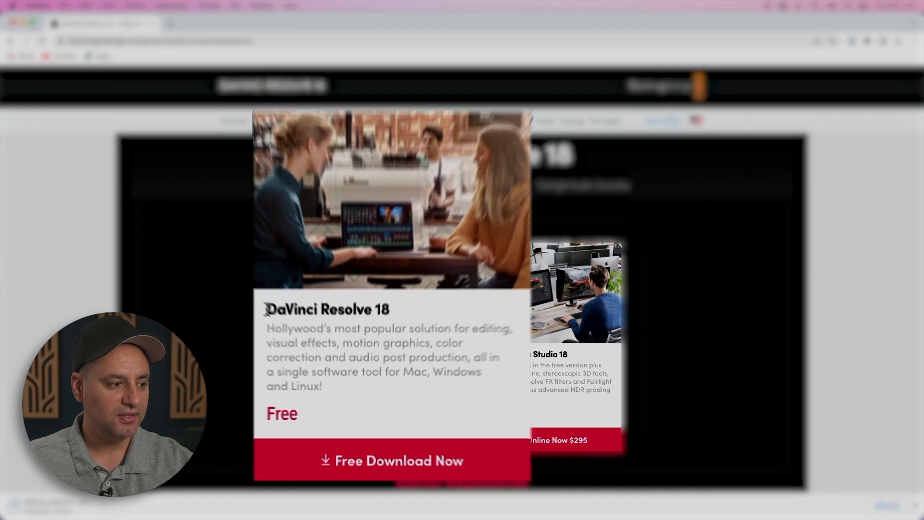
{"action": "left_click_drag", "start_coordinate": [309, 354], "coordinate": [391, 354]}
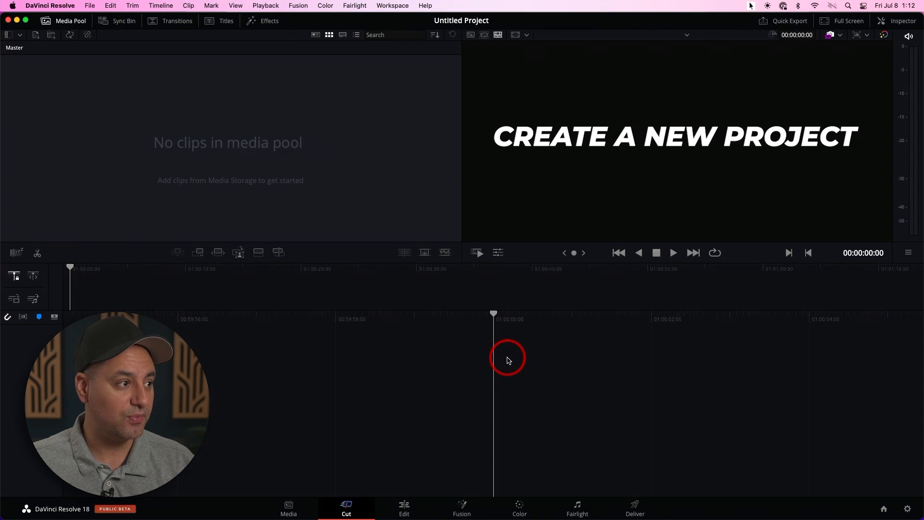
Create a new project named "Tutorial video".
{"action": "left_click", "coordinate": [90, 6]}
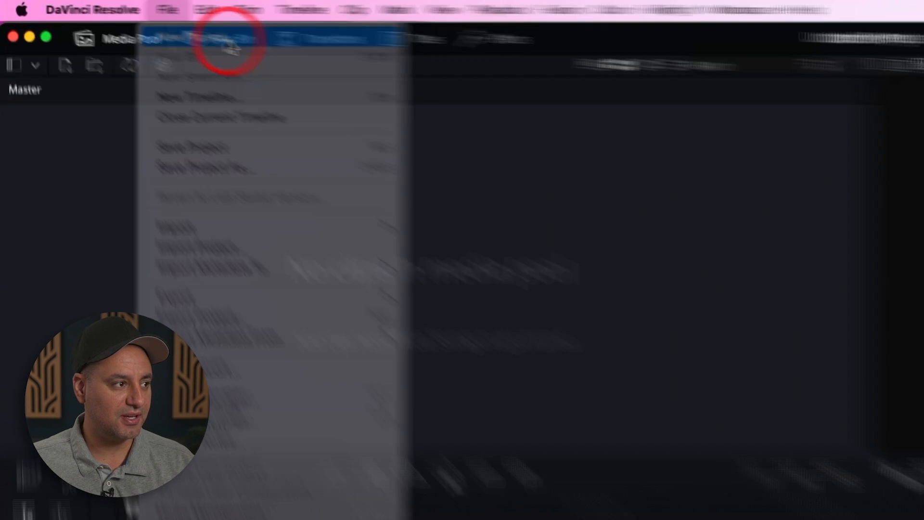
{"action": "left_click", "coordinate": [229, 45]}
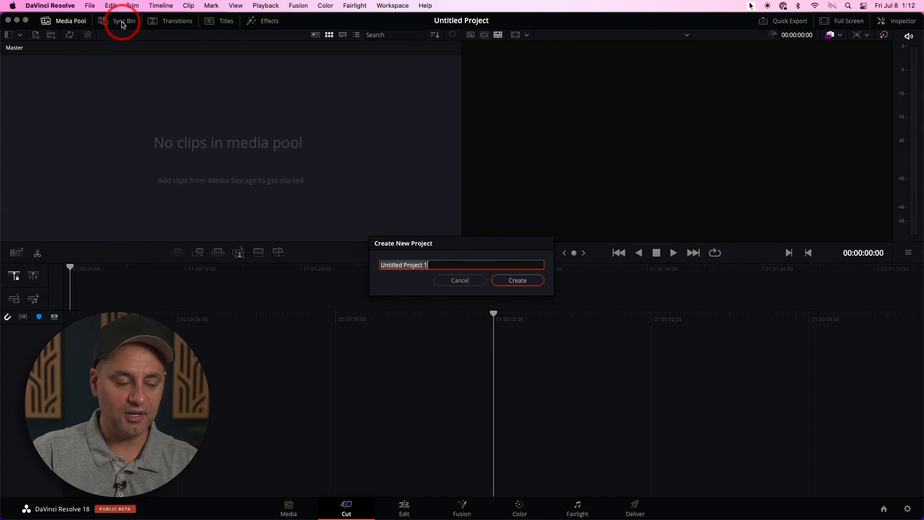
{"action": "type", "text": "Tt"}
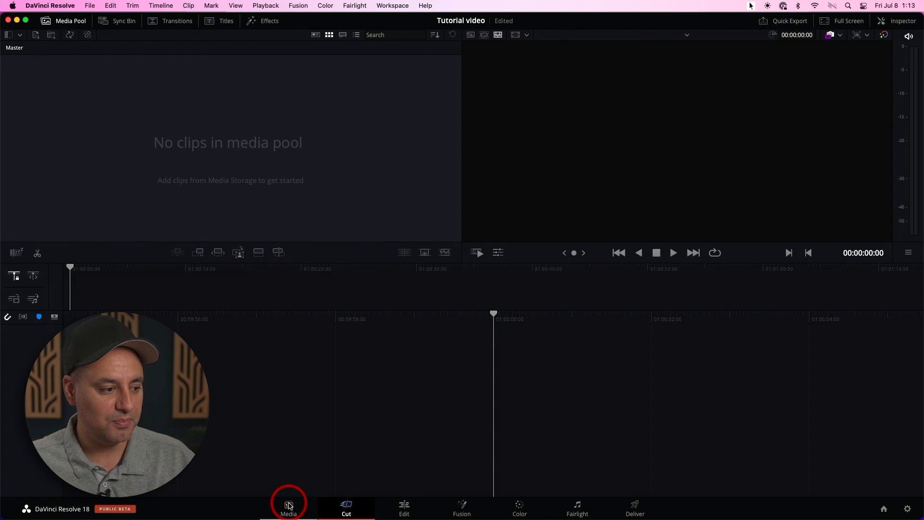
Look through the Media, Cut, Edit, Fusion, Color and Deliver pages of the empty project.
{"action": "left_click", "coordinate": [289, 506]}
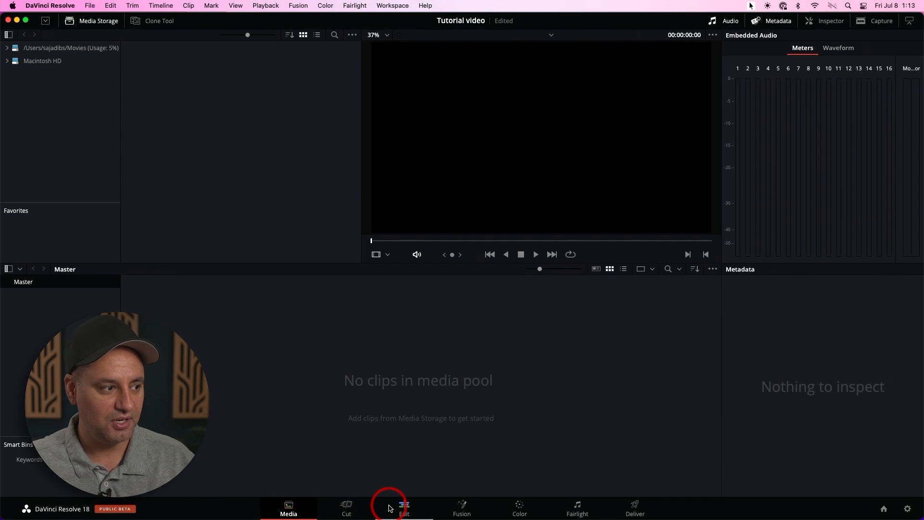
{"action": "left_click", "coordinate": [345, 506]}
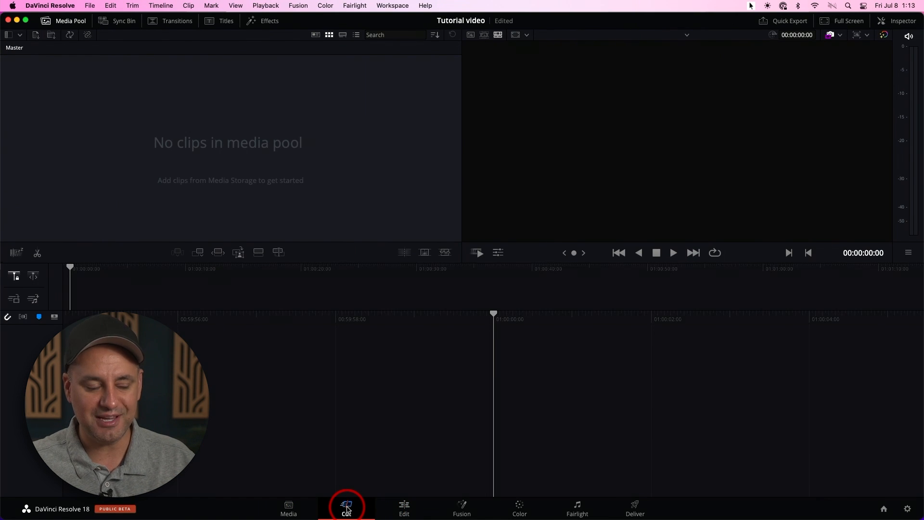
{"action": "left_click", "coordinate": [399, 507]}
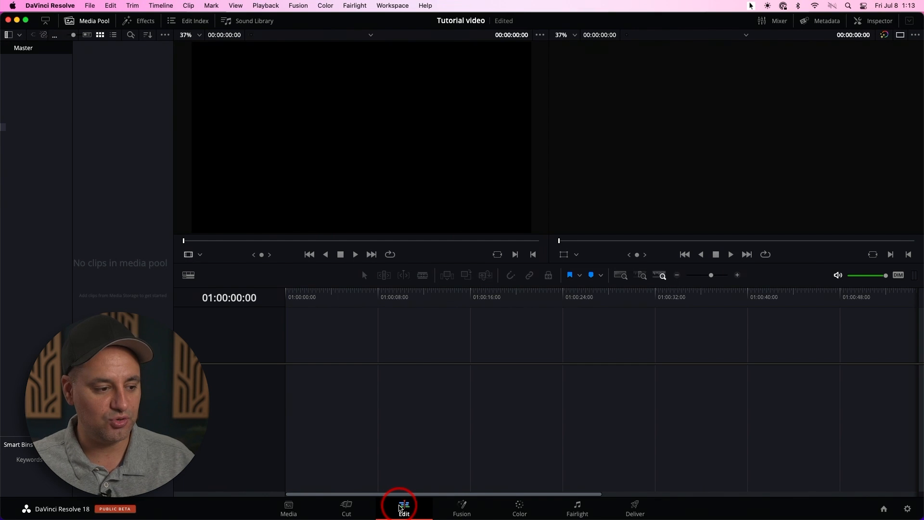
{"action": "left_click", "coordinate": [462, 505]}
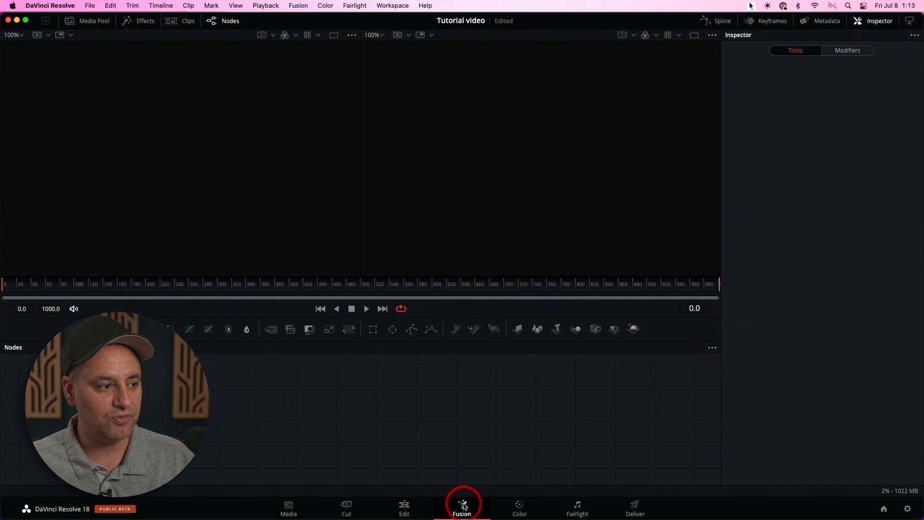
{"action": "left_click", "coordinate": [515, 505]}
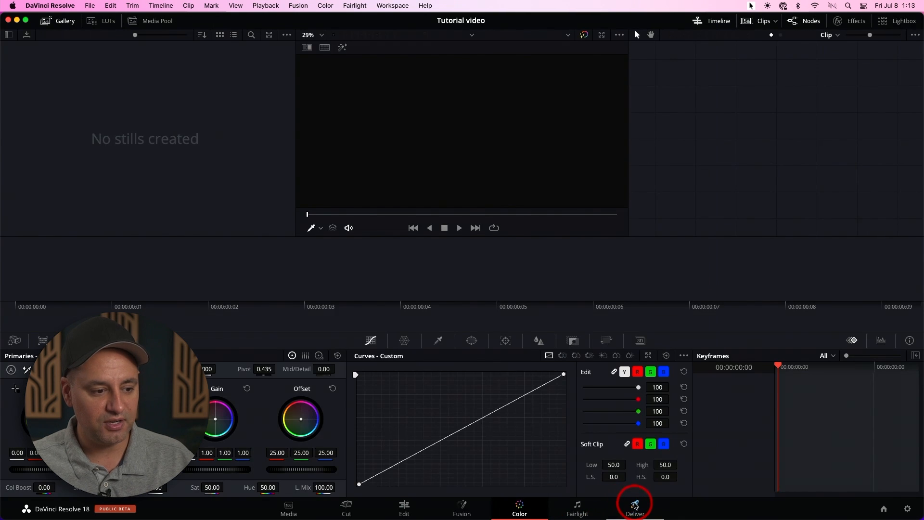
{"action": "left_click", "coordinate": [634, 507]}
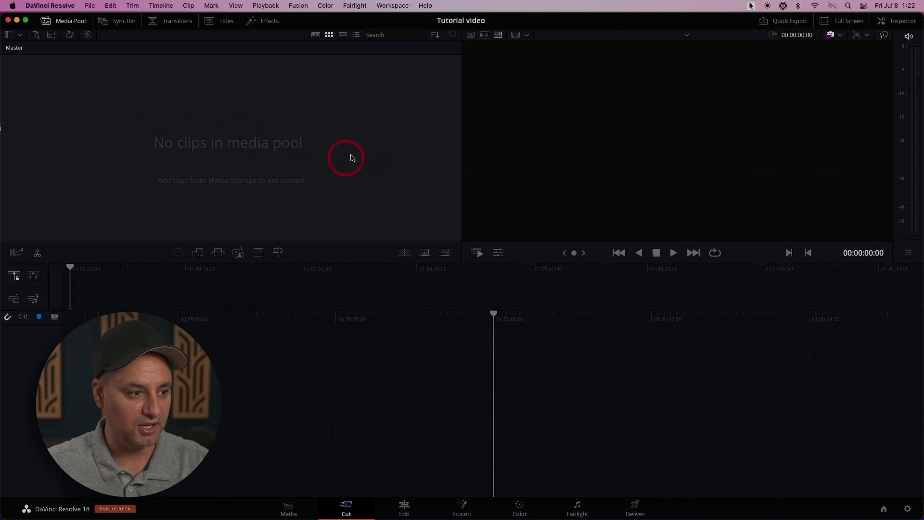
Import the sunset, aerial beach, young mother and clear beach clips from Downloads into the media pool, changing the project frame rate to match.
{"action": "key", "text": "super+Tab"}
{"action": "left_click", "coordinate": [494, 261]}
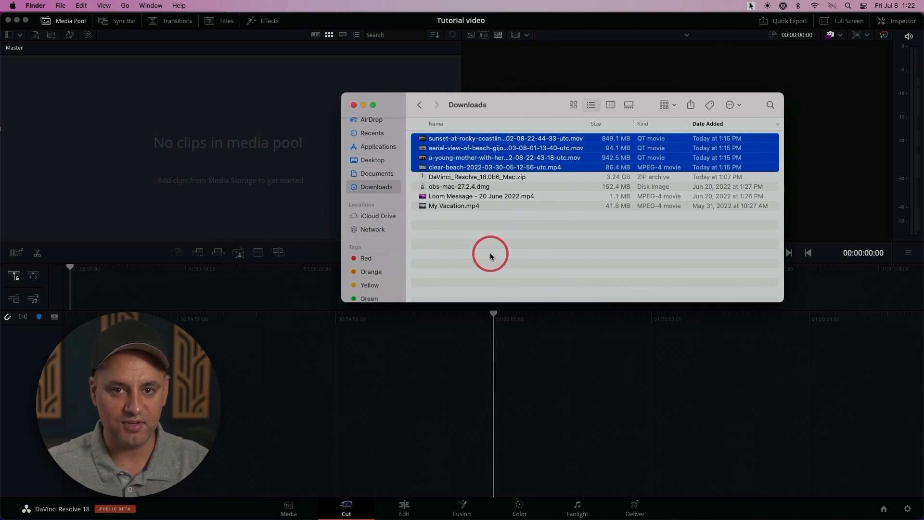
{"action": "left_click", "coordinate": [450, 168]}
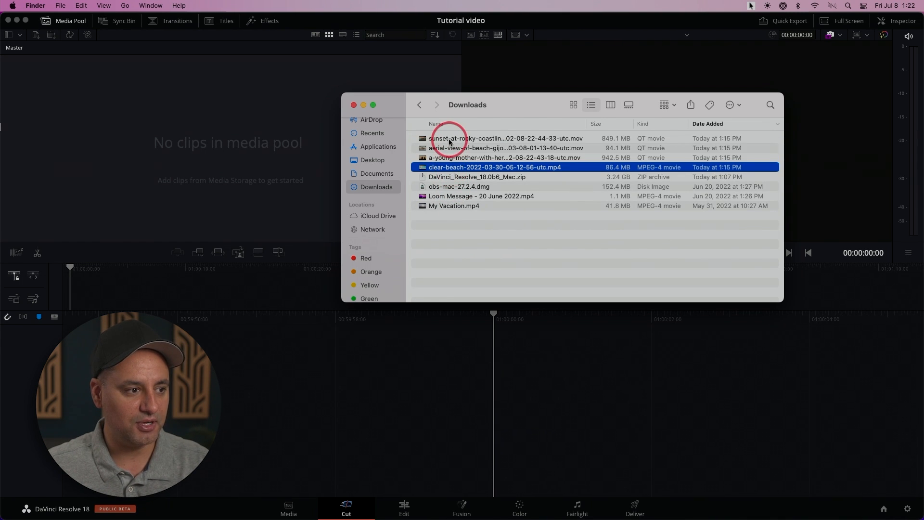
{"action": "left_click", "coordinate": [450, 139]}
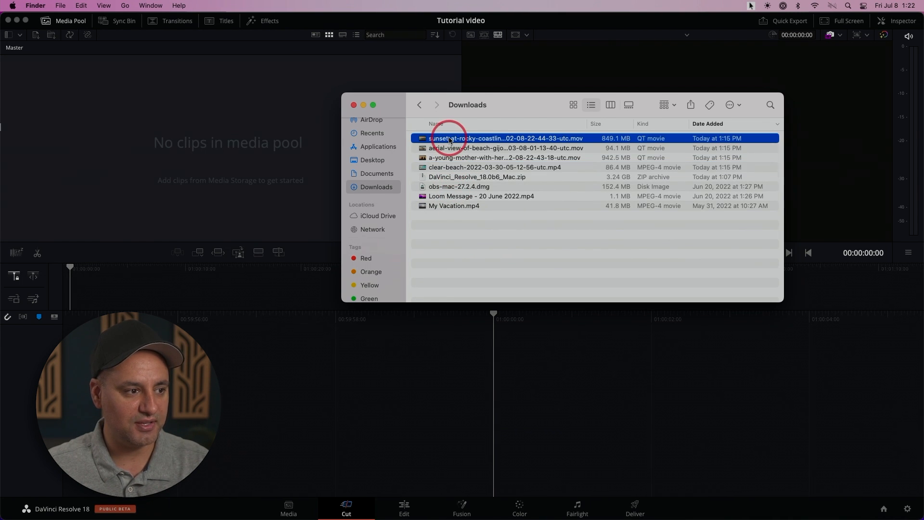
{"action": "left_click", "coordinate": [450, 167], "text": "shift"}
{"action": "left_click_drag", "start_coordinate": [450, 158], "coordinate": [237, 118]}
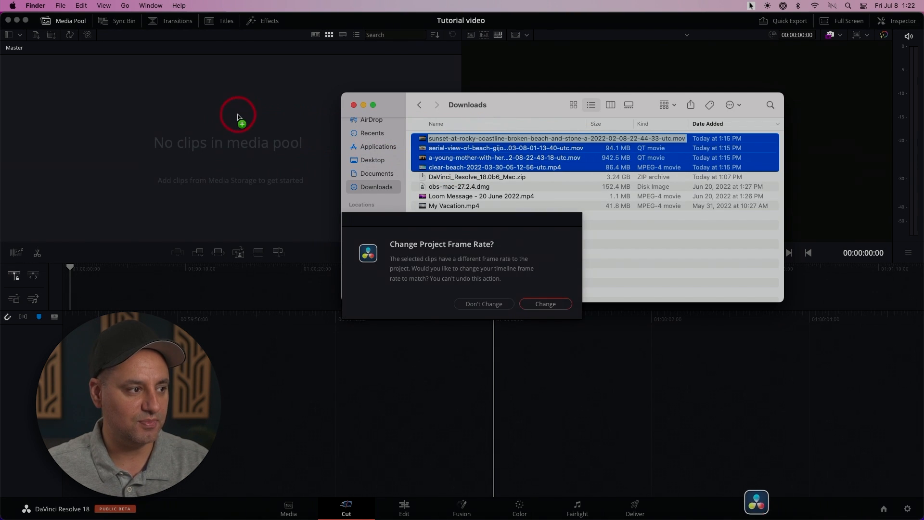
{"action": "left_click", "coordinate": [545, 303]}
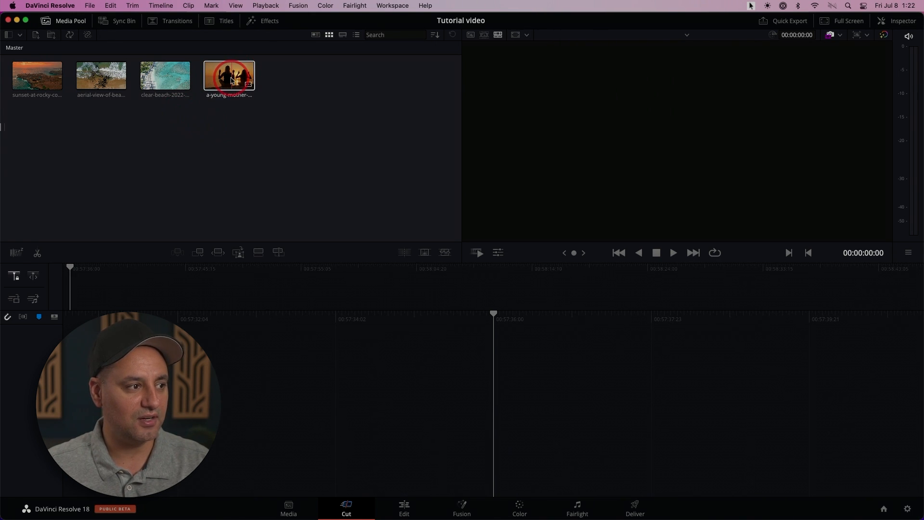
Switch to Envato Elements in Chrome, clear the "beach" search and look over the stock video, music and photo categories.
{"action": "key", "text": "super+Tab"}
{"action": "key", "text": "super+Tab"}
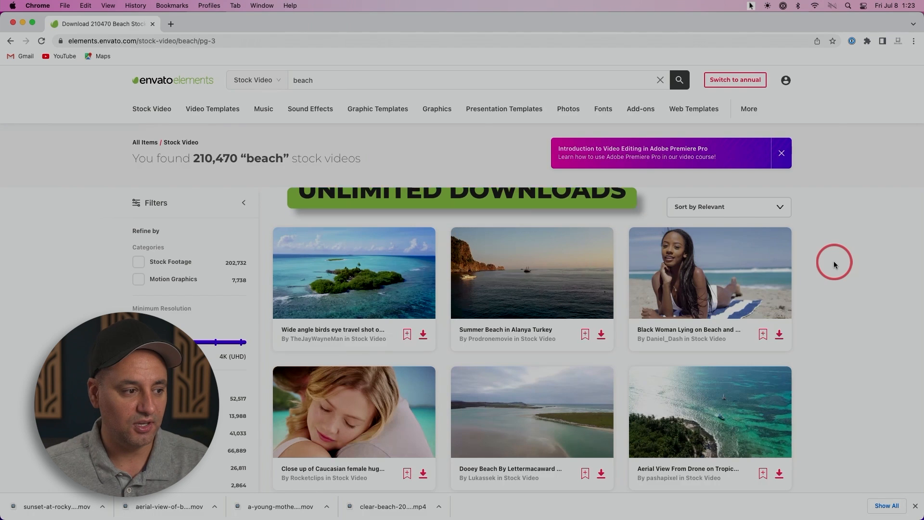
{"action": "mouse_move", "coordinate": [470, 283]}
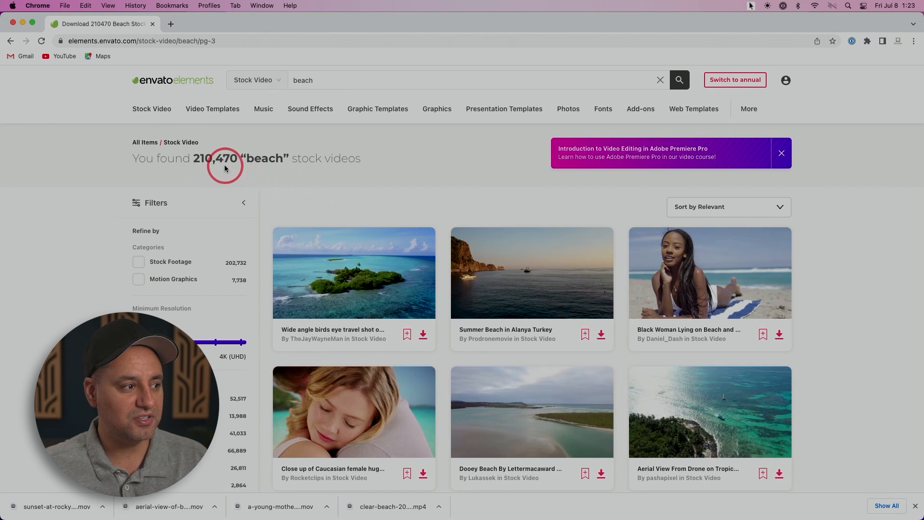
{"action": "double_click", "coordinate": [321, 80]}
{"action": "left_click", "coordinate": [265, 83]}
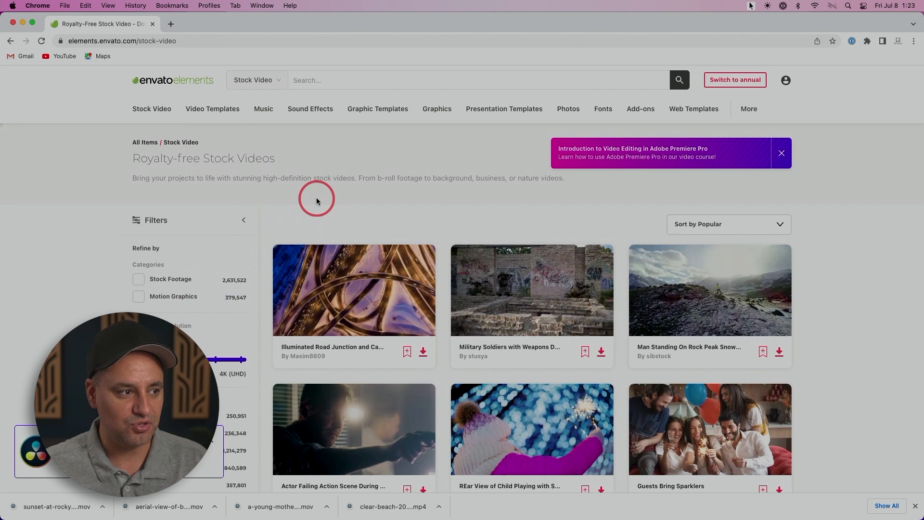
{"action": "mouse_move", "coordinate": [253, 110]}
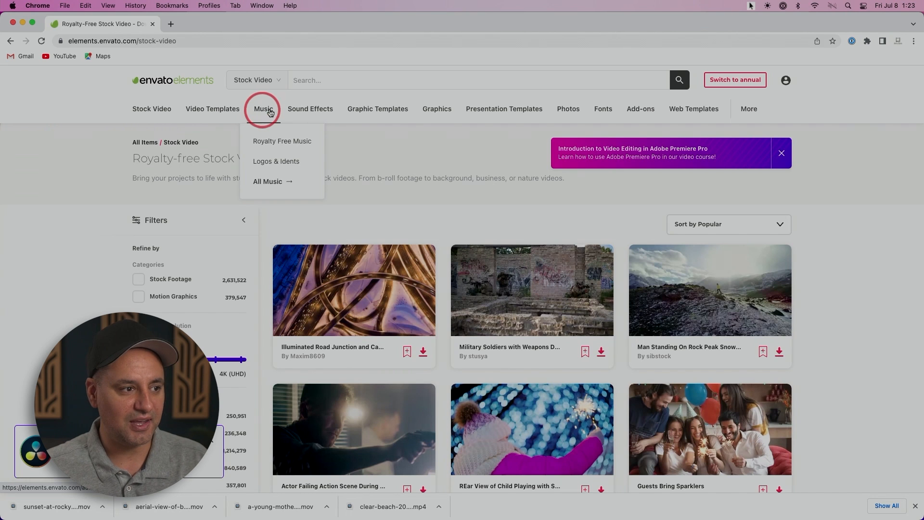
{"action": "left_click", "coordinate": [567, 110]}
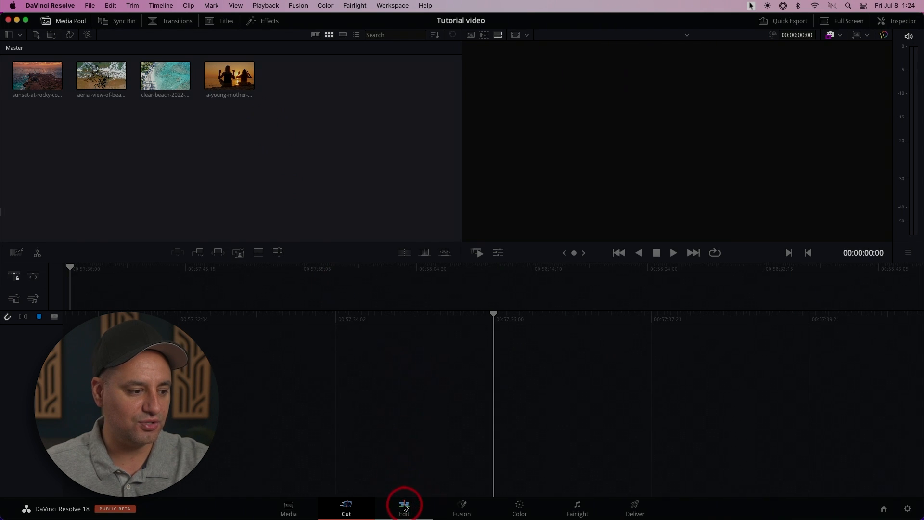
Go to the Edit page, load the young mother clip in the source viewer and play a few seconds of it.
{"action": "left_click", "coordinate": [404, 507]}
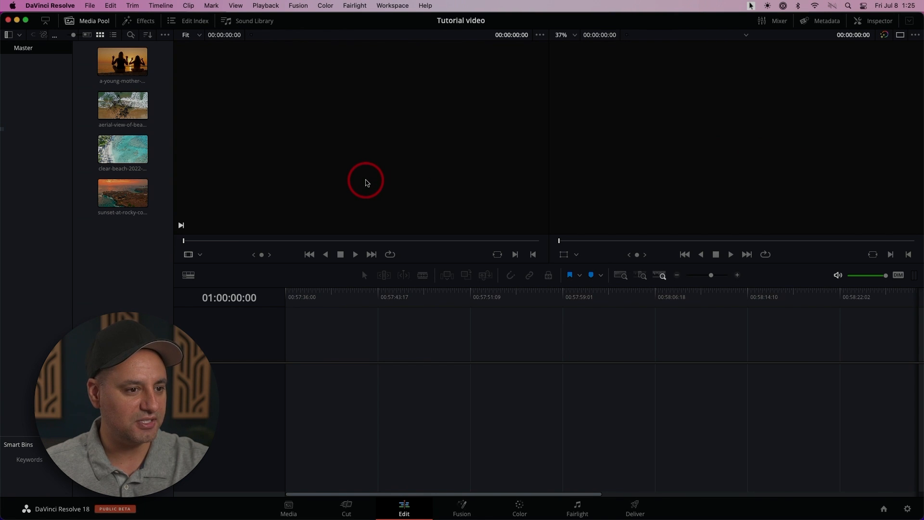
{"action": "left_click", "coordinate": [120, 69]}
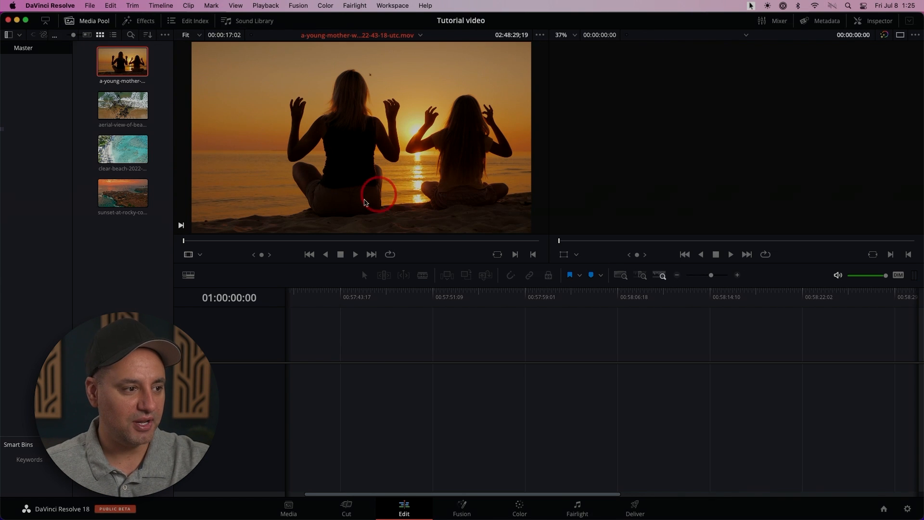
{"action": "left_click", "coordinate": [352, 255]}
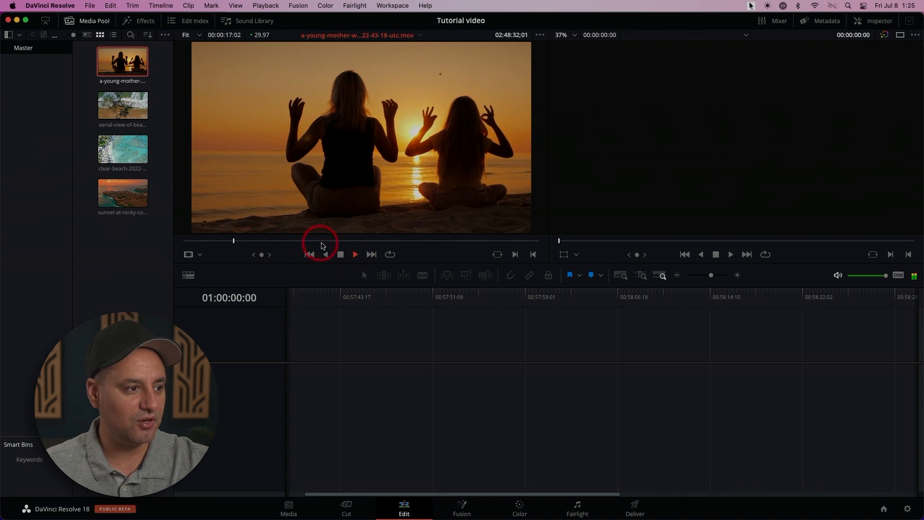
{"action": "left_click", "coordinate": [341, 256]}
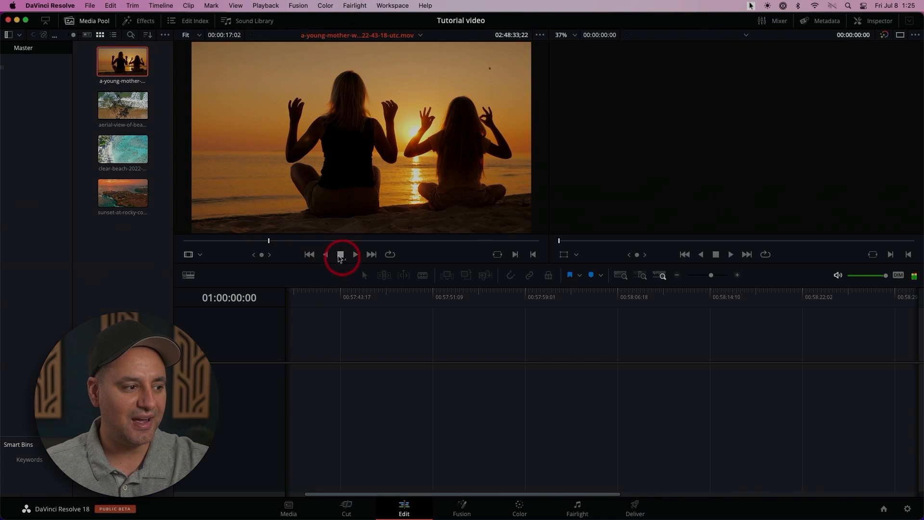
Mark an in point at 02:48:33;26 and an out point at 02:48:41;23 on the young mother clip.
{"action": "left_click_drag", "start_coordinate": [303, 241], "coordinate": [272, 244]}
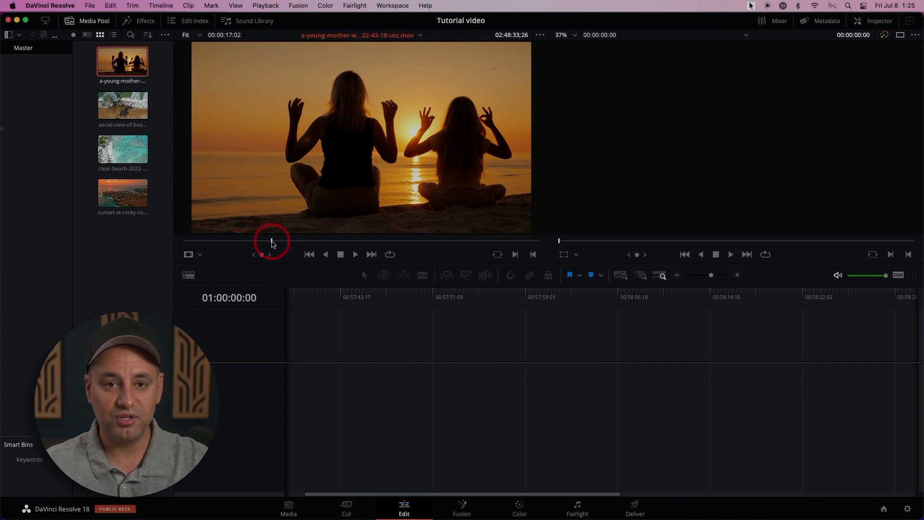
{"action": "key", "text": "i"}
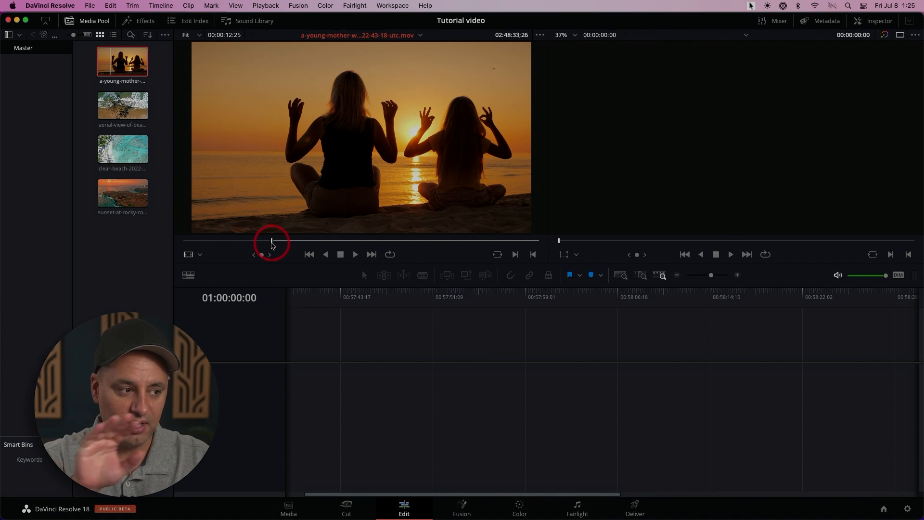
{"action": "left_click_drag", "start_coordinate": [271, 245], "coordinate": [437, 241]}
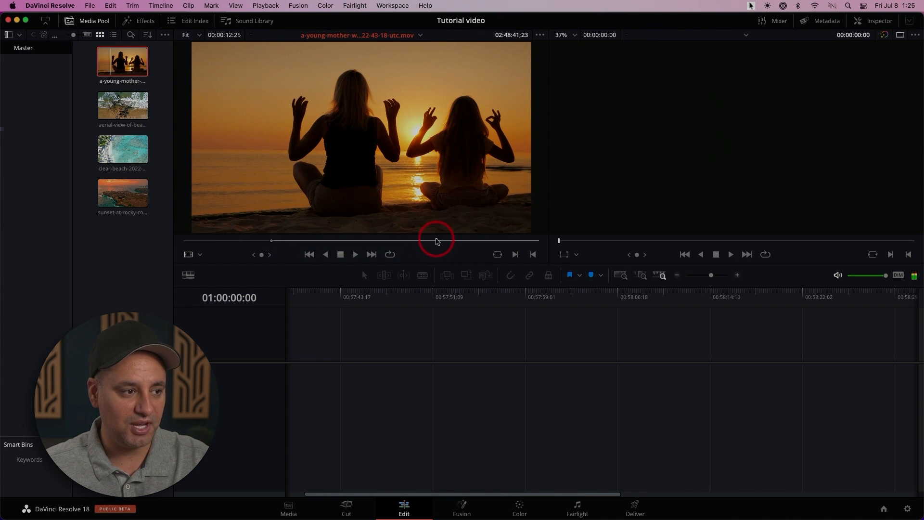
{"action": "key", "text": "o"}
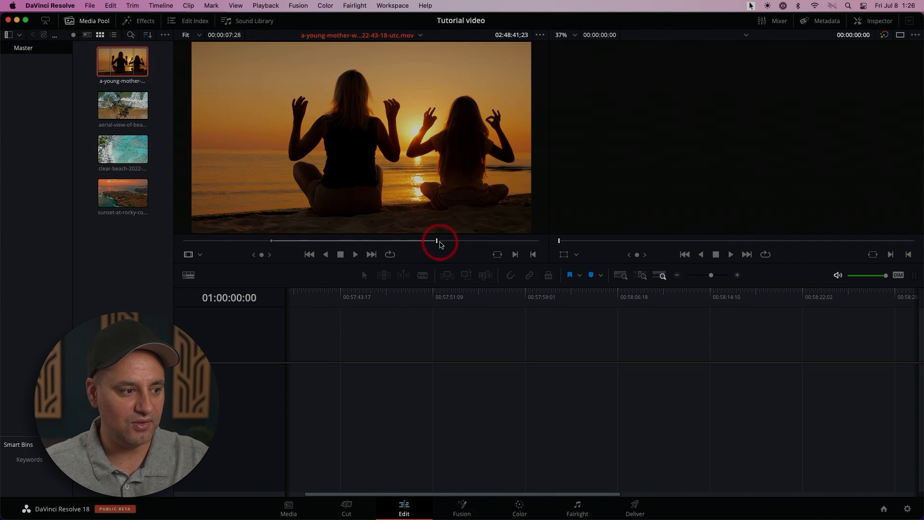
Place the marked young mother range at the start of the timeline's first video track and return the playhead to the beginning.
{"action": "left_click_drag", "start_coordinate": [320, 171], "coordinate": [284, 386]}
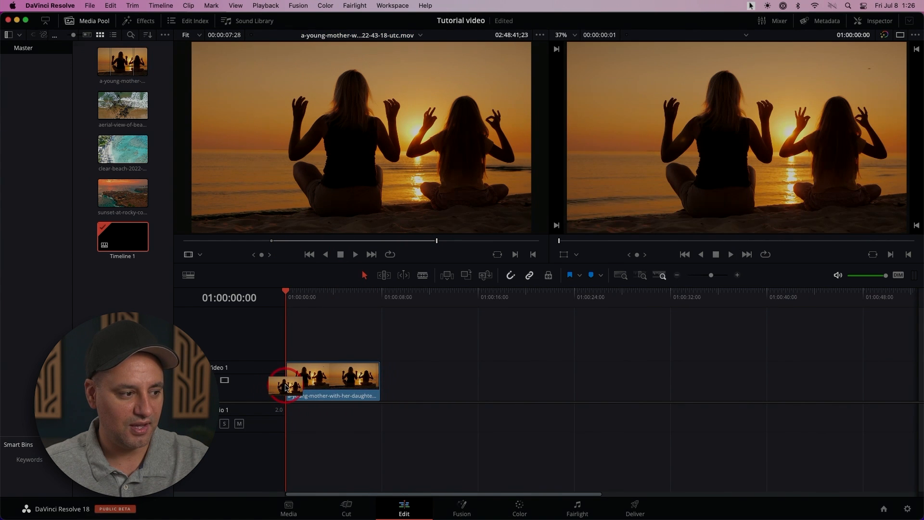
{"action": "left_click_drag", "start_coordinate": [297, 298], "coordinate": [274, 301]}
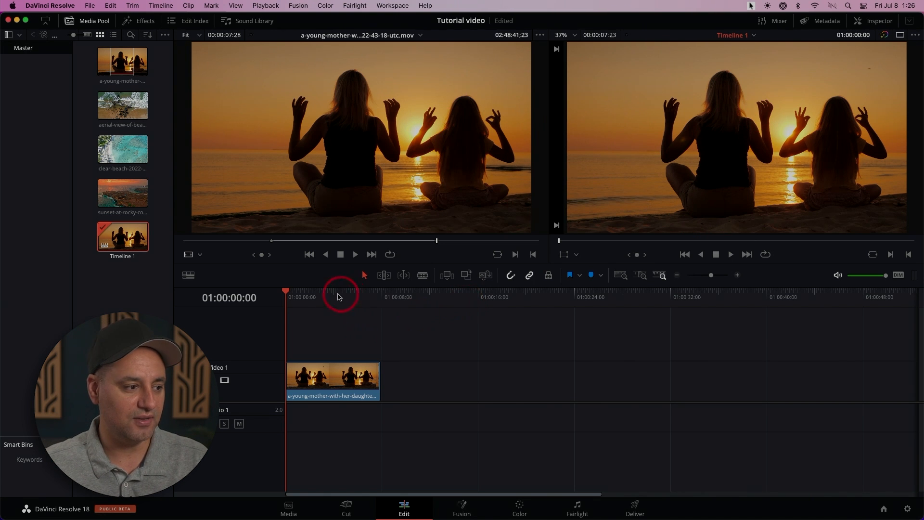
{"action": "left_click_drag", "start_coordinate": [303, 295], "coordinate": [277, 312]}
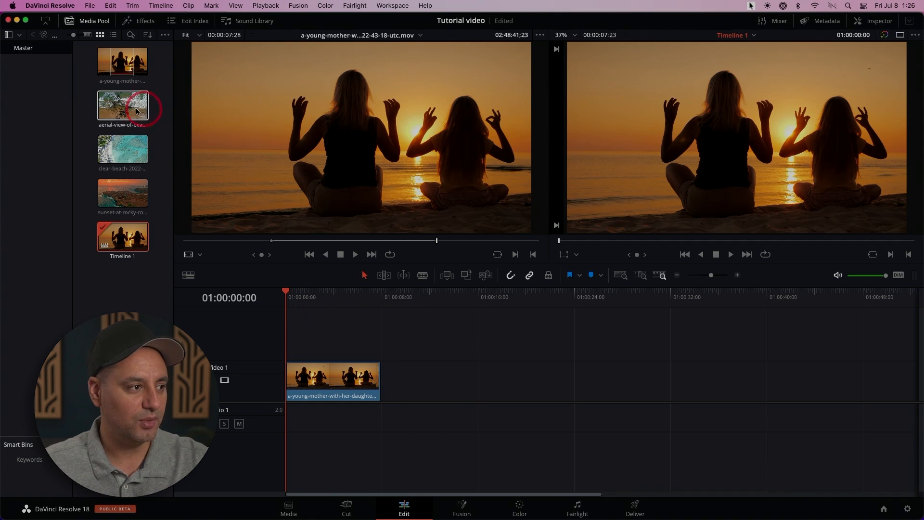
Load the aerial beach clip in the source viewer and mark a range from 00:00:03:19 to 00:00:08:20.
{"action": "left_click", "coordinate": [115, 109]}
{"action": "left_click", "coordinate": [114, 109]}
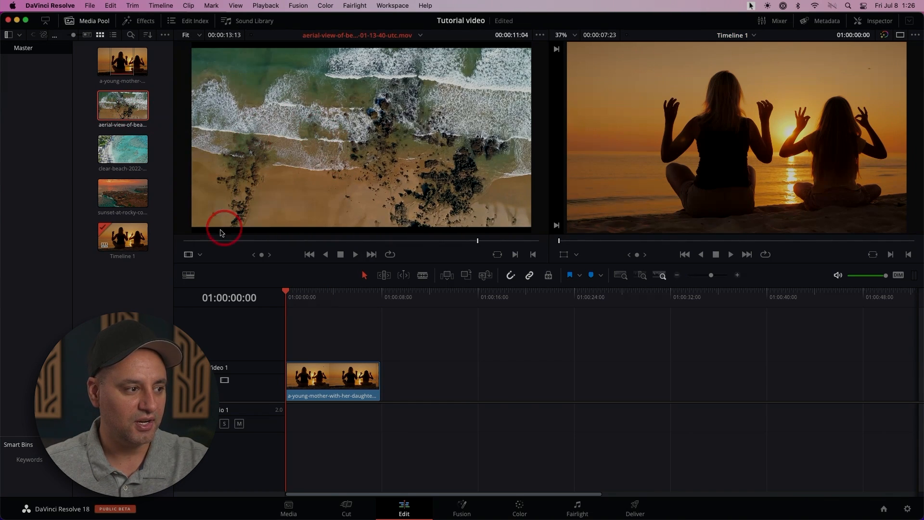
{"action": "left_click", "coordinate": [243, 241]}
{"action": "left_click_drag", "start_coordinate": [252, 244], "coordinate": [284, 245]}
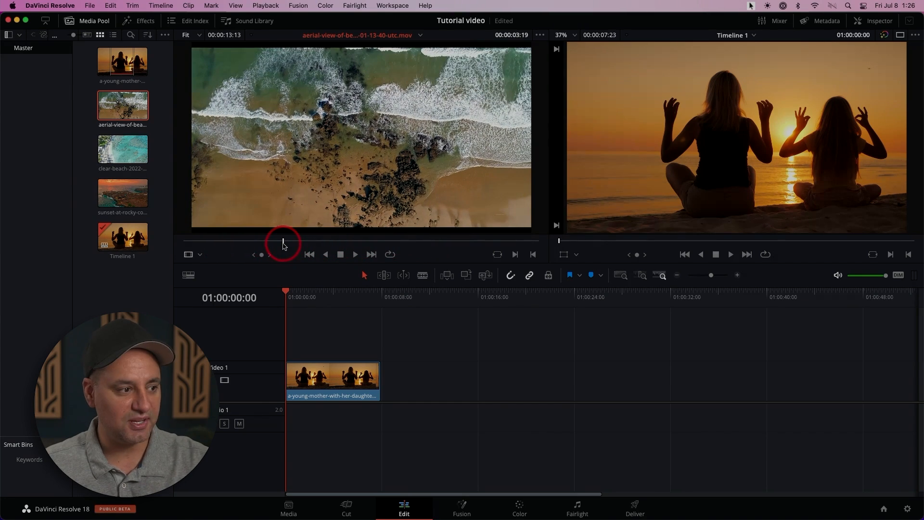
{"action": "key", "text": "i"}
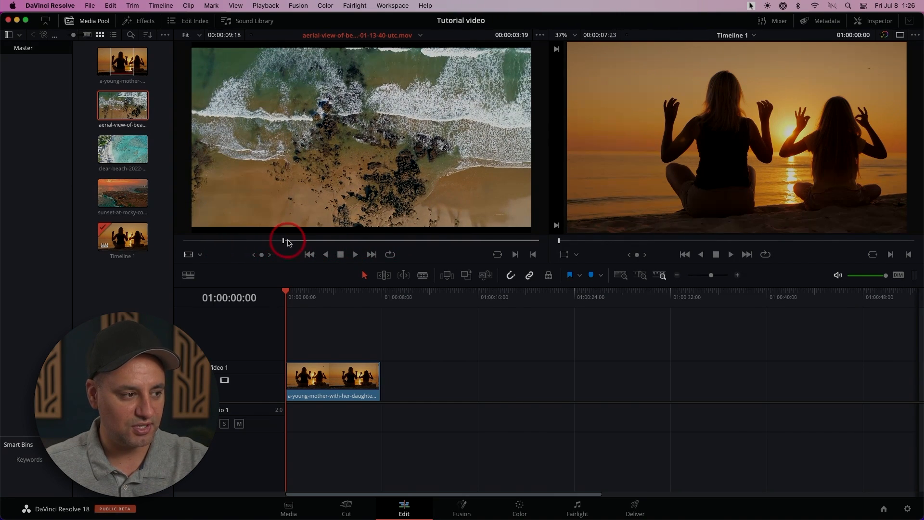
{"action": "left_click_drag", "start_coordinate": [295, 240], "coordinate": [416, 240]}
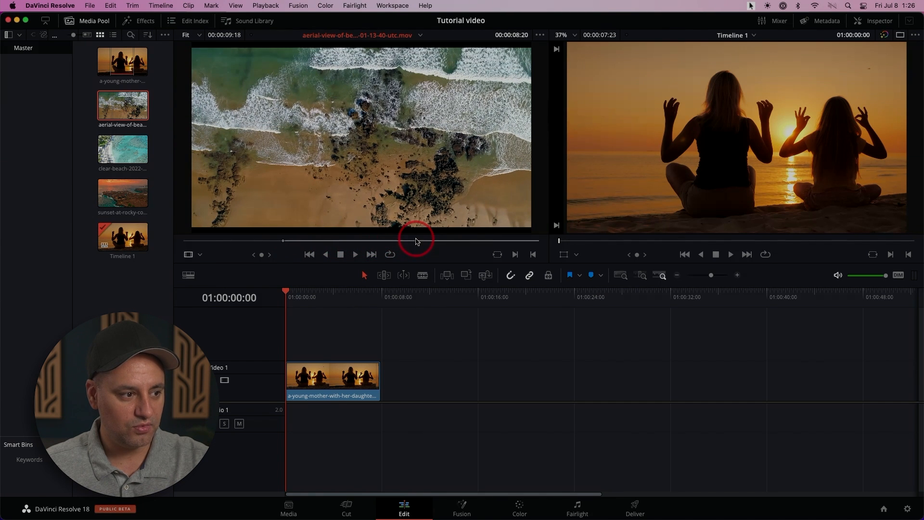
Place the marked aerial beach range directly after the young mother clip and play the timeline across the cut.
{"action": "left_click_drag", "start_coordinate": [385, 175], "coordinate": [386, 392]}
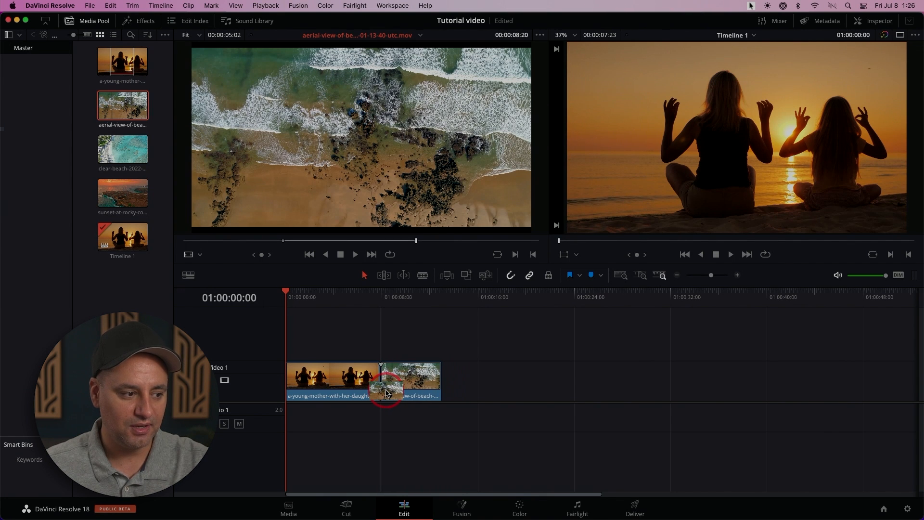
{"action": "left_click_drag", "start_coordinate": [386, 392], "coordinate": [386, 391]}
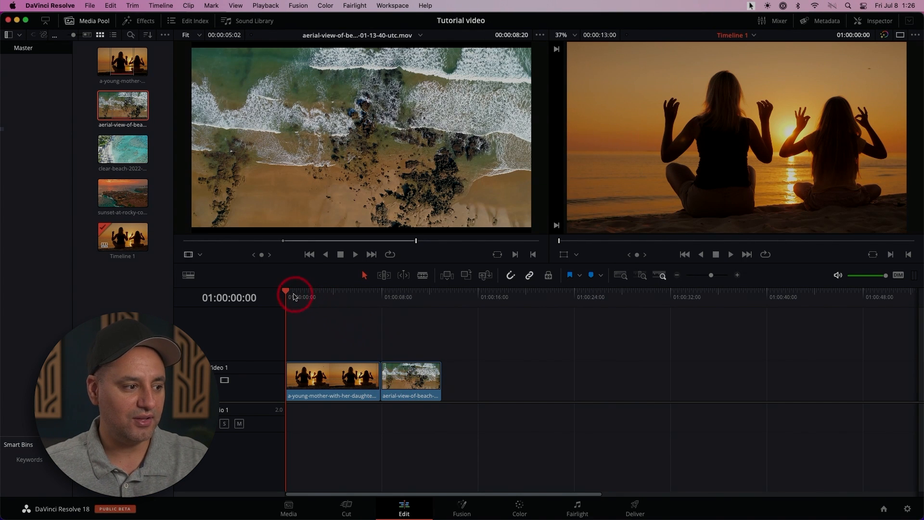
{"action": "left_click_drag", "start_coordinate": [287, 294], "coordinate": [355, 299]}
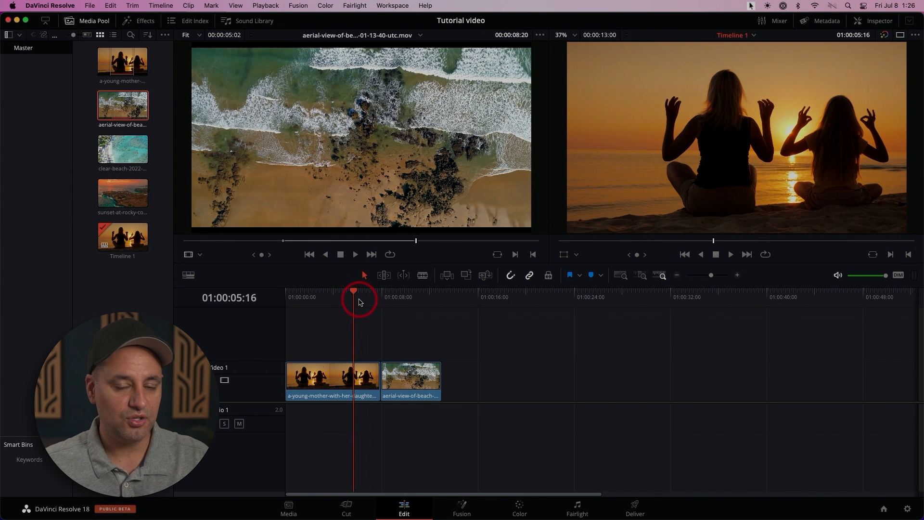
{"action": "key", "text": "space"}
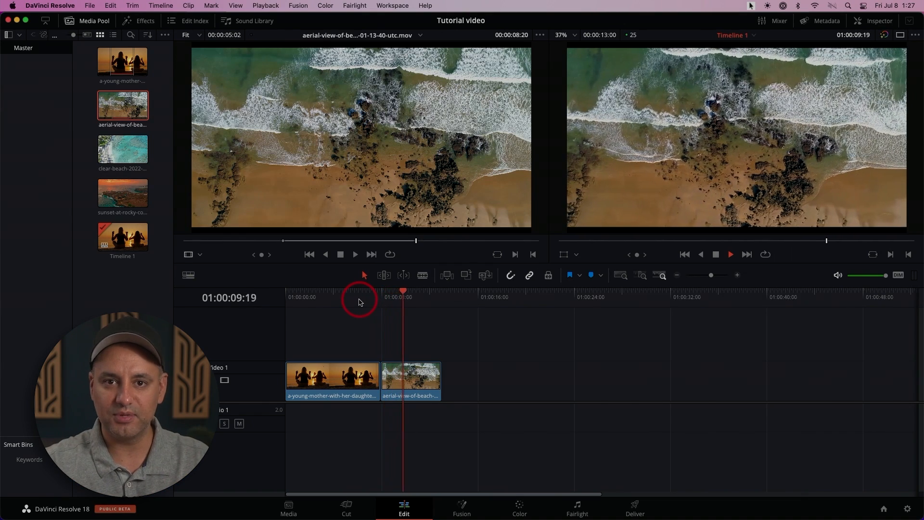
{"action": "key", "text": "space"}
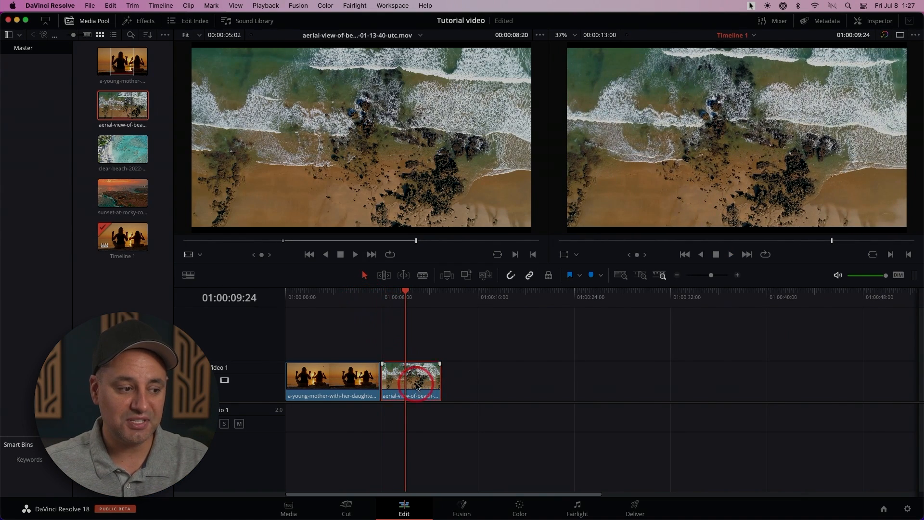
Open a gap of about two seconds before the aerial beach clip and close it again by snapping to the young mother clip.
{"action": "mouse_move", "coordinate": [421, 391]}
{"action": "left_mouse_down"}
{"action": "mouse_move", "coordinate": [447, 391]}
{"action": "mouse_move", "coordinate": [408, 387]}
{"action": "mouse_move", "coordinate": [432, 388]}
{"action": "left_mouse_up"}
{"action": "left_click", "coordinate": [365, 294]}
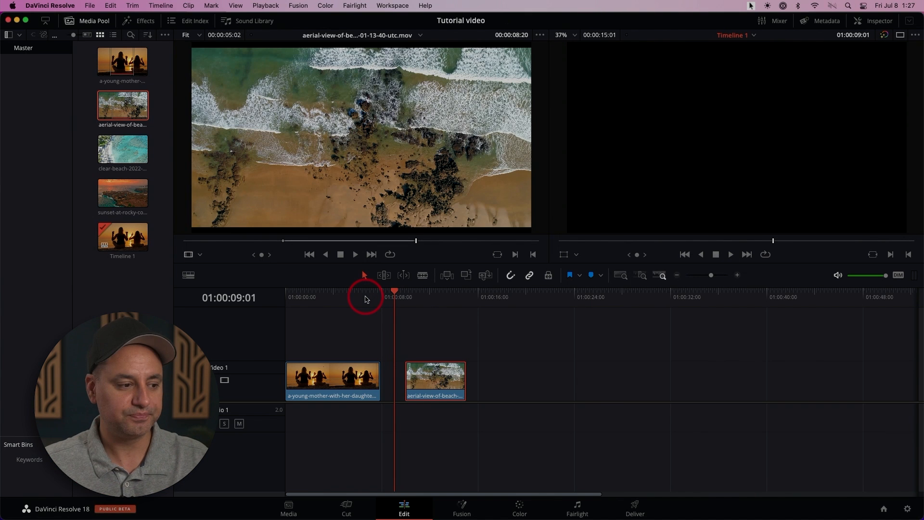
{"action": "left_click_drag", "start_coordinate": [424, 395], "coordinate": [403, 390]}
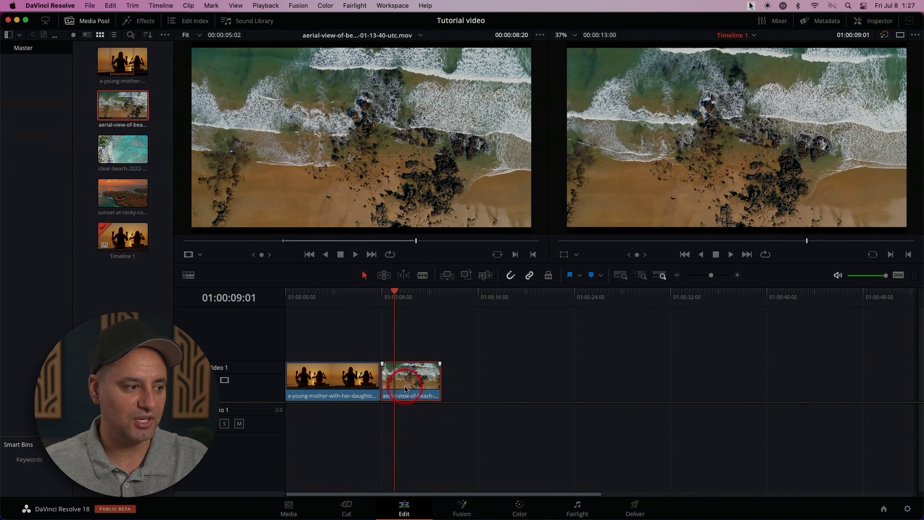
{"action": "left_click_drag", "start_coordinate": [395, 293], "coordinate": [358, 293]}
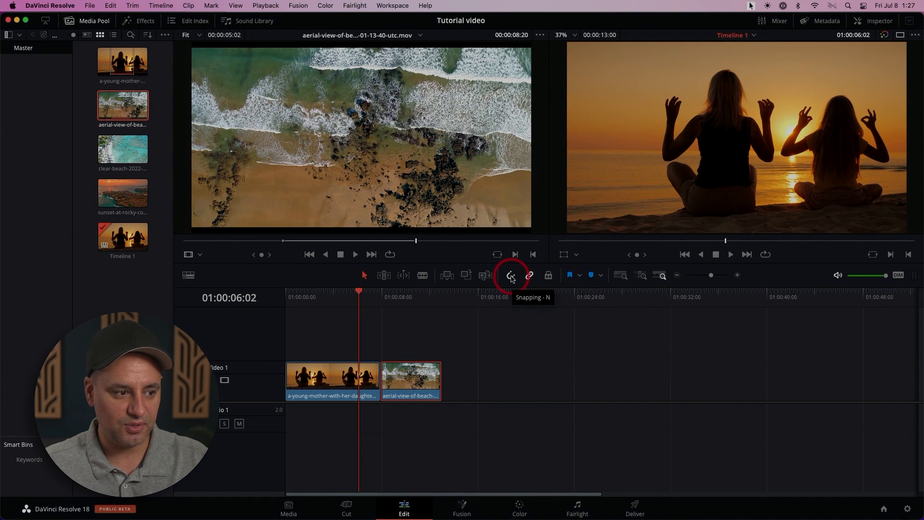
{"action": "left_click", "coordinate": [511, 277]}
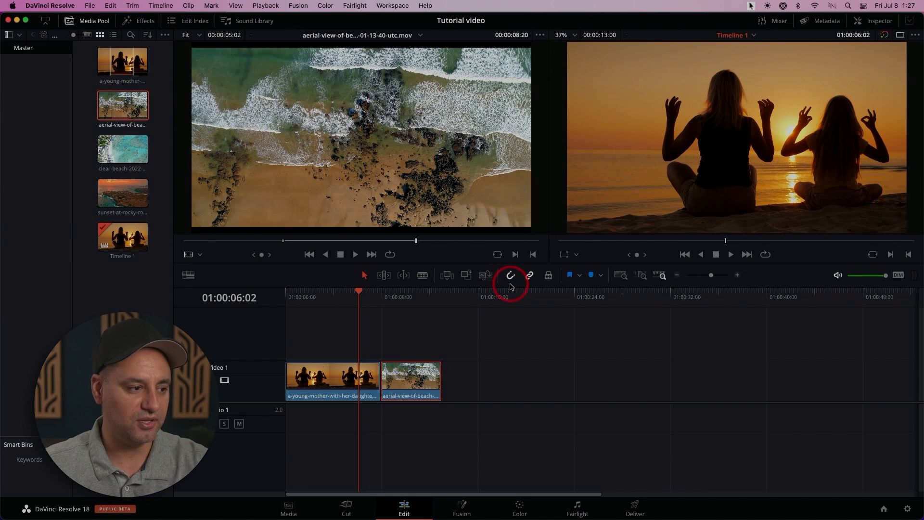
Mark a 00:00:04:17 range of the clear beach clip ending at 01:00:08:46 and place it directly after the aerial beach clip.
{"action": "double_click", "coordinate": [118, 153]}
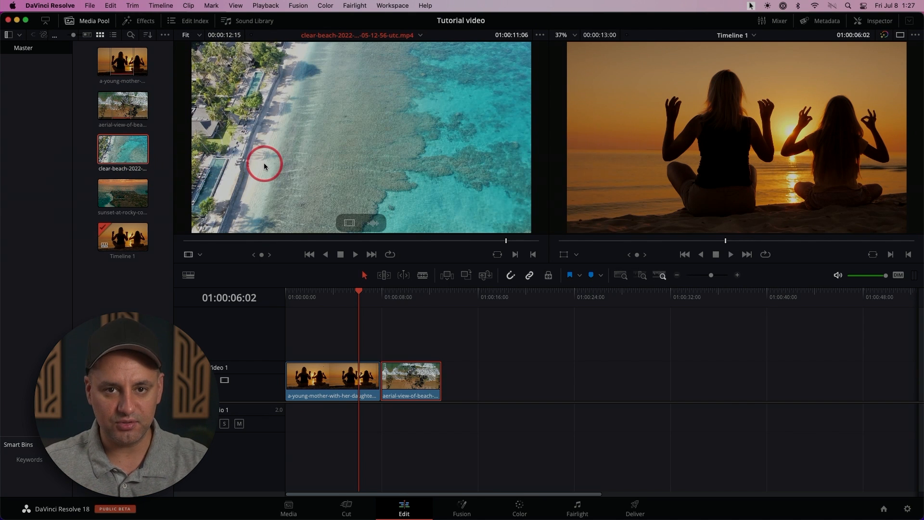
{"action": "left_click_drag", "start_coordinate": [274, 240], "coordinate": [439, 240]}
{"action": "key", "text": "i"}
{"action": "key", "text": "o"}
{"action": "left_click_drag", "start_coordinate": [411, 181], "coordinate": [444, 385]}
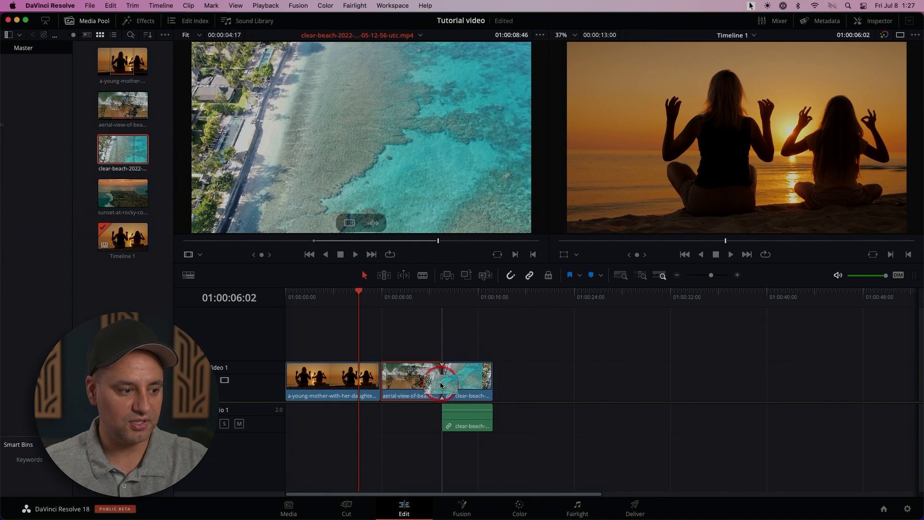
{"action": "left_click", "coordinate": [450, 309]}
{"action": "left_click", "coordinate": [465, 428]}
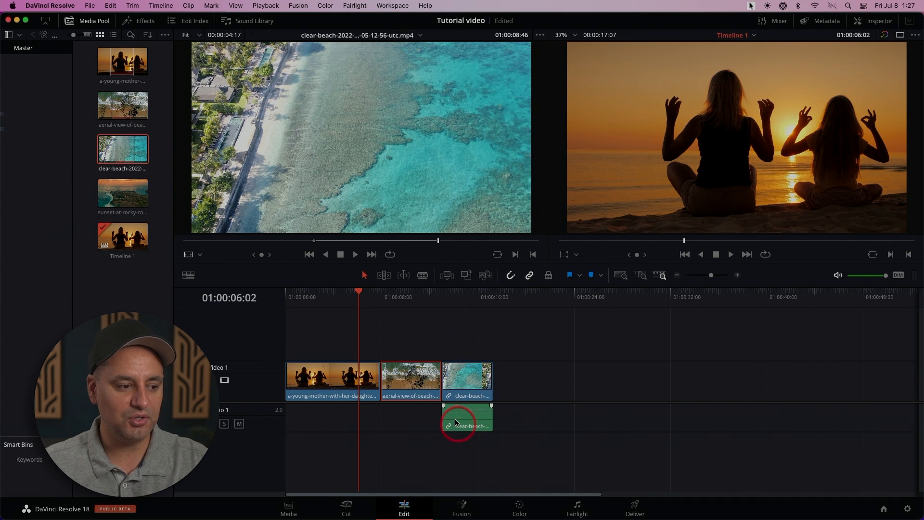
{"action": "left_click", "coordinate": [466, 417]}
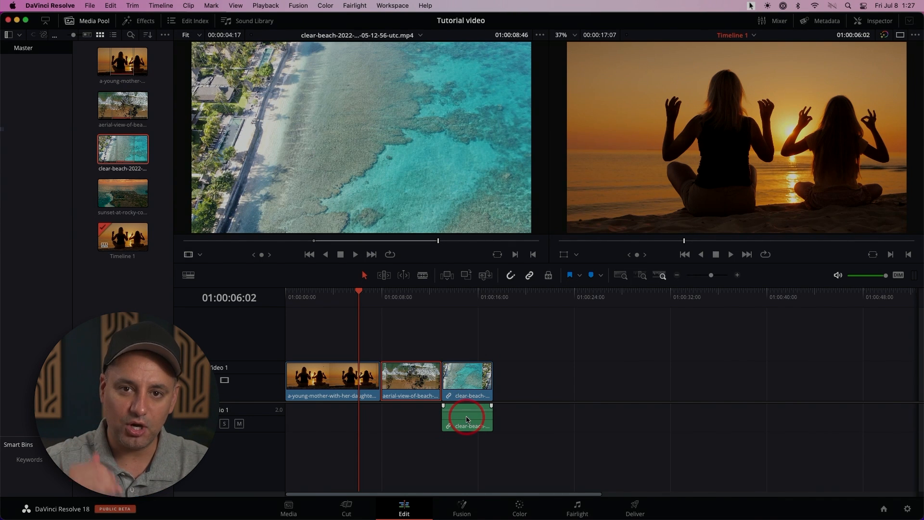
{"action": "left_click", "coordinate": [406, 374]}
{"action": "left_click", "coordinate": [478, 416]}
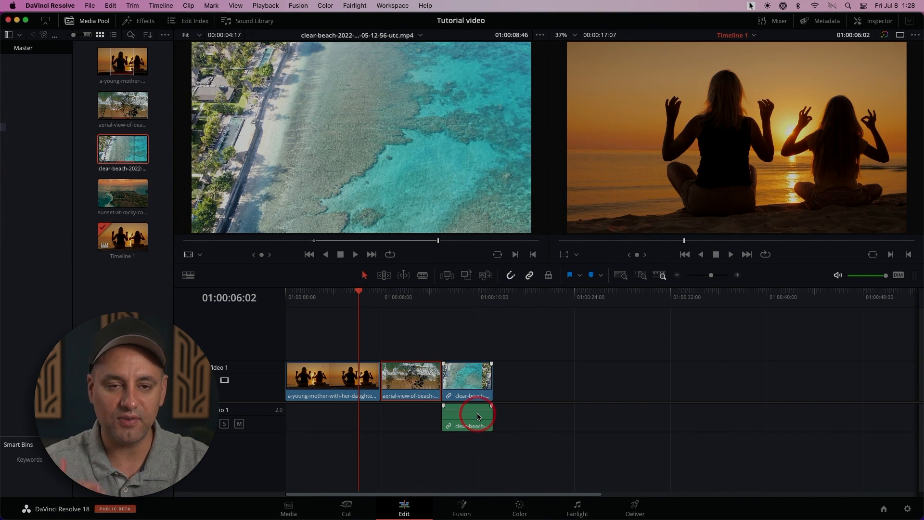
Try to delete the clear beach clip's audio while it is still linked to the video, and undo the deletion.
{"action": "left_click", "coordinate": [468, 339]}
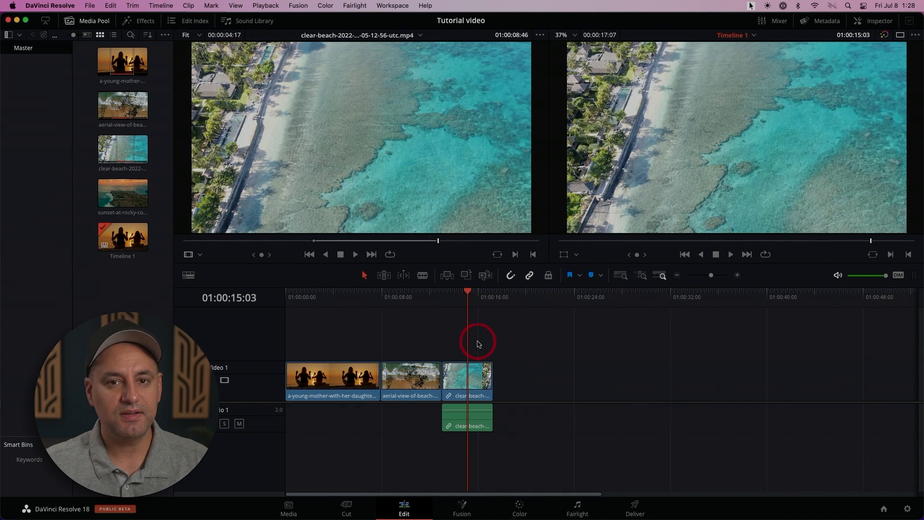
{"action": "left_click", "coordinate": [469, 422]}
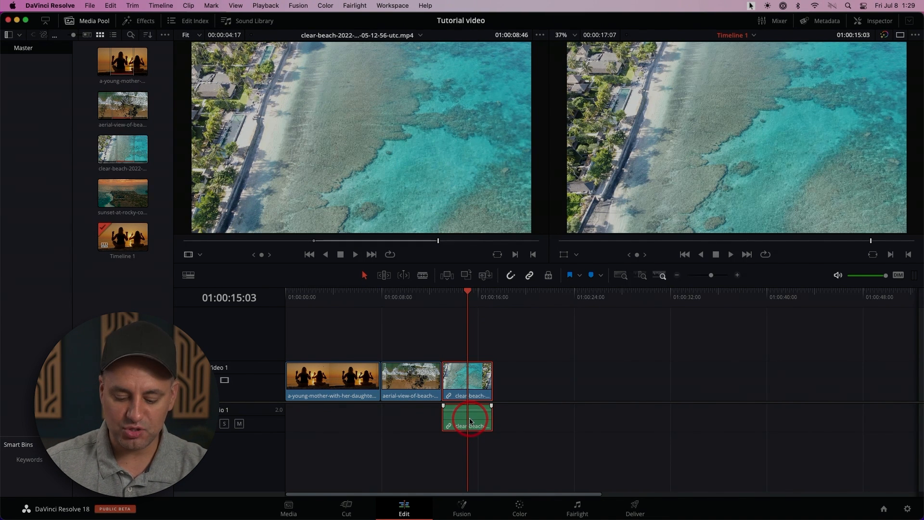
{"action": "key", "text": "Delete"}
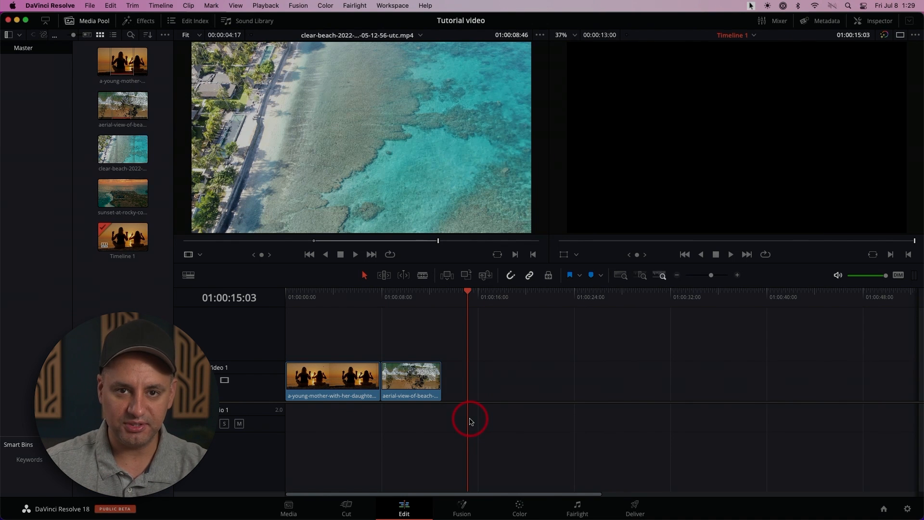
{"action": "scroll", "coordinate": [481, 409], "scroll_direction": "right", "scroll_amount": 1}
{"action": "scroll", "coordinate": [483, 407], "scroll_direction": "left", "scroll_amount": 1}
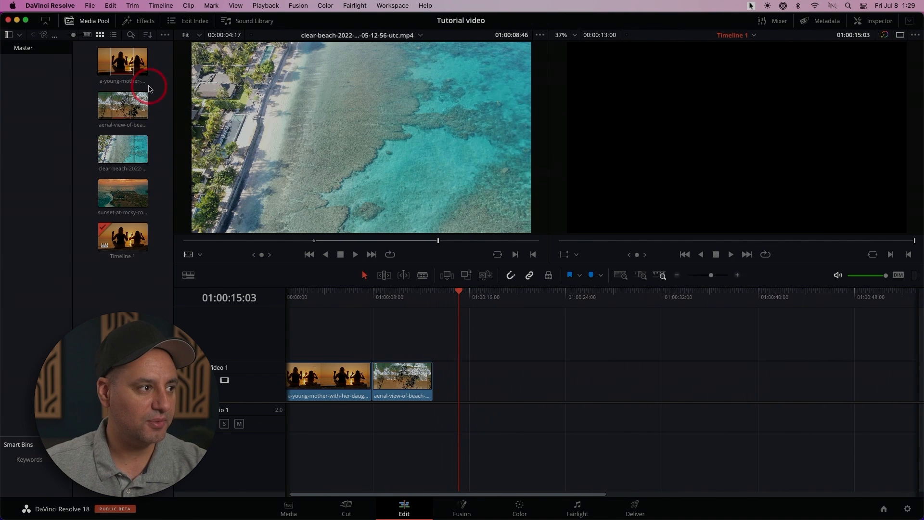
{"action": "left_click", "coordinate": [118, 4]}
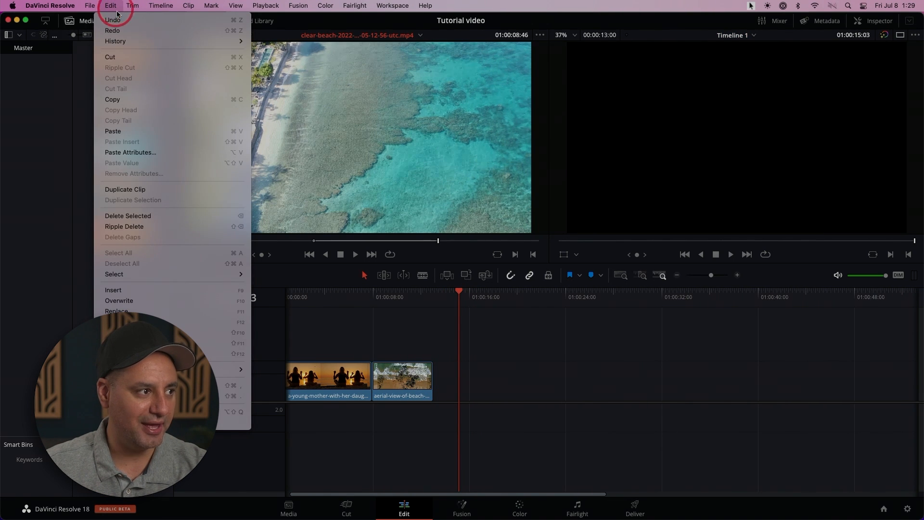
{"action": "left_click", "coordinate": [118, 22]}
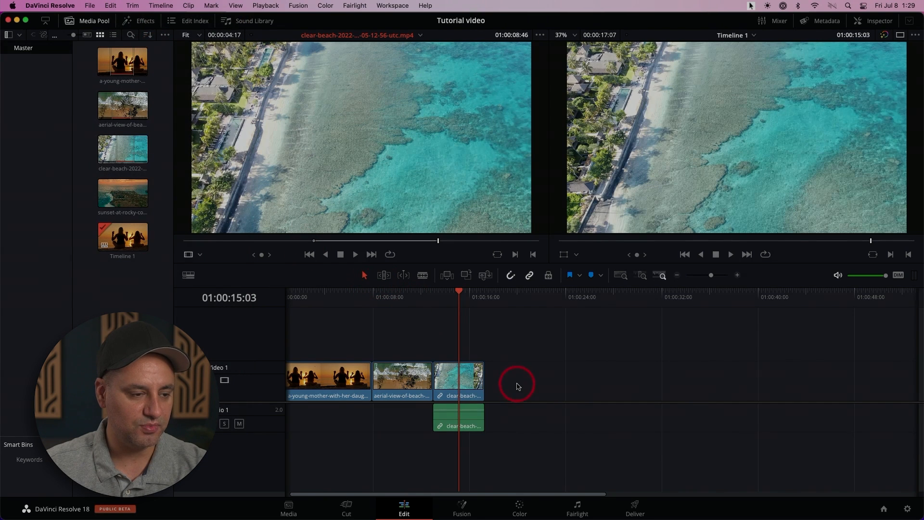
Unlink the clear beach clip's video and audio on the timeline and delete only its audio.
{"action": "left_click", "coordinate": [470, 388]}
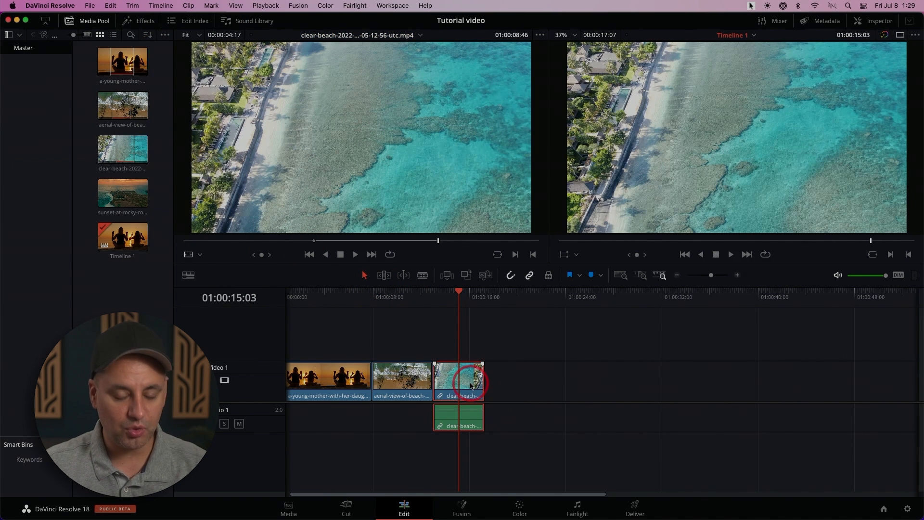
{"action": "right_click", "coordinate": [464, 378]}
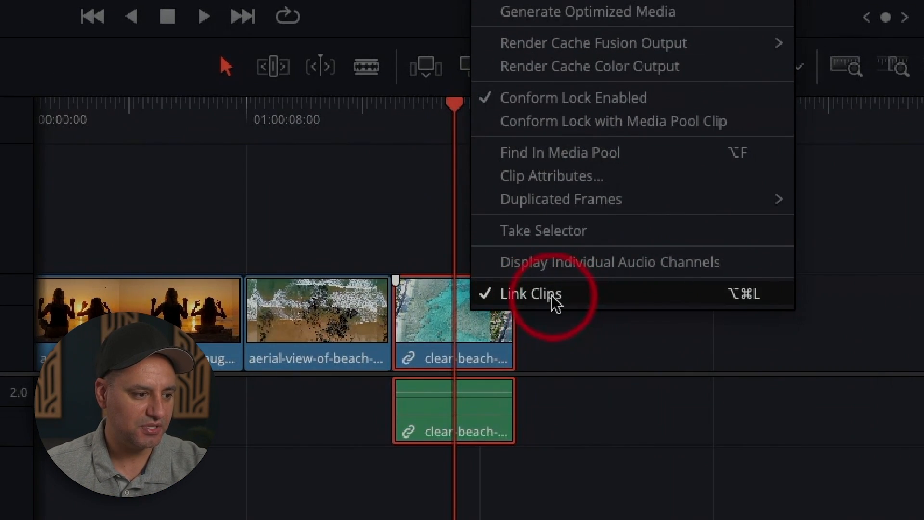
{"action": "left_click", "coordinate": [554, 302]}
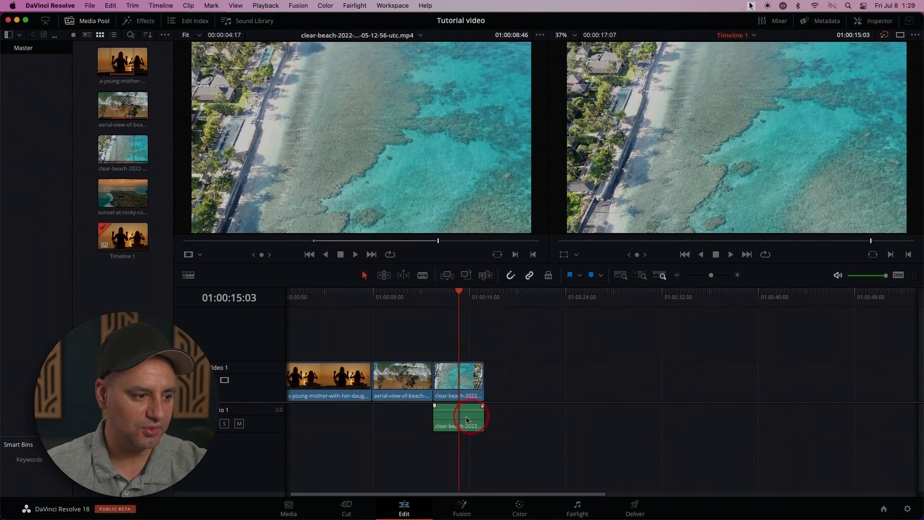
{"action": "left_click", "coordinate": [466, 417]}
{"action": "scroll", "coordinate": [464, 414], "scroll_direction": "left", "scroll_amount": 1}
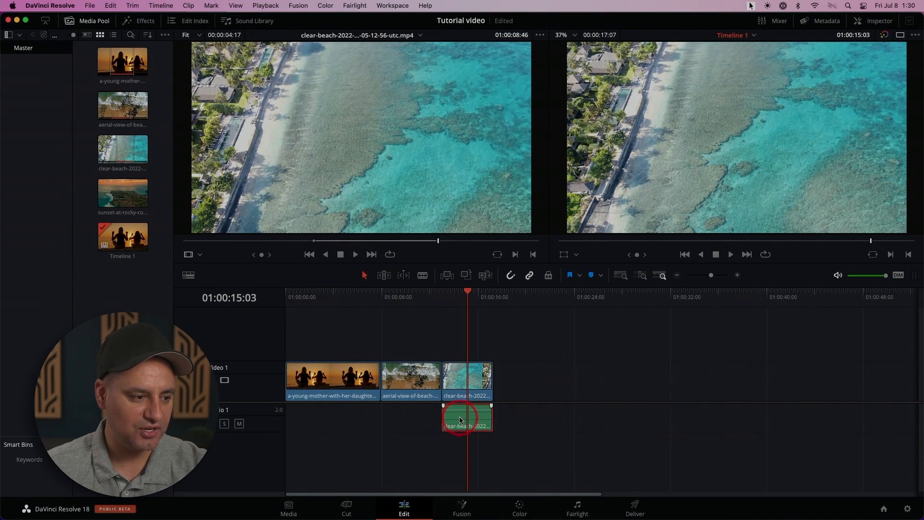
{"action": "scroll", "coordinate": [459, 417], "scroll_direction": "right", "scroll_amount": 1}
{"action": "key", "text": "Delete"}
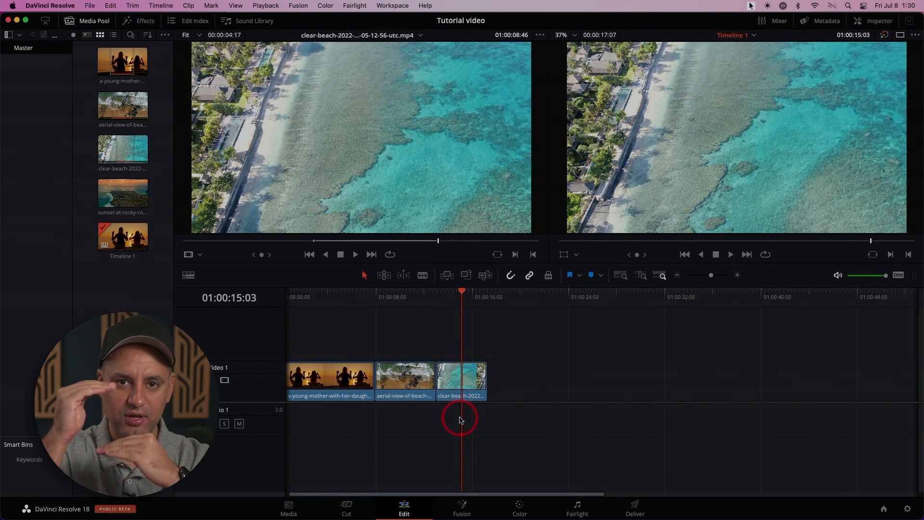
{"action": "scroll", "coordinate": [462, 419], "scroll_direction": "left", "scroll_amount": 1}
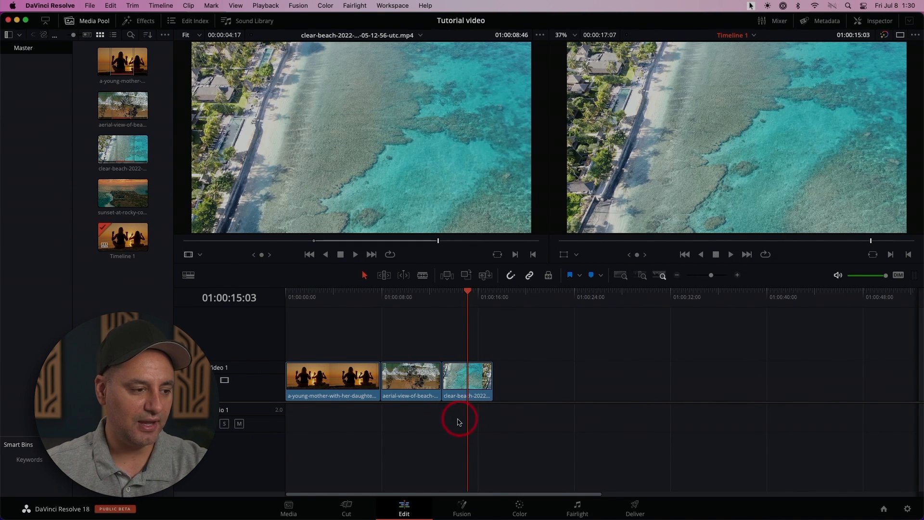
{"action": "scroll", "coordinate": [403, 424], "scroll_direction": "right", "scroll_amount": 1}
{"action": "scroll", "coordinate": [258, 399], "scroll_direction": "left", "scroll_amount": 1}
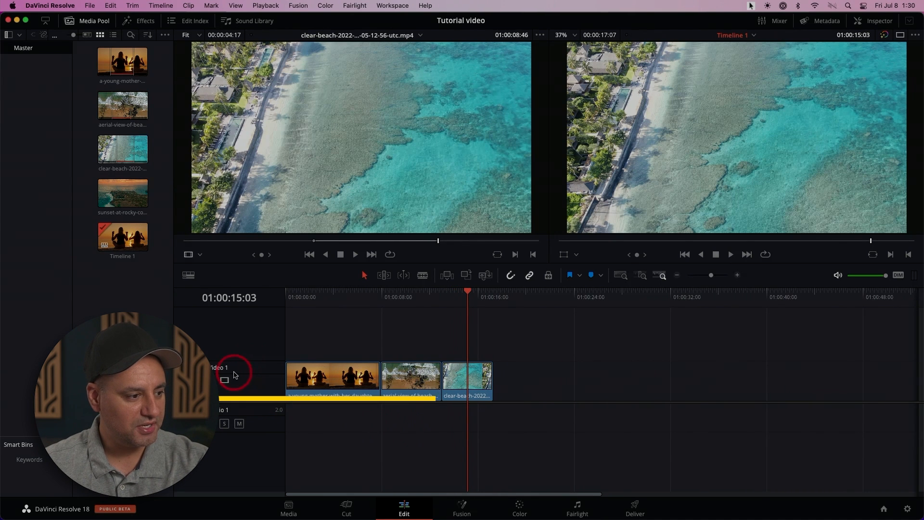
{"action": "scroll", "coordinate": [289, 380], "scroll_direction": "right", "scroll_amount": 1}
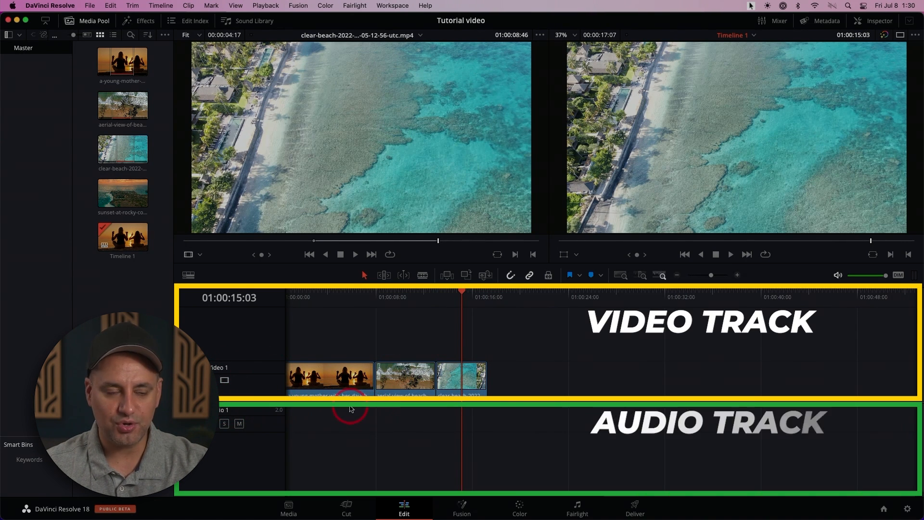
{"action": "scroll", "coordinate": [354, 411], "scroll_direction": "left", "scroll_amount": 1}
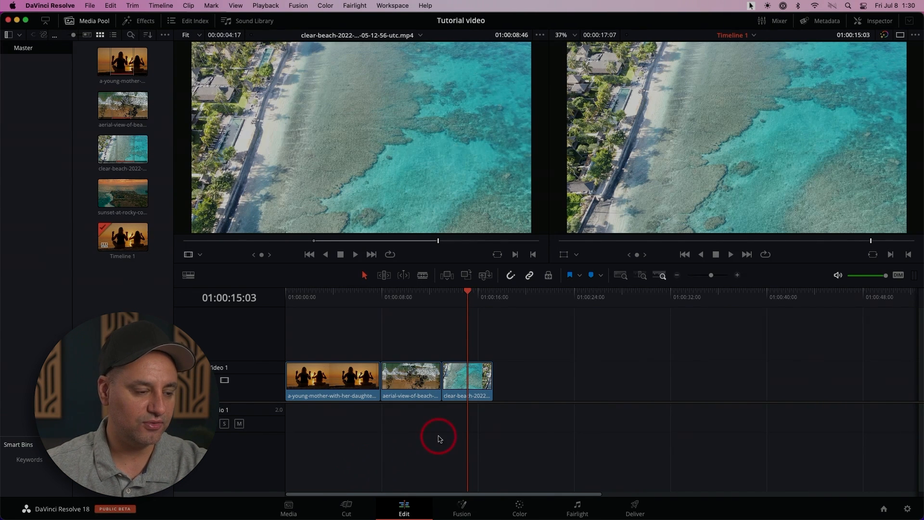
Set the playhead to 01:00:03:00 and move the young mother clip from the timeline's start to directly after the clear beach clip.
{"action": "left_click_drag", "start_coordinate": [400, 300], "coordinate": [320, 308]}
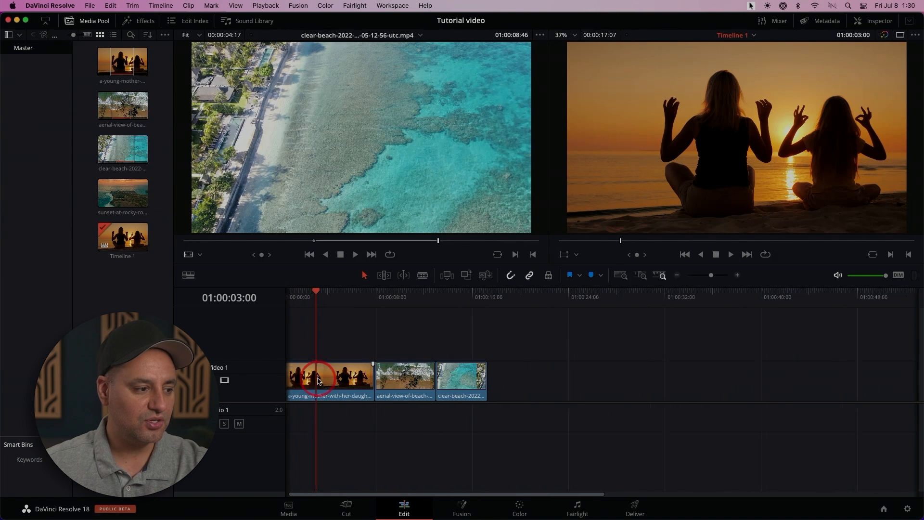
{"action": "left_click", "coordinate": [331, 380]}
{"action": "left_click_drag", "start_coordinate": [330, 381], "coordinate": [534, 383]}
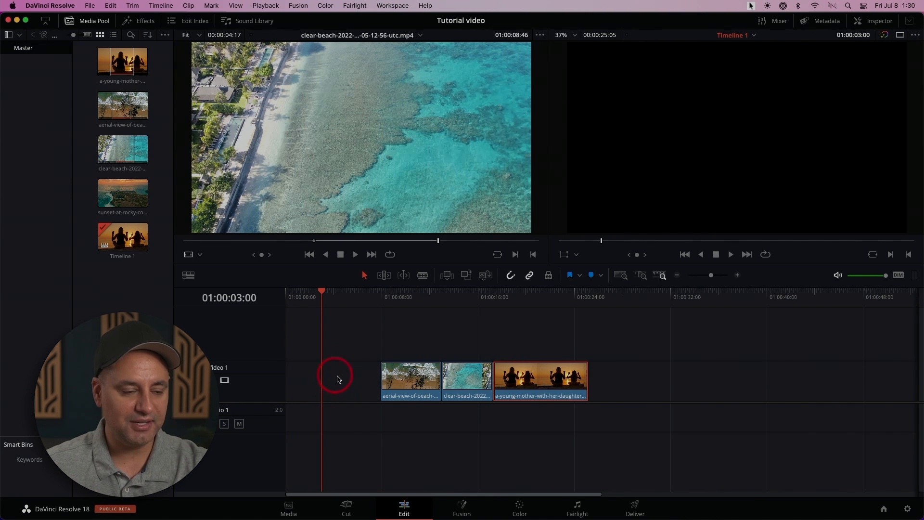
Delete the empty gap at the timeline's start and play the sequence from 01:00:00:00.
{"action": "left_click", "coordinate": [342, 389]}
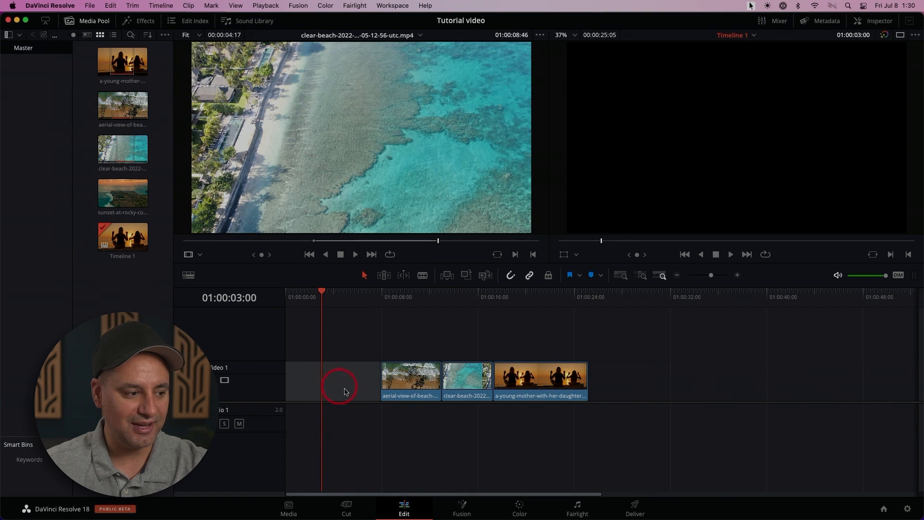
{"action": "key", "text": "BackSpace"}
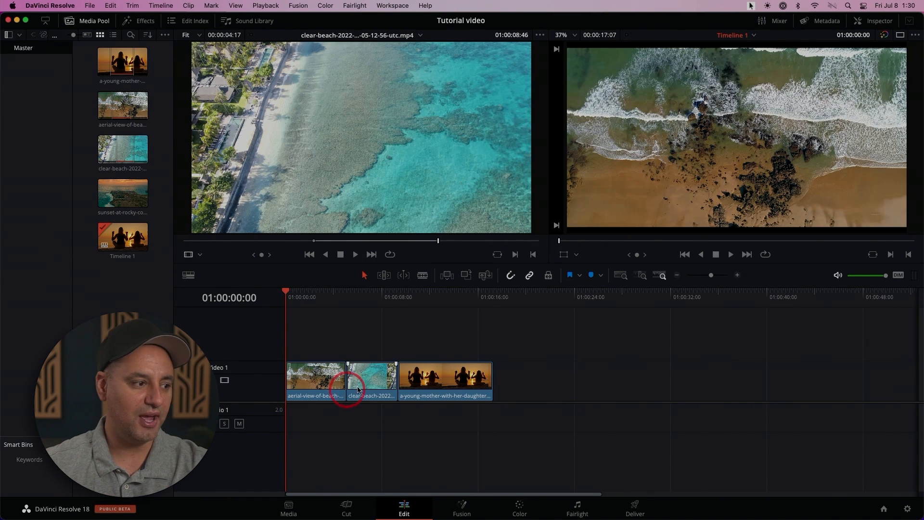
{"action": "left_click_drag", "start_coordinate": [304, 296], "coordinate": [251, 302]}
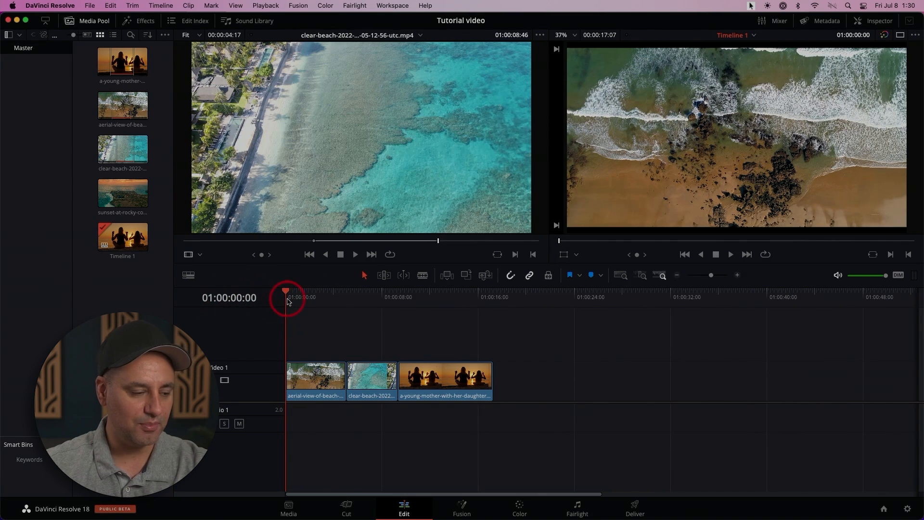
{"action": "key", "text": "space"}
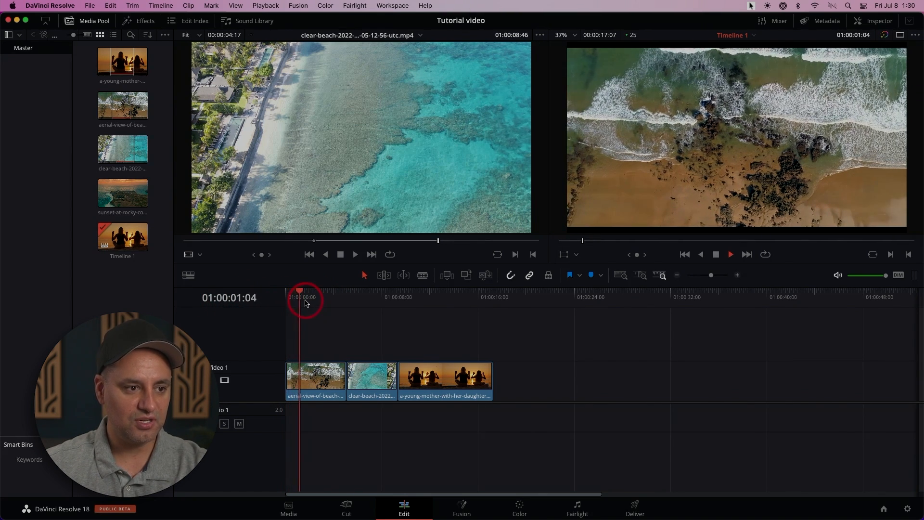
{"action": "left_click_drag", "start_coordinate": [312, 296], "coordinate": [227, 293]}
{"action": "left_click", "coordinate": [322, 308]}
Shorten the end of the aerial beach clip and trim both ends of the clear beach clip inward on the timeline.
{"action": "left_click", "coordinate": [342, 370]}
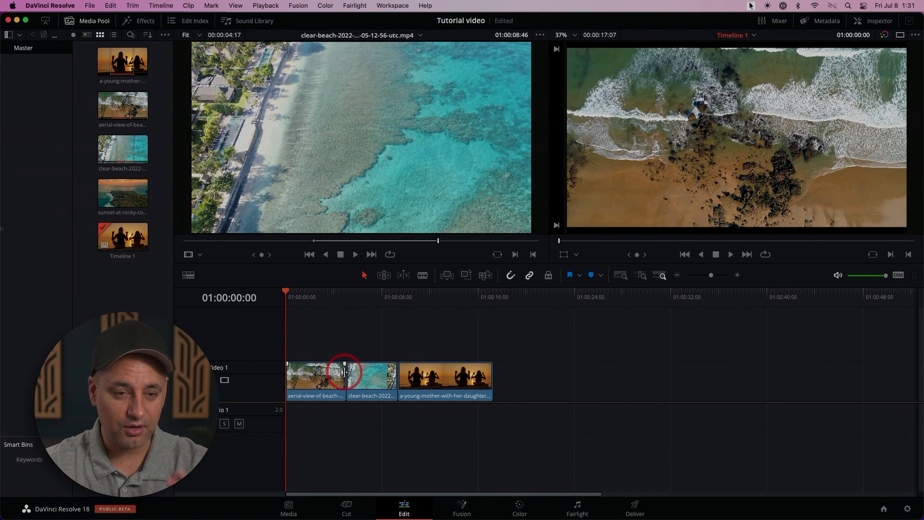
{"action": "left_click_drag", "start_coordinate": [343, 372], "coordinate": [333, 374]}
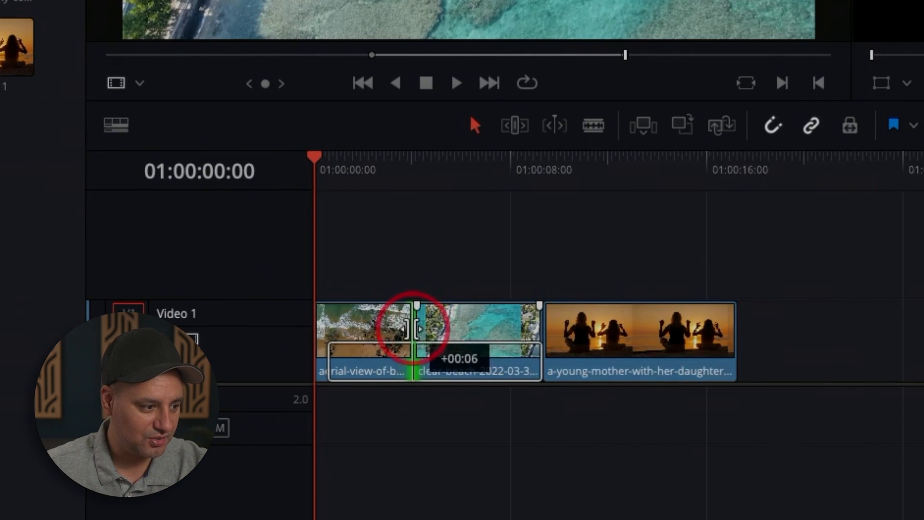
{"action": "mouse_move", "coordinate": [413, 329]}
{"action": "left_mouse_down"}
{"action": "mouse_move", "coordinate": [397, 328]}
{"action": "mouse_move", "coordinate": [433, 330]}
{"action": "mouse_move", "coordinate": [417, 330]}
{"action": "left_mouse_up"}
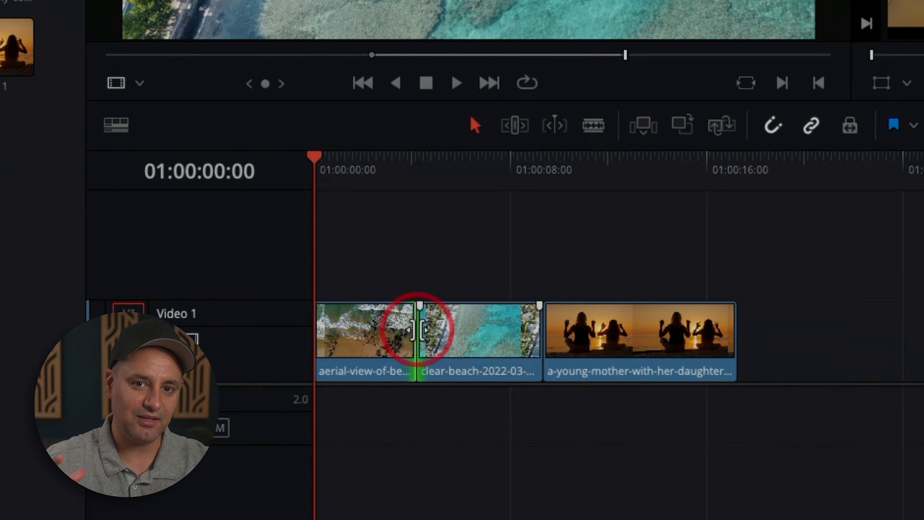
{"action": "mouse_move", "coordinate": [417, 330]}
{"action": "left_mouse_down"}
{"action": "mouse_move", "coordinate": [442, 329]}
{"action": "mouse_move", "coordinate": [412, 324]}
{"action": "left_mouse_up"}
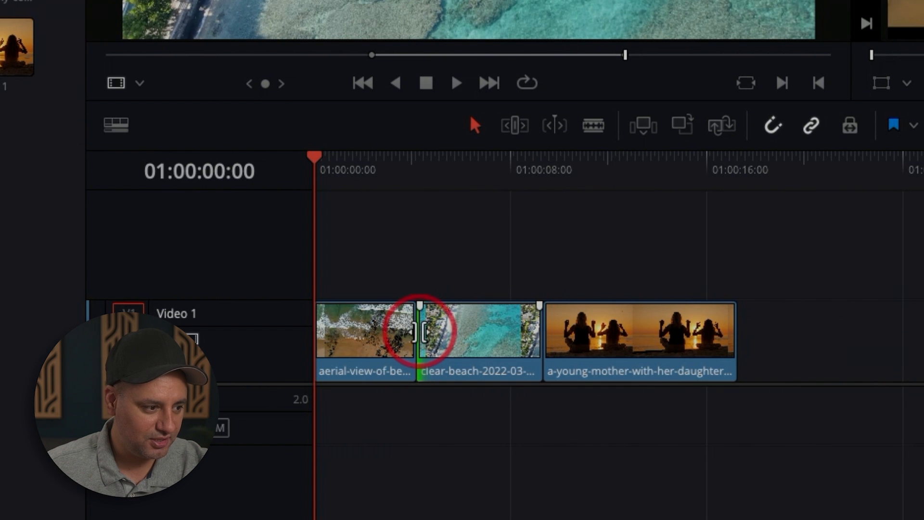
{"action": "left_click_drag", "start_coordinate": [425, 331], "coordinate": [449, 332]}
{"action": "left_click_drag", "start_coordinate": [529, 332], "coordinate": [510, 332]}
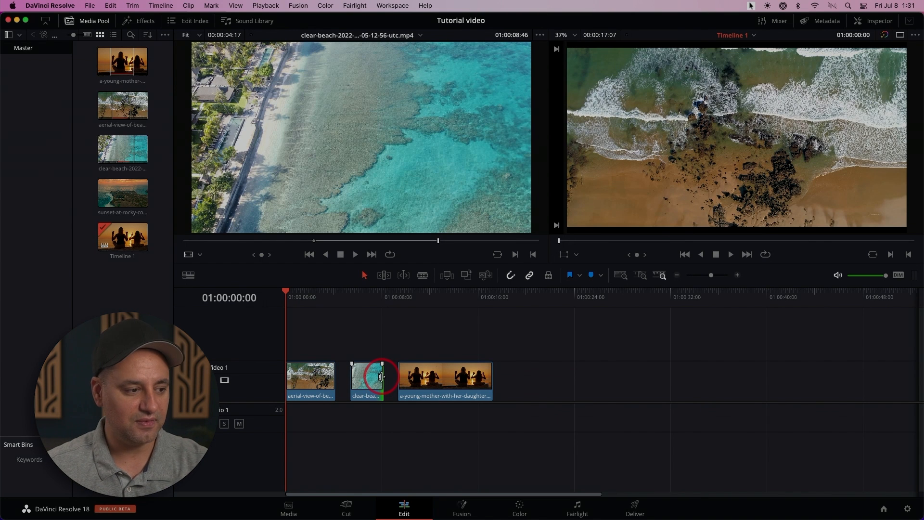
Close the gaps by moving the young mother clip against the clear beach clip and shifting both together against the aerial beach clip.
{"action": "left_click", "coordinate": [391, 376]}
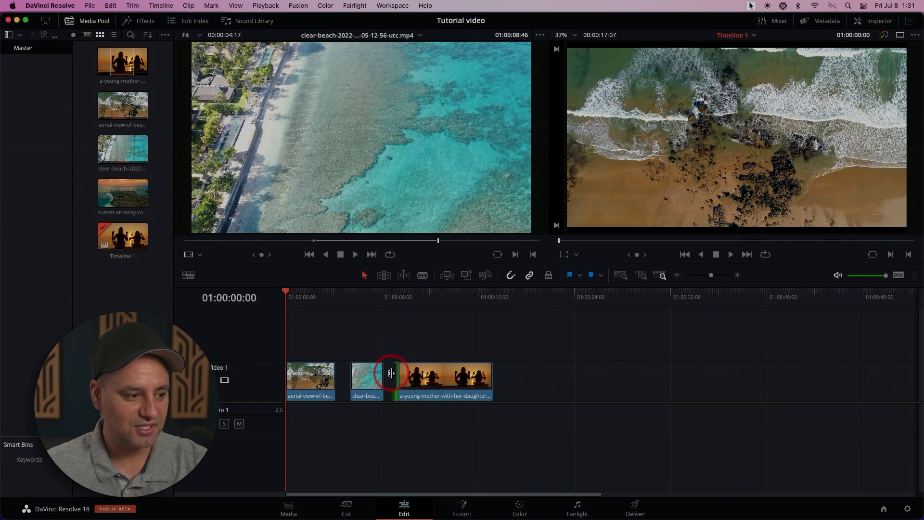
{"action": "left_click_drag", "start_coordinate": [438, 379], "coordinate": [424, 379]}
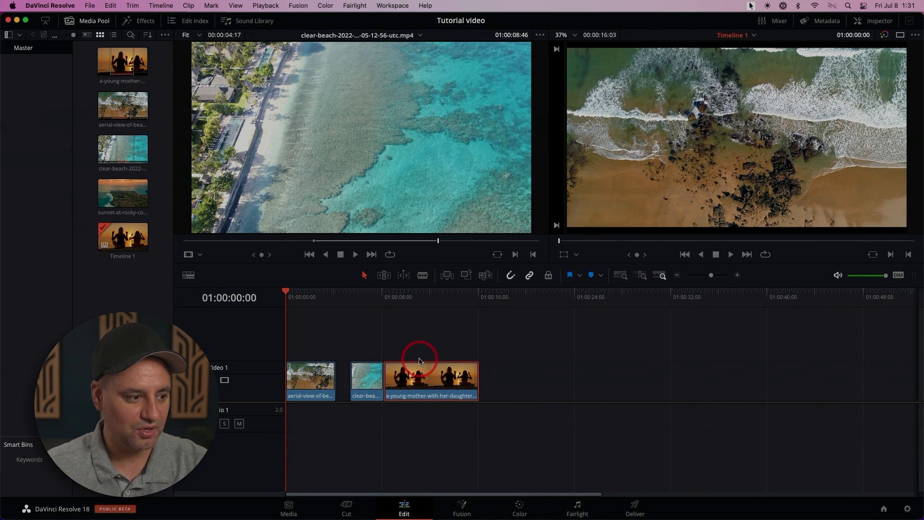
{"action": "left_click", "coordinate": [435, 342]}
{"action": "left_click_drag", "start_coordinate": [442, 336], "coordinate": [340, 407]}
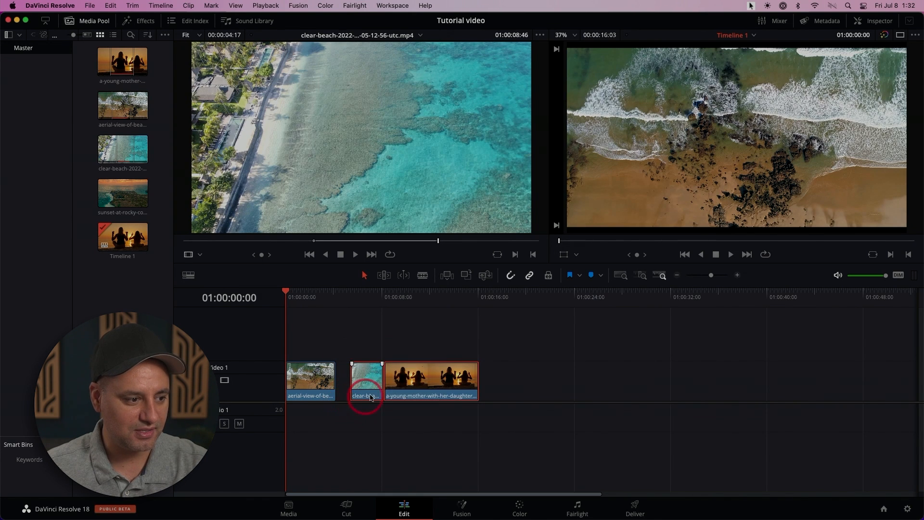
{"action": "left_click_drag", "start_coordinate": [422, 380], "coordinate": [407, 381]}
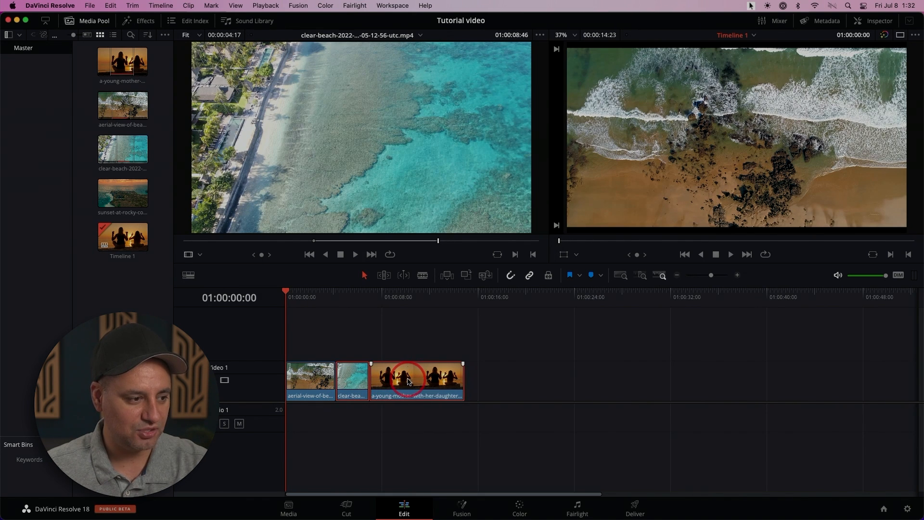
Split the young mother clip with the Blade at 01:00:09:19 and 01:00:11:18.
{"action": "left_click_drag", "start_coordinate": [319, 295], "coordinate": [389, 301]}
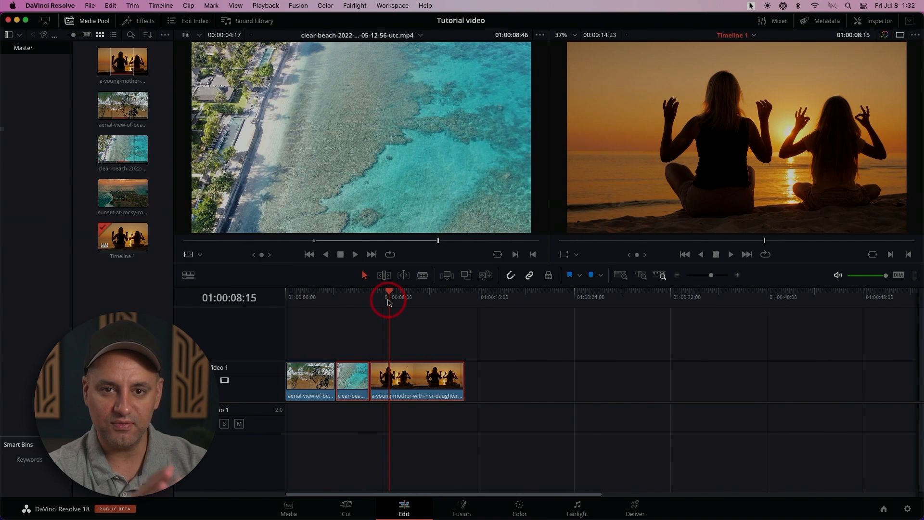
{"action": "left_click_drag", "start_coordinate": [389, 302], "coordinate": [409, 298]}
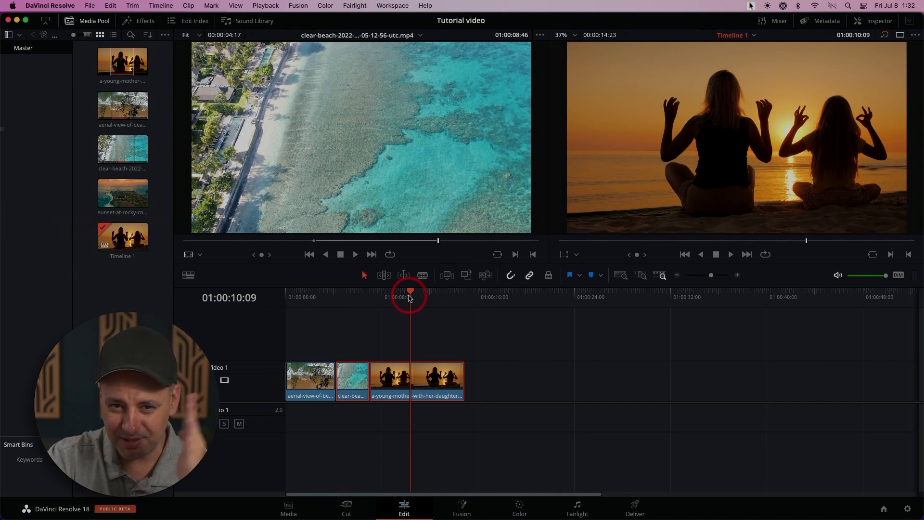
{"action": "left_click_drag", "start_coordinate": [410, 297], "coordinate": [403, 295]}
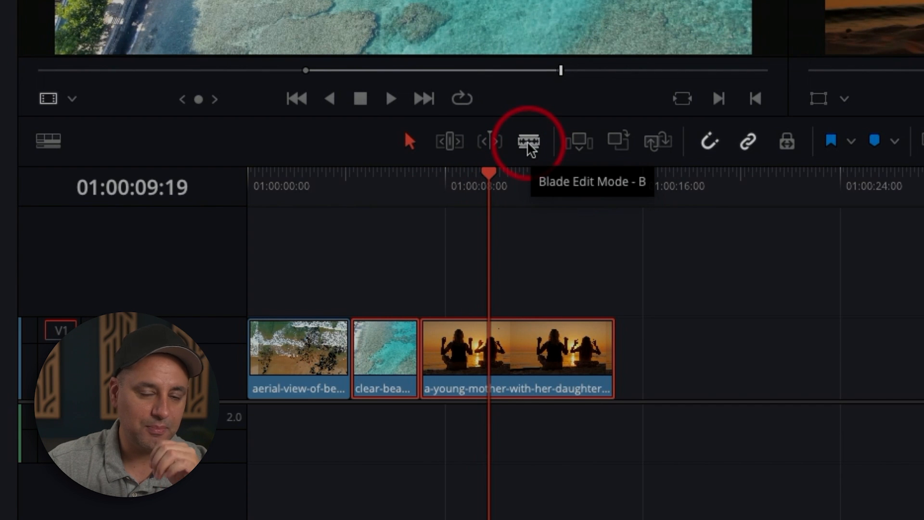
{"action": "left_click", "coordinate": [529, 142]}
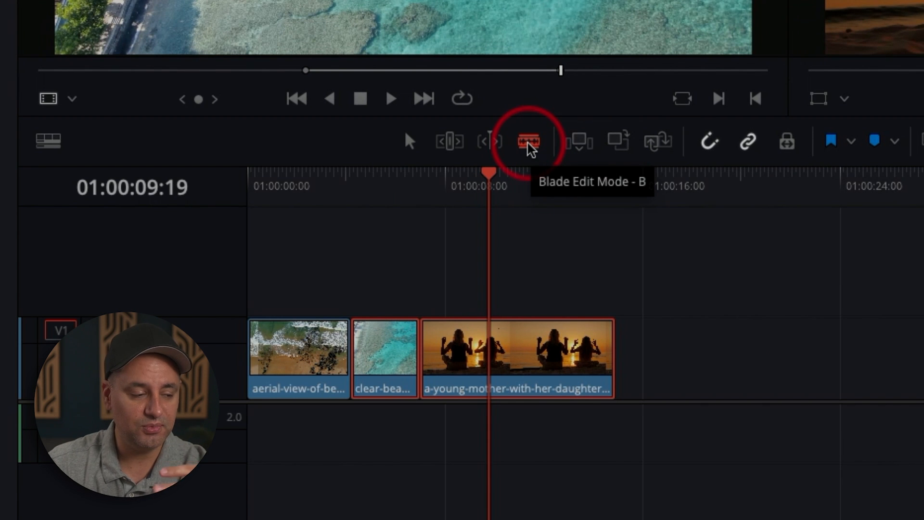
{"action": "left_click", "coordinate": [490, 356]}
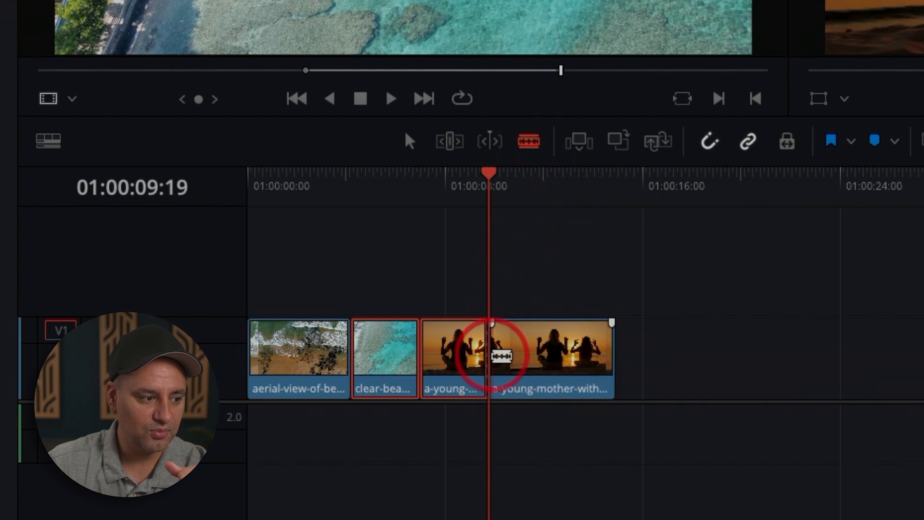
{"action": "left_click_drag", "start_coordinate": [491, 175], "coordinate": [537, 177]}
{"action": "left_click", "coordinate": [540, 344]}
Delete the middle piece of the split young mother clip and move its last piece against the first one.
{"action": "left_click", "coordinate": [409, 141]}
{"action": "left_click", "coordinate": [512, 339]}
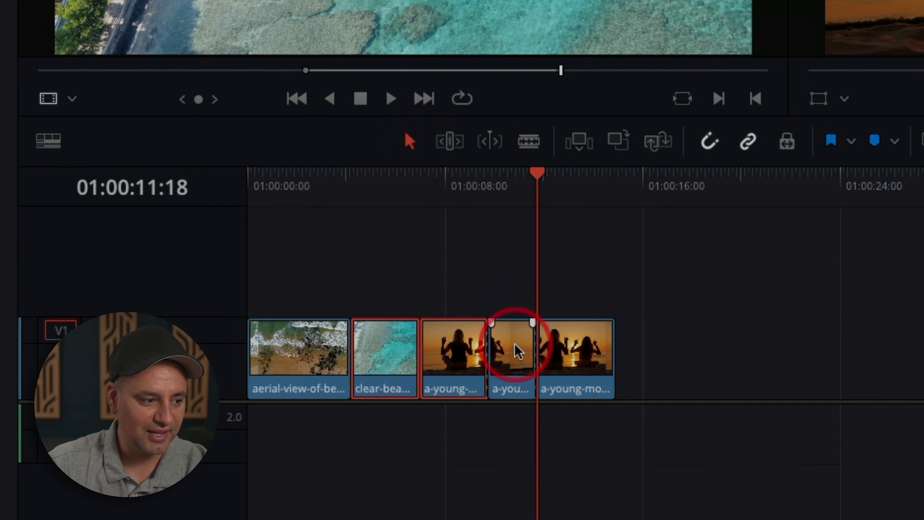
{"action": "key", "text": "BackSpace"}
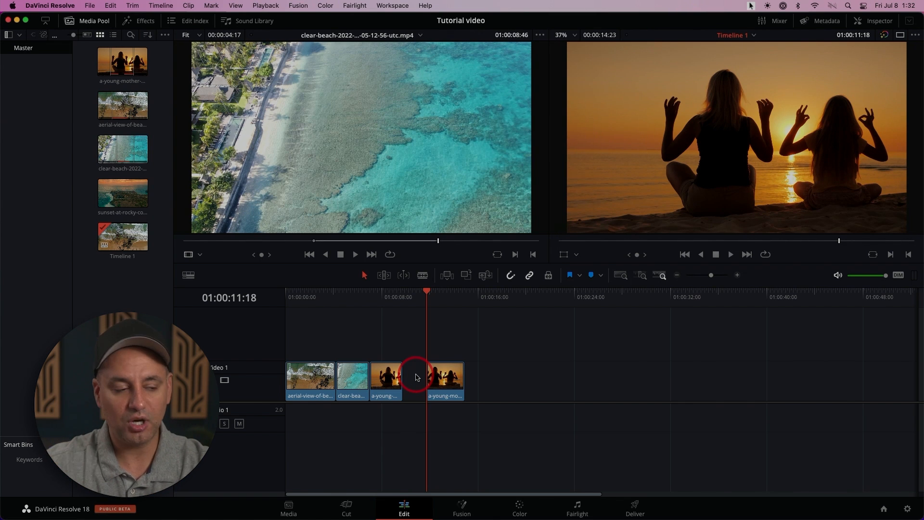
{"action": "left_click_drag", "start_coordinate": [451, 382], "coordinate": [426, 382]}
Place the sunset at rocky coastline clip on a new Video 2 track, starting at 01:00:00:21.
{"action": "left_click_drag", "start_coordinate": [390, 301], "coordinate": [488, 326]}
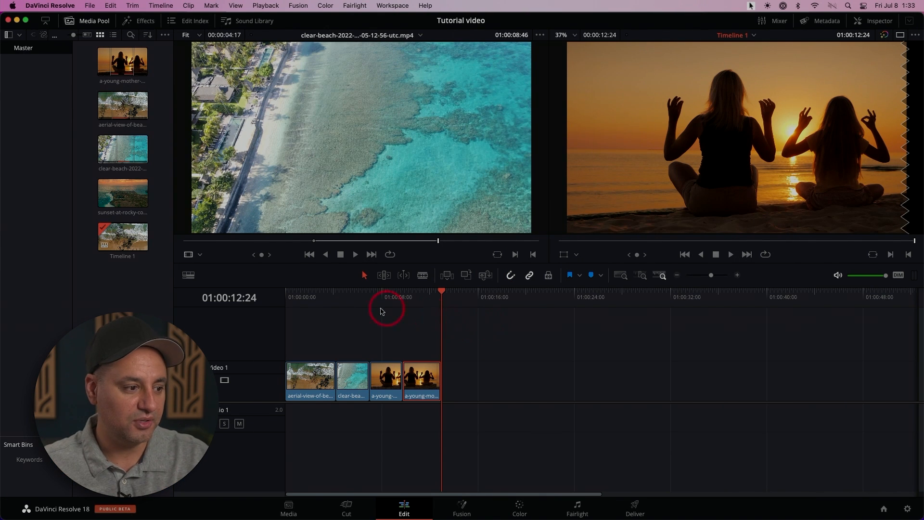
{"action": "mouse_move", "coordinate": [300, 301]}
{"action": "left_mouse_down"}
{"action": "mouse_move", "coordinate": [404, 298]}
{"action": "mouse_move", "coordinate": [295, 311]}
{"action": "left_mouse_up"}
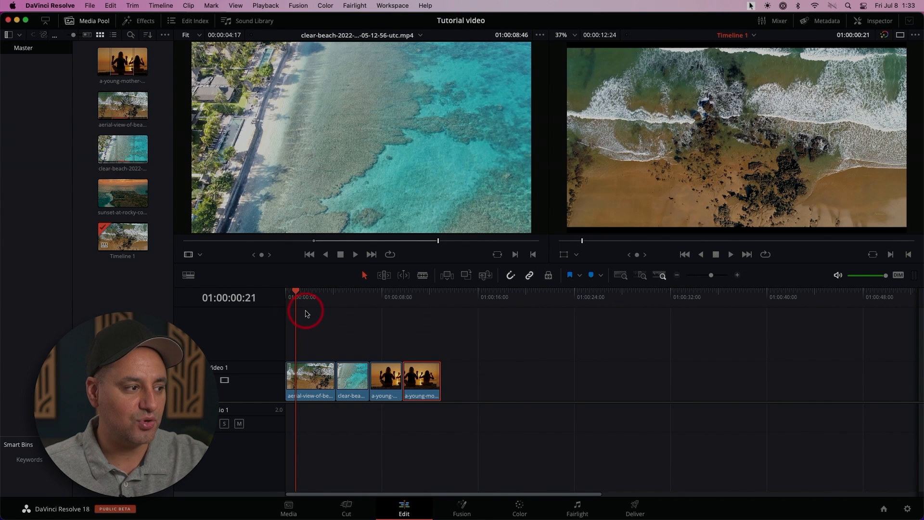
{"action": "left_click", "coordinate": [122, 195]}
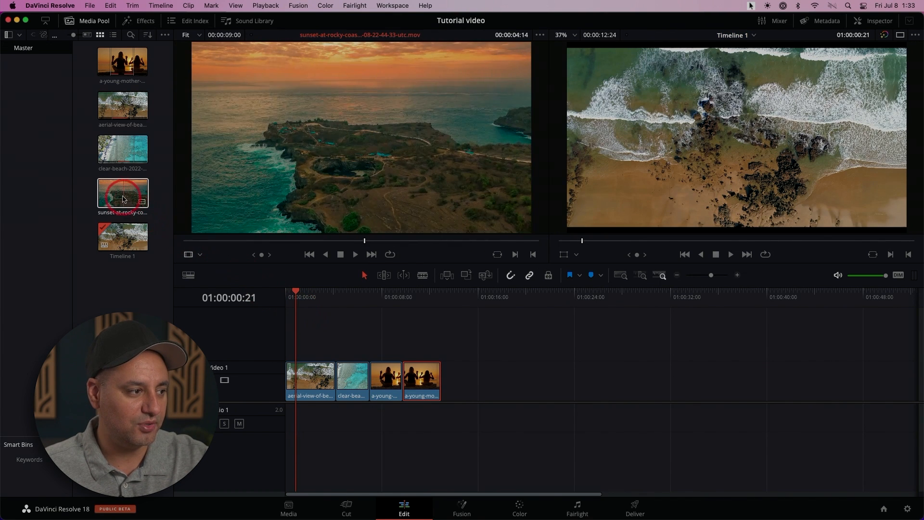
{"action": "left_click_drag", "start_coordinate": [122, 194], "coordinate": [292, 346]}
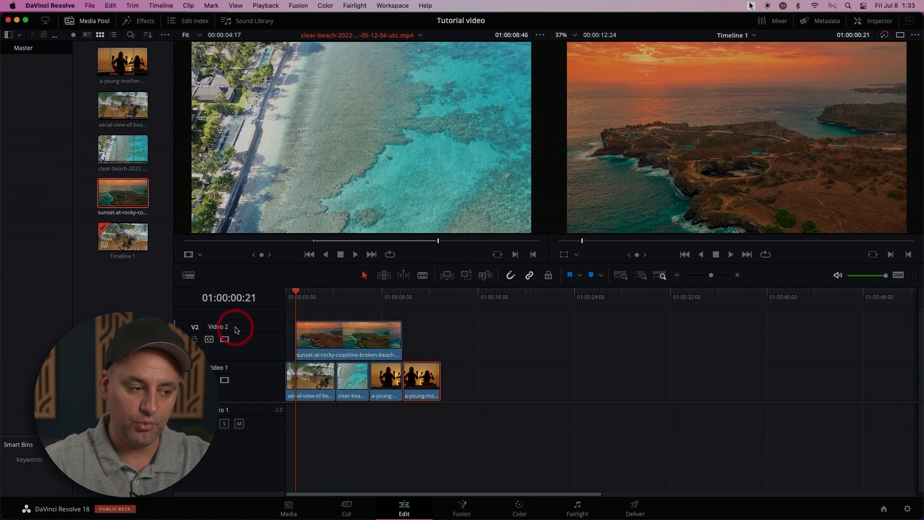
Play the timeline from its start past the beginning of the overlaid sunset clip, stopping at 01:00:02:07.
{"action": "left_click_drag", "start_coordinate": [293, 292], "coordinate": [257, 294]}
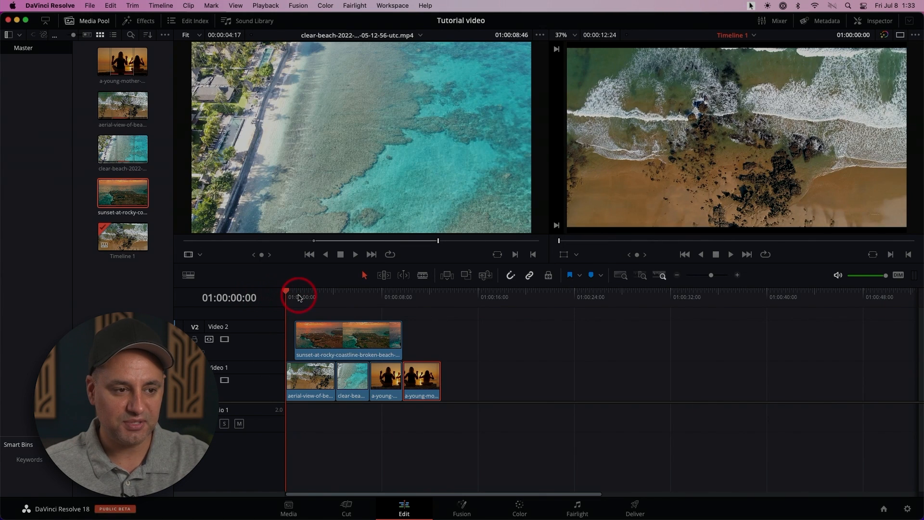
{"action": "key", "text": "space"}
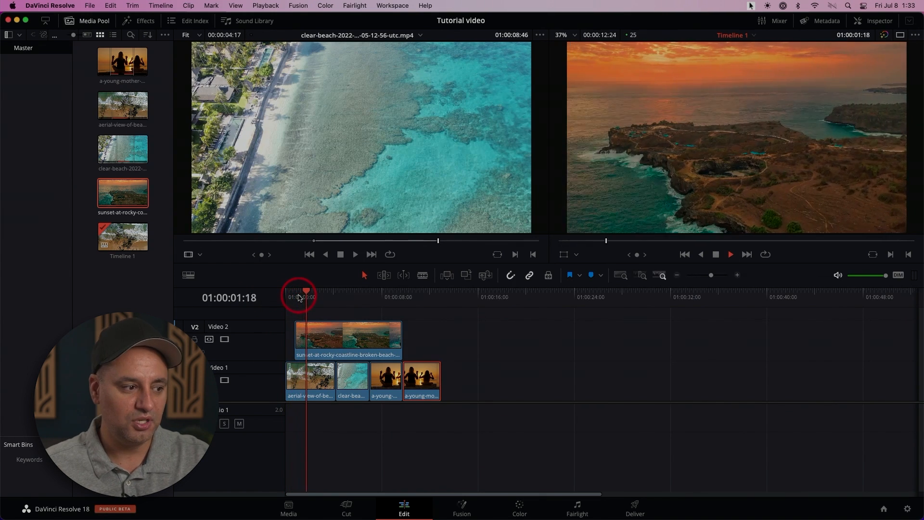
{"action": "key", "text": "space"}
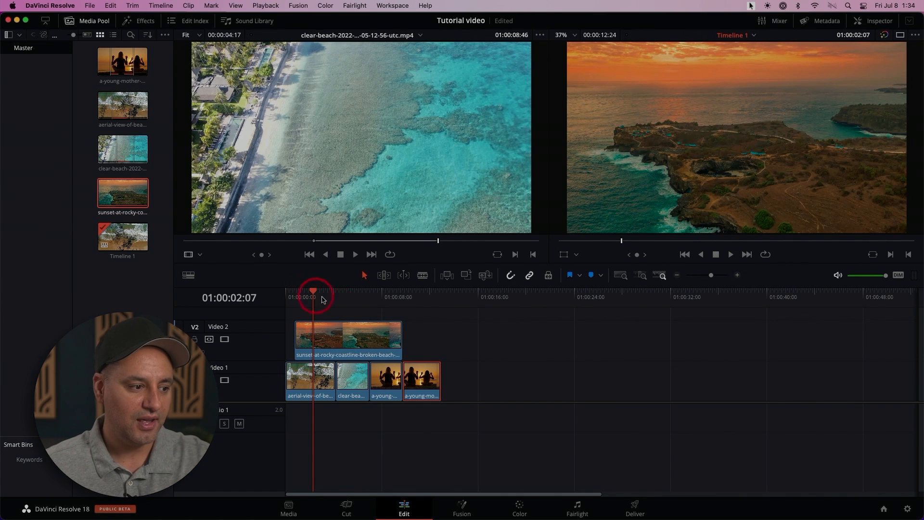
Trim the end of the sunset clip on Video 2 back to about 01:00:02:07 and play the timeline from its start.
{"action": "left_click_drag", "start_coordinate": [401, 334], "coordinate": [316, 339]}
{"action": "left_click_drag", "start_coordinate": [303, 295], "coordinate": [285, 295]}
{"action": "key", "text": "space"}
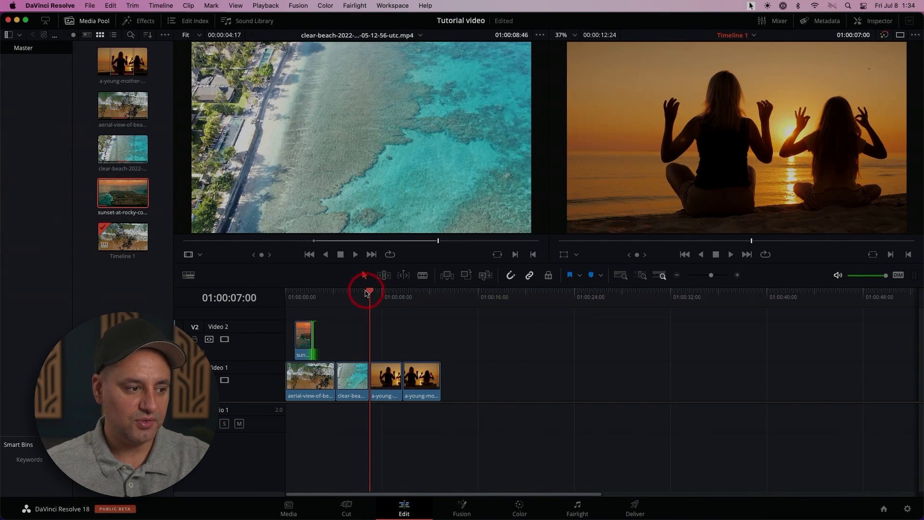
Play across the cut between the clear beach and young mother clips and add a 25 frame Cross Dissolve there.
{"action": "left_click_drag", "start_coordinate": [366, 292], "coordinate": [359, 294]}
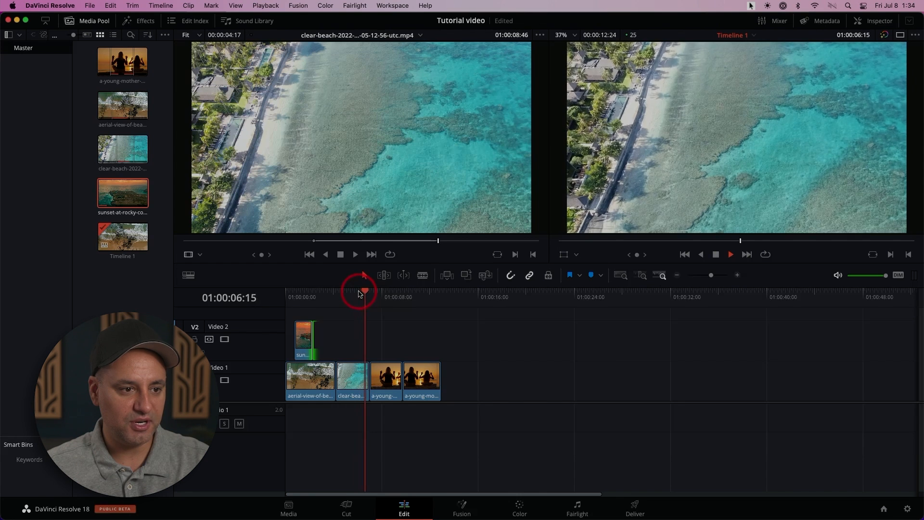
{"action": "key", "text": "space"}
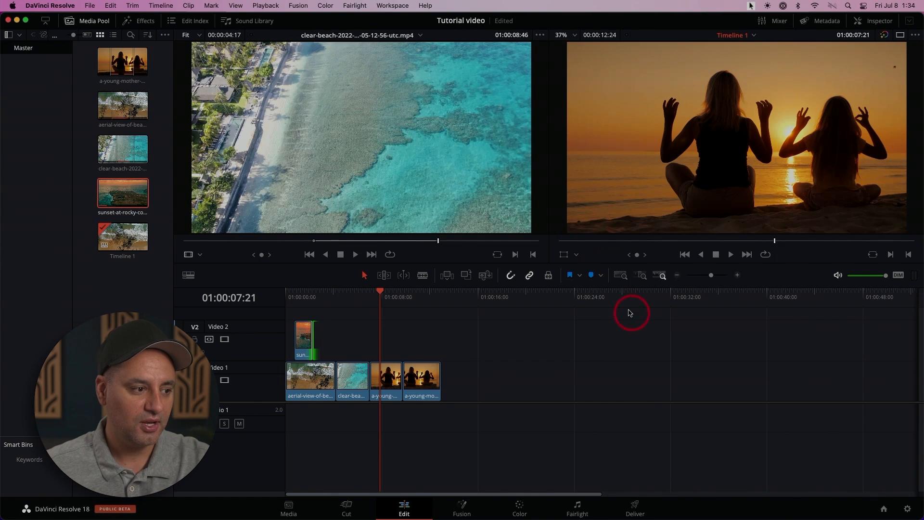
{"action": "left_click_drag", "start_coordinate": [377, 290], "coordinate": [361, 303]}
{"action": "left_click", "coordinate": [371, 372]}
{"action": "left_click", "coordinate": [370, 373]}
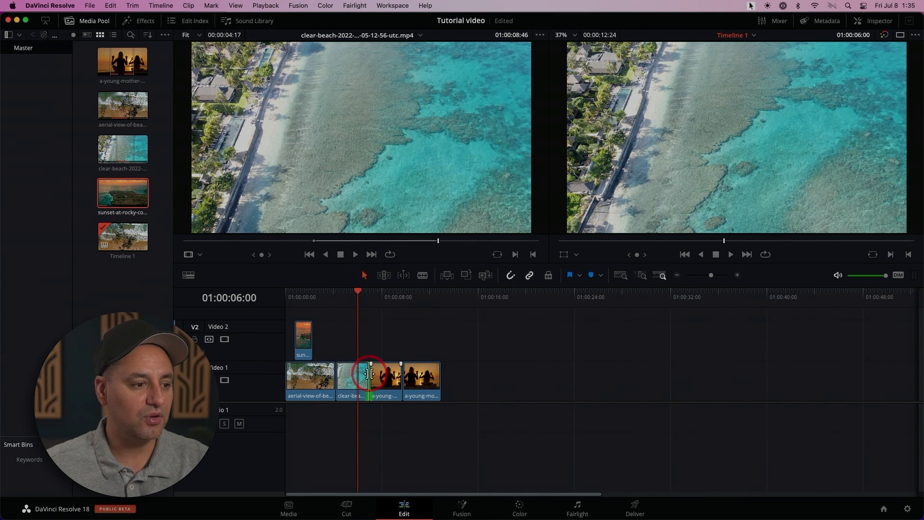
{"action": "right_click", "coordinate": [370, 374]}
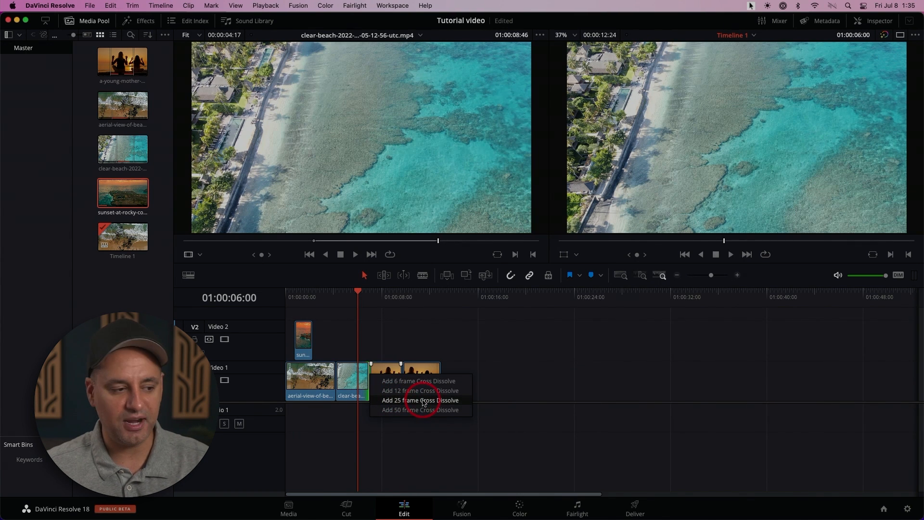
{"action": "left_click", "coordinate": [426, 400]}
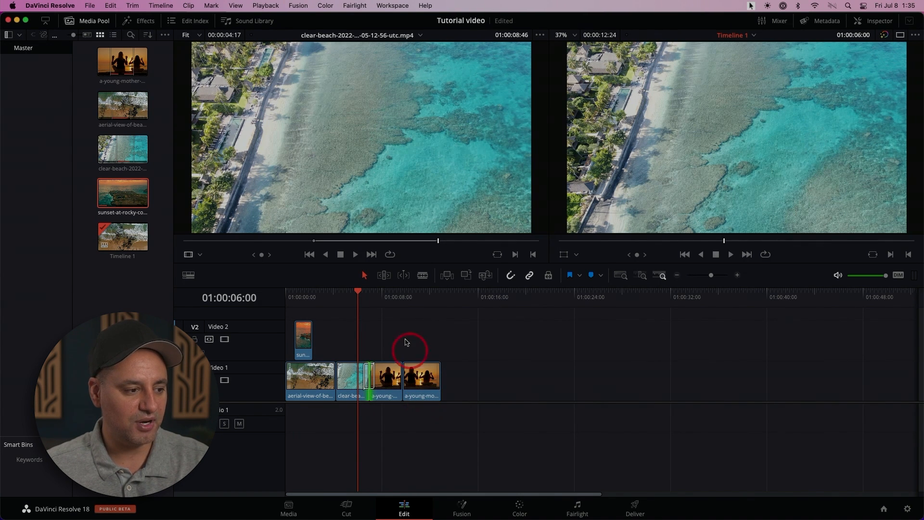
Play the cross dissolve between the clear beach and young mother clips several times from about 01:00:06:00.
{"action": "key", "text": "space"}
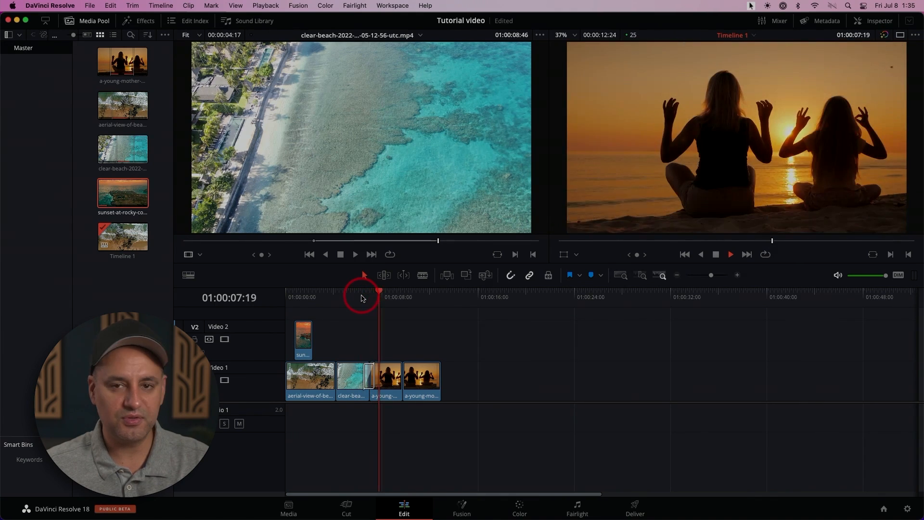
{"action": "left_click", "coordinate": [359, 297]}
{"action": "key", "text": "space"}
{"action": "left_click", "coordinate": [357, 297]}
{"action": "key", "text": "space"}
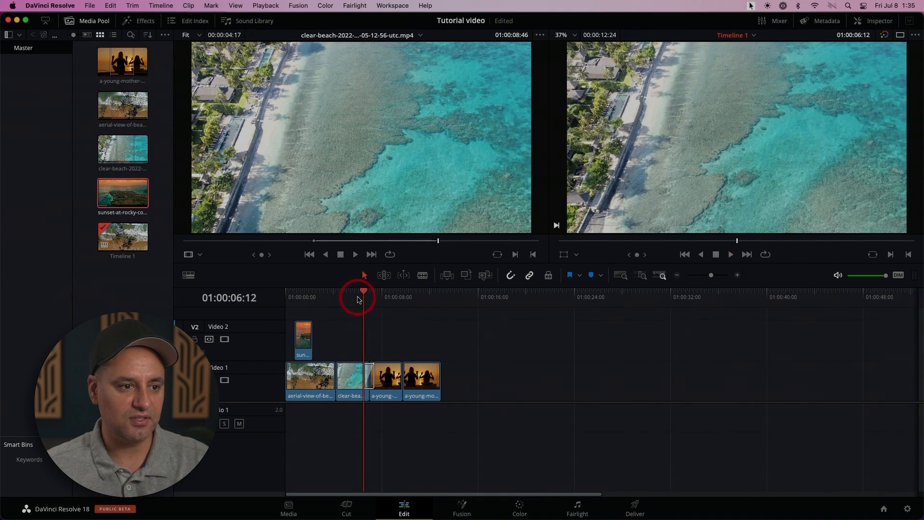
Play through the Cross Dissolve between the clear beach and young mother clips once more and select that transition.
{"action": "key", "text": "space"}
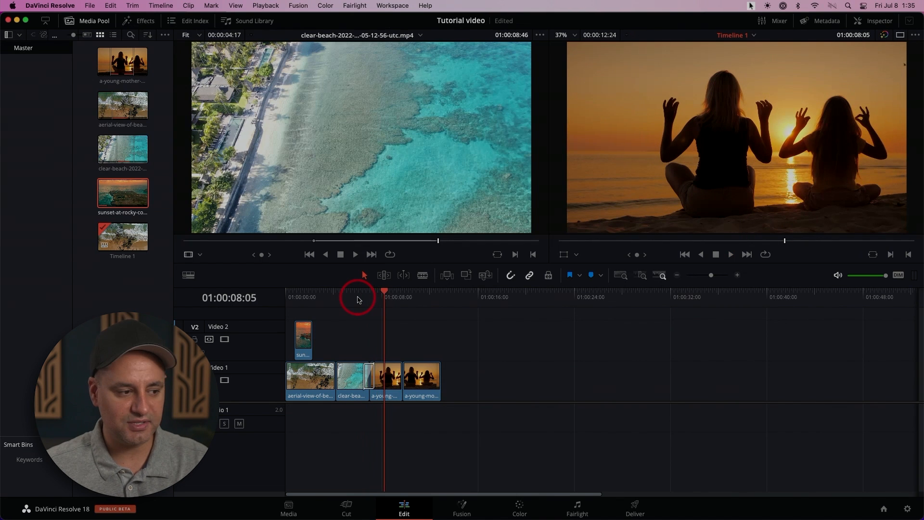
{"action": "left_click", "coordinate": [373, 379]}
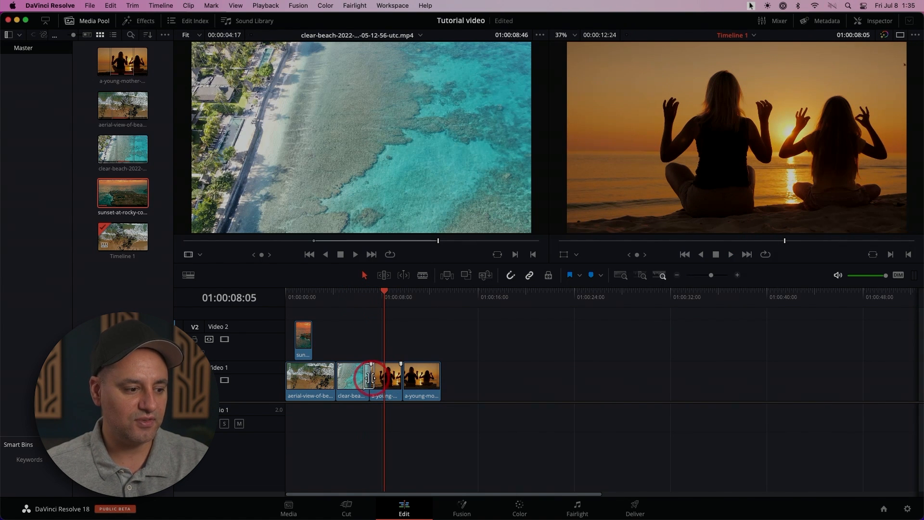
{"action": "left_click", "coordinate": [369, 379]}
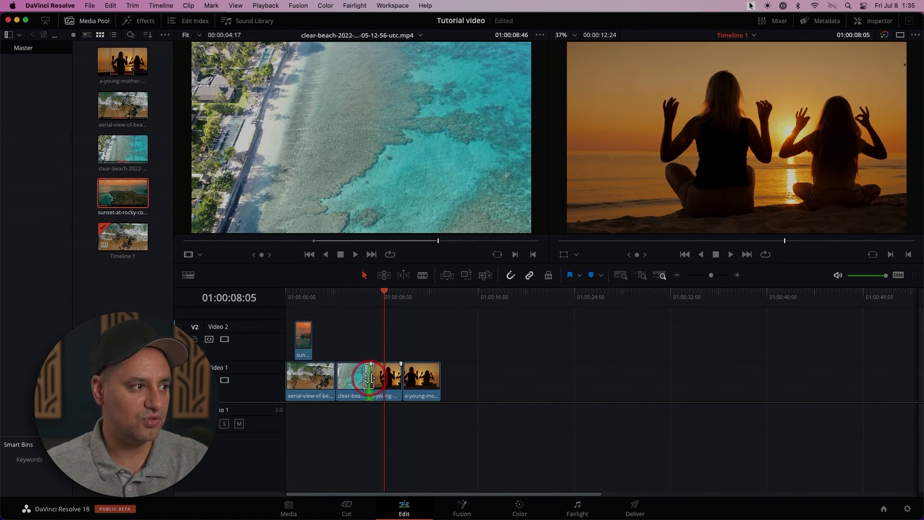
Replace the transition between the clear beach and young mother clips with a Push from the video transitions, and play through it.
{"action": "left_click", "coordinate": [138, 21]}
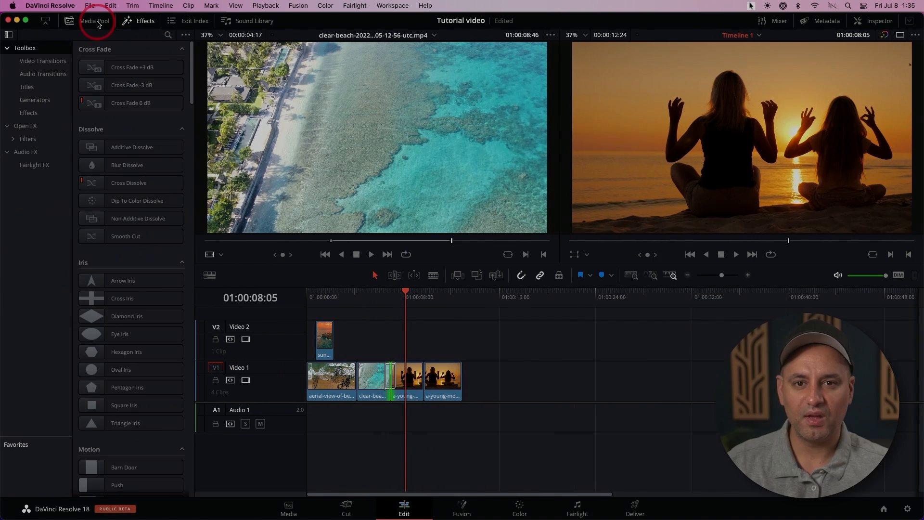
{"action": "left_click", "coordinate": [139, 22]}
{"action": "left_click", "coordinate": [142, 24]}
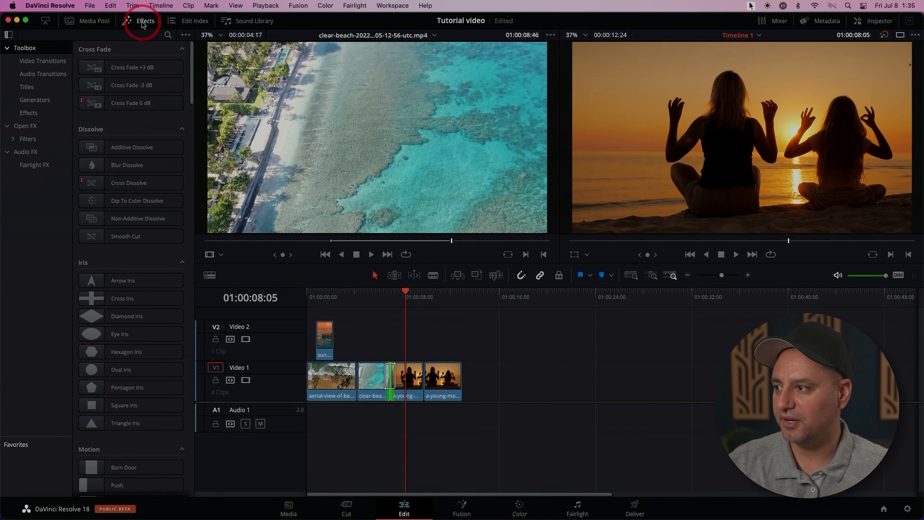
{"action": "left_click", "coordinate": [36, 62]}
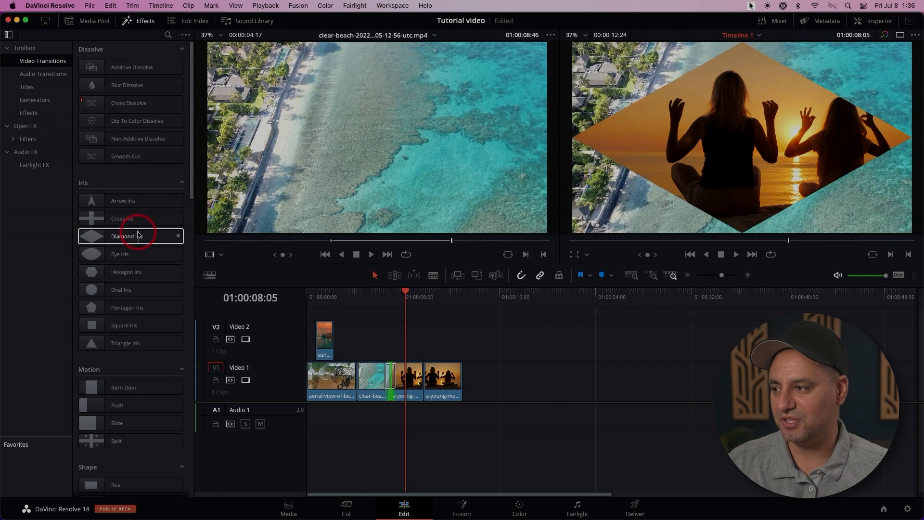
{"action": "scroll", "coordinate": [132, 144], "scroll_direction": "down", "scroll_amount": 1}
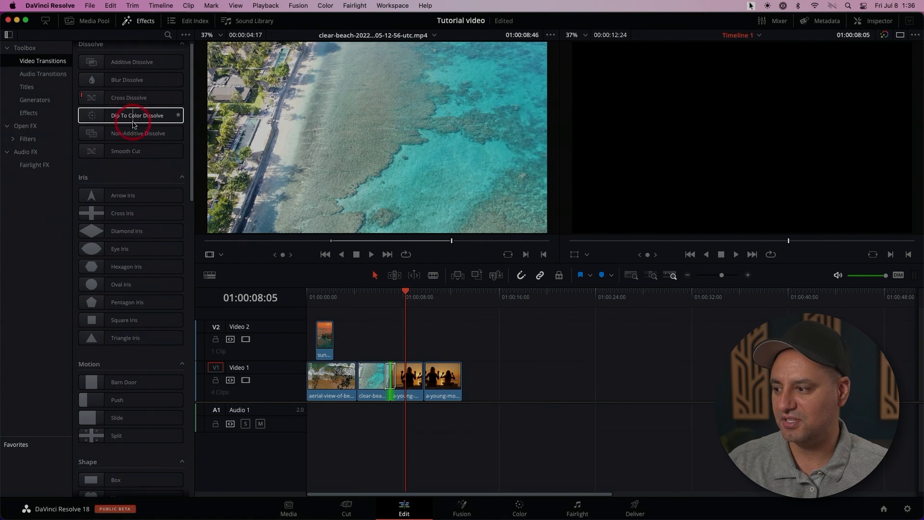
{"action": "scroll", "coordinate": [140, 202], "scroll_direction": "down", "scroll_amount": 8}
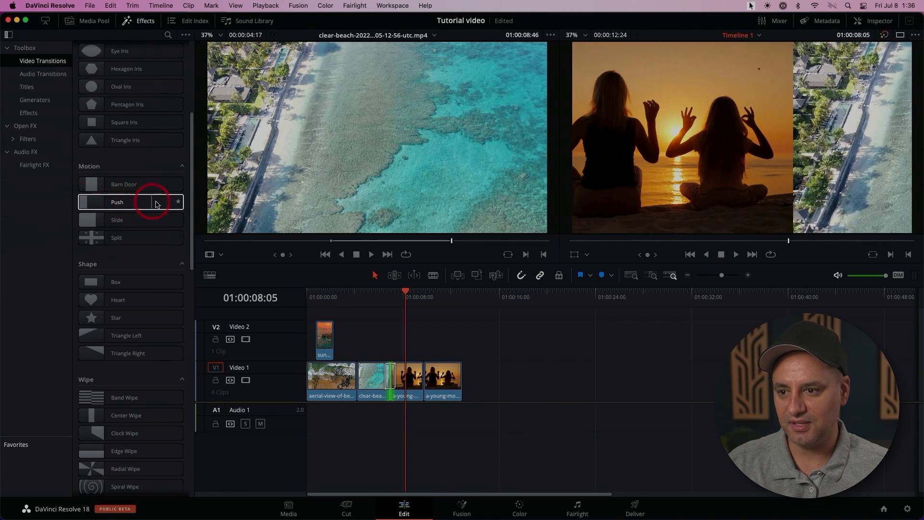
{"action": "left_click", "coordinate": [116, 205]}
{"action": "left_click_drag", "start_coordinate": [116, 205], "coordinate": [392, 384]}
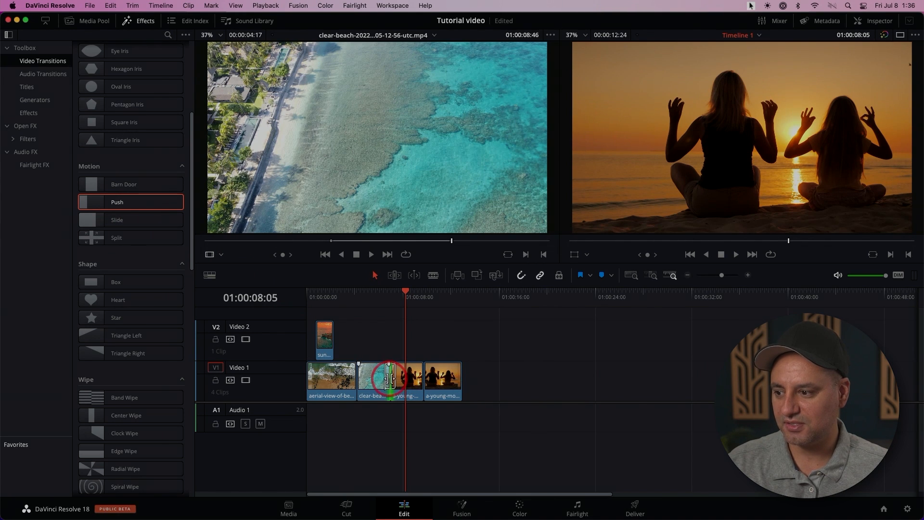
{"action": "left_click", "coordinate": [373, 295]}
{"action": "key", "text": "space"}
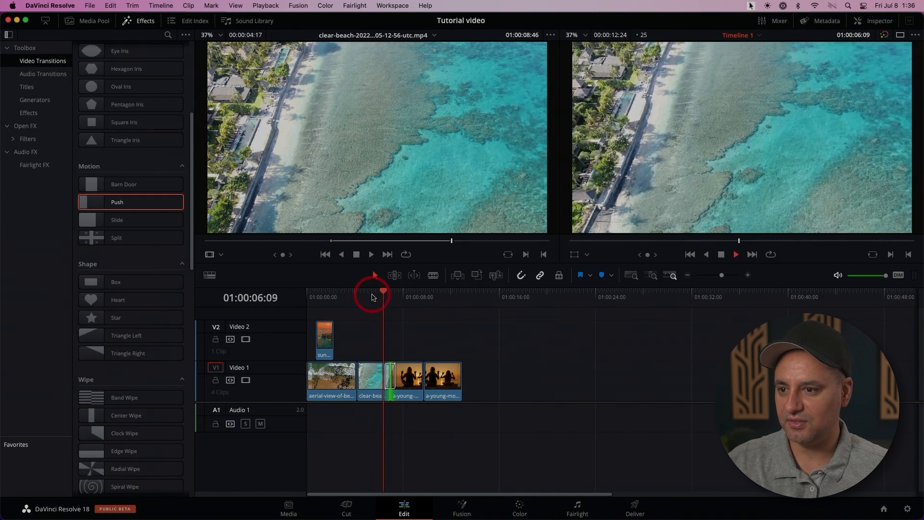
Add a Blur Dissolve at the cut between the aerial view and clear beach clips on Video 1.
{"action": "left_click_drag", "start_coordinate": [373, 297], "coordinate": [346, 306]}
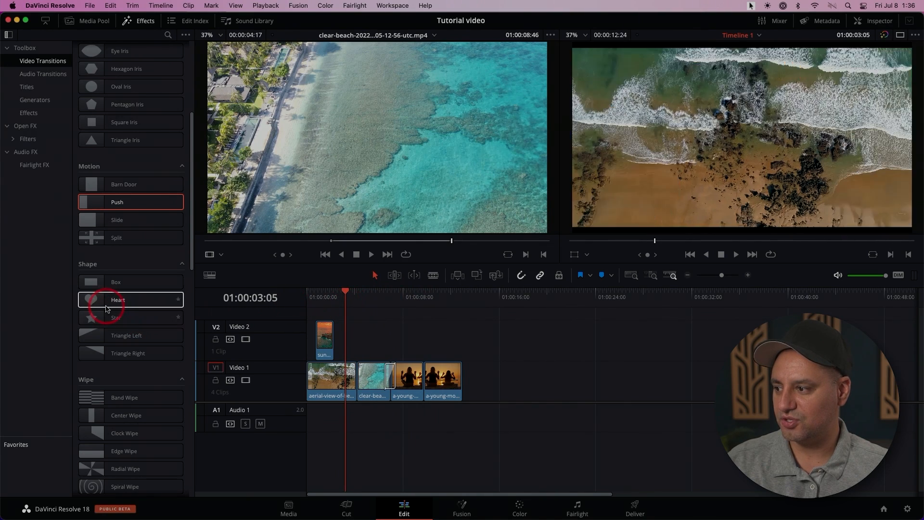
{"action": "scroll", "coordinate": [98, 145], "scroll_direction": "up", "scroll_amount": 5}
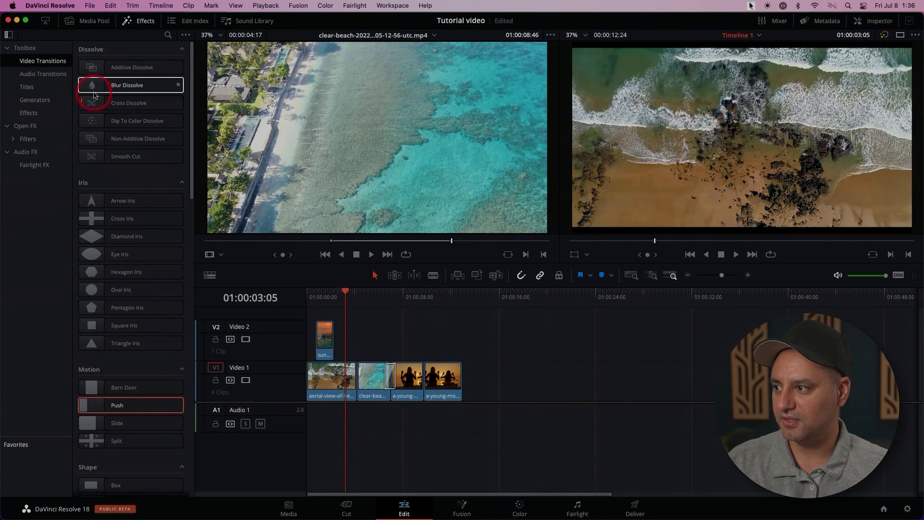
{"action": "left_click_drag", "start_coordinate": [95, 95], "coordinate": [358, 380]}
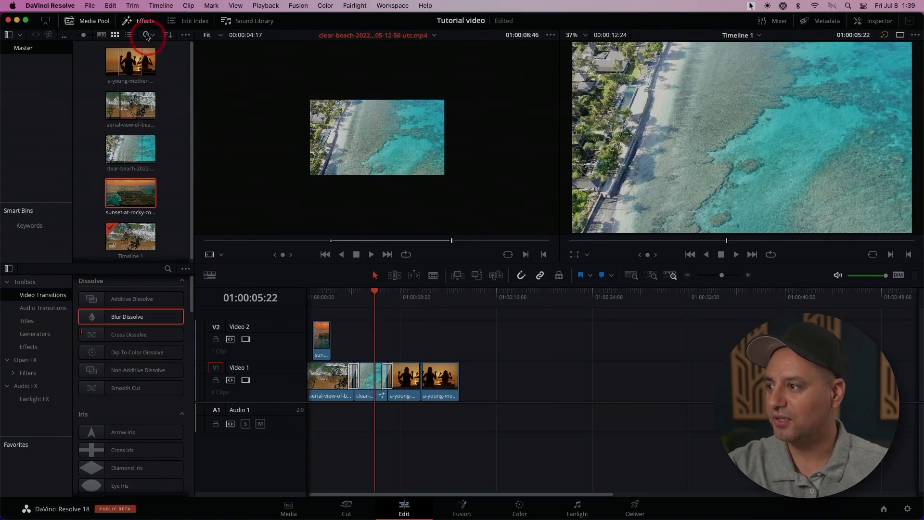
Find the Fade On Fusion title and place it on Video 1 directly after the last young mother clip.
{"action": "left_click", "coordinate": [144, 21]}
{"action": "left_click", "coordinate": [145, 22]}
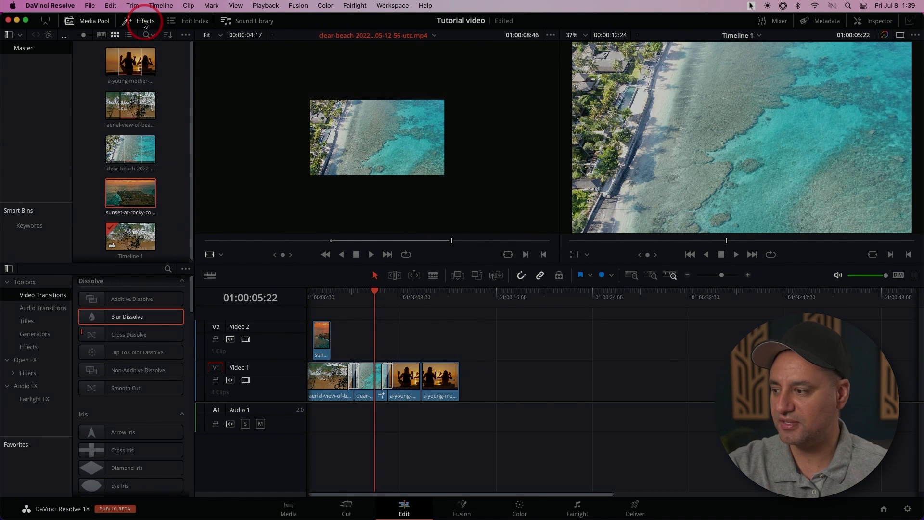
{"action": "left_click", "coordinate": [26, 321]}
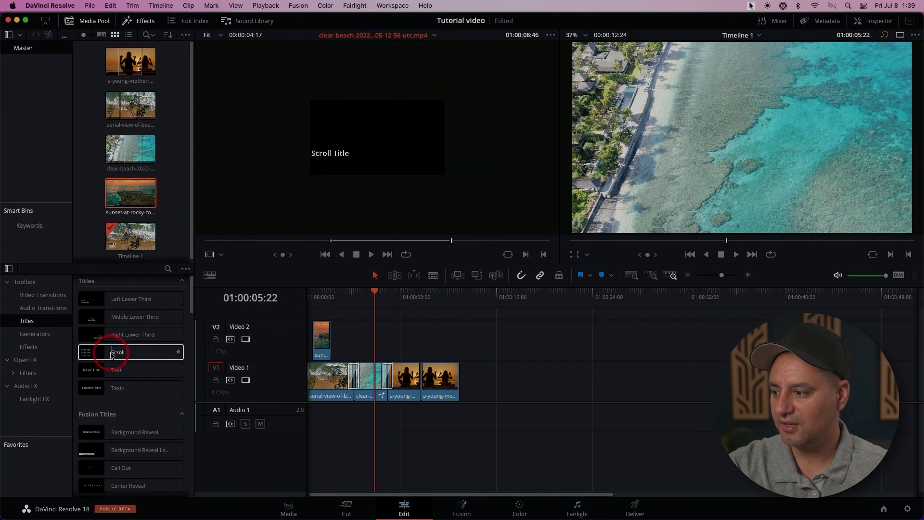
{"action": "scroll", "coordinate": [117, 369], "scroll_direction": "down", "scroll_amount": 2}
{"action": "scroll", "coordinate": [117, 369], "scroll_direction": "down", "scroll_amount": 12}
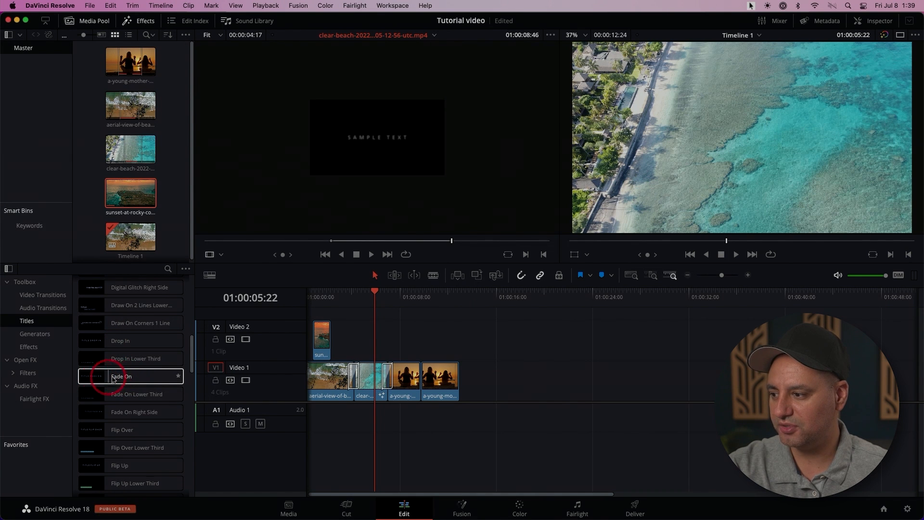
{"action": "left_click_drag", "start_coordinate": [124, 376], "coordinate": [489, 360]}
Change the Fade On title's text to "the end" and scrub across the title, stopping at 01:00:15:17.
{"action": "left_click", "coordinate": [500, 339]}
{"action": "double_click", "coordinate": [501, 372]}
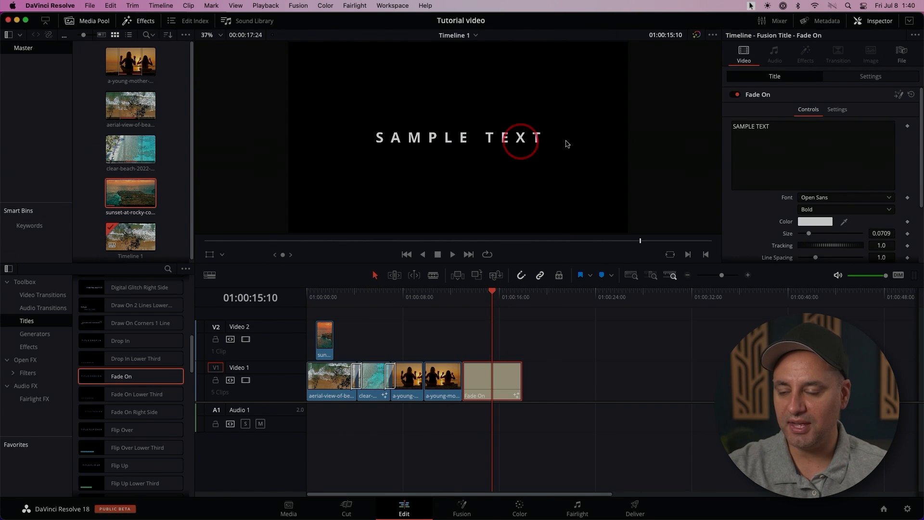
{"action": "triple_click", "coordinate": [775, 126]}
{"action": "type", "text": "the end"}
{"action": "mouse_move", "coordinate": [492, 293]}
{"action": "left_mouse_down"}
{"action": "mouse_move", "coordinate": [481, 303]}
{"action": "mouse_move", "coordinate": [523, 302]}
{"action": "mouse_move", "coordinate": [496, 306]}
{"action": "left_mouse_up"}
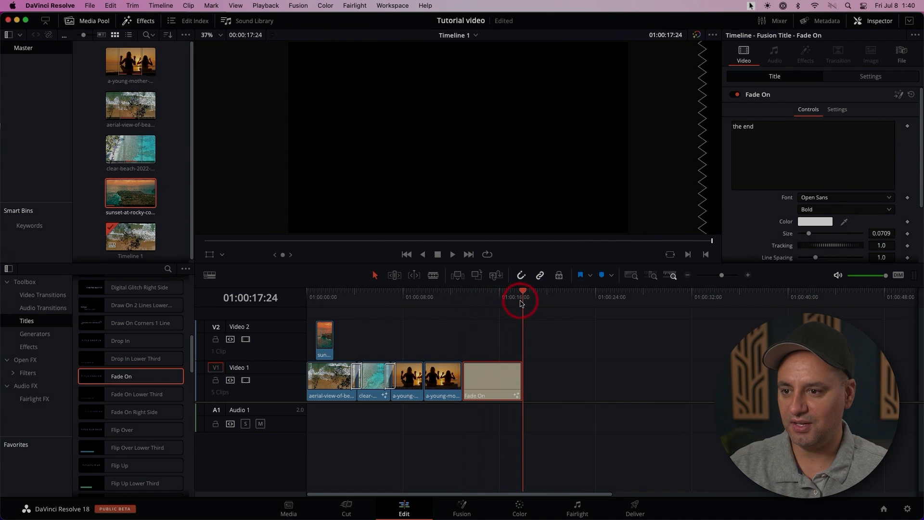
Set the title's font to STSong Regular and increase its size to 0.122.
{"action": "left_click", "coordinate": [835, 226]}
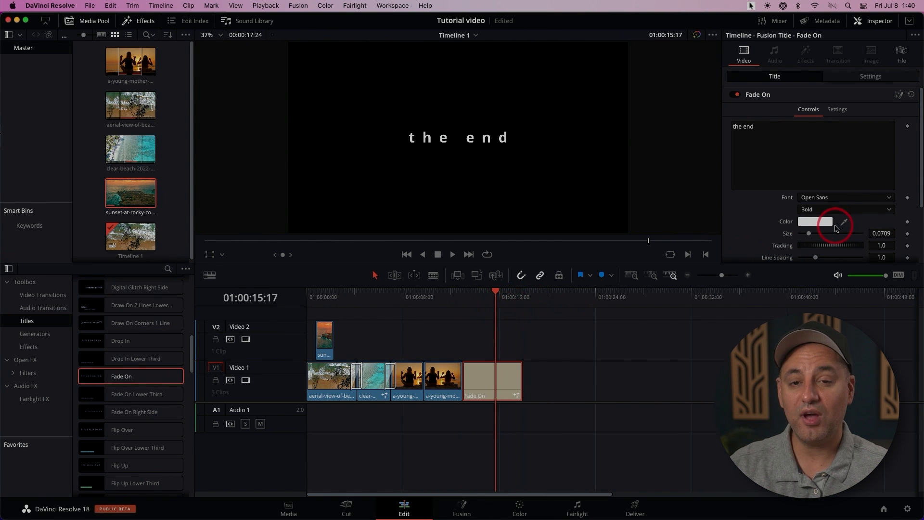
{"action": "left_click", "coordinate": [843, 198]}
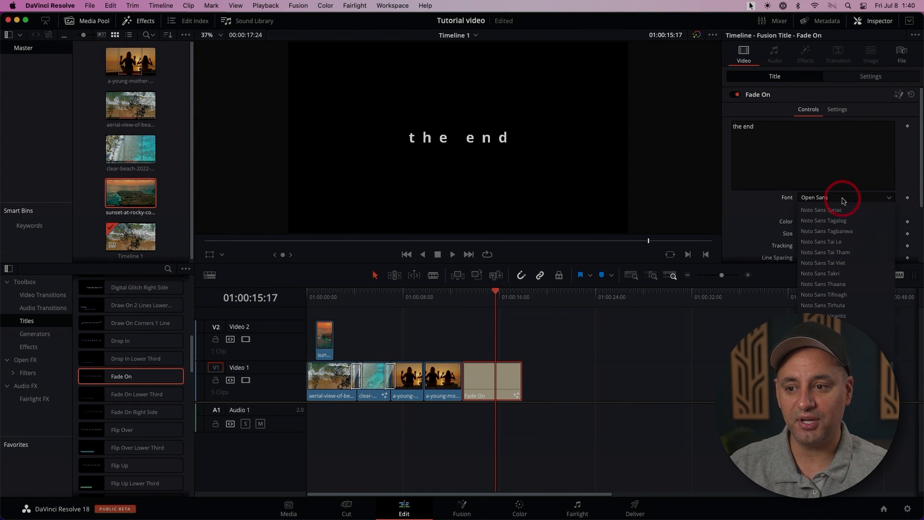
{"action": "scroll", "coordinate": [829, 317], "scroll_direction": "down", "scroll_amount": 20}
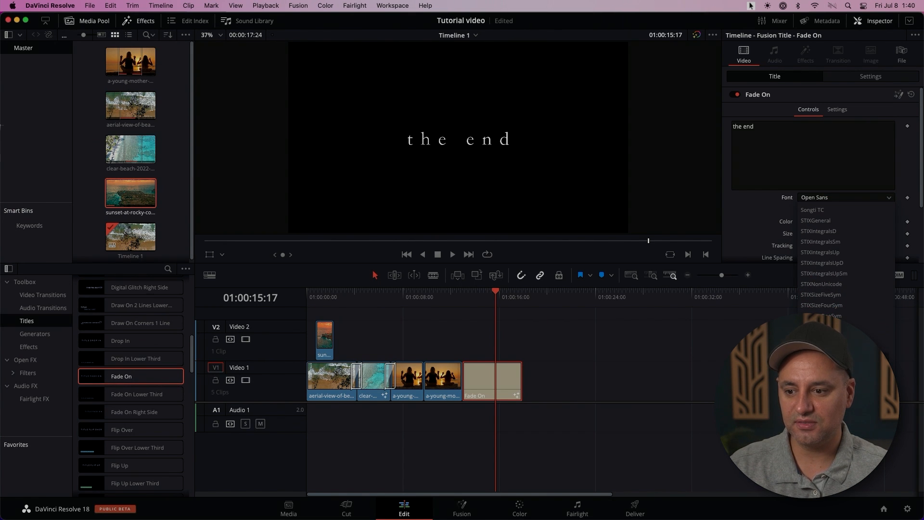
{"action": "left_click", "coordinate": [821, 357]}
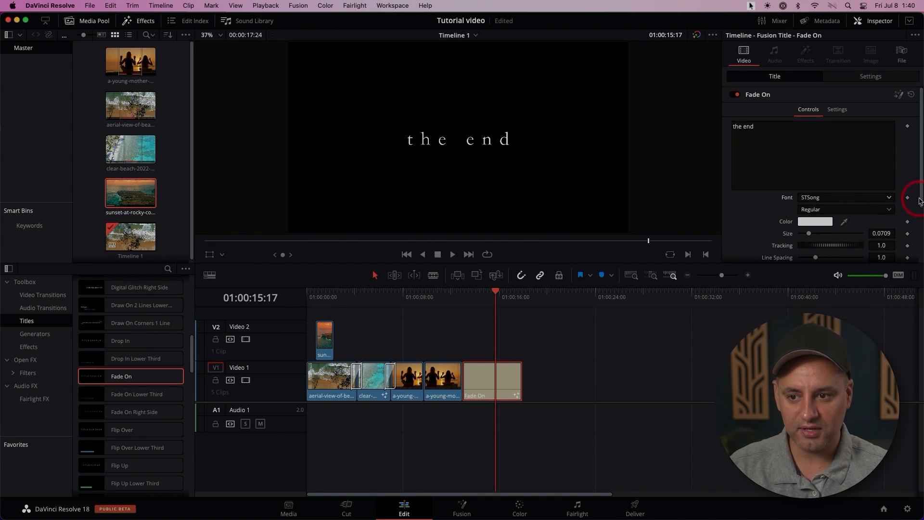
{"action": "scroll", "coordinate": [907, 198], "scroll_direction": "down", "scroll_amount": 2}
{"action": "mouse_move", "coordinate": [810, 211]}
{"action": "left_mouse_down"}
{"action": "mouse_move", "coordinate": [831, 208]}
{"action": "mouse_move", "coordinate": [816, 211]}
{"action": "left_mouse_up"}
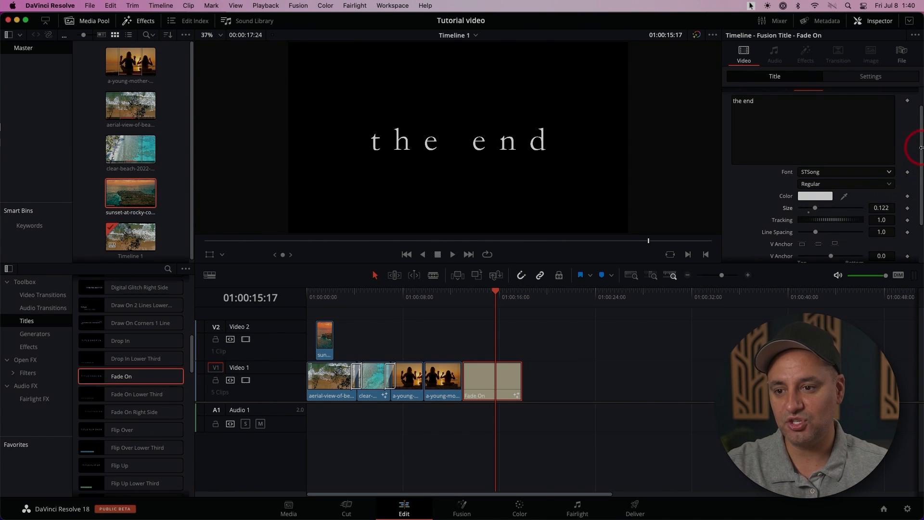
{"action": "left_click_drag", "start_coordinate": [921, 149], "coordinate": [922, 192]}
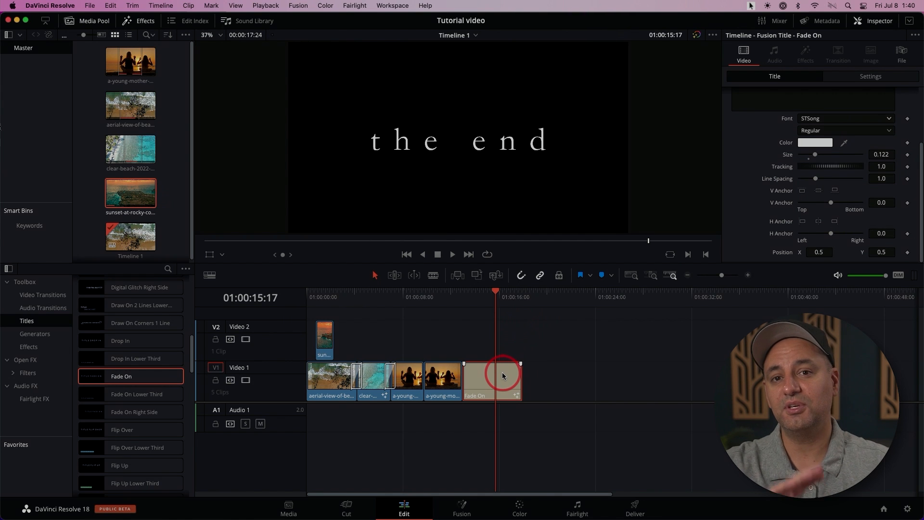
Move the Fade On title to Video 2 above the young mother clips and insert a Drop In title just before it.
{"action": "left_click_drag", "start_coordinate": [503, 375], "coordinate": [442, 340]}
{"action": "left_click_drag", "start_coordinate": [429, 303], "coordinate": [445, 297]}
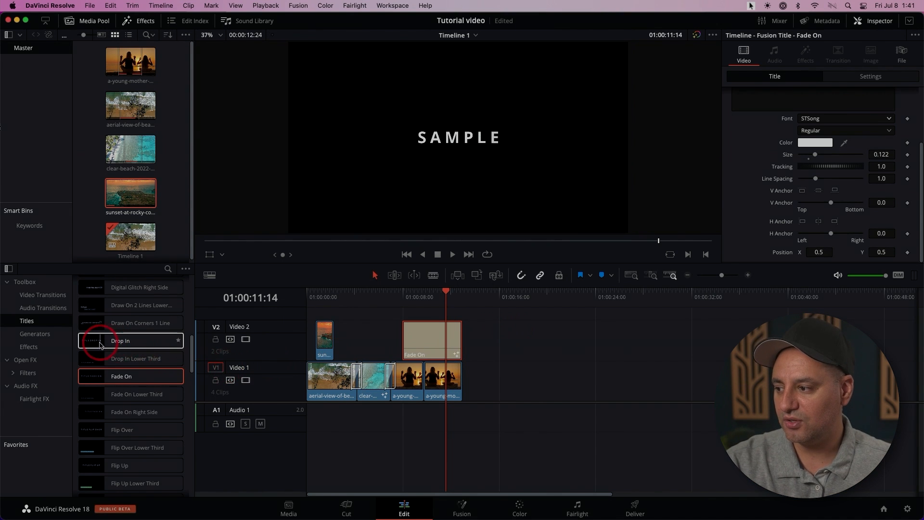
{"action": "left_click_drag", "start_coordinate": [96, 341], "coordinate": [352, 342]}
{"action": "left_click", "coordinate": [357, 292]}
{"action": "left_click_drag", "start_coordinate": [357, 294], "coordinate": [377, 295]}
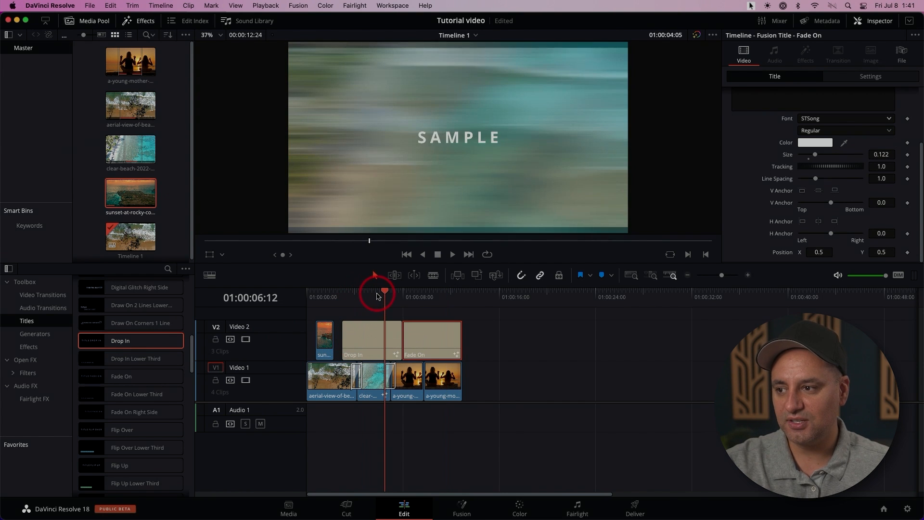
Trim the Drop In title to start at the cut between the aerial view and clear beach clips and end at 01:00:06:12.
{"action": "left_click", "coordinate": [384, 336]}
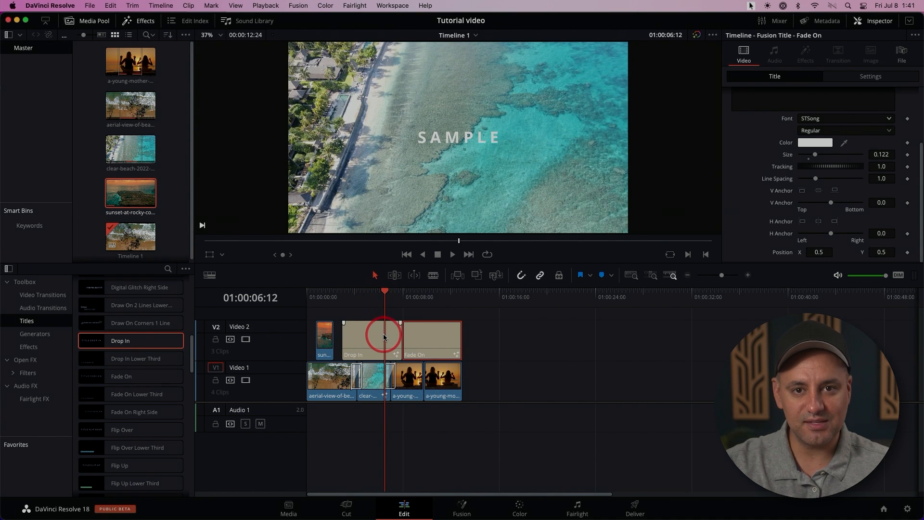
{"action": "left_click", "coordinate": [399, 333]}
{"action": "left_click_drag", "start_coordinate": [398, 334], "coordinate": [359, 335]}
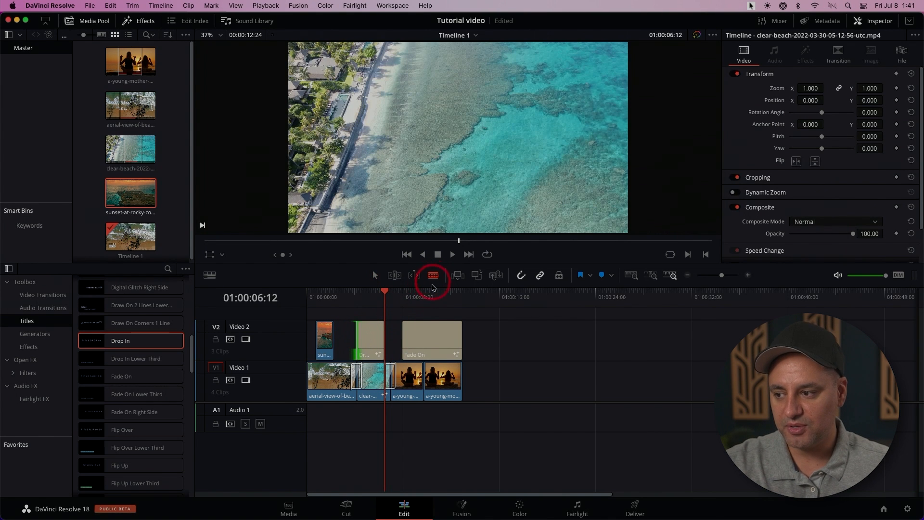
Split the Fade On title above the cut between the young mother clips and at about 01:00:11:00, and return to selection mode.
{"action": "left_click", "coordinate": [425, 340]}
{"action": "left_click", "coordinate": [441, 340]}
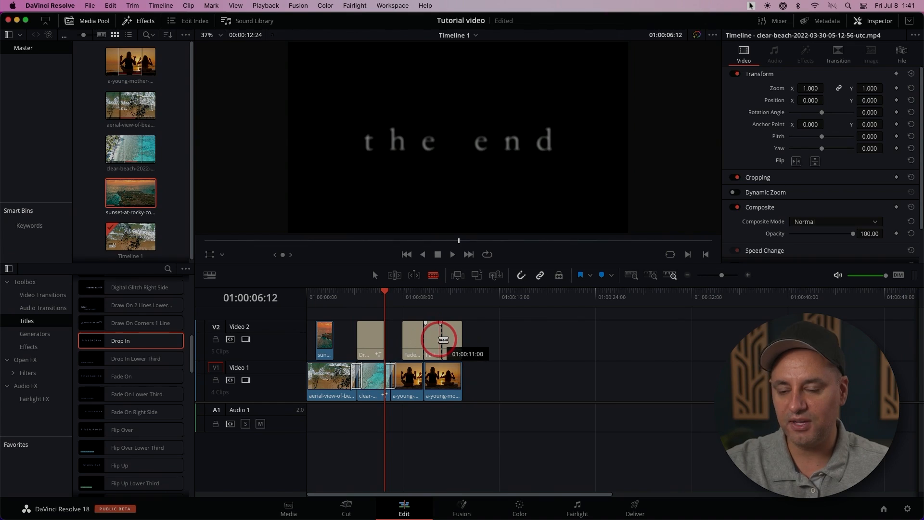
{"action": "left_click", "coordinate": [377, 276]}
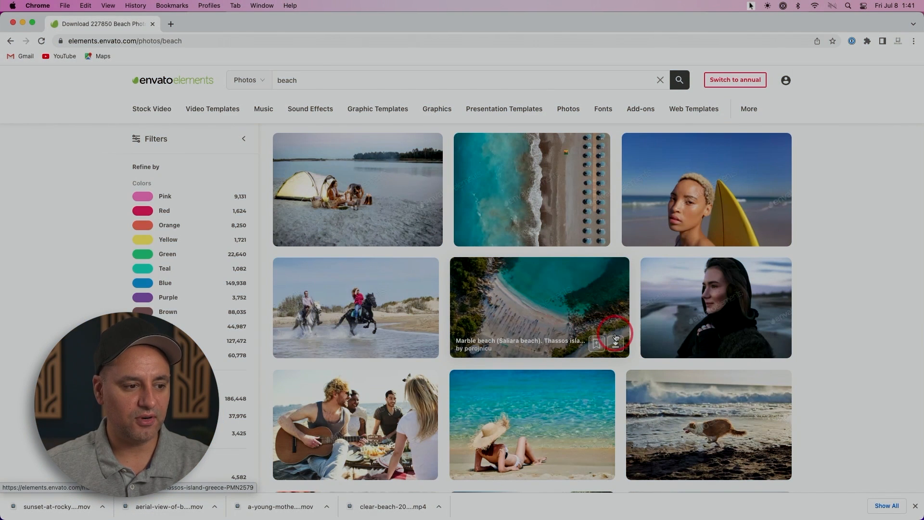
Download the Marble beach (Saliara beach) photo from Envato Elements in Chrome and import the JPEG from Finder's Downloads folder into Resolve's media pool.
{"action": "left_click", "coordinate": [616, 345]}
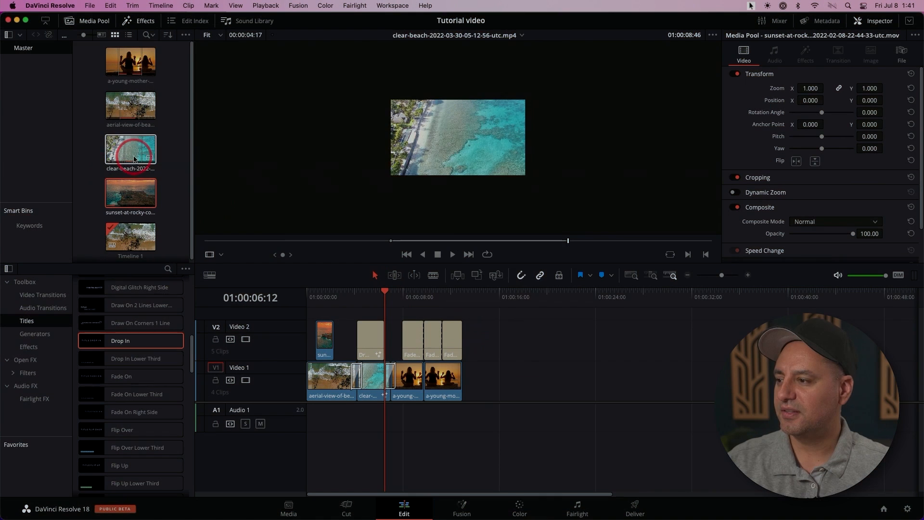
{"action": "scroll", "coordinate": [178, 125], "scroll_direction": "down", "scroll_amount": 1}
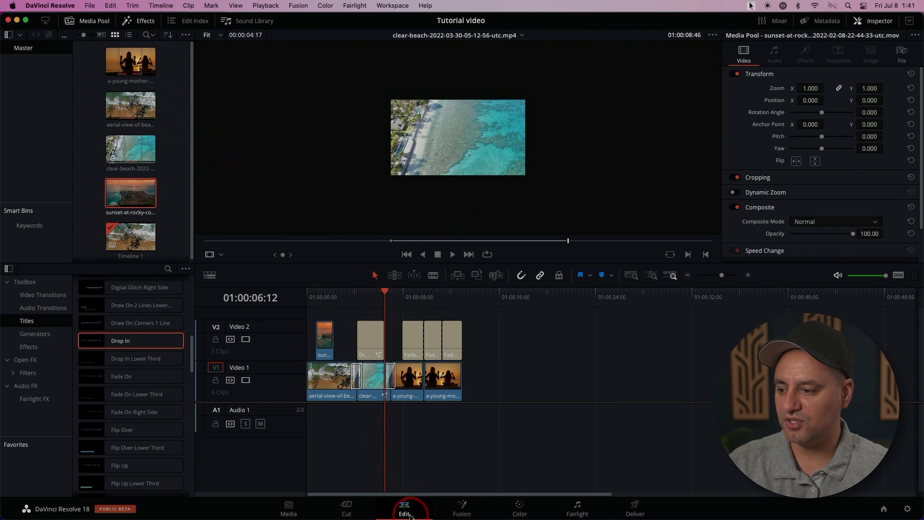
{"action": "key", "text": "super+Tab"}
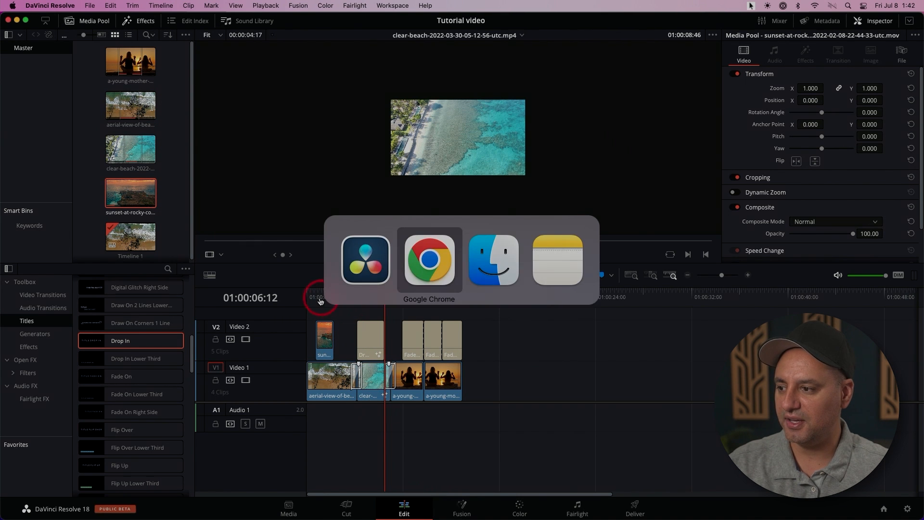
{"action": "left_click", "coordinate": [476, 262]}
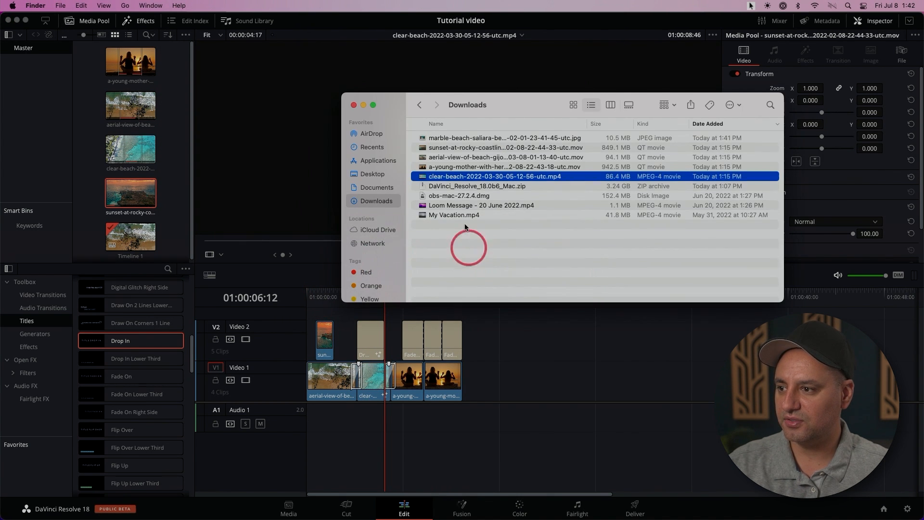
{"action": "left_click", "coordinate": [452, 139]}
{"action": "left_click_drag", "start_coordinate": [452, 143], "coordinate": [174, 150]}
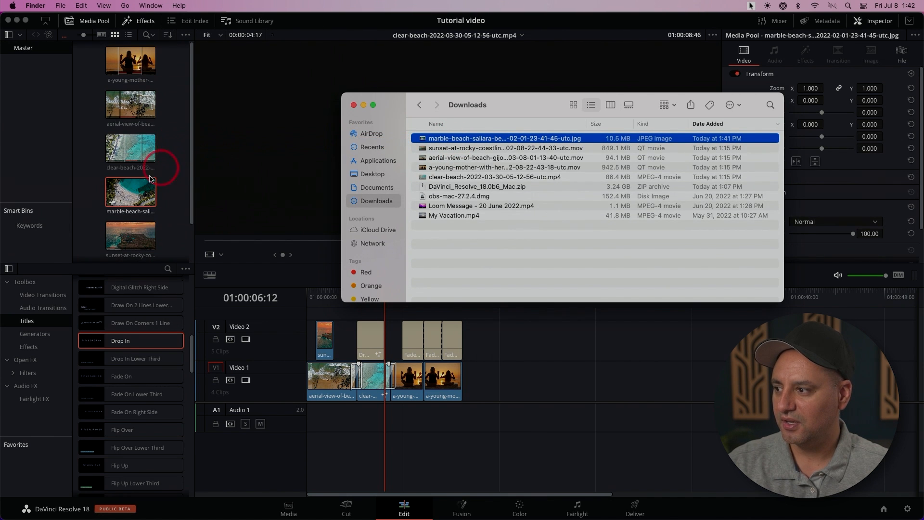
Place the marble beach photo at the end of Video 1, lengthen its duration, and scrub through it.
{"action": "left_click", "coordinate": [128, 196]}
{"action": "left_click_drag", "start_coordinate": [129, 196], "coordinate": [466, 387]}
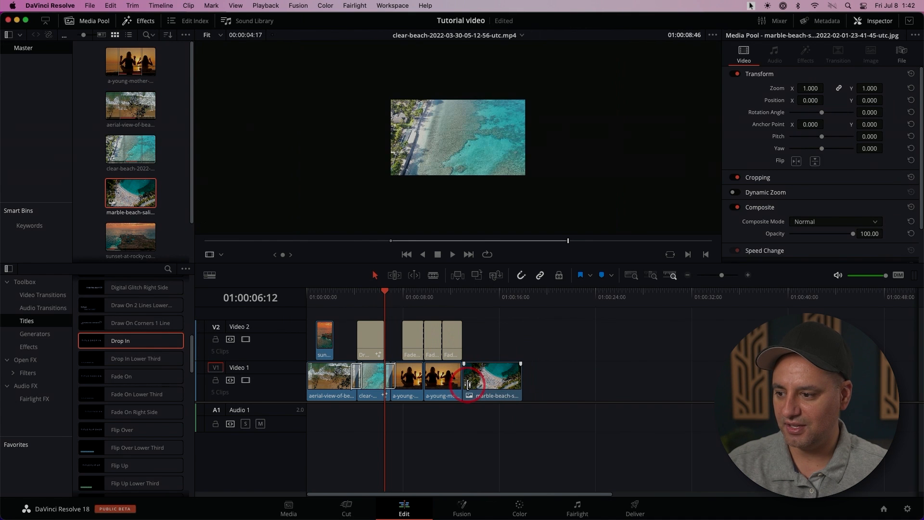
{"action": "left_click_drag", "start_coordinate": [470, 301], "coordinate": [496, 298]}
{"action": "left_click_drag", "start_coordinate": [523, 372], "coordinate": [588, 378]}
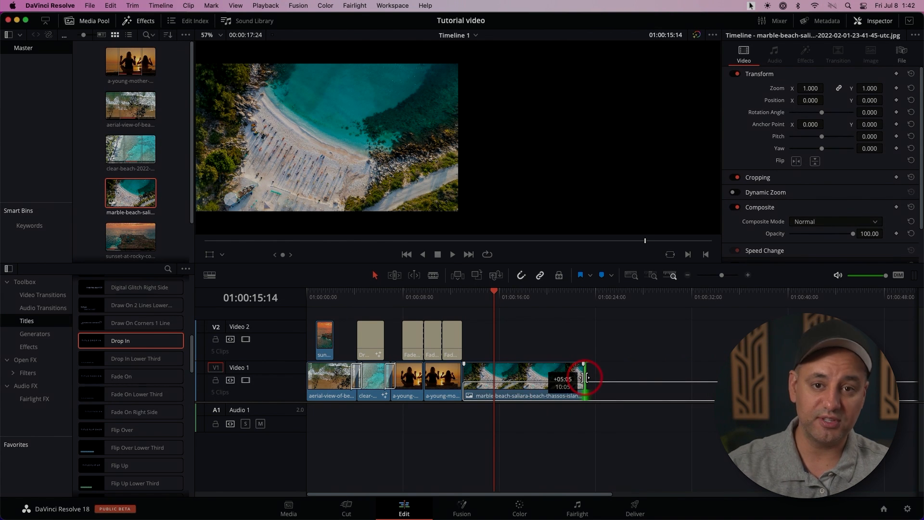
{"action": "left_click_drag", "start_coordinate": [588, 378], "coordinate": [556, 375]}
{"action": "mouse_move", "coordinate": [498, 299]}
{"action": "left_mouse_down"}
{"action": "mouse_move", "coordinate": [542, 296]}
{"action": "mouse_move", "coordinate": [494, 302]}
{"action": "mouse_move", "coordinate": [515, 297]}
{"action": "left_mouse_up"}
{"action": "left_click", "coordinate": [520, 376]}
Move the marble beach photo to a new Video 3 track, starting above the Drop In title, and scrub through the overlap.
{"action": "left_click_drag", "start_coordinate": [531, 373], "coordinate": [410, 328]}
{"action": "mouse_move", "coordinate": [358, 305]}
{"action": "left_mouse_down"}
{"action": "mouse_move", "coordinate": [365, 294]}
{"action": "mouse_move", "coordinate": [376, 300]}
{"action": "mouse_move", "coordinate": [364, 301]}
{"action": "left_mouse_up"}
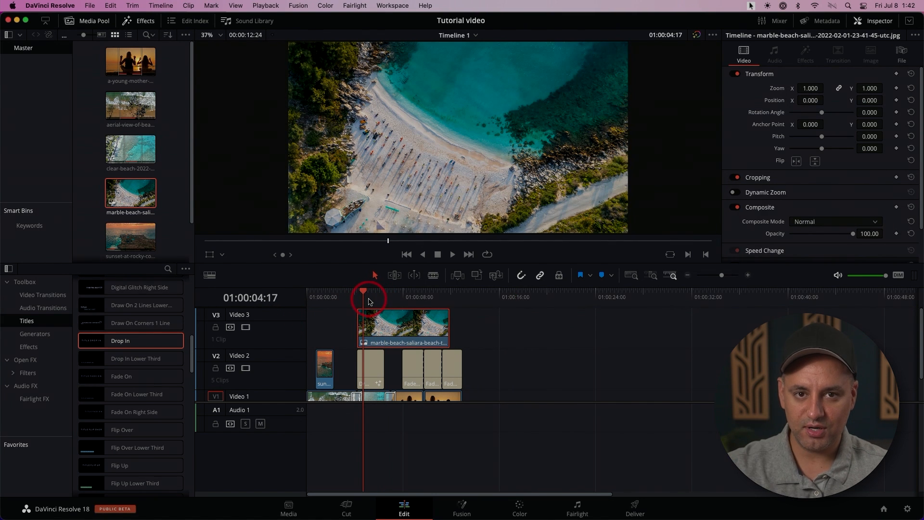
{"action": "left_click_drag", "start_coordinate": [369, 302], "coordinate": [395, 298]}
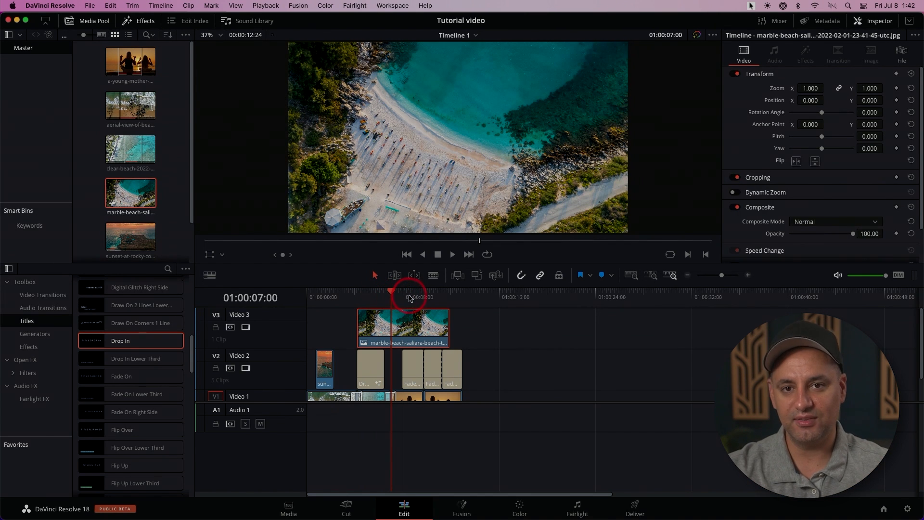
Delete the marble beach photo from Video 3 and move the playhead to 01:00:07:24.
{"action": "left_click", "coordinate": [430, 323]}
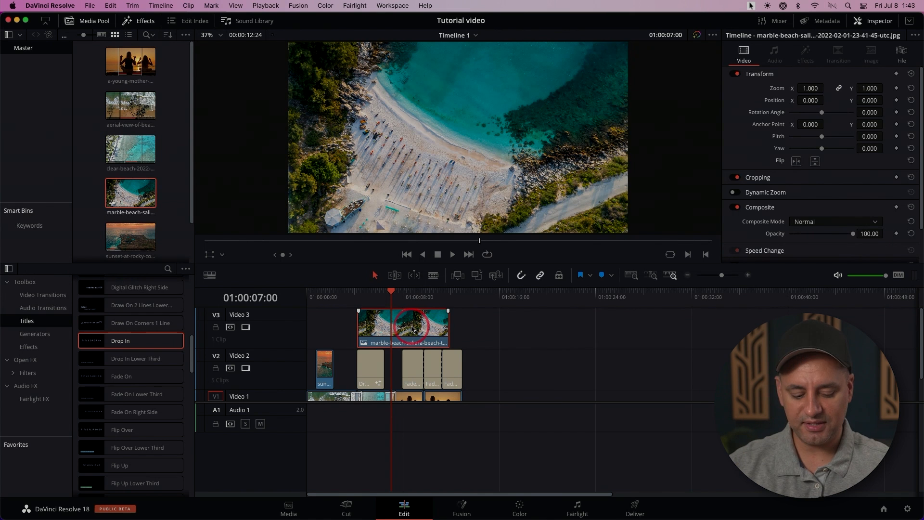
{"action": "key", "text": "Delete"}
{"action": "left_click", "coordinate": [406, 297]}
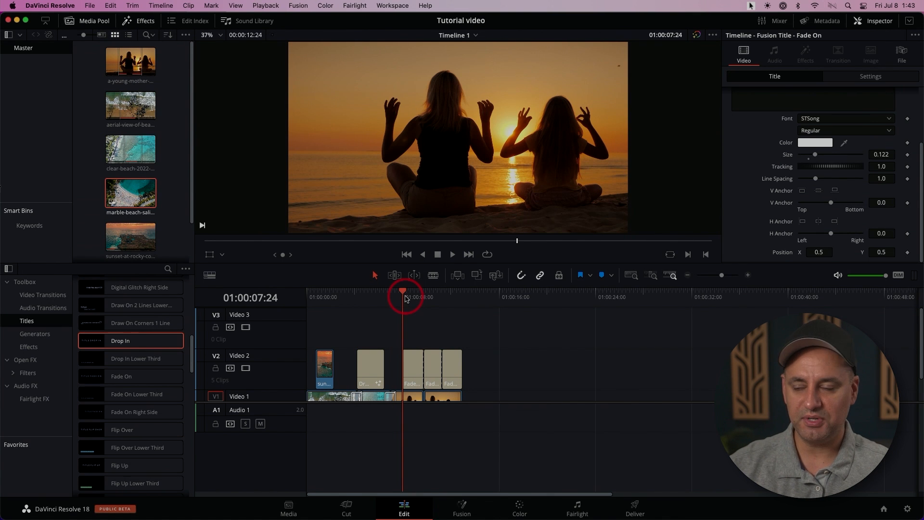
Switch to Chrome and browse the Royalty Free Music tracks on Envato Elements.
{"action": "key", "text": "super+Tab"}
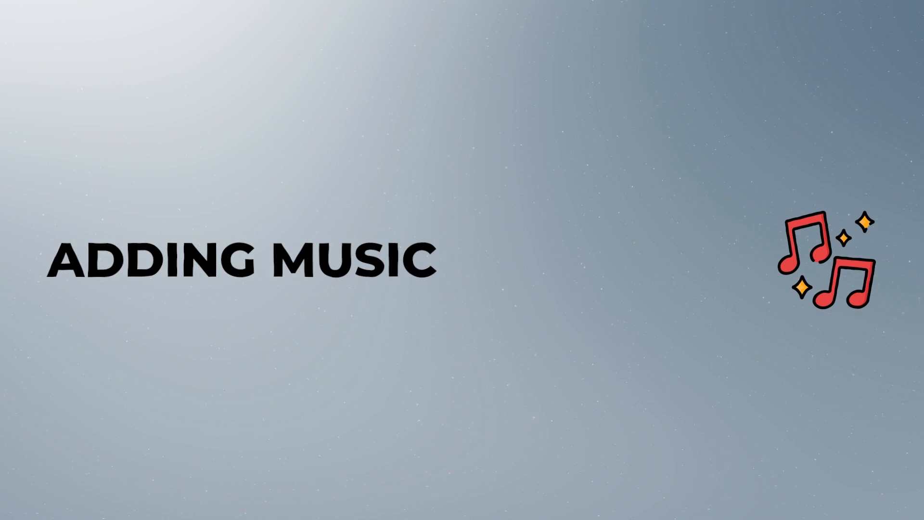
{"action": "left_click", "coordinate": [264, 112]}
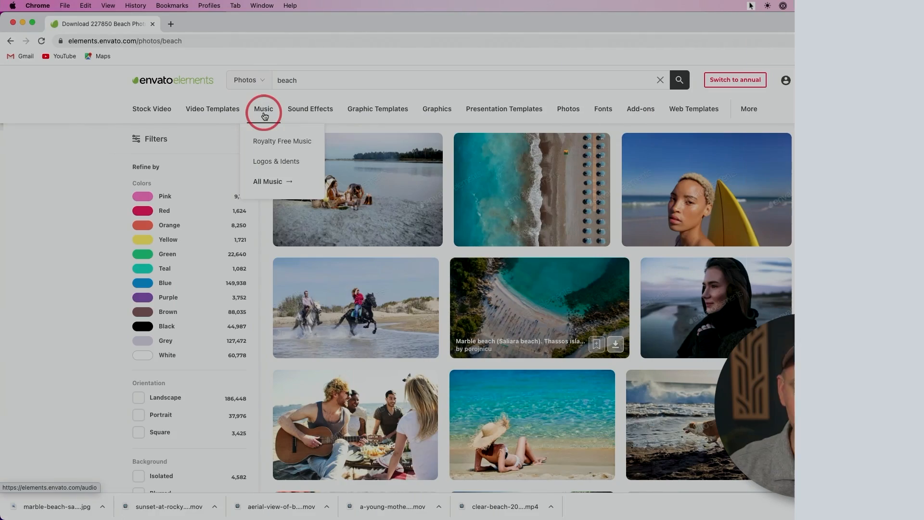
{"action": "left_click", "coordinate": [280, 145]}
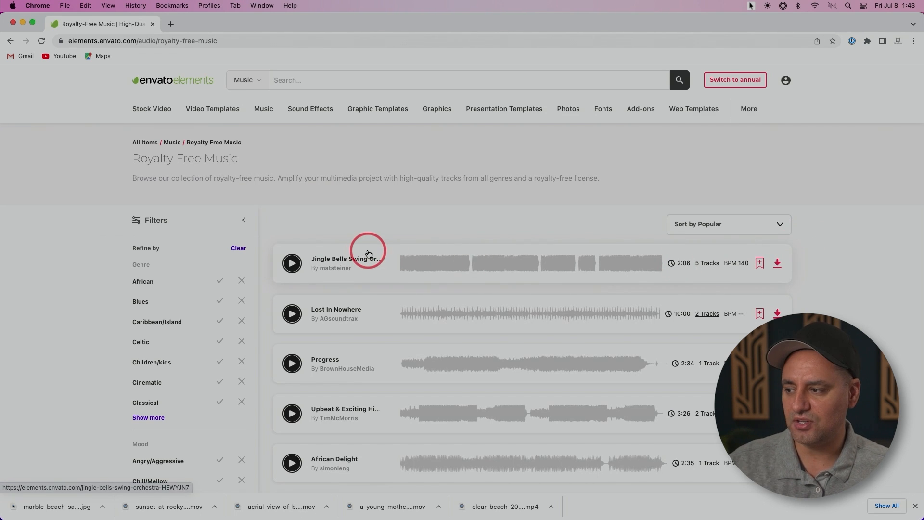
{"action": "scroll", "coordinate": [337, 231], "scroll_direction": "down", "scroll_amount": 2}
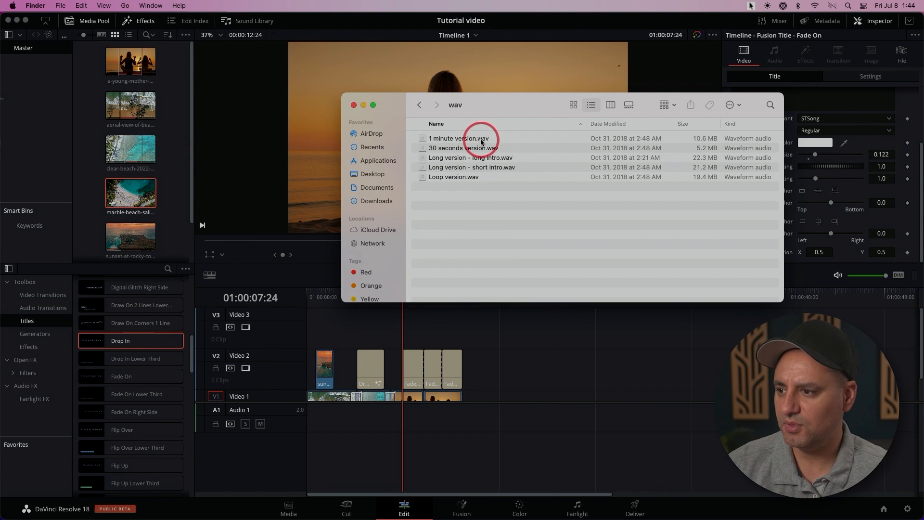
Import "1 minute version.wav" from Finder's wav folder into Resolve's media pool and place it at the start of Audio 1.
{"action": "left_click", "coordinate": [488, 139]}
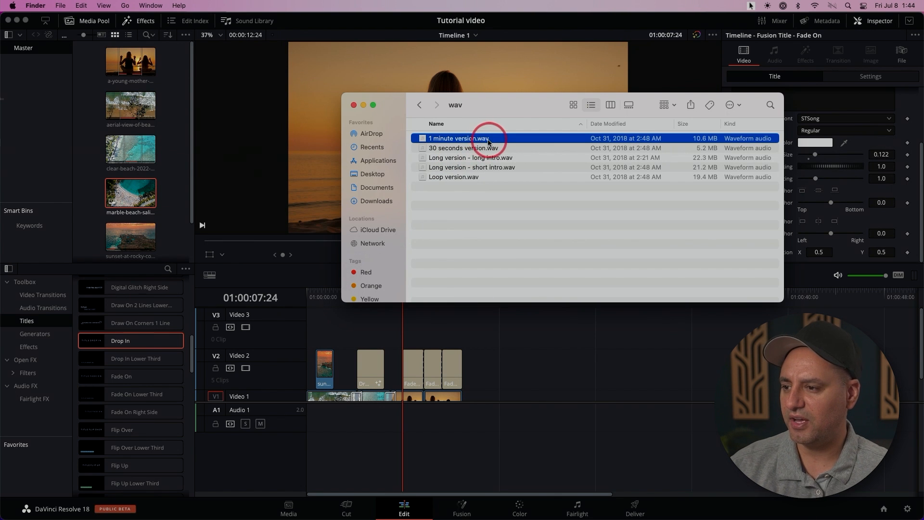
{"action": "left_click_drag", "start_coordinate": [485, 141], "coordinate": [178, 153]}
{"action": "left_click", "coordinate": [178, 153]}
{"action": "left_click_drag", "start_coordinate": [130, 65], "coordinate": [308, 419]}
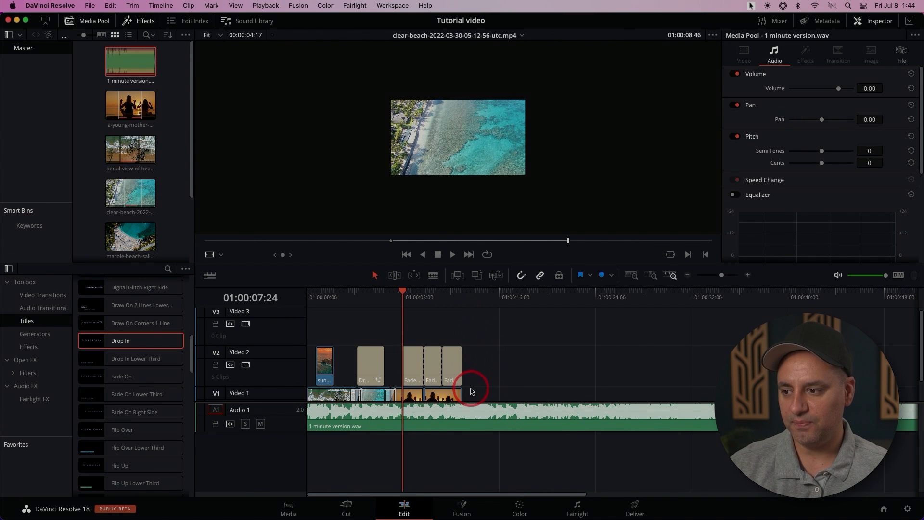
Split the music on Audio 1 at 01:00:12:24, where the video ends, and delete the remaining audio.
{"action": "scroll", "coordinate": [471, 391], "scroll_direction": "down", "scroll_amount": 3}
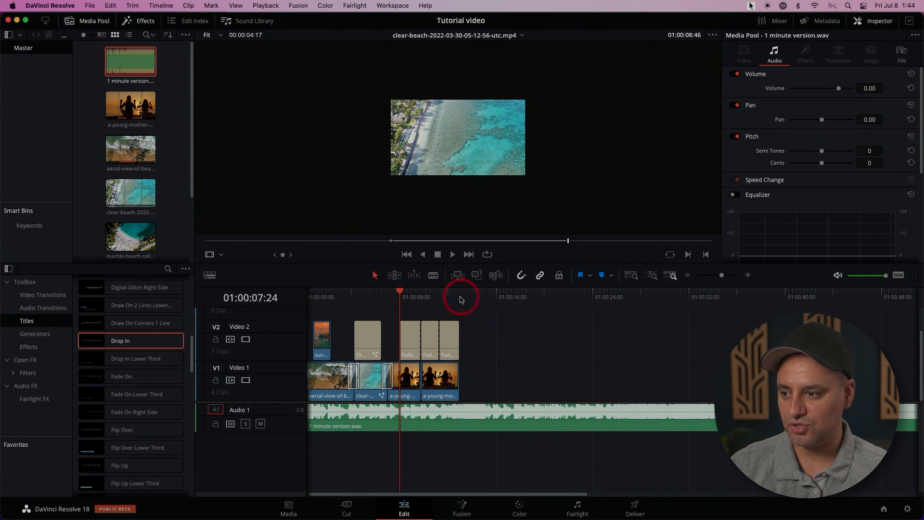
{"action": "left_click", "coordinate": [433, 275]}
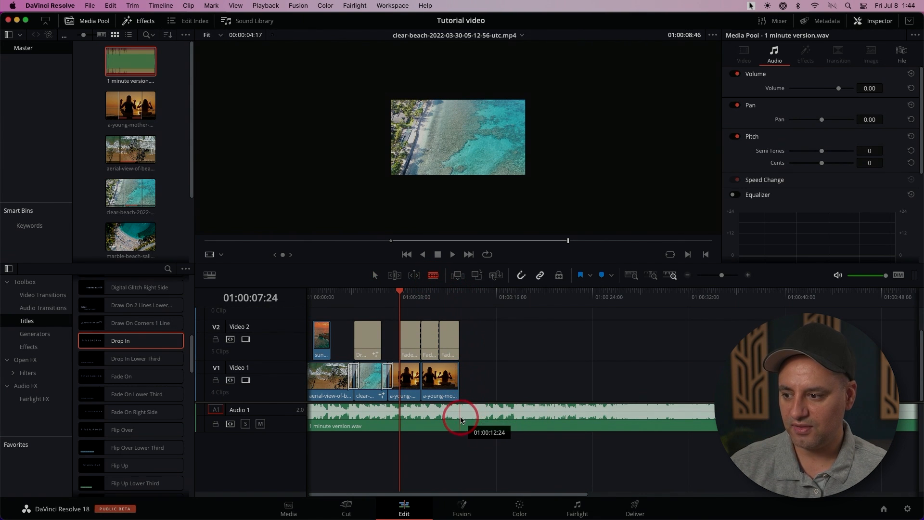
{"action": "left_click", "coordinate": [459, 418]}
{"action": "left_click", "coordinate": [375, 274]}
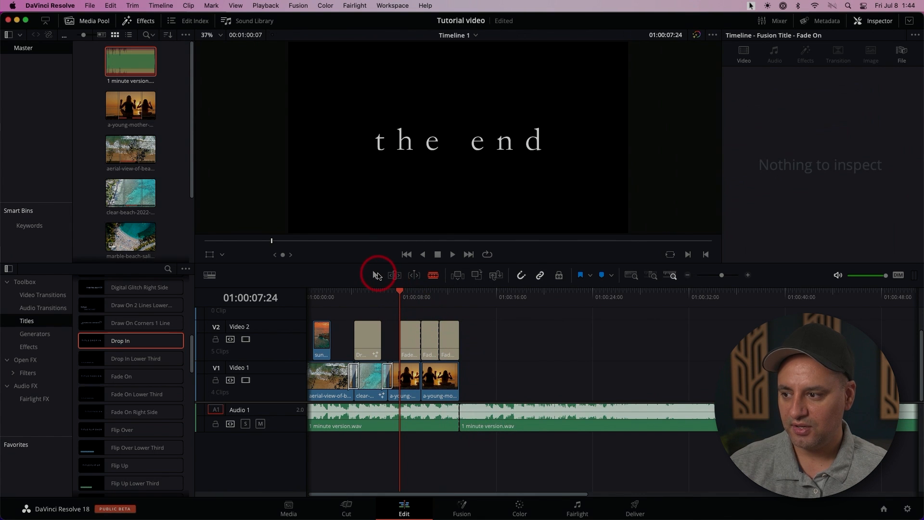
{"action": "left_click", "coordinate": [492, 384]}
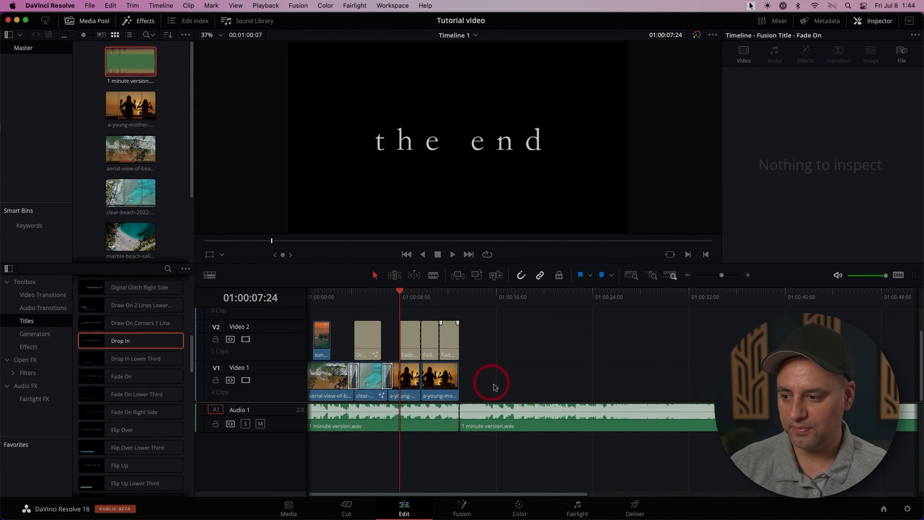
{"action": "left_click", "coordinate": [517, 409]}
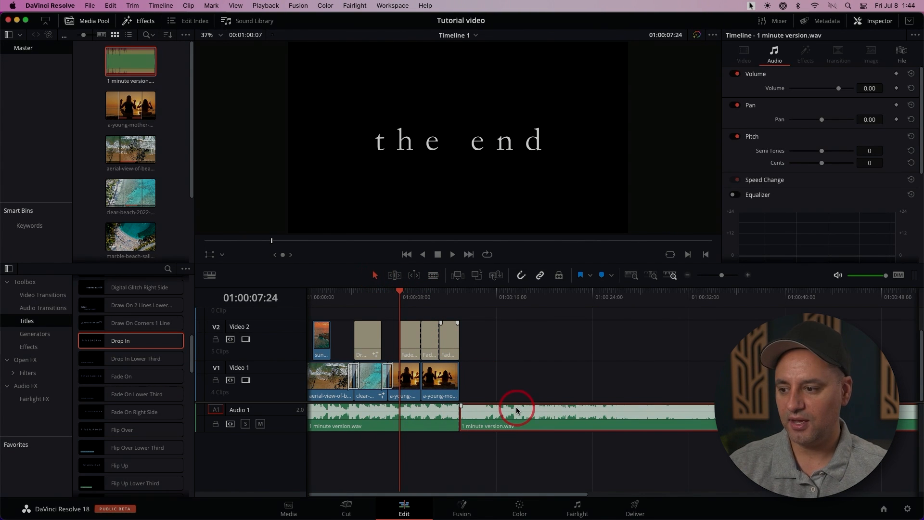
{"action": "key", "text": "Delete"}
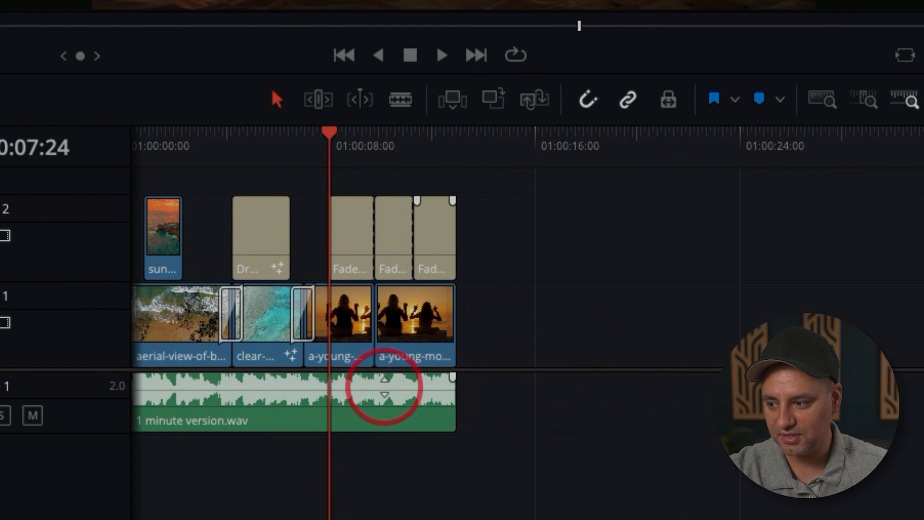
Lower the music clip's volume, raise it back to an audible level, and play the timeline to check it.
{"action": "left_click_drag", "start_coordinate": [384, 386], "coordinate": [383, 399]}
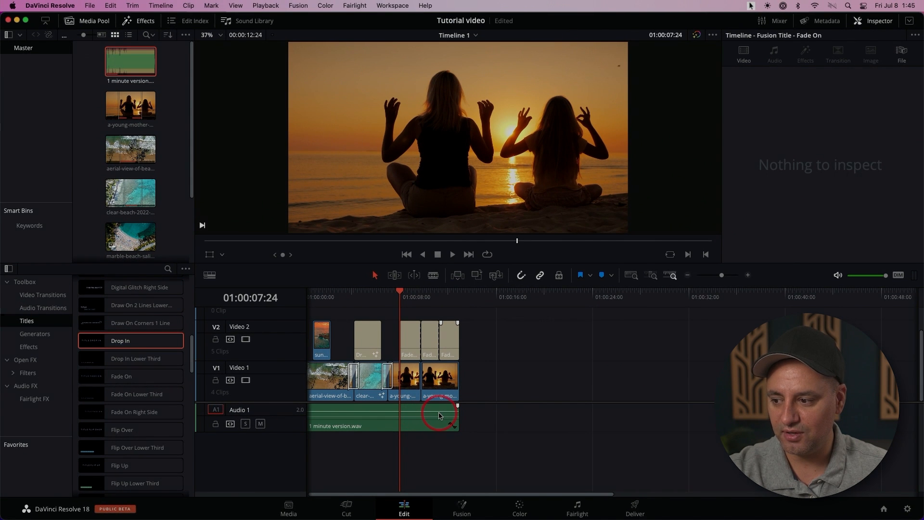
{"action": "scroll", "coordinate": [439, 415], "scroll_direction": "left", "scroll_amount": 1}
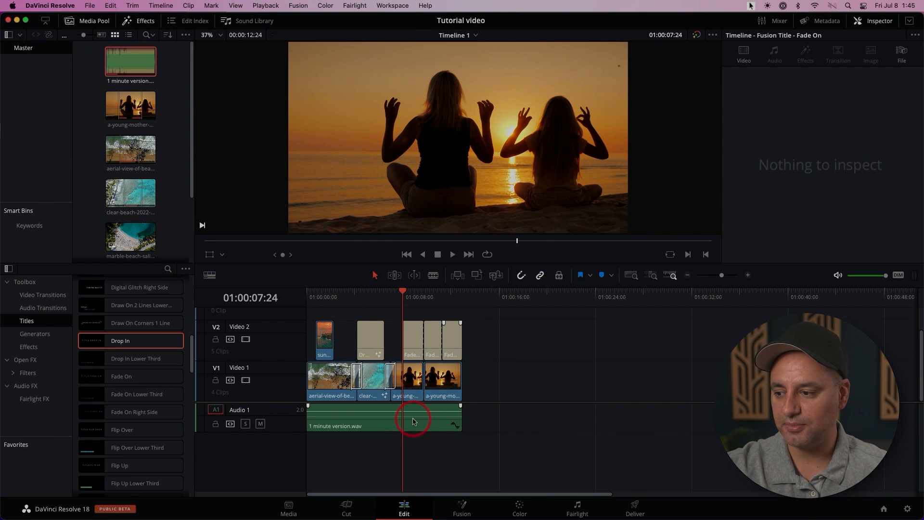
{"action": "left_click_drag", "start_coordinate": [423, 414], "coordinate": [421, 413]}
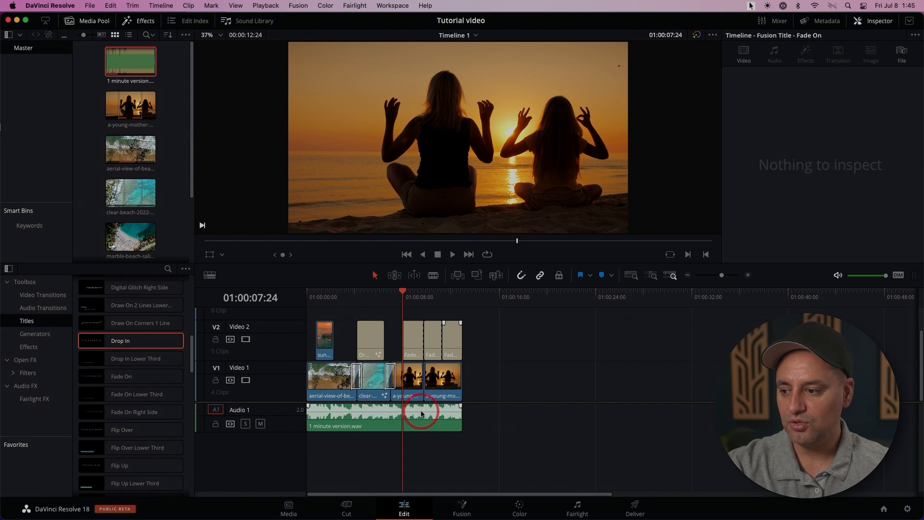
{"action": "mouse_move", "coordinate": [421, 412]}
{"action": "left_mouse_down"}
{"action": "mouse_move", "coordinate": [422, 400]}
{"action": "mouse_move", "coordinate": [422, 411]}
{"action": "left_mouse_up"}
{"action": "key", "text": "space"}
{"action": "key", "text": "space"}
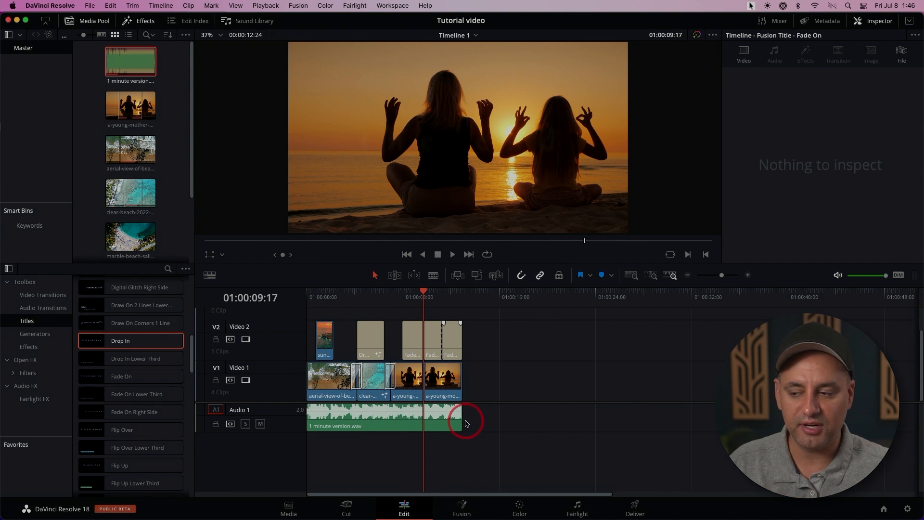
Fade out the end of the music from about the start of the last Fade On title and play it back.
{"action": "left_click_drag", "start_coordinate": [721, 275], "coordinate": [726, 275]}
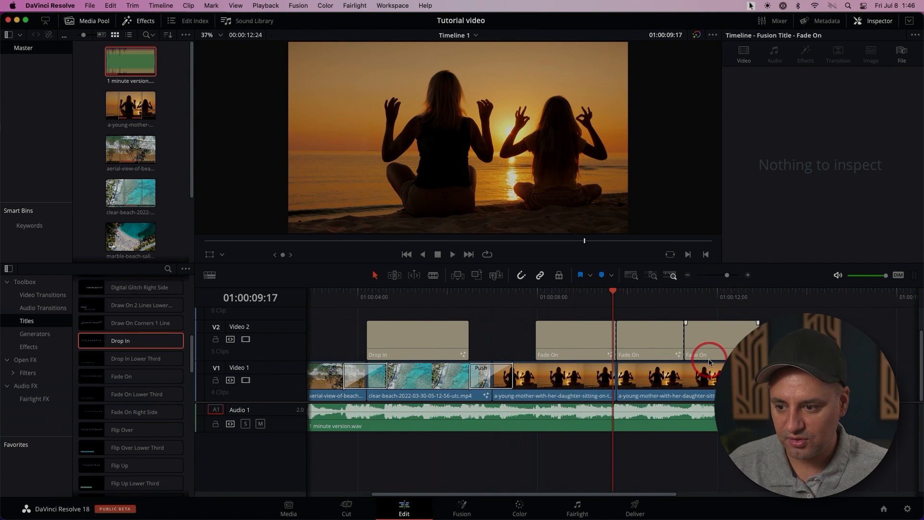
{"action": "scroll", "coordinate": [706, 367], "scroll_direction": "right", "scroll_amount": 3}
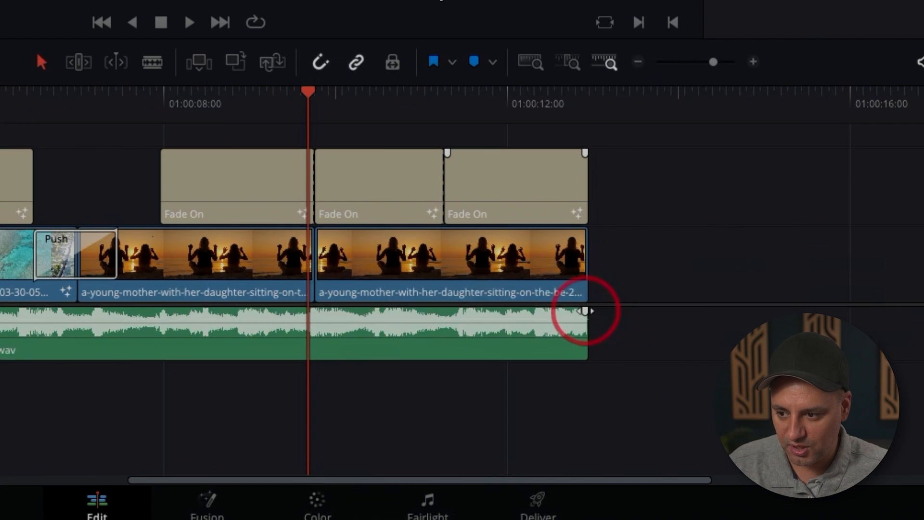
{"action": "left_click_drag", "start_coordinate": [584, 311], "coordinate": [433, 312]}
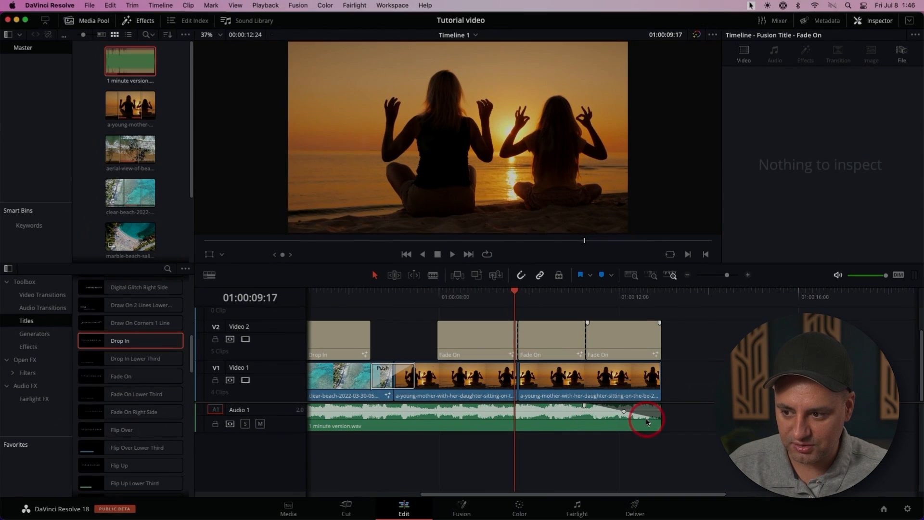
{"action": "left_click_drag", "start_coordinate": [506, 240], "coordinate": [491, 240]}
{"action": "key", "text": "space"}
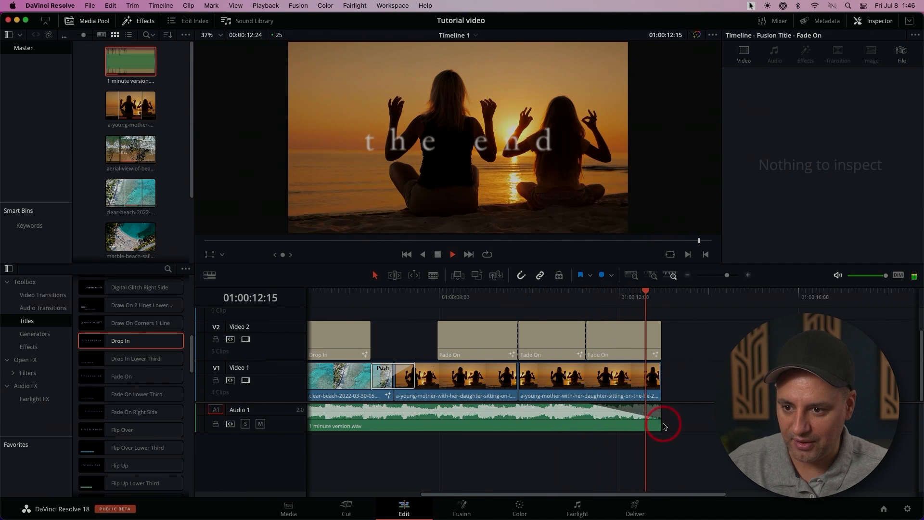
Lengthen the music's fade-out so it begins shortly before the cut between the young mother clips, and play it back.
{"action": "left_click_drag", "start_coordinate": [659, 406], "coordinate": [493, 406]}
{"action": "left_click", "coordinate": [487, 296]}
{"action": "key", "text": "space"}
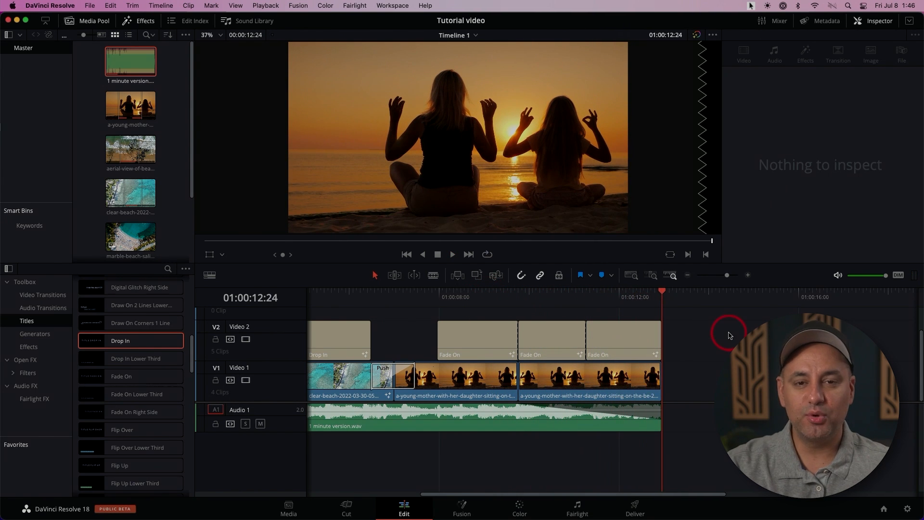
View the Fusion page, then go to the Color page and select the first young mother clip (clip 05).
{"action": "left_click", "coordinate": [461, 509]}
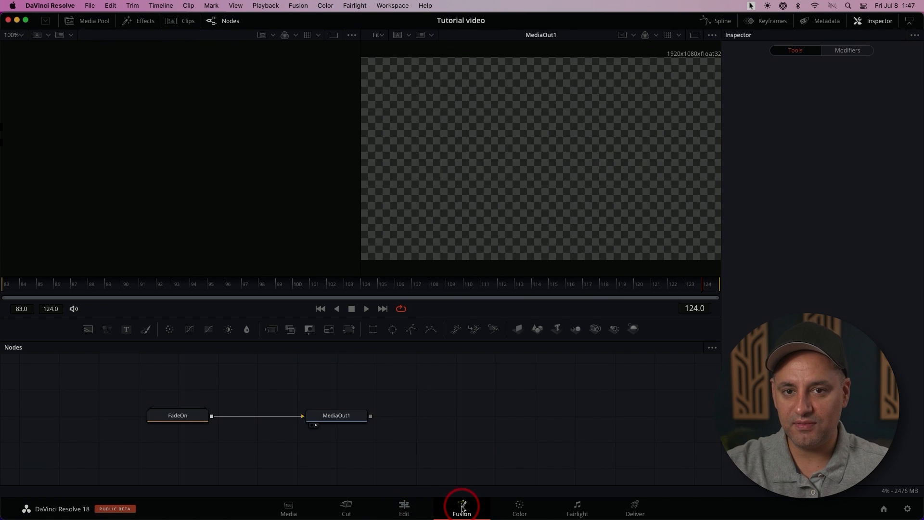
{"action": "left_click", "coordinate": [519, 508]}
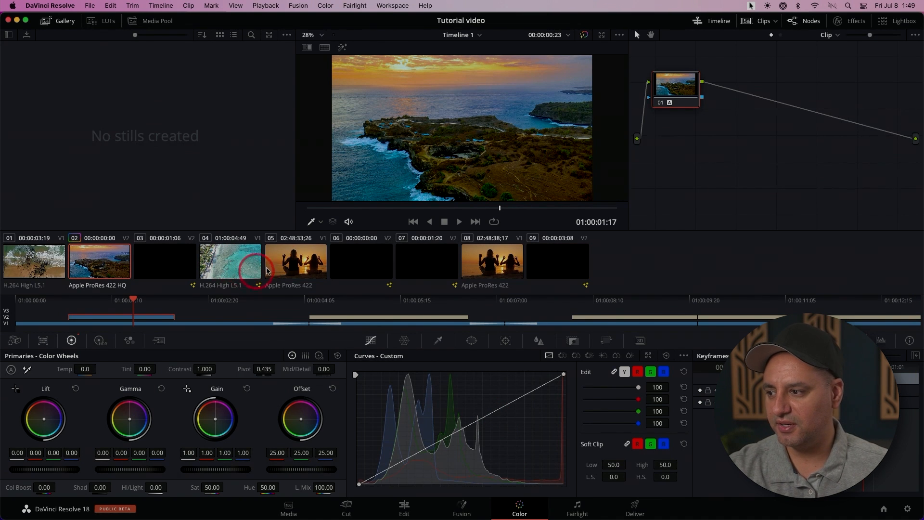
{"action": "left_click", "coordinate": [295, 256]}
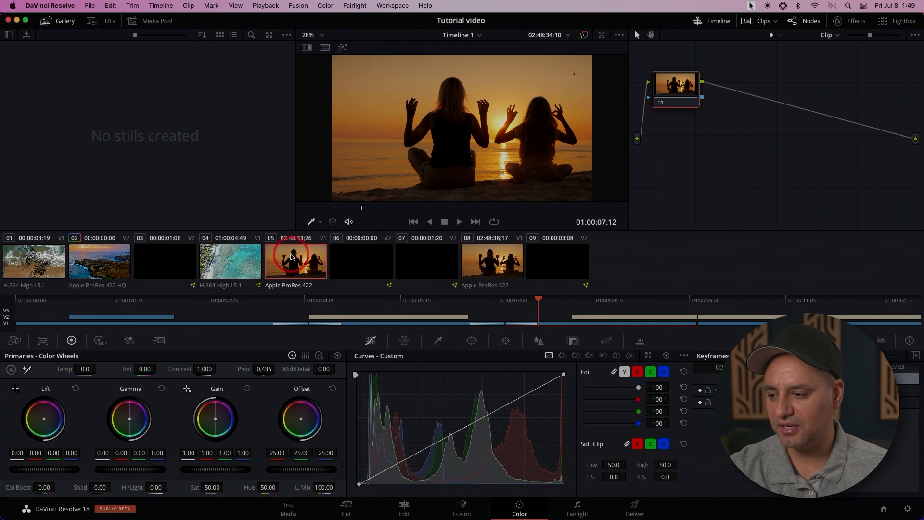
Browse the LUT library and apply the Canon Log to Cineon LUT to the selected young mother clip.
{"action": "left_click", "coordinate": [88, 23]}
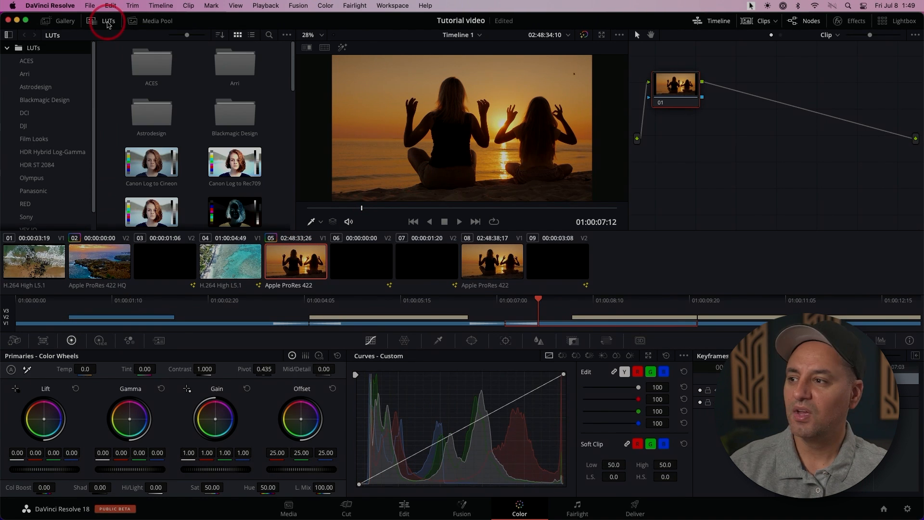
{"action": "left_click", "coordinate": [87, 25]}
{"action": "left_click", "coordinate": [101, 24]}
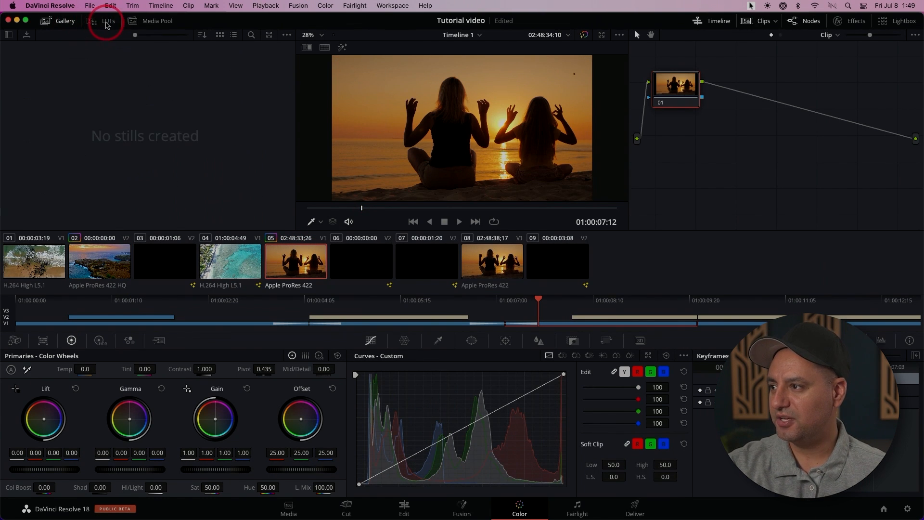
{"action": "left_click_drag", "start_coordinate": [295, 94], "coordinate": [294, 122]}
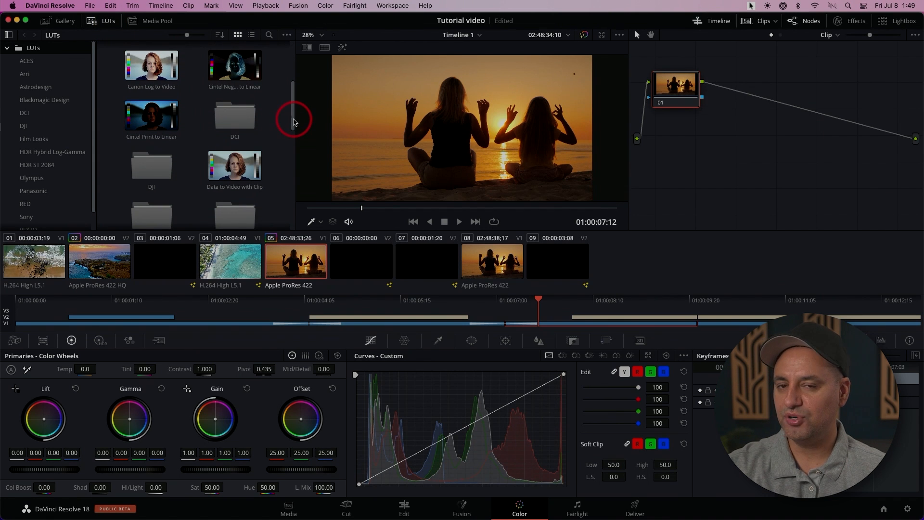
{"action": "left_click_drag", "start_coordinate": [295, 122], "coordinate": [290, 86]}
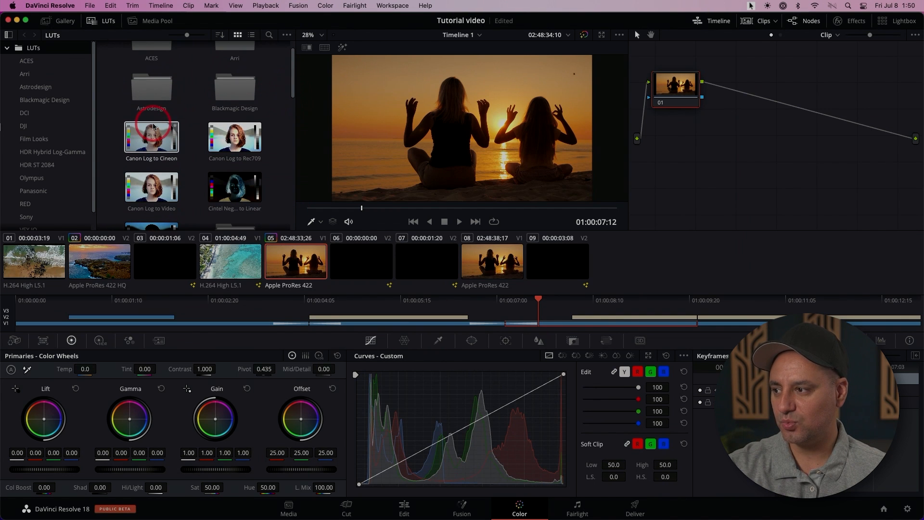
{"action": "double_click", "coordinate": [151, 140]}
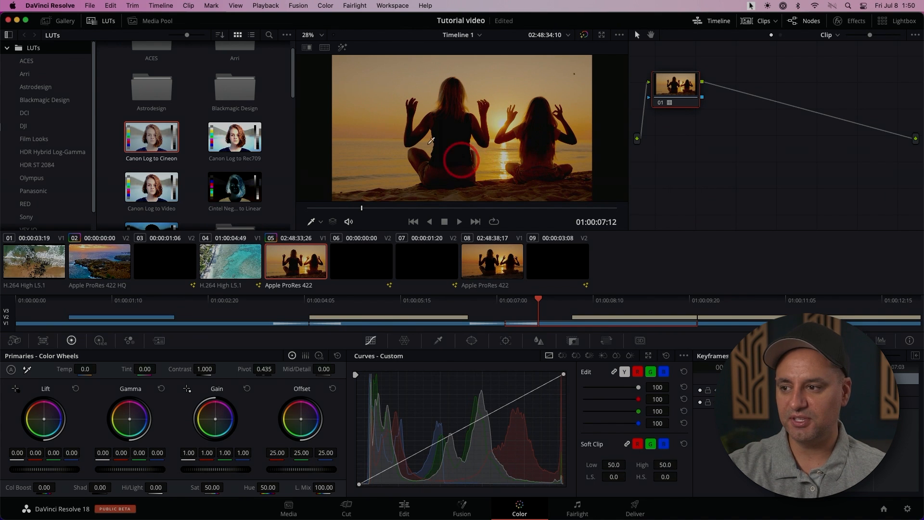
Apply the Canon Log to Rec709 LUT to clip 05 and lower the upper midtones slightly with the custom curve.
{"action": "double_click", "coordinate": [234, 139]}
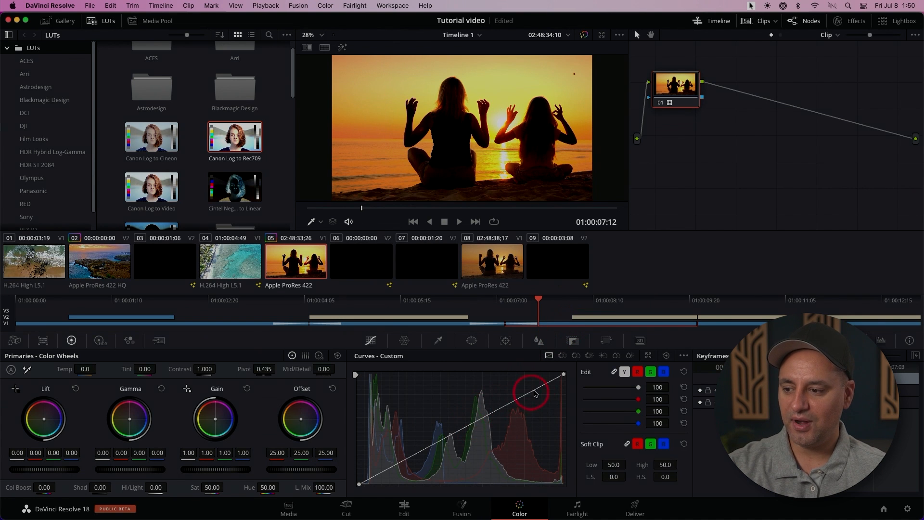
{"action": "mouse_move", "coordinate": [522, 396]}
{"action": "left_mouse_down"}
{"action": "mouse_move", "coordinate": [521, 411]}
{"action": "mouse_move", "coordinate": [516, 393]}
{"action": "mouse_move", "coordinate": [518, 404]}
{"action": "left_mouse_up"}
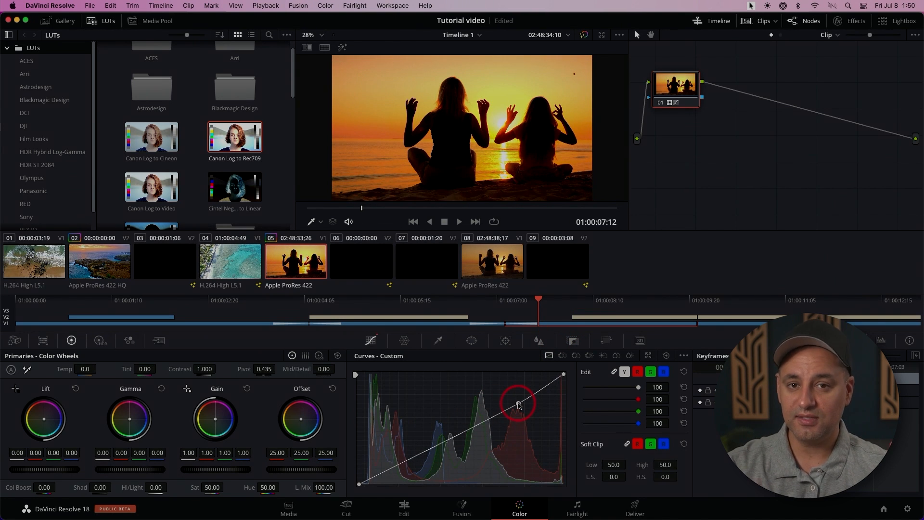
{"action": "left_click_drag", "start_coordinate": [518, 404], "coordinate": [487, 425]}
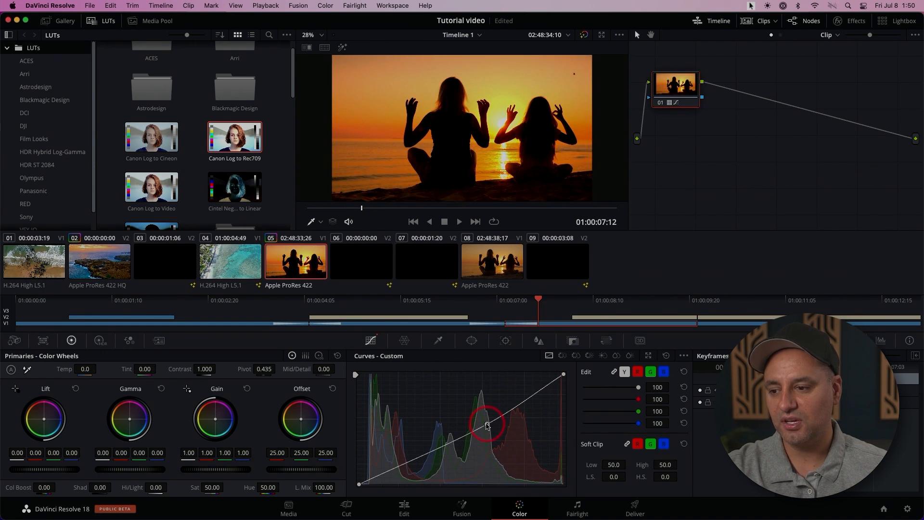
View the music track on the Fairlight page, compare it with the Edit page timeline, and return to Fairlight.
{"action": "left_click", "coordinate": [577, 507]}
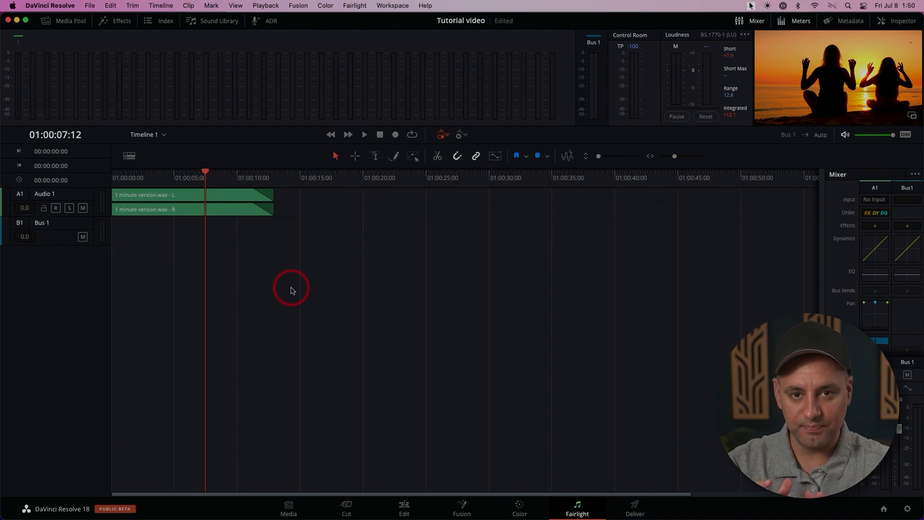
{"action": "left_click", "coordinate": [406, 502]}
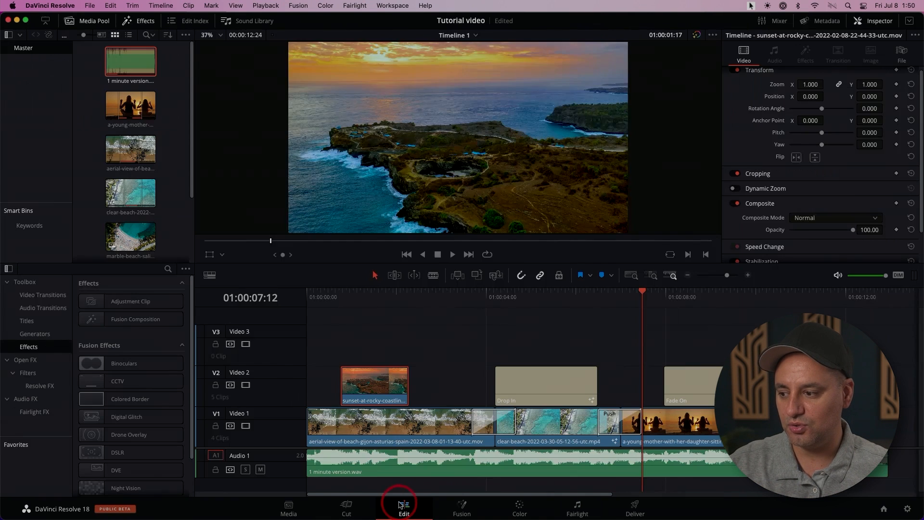
{"action": "left_click", "coordinate": [577, 504]}
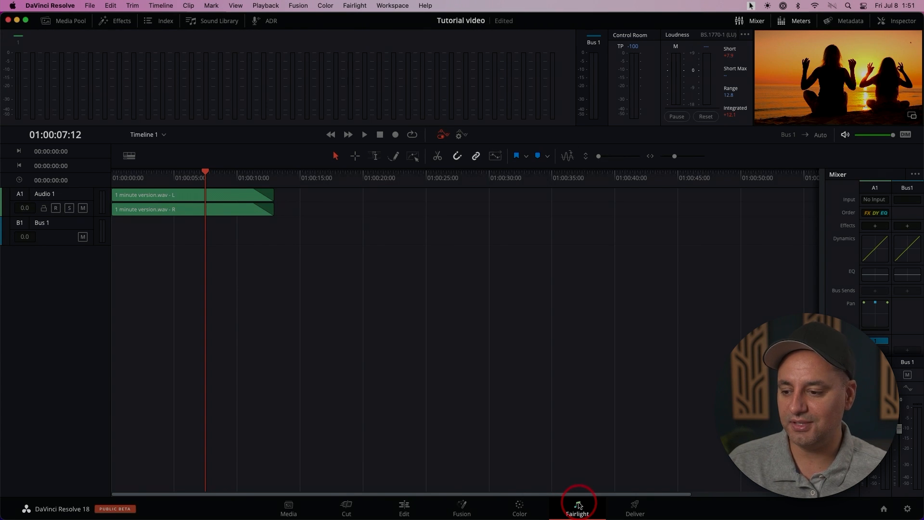
Go to the Deliver page and choose the H.264 Master render preset with MP4 as the format.
{"action": "left_click", "coordinate": [636, 506]}
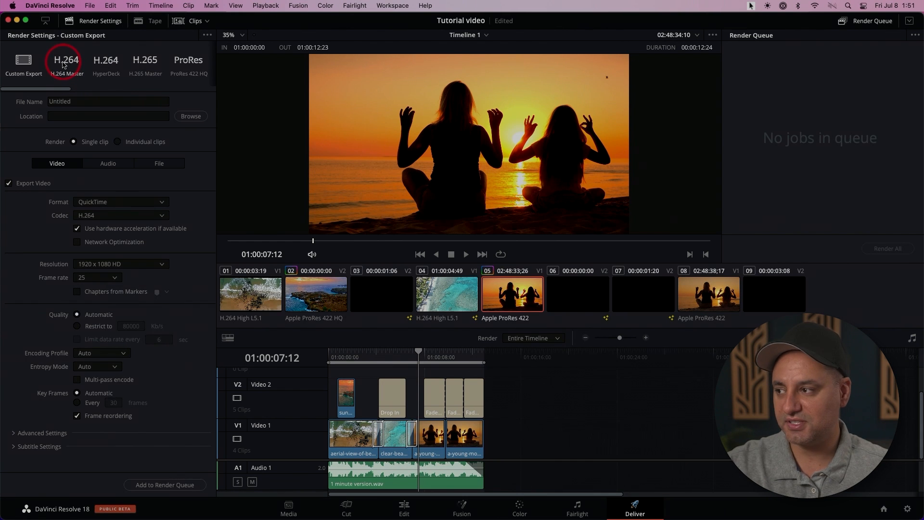
{"action": "left_click", "coordinate": [66, 66]}
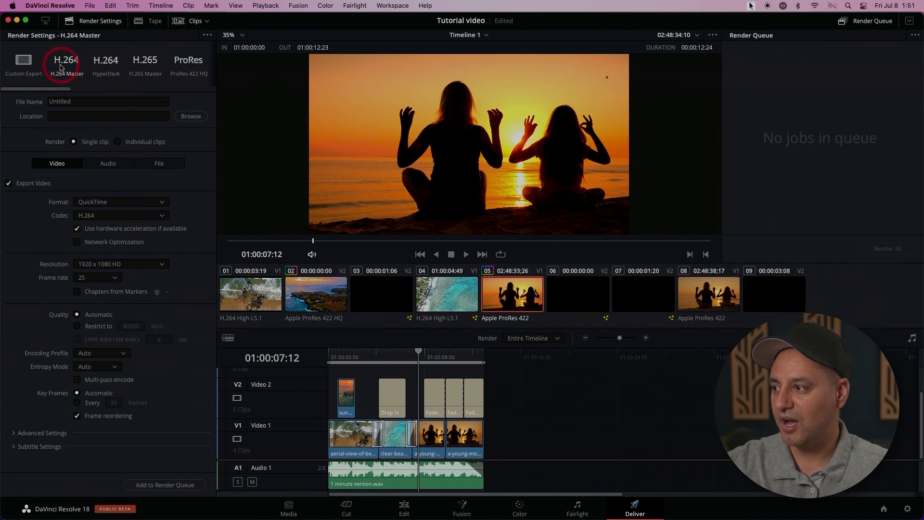
{"action": "left_click", "coordinate": [144, 65]}
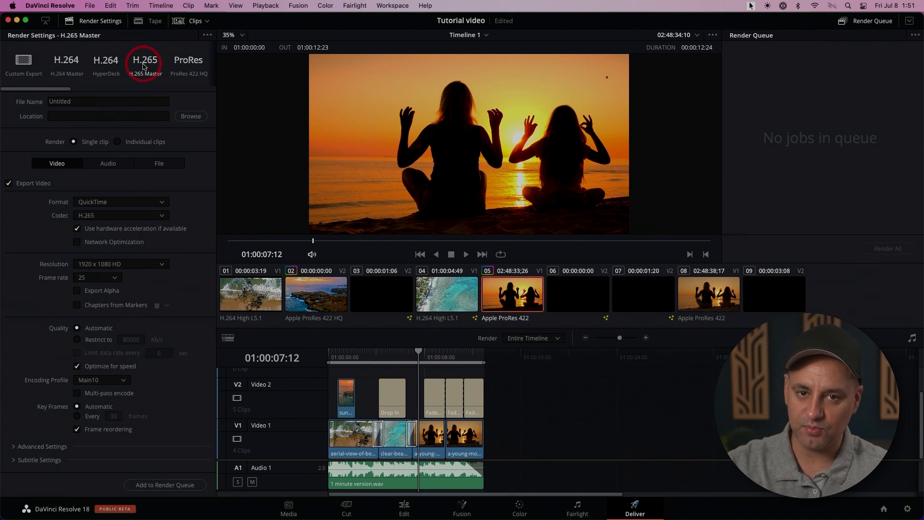
{"action": "left_click", "coordinate": [69, 65]}
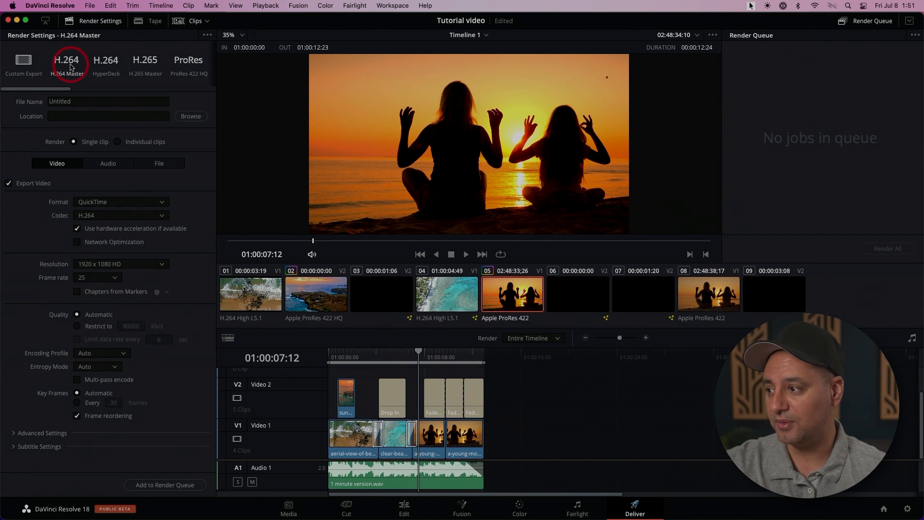
{"action": "left_click", "coordinate": [92, 202]}
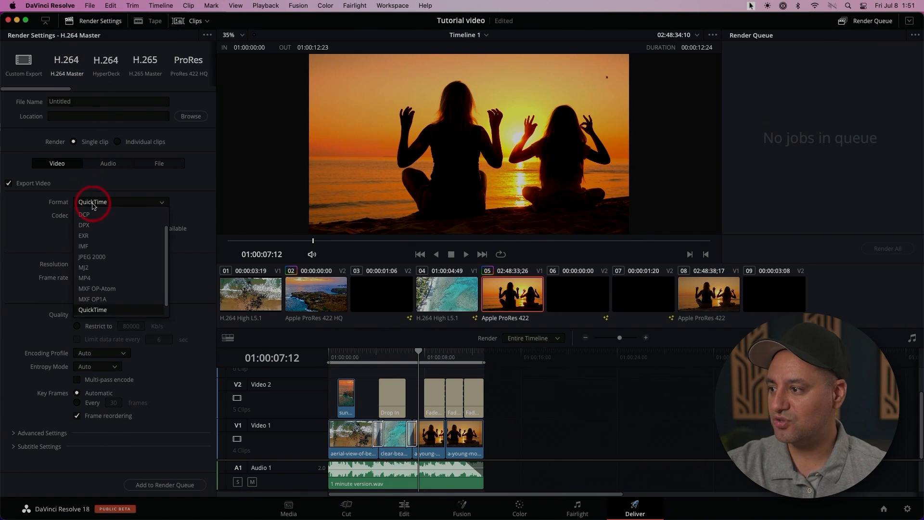
{"action": "left_click", "coordinate": [90, 277]}
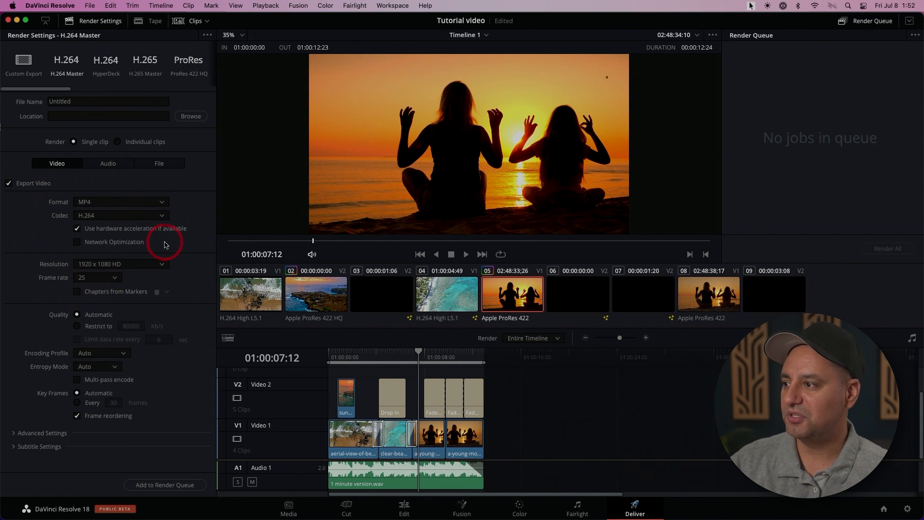
Name the output file Beach and set the Desktop as its save location, allowing access to that folder.
{"action": "left_click", "coordinate": [91, 102]}
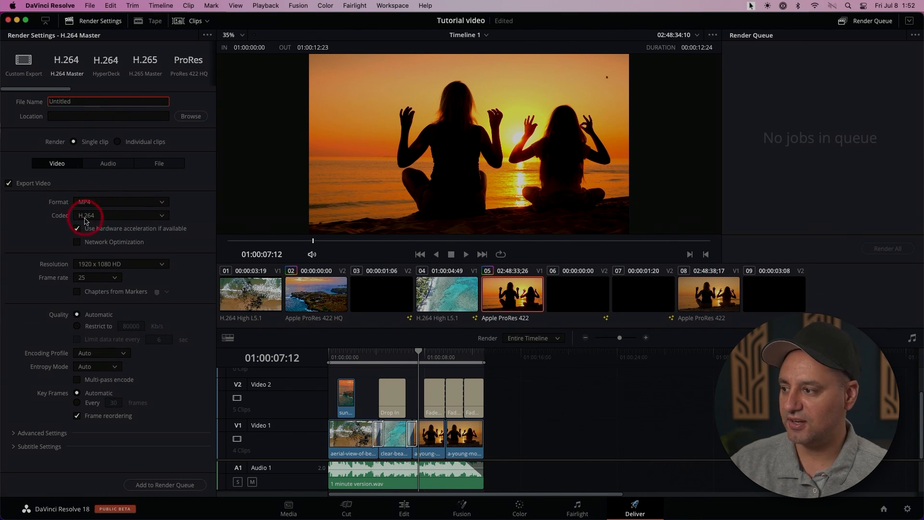
{"action": "left_click_drag", "start_coordinate": [76, 101], "coordinate": [3, 99]}
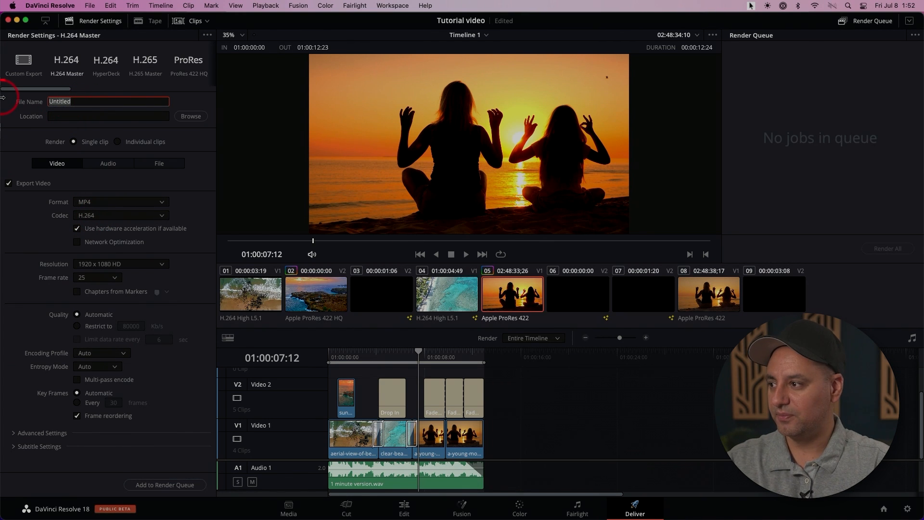
{"action": "type", "text": "Beach"}
{"action": "left_click", "coordinate": [184, 118]}
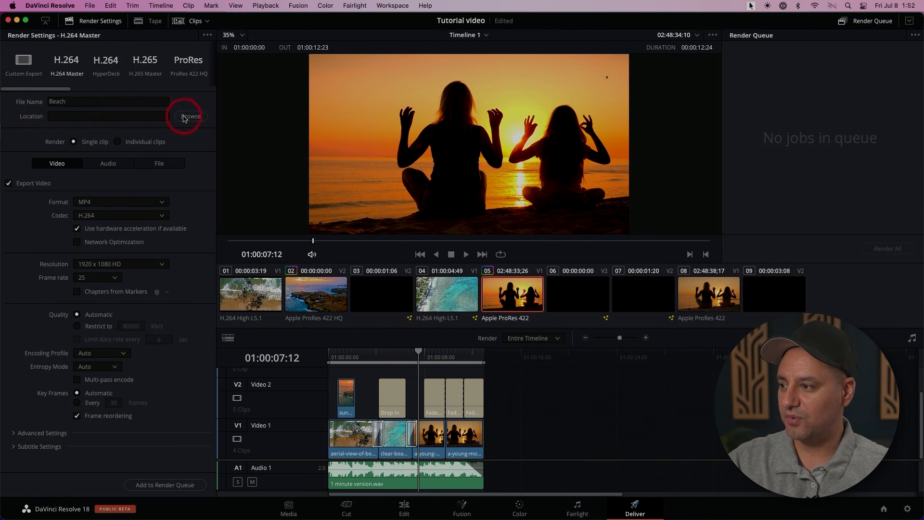
{"action": "left_click", "coordinate": [488, 191]}
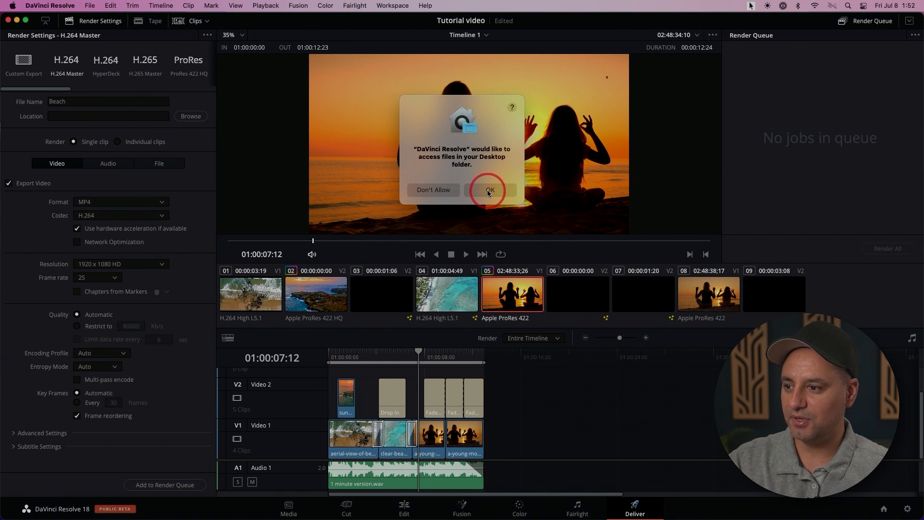
{"action": "left_click", "coordinate": [515, 191]}
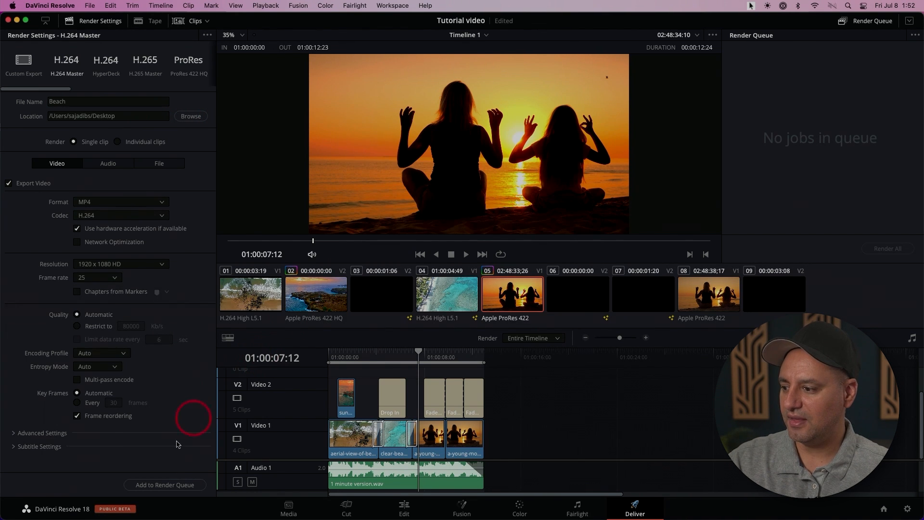
Add the Beach export to the render queue and render all queued jobs.
{"action": "left_click", "coordinate": [169, 485]}
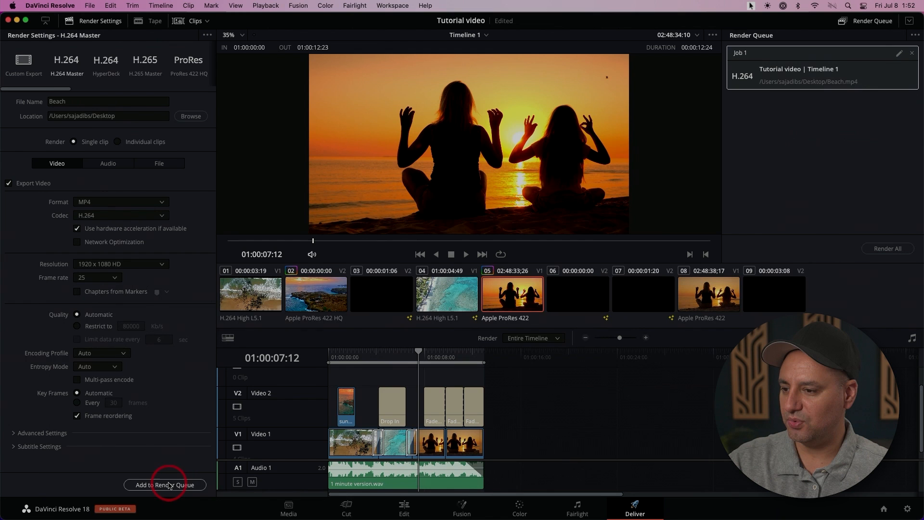
{"action": "scroll", "coordinate": [567, 212], "scroll_direction": "down", "scroll_amount": 5}
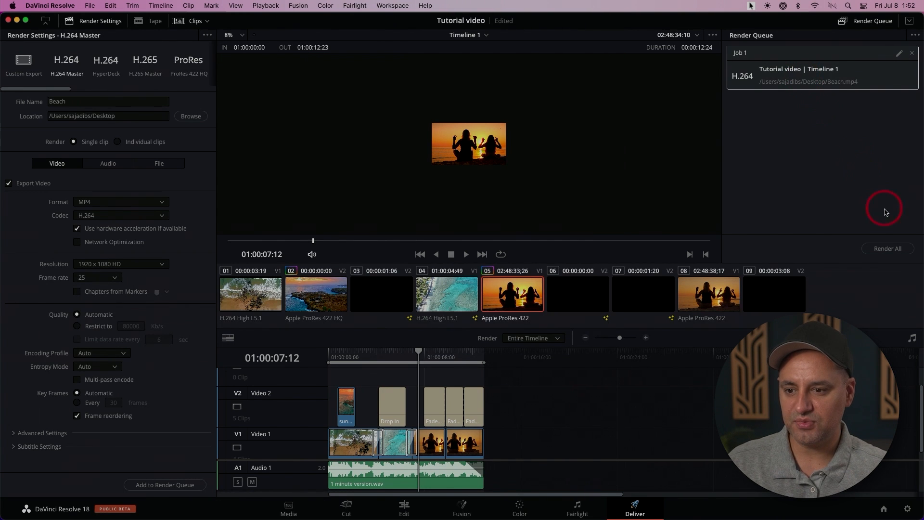
{"action": "left_click", "coordinate": [888, 248]}
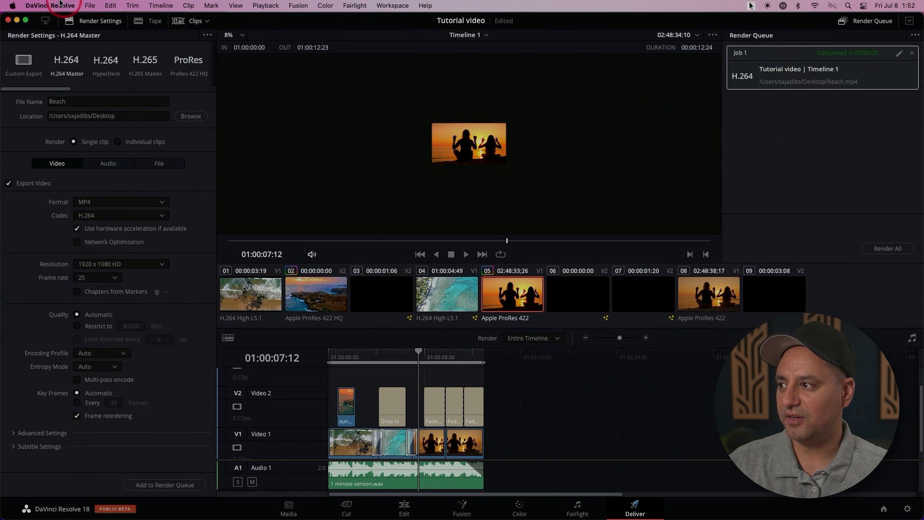
Hide DaVinci Resolve and preview the exported Beach video from the desktop in Finder, skimming through its playback.
{"action": "left_click", "coordinate": [52, 5]}
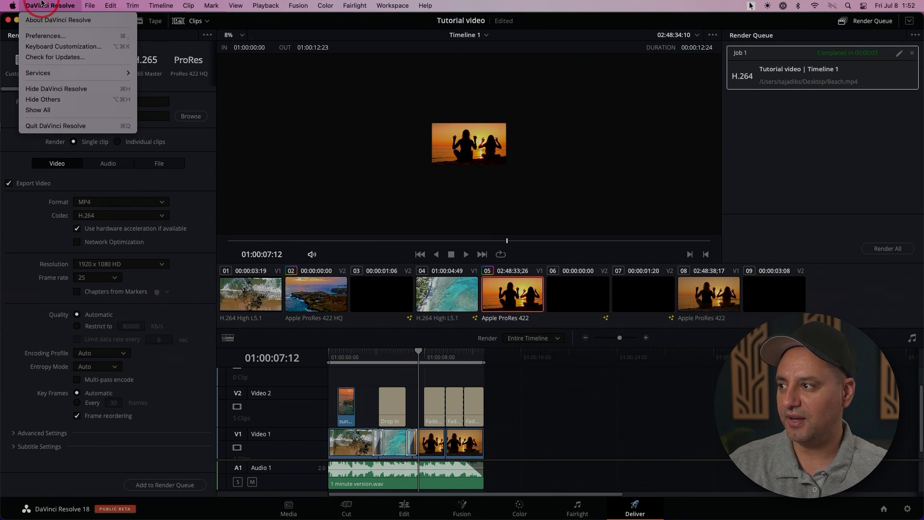
{"action": "left_click", "coordinate": [57, 89]}
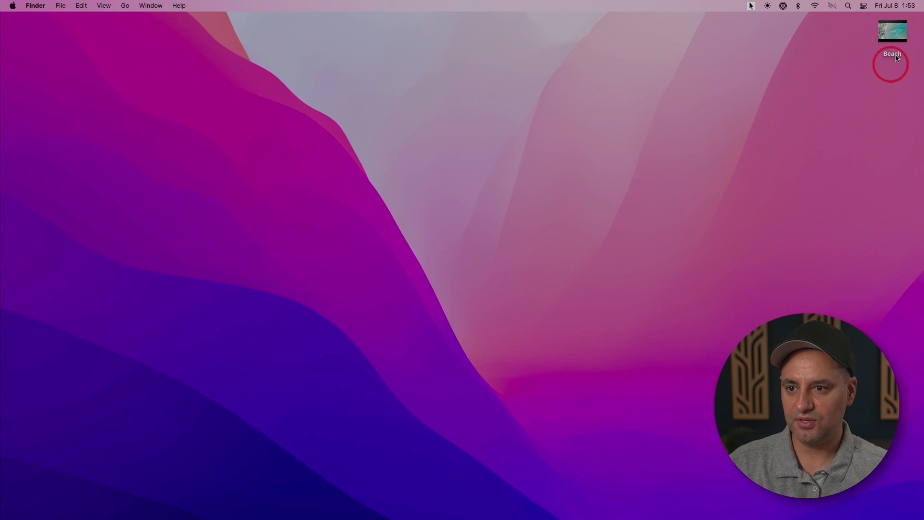
{"action": "left_click", "coordinate": [892, 54]}
{"action": "key", "text": "space"}
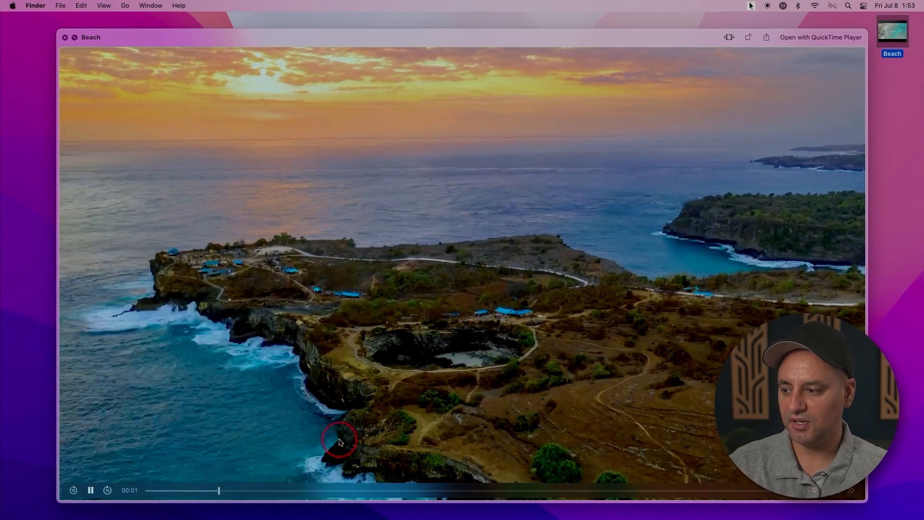
{"action": "left_click_drag", "start_coordinate": [215, 490], "coordinate": [663, 482]}
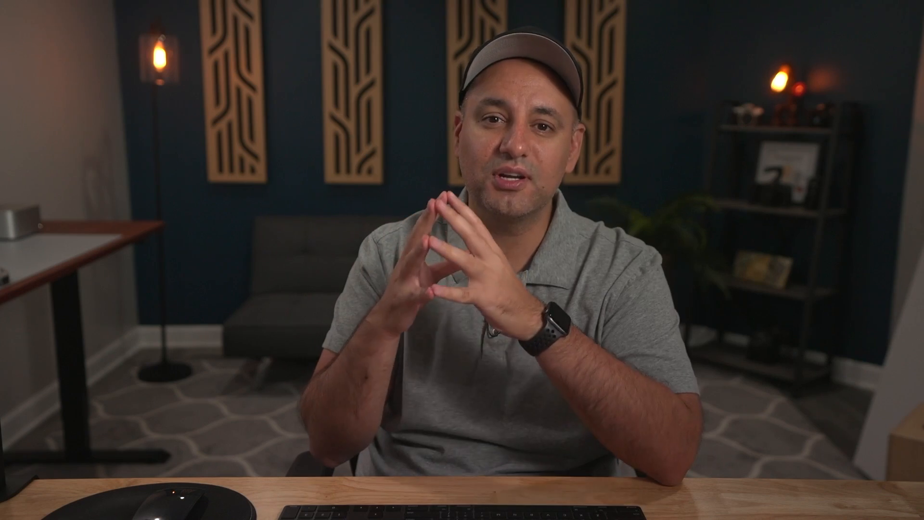
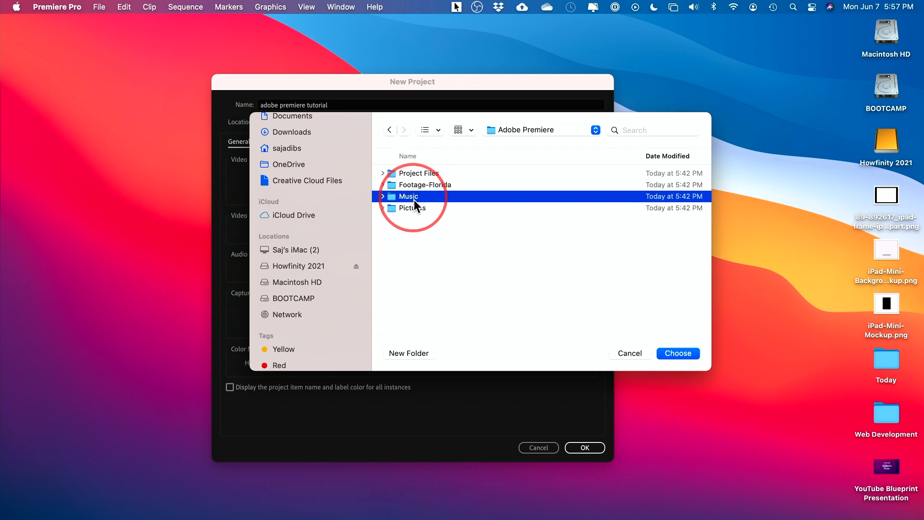
In Premiere Pro, set the new project's location to the Project Files folder inside Adobe Premiere.
{"action": "left_click", "coordinate": [410, 208]}
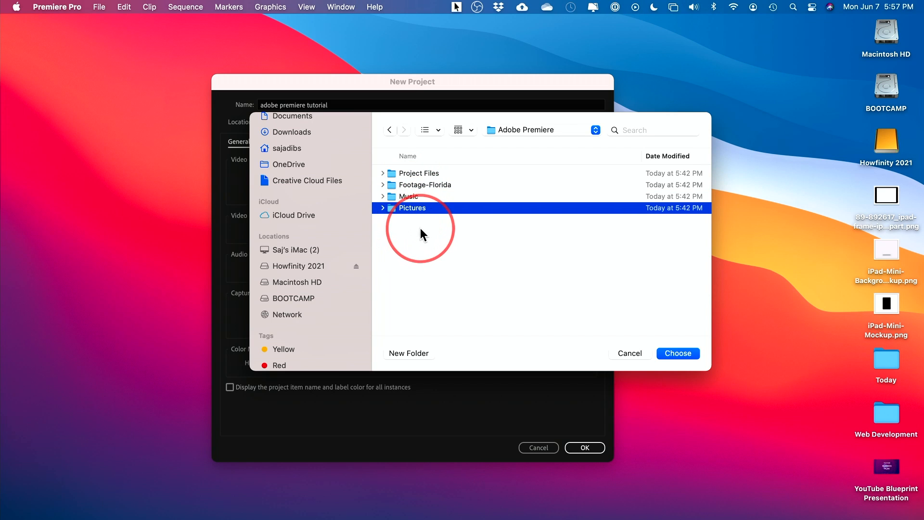
{"action": "left_click", "coordinate": [428, 174]}
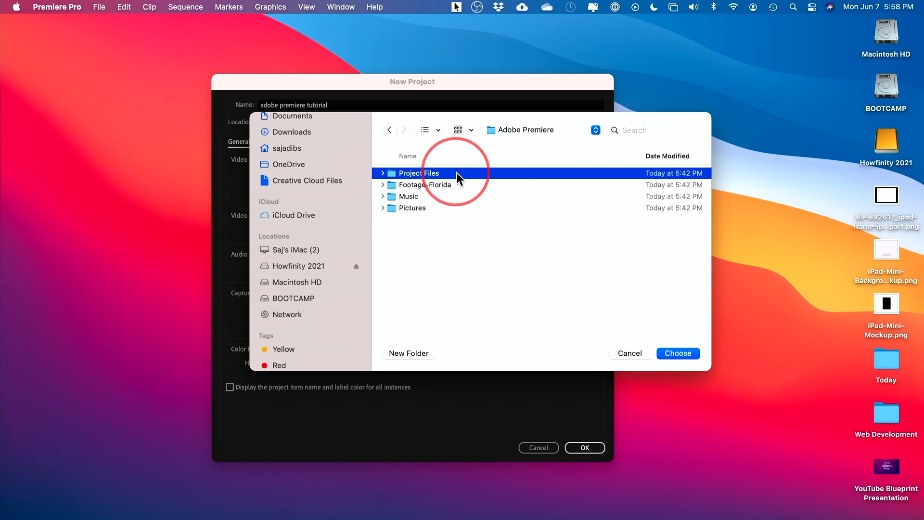
{"action": "left_click", "coordinate": [886, 156]}
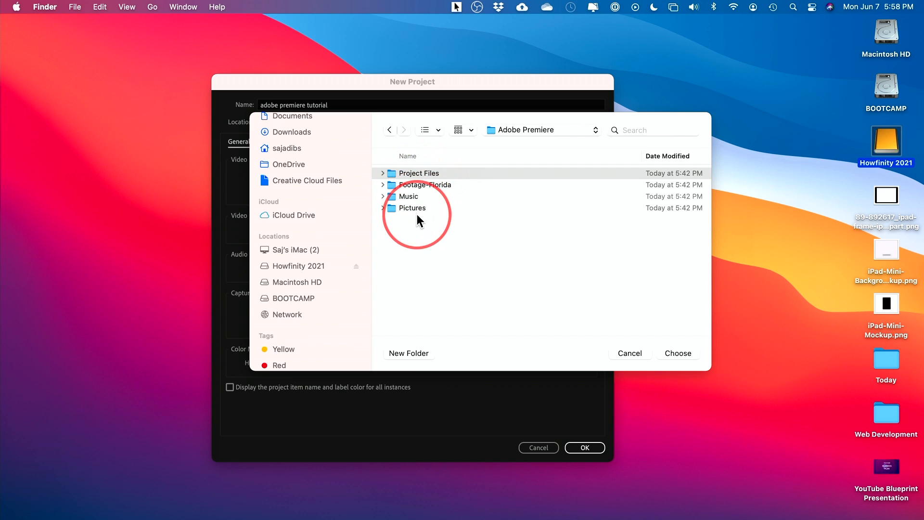
{"action": "left_click", "coordinate": [416, 173]}
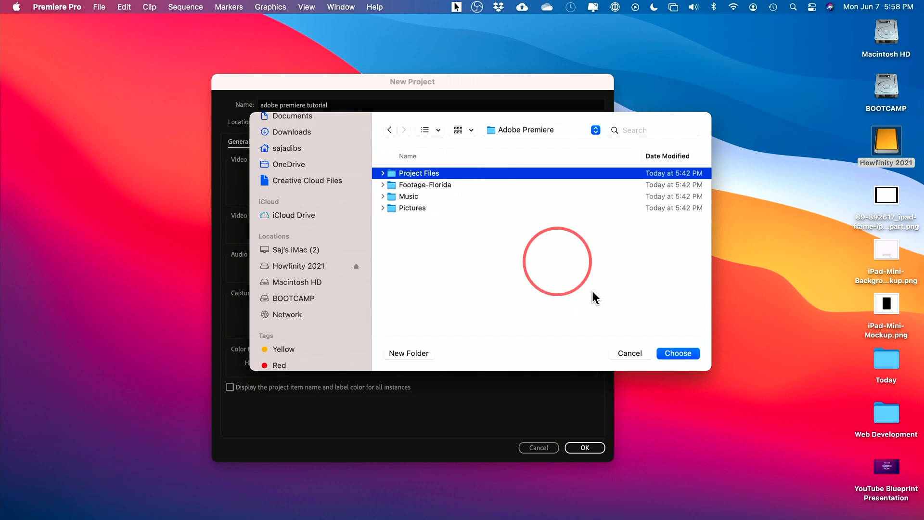
{"action": "left_click", "coordinate": [678, 355]}
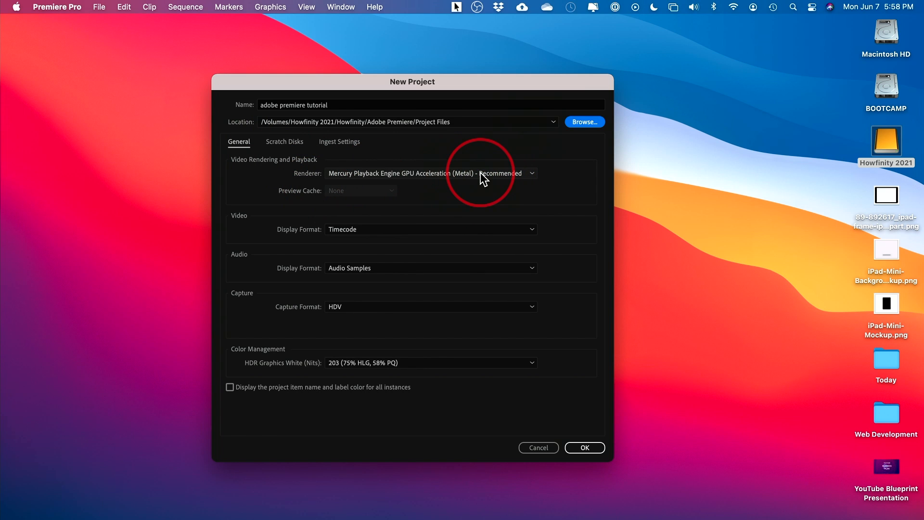
Review the new project's renderer options, scratch disks and ingest settings, and return to the general settings.
{"action": "left_click", "coordinate": [457, 174]}
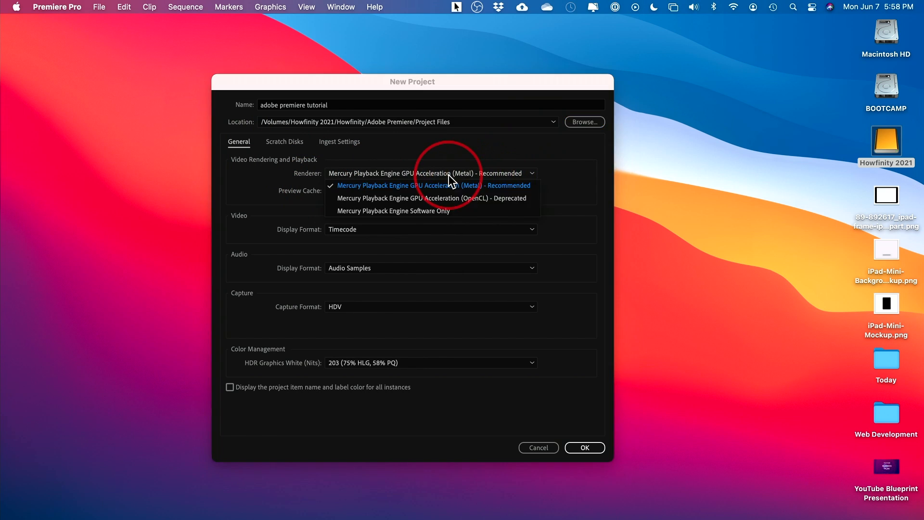
{"action": "left_click", "coordinate": [502, 176]}
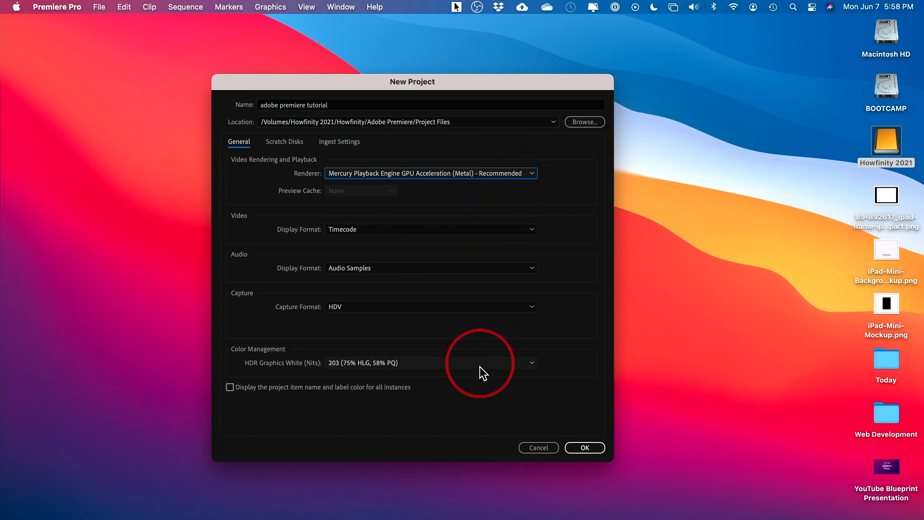
{"action": "left_click", "coordinate": [283, 143]}
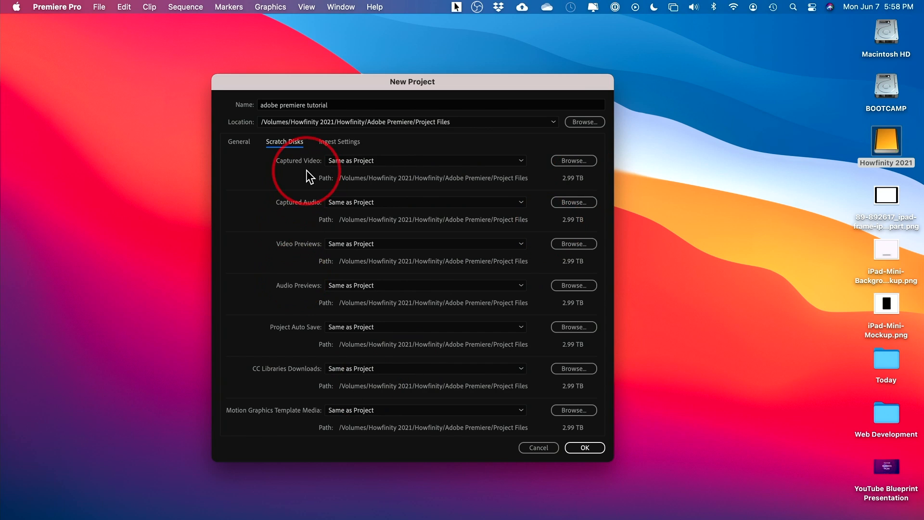
{"action": "left_click", "coordinate": [334, 144]}
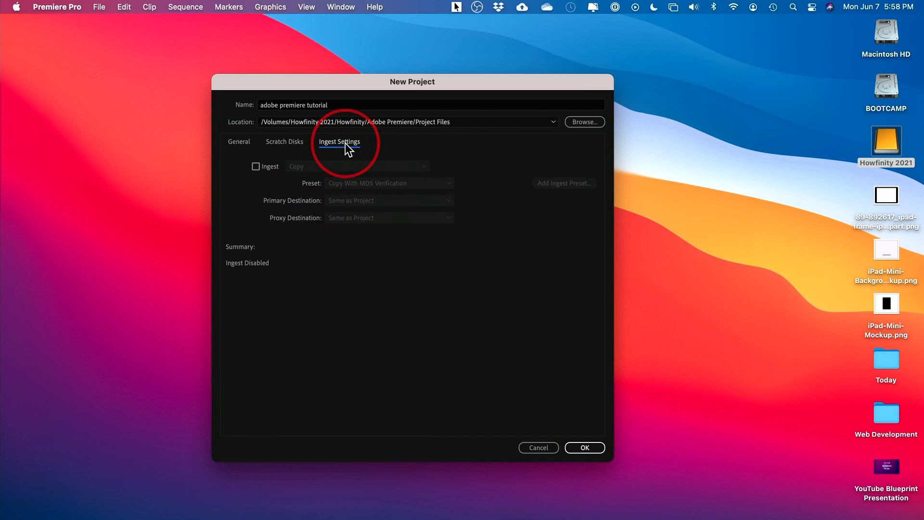
{"action": "left_click", "coordinate": [239, 142]}
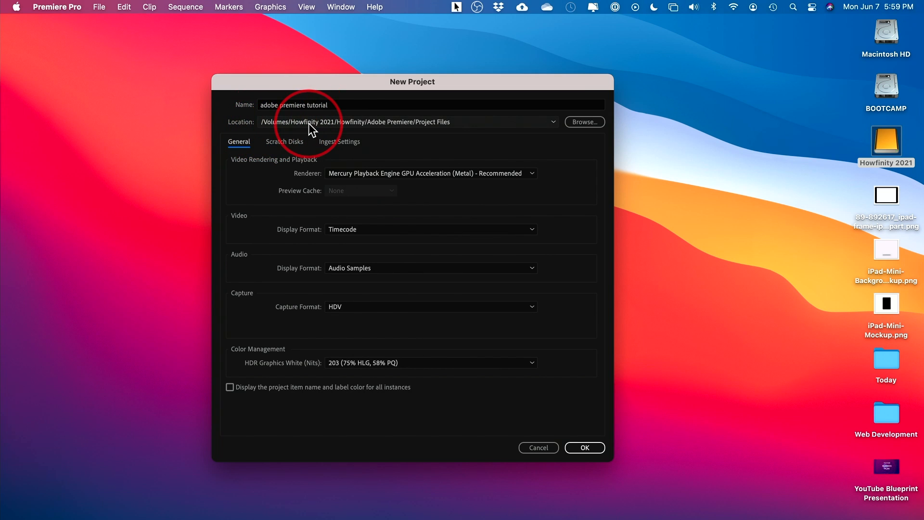
Create the adobe premiere tutorial project with the current settings and switch to the Default Editing workspace.
{"action": "left_click", "coordinate": [574, 447]}
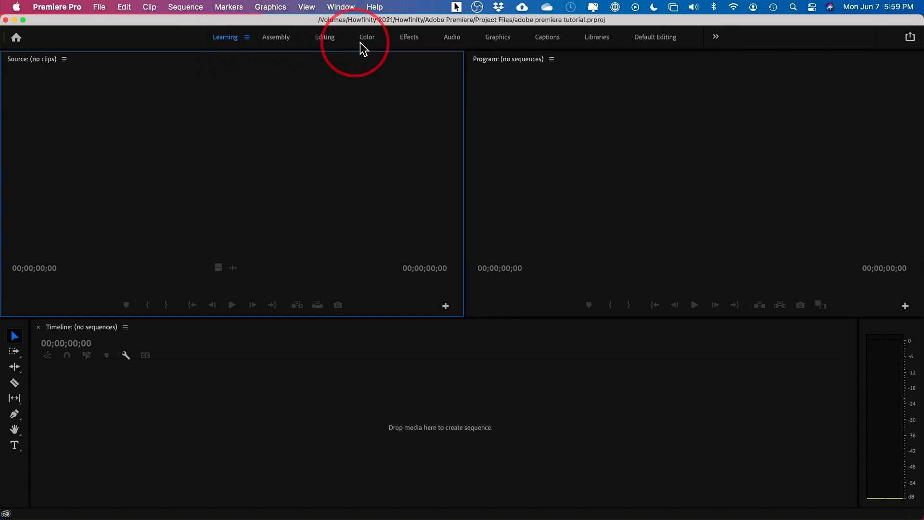
{"action": "left_click", "coordinate": [652, 39]}
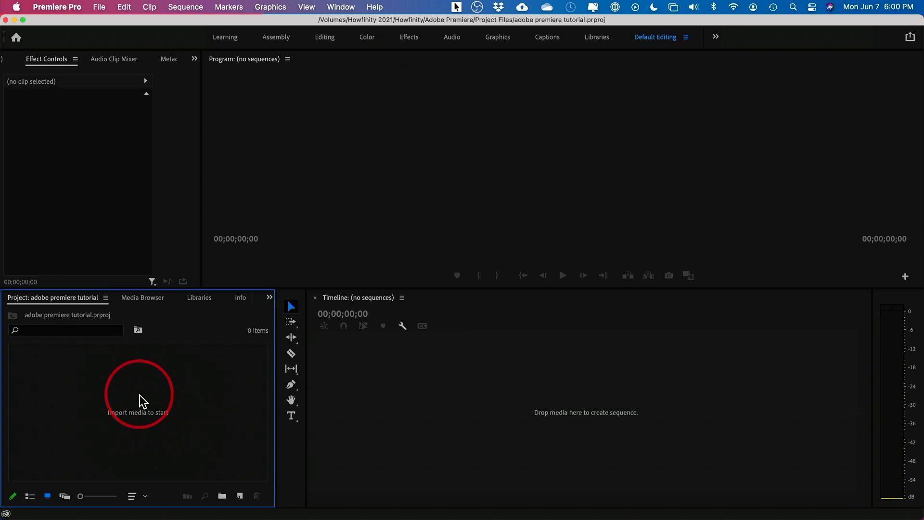
Import the whole Footage-Florida folder from the Adobe Premiere folder into the project.
{"action": "double_click", "coordinate": [130, 403]}
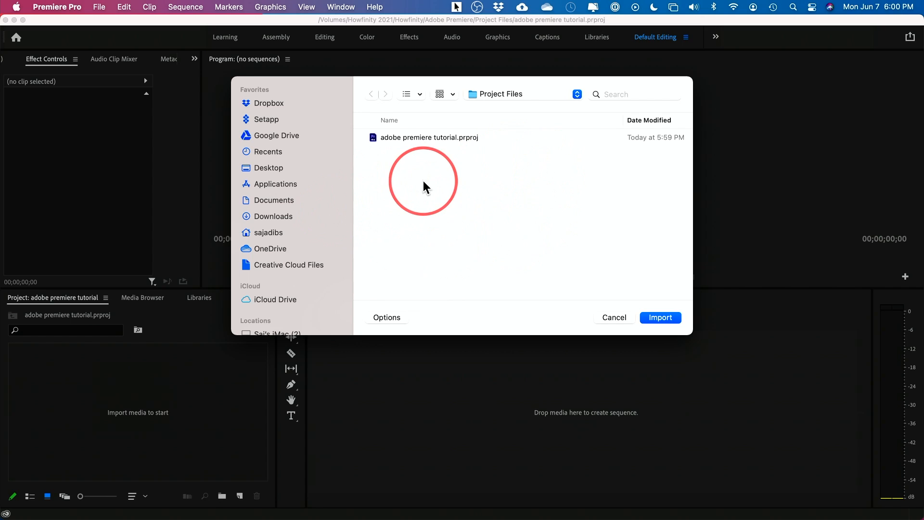
{"action": "scroll", "coordinate": [327, 206], "scroll_direction": "down", "scroll_amount": 4}
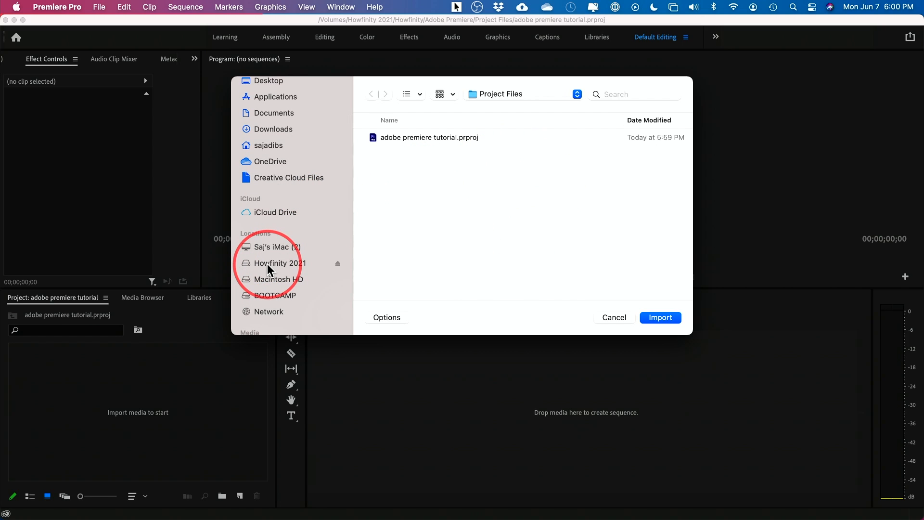
{"action": "key", "text": "super+Up"}
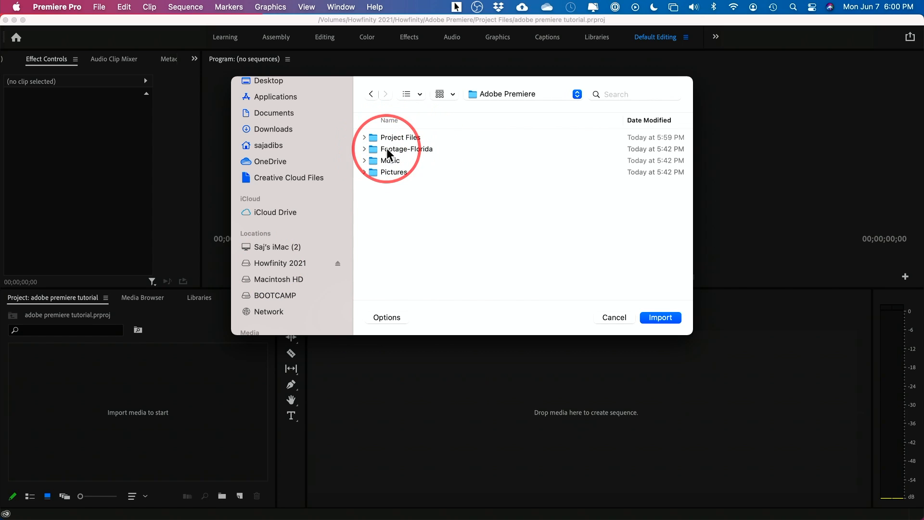
{"action": "left_click", "coordinate": [365, 149]}
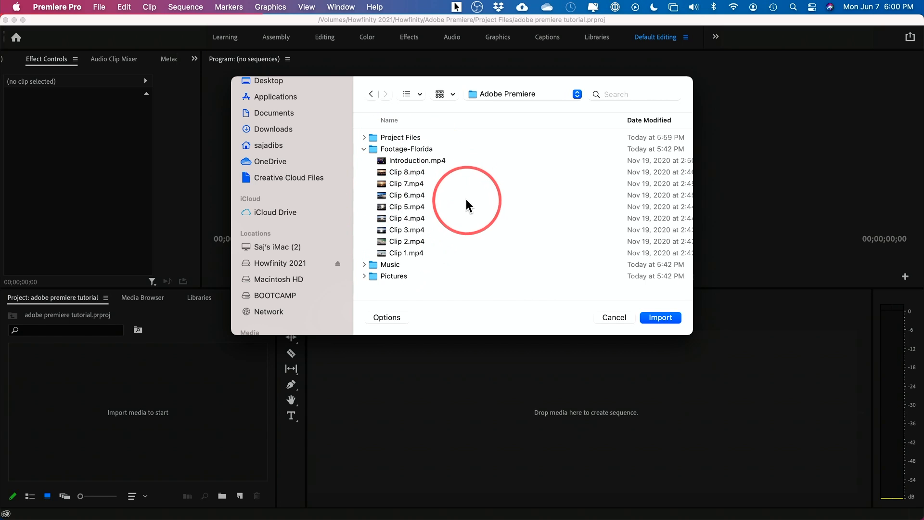
{"action": "left_click", "coordinate": [406, 149]}
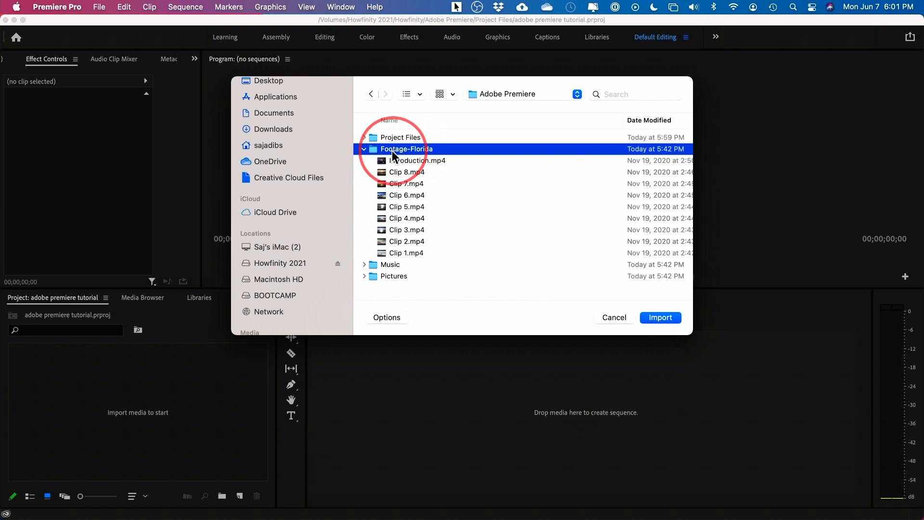
{"action": "left_click", "coordinate": [660, 318]}
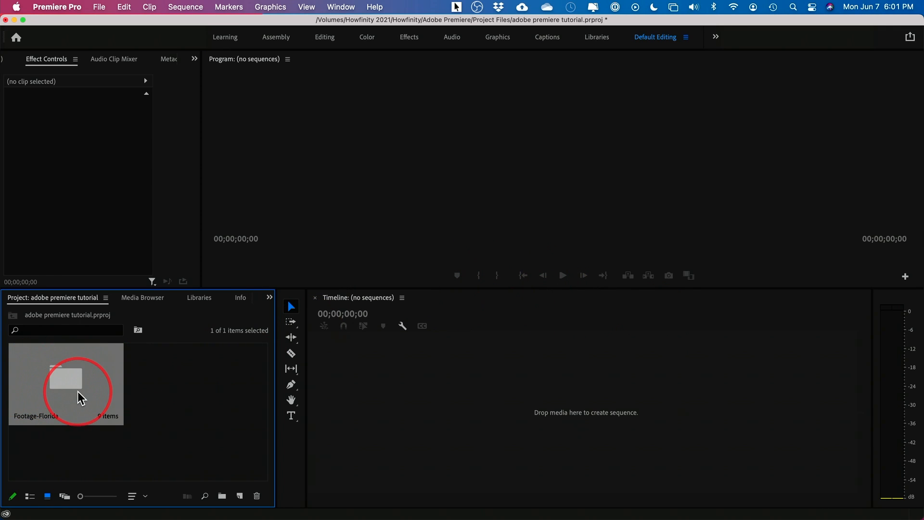
Import the Music folder from the Adobe Premiere folder into the project.
{"action": "double_click", "coordinate": [180, 388]}
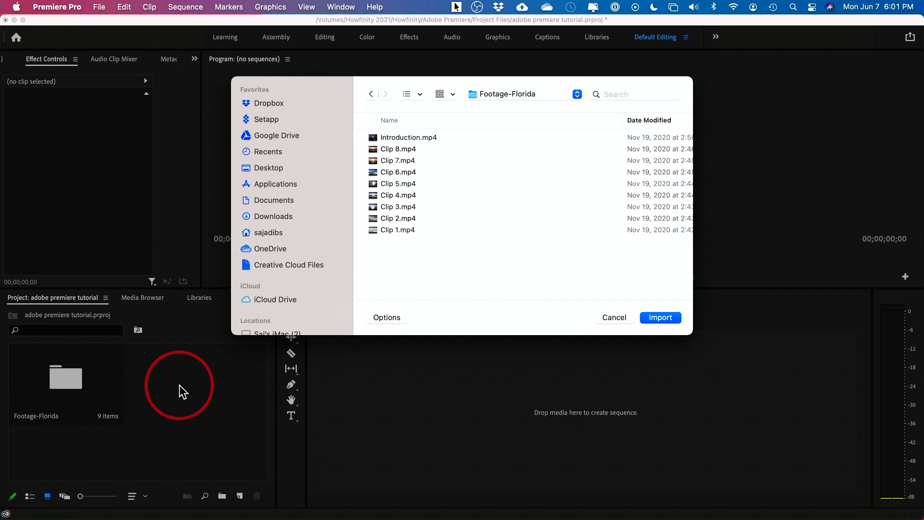
{"action": "left_click", "coordinate": [491, 96]}
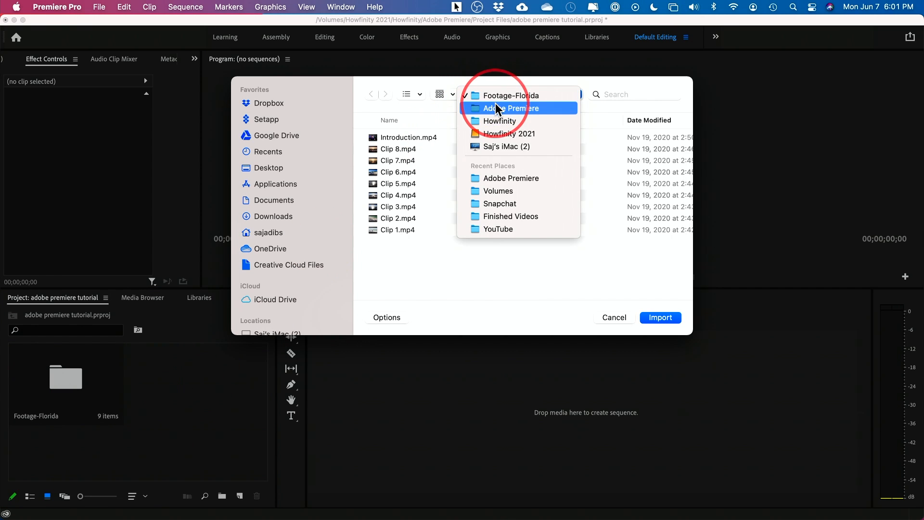
{"action": "left_click", "coordinate": [497, 107]}
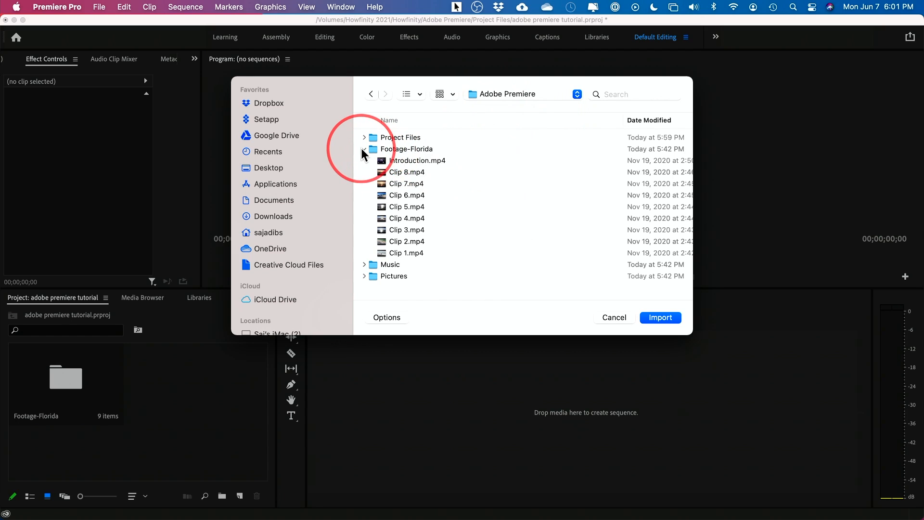
{"action": "left_click", "coordinate": [364, 150]}
{"action": "left_click", "coordinate": [390, 163]}
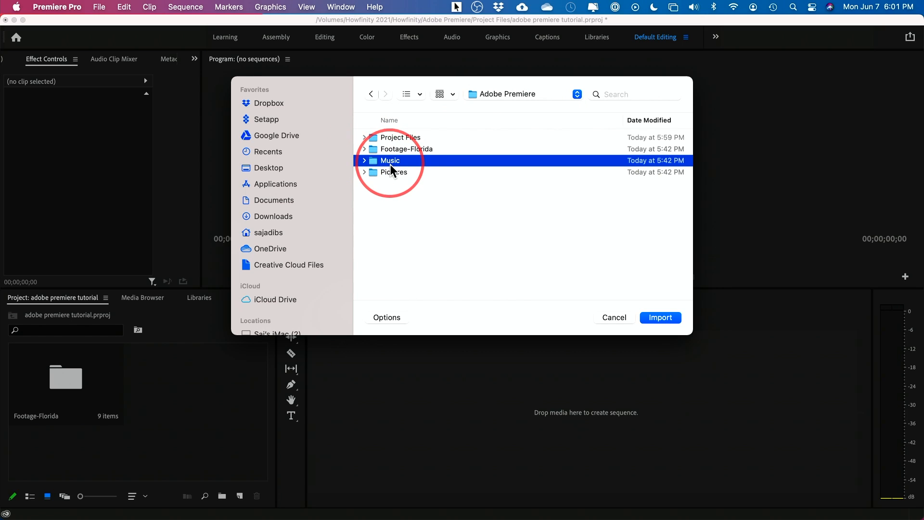
{"action": "left_click", "coordinate": [661, 317]}
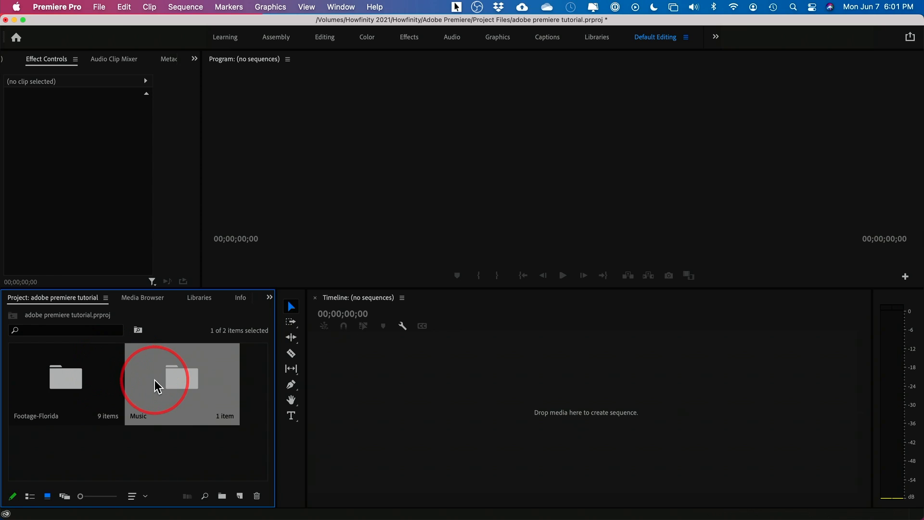
Bring the Pictures folder from the Adobe Premiere folder in Finder into the project, and clear the selection.
{"action": "left_click", "coordinate": [100, 7]}
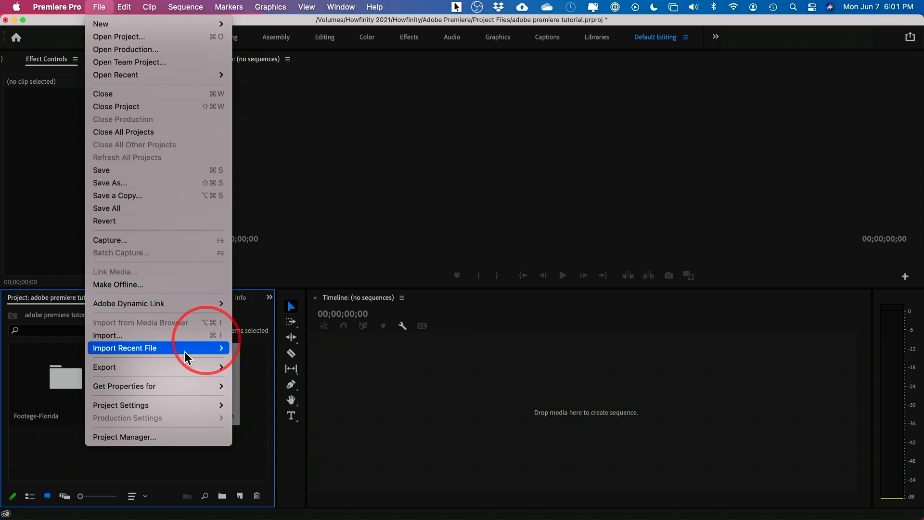
{"action": "left_click", "coordinate": [98, 465]}
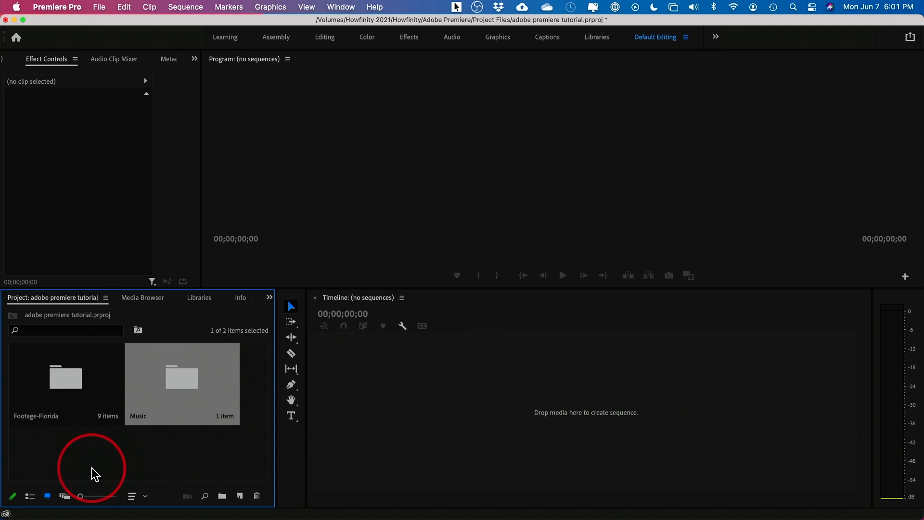
{"action": "key", "text": "super+Tab"}
{"action": "left_click", "coordinate": [483, 274]}
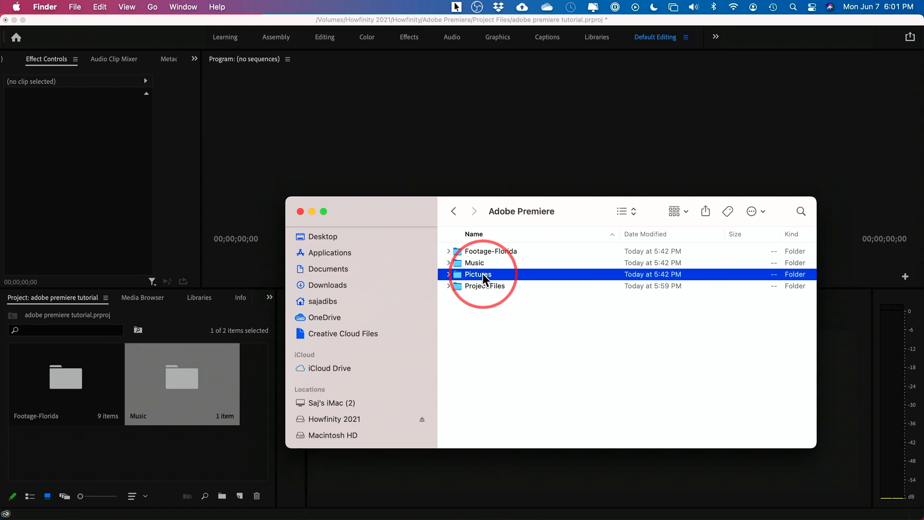
{"action": "left_click_drag", "start_coordinate": [490, 274], "coordinate": [197, 452]}
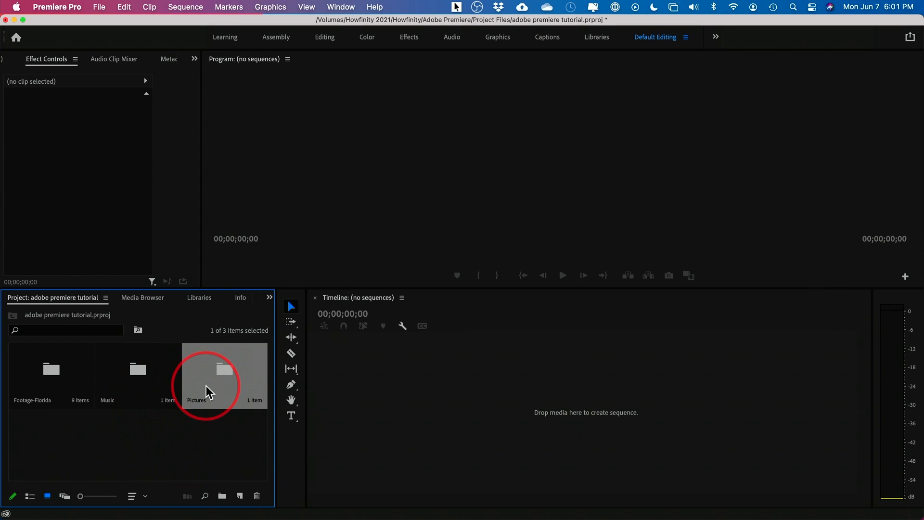
{"action": "left_click", "coordinate": [95, 425]}
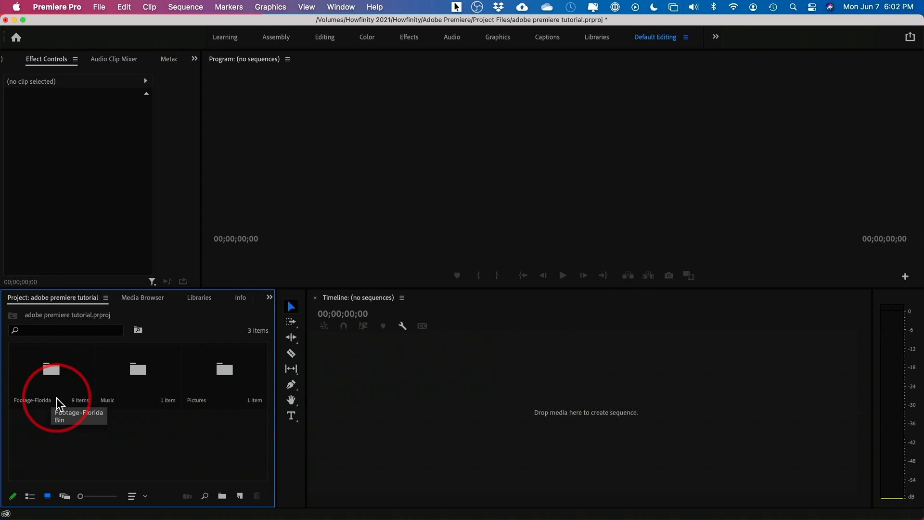
Load Clip 1.mp4 from the Footage-Florida bin into the source monitor, and widen the source monitor and the bin area.
{"action": "double_click", "coordinate": [49, 378]}
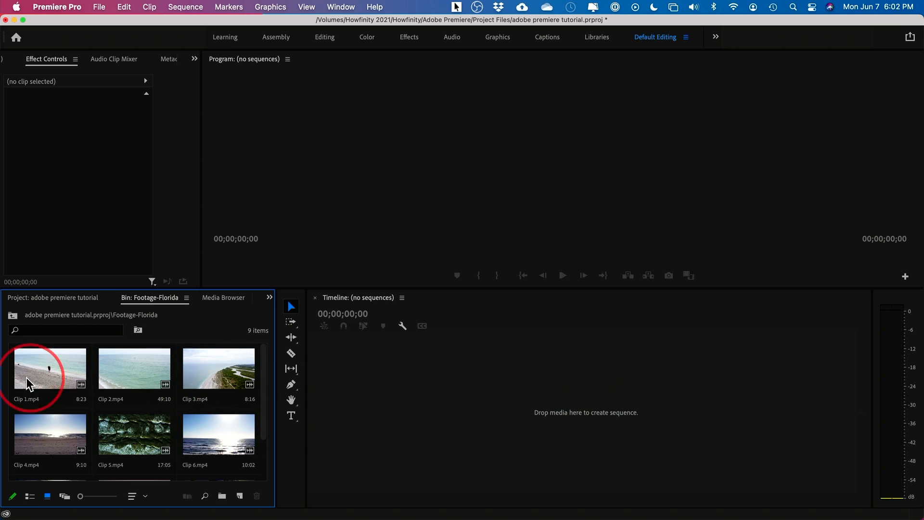
{"action": "double_click", "coordinate": [51, 378]}
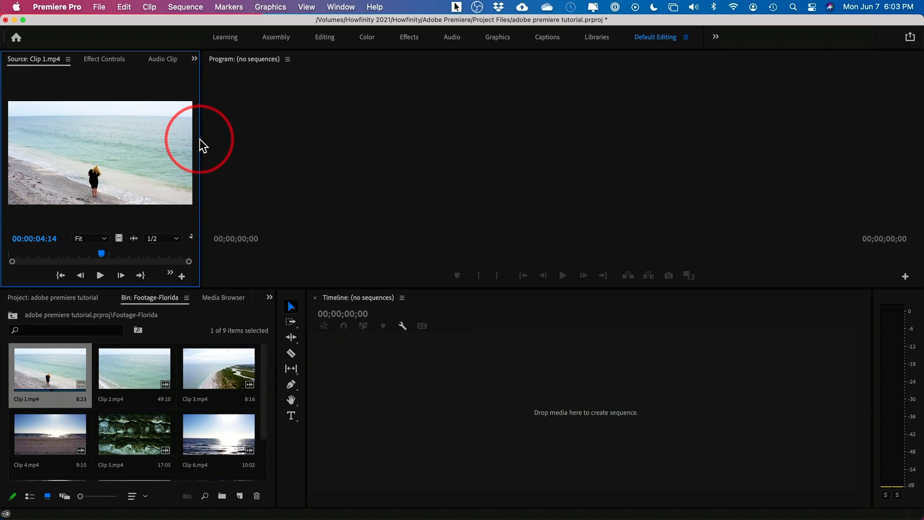
{"action": "left_click_drag", "start_coordinate": [201, 138], "coordinate": [369, 147]}
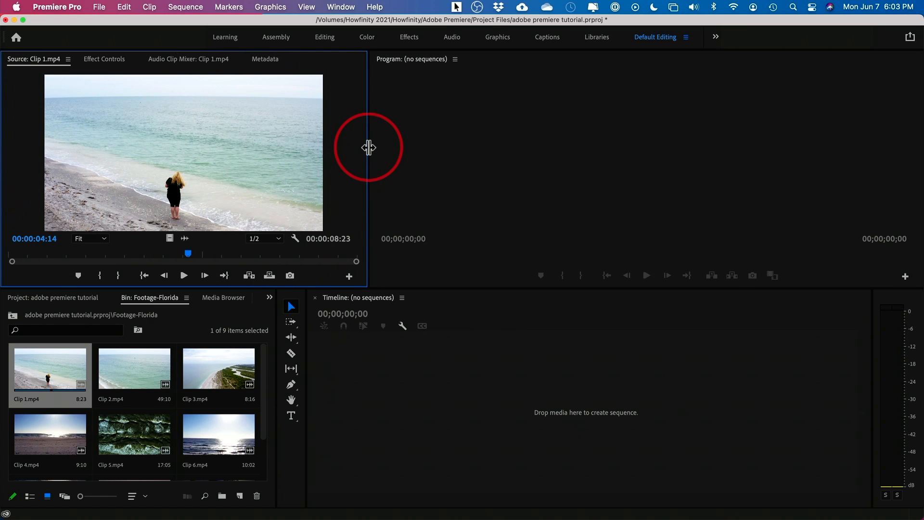
{"action": "left_click_drag", "start_coordinate": [275, 337], "coordinate": [337, 339]}
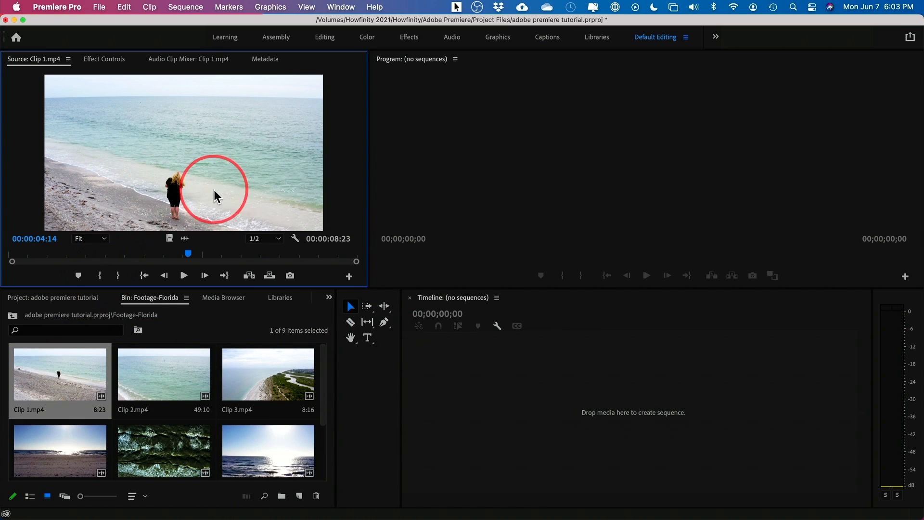
Scrub through the start of Clip 1.mp4 in the source monitor and mark its In point at 00:00:01:22.
{"action": "left_click_drag", "start_coordinate": [185, 254], "coordinate": [50, 272]}
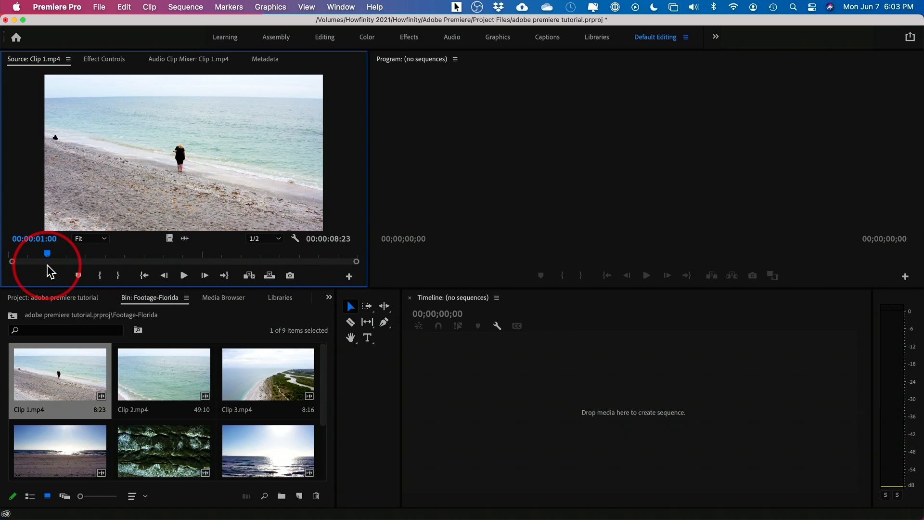
{"action": "left_click_drag", "start_coordinate": [50, 270], "coordinate": [78, 267]}
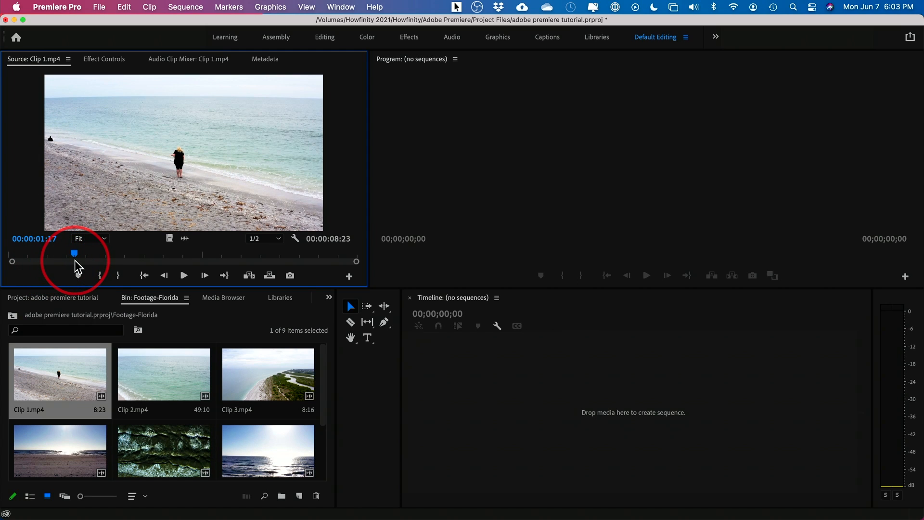
{"action": "mouse_move", "coordinate": [77, 266]}
{"action": "left_mouse_down"}
{"action": "mouse_move", "coordinate": [7, 261]}
{"action": "mouse_move", "coordinate": [323, 265]}
{"action": "mouse_move", "coordinate": [55, 268]}
{"action": "mouse_move", "coordinate": [60, 262]}
{"action": "left_mouse_up"}
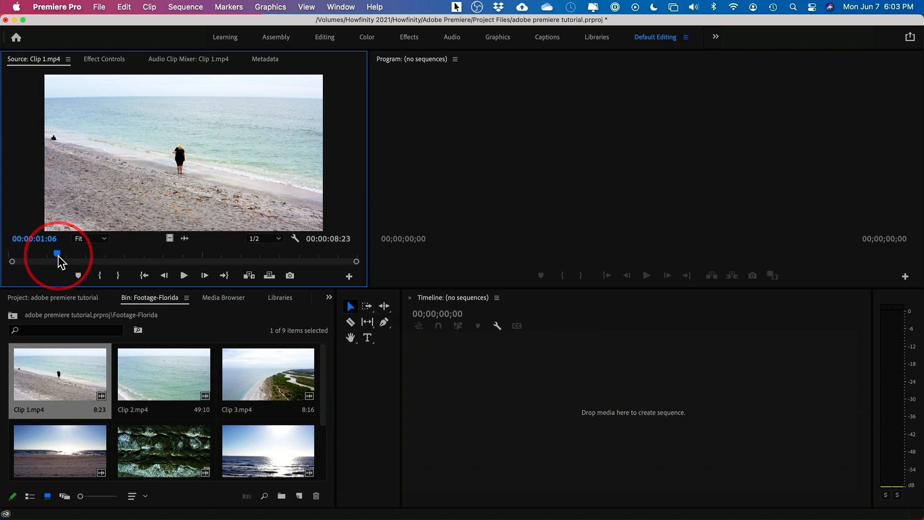
{"action": "left_click_drag", "start_coordinate": [58, 261], "coordinate": [83, 263]}
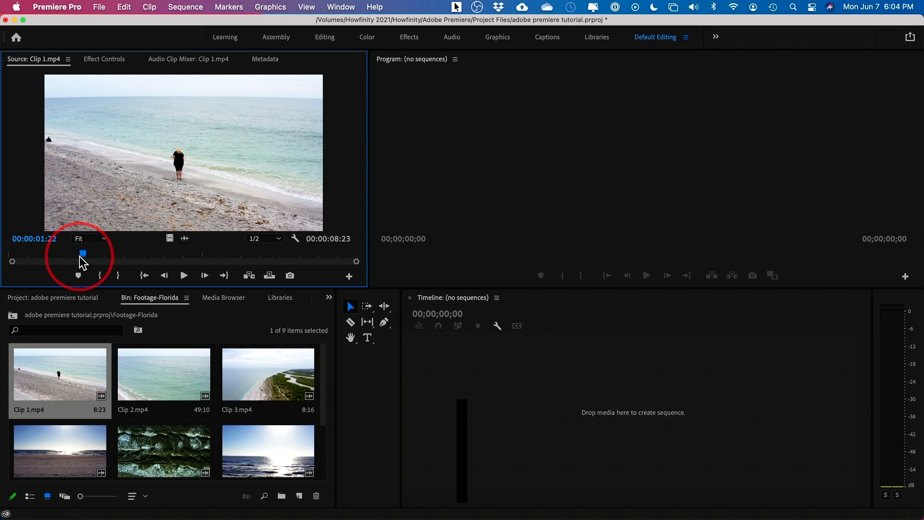
{"action": "key", "text": "i"}
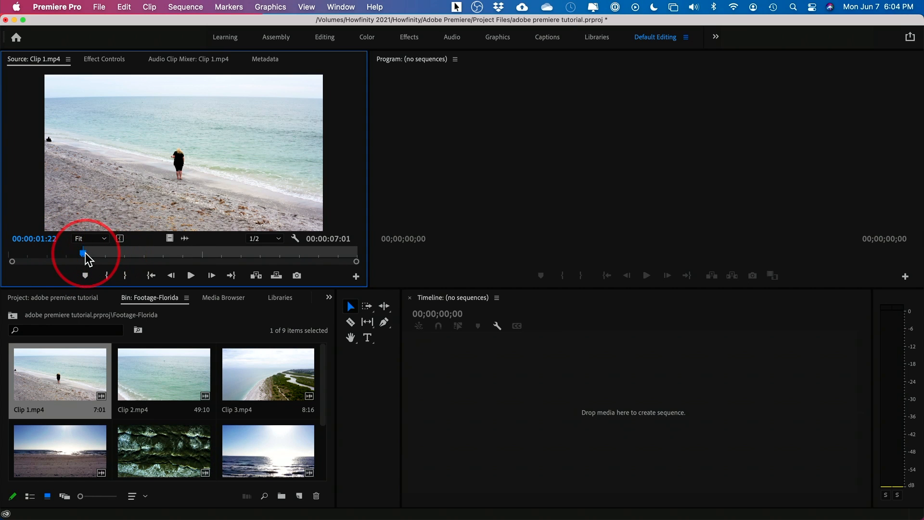
Mark the Out point of Clip 1.mp4 at 00:00:07:08 in the source monitor.
{"action": "left_click", "coordinate": [139, 255]}
{"action": "left_click_drag", "start_coordinate": [140, 255], "coordinate": [293, 261]}
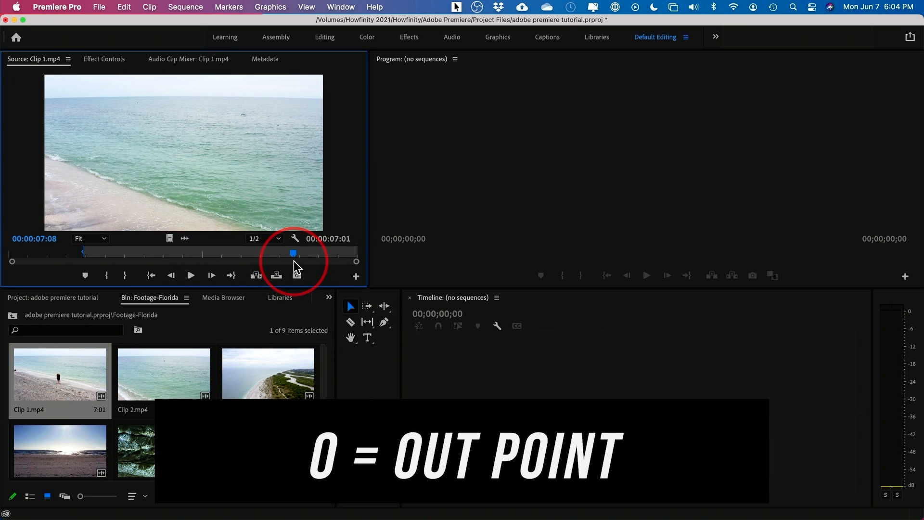
{"action": "key", "text": "o"}
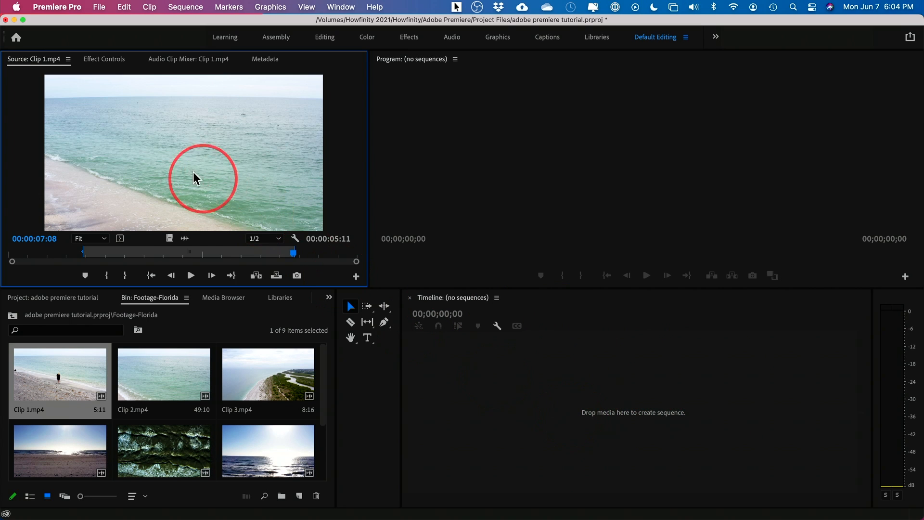
Create a sequence from the marked part of Clip 1.mp4 and increase the V1 track's height to show the clip's thumbnail.
{"action": "left_click_drag", "start_coordinate": [175, 149], "coordinate": [502, 429]}
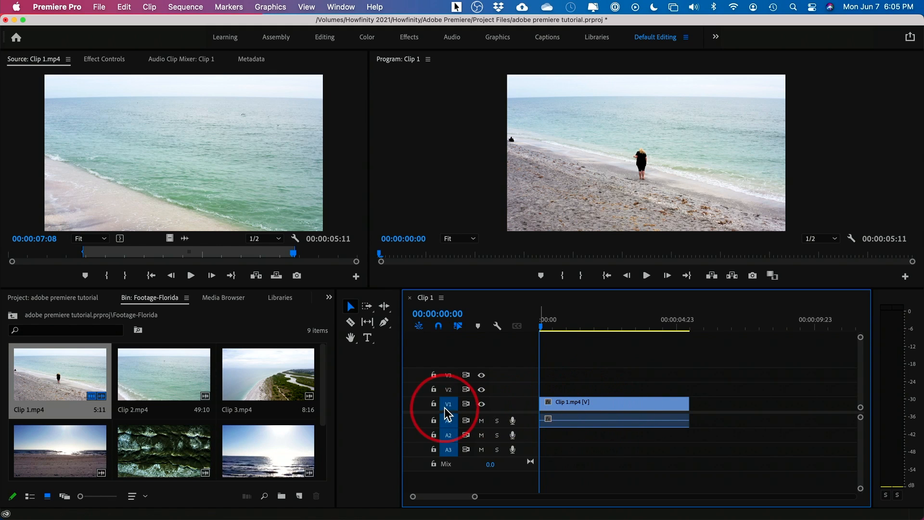
{"action": "left_click", "coordinate": [575, 405]}
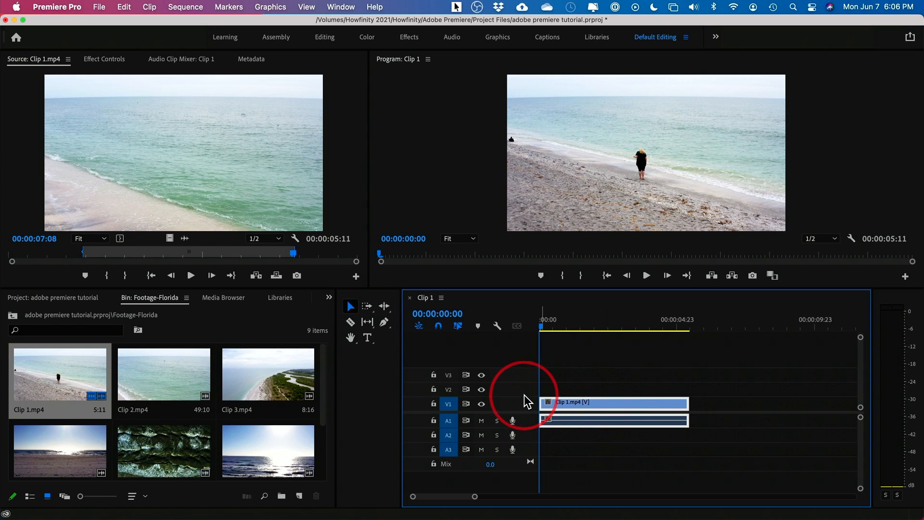
{"action": "left_click_drag", "start_coordinate": [526, 398], "coordinate": [526, 379]}
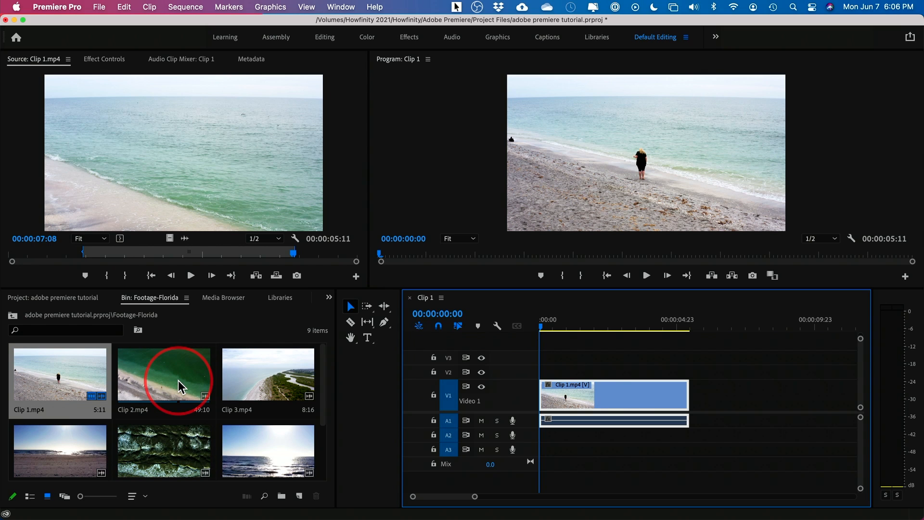
Mark a 23:14 range ending at 00:00:46:06 in Clip 2.mp4 and place it directly after Clip 1 on V1.
{"action": "double_click", "coordinate": [149, 392]}
{"action": "mouse_move", "coordinate": [51, 260]}
{"action": "left_mouse_down"}
{"action": "mouse_move", "coordinate": [19, 258]}
{"action": "mouse_move", "coordinate": [275, 262]}
{"action": "left_mouse_up"}
{"action": "key", "text": "i"}
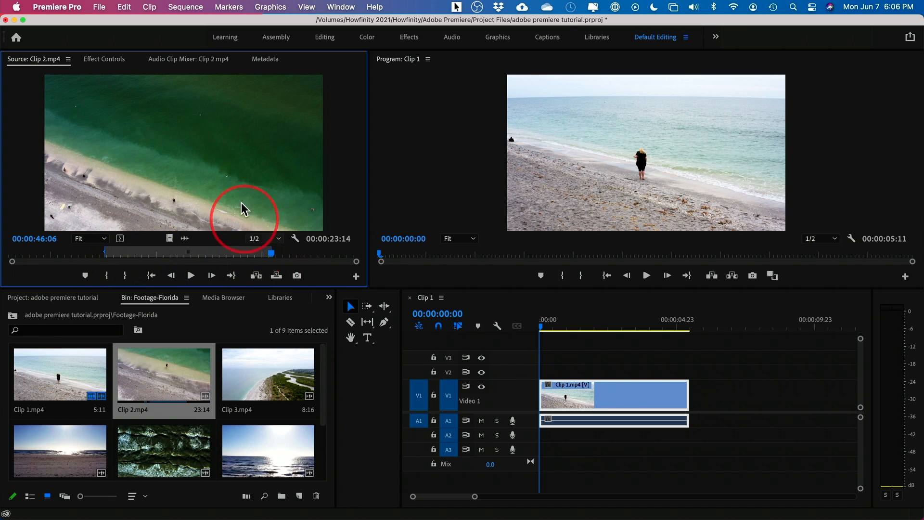
{"action": "left_click_drag", "start_coordinate": [268, 197], "coordinate": [688, 406]}
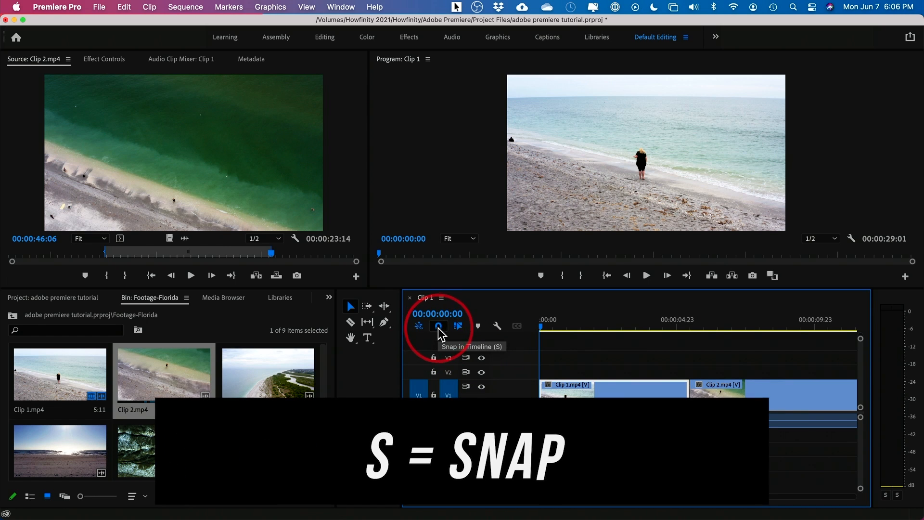
Snap Clip 2 against the end of Clip 1, move the playhead to 00:00:07:01, and deselect the clips.
{"action": "mouse_move", "coordinate": [720, 402]}
{"action": "left_mouse_down"}
{"action": "mouse_move", "coordinate": [747, 412]}
{"action": "mouse_move", "coordinate": [713, 407]}
{"action": "left_mouse_up"}
{"action": "left_click_drag", "start_coordinate": [658, 332], "coordinate": [735, 339]}
{"action": "left_click", "coordinate": [694, 364]}
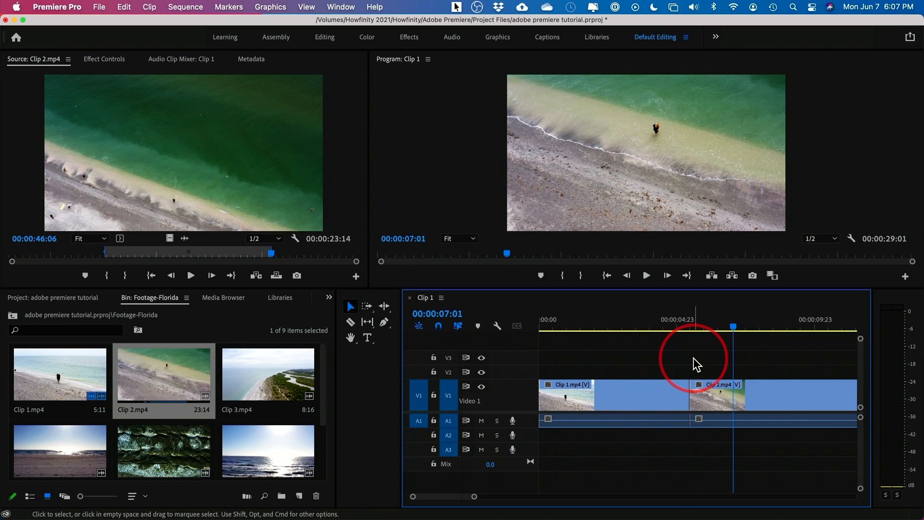
Examine the two clips at different timeline scales and scrub the playhead to the end of Clip 2 at 00:00:28:21.
{"action": "key", "text": "minus"}
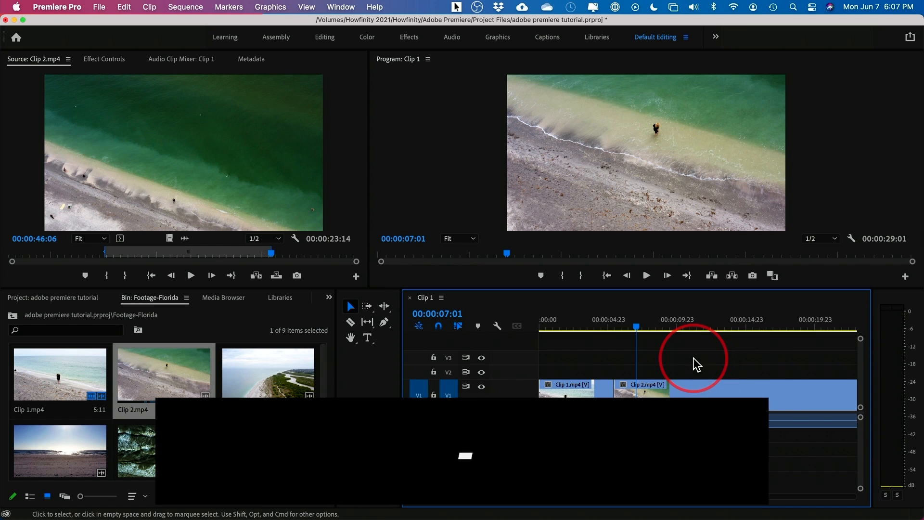
{"action": "key", "text": "minus"}
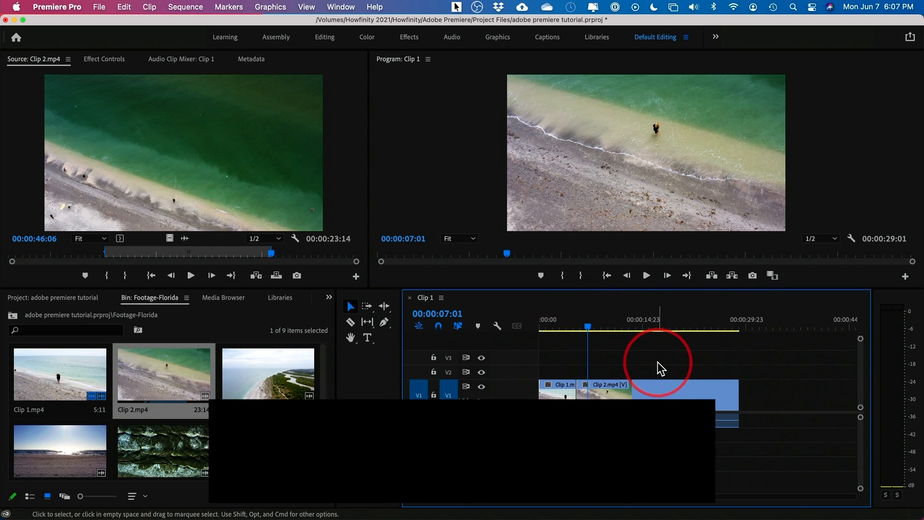
{"action": "key", "text": "equal"}
{"action": "key", "text": "equal"}
{"action": "key", "text": "equal"}
{"action": "key", "text": "minus"}
{"action": "key", "text": "minus"}
{"action": "key", "text": "minus"}
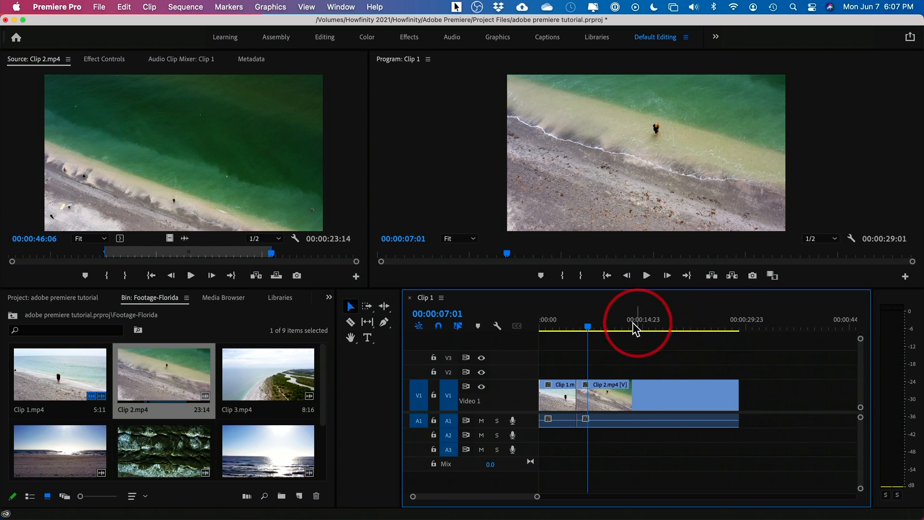
{"action": "mouse_move", "coordinate": [583, 329]}
{"action": "left_mouse_down"}
{"action": "mouse_move", "coordinate": [540, 333]}
{"action": "mouse_move", "coordinate": [580, 337]}
{"action": "left_mouse_up"}
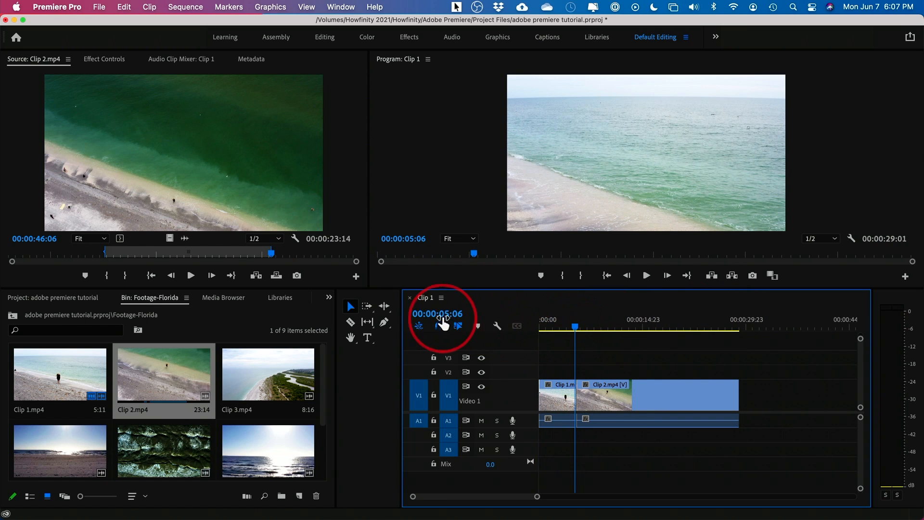
{"action": "left_click_drag", "start_coordinate": [614, 330], "coordinate": [738, 347]}
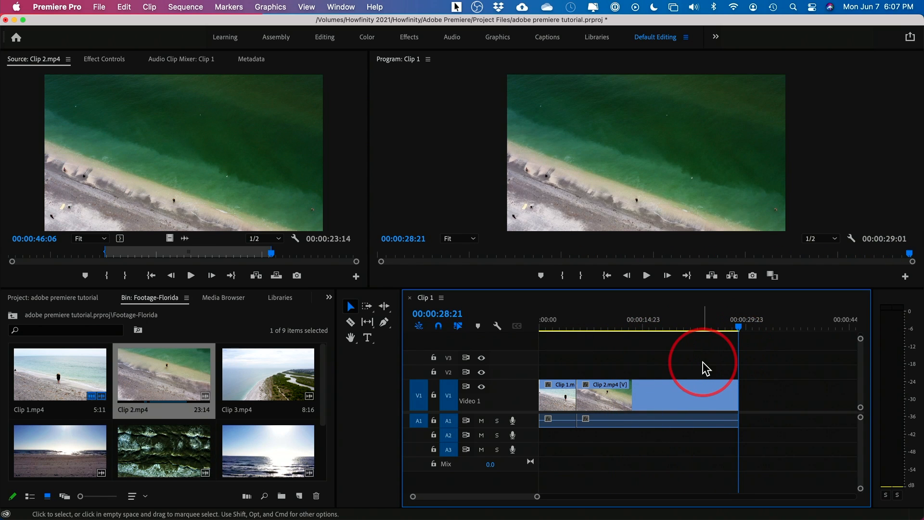
Open Clip 3.mp4 in the source monitor and preview its footage up to 00:01:14:01.
{"action": "double_click", "coordinate": [258, 383]}
{"action": "left_click", "coordinate": [30, 253]}
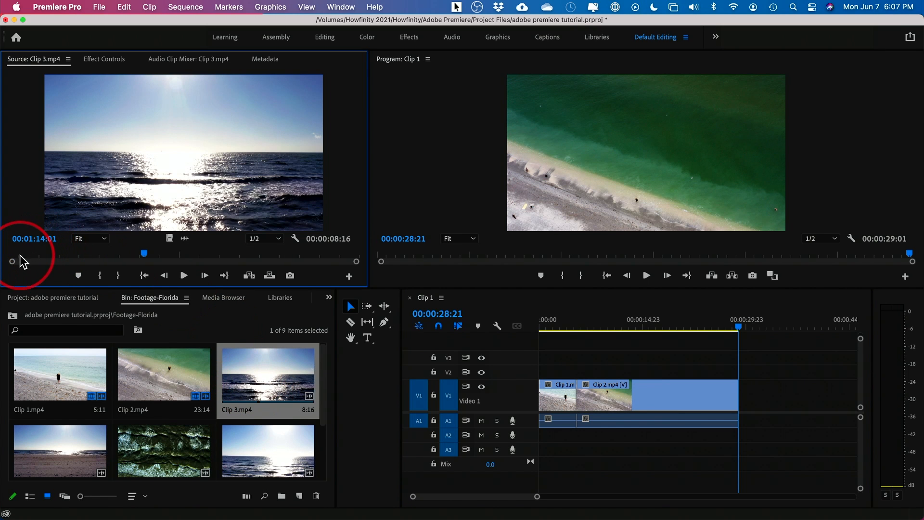
{"action": "left_click_drag", "start_coordinate": [23, 255], "coordinate": [144, 268]}
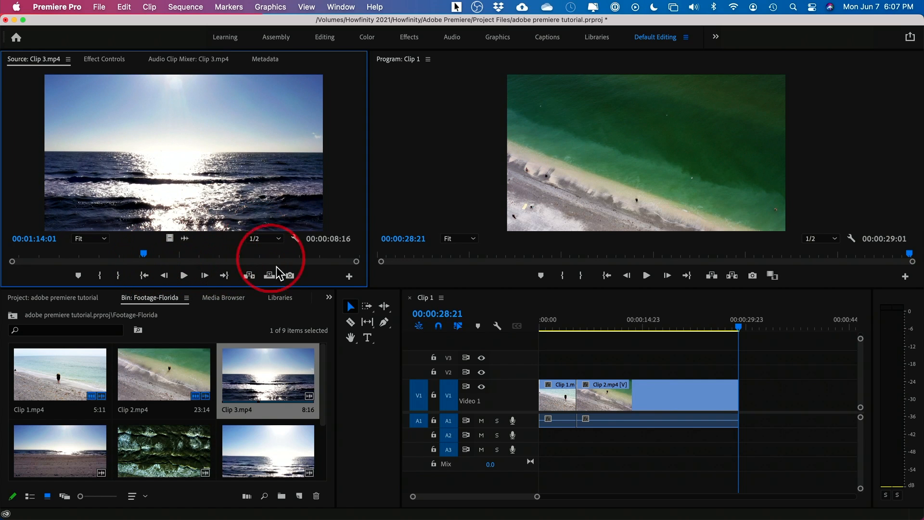
Mark a 4:16 range ending at 00:01:45:22 in Clip 4.mp4 and place it directly after Clip 2 on V1.
{"action": "double_click", "coordinate": [14, 461]}
{"action": "left_click", "coordinate": [58, 249]}
{"action": "left_click_drag", "start_coordinate": [13, 264], "coordinate": [212, 263]}
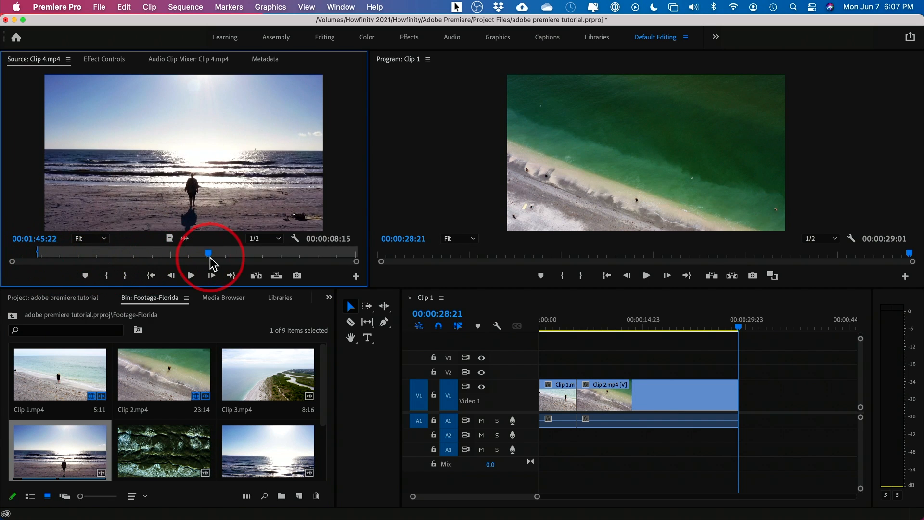
{"action": "key", "text": "o"}
{"action": "left_click_drag", "start_coordinate": [206, 157], "coordinate": [745, 397]}
Insert the marked part of Clip 4.mp4 again at 00:00:34:05 and delete that inserted copy.
{"action": "left_click", "coordinate": [747, 327]}
{"action": "left_click_drag", "start_coordinate": [748, 330], "coordinate": [781, 331]}
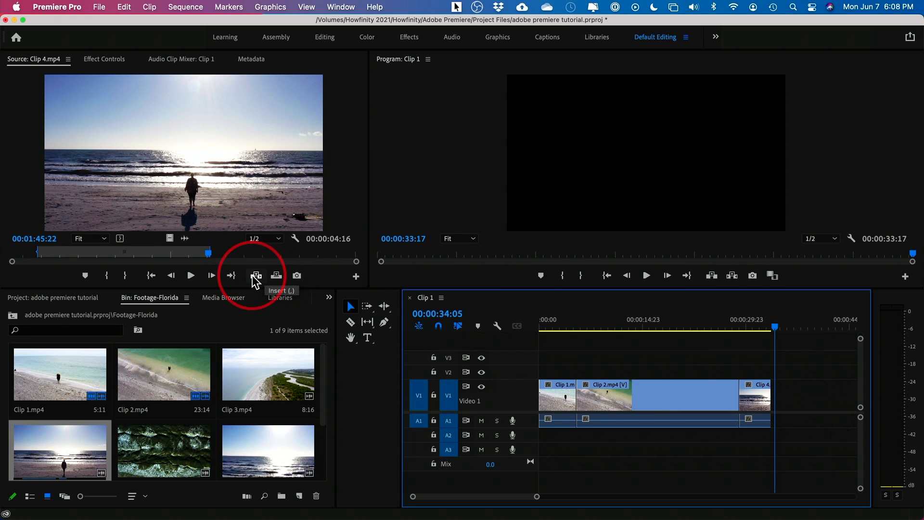
{"action": "left_click", "coordinate": [255, 278]}
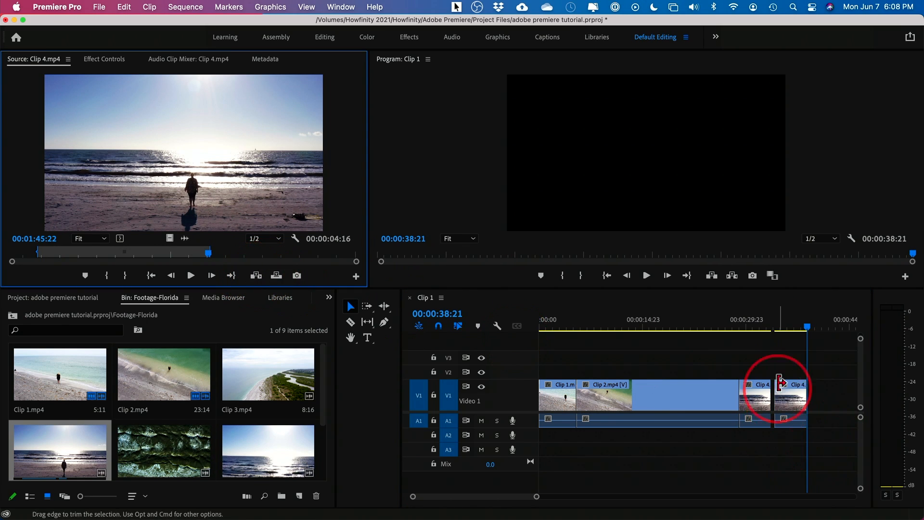
{"action": "left_click", "coordinate": [794, 402]}
{"action": "key", "text": "Delete"}
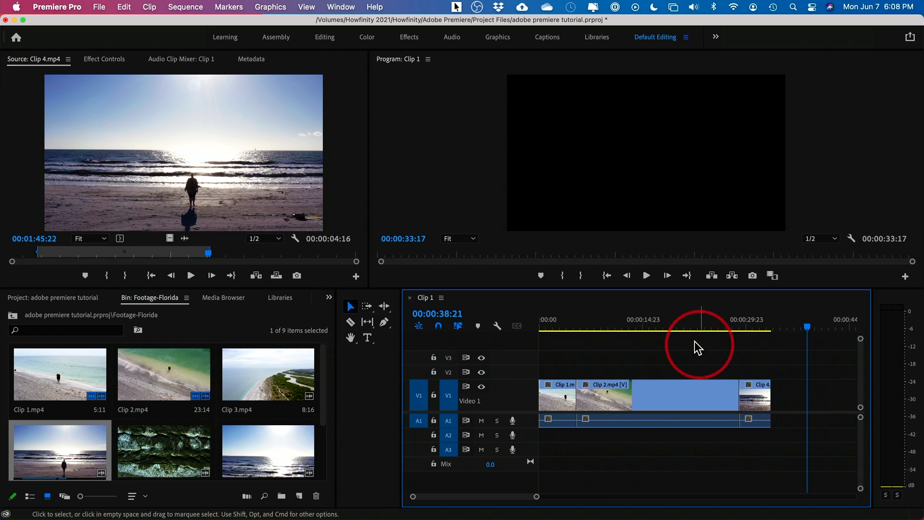
Overwrite part of Clip 2 at 00:00:19:20 with the marked part of Clip 4.mp4 and scrub to 00:00:22:20 to check it.
{"action": "left_click", "coordinate": [676, 329]}
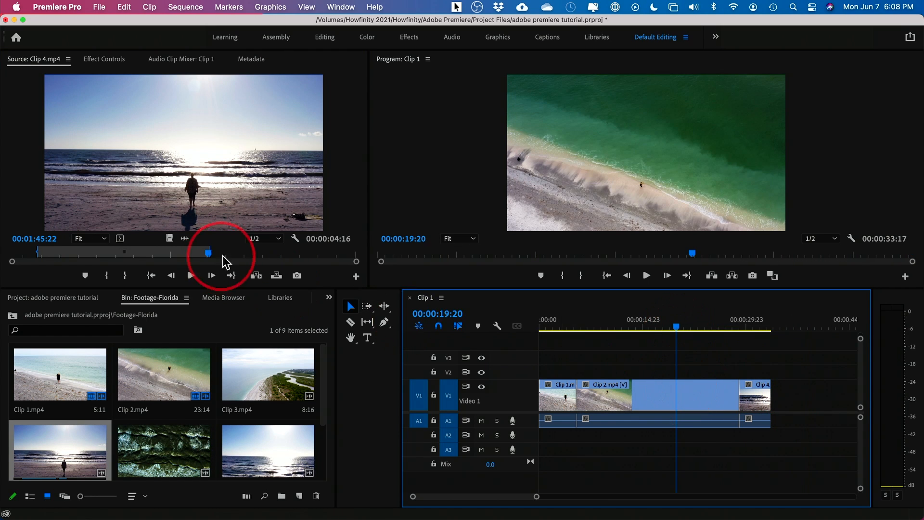
{"action": "left_click", "coordinate": [276, 275]}
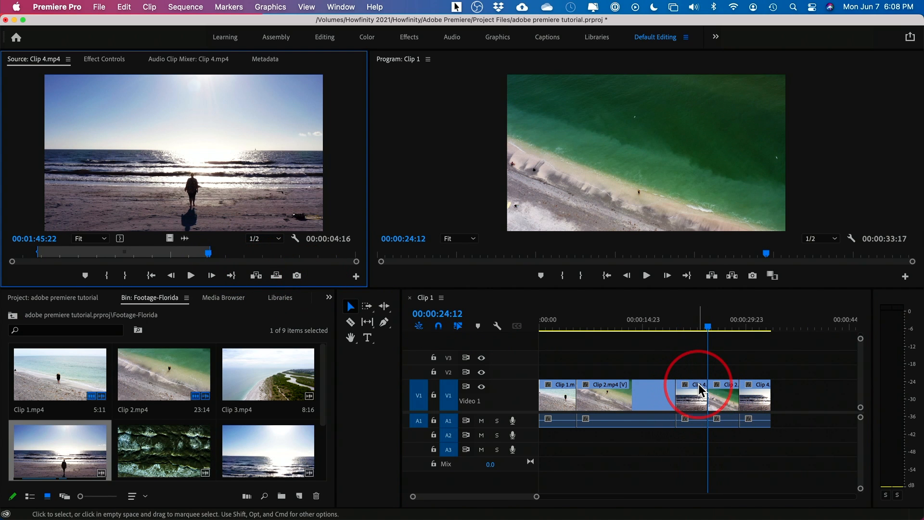
{"action": "mouse_move", "coordinate": [707, 329]}
{"action": "left_mouse_down"}
{"action": "mouse_move", "coordinate": [680, 329]}
{"action": "mouse_move", "coordinate": [697, 328]}
{"action": "left_mouse_up"}
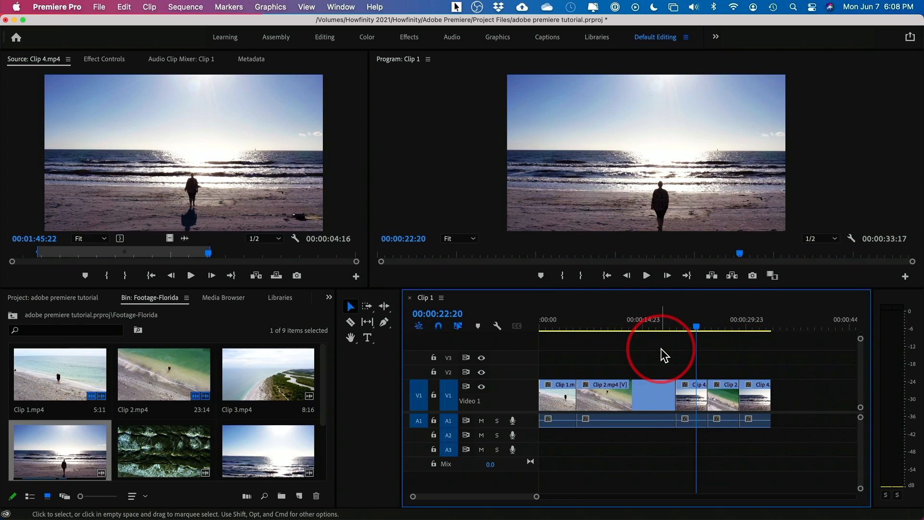
Undo the overwrite edit in the middle of Clip 2.
{"action": "left_click", "coordinate": [93, 9]}
{"action": "mouse_move", "coordinate": [121, 8]}
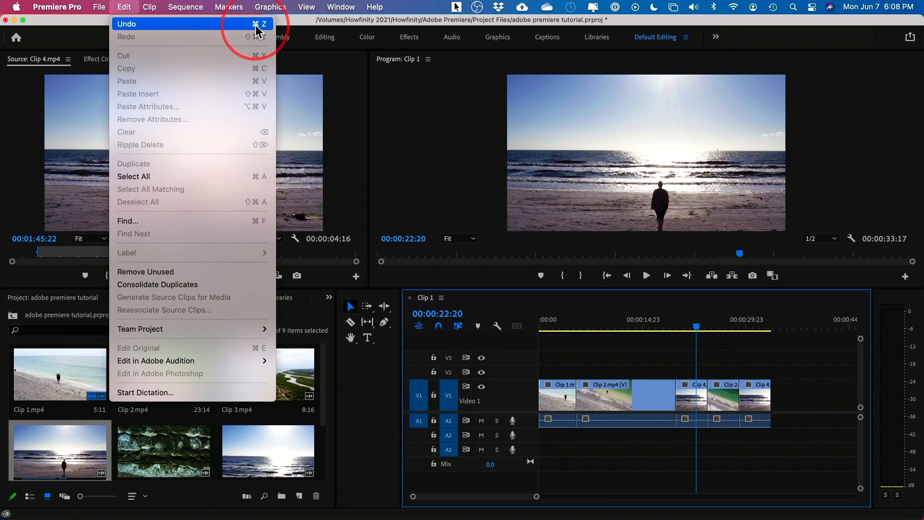
{"action": "left_click", "coordinate": [235, 31]}
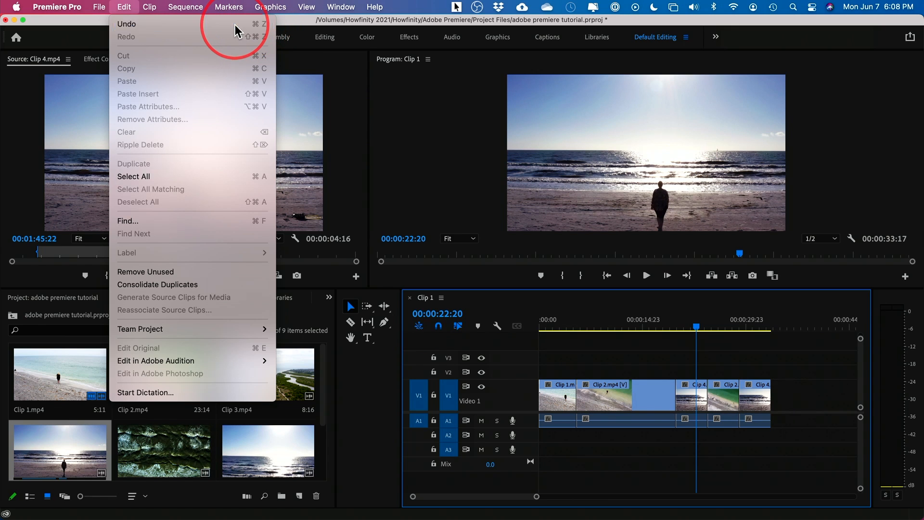
{"action": "left_click", "coordinate": [699, 414]}
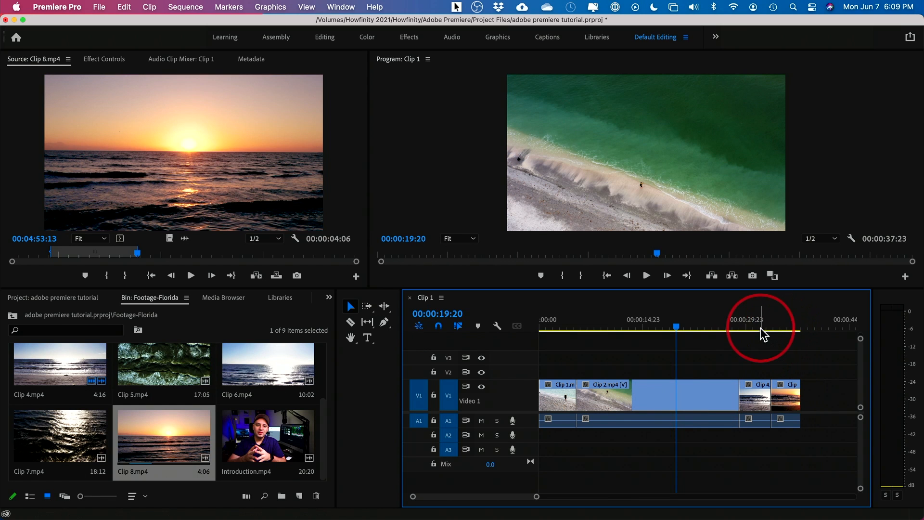
Review the sequence up to 00:00:30:09, try moving Clip 4 over Clip 1 at the start of V1, and undo the moves.
{"action": "left_click_drag", "start_coordinate": [776, 328], "coordinate": [553, 349]}
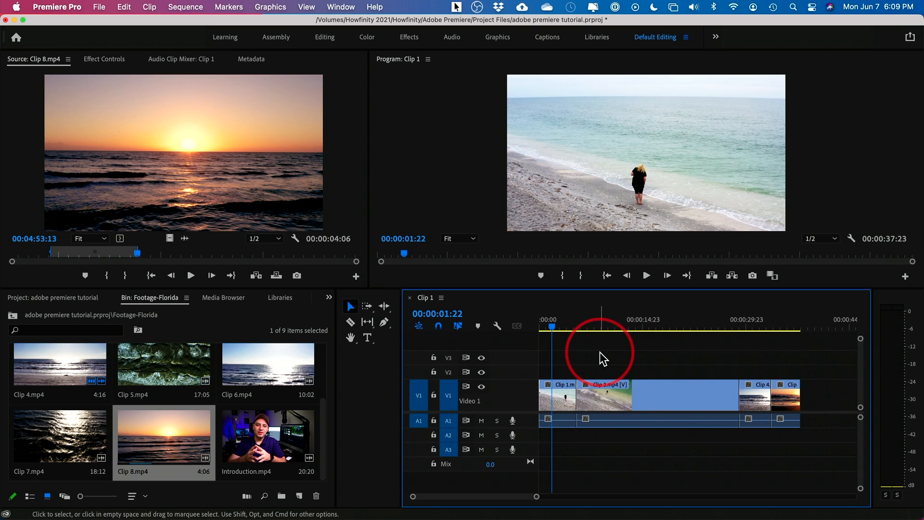
{"action": "left_click_drag", "start_coordinate": [748, 320], "coordinate": [760, 372]}
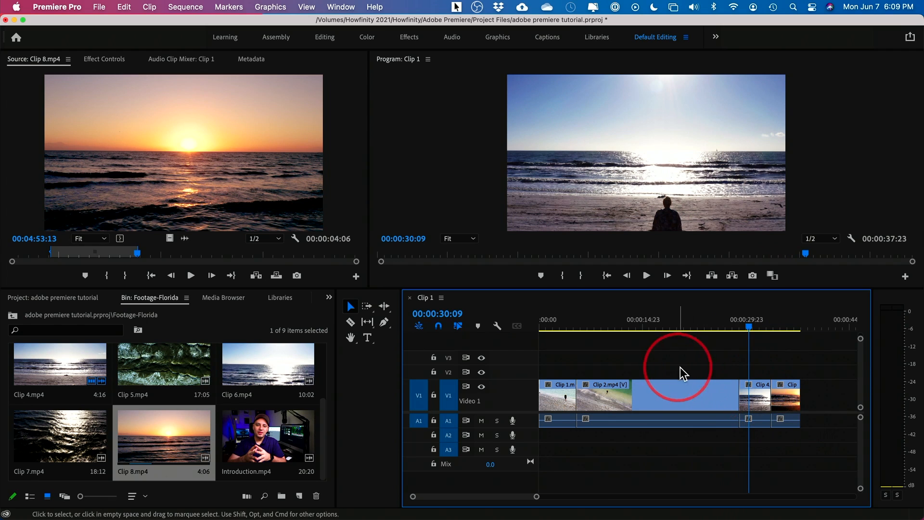
{"action": "left_click", "coordinate": [759, 388]}
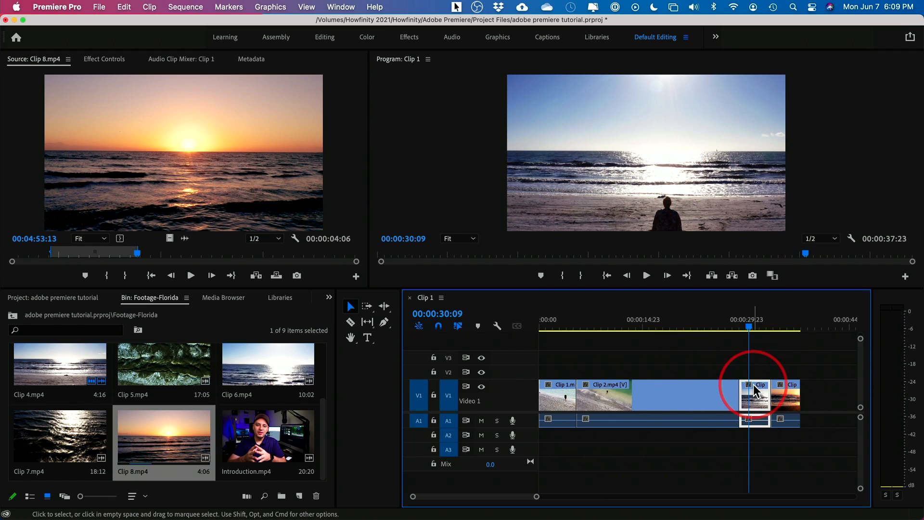
{"action": "left_click_drag", "start_coordinate": [753, 386], "coordinate": [503, 396]}
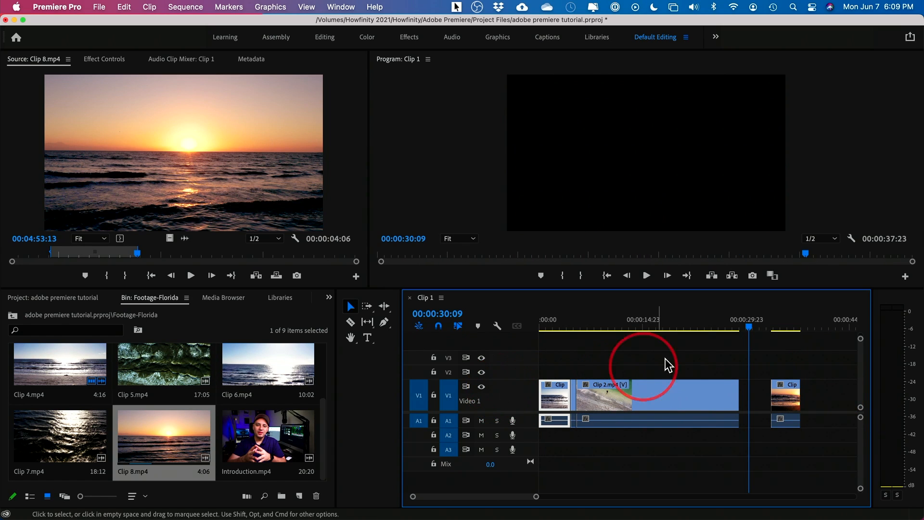
{"action": "key", "text": "super+z"}
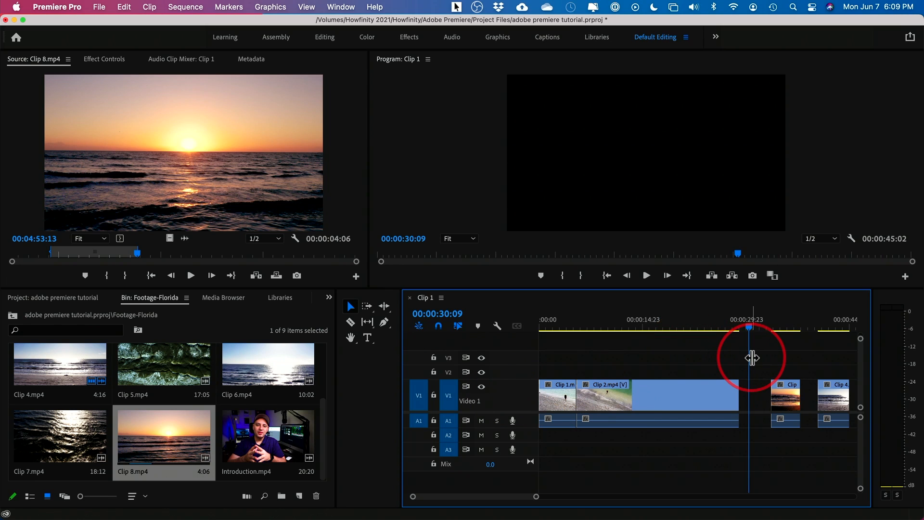
{"action": "key", "text": "super+z"}
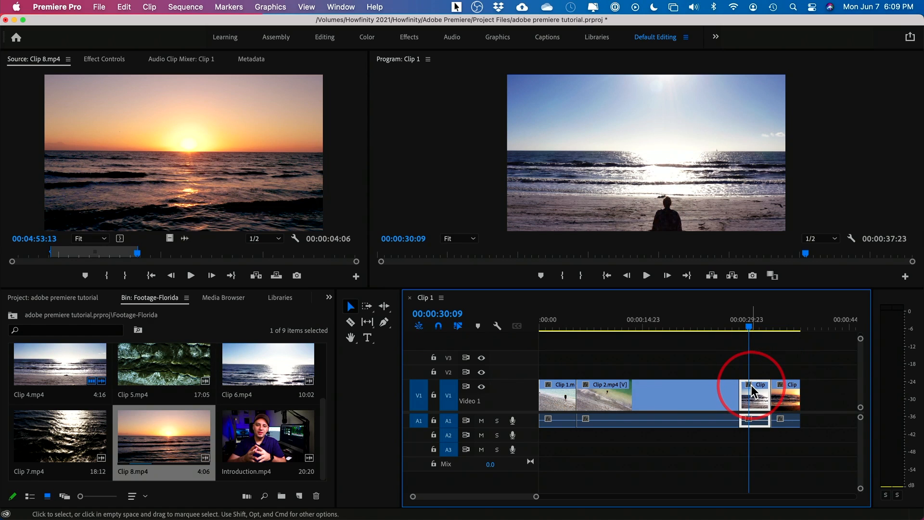
Swap Clip 4 and Clip 8 on V1 so Clip 8 directly follows Clip 2, and scrub to 00:00:36:23.
{"action": "left_click_drag", "start_coordinate": [753, 392], "coordinate": [828, 388]}
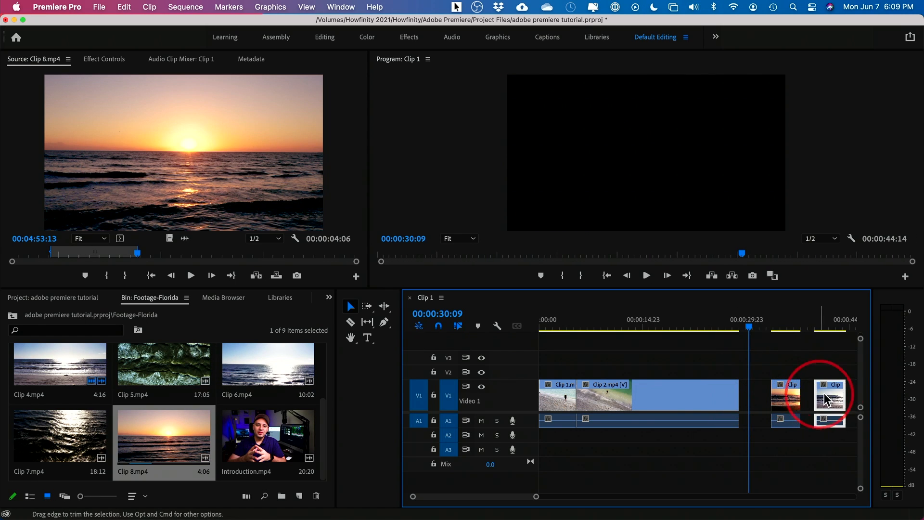
{"action": "left_click_drag", "start_coordinate": [719, 330], "coordinate": [782, 332]}
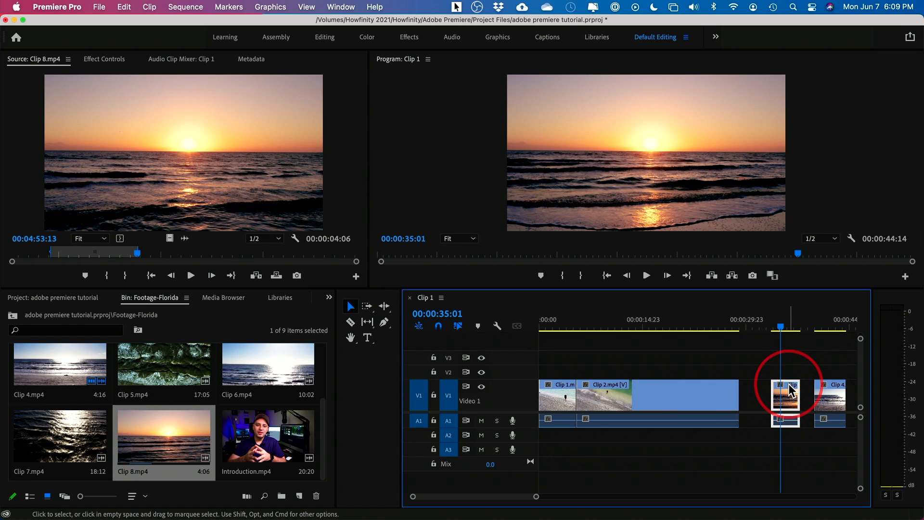
{"action": "left_click_drag", "start_coordinate": [789, 391], "coordinate": [756, 390]}
{"action": "left_click_drag", "start_coordinate": [794, 389], "coordinate": [780, 390]}
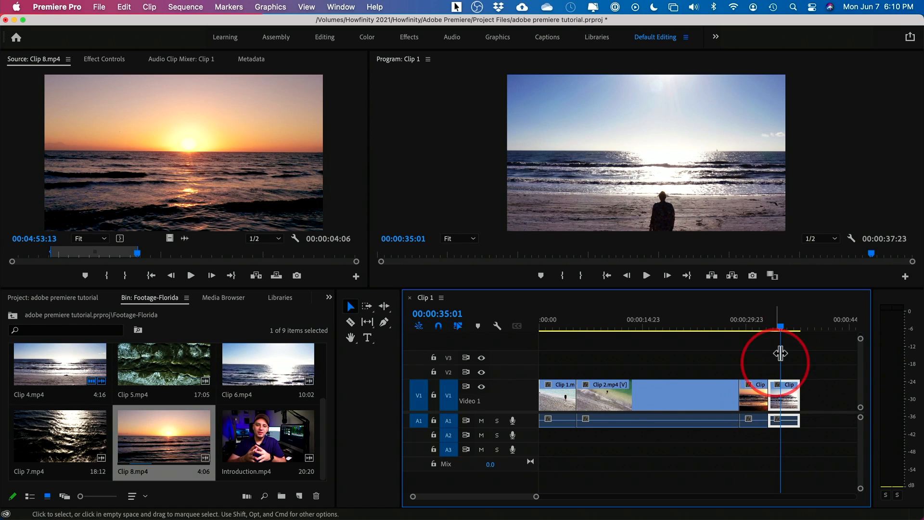
{"action": "mouse_move", "coordinate": [781, 326]}
{"action": "left_mouse_down"}
{"action": "mouse_move", "coordinate": [731, 326]}
{"action": "mouse_move", "coordinate": [794, 332]}
{"action": "left_mouse_up"}
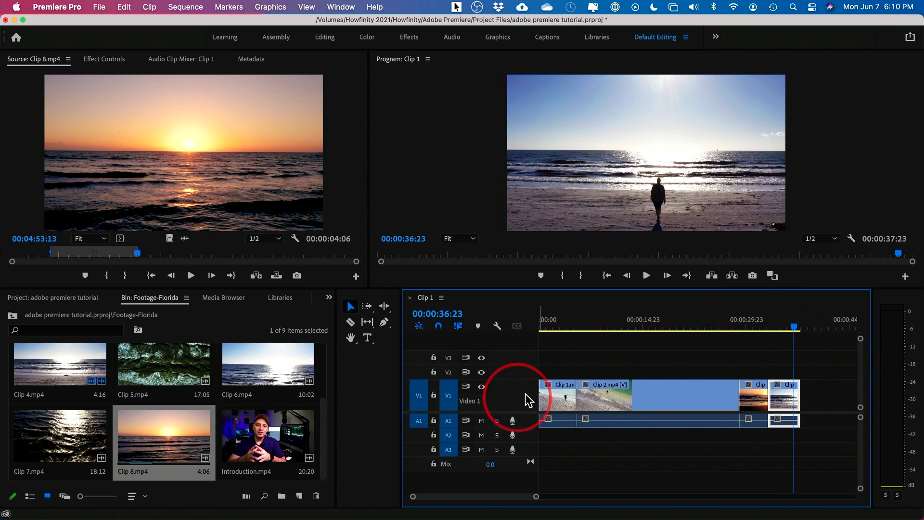
Try moving Clip 4 from the end of the sequence onto Clip 1 and undo the move.
{"action": "left_click_drag", "start_coordinate": [785, 385], "coordinate": [529, 394]}
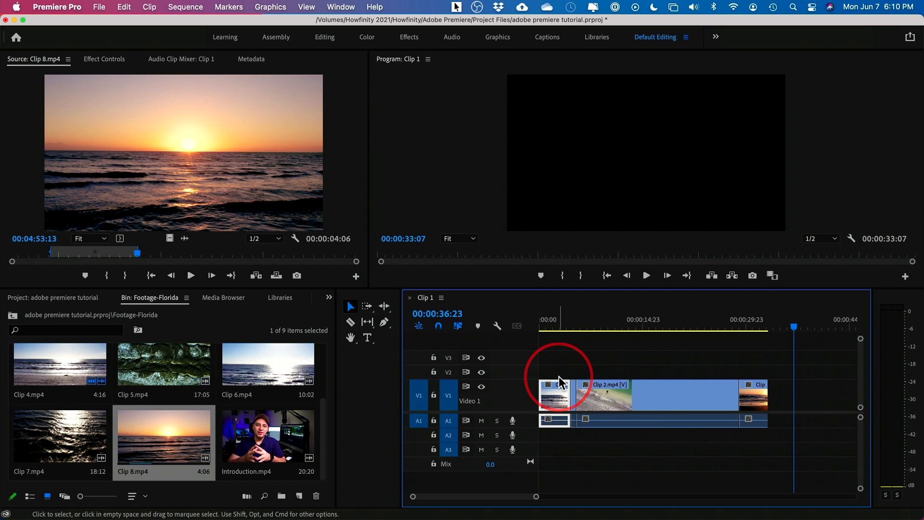
{"action": "key", "text": "super+z"}
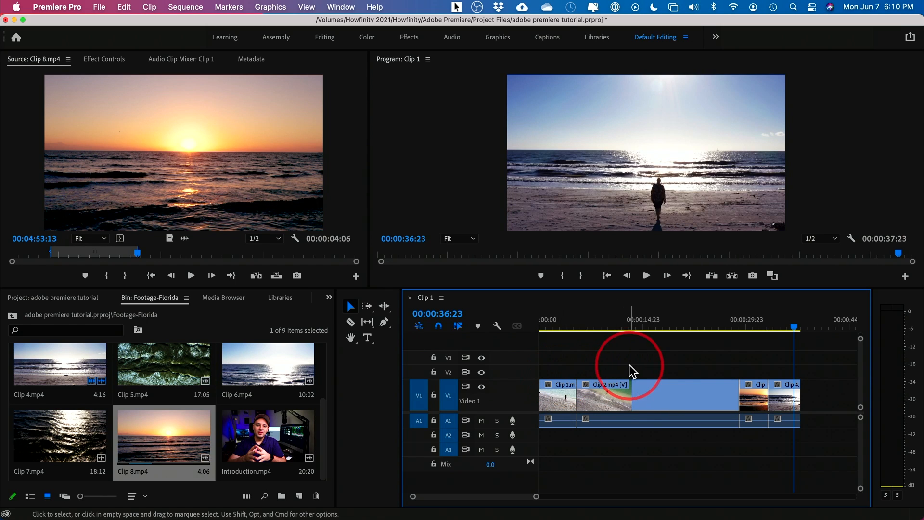
Shift all four clips together about 8 seconds later to leave a gap at the start of V1, and deselect them.
{"action": "left_click_drag", "start_coordinate": [781, 360], "coordinate": [550, 439]}
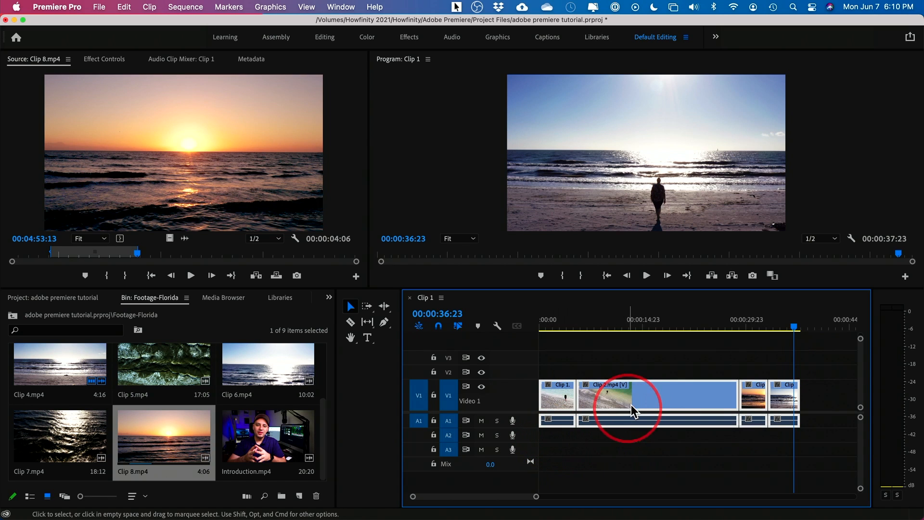
{"action": "left_click_drag", "start_coordinate": [640, 401], "coordinate": [693, 400]}
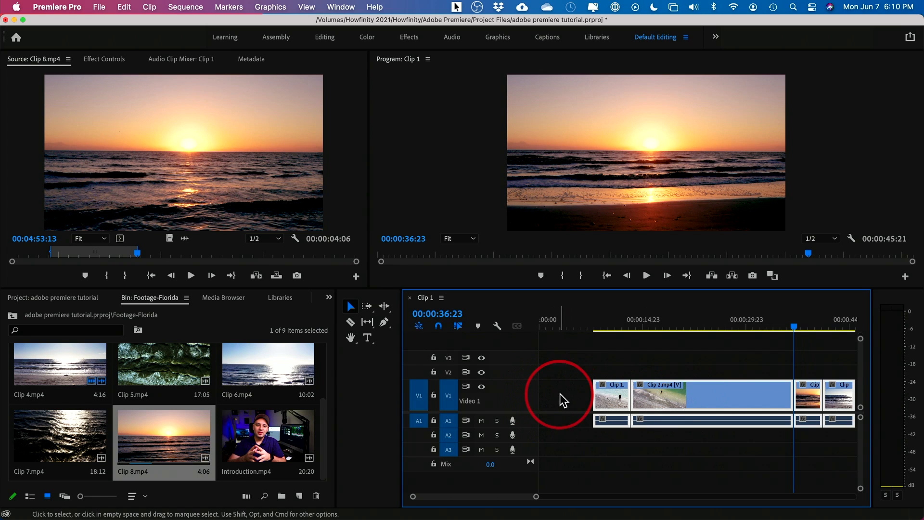
{"action": "left_click", "coordinate": [833, 365]}
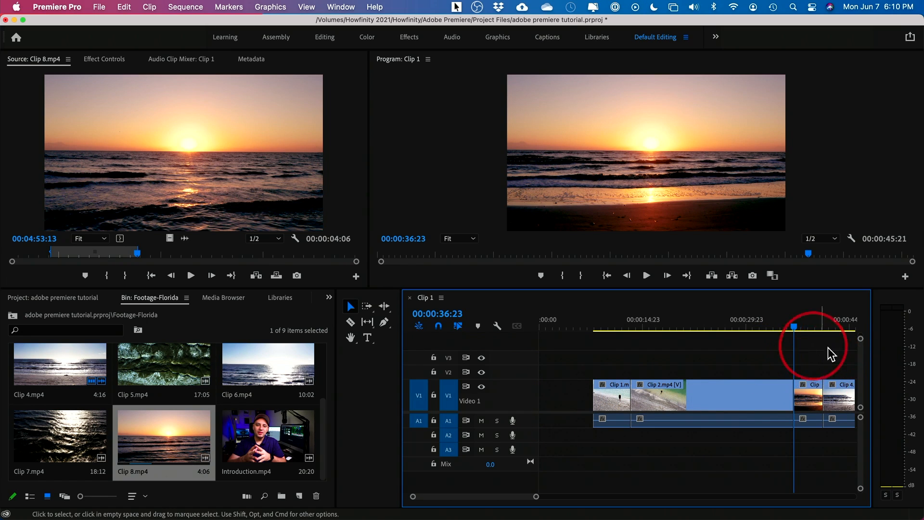
Move Clip 4 from the end of V1 to the start and shift Clips 1, 2 and 8 together directly behind it.
{"action": "left_click", "coordinate": [839, 386]}
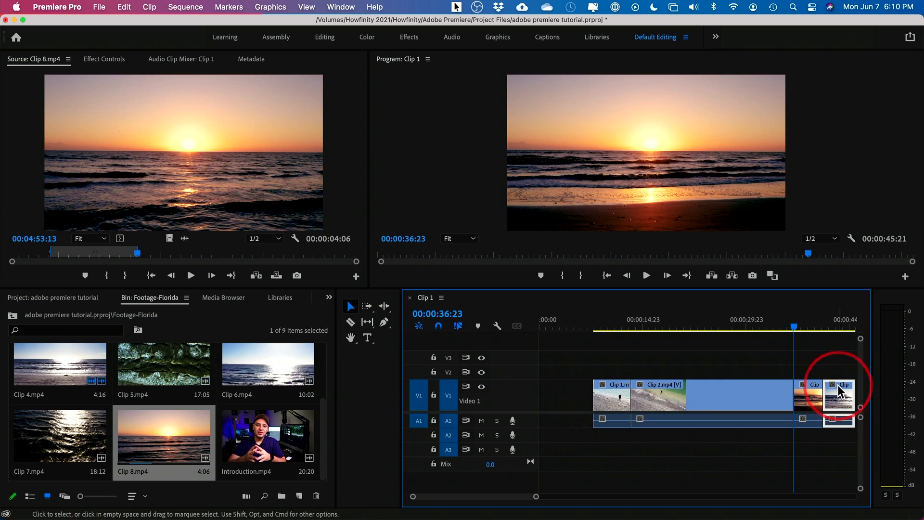
{"action": "left_click_drag", "start_coordinate": [842, 385], "coordinate": [536, 397]}
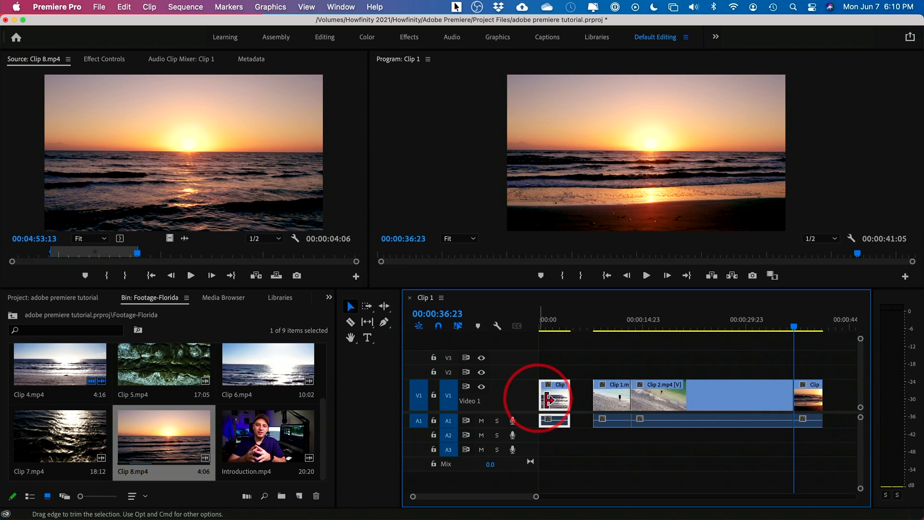
{"action": "left_click_drag", "start_coordinate": [591, 355], "coordinate": [804, 433]}
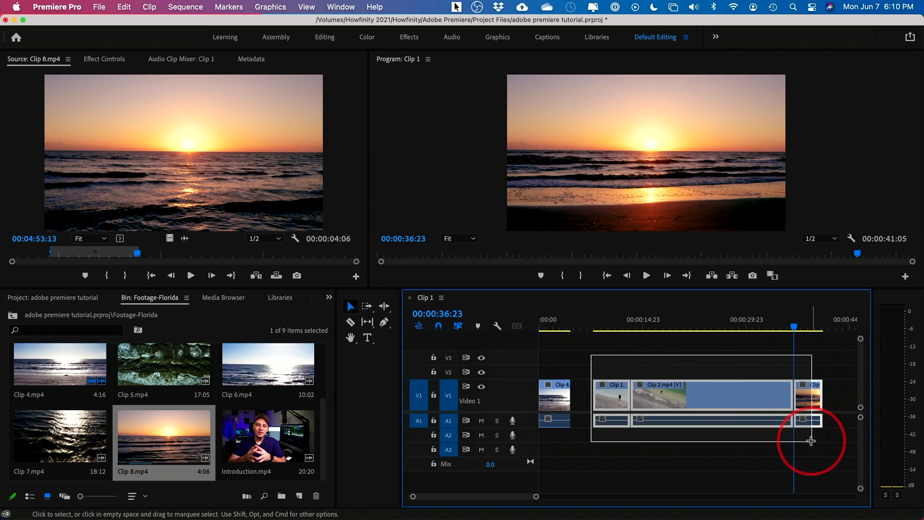
{"action": "left_click_drag", "start_coordinate": [729, 384], "coordinate": [711, 391]}
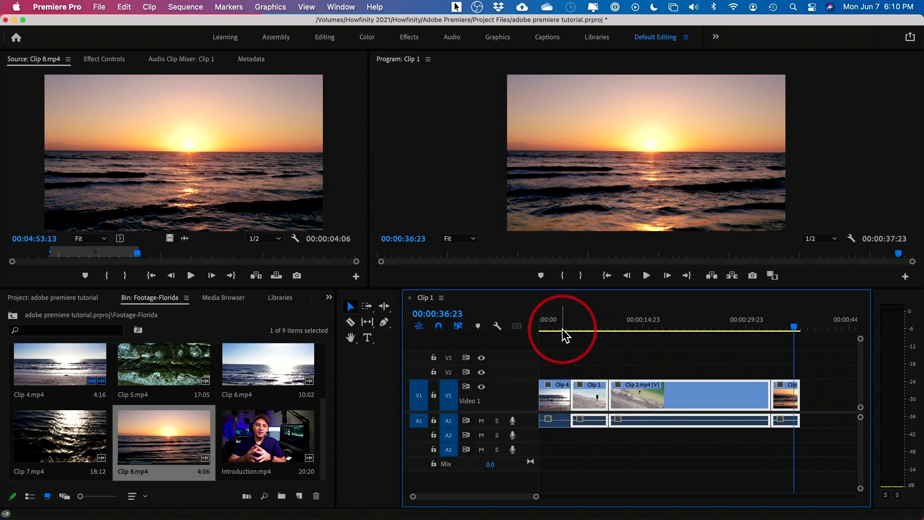
Try moving Clips 4 and 1 together behind Clip 8 and shifting everything to the start of V1, and undo the rearrangement.
{"action": "left_click_drag", "start_coordinate": [550, 363], "coordinate": [604, 436]}
{"action": "scroll", "coordinate": [600, 422], "scroll_direction": "right", "scroll_amount": 2}
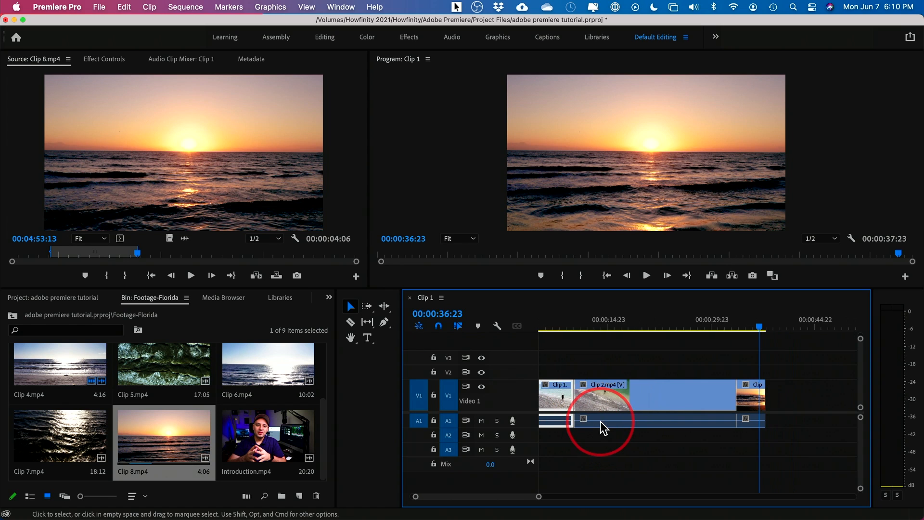
{"action": "scroll", "coordinate": [559, 404], "scroll_direction": "left", "scroll_amount": 2}
{"action": "left_click_drag", "start_coordinate": [550, 394], "coordinate": [810, 401]}
{"action": "left_click_drag", "start_coordinate": [697, 354], "coordinate": [866, 430]}
{"action": "scroll", "coordinate": [679, 415], "scroll_direction": "left", "scroll_amount": 4}
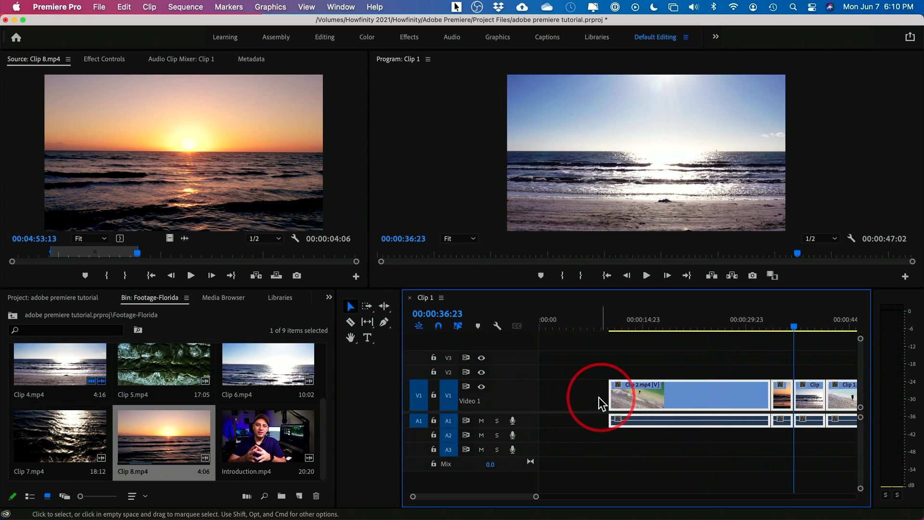
{"action": "left_click_drag", "start_coordinate": [681, 407], "coordinate": [523, 404]}
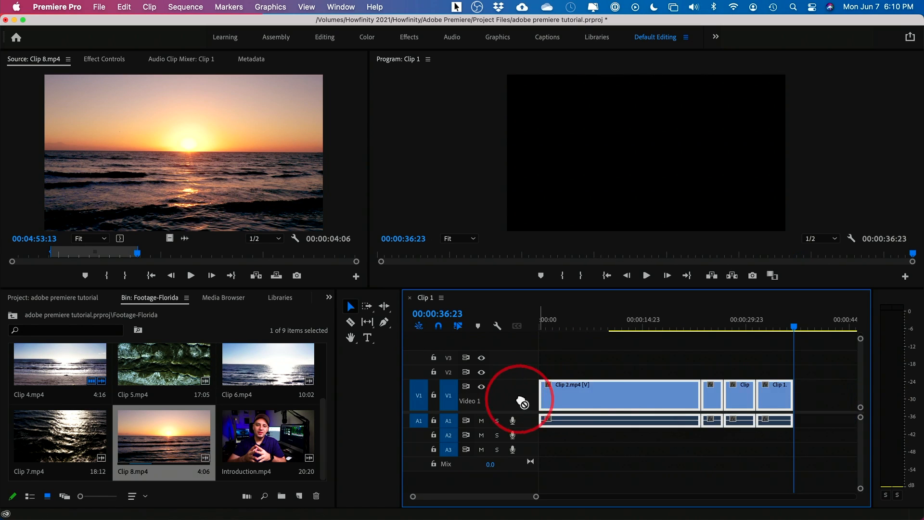
{"action": "left_click", "coordinate": [607, 361]}
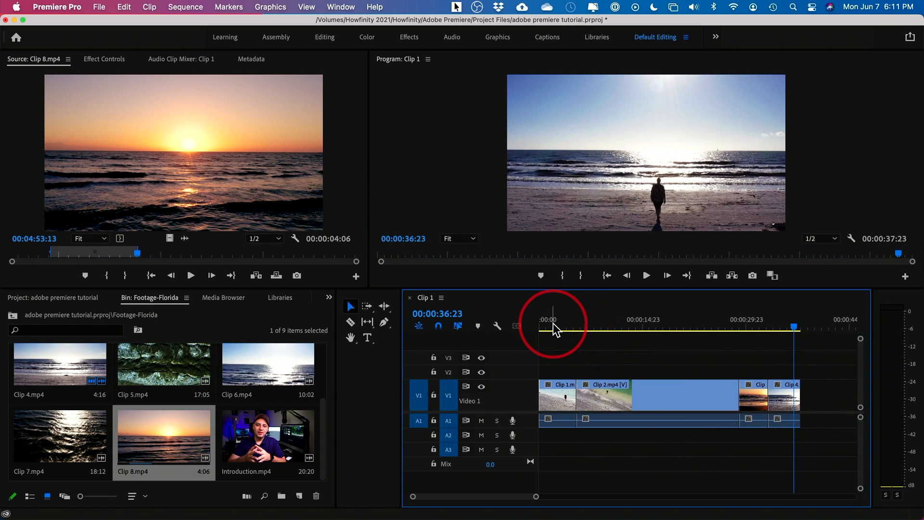
Scrub to 00:00:29:23, try a plain delete of Clip 8 on V1, and undo the deletion.
{"action": "left_click_drag", "start_coordinate": [553, 323], "coordinate": [747, 342]}
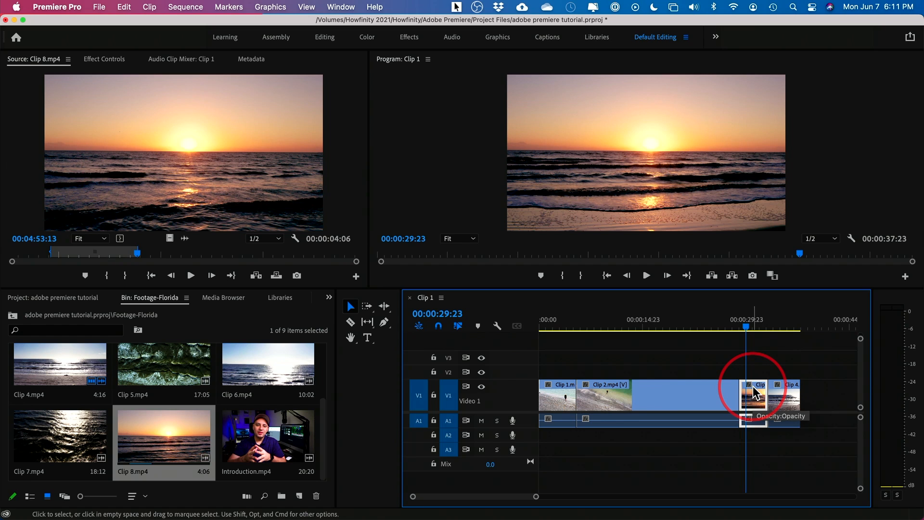
{"action": "key", "text": "Delete"}
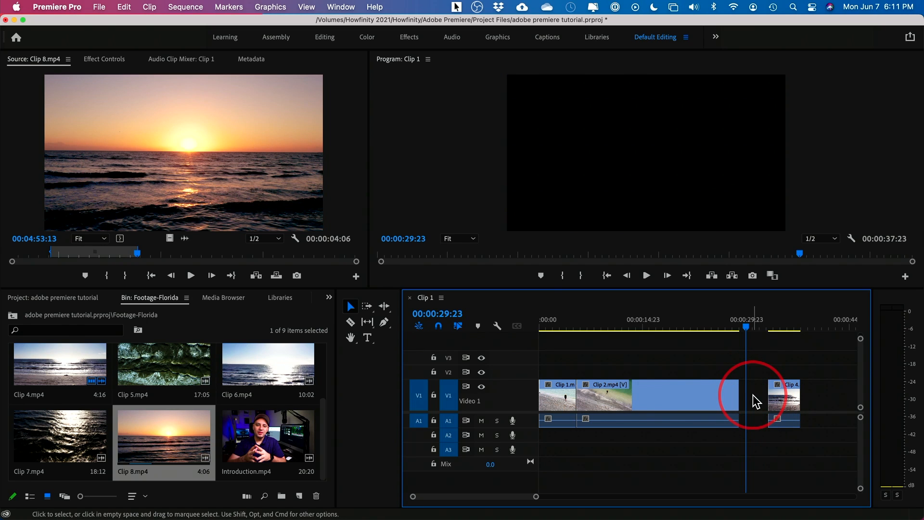
{"action": "left_click", "coordinate": [115, 6]}
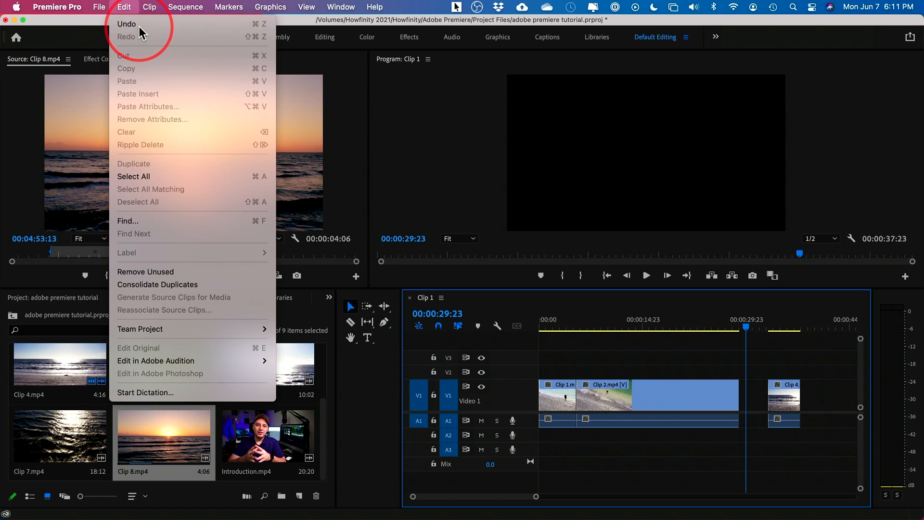
{"action": "left_click", "coordinate": [135, 16]}
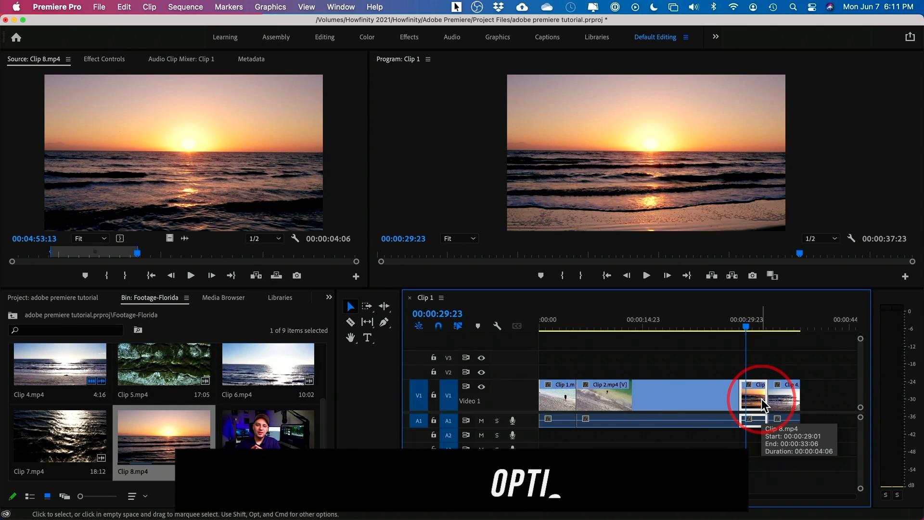
Ripple delete Clip 8 on V1 so Clip 4 directly follows Clip 2, and scrub across the cut.
{"action": "key", "text": "alt+Delete"}
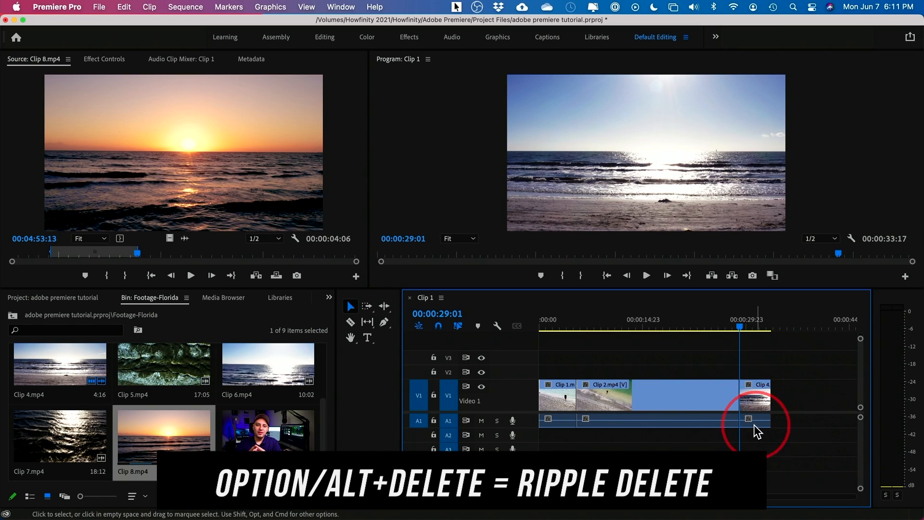
{"action": "left_click_drag", "start_coordinate": [736, 319], "coordinate": [764, 322]}
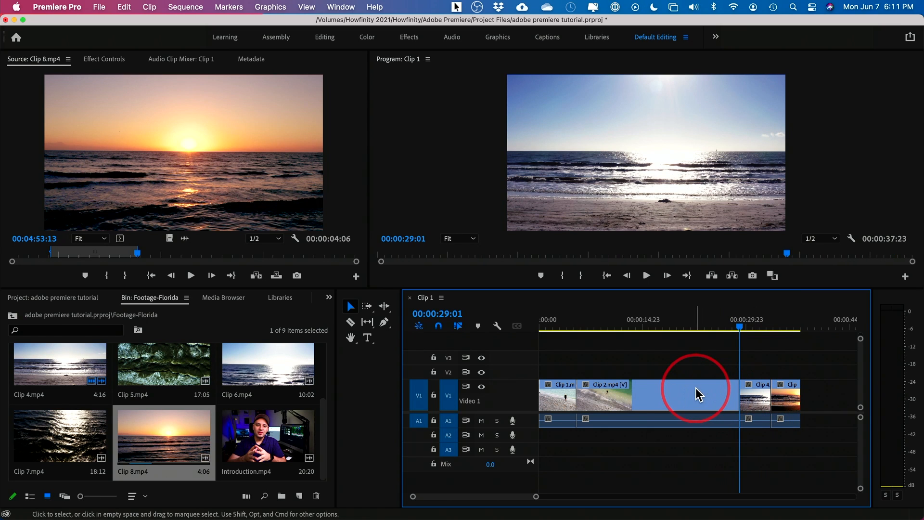
Review Clip 2, shorten its end on V1 and trim its start to 00:00:09:21.
{"action": "left_click_drag", "start_coordinate": [563, 320], "coordinate": [671, 347]}
{"action": "left_click", "coordinate": [681, 397]}
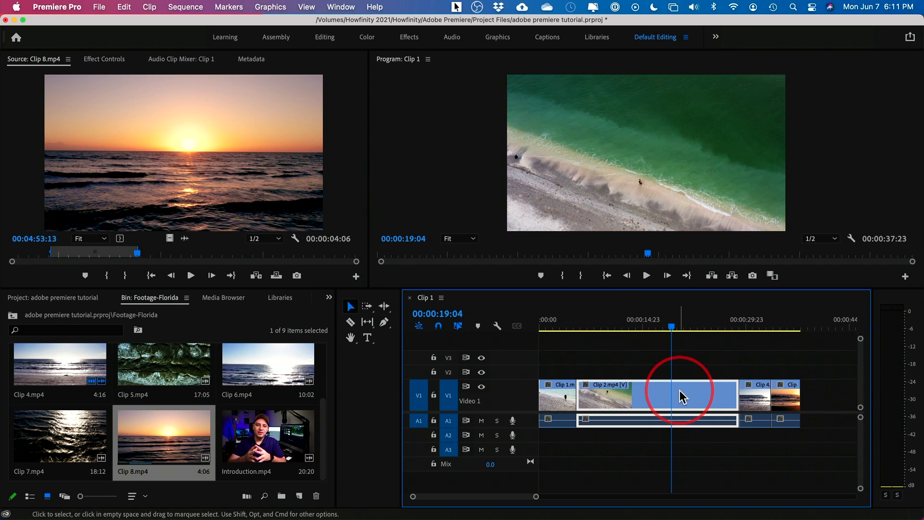
{"action": "mouse_move", "coordinate": [707, 336]}
{"action": "left_mouse_down"}
{"action": "mouse_move", "coordinate": [721, 332]}
{"action": "mouse_move", "coordinate": [703, 337]}
{"action": "left_mouse_up"}
{"action": "left_click_drag", "start_coordinate": [731, 390], "coordinate": [683, 389]}
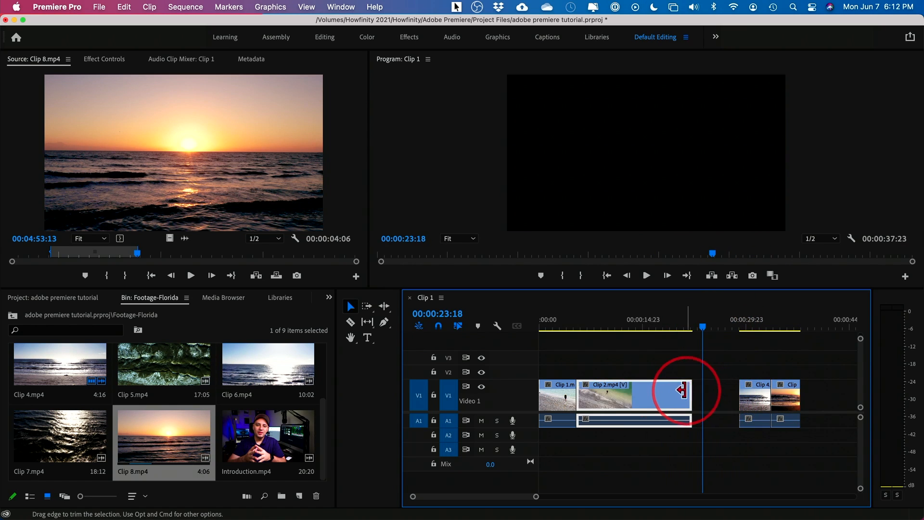
{"action": "left_click_drag", "start_coordinate": [584, 329], "coordinate": [607, 329]}
{"action": "left_click_drag", "start_coordinate": [580, 392], "coordinate": [610, 392]}
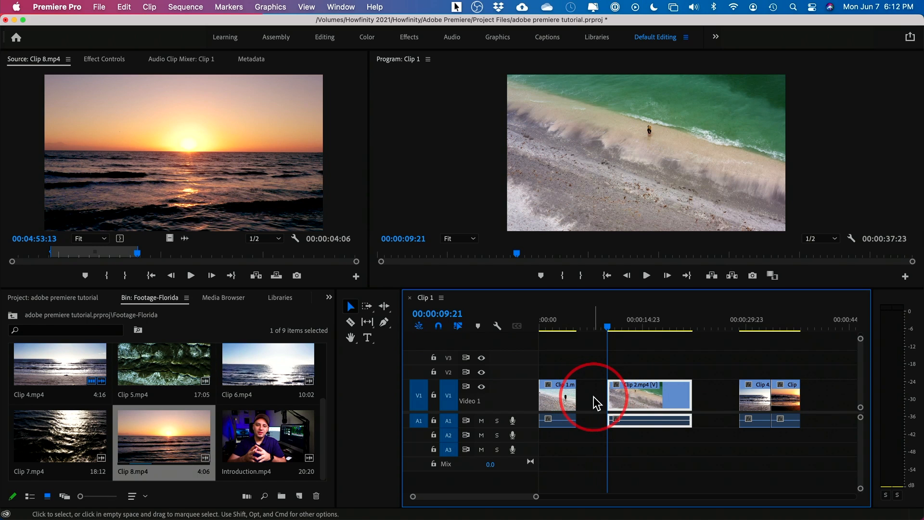
Close the gap between Clip 1 and Clip 2, and move Clips 4 and 8 together directly behind Clip 2.
{"action": "left_click", "coordinate": [592, 402]}
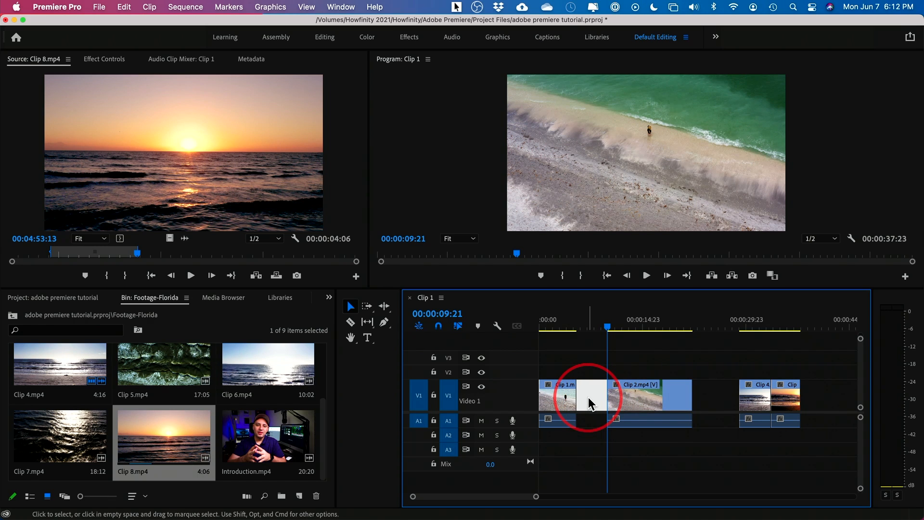
{"action": "key", "text": "Delete"}
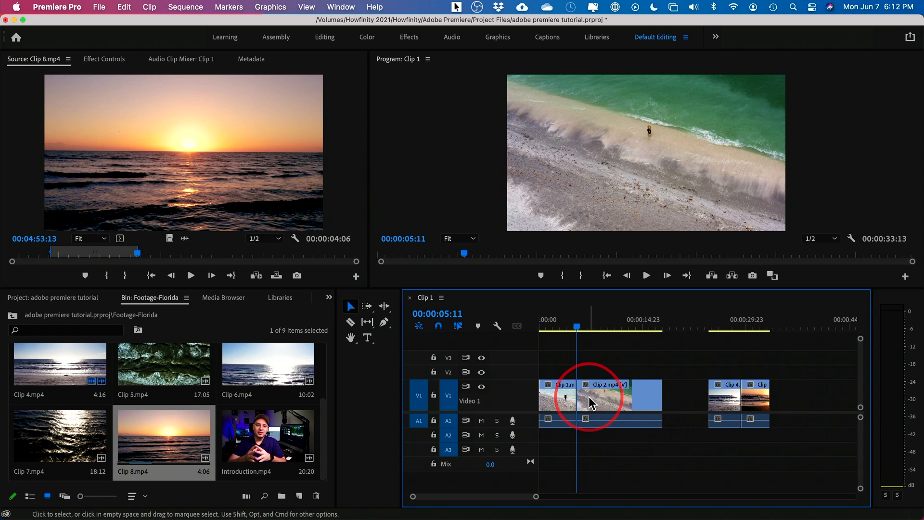
{"action": "left_click_drag", "start_coordinate": [589, 398], "coordinate": [622, 386]}
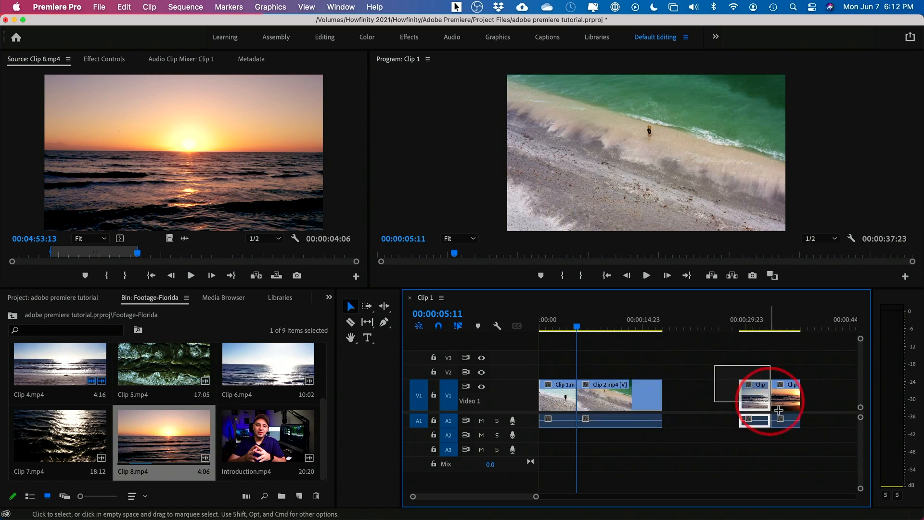
{"action": "left_click_drag", "start_coordinate": [758, 400], "coordinate": [678, 400]}
Scrub through Clip 2 and split it at 00:00:10:19 with the Razor Tool.
{"action": "left_click_drag", "start_coordinate": [578, 326], "coordinate": [628, 333]}
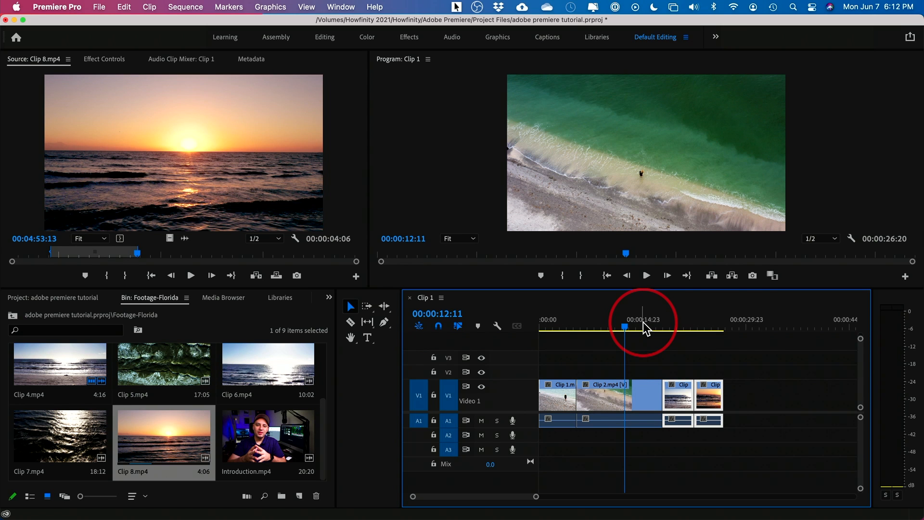
{"action": "left_click_drag", "start_coordinate": [640, 331], "coordinate": [614, 330]}
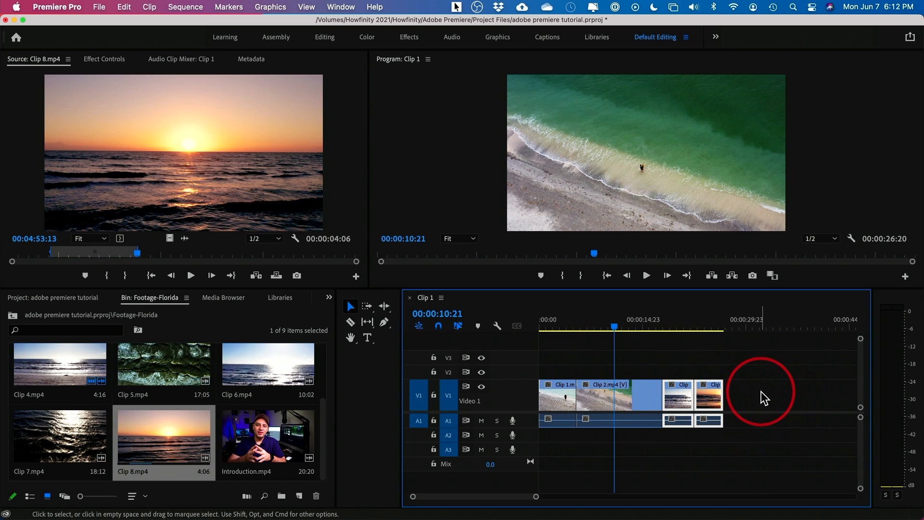
{"action": "mouse_move", "coordinate": [630, 399]}
{"action": "left_mouse_down"}
{"action": "mouse_move", "coordinate": [676, 390]}
{"action": "mouse_move", "coordinate": [618, 392]}
{"action": "left_mouse_up"}
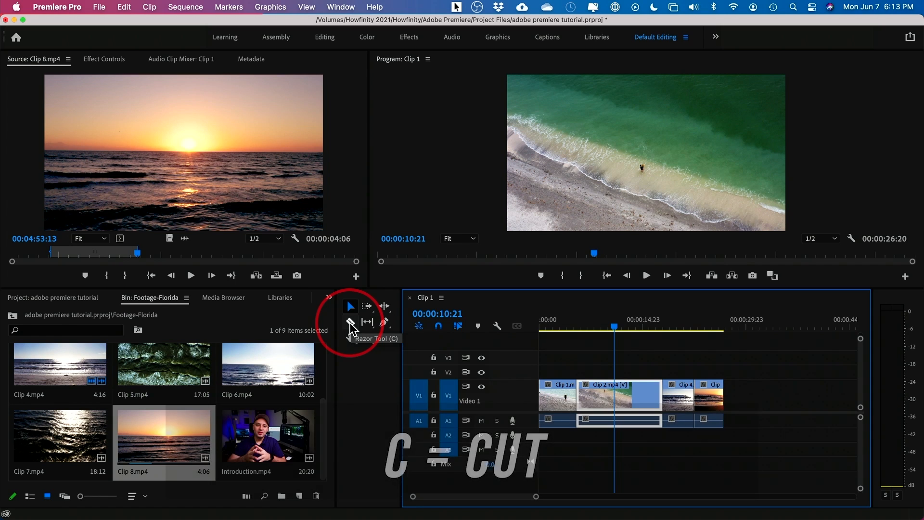
{"action": "left_click", "coordinate": [350, 324]}
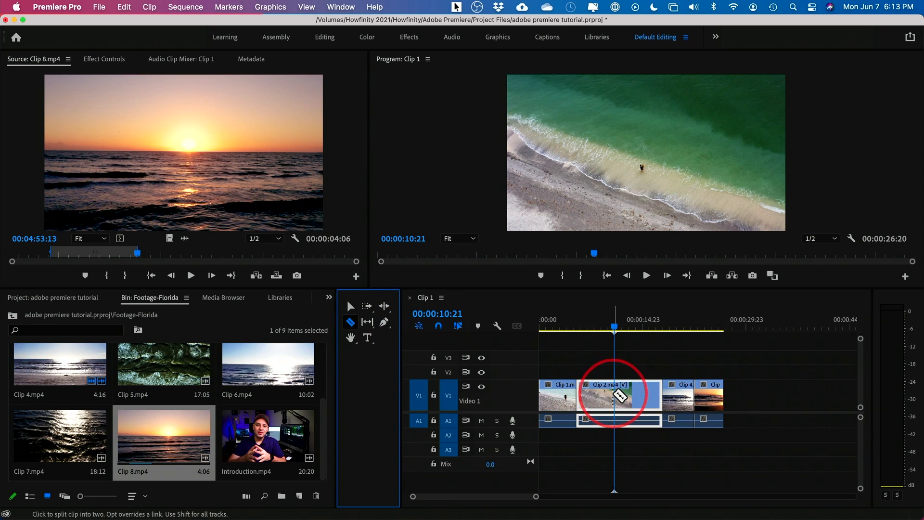
{"action": "mouse_move", "coordinate": [609, 327]}
{"action": "left_mouse_down"}
{"action": "mouse_move", "coordinate": [595, 326]}
{"action": "mouse_move", "coordinate": [633, 330]}
{"action": "mouse_move", "coordinate": [613, 330]}
{"action": "left_mouse_up"}
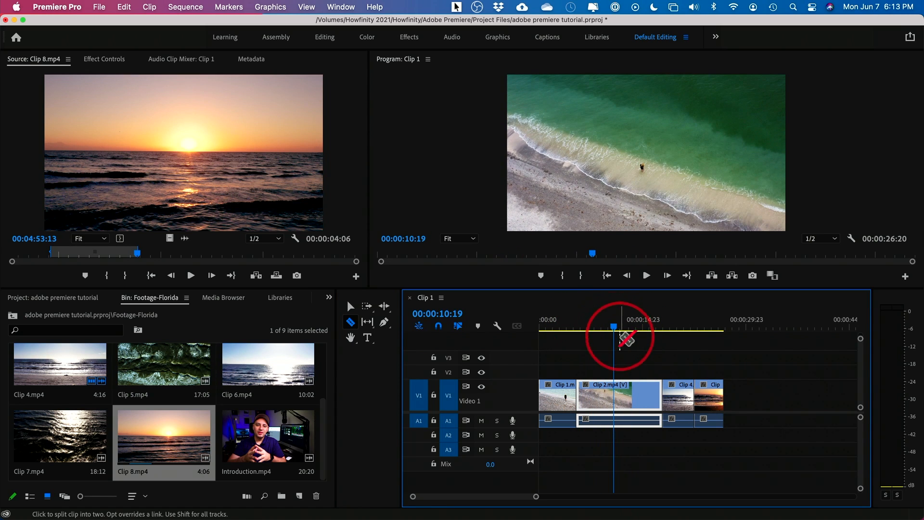
{"action": "left_click", "coordinate": [617, 394]}
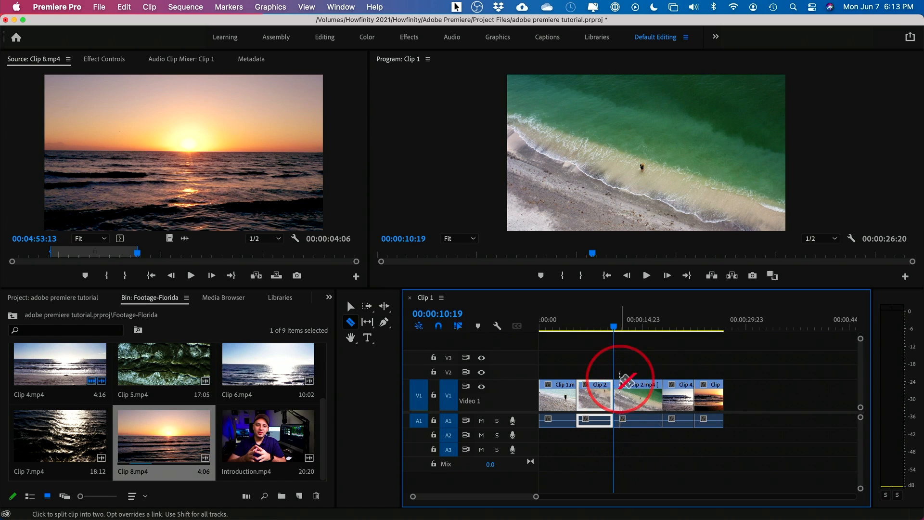
Move the second part of Clip 2 behind Clip 8 with the Selection Tool, close the gap it left, and scrub to 00:00:23:02.
{"action": "left_click", "coordinate": [351, 308]}
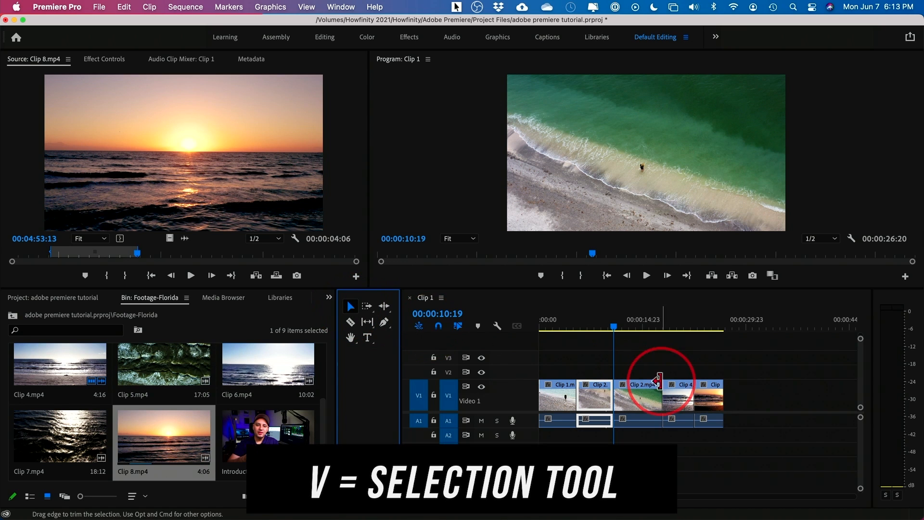
{"action": "left_click", "coordinate": [633, 386]}
{"action": "left_click_drag", "start_coordinate": [632, 386], "coordinate": [737, 392]}
{"action": "left_click_drag", "start_coordinate": [657, 360], "coordinate": [654, 398]}
{"action": "left_click_drag", "start_coordinate": [608, 323], "coordinate": [700, 331]}
{"action": "left_click", "coordinate": [660, 369]}
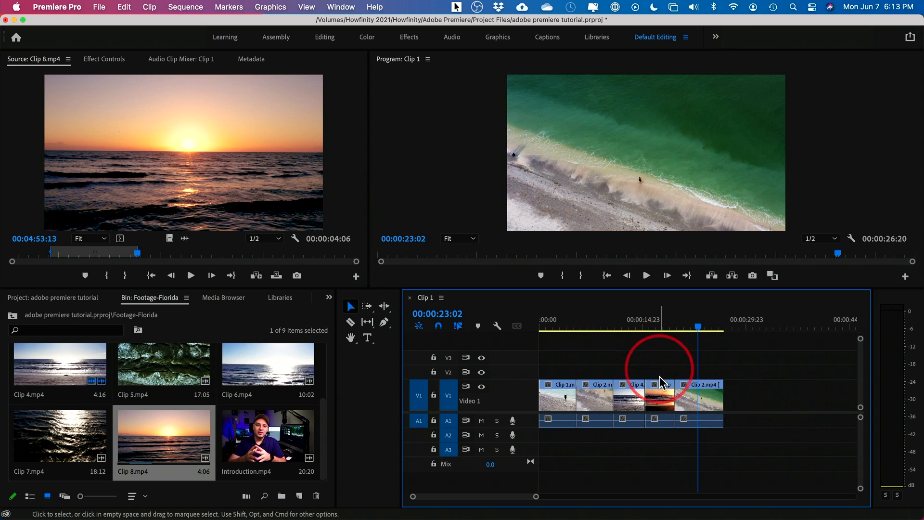
Place the second part of Clip 2 between Clip 4 and Clip 8, and scrub to the end of the sequence.
{"action": "mouse_move", "coordinate": [683, 384]}
{"action": "left_mouse_down"}
{"action": "mouse_move", "coordinate": [756, 391]}
{"action": "mouse_move", "coordinate": [677, 394]}
{"action": "left_mouse_up"}
{"action": "left_click_drag", "start_coordinate": [616, 327], "coordinate": [727, 338]}
{"action": "left_click", "coordinate": [647, 356]}
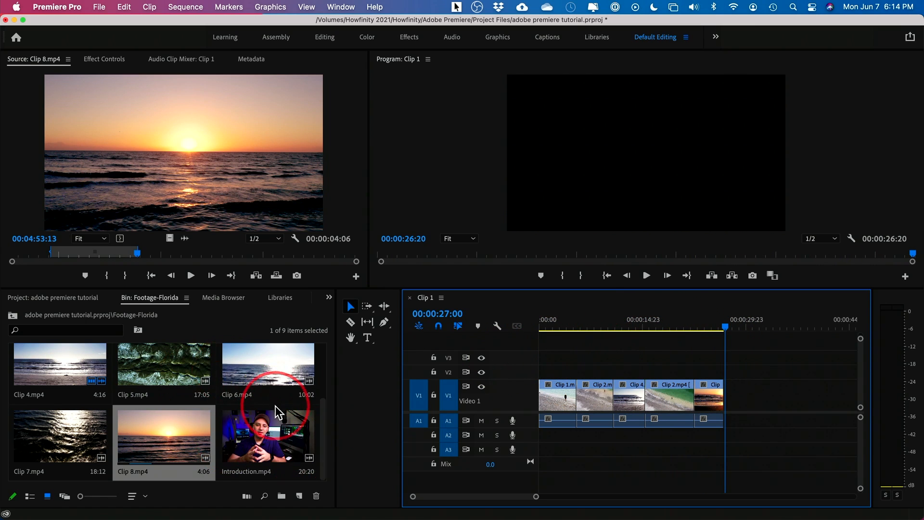
Add Introduction.mp4 from the Footage-Florida bin to V1 directly after Clip 8.
{"action": "left_click", "coordinate": [256, 441]}
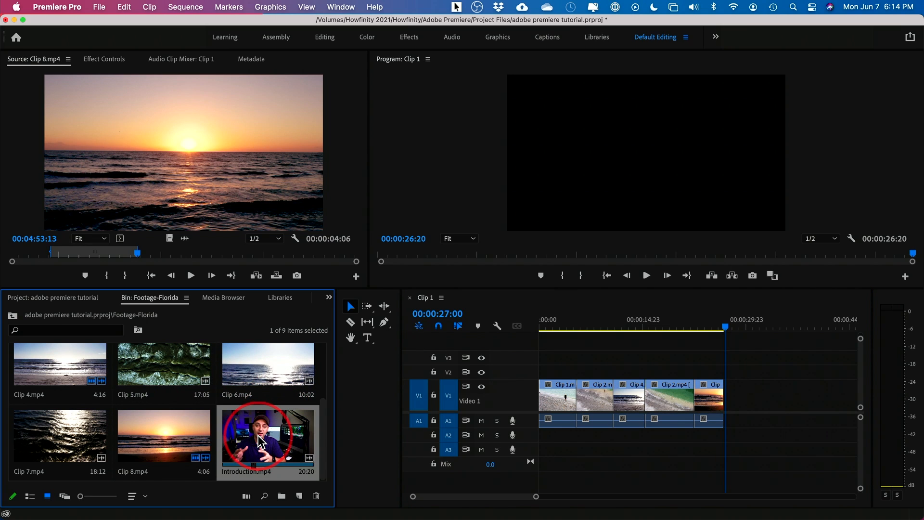
{"action": "left_click_drag", "start_coordinate": [256, 441], "coordinate": [730, 395]}
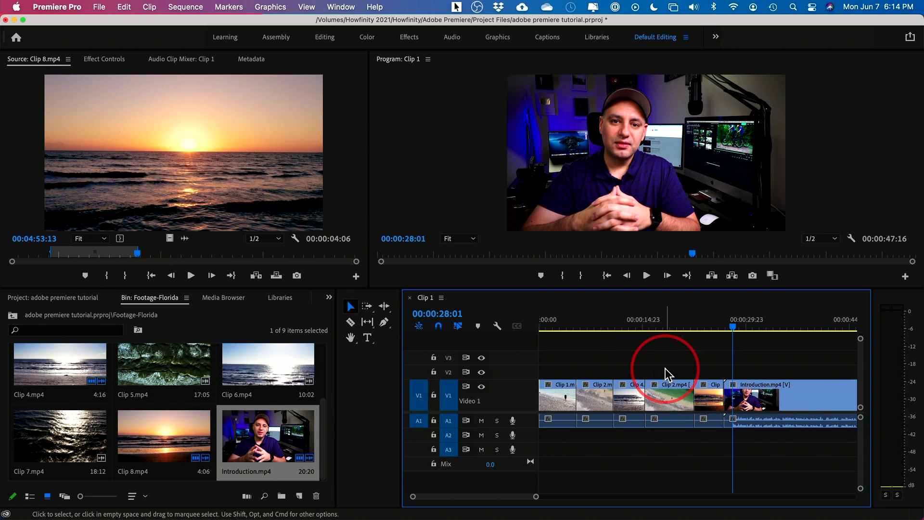
{"action": "left_click_drag", "start_coordinate": [264, 436], "coordinate": [717, 392]}
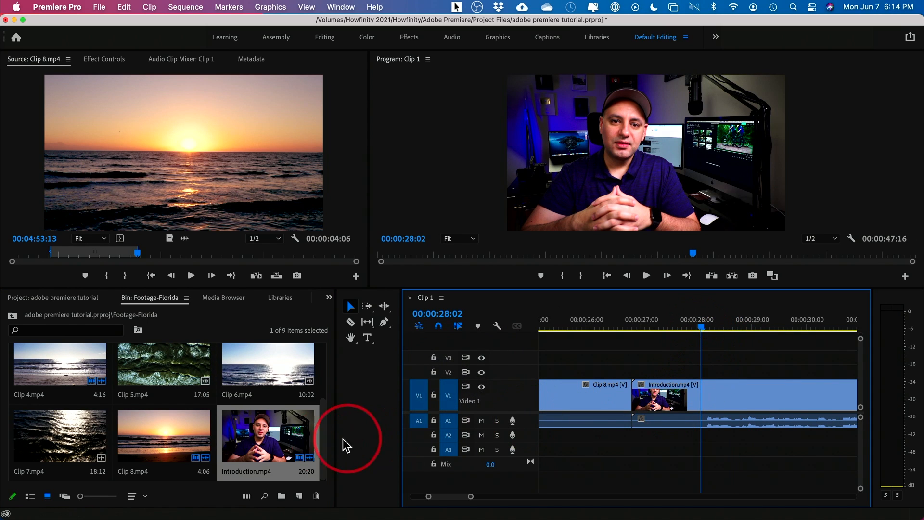
Split the Introduction clip with the Razor Tool at 00:00:28:04, where the speech begins.
{"action": "mouse_move", "coordinate": [700, 327]}
{"action": "left_mouse_down"}
{"action": "mouse_move", "coordinate": [640, 327]}
{"action": "mouse_move", "coordinate": [736, 326]}
{"action": "mouse_move", "coordinate": [707, 332]}
{"action": "left_mouse_up"}
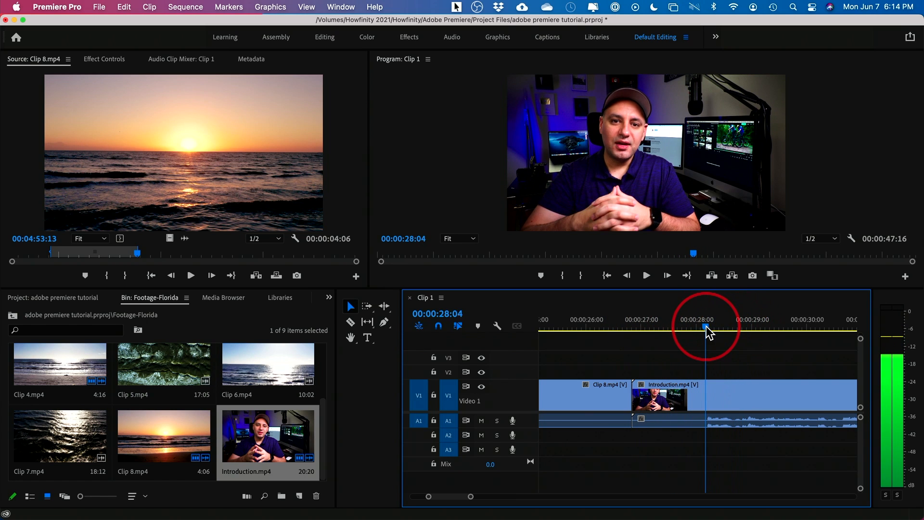
{"action": "left_click", "coordinate": [350, 323]}
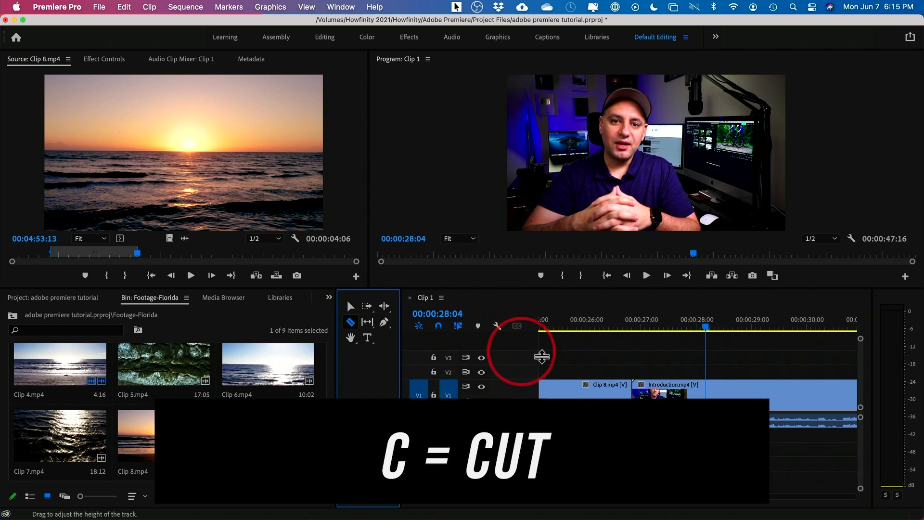
{"action": "left_click", "coordinate": [706, 394]}
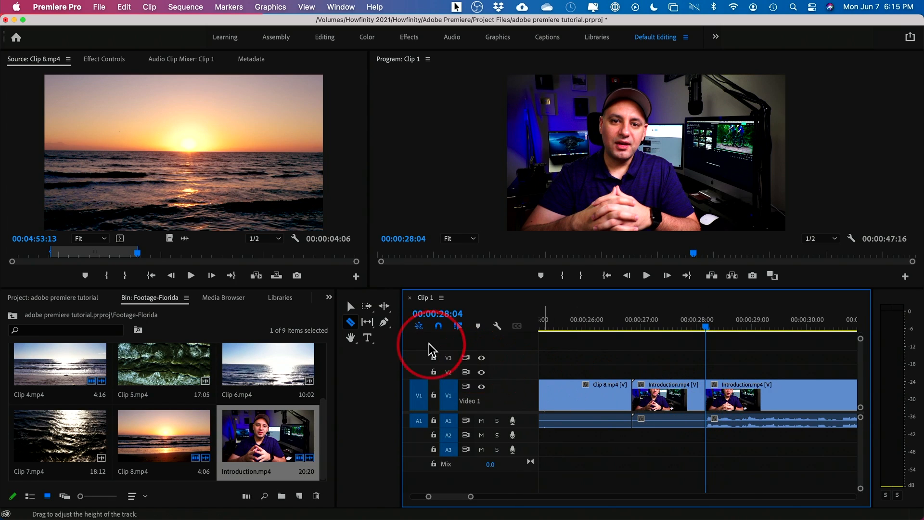
Ripple delete the first part of the split Introduction clip with the Selection Tool, and check the speech around the playhead at 00:00:28:08.
{"action": "left_click", "coordinate": [351, 306]}
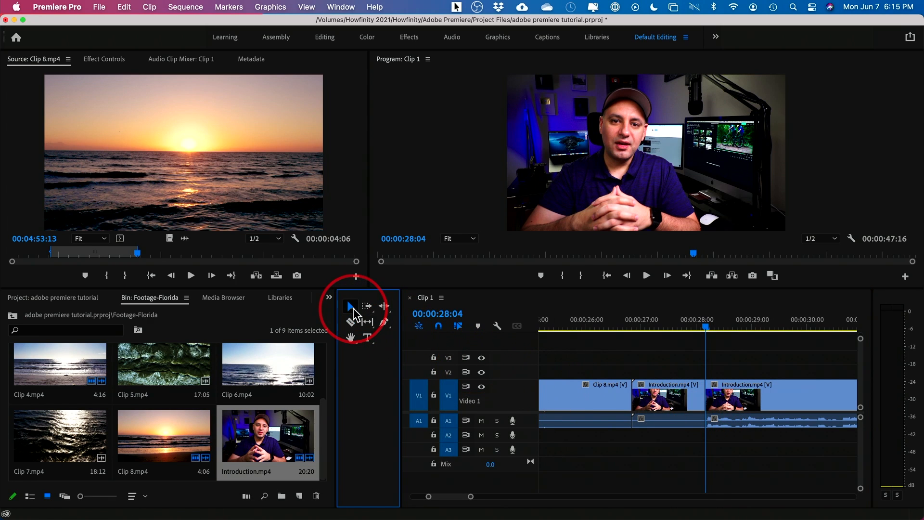
{"action": "left_click", "coordinate": [655, 406]}
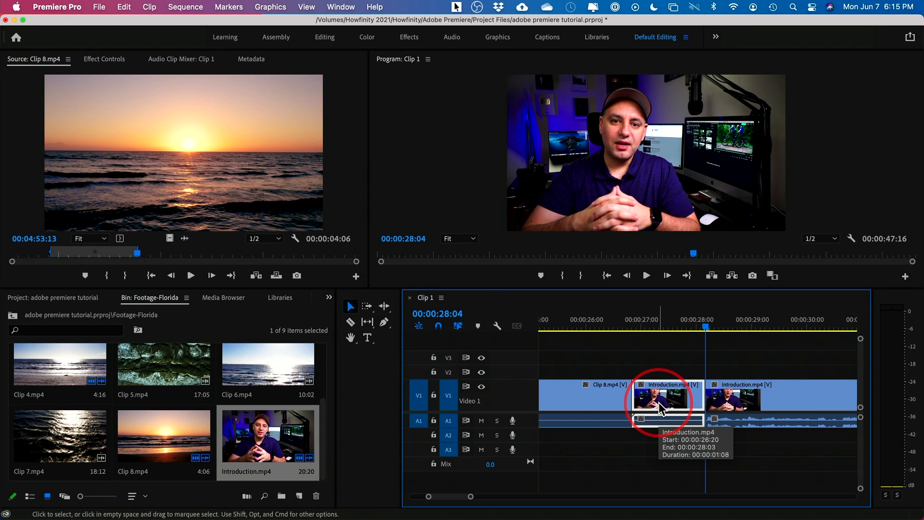
{"action": "key", "text": "shift+Delete"}
{"action": "left_click_drag", "start_coordinate": [630, 326], "coordinate": [714, 334]}
{"action": "key", "text": "minus"}
{"action": "key", "text": "minus"}
{"action": "key", "text": "minus"}
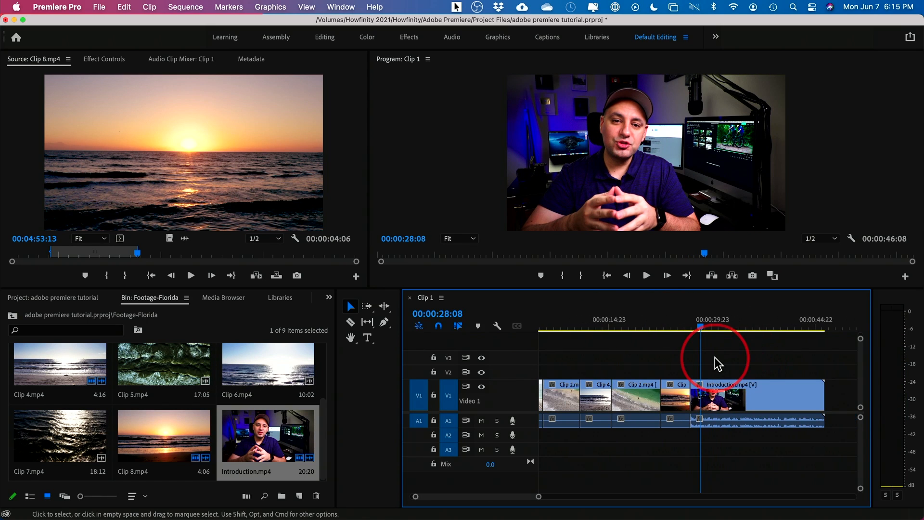
Scrub through the Introduction clip to 00:00:39:23, and increase the height of audio track A1 to show its waveform.
{"action": "left_click", "coordinate": [702, 331]}
{"action": "left_click_drag", "start_coordinate": [704, 330], "coordinate": [780, 336]}
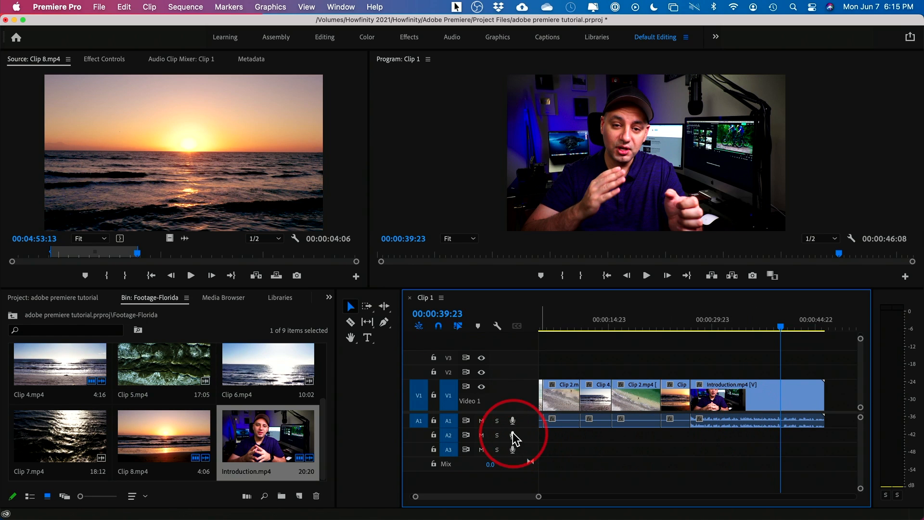
{"action": "left_click_drag", "start_coordinate": [512, 427], "coordinate": [509, 448]}
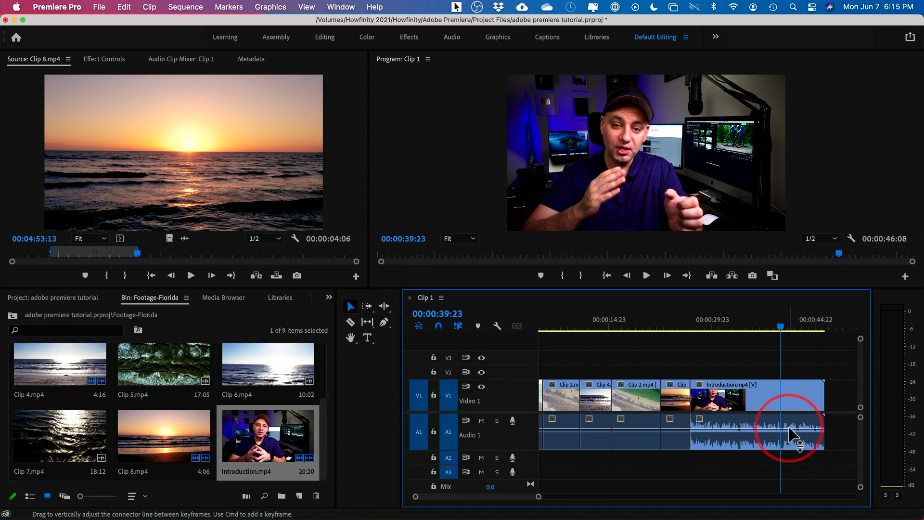
Play sections of the Introduction clip while examining its levels on the audio meters, and scrub back to 00:00:29:08.
{"action": "left_click_drag", "start_coordinate": [779, 327], "coordinate": [708, 327]}
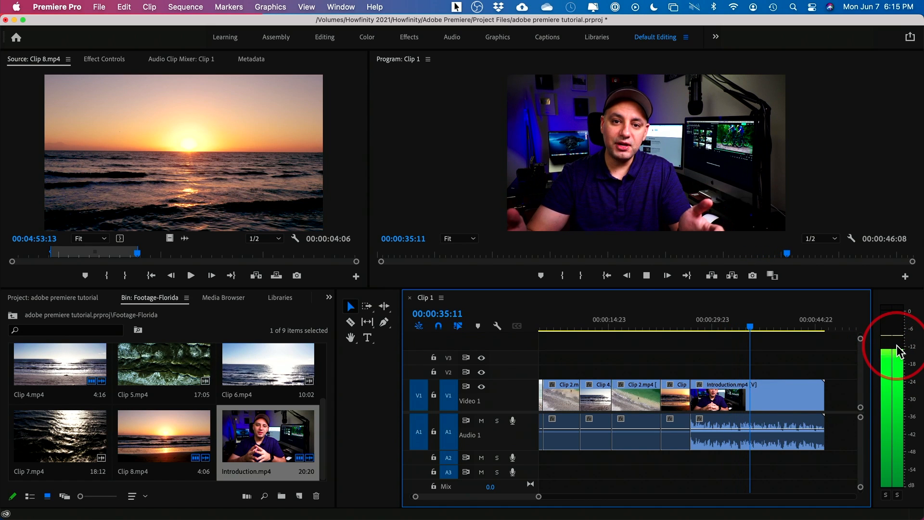
{"action": "key", "text": "space"}
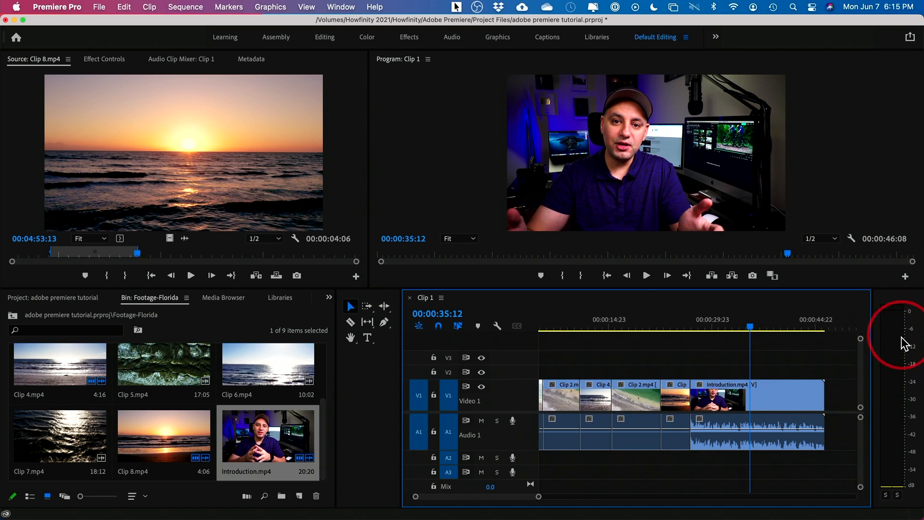
{"action": "key", "text": "space"}
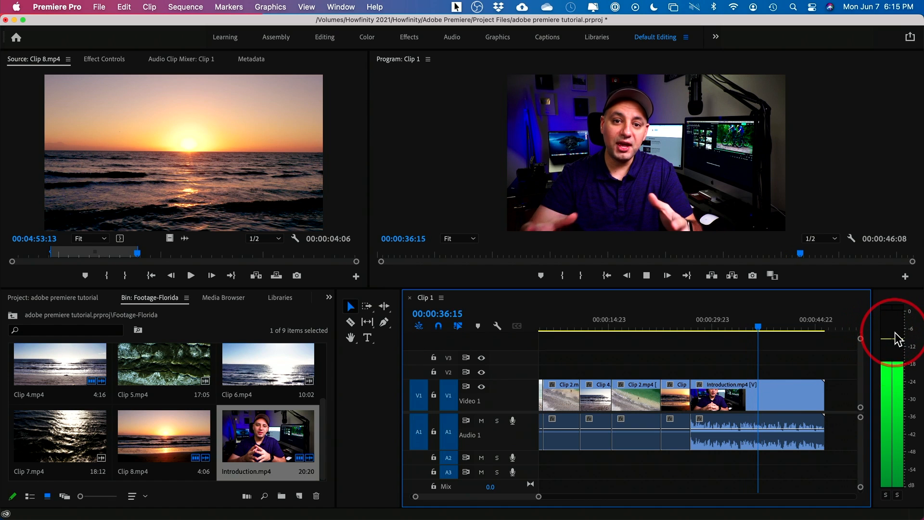
{"action": "key", "text": "space"}
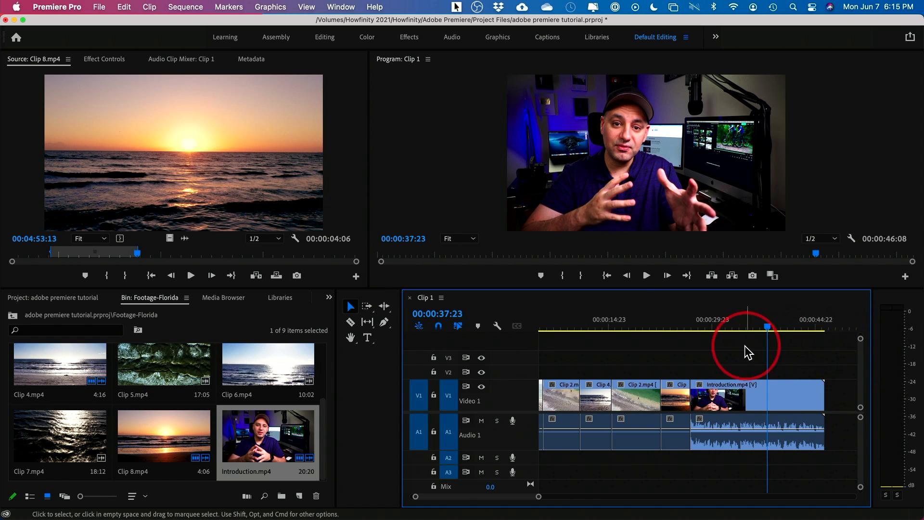
{"action": "left_click_drag", "start_coordinate": [692, 337], "coordinate": [731, 350]}
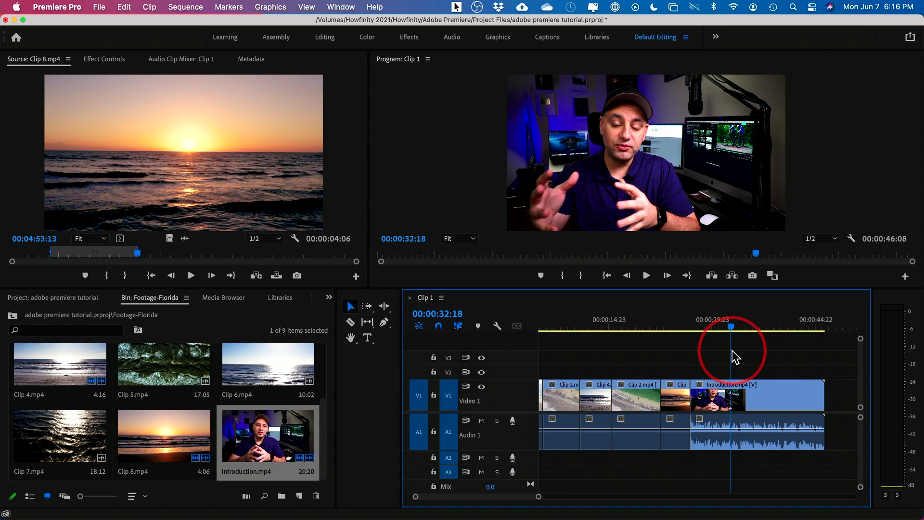
{"action": "mouse_move", "coordinate": [695, 331]}
{"action": "left_mouse_down"}
{"action": "mouse_move", "coordinate": [691, 324]}
{"action": "mouse_move", "coordinate": [728, 323]}
{"action": "mouse_move", "coordinate": [707, 330]}
{"action": "left_mouse_up"}
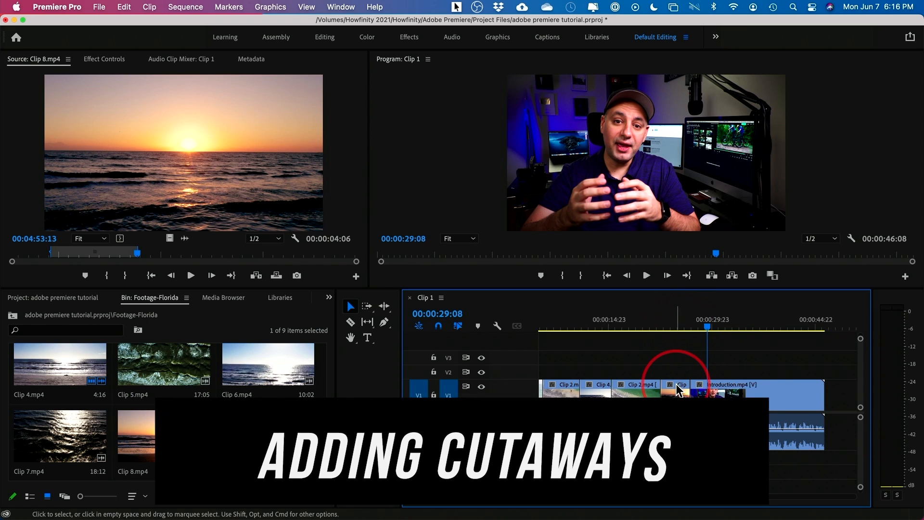
Scrub to 00:00:29:04, open Clip 5.mp4 in the Source monitor, and mark a 3:16 range ending at 00:02:35:11.
{"action": "left_click", "coordinate": [673, 327]}
{"action": "left_click_drag", "start_coordinate": [676, 327], "coordinate": [705, 327]}
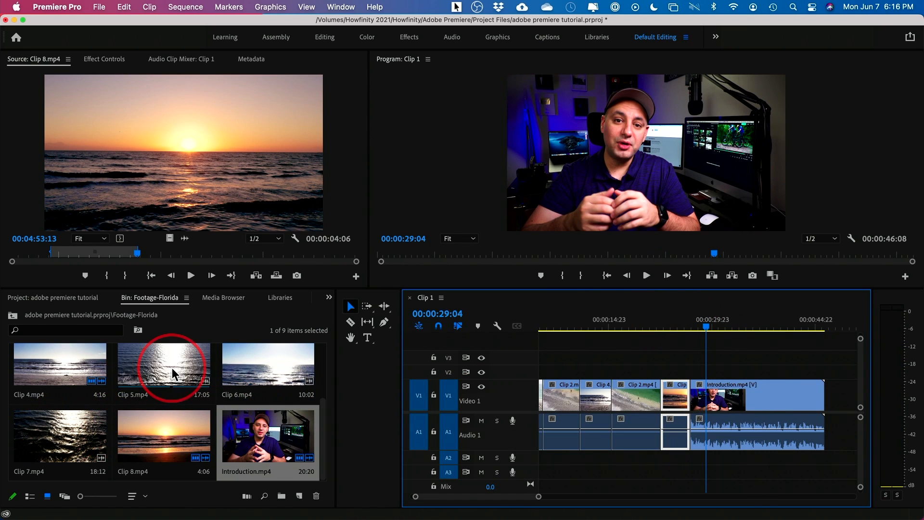
{"action": "double_click", "coordinate": [149, 373]}
{"action": "left_click_drag", "start_coordinate": [121, 253], "coordinate": [264, 258]}
{"action": "key", "text": "i"}
{"action": "key", "text": "o"}
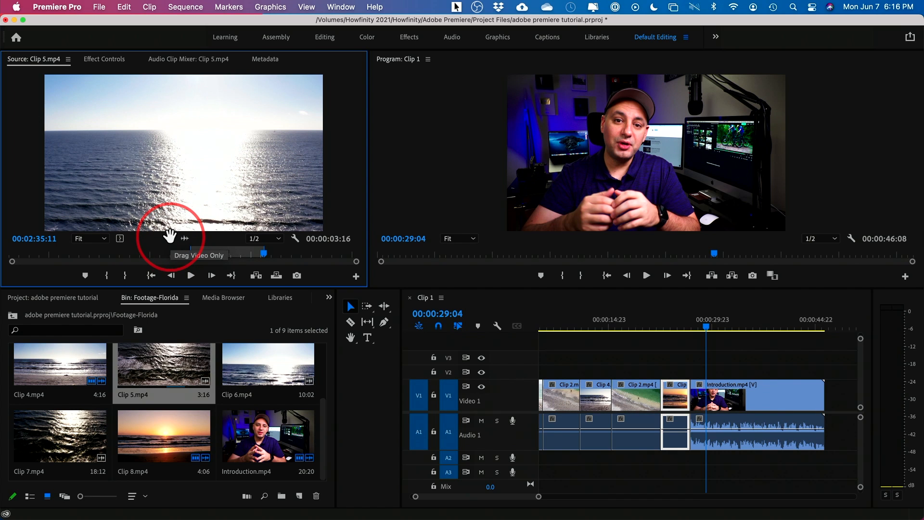
Place only the video of the marked Clip 5 range on V2 above the Introduction clip, and play it from 00:00:27:04.
{"action": "left_click_drag", "start_coordinate": [184, 239], "coordinate": [698, 369]}
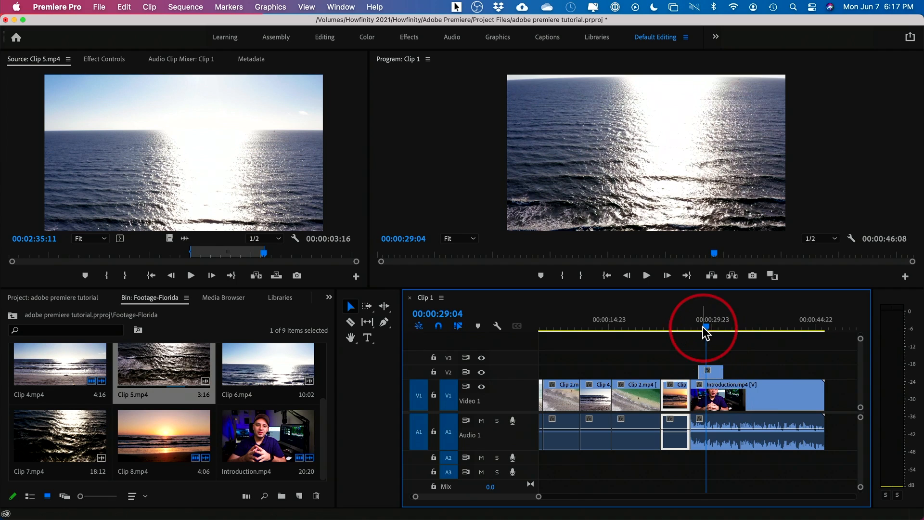
{"action": "mouse_move", "coordinate": [706, 329]}
{"action": "left_mouse_down"}
{"action": "mouse_move", "coordinate": [689, 326]}
{"action": "mouse_move", "coordinate": [735, 326]}
{"action": "mouse_move", "coordinate": [710, 330]}
{"action": "left_mouse_up"}
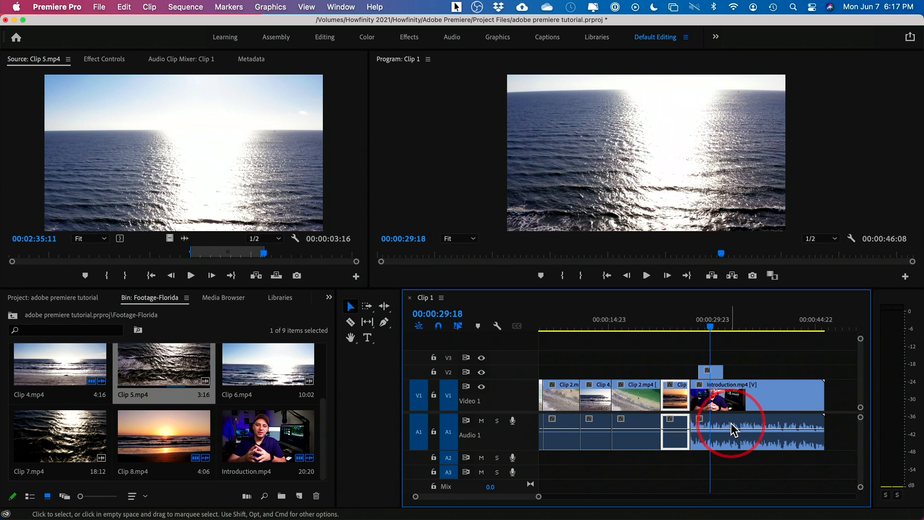
{"action": "left_click", "coordinate": [693, 313]}
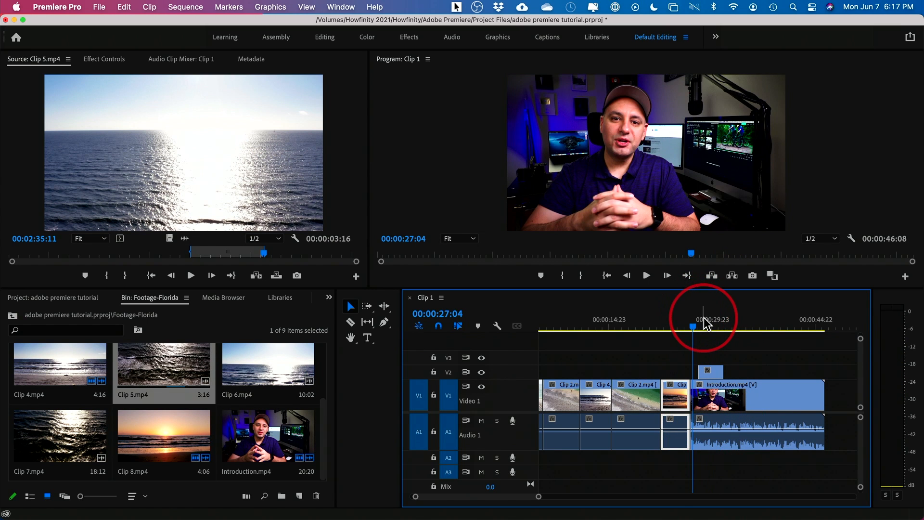
{"action": "key", "text": "space"}
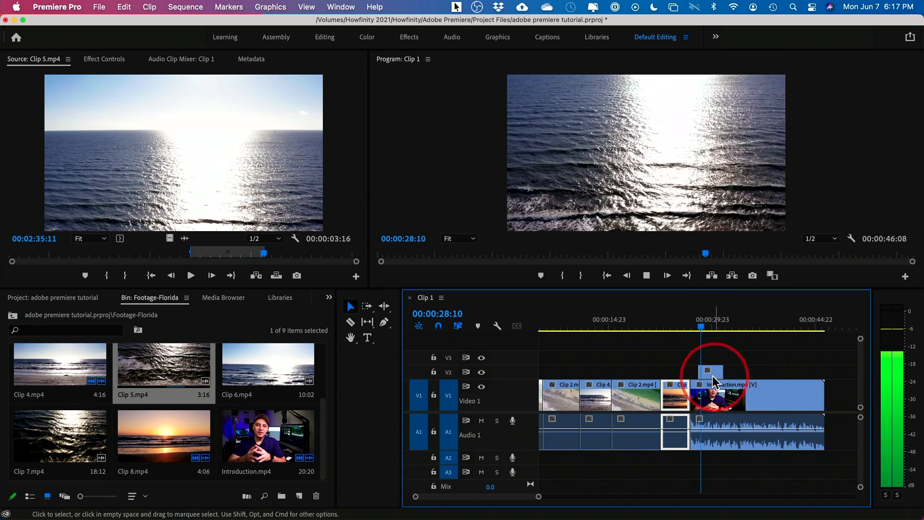
{"action": "left_click", "coordinate": [711, 373]}
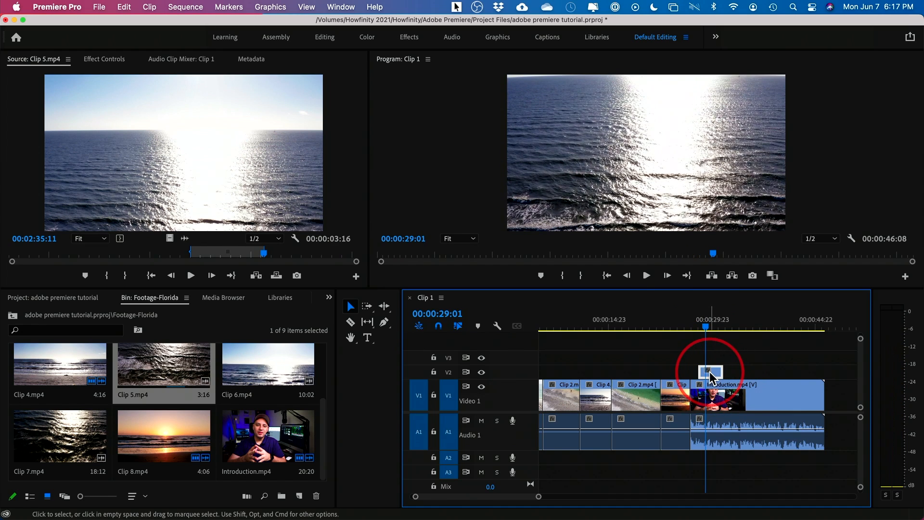
Scrub across the V2 cutaway to check picture against speech, stopping at 00:00:29:14, and look over the whole sequence.
{"action": "left_click_drag", "start_coordinate": [707, 327], "coordinate": [729, 427]}
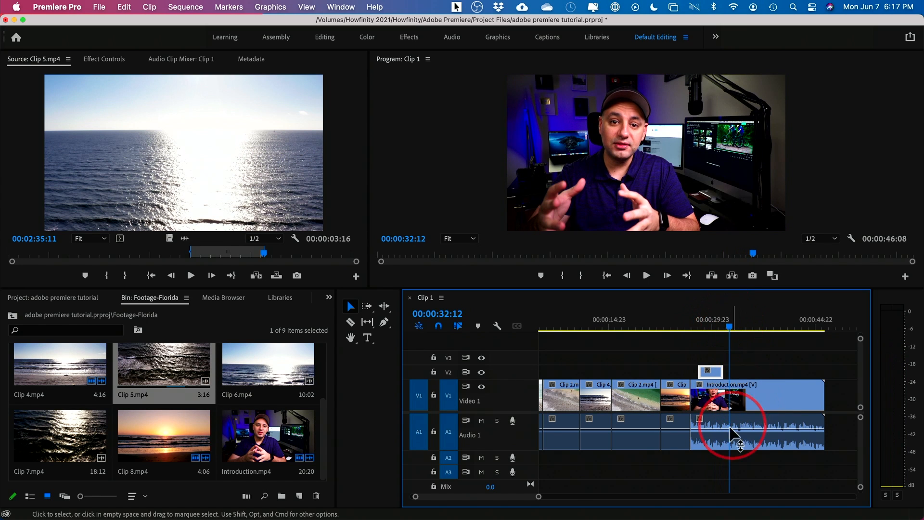
{"action": "left_click", "coordinate": [698, 321]}
{"action": "mouse_move", "coordinate": [701, 321]}
{"action": "left_mouse_down"}
{"action": "mouse_move", "coordinate": [722, 319]}
{"action": "mouse_move", "coordinate": [711, 324]}
{"action": "left_mouse_up"}
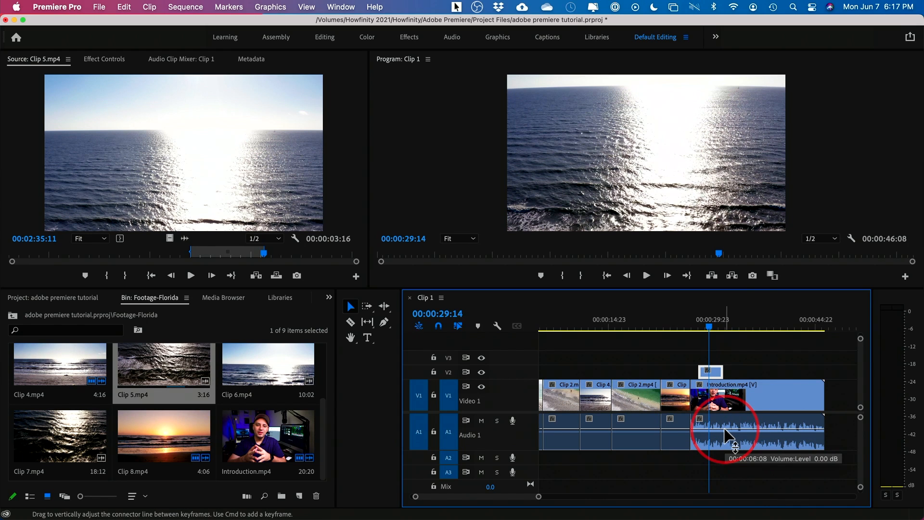
{"action": "scroll", "coordinate": [745, 371], "scroll_direction": "right", "scroll_amount": 3}
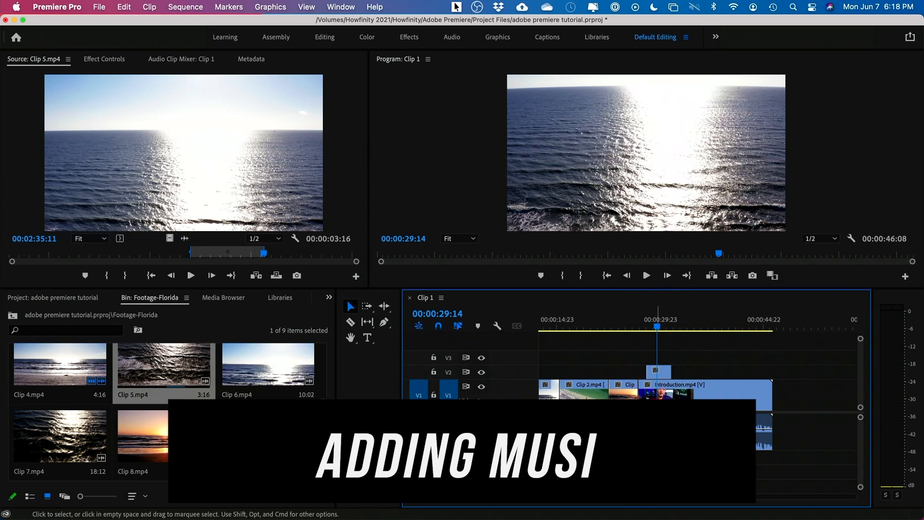
{"action": "scroll", "coordinate": [698, 370], "scroll_direction": "left", "scroll_amount": 5}
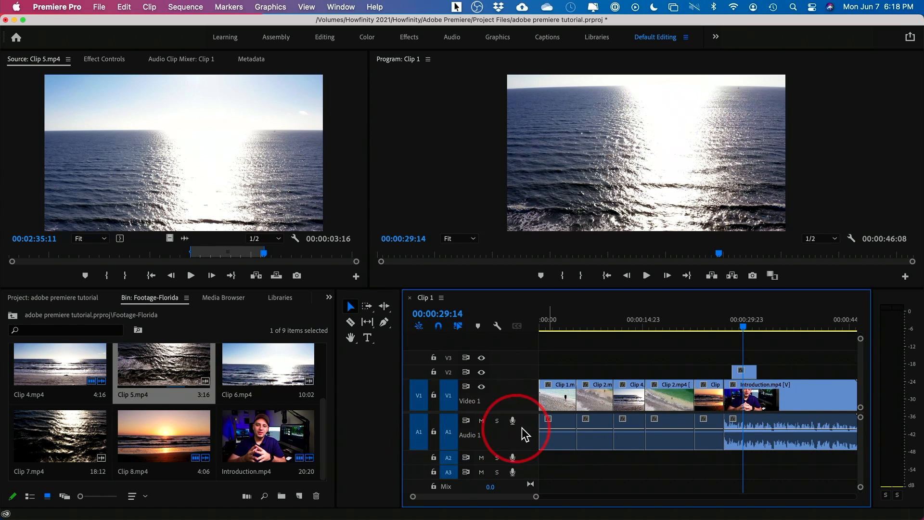
Scrub the Introduction clip to 00:00:33:11, and open the Music bin from the project's root.
{"action": "left_click", "coordinate": [761, 428]}
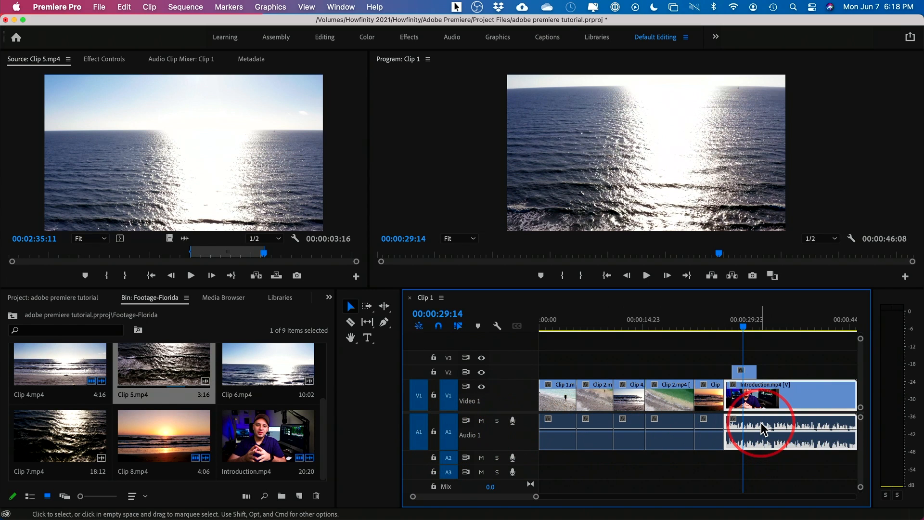
{"action": "scroll", "coordinate": [758, 426], "scroll_direction": "right", "scroll_amount": 2}
{"action": "left_click_drag", "start_coordinate": [692, 326], "coordinate": [718, 323]}
{"action": "left_click", "coordinate": [651, 471]}
{"action": "left_click", "coordinate": [166, 357]}
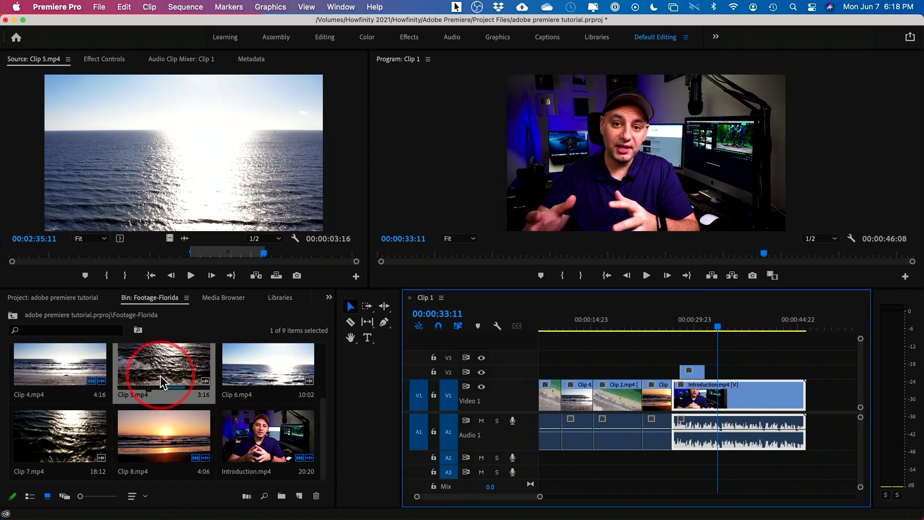
{"action": "scroll", "coordinate": [160, 376], "scroll_direction": "up", "scroll_amount": 3}
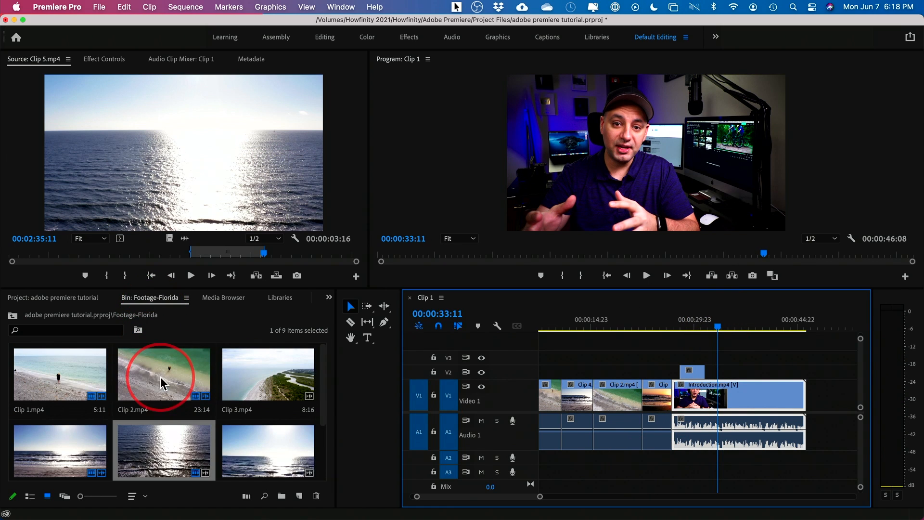
{"action": "left_click", "coordinate": [12, 316]}
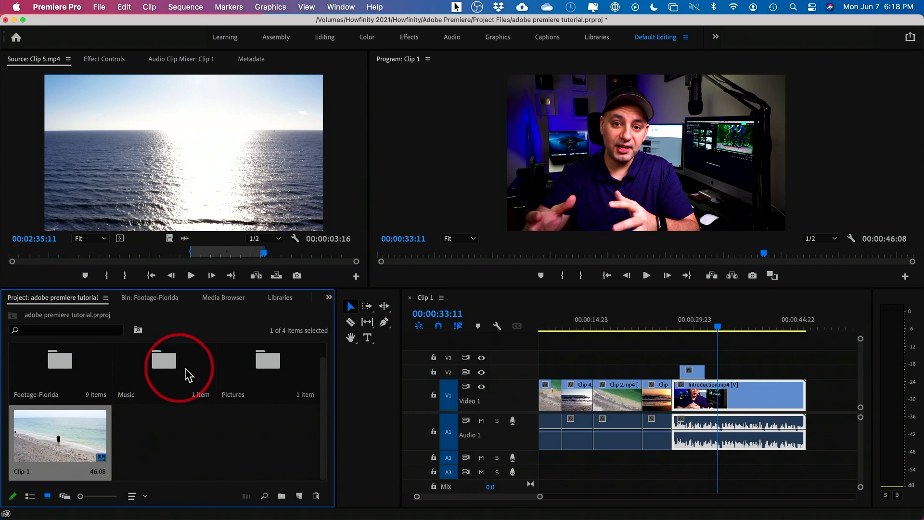
{"action": "double_click", "coordinate": [166, 363]}
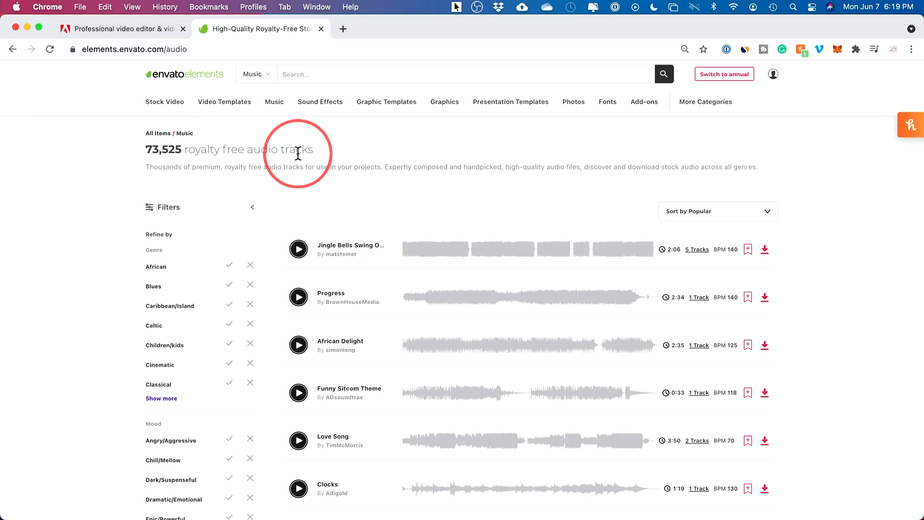
Examine the number of royalty-free audio tracks on the Envato Elements music page, and return to Premiere Pro.
{"action": "left_click_drag", "start_coordinate": [146, 149], "coordinate": [191, 148]}
{"action": "left_click", "coordinate": [229, 147]}
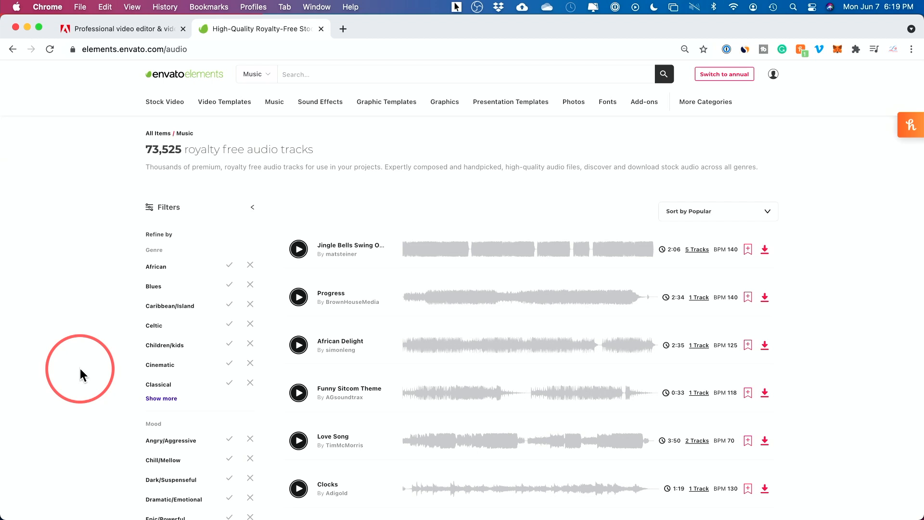
{"action": "key", "text": "super+Tab"}
{"action": "left_click", "coordinate": [139, 274]}
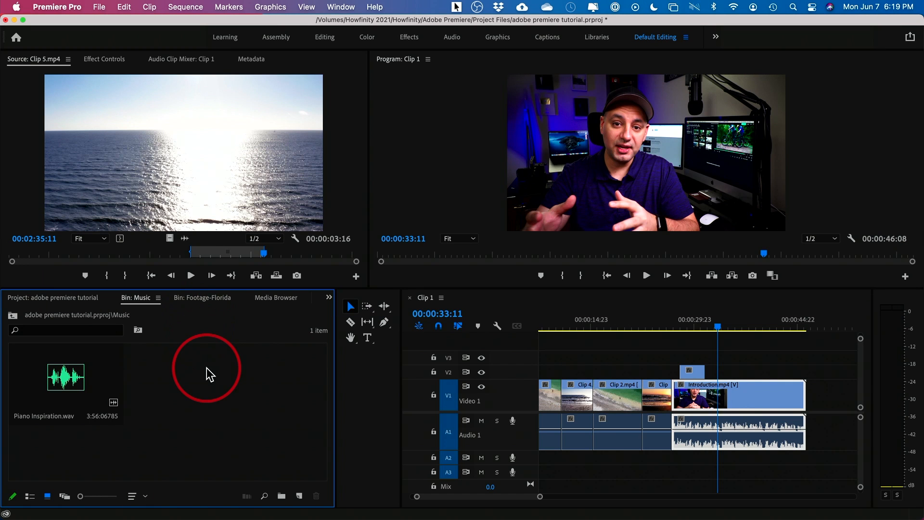
Load Piano Inspiration.wav in the Source monitor, add it to the timeline, and position it on A3 at the start of the sequence.
{"action": "left_click", "coordinate": [69, 377]}
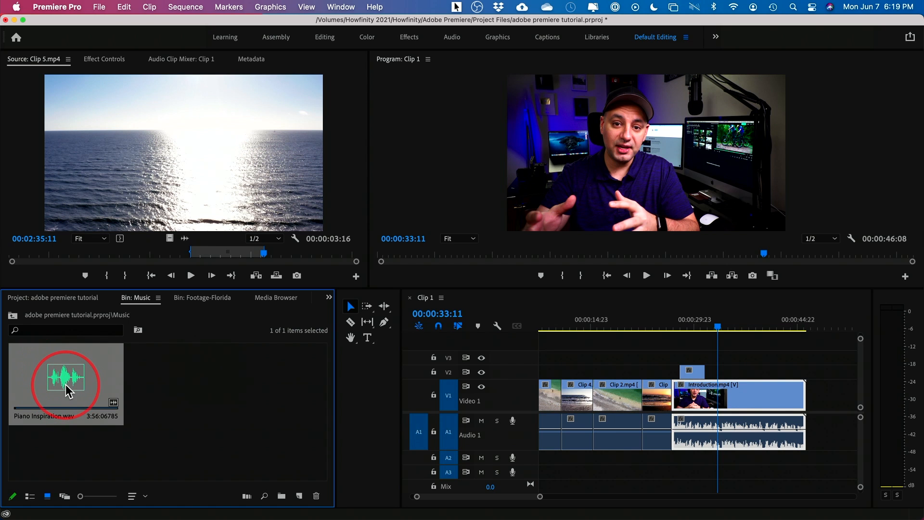
{"action": "double_click", "coordinate": [94, 384]}
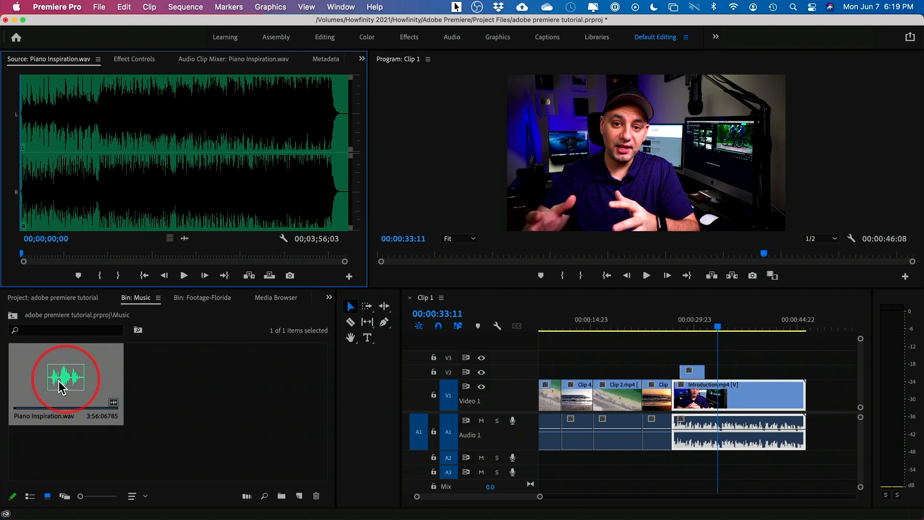
{"action": "left_click_drag", "start_coordinate": [61, 386], "coordinate": [605, 470]}
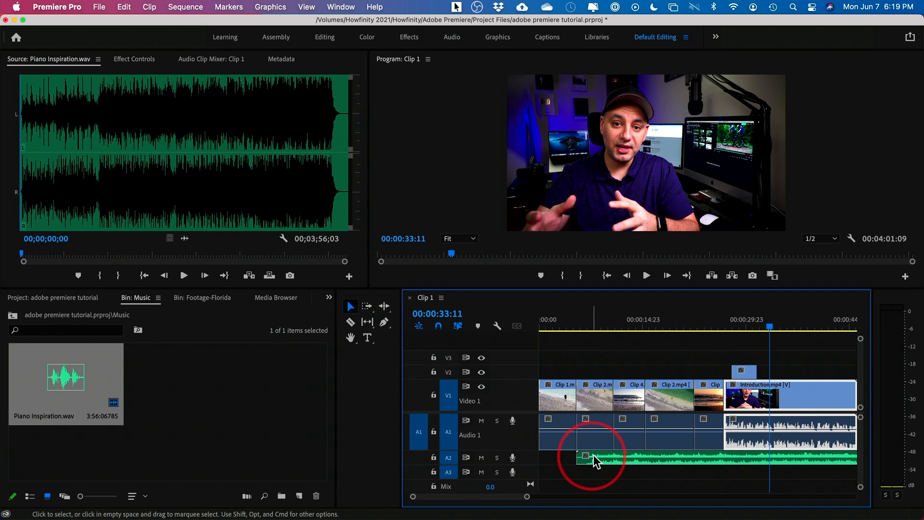
{"action": "left_click", "coordinate": [618, 461]}
{"action": "left_click_drag", "start_coordinate": [643, 462], "coordinate": [569, 469]}
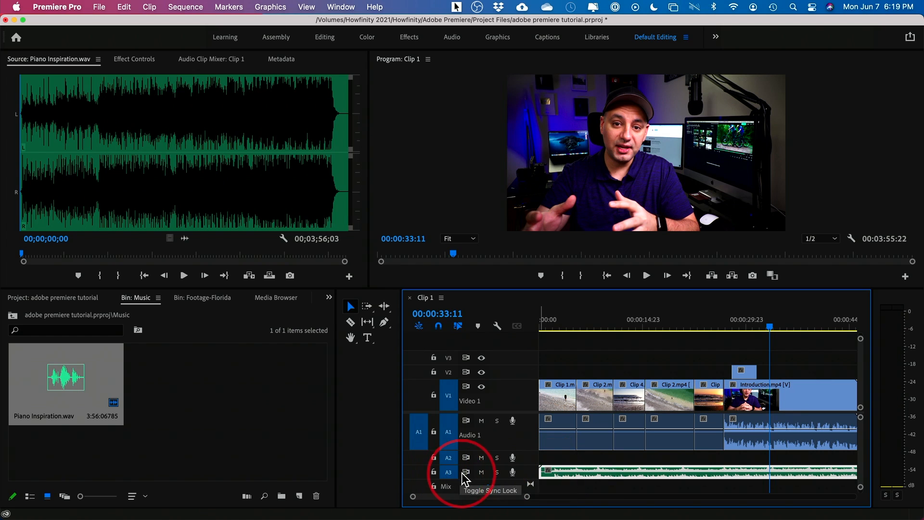
Move the Piano Inspiration music clip from A3 up to A2 and increase the A2 track's height to show its waveform.
{"action": "scroll", "coordinate": [583, 473], "scroll_direction": "down", "scroll_amount": 1}
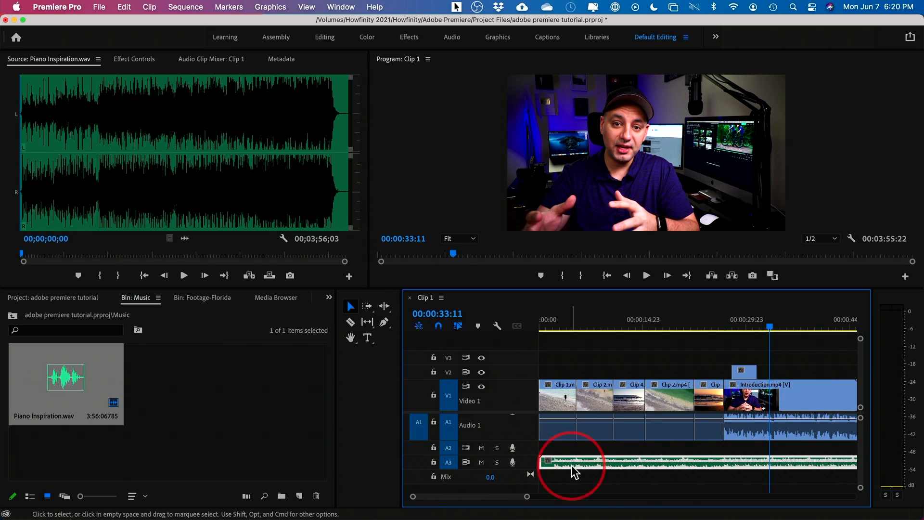
{"action": "right_click", "coordinate": [526, 466]}
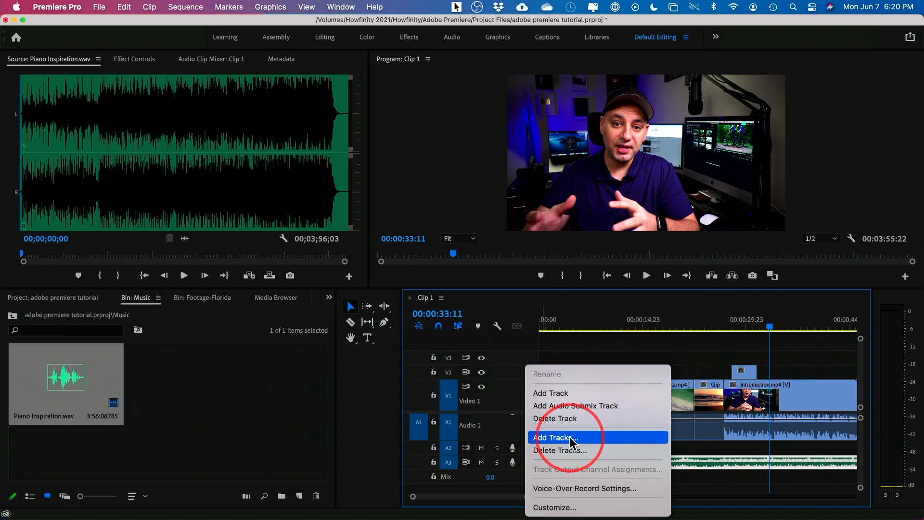
{"action": "left_click", "coordinate": [626, 468]}
{"action": "left_click_drag", "start_coordinate": [619, 466], "coordinate": [615, 450]}
{"action": "left_click_drag", "start_coordinate": [520, 455], "coordinate": [521, 478]}
Raise the system volume and play the Introduction clip from 00:00:33:11 to 00:00:35:05 to hear the music against the speech.
{"action": "scroll", "coordinate": [700, 458], "scroll_direction": "right", "scroll_amount": 5}
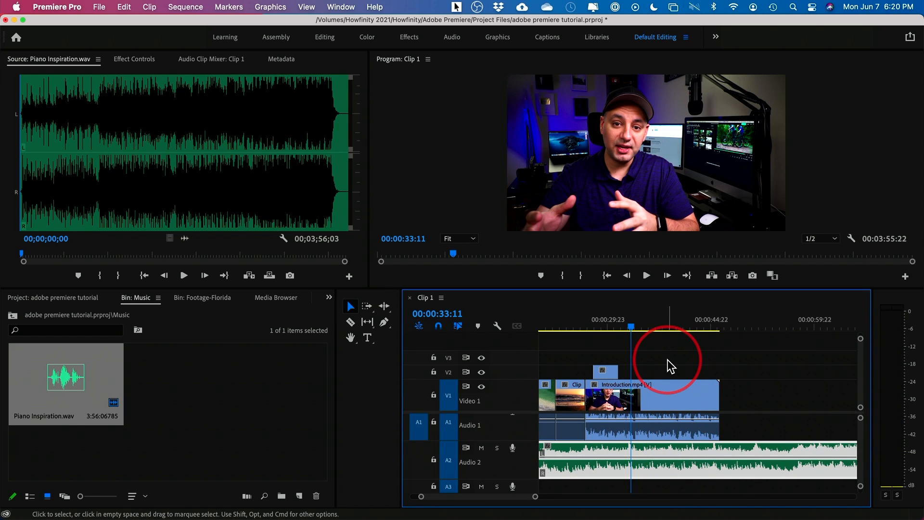
{"action": "key", "text": "XF86AudioRaiseVolume"}
{"action": "key", "text": "space"}
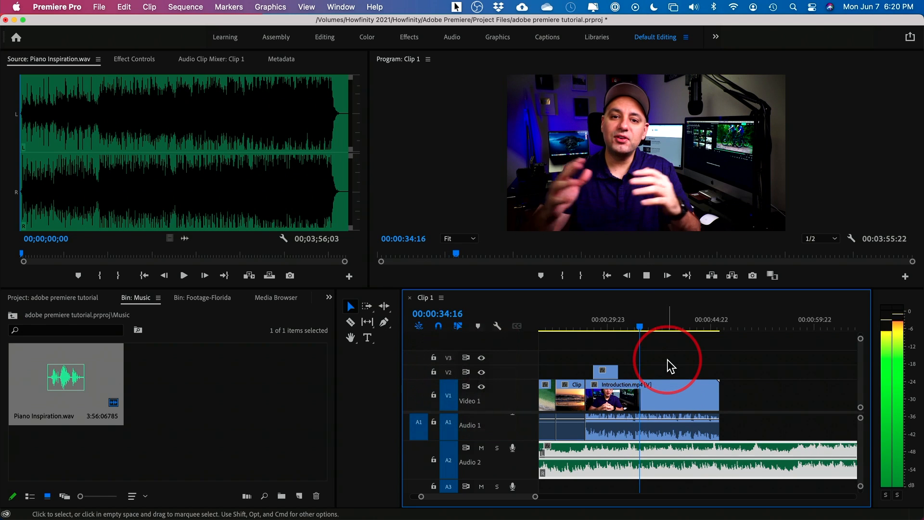
{"action": "key", "text": "space"}
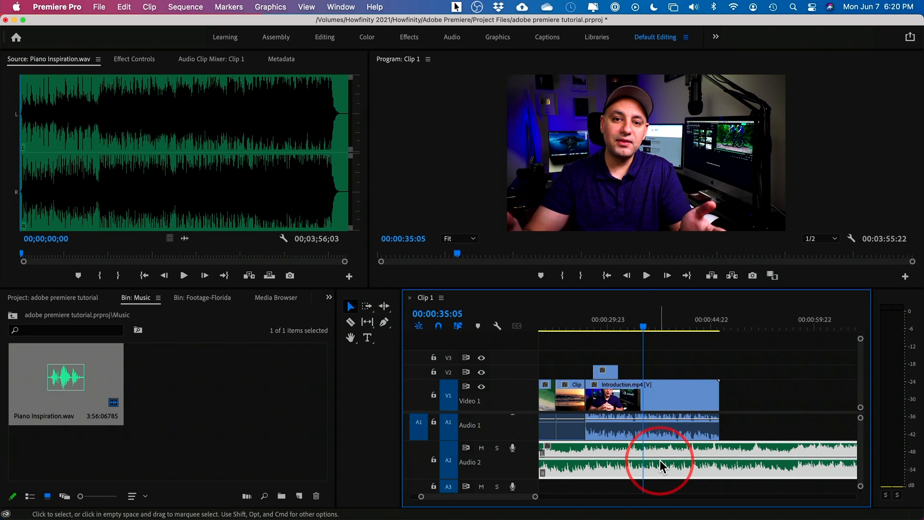
Move the playhead to 00:00:36:07 and lower the music clip's volume on A2 to about -29 dB.
{"action": "key", "text": "backslash"}
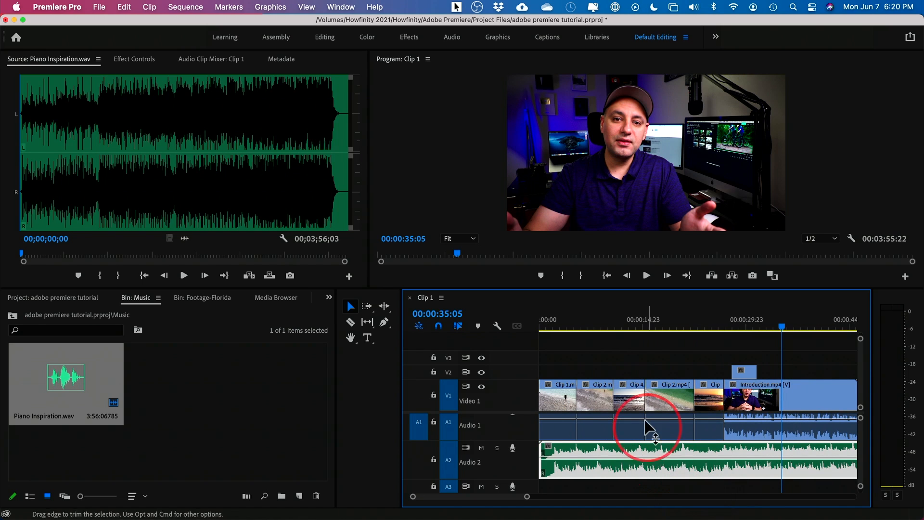
{"action": "left_click_drag", "start_coordinate": [553, 326], "coordinate": [789, 327]}
{"action": "scroll", "coordinate": [754, 340], "scroll_direction": "down", "scroll_amount": 5}
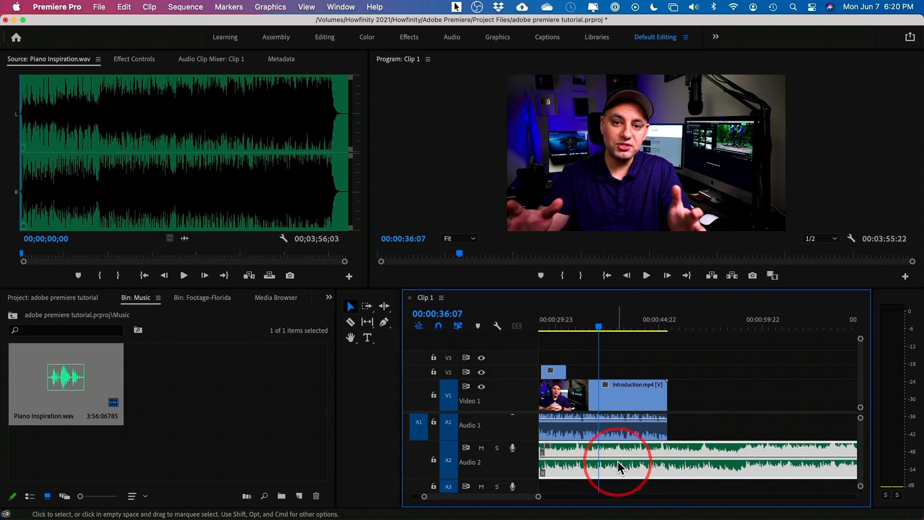
{"action": "mouse_move", "coordinate": [610, 457]}
{"action": "left_mouse_down"}
{"action": "mouse_move", "coordinate": [624, 459]}
{"action": "mouse_move", "coordinate": [622, 470]}
{"action": "left_mouse_up"}
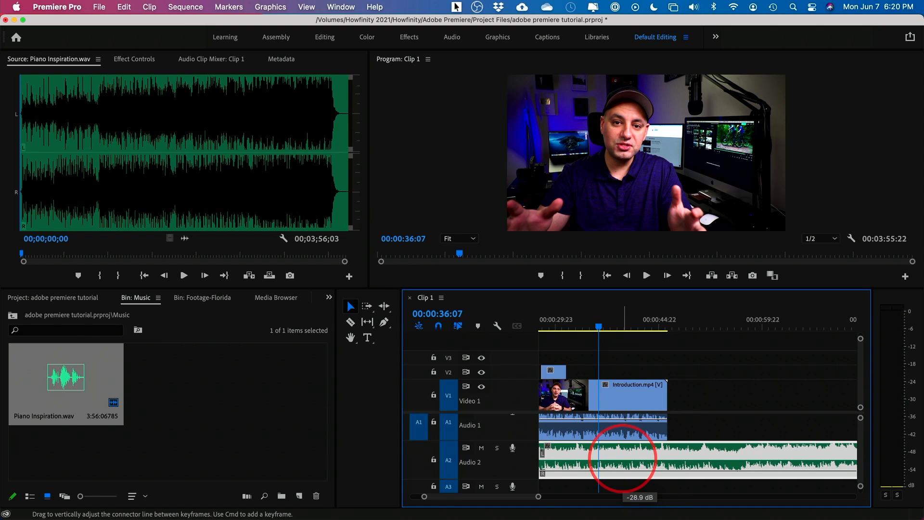
{"action": "left_click_drag", "start_coordinate": [622, 470], "coordinate": [622, 471]}
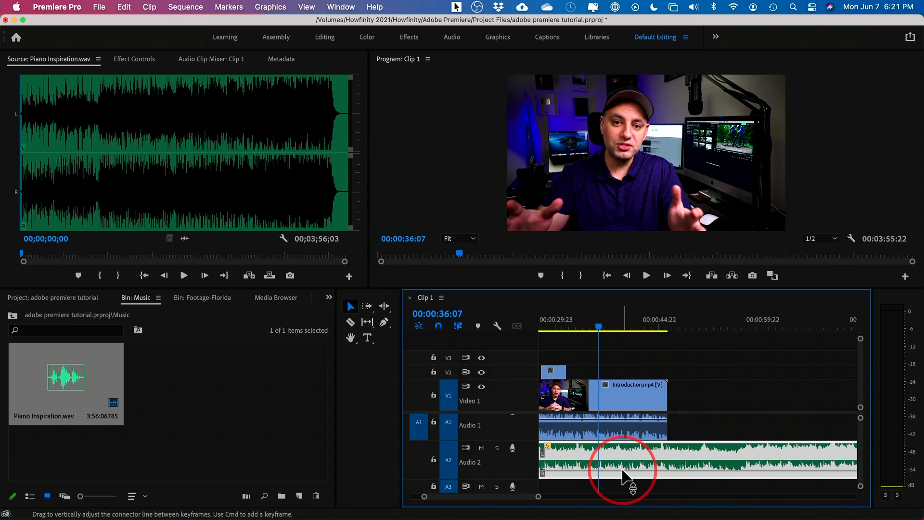
Select the Introduction clip and raise its speech audio volume slightly on A1.
{"action": "scroll", "coordinate": [620, 466], "scroll_direction": "up", "scroll_amount": 1}
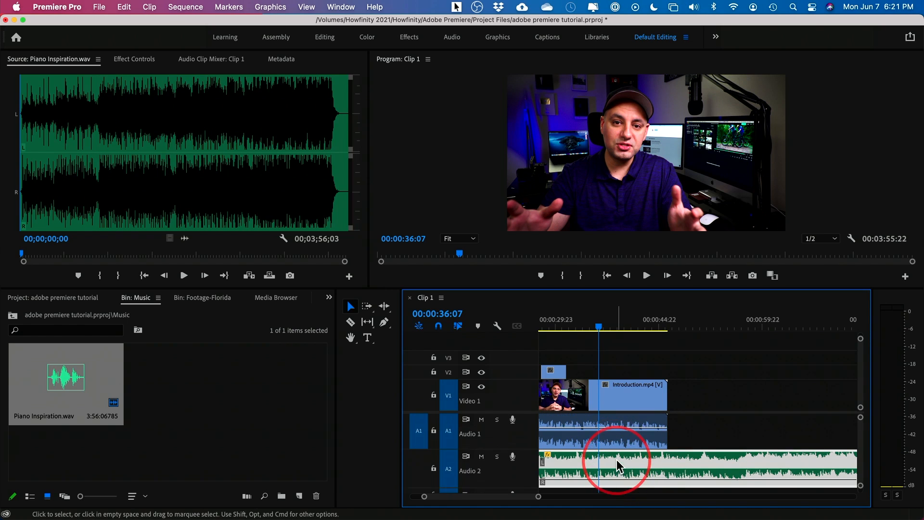
{"action": "left_click", "coordinate": [611, 427]}
{"action": "left_click_drag", "start_coordinate": [613, 431], "coordinate": [613, 428]}
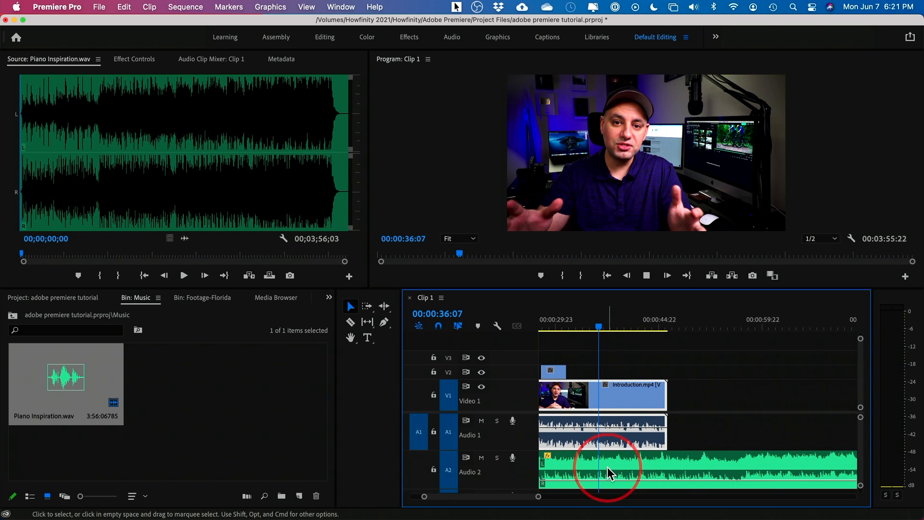
Play the Introduction with the music while checking the audio level meters, stopping at 00:00:39:03.
{"action": "key", "text": "space"}
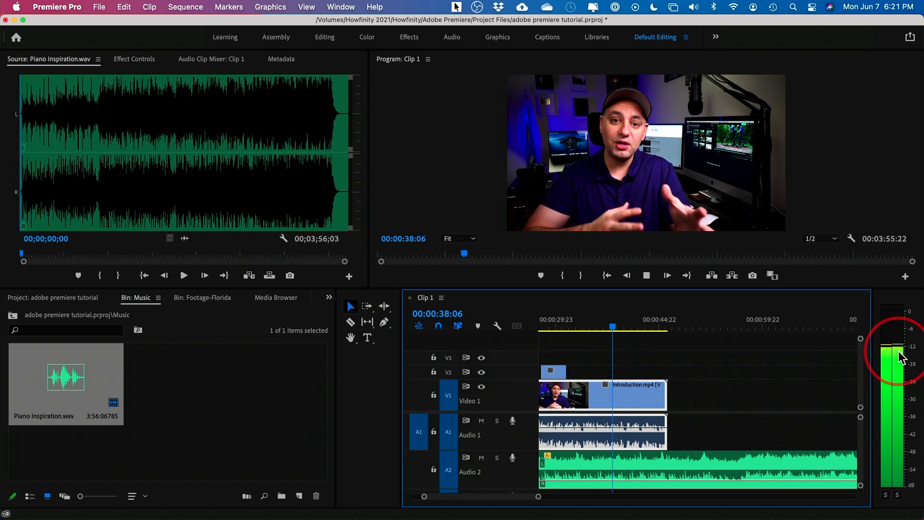
{"action": "key", "text": "space"}
{"action": "key", "text": "space"}
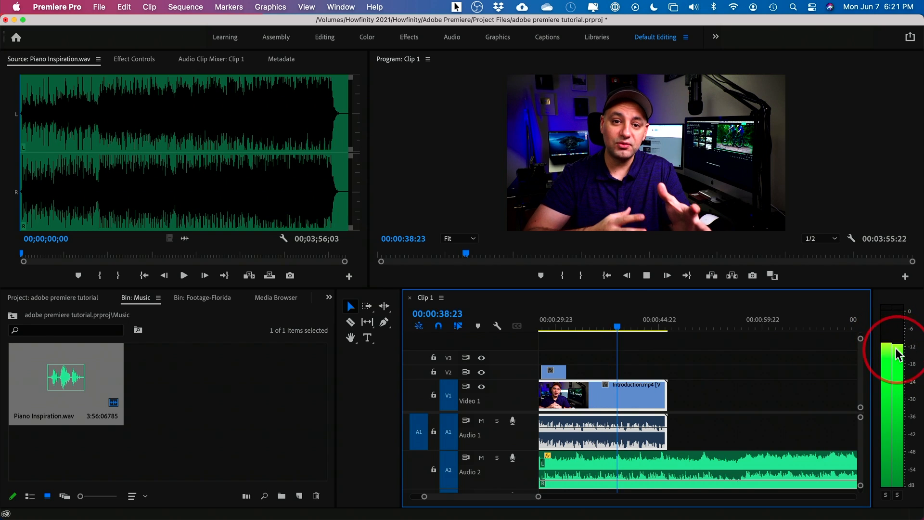
{"action": "key", "text": "space"}
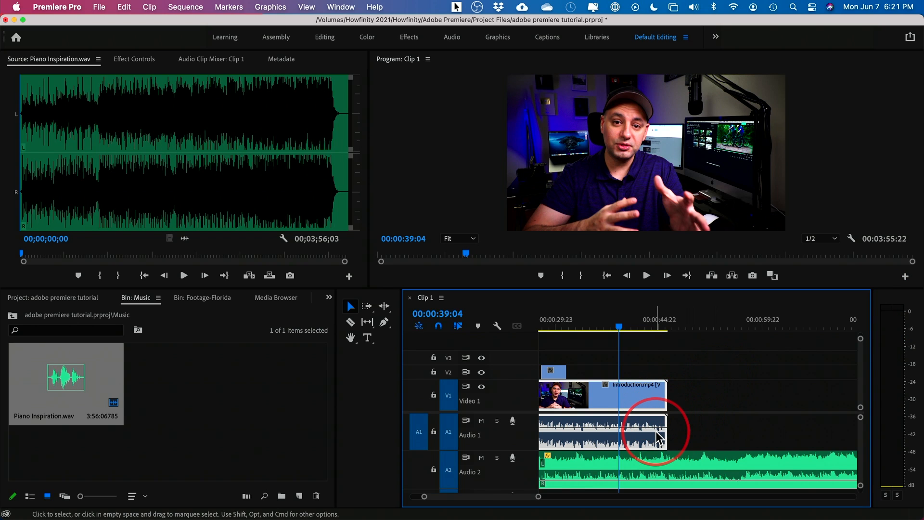
{"action": "scroll", "coordinate": [659, 437], "scroll_direction": "right", "scroll_amount": 2}
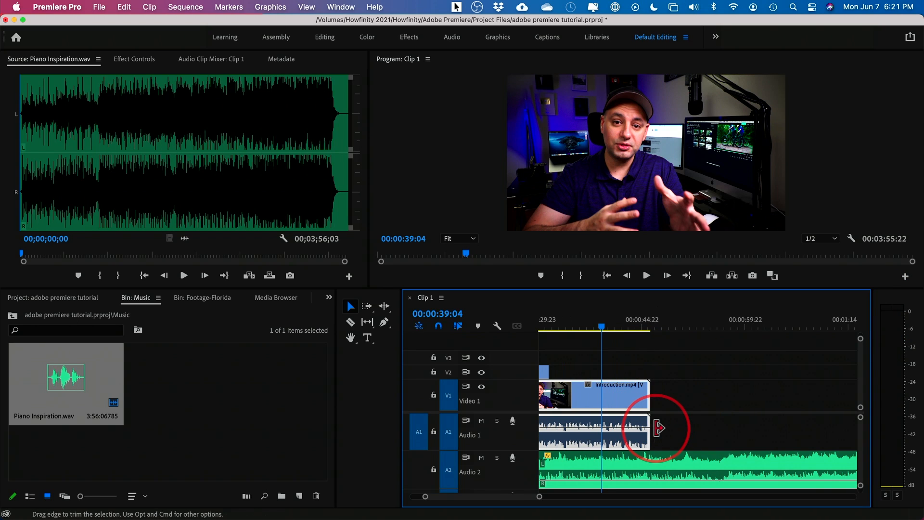
{"action": "key", "text": "Left"}
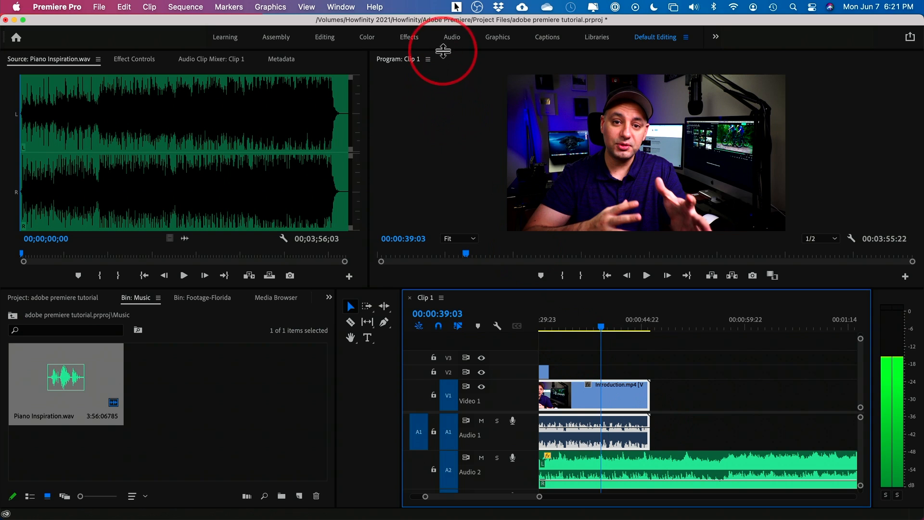
Look over the Audio workspace with its track mixer and Essential Sound options, and return to the Default Editing workspace.
{"action": "left_click", "coordinate": [451, 37]}
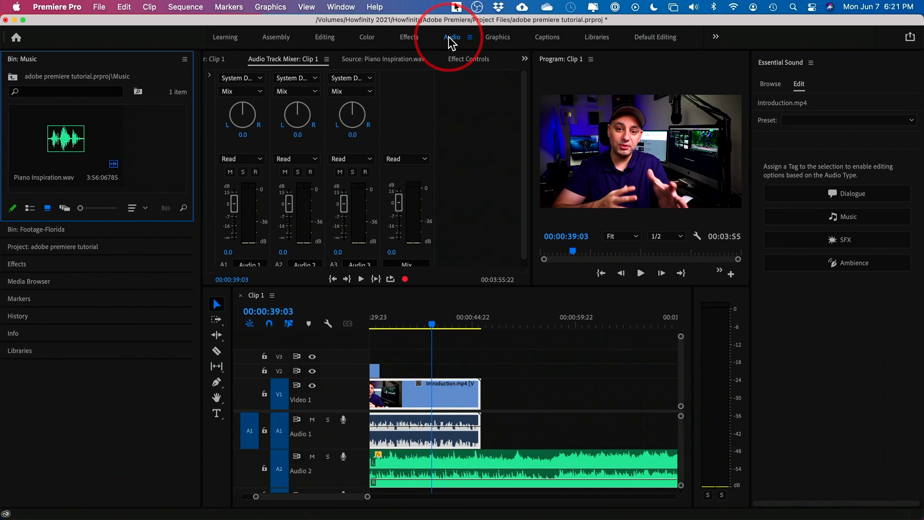
{"action": "scroll", "coordinate": [362, 192], "scroll_direction": "down", "scroll_amount": 1}
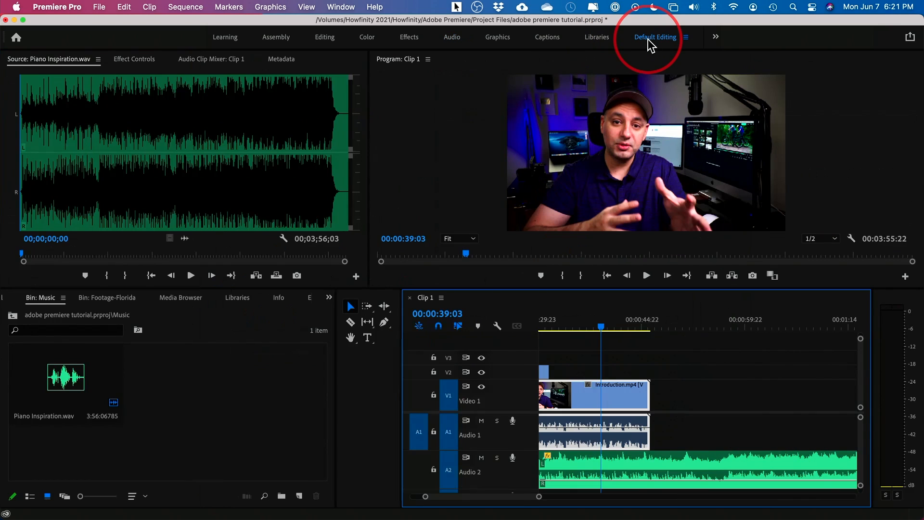
{"action": "left_click", "coordinate": [648, 39]}
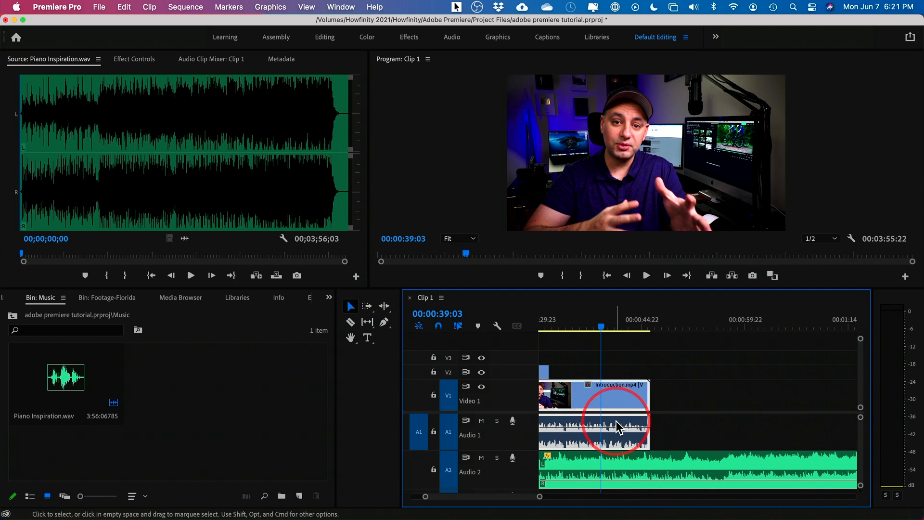
Nudge the Introduction clip's audio volume up a little more on A1.
{"action": "scroll", "coordinate": [611, 395], "scroll_direction": "left", "scroll_amount": 3}
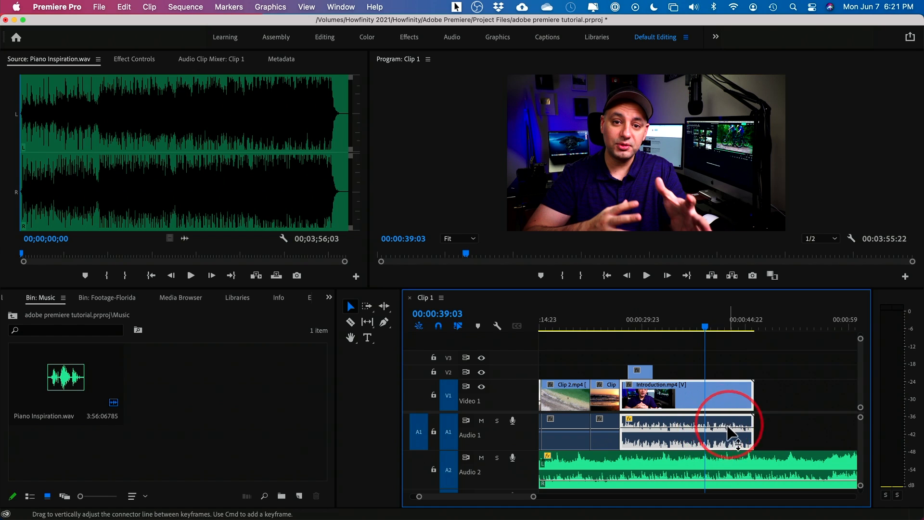
{"action": "left_click_drag", "start_coordinate": [713, 427], "coordinate": [714, 426]}
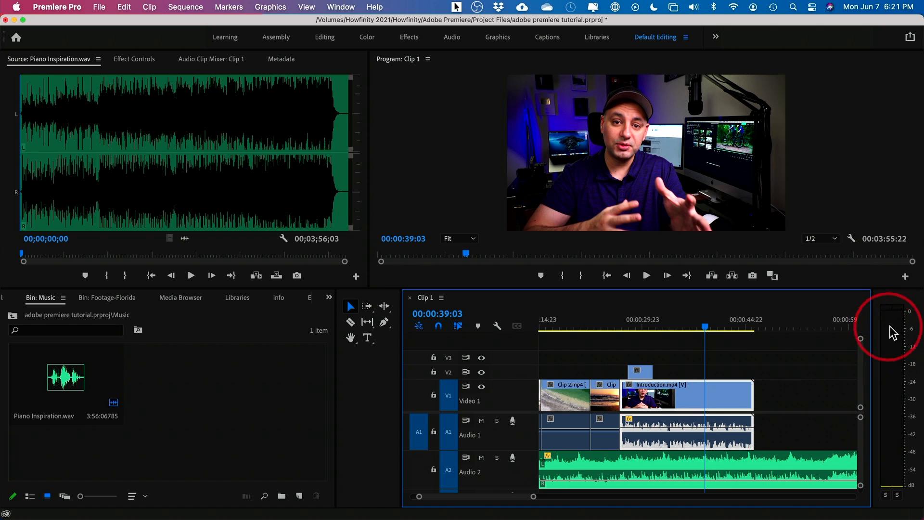
Cut the music on Audio 2 where the Introduction.mp4 clip ends and delete the remainder.
{"action": "scroll", "coordinate": [779, 391], "scroll_direction": "down", "scroll_amount": 3}
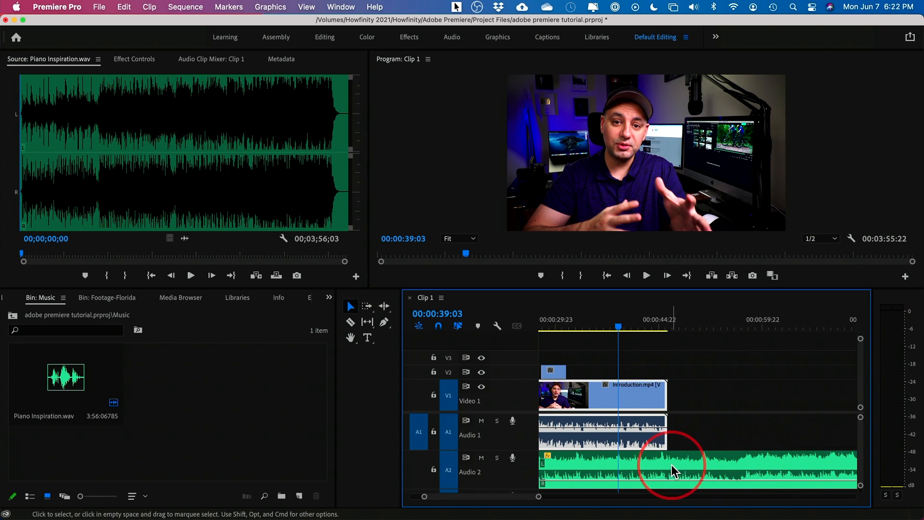
{"action": "scroll", "coordinate": [672, 467], "scroll_direction": "down", "scroll_amount": 2}
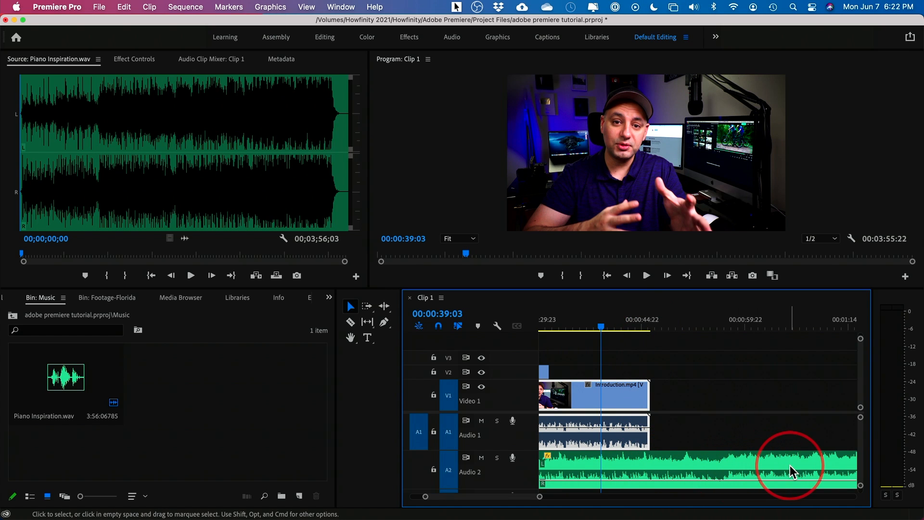
{"action": "left_click", "coordinate": [351, 322]}
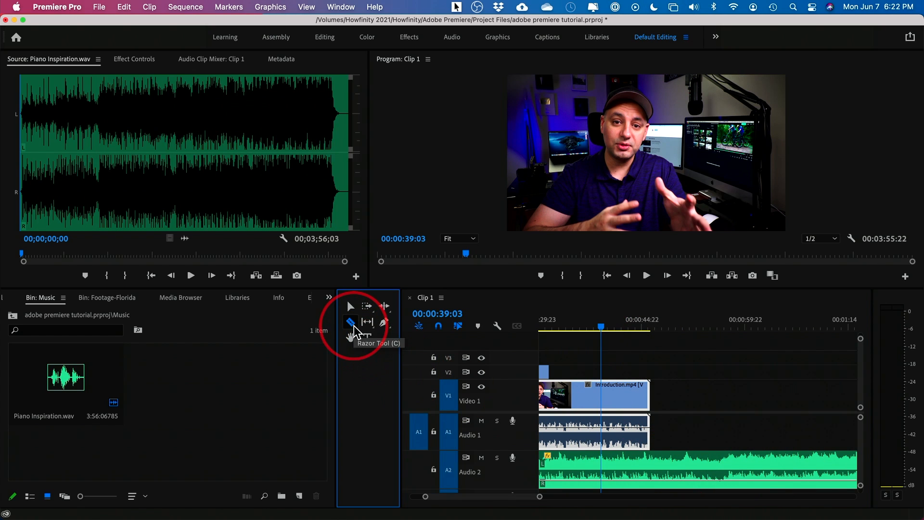
{"action": "left_click", "coordinate": [651, 463]}
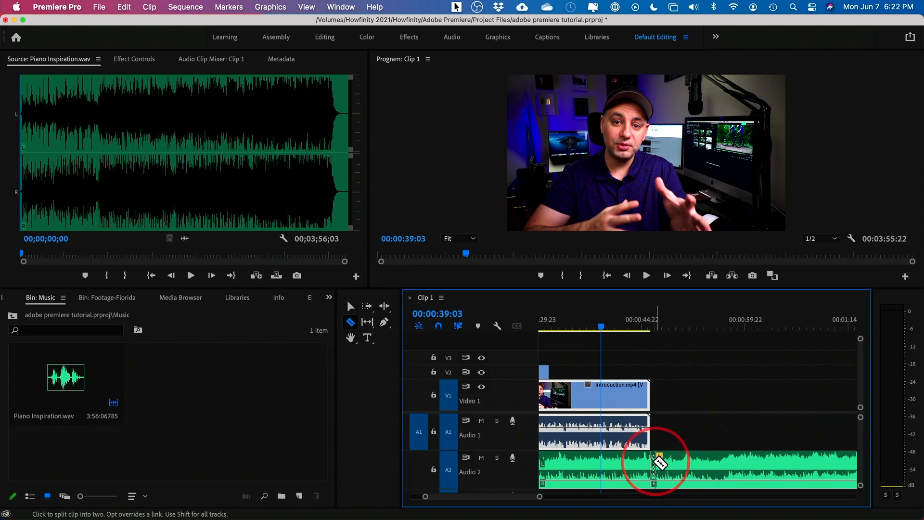
{"action": "left_click", "coordinate": [350, 306]}
{"action": "left_click", "coordinate": [729, 461]}
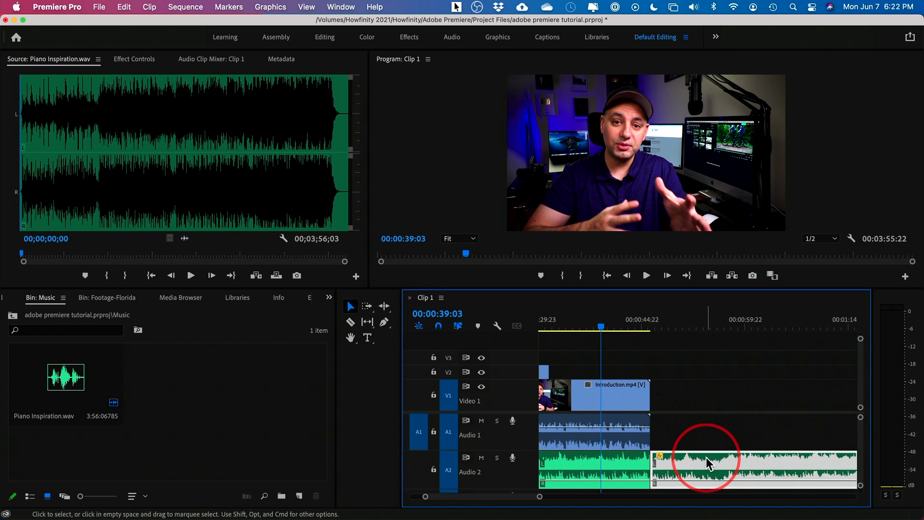
{"action": "key", "text": "Delete"}
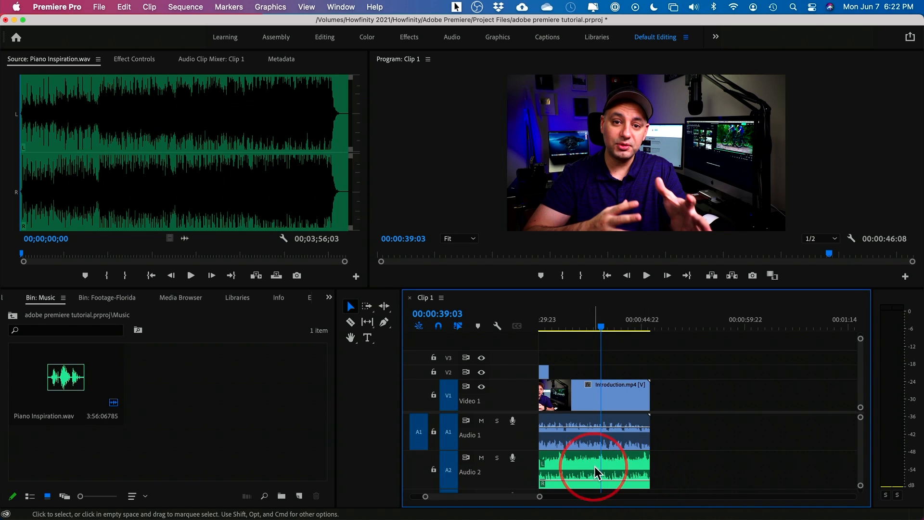
Apply default transitions to the ends of the Audio 2 music and the Introduction.mp4 clip, and play back the ending.
{"action": "left_click", "coordinate": [650, 463]}
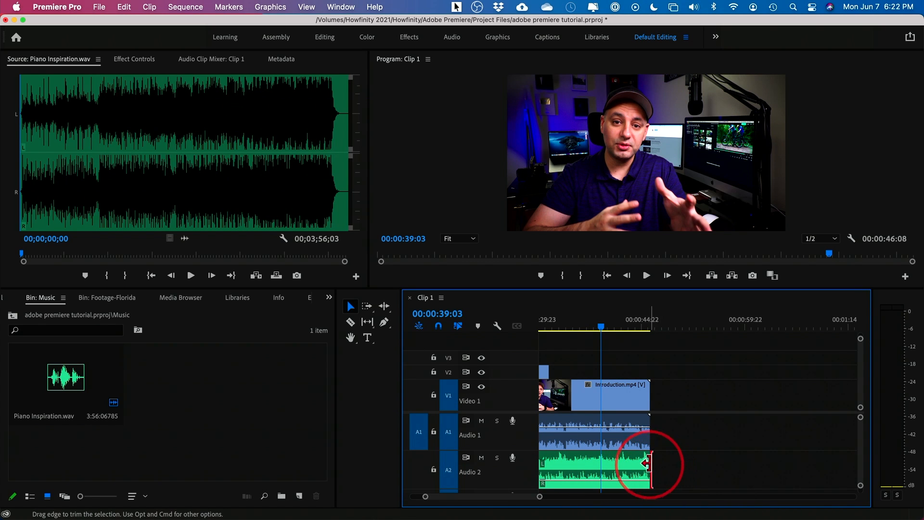
{"action": "right_click", "coordinate": [653, 462]}
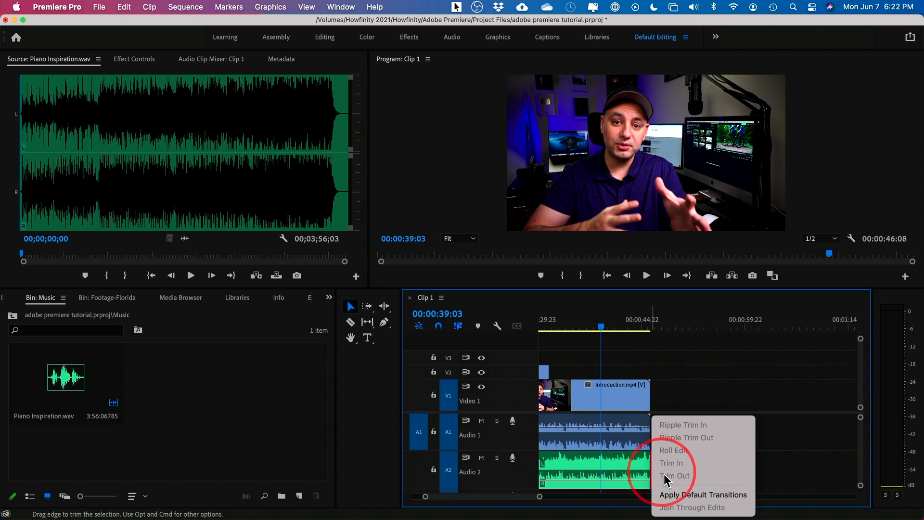
{"action": "left_click", "coordinate": [724, 495]}
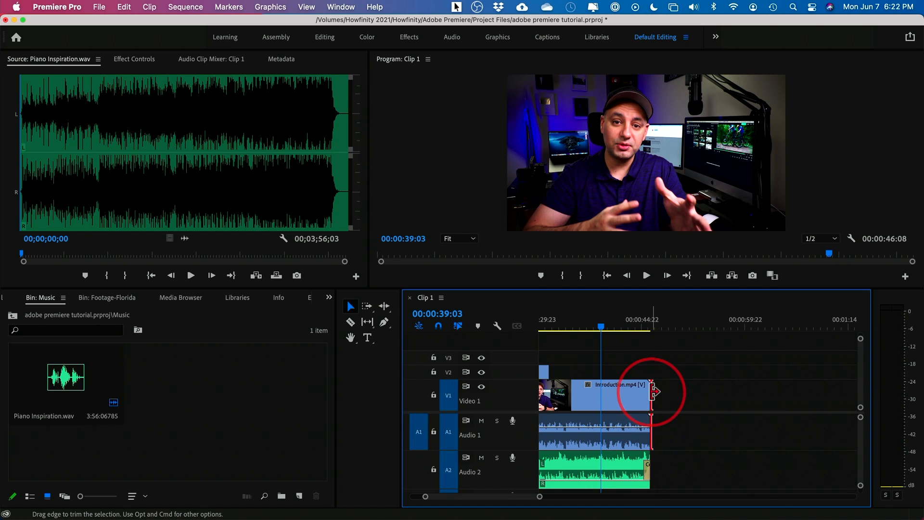
{"action": "right_click", "coordinate": [653, 391]}
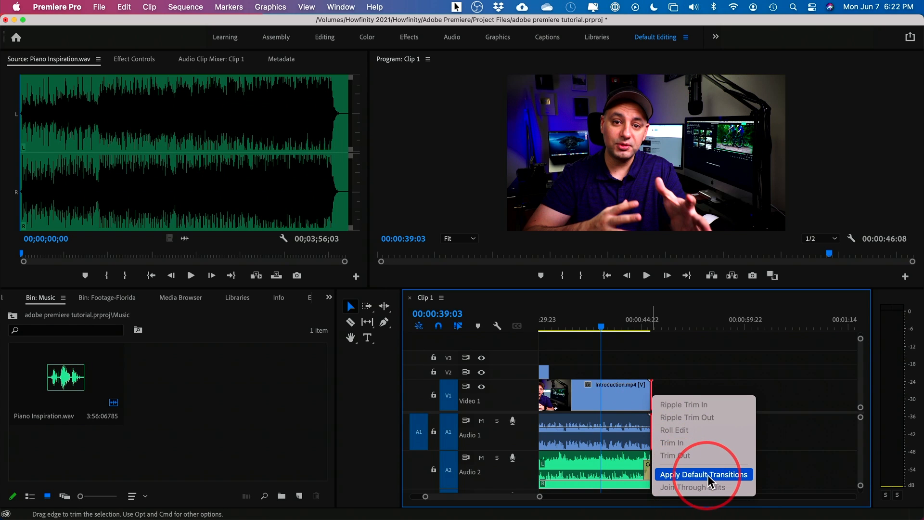
{"action": "left_click", "coordinate": [709, 476]}
{"action": "left_click", "coordinate": [628, 327]}
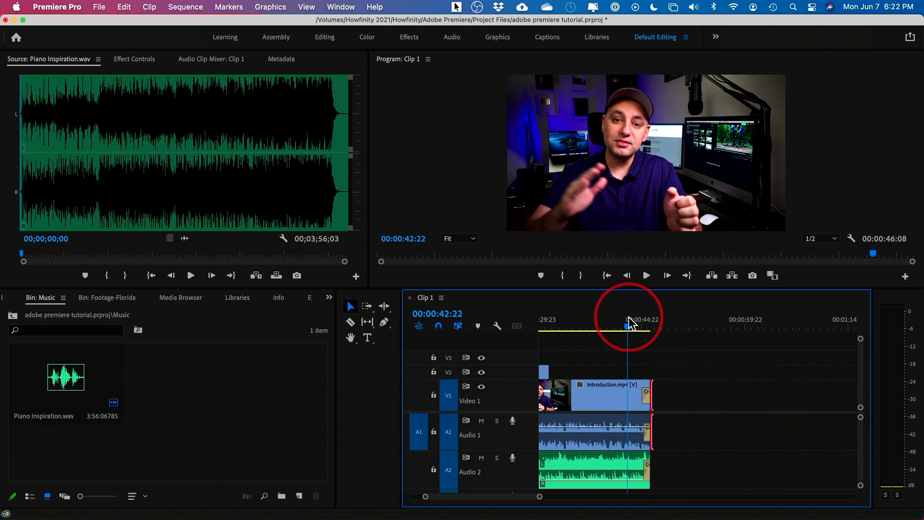
{"action": "key", "text": "space"}
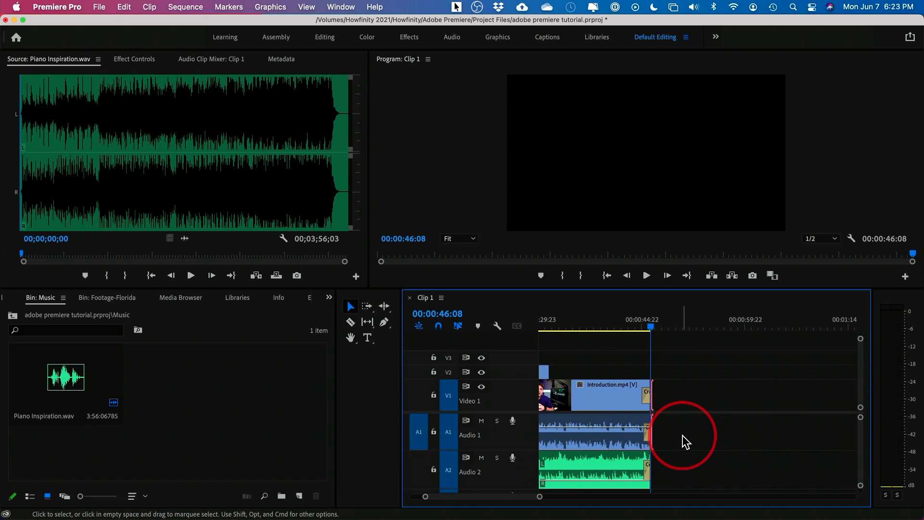
Lengthen the Constant Power fades at the ends of Audio 1 and Audio 2 to about two seconds each.
{"action": "key", "text": "="}
{"action": "key", "text": "="}
{"action": "key", "text": "="}
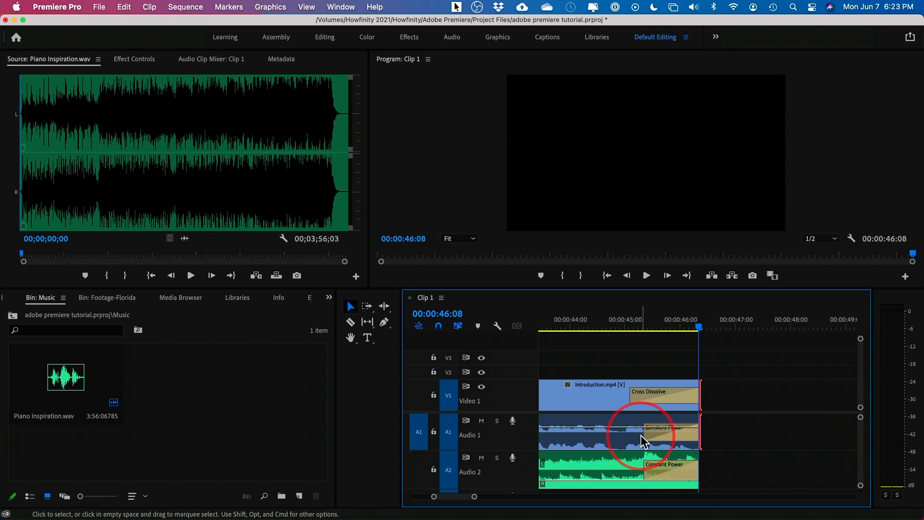
{"action": "left_click_drag", "start_coordinate": [643, 439], "coordinate": [583, 436]}
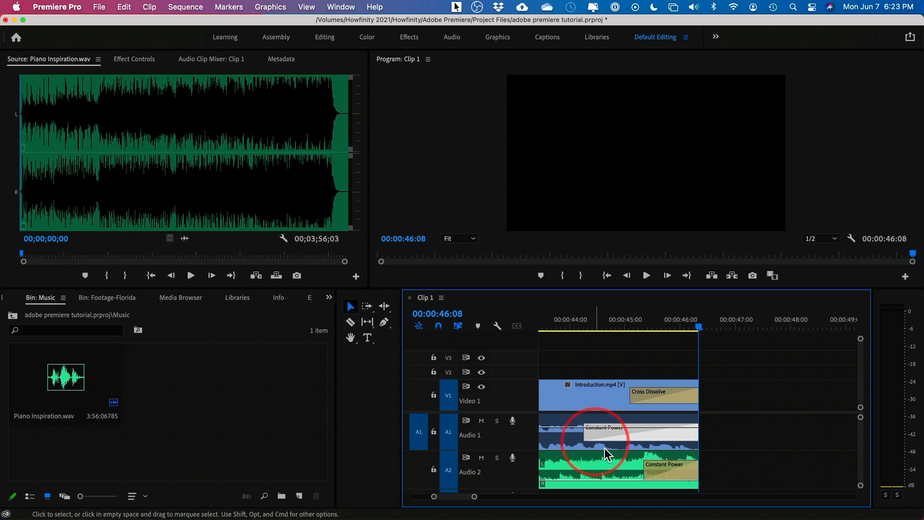
{"action": "left_click_drag", "start_coordinate": [644, 466], "coordinate": [584, 466]}
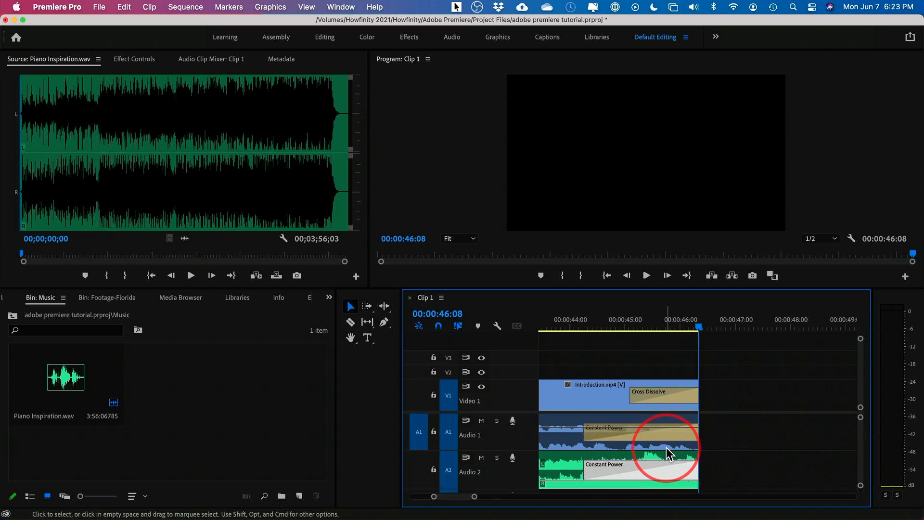
Play across the cut between Clip 2.mp4 and Clip 8.mp4 and park the playhead just before it at 00:00:22:12.
{"action": "key", "text": "minus"}
{"action": "key", "text": "minus"}
{"action": "key", "text": "minus"}
{"action": "key", "text": "minus"}
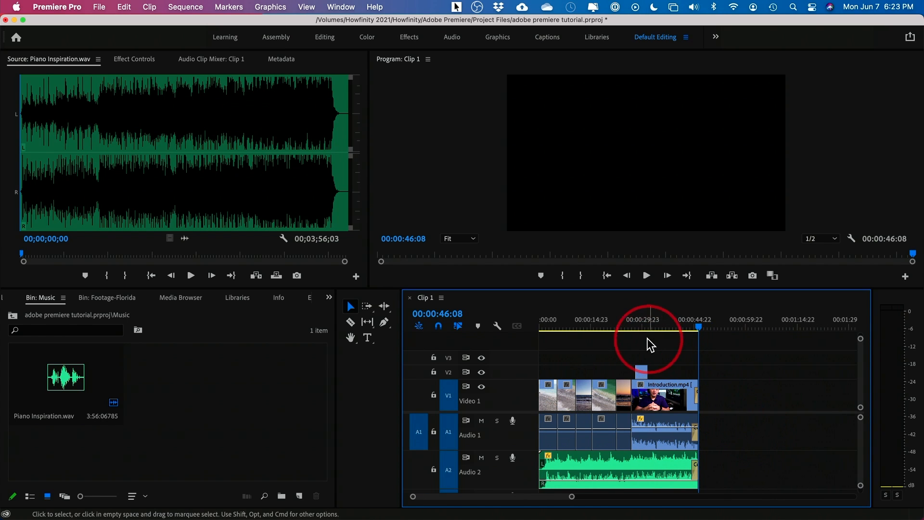
{"action": "left_click", "coordinate": [619, 326]}
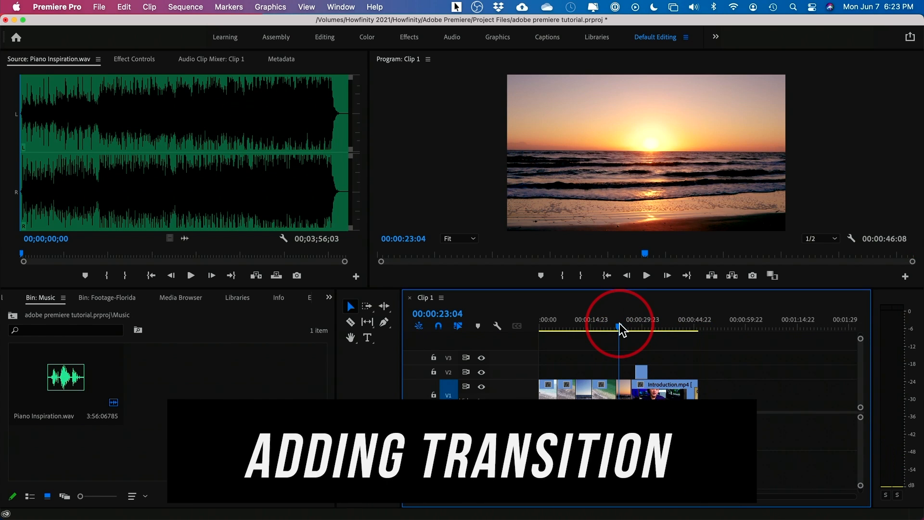
{"action": "key", "text": "equal"}
{"action": "key", "text": "equal"}
{"action": "key", "text": "equal"}
{"action": "key", "text": "equal"}
{"action": "left_click", "coordinate": [637, 328]}
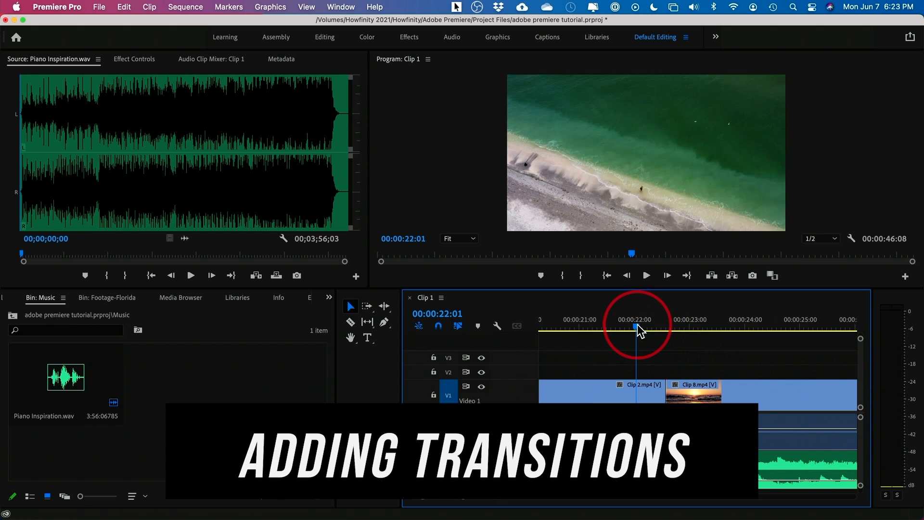
{"action": "key", "text": "space"}
{"action": "left_click", "coordinate": [599, 326]}
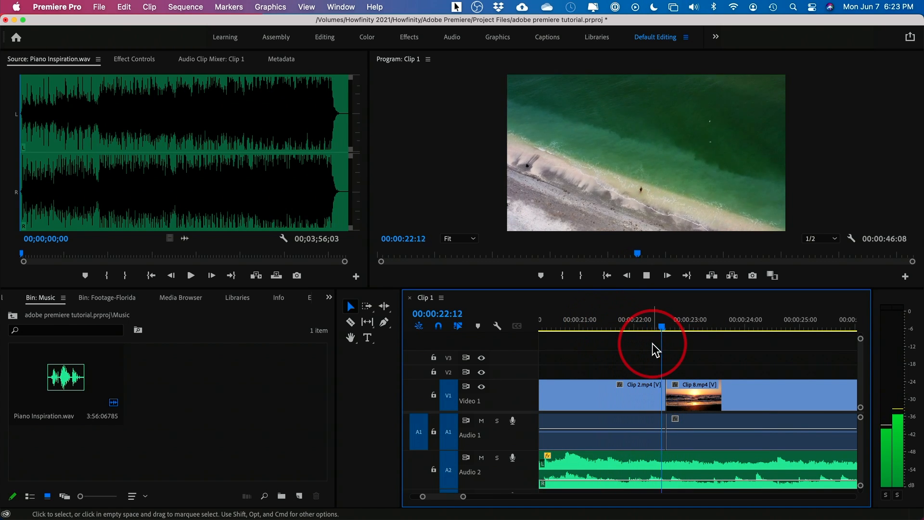
{"action": "key", "text": "space"}
{"action": "left_click", "coordinate": [634, 326]}
{"action": "left_click_drag", "start_coordinate": [636, 325], "coordinate": [662, 337]}
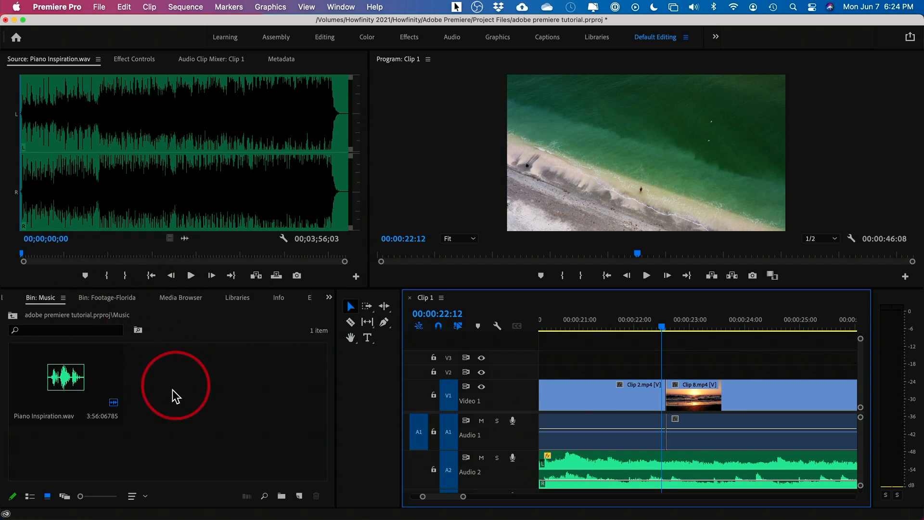
Open the effects library and expand the Dissolve group of the video transitions.
{"action": "scroll", "coordinate": [161, 305], "scroll_direction": "down", "scroll_amount": 7}
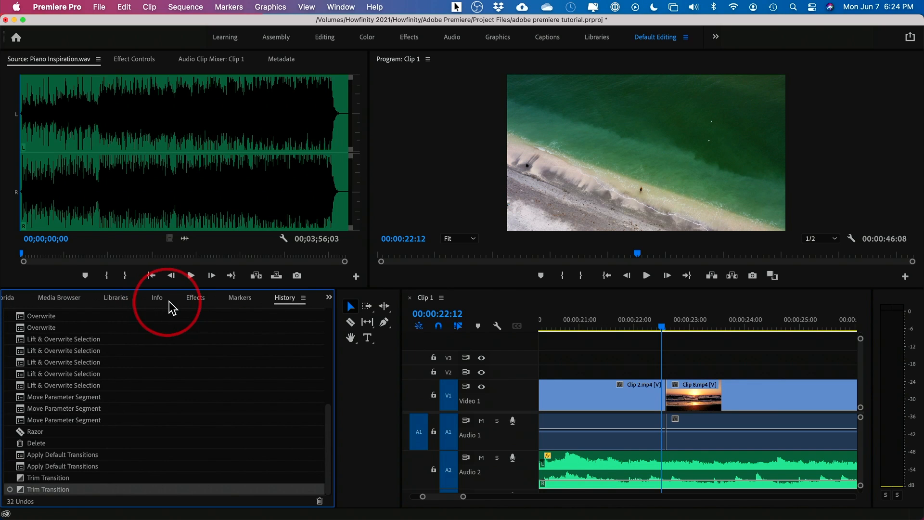
{"action": "left_click", "coordinate": [191, 302]}
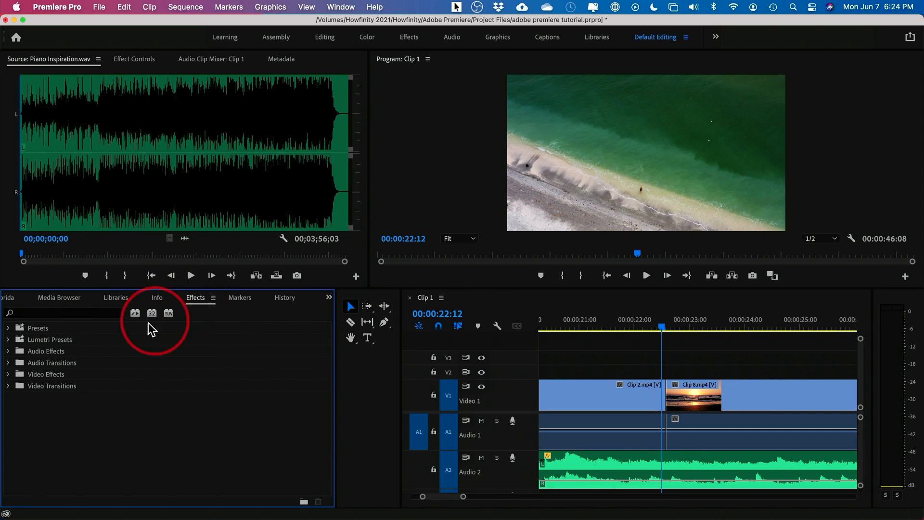
{"action": "left_click", "coordinate": [8, 386]}
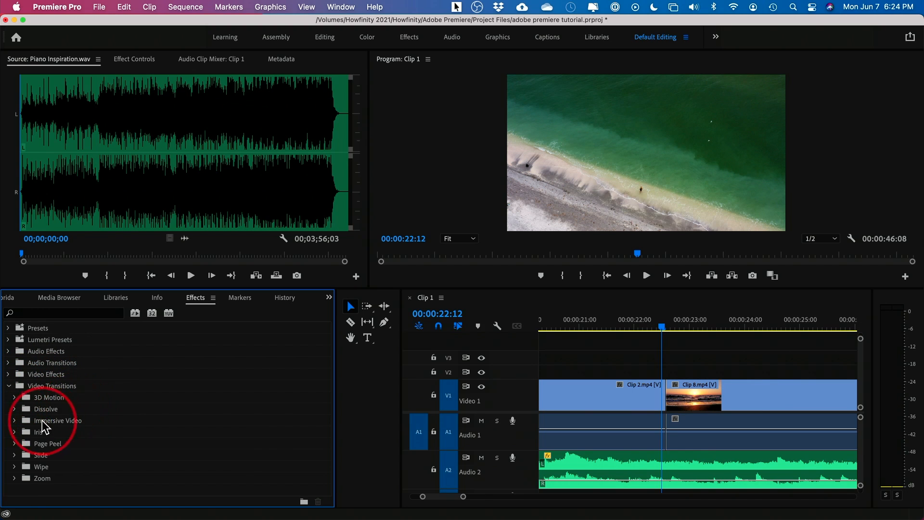
{"action": "left_click", "coordinate": [14, 408]}
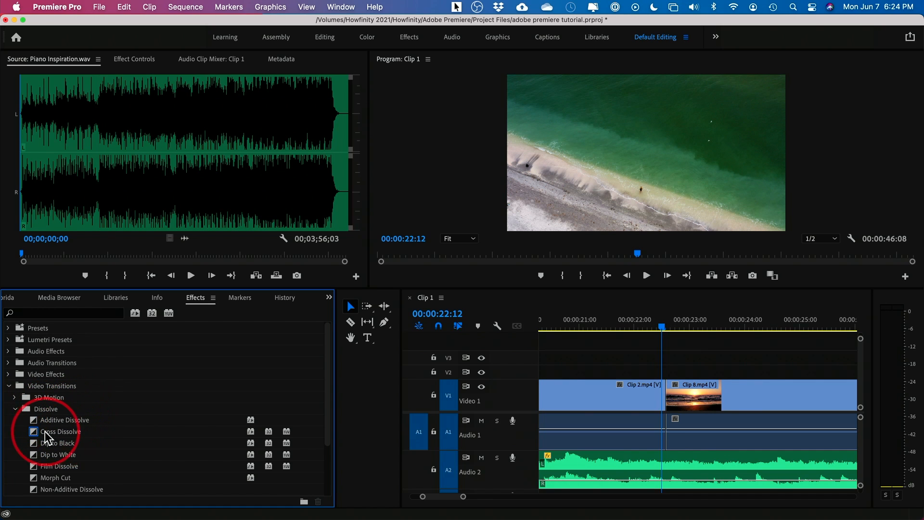
Apply a Cross Dissolve to the cut between Clip 2.mp4 and Clip 8.mp4 and play it back.
{"action": "left_click_drag", "start_coordinate": [34, 437], "coordinate": [660, 398]}
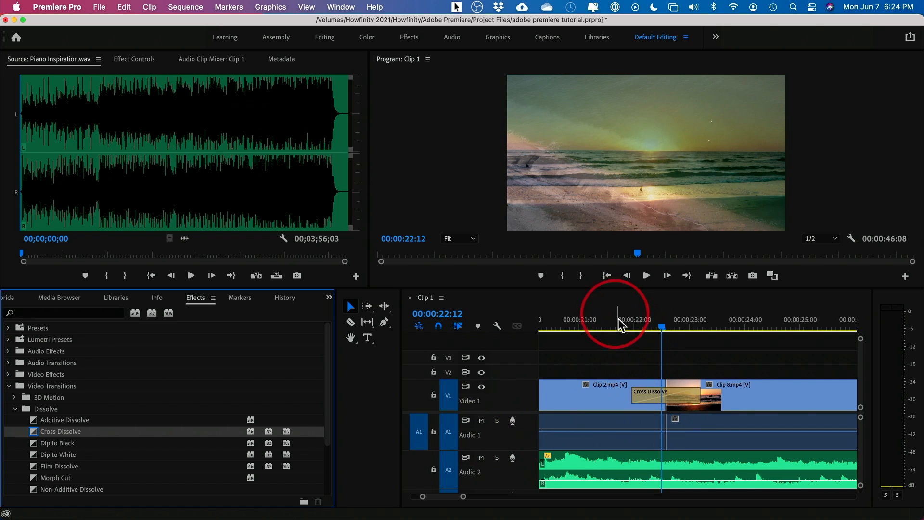
{"action": "left_click", "coordinate": [611, 322]}
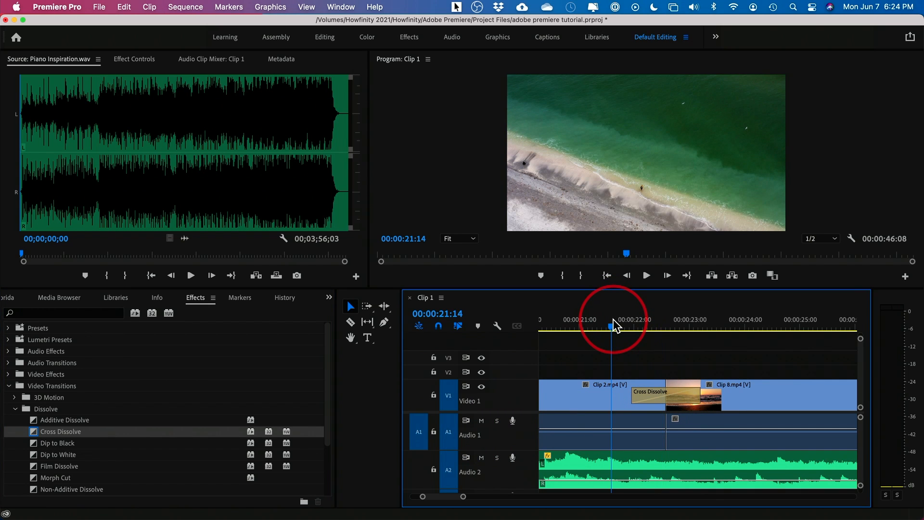
{"action": "key", "text": "space"}
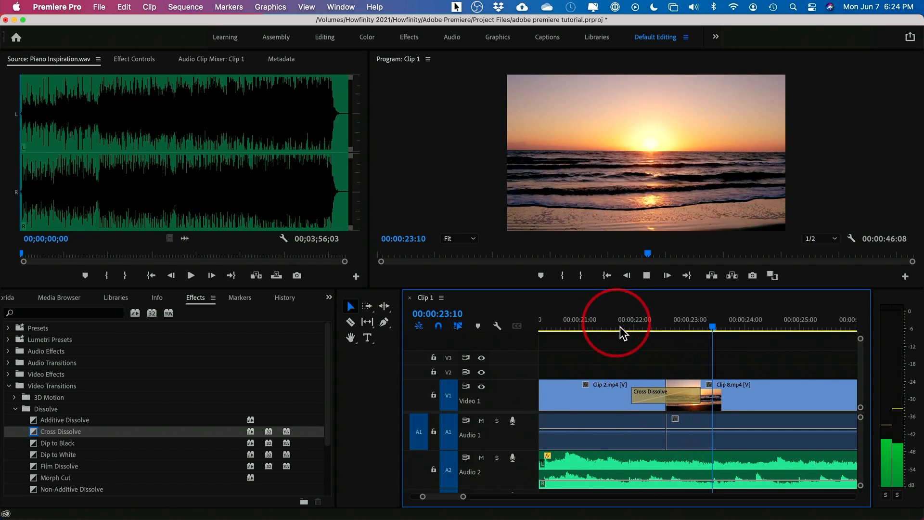
{"action": "key", "text": "space"}
Replace the Cross Dissolve between Clip 2.mp4 and Clip 8.mp4 with Dip to Black and play it back.
{"action": "left_click", "coordinate": [653, 403]}
{"action": "key", "text": "Delete"}
{"action": "left_click", "coordinate": [660, 324]}
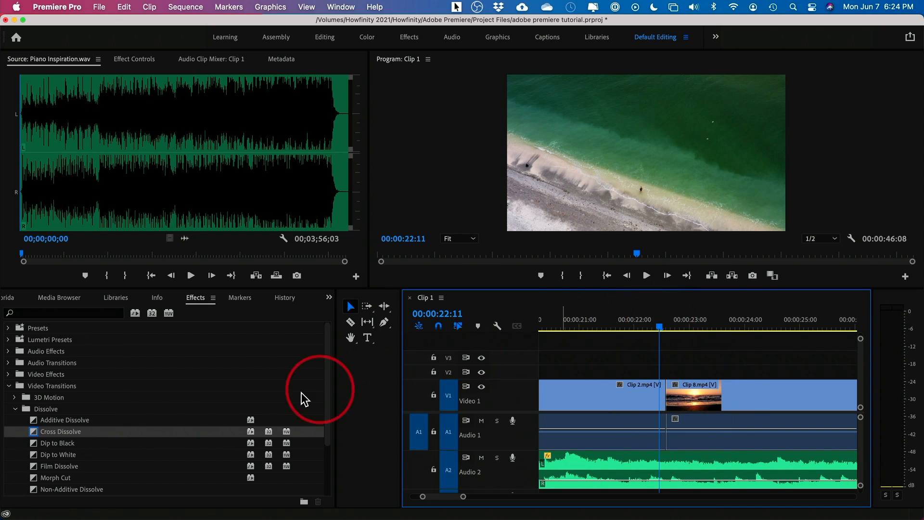
{"action": "left_click_drag", "start_coordinate": [35, 445], "coordinate": [666, 395]}
{"action": "left_click", "coordinate": [612, 320]}
{"action": "key", "text": "space"}
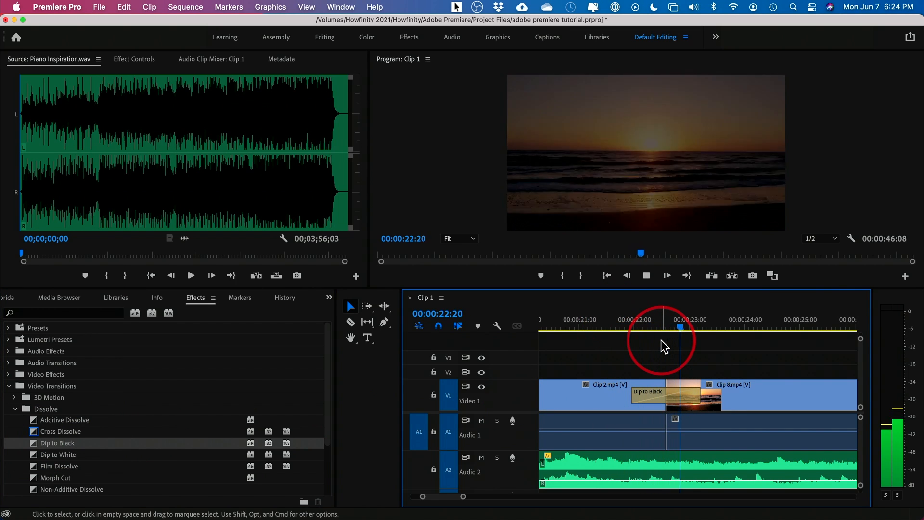
{"action": "key", "text": "space"}
Replace the Dip to Black between Clip 2.mp4 and Clip 8.mp4 with a Film Dissolve and play it back.
{"action": "left_click", "coordinate": [680, 400]}
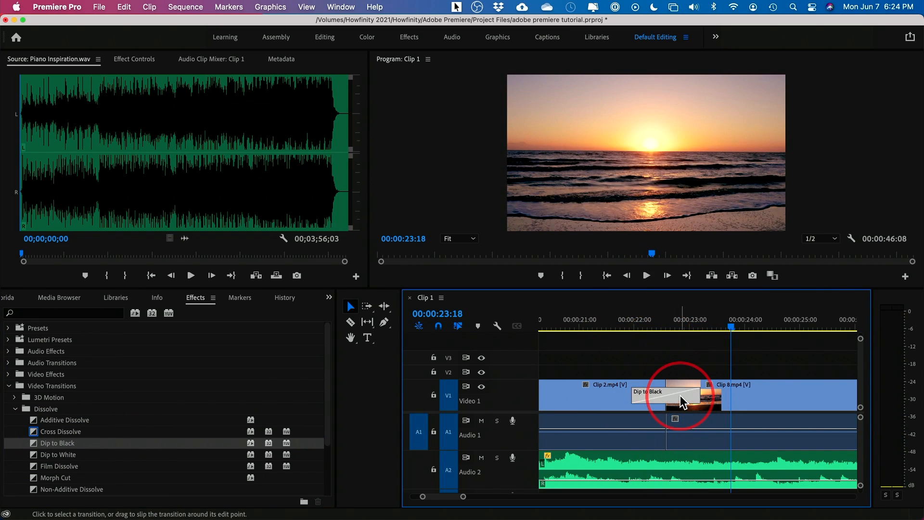
{"action": "scroll", "coordinate": [80, 476], "scroll_direction": "down", "scroll_amount": 1}
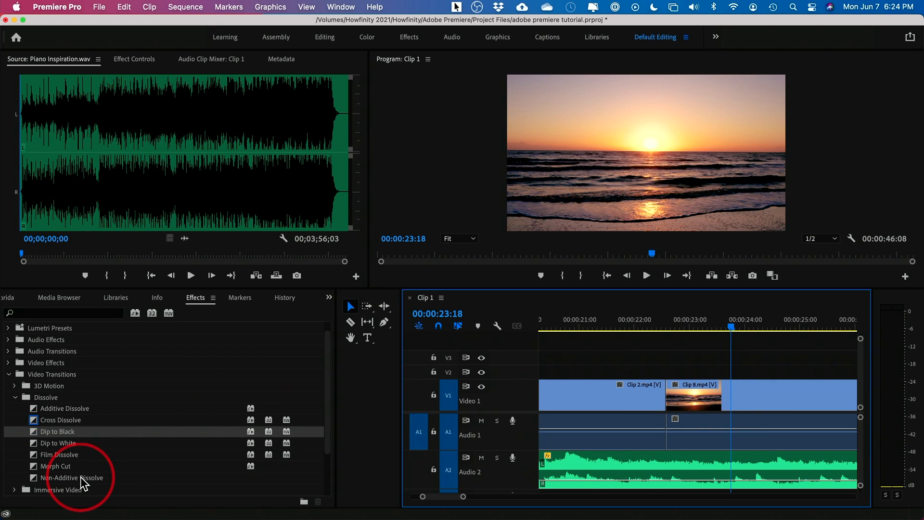
{"action": "left_click_drag", "start_coordinate": [36, 452], "coordinate": [668, 395]}
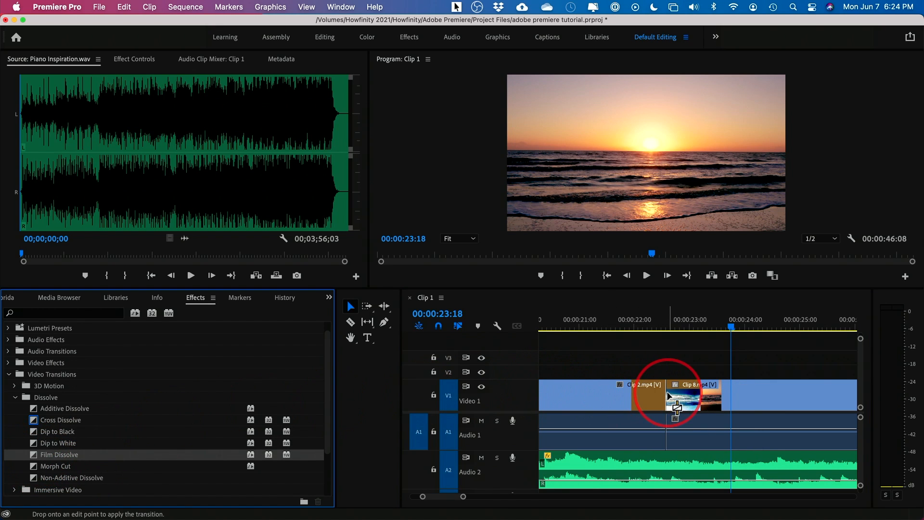
{"action": "left_click", "coordinate": [605, 317]}
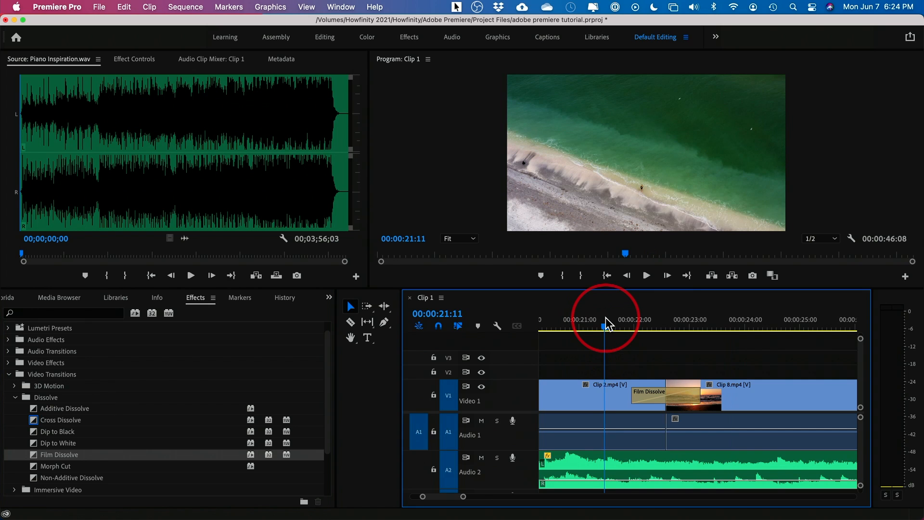
{"action": "key", "text": "space"}
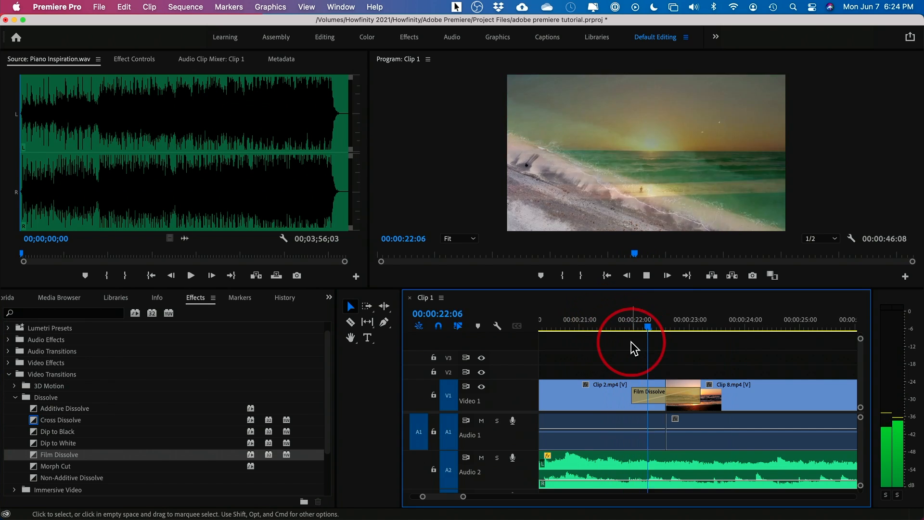
{"action": "key", "text": "space"}
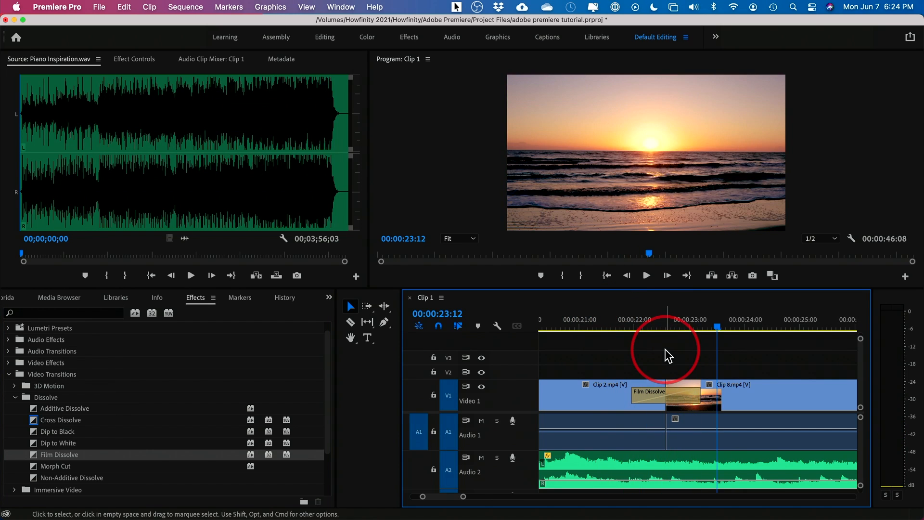
Replace the Film Dissolve between Clip 2.mp4 and Clip 8.mp4 with a Page Peel and play it back.
{"action": "left_click", "coordinate": [646, 326]}
{"action": "left_click_drag", "start_coordinate": [645, 325], "coordinate": [685, 325]}
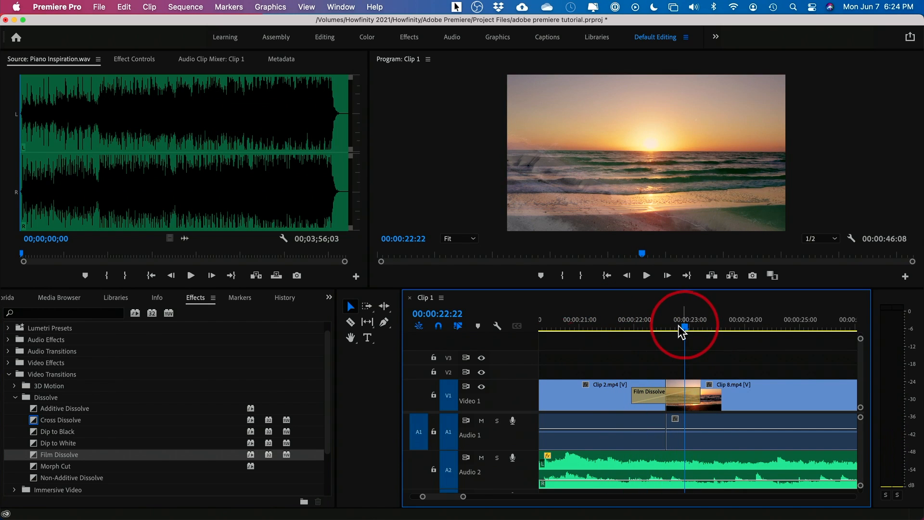
{"action": "scroll", "coordinate": [81, 435], "scroll_direction": "down", "scroll_amount": 5}
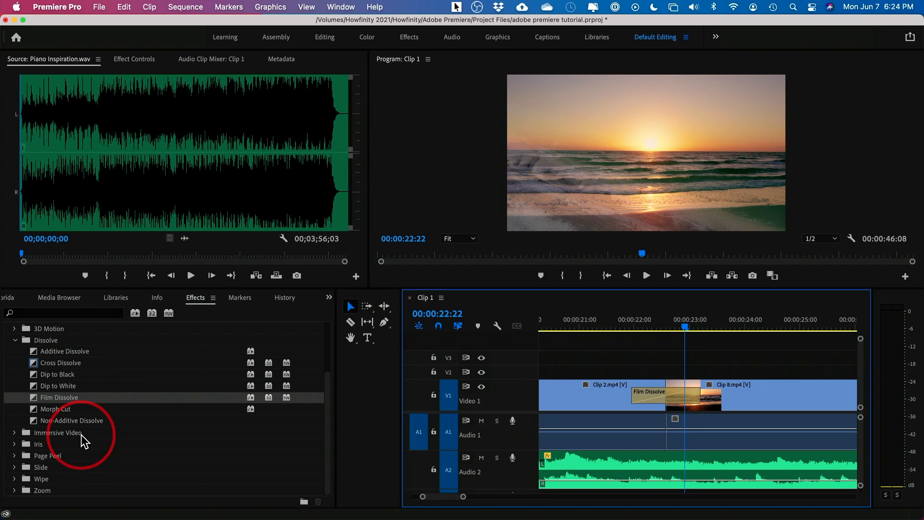
{"action": "left_click", "coordinate": [14, 455]}
{"action": "left_click_drag", "start_coordinate": [37, 469], "coordinate": [666, 410]}
{"action": "left_click", "coordinate": [614, 325]}
{"action": "key", "text": "space"}
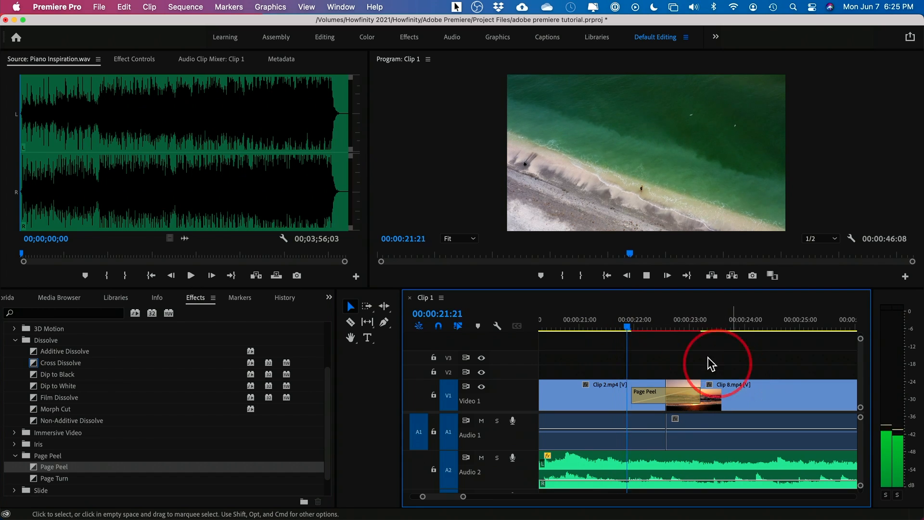
{"action": "key", "text": "space"}
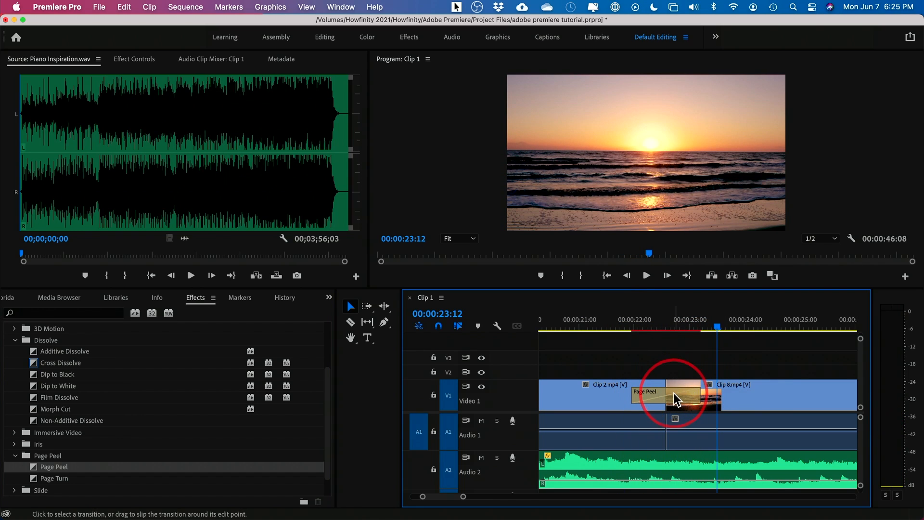
Delete the Page Peel between Clip 2.mp4 and Clip 8.mp4 and collapse the Dissolve group.
{"action": "left_click", "coordinate": [674, 394]}
{"action": "key", "text": "Delete"}
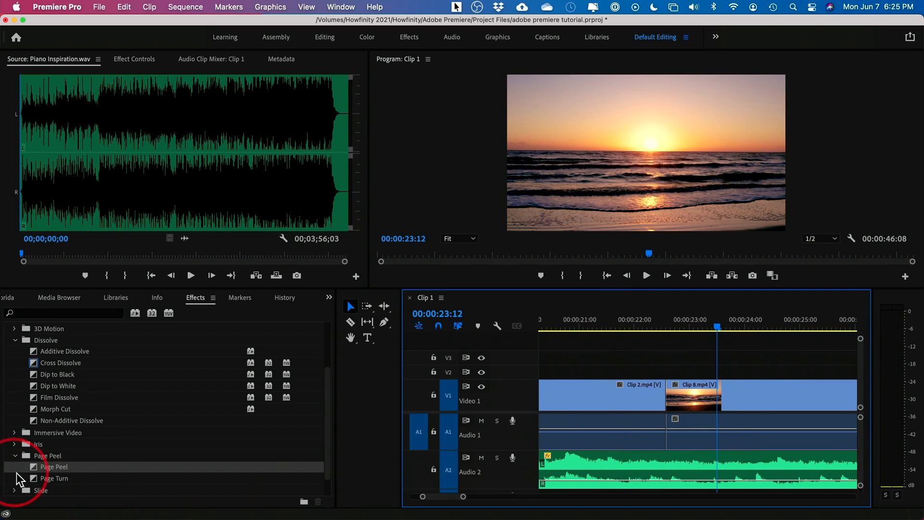
{"action": "scroll", "coordinate": [72, 465], "scroll_direction": "up", "scroll_amount": 3}
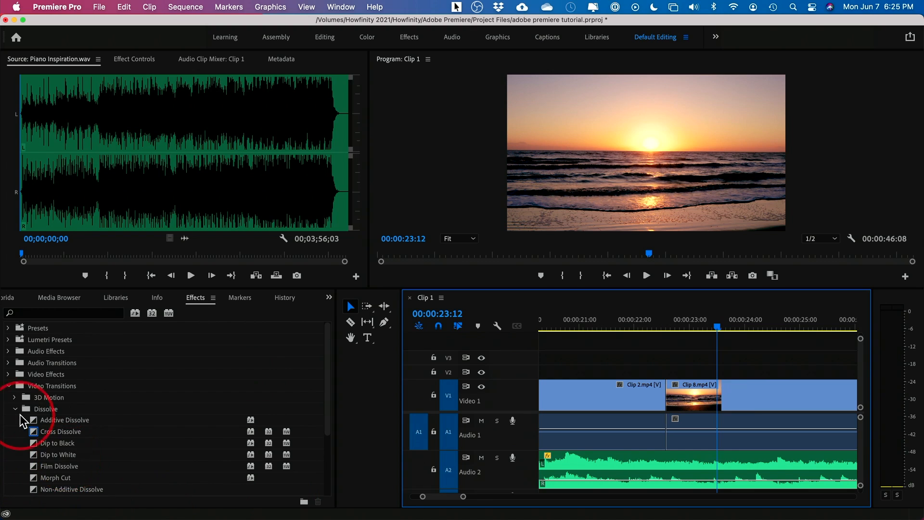
{"action": "left_click", "coordinate": [14, 409]}
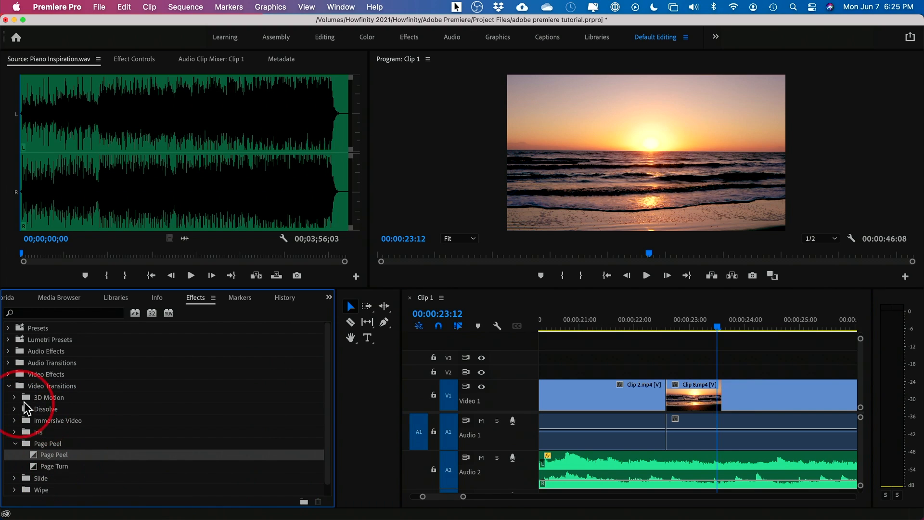
Apply the Black & White effect from the Image Control video effects to Clip 8.mp4.
{"action": "left_click", "coordinate": [8, 373]}
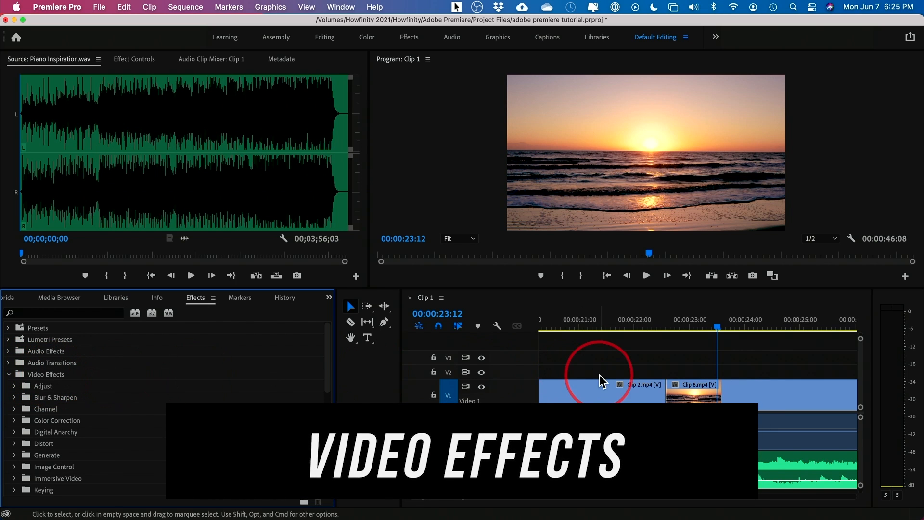
{"action": "scroll", "coordinate": [673, 385], "scroll_direction": "right", "scroll_amount": 2}
{"action": "scroll", "coordinate": [672, 384], "scroll_direction": "right", "scroll_amount": 3}
{"action": "left_click", "coordinate": [649, 397]}
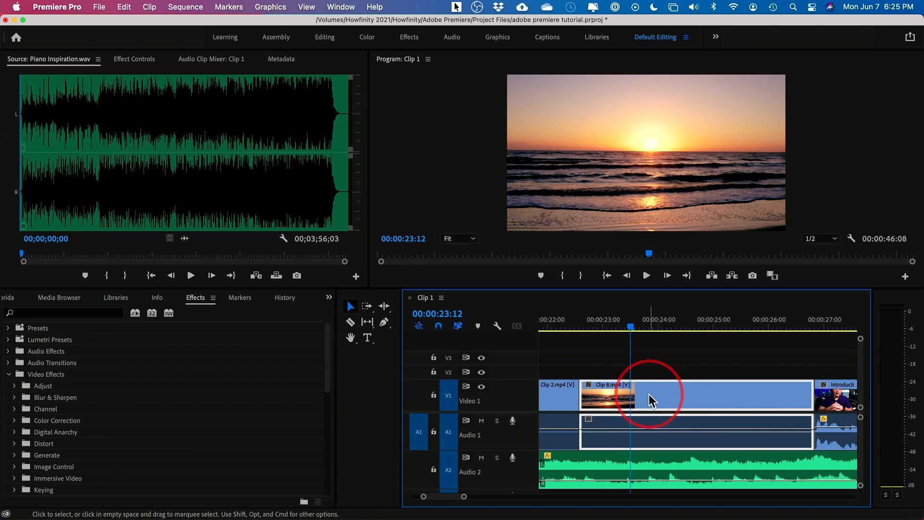
{"action": "scroll", "coordinate": [124, 445], "scroll_direction": "down", "scroll_amount": 2}
{"action": "scroll", "coordinate": [122, 438], "scroll_direction": "down", "scroll_amount": 7}
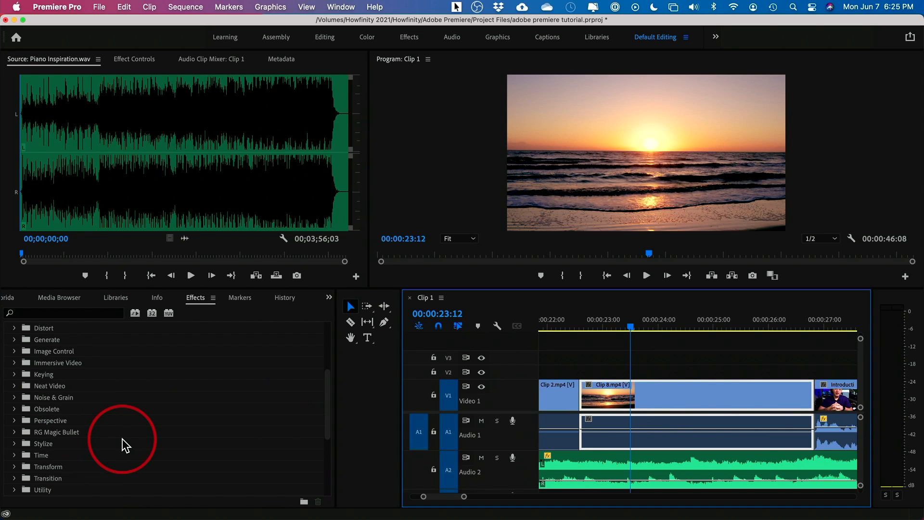
{"action": "left_click", "coordinate": [14, 351]}
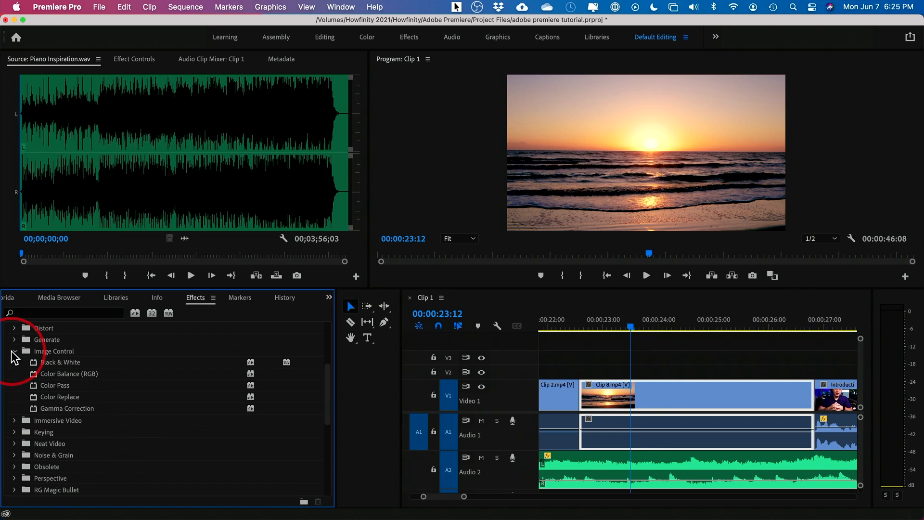
{"action": "left_click_drag", "start_coordinate": [33, 361], "coordinate": [725, 405]}
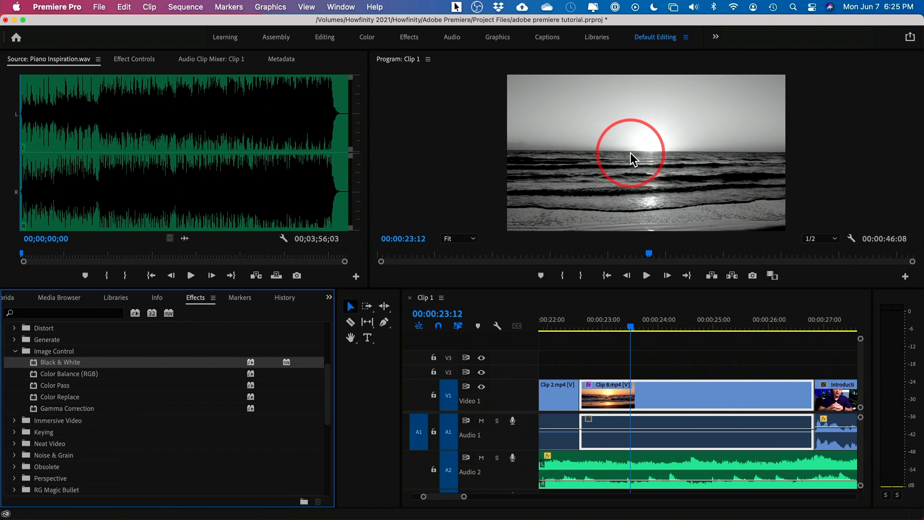
Remove the Black & White effect from Clip 8.mp4 in its effect settings.
{"action": "left_click", "coordinate": [647, 400]}
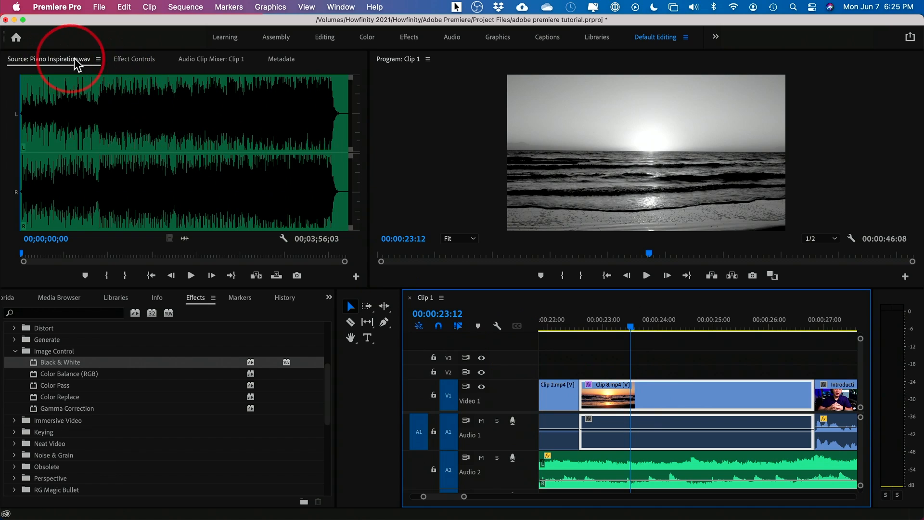
{"action": "left_click", "coordinate": [129, 59]}
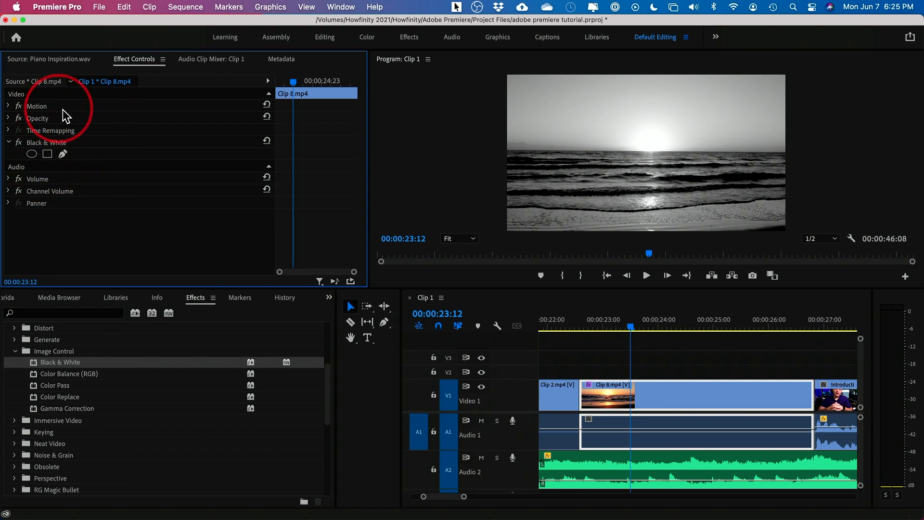
{"action": "left_click", "coordinate": [52, 142]}
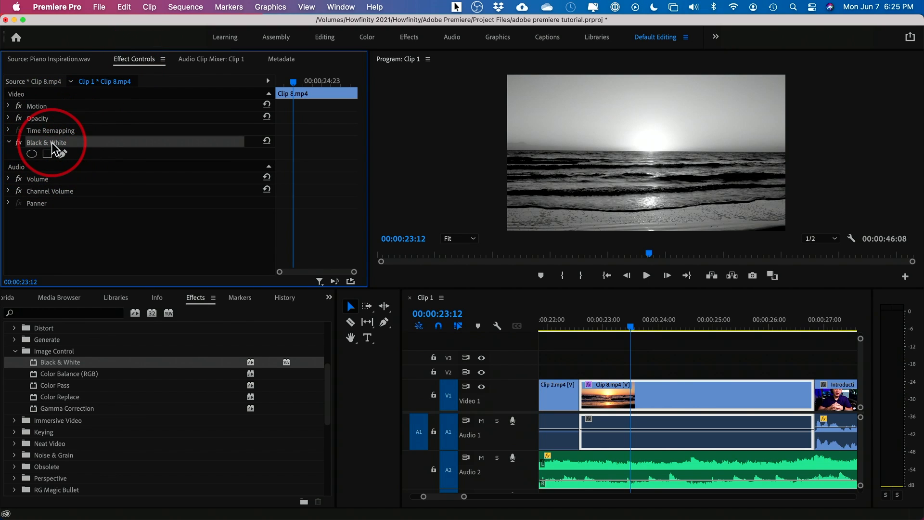
{"action": "key", "text": "Delete"}
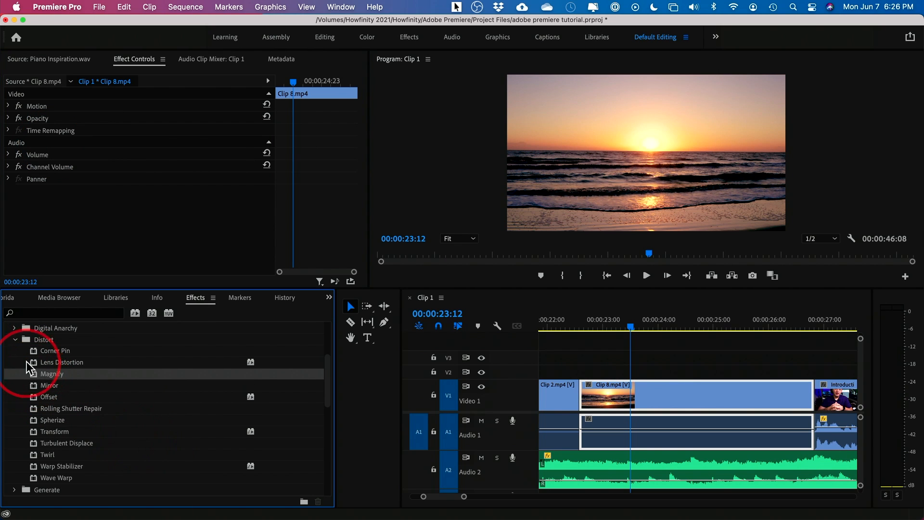
Apply the Lens Distortion effect from the Distort group to Clip 8.mp4 and set its Curvature to -28.
{"action": "left_click", "coordinate": [31, 361]}
{"action": "left_click_drag", "start_coordinate": [33, 364], "coordinate": [719, 397]}
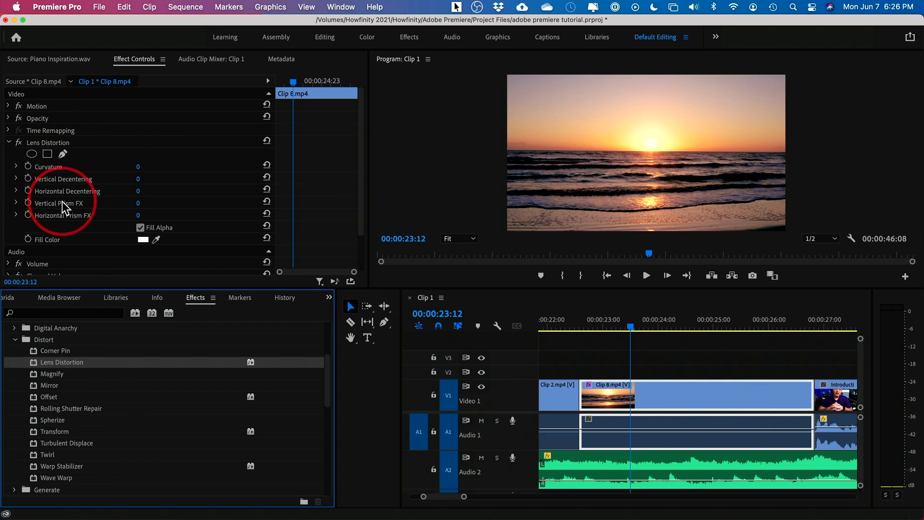
{"action": "mouse_move", "coordinate": [138, 166]}
{"action": "left_mouse_down"}
{"action": "mouse_move", "coordinate": [150, 167]}
{"action": "mouse_move", "coordinate": [106, 166]}
{"action": "mouse_move", "coordinate": [157, 166]}
{"action": "mouse_move", "coordinate": [124, 167]}
{"action": "left_mouse_up"}
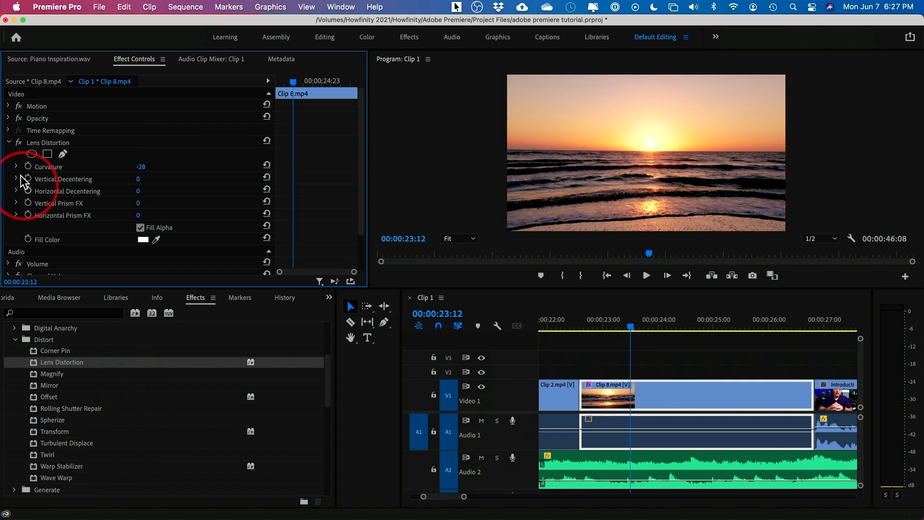
Remove the Lens Distortion effect from Clip 8.mp4 and deselect the clip.
{"action": "left_click", "coordinate": [39, 140]}
{"action": "key", "text": "Delete"}
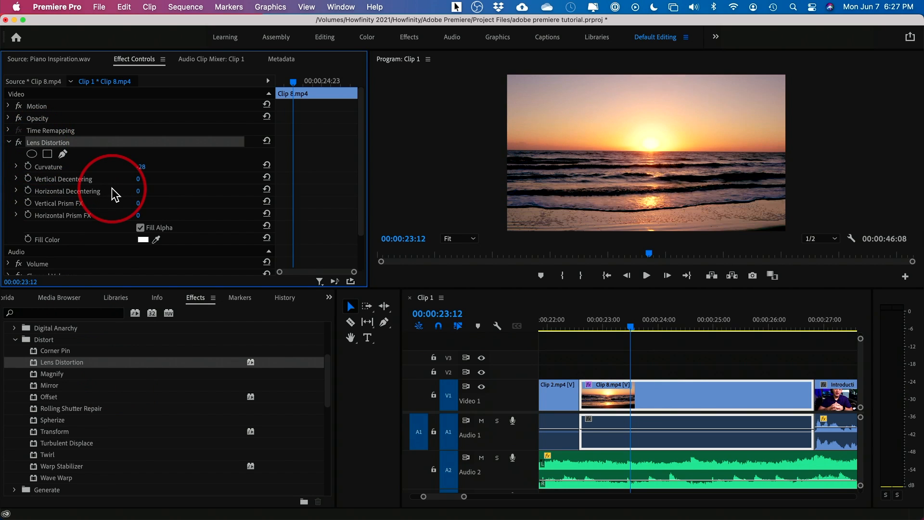
{"action": "left_click", "coordinate": [671, 364]}
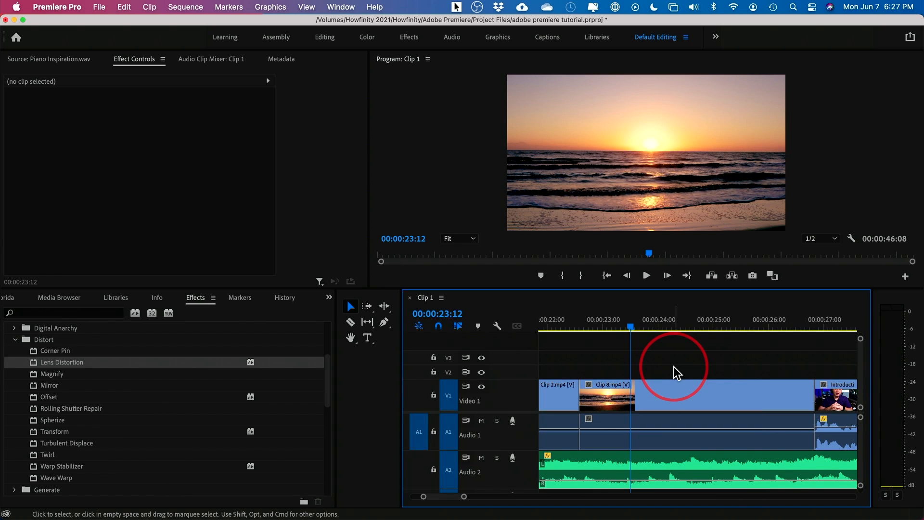
Add the text "Florida Sunset" with the Type tool over the sky in the sunset shot of Clip 8.mp4.
{"action": "left_click", "coordinate": [368, 339]}
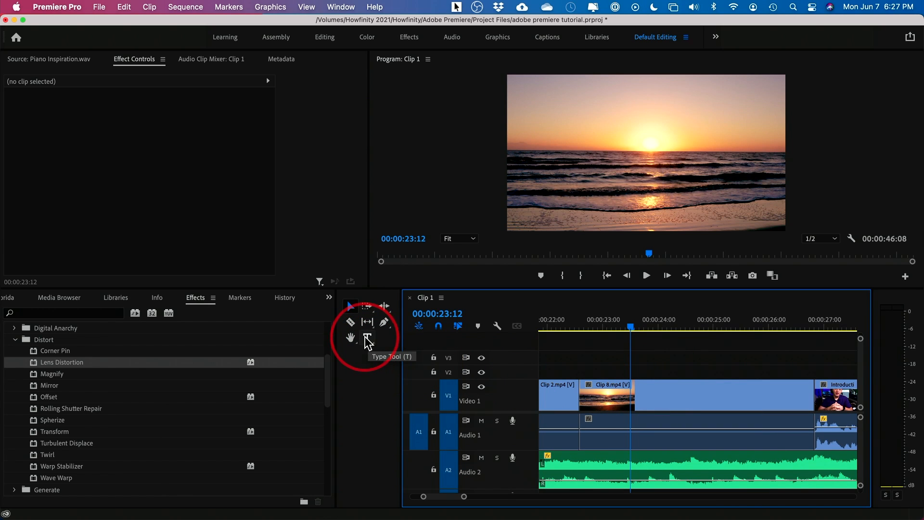
{"action": "left_click", "coordinate": [367, 337]}
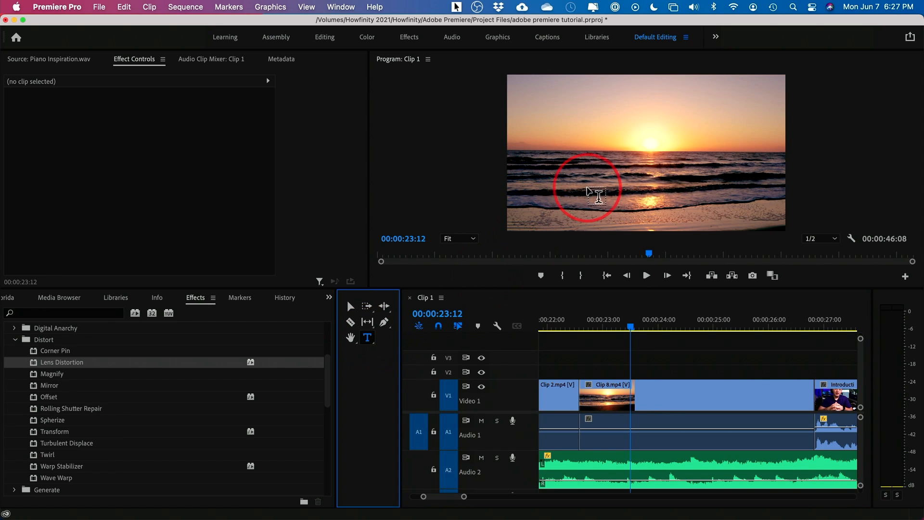
{"action": "left_click", "coordinate": [573, 144]}
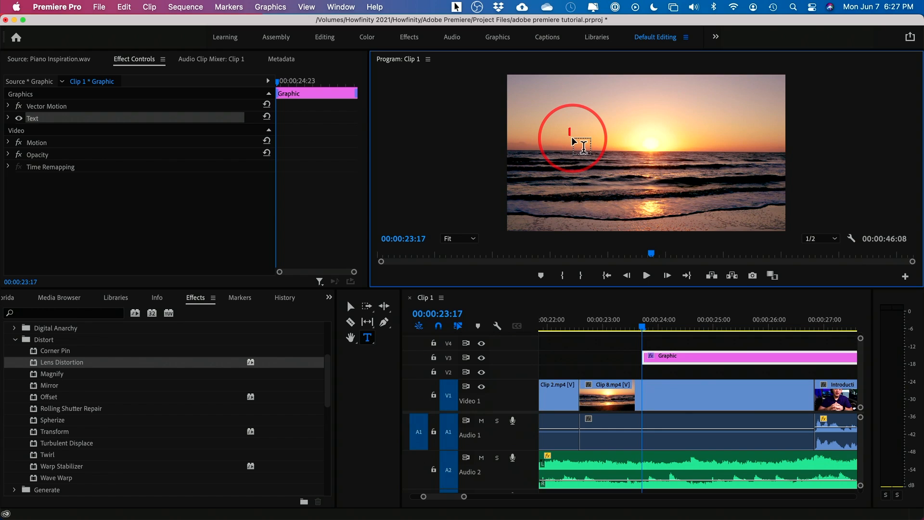
{"action": "type", "text": "Type te"}
{"action": "type", "text": "suns"}
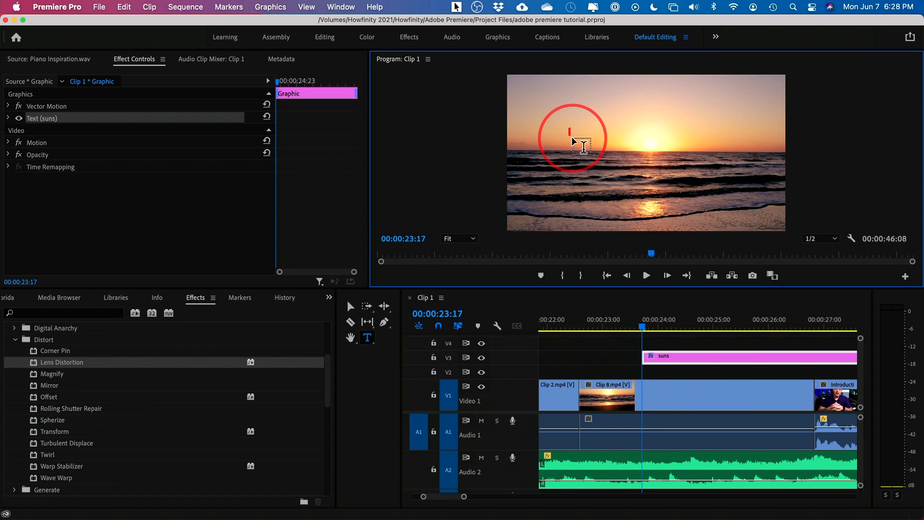
{"action": "type", "text": " Sunset"}
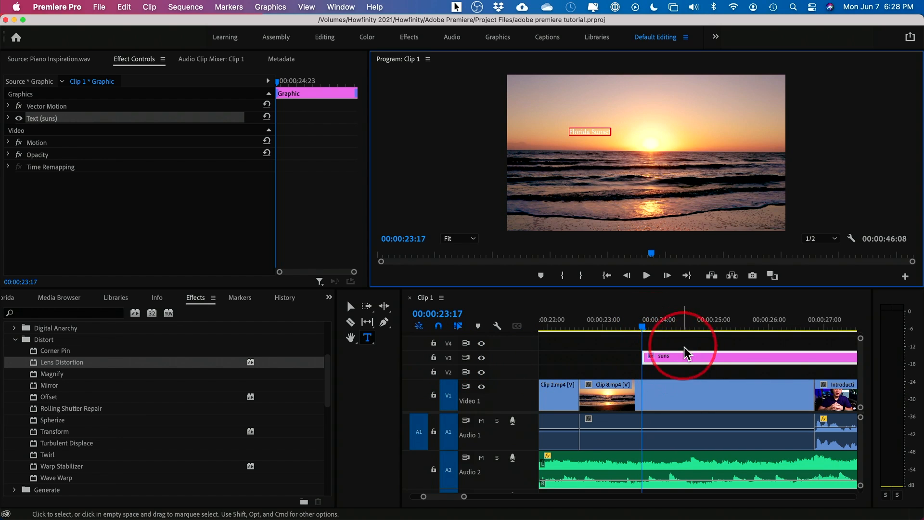
Extend the start of the Florida Sunset title on V3 back to the beginning of Clip 8.mp4.
{"action": "left_click", "coordinate": [655, 328]}
{"action": "left_click_drag", "start_coordinate": [663, 332], "coordinate": [679, 332]}
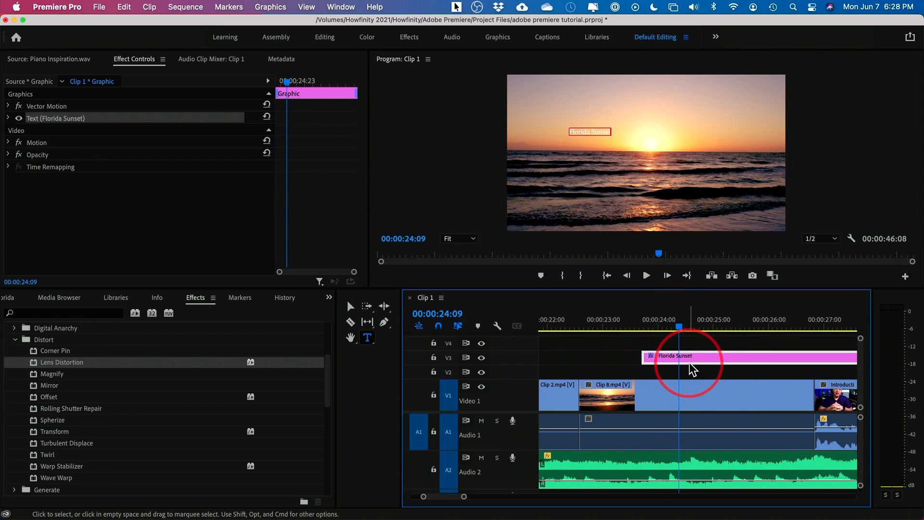
{"action": "left_click_drag", "start_coordinate": [635, 358], "coordinate": [580, 357]}
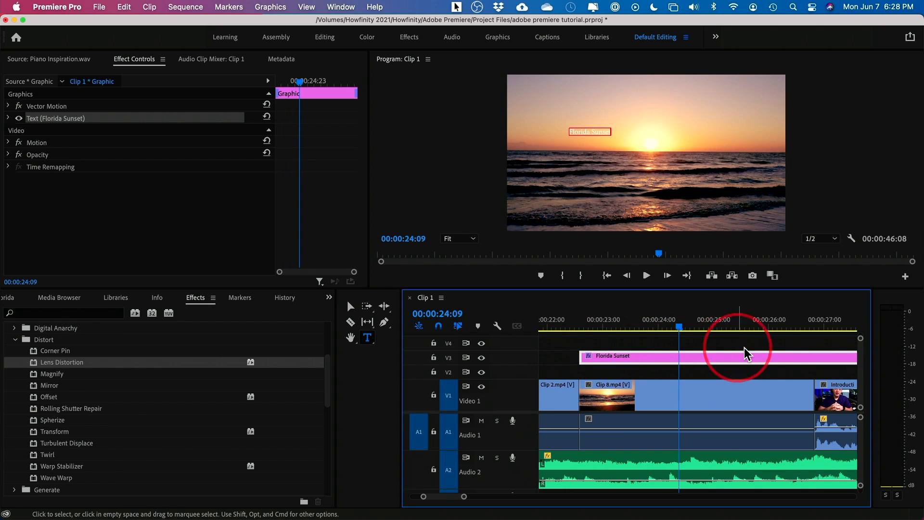
Split the Florida Sunset title with the Razor tool at the end of Clip 8.mp4 and delete the excess piece.
{"action": "left_click", "coordinate": [350, 326]}
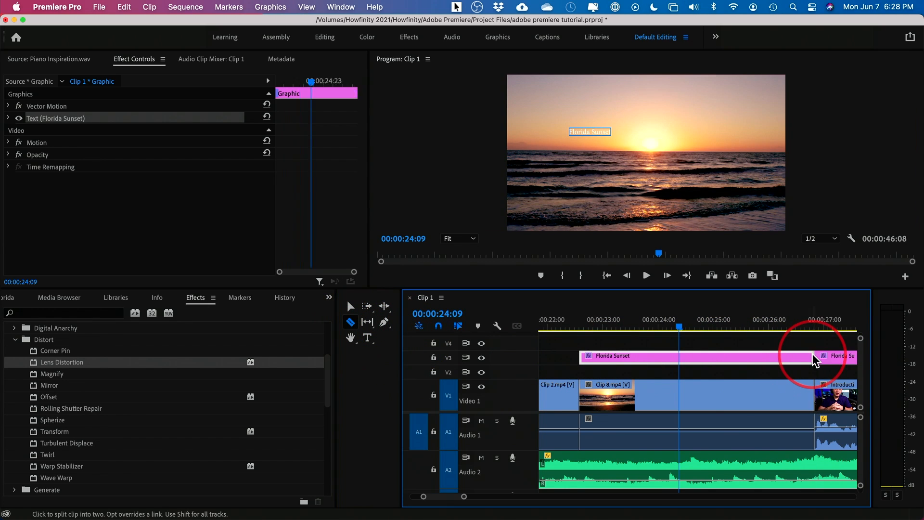
{"action": "left_click", "coordinate": [813, 360]}
{"action": "left_click", "coordinate": [351, 306]}
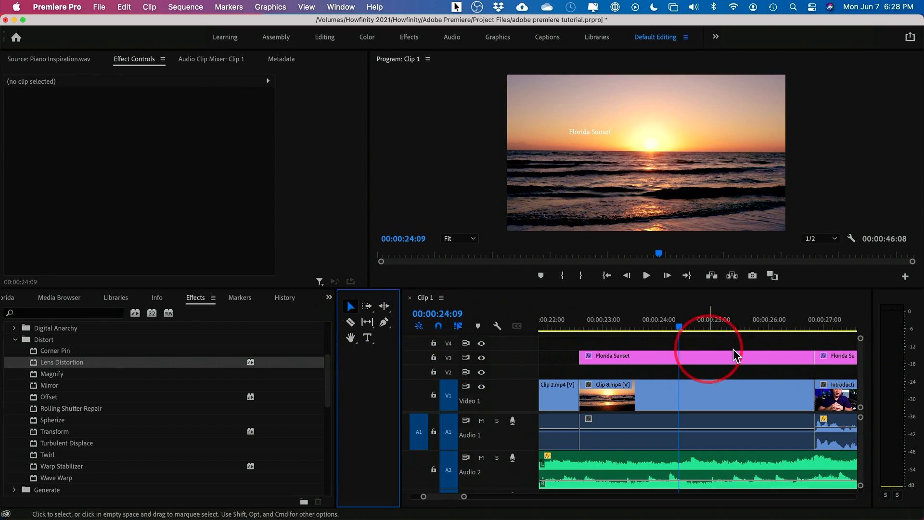
{"action": "left_click", "coordinate": [831, 356]}
{"action": "key", "text": "Delete"}
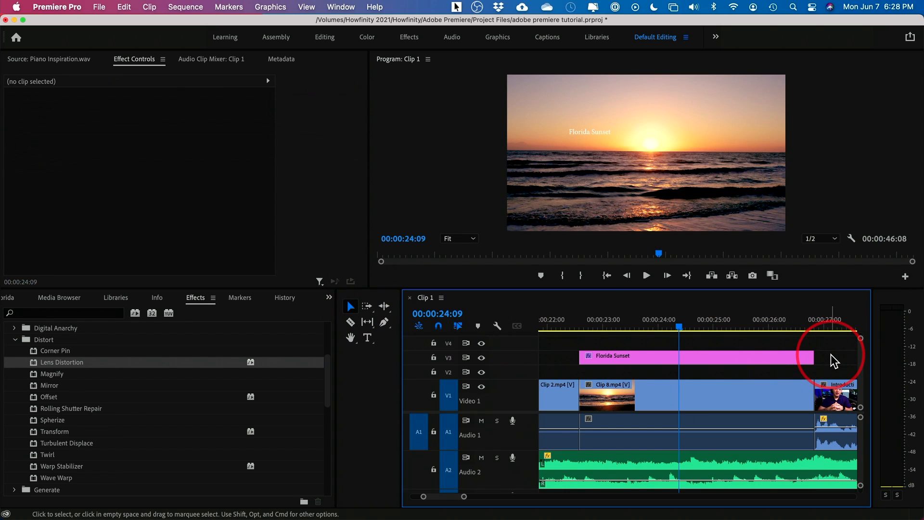
Enlarge the Florida Sunset title to font size 388 and lower it with a Vector Motion position of 1920, 1650.
{"action": "left_click_drag", "start_coordinate": [608, 328], "coordinate": [670, 332]}
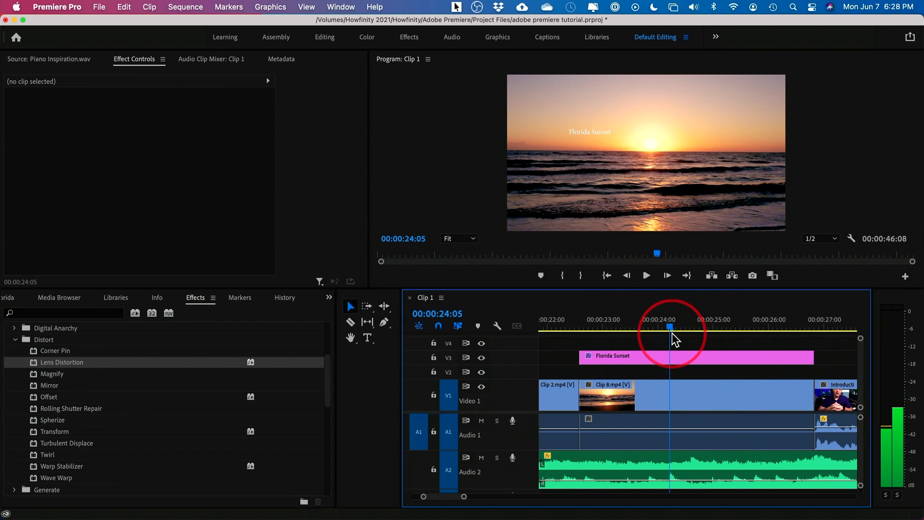
{"action": "left_click", "coordinate": [679, 360]}
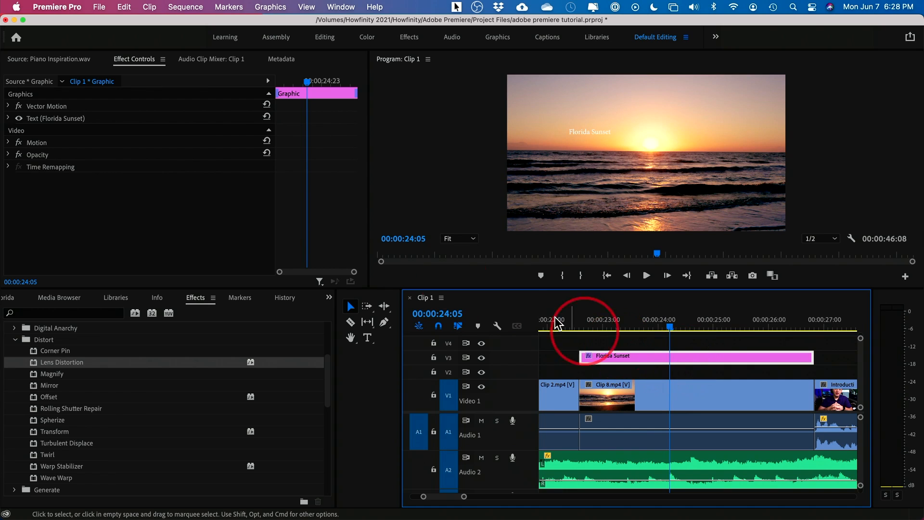
{"action": "left_click", "coordinate": [9, 118]}
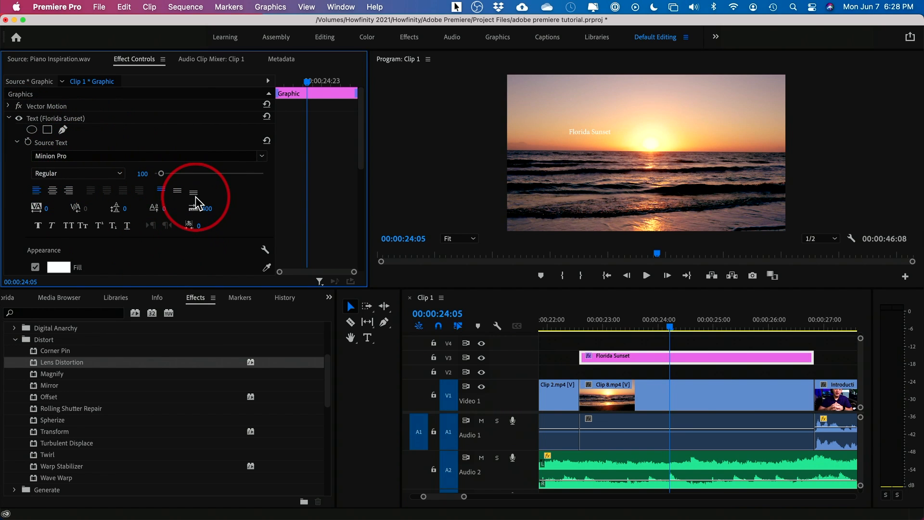
{"action": "left_click", "coordinate": [591, 131]}
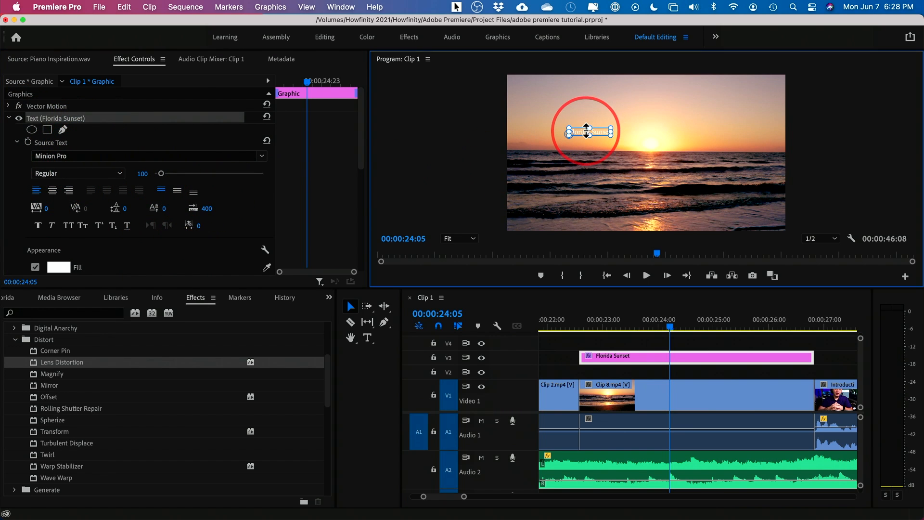
{"action": "left_click", "coordinate": [196, 180]}
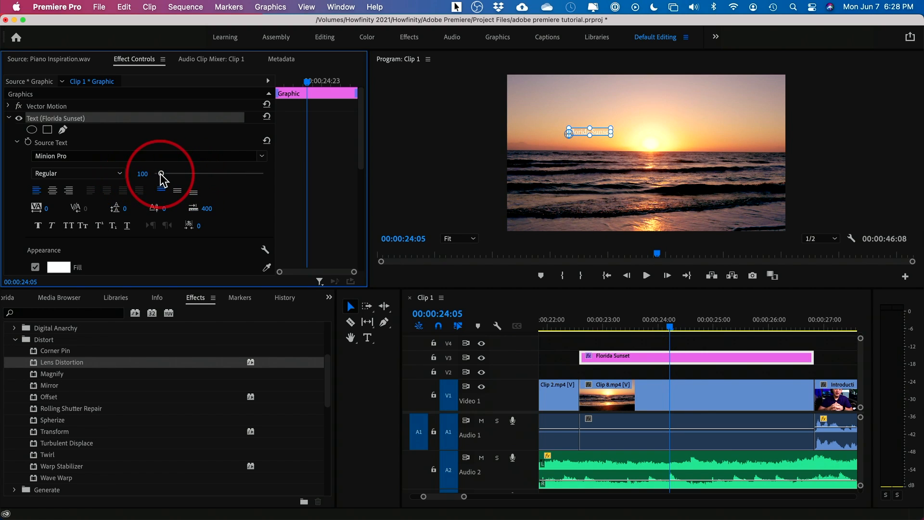
{"action": "left_click_drag", "start_coordinate": [163, 174], "coordinate": [181, 175]}
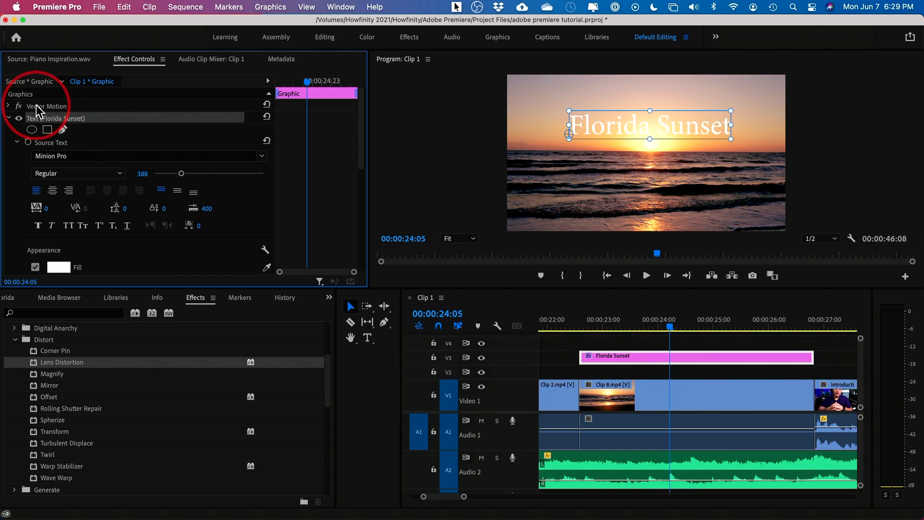
{"action": "left_click", "coordinate": [9, 106]}
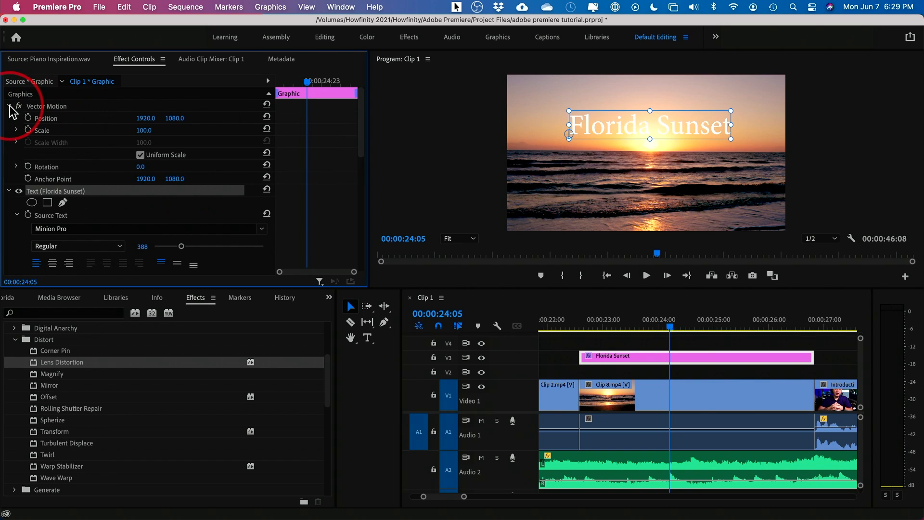
{"action": "left_click_drag", "start_coordinate": [182, 121], "coordinate": [179, 118]}
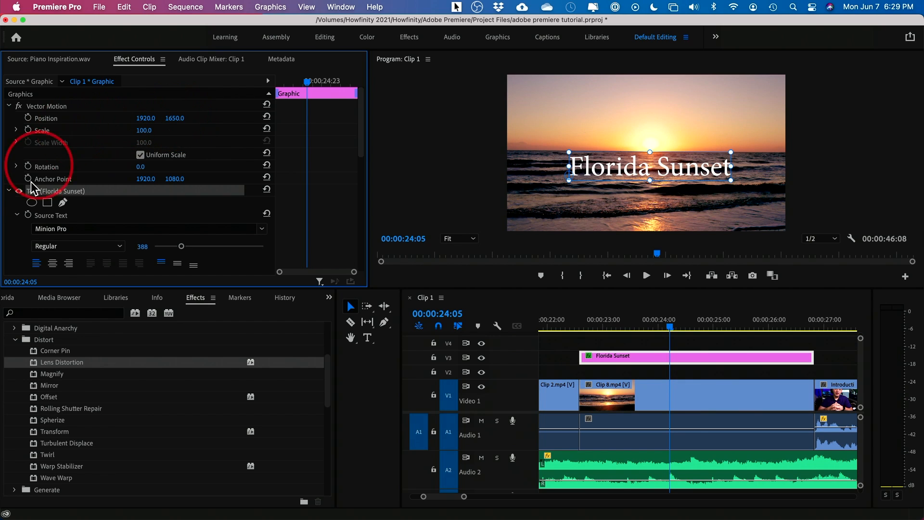
Change the Florida Sunset title's font to Bebas, left-aligned, with a font size of 346.
{"action": "scroll", "coordinate": [85, 219], "scroll_direction": "down", "scroll_amount": 2}
{"action": "left_click", "coordinate": [71, 206]}
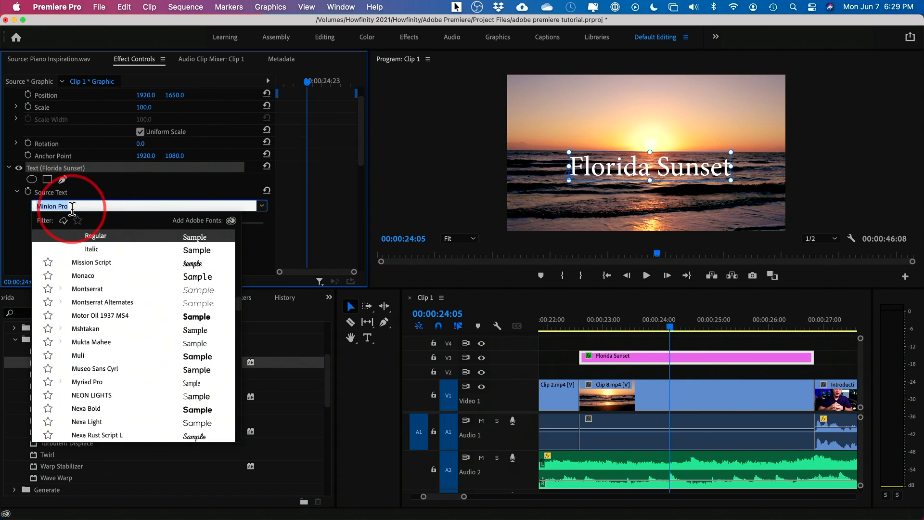
{"action": "type", "text": "beb"}
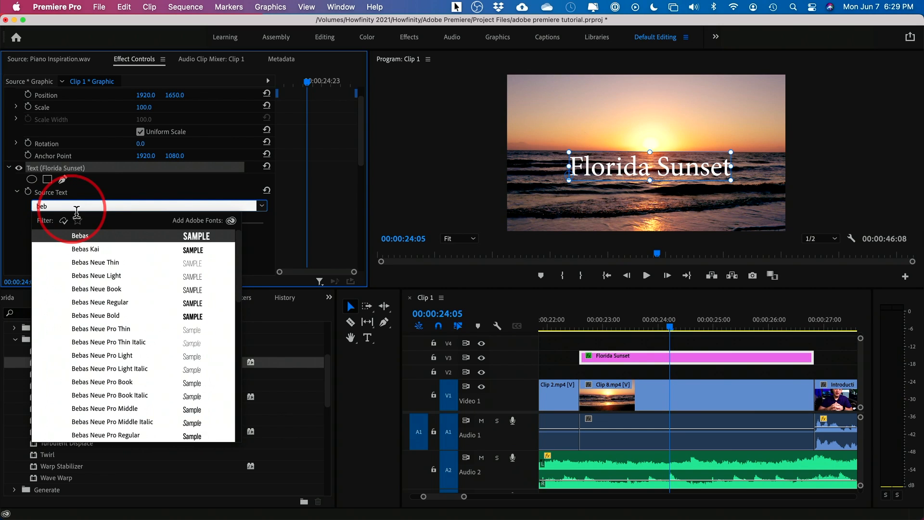
{"action": "left_click", "coordinate": [94, 236]}
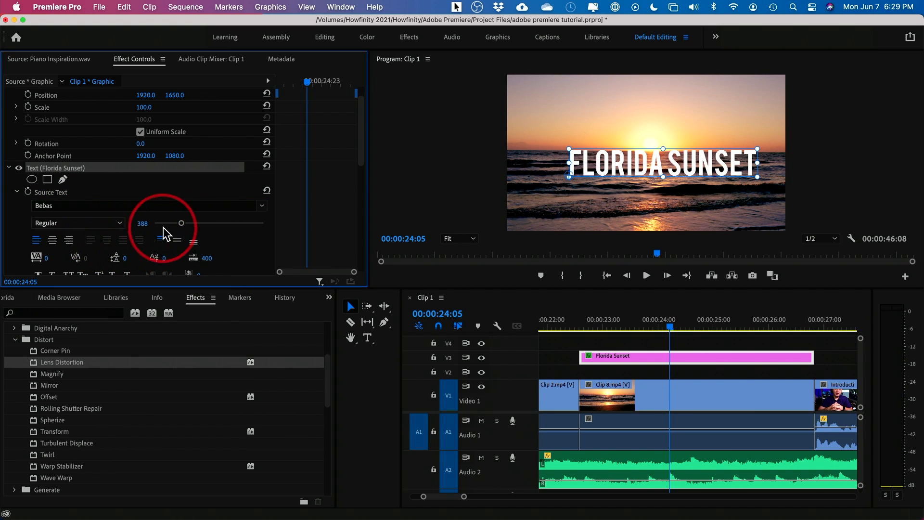
{"action": "left_click_drag", "start_coordinate": [181, 224], "coordinate": [178, 226]}
{"action": "left_click", "coordinate": [48, 240]}
{"action": "left_click", "coordinate": [36, 240]}
Try several hues for the title's fill colour, ending on an orange hue.
{"action": "scroll", "coordinate": [213, 248], "scroll_direction": "down", "scroll_amount": 5}
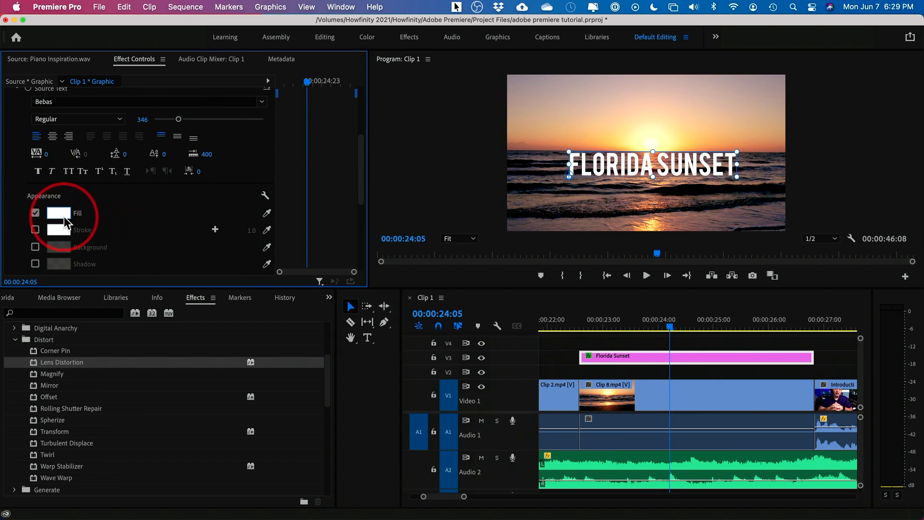
{"action": "left_click", "coordinate": [60, 218]}
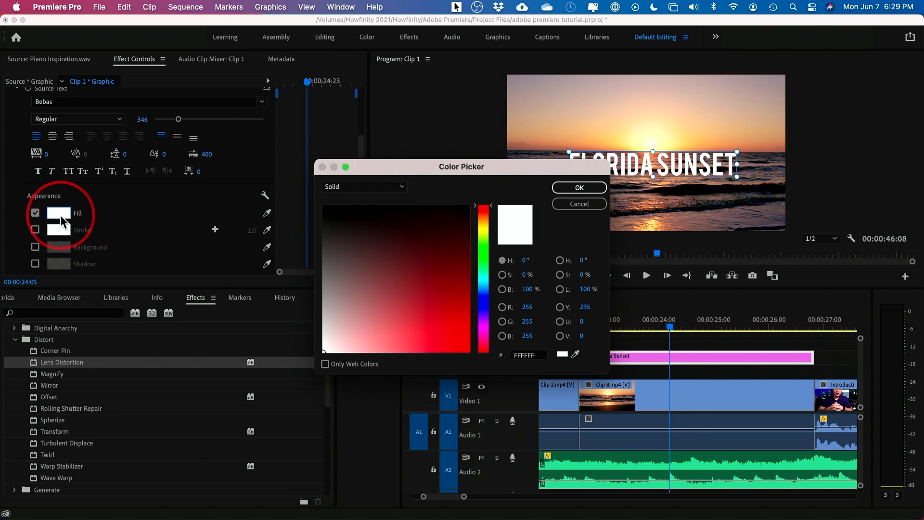
{"action": "left_click", "coordinate": [483, 273]}
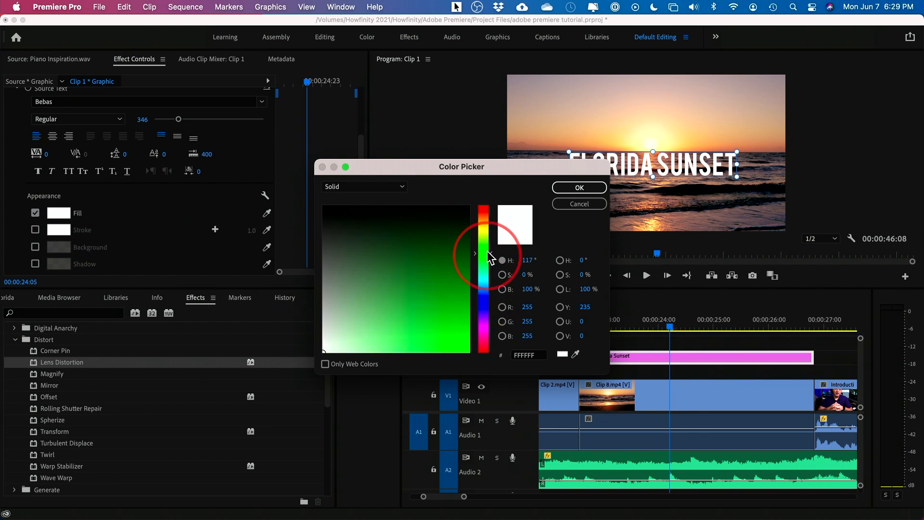
{"action": "left_click_drag", "start_coordinate": [488, 274], "coordinate": [483, 233]}
{"action": "left_click", "coordinate": [469, 319]}
{"action": "left_click_drag", "start_coordinate": [482, 322], "coordinate": [289, 360]}
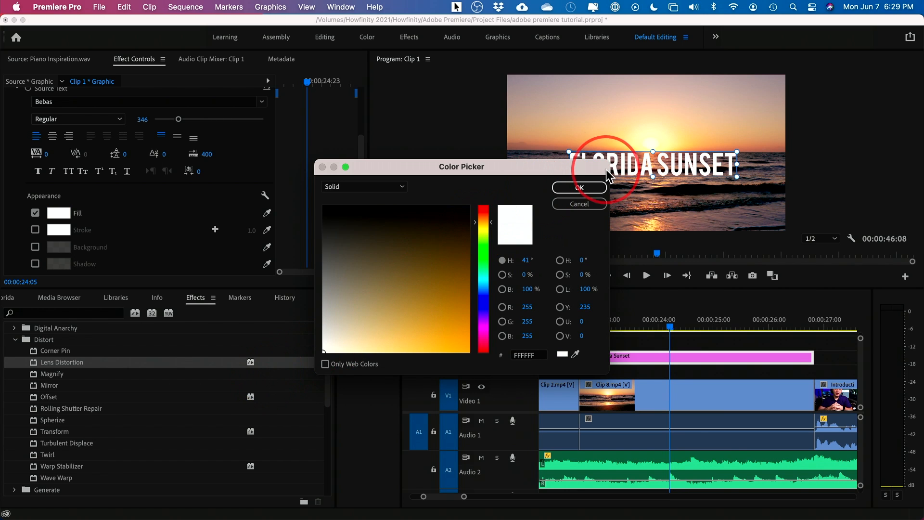
{"action": "left_click", "coordinate": [578, 188]}
Apply the default transition to the start and end of the Florida Sunset title on V3 and play it back.
{"action": "left_click_drag", "start_coordinate": [668, 326], "coordinate": [627, 336]}
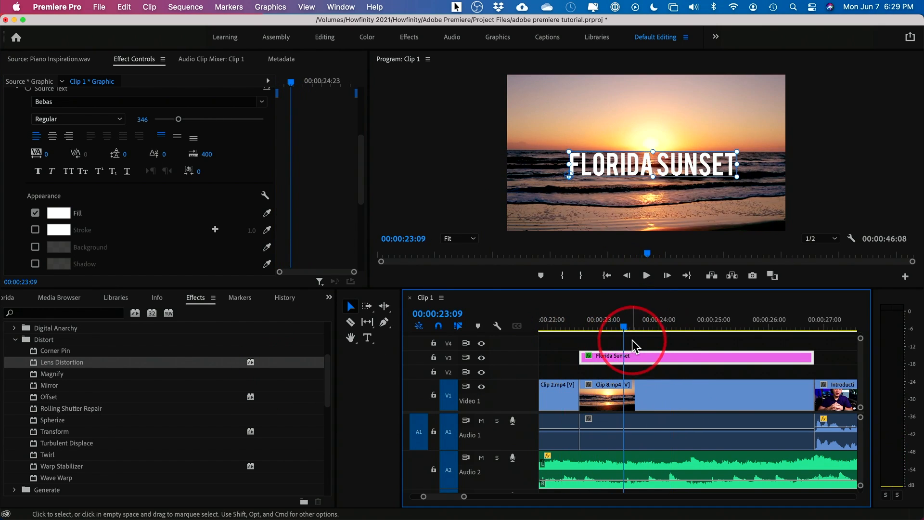
{"action": "left_click", "coordinate": [632, 340]}
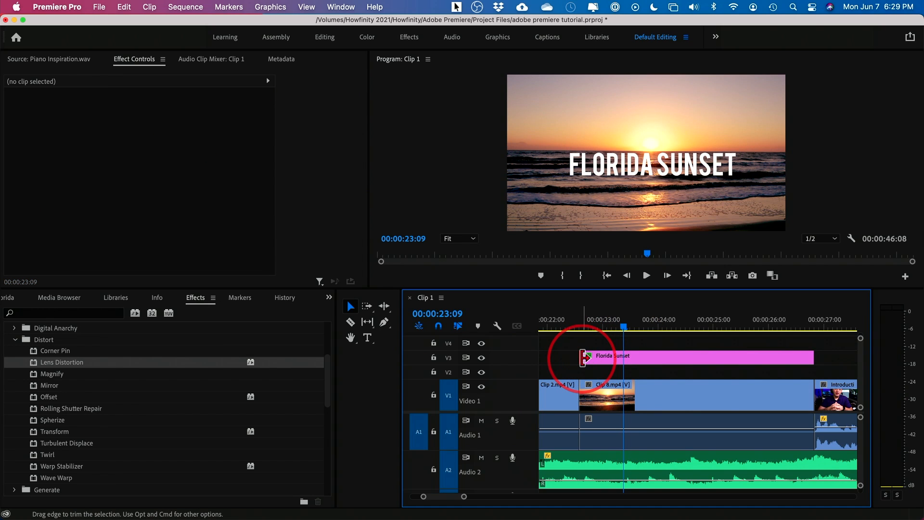
{"action": "right_click", "coordinate": [584, 357]}
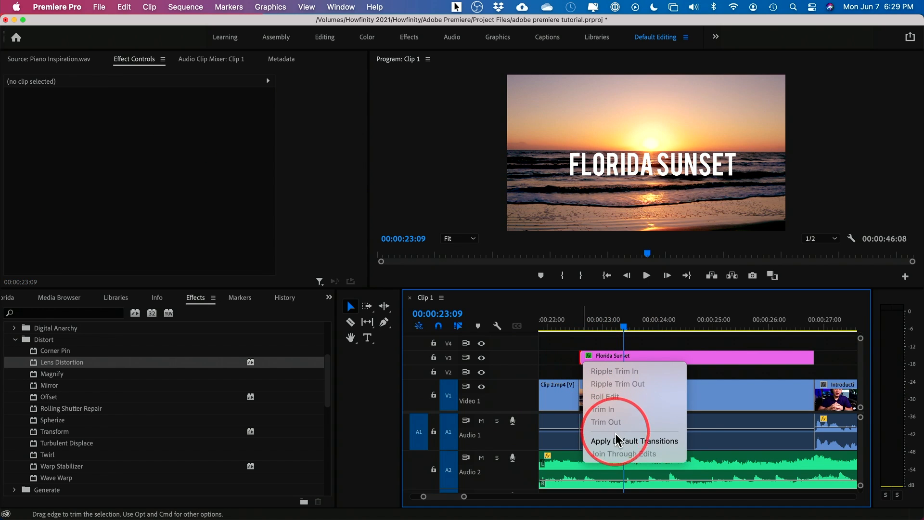
{"action": "left_click", "coordinate": [618, 440]}
{"action": "right_click", "coordinate": [812, 357]}
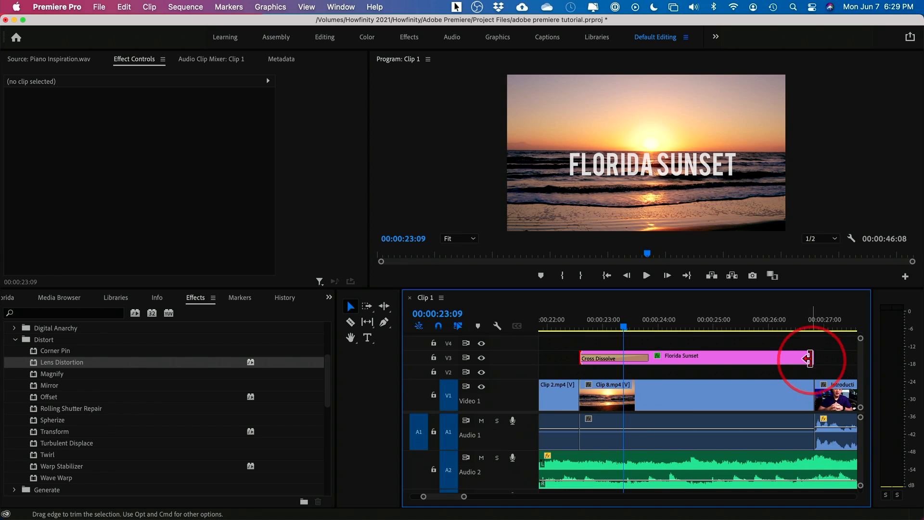
{"action": "left_click", "coordinate": [840, 439]}
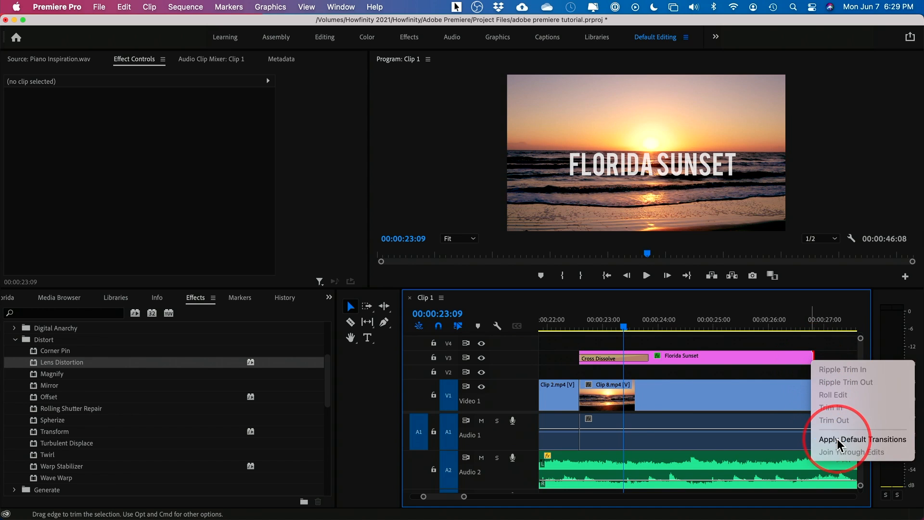
{"action": "left_click", "coordinate": [560, 319]}
{"action": "key", "text": "space"}
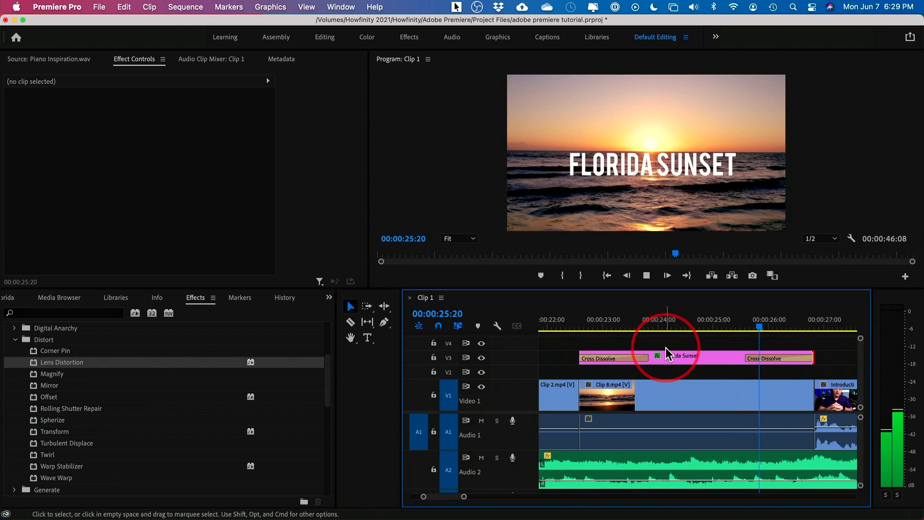
{"action": "left_click", "coordinate": [682, 326]}
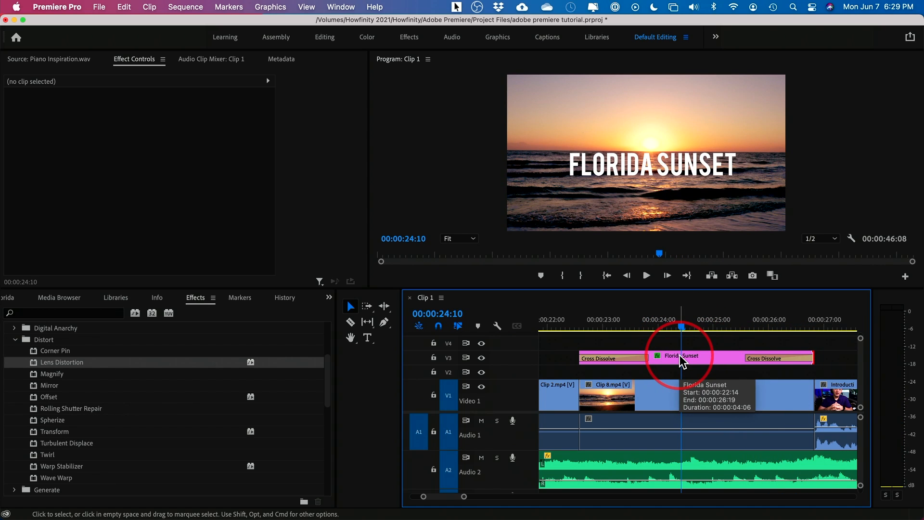
In the Graphics workspace, add the [motioncan] Typography_Slide 06 template on V4 from the start of the Florida Sunset title.
{"action": "left_click", "coordinate": [496, 38]}
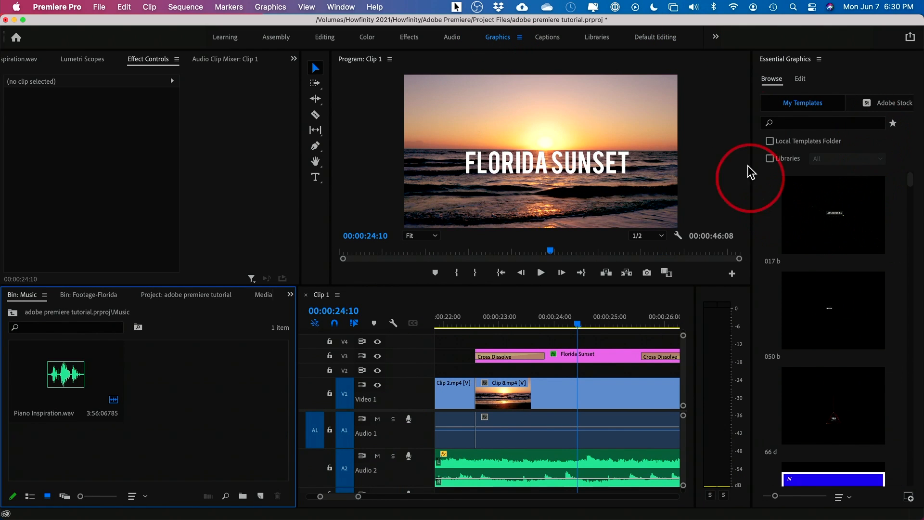
{"action": "scroll", "coordinate": [871, 237], "scroll_direction": "down", "scroll_amount": 5}
{"action": "scroll", "coordinate": [873, 242], "scroll_direction": "down", "scroll_amount": 4}
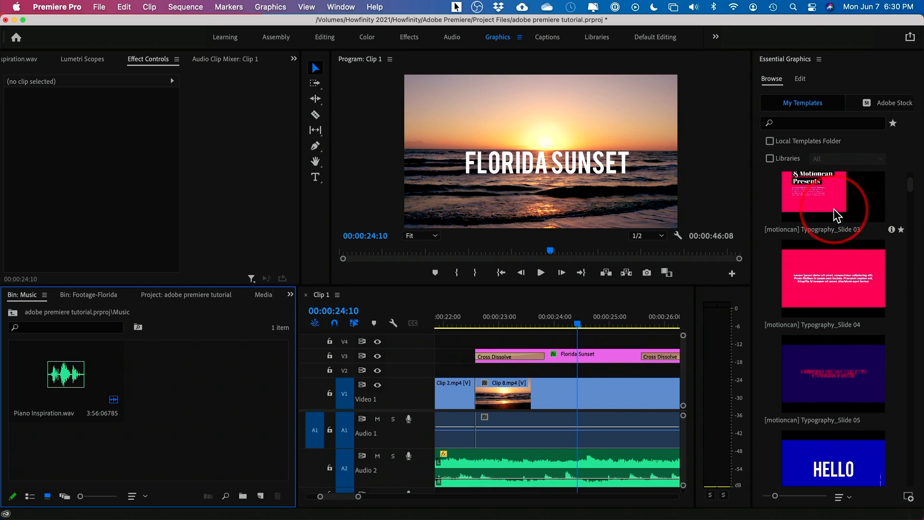
{"action": "scroll", "coordinate": [838, 214], "scroll_direction": "down", "scroll_amount": 2}
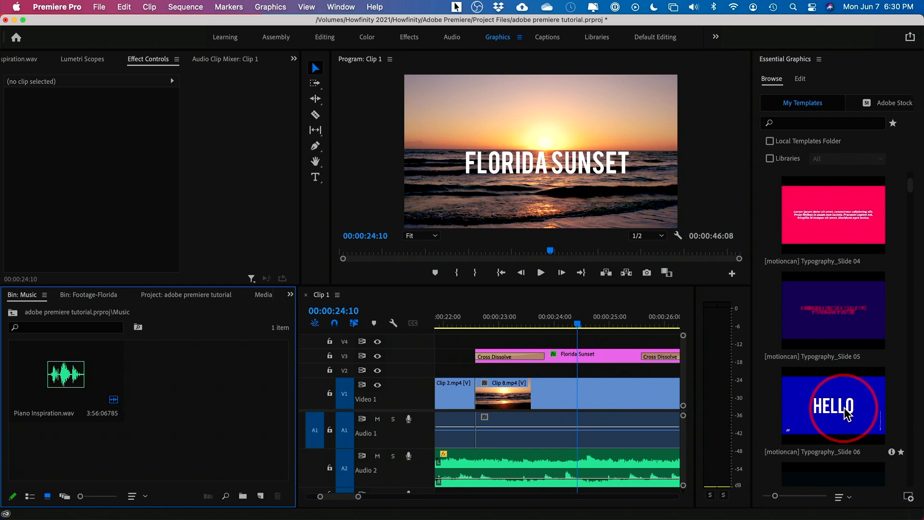
{"action": "left_click_drag", "start_coordinate": [823, 407], "coordinate": [481, 342]}
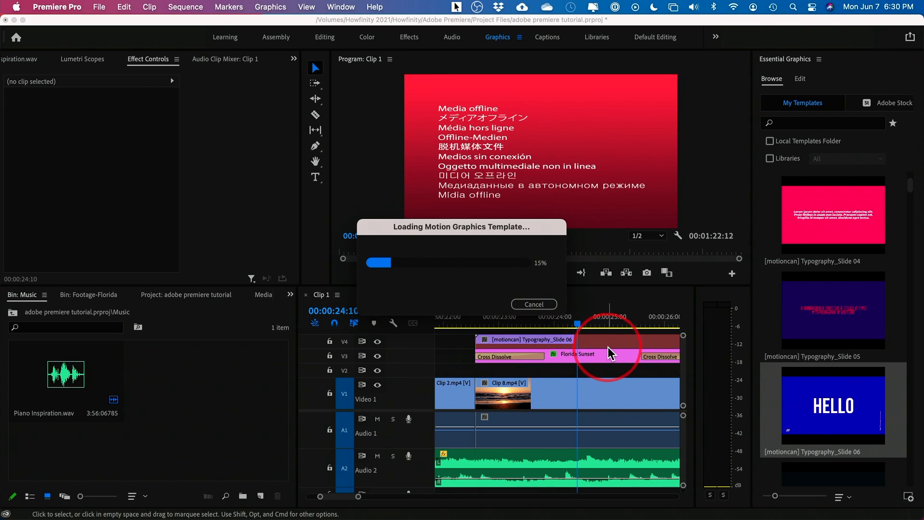
{"action": "mouse_move", "coordinate": [574, 323]}
{"action": "left_mouse_down"}
{"action": "mouse_move", "coordinate": [492, 315]}
{"action": "mouse_move", "coordinate": [582, 323]}
{"action": "left_mouse_up"}
Delete the [motioncan] Typography_Slide 06 template from V4 and return to the Default Editing workspace.
{"action": "left_click", "coordinate": [587, 345]}
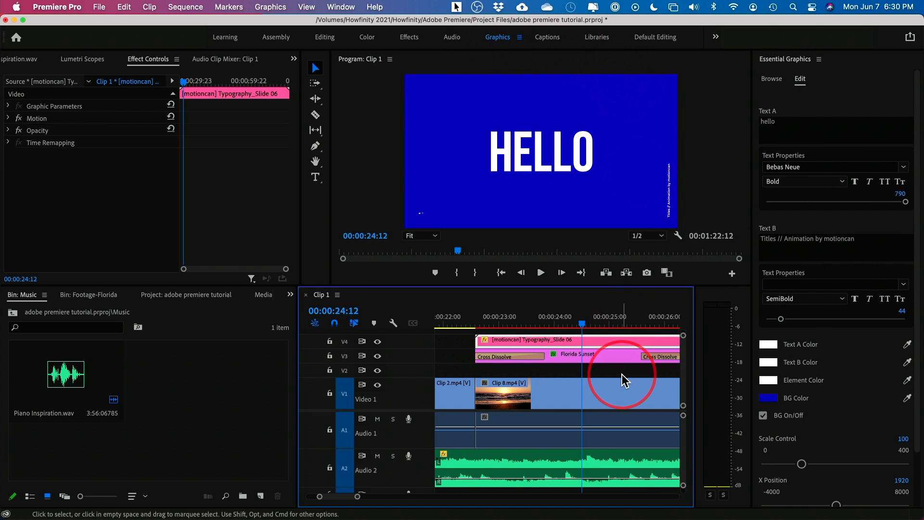
{"action": "key", "text": "Delete"}
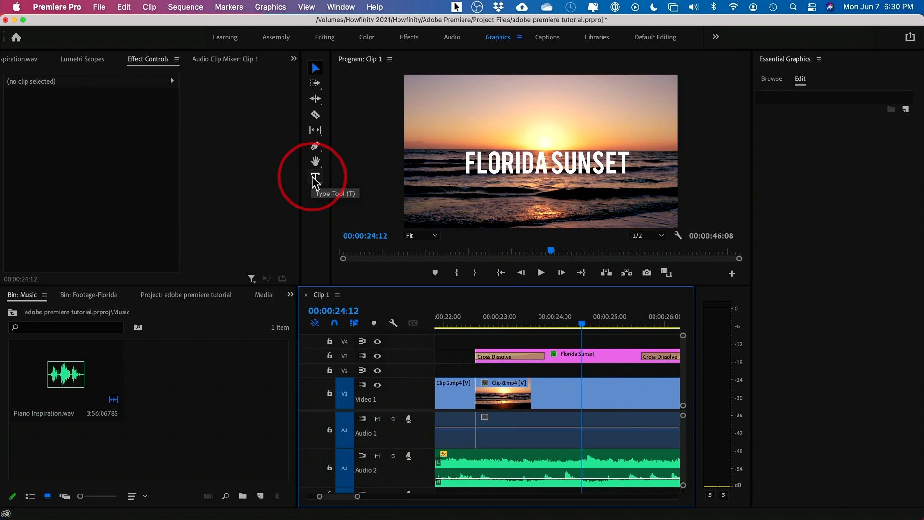
{"action": "left_click", "coordinate": [641, 39]}
Select the first Clip 2.mp4 on V1 with the playhead at 00:00:07:07, and open the Color workspace with the Lumetri Creative section collapsed.
{"action": "scroll", "coordinate": [765, 413], "scroll_direction": "right", "scroll_amount": 3}
{"action": "scroll", "coordinate": [744, 408], "scroll_direction": "left", "scroll_amount": 2}
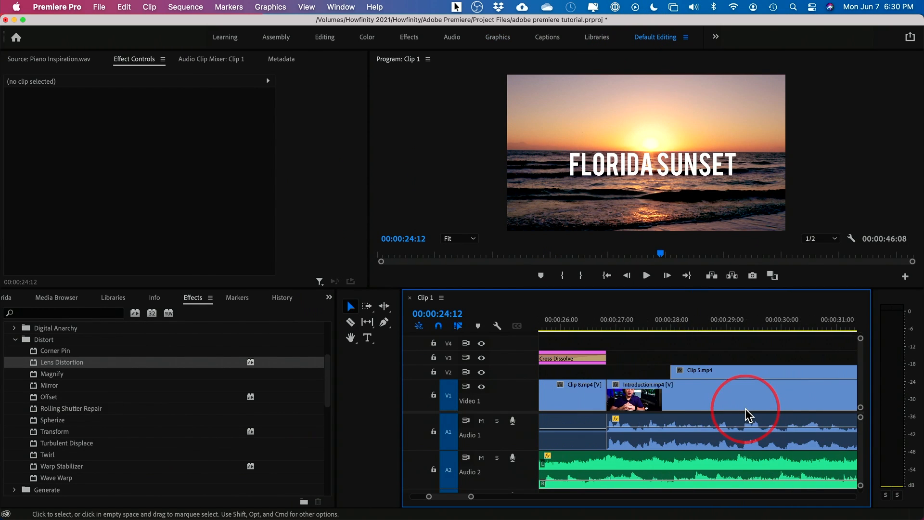
{"action": "key", "text": "minus"}
{"action": "key", "text": "minus"}
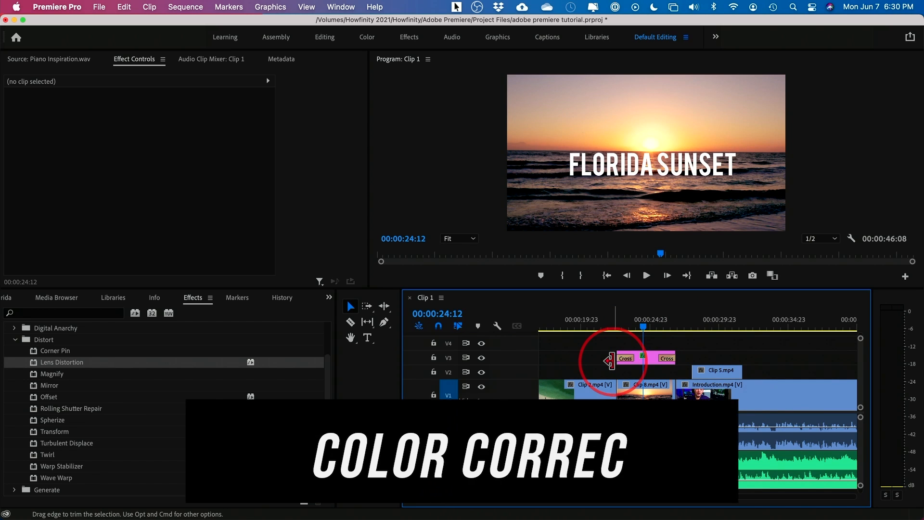
{"action": "scroll", "coordinate": [613, 362], "scroll_direction": "left", "scroll_amount": 5}
{"action": "left_click", "coordinate": [622, 324]}
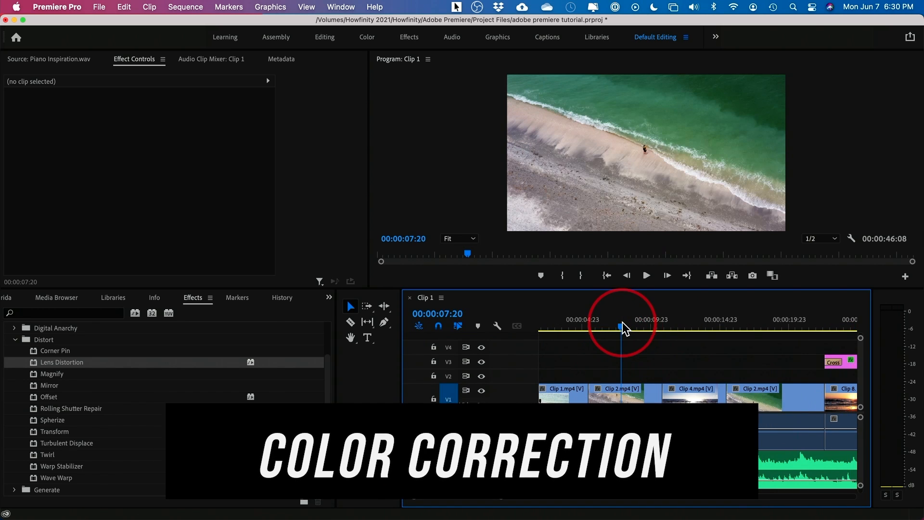
{"action": "scroll", "coordinate": [607, 324], "scroll_direction": "left", "scroll_amount": 2}
{"action": "left_click_drag", "start_coordinate": [595, 331], "coordinate": [617, 327]}
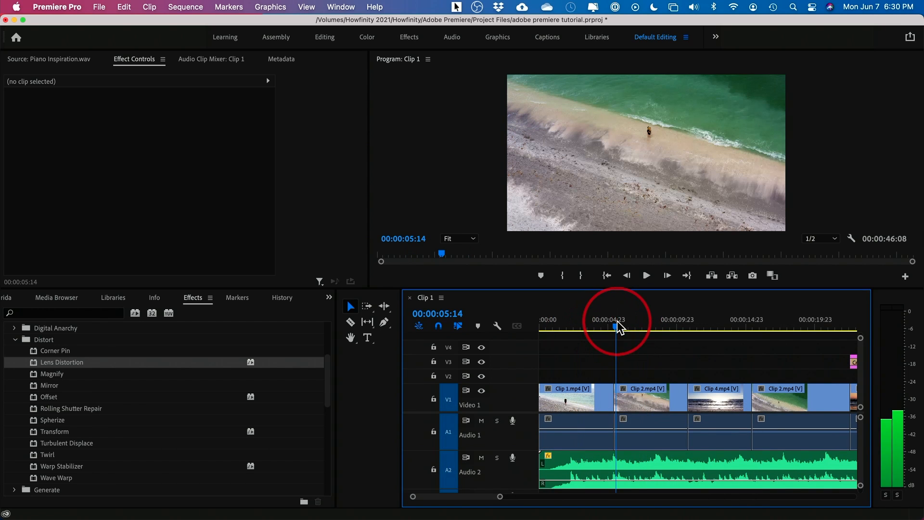
{"action": "left_click", "coordinate": [642, 400]}
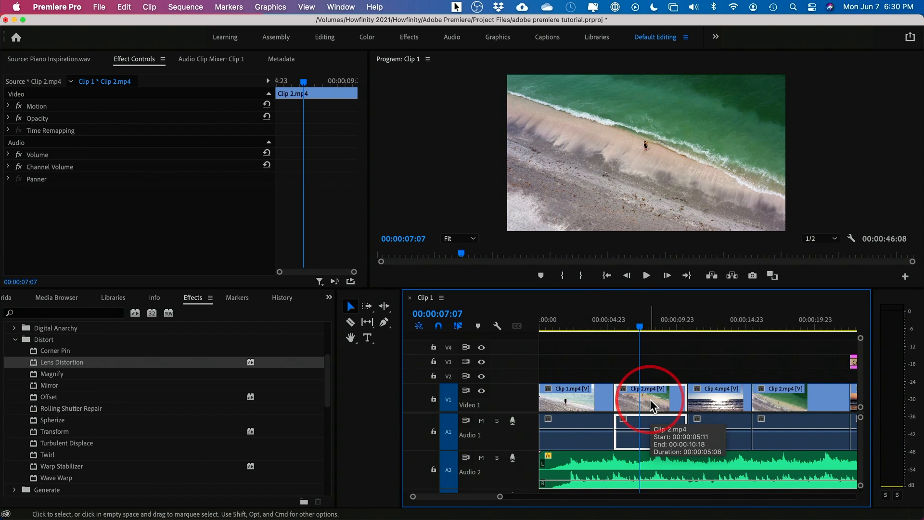
{"action": "left_click", "coordinate": [367, 38]}
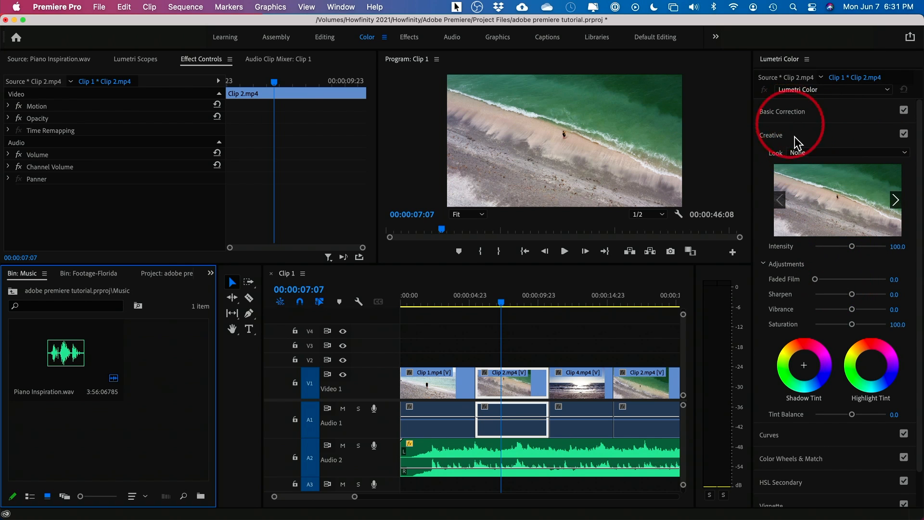
{"action": "left_click", "coordinate": [781, 137]}
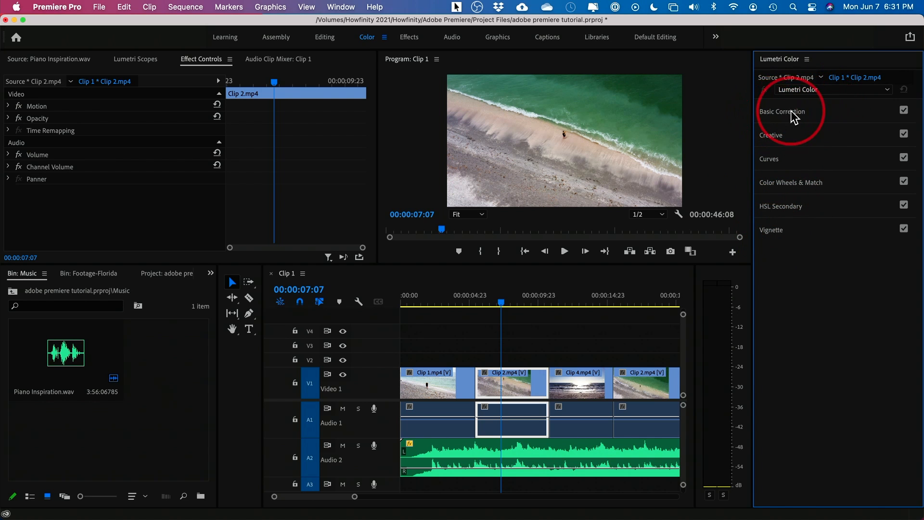
Adjust Clip 2.mp4's Basic Correction tone to exposure 0.2, contrast 1.6, highlights 9.7, shadows 1.6, blacks -45.2 and saturation 104.8.
{"action": "left_click", "coordinate": [776, 113]}
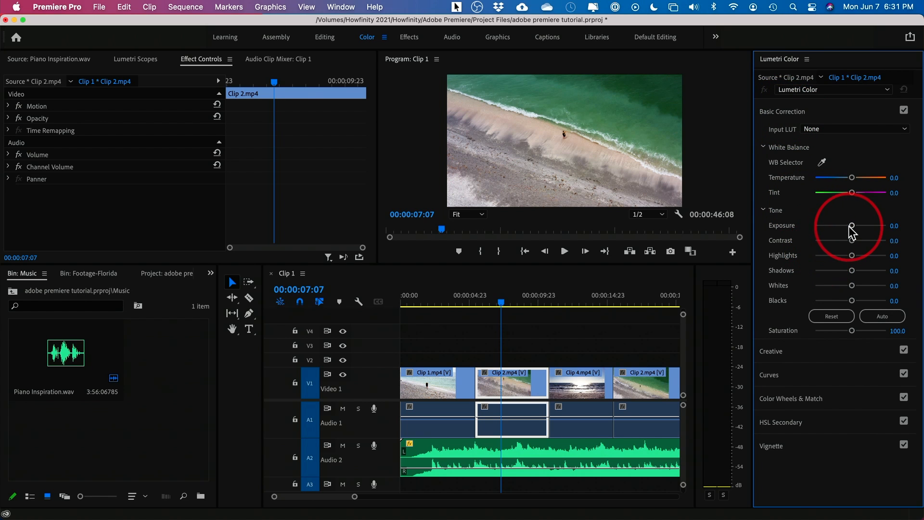
{"action": "left_click_drag", "start_coordinate": [852, 225], "coordinate": [854, 255]}
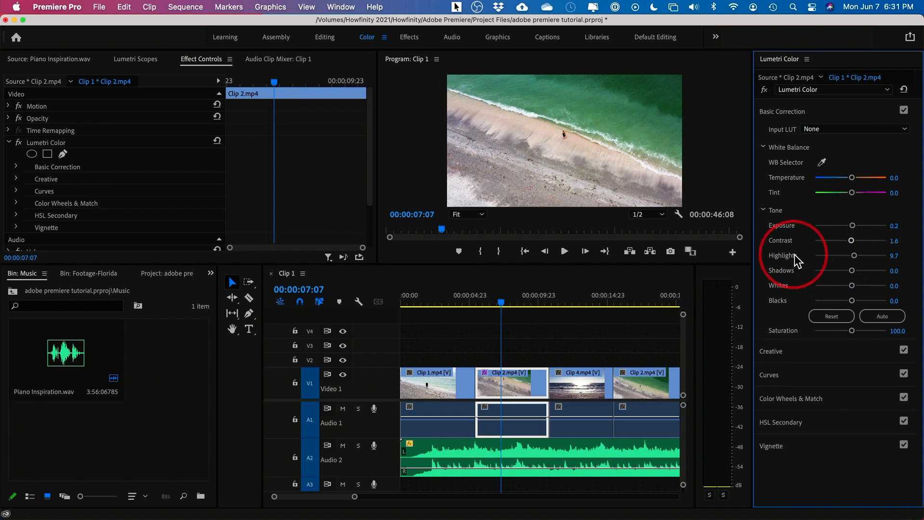
{"action": "left_click_drag", "start_coordinate": [850, 270], "coordinate": [834, 301]}
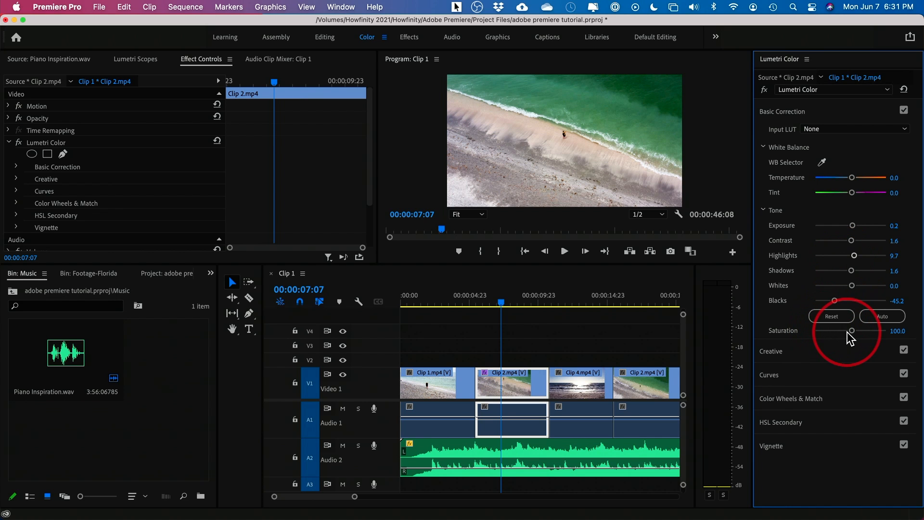
{"action": "mouse_move", "coordinate": [852, 330]}
{"action": "left_mouse_down"}
{"action": "mouse_move", "coordinate": [872, 330]}
{"action": "mouse_move", "coordinate": [812, 330]}
{"action": "mouse_move", "coordinate": [852, 331]}
{"action": "left_mouse_up"}
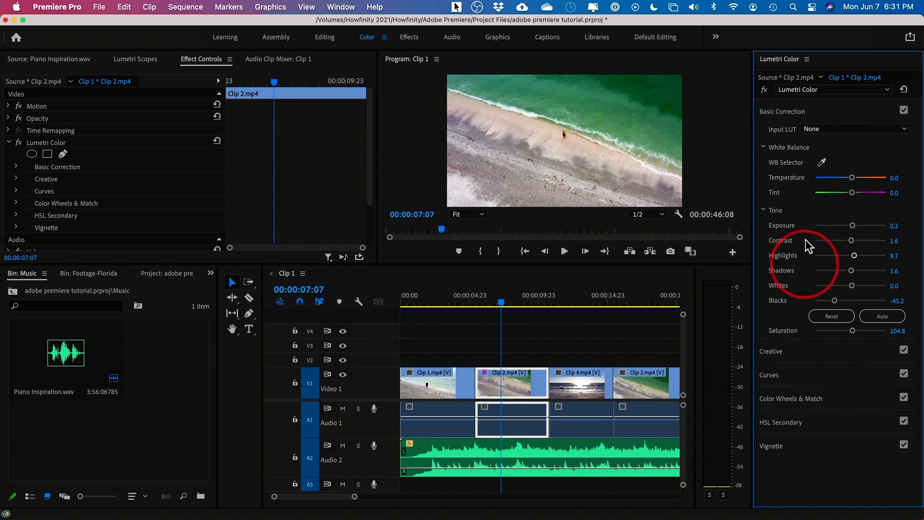
Set Clip 2.mp4's white balance to temperature 1.6 and tint 4.8, and collapse the Basic Correction section.
{"action": "mouse_move", "coordinate": [855, 178]}
{"action": "left_mouse_down"}
{"action": "mouse_move", "coordinate": [878, 178]}
{"action": "mouse_move", "coordinate": [827, 182]}
{"action": "mouse_move", "coordinate": [843, 174]}
{"action": "mouse_move", "coordinate": [849, 189]}
{"action": "mouse_move", "coordinate": [840, 192]}
{"action": "mouse_move", "coordinate": [869, 192]}
{"action": "mouse_move", "coordinate": [838, 195]}
{"action": "mouse_move", "coordinate": [852, 193]}
{"action": "left_mouse_up"}
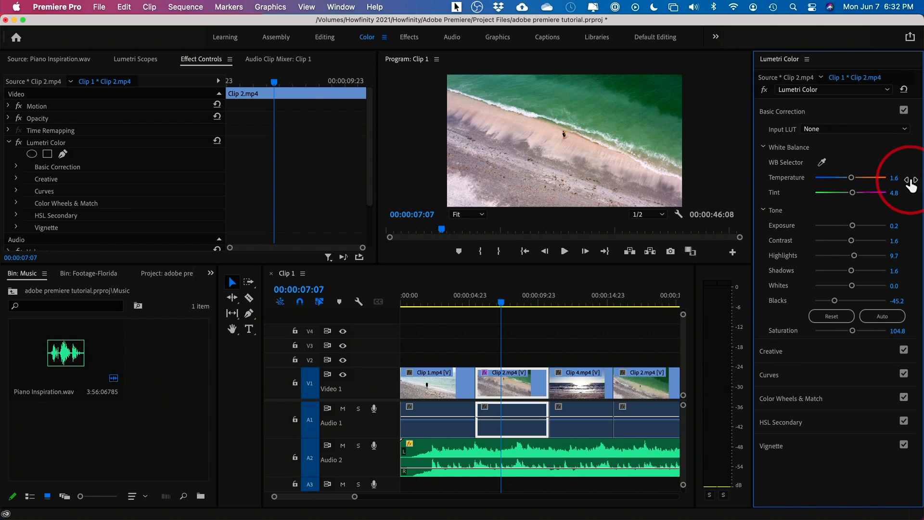
{"action": "left_click", "coordinate": [787, 113]}
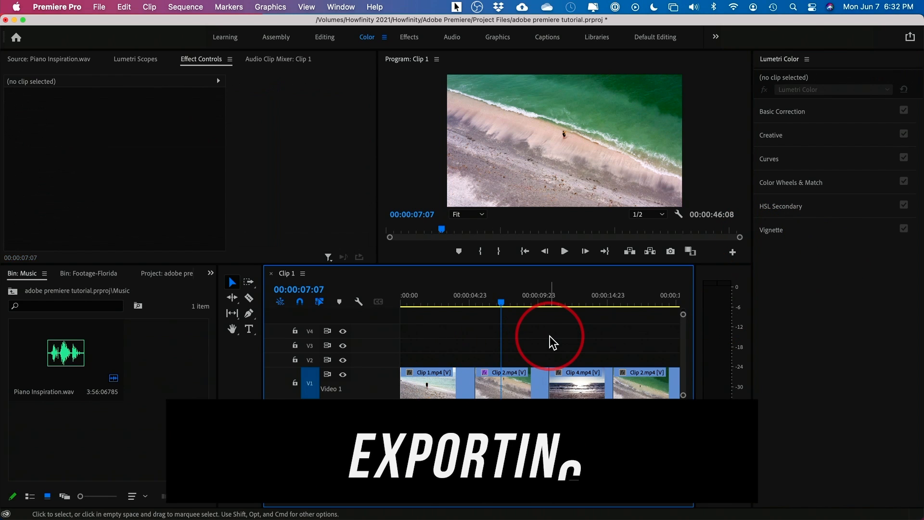
Mark the sequence's Out point at 00:00:46:06, at the end of Introduction.mp4, and show the whole marked range.
{"action": "key", "text": "minus"}
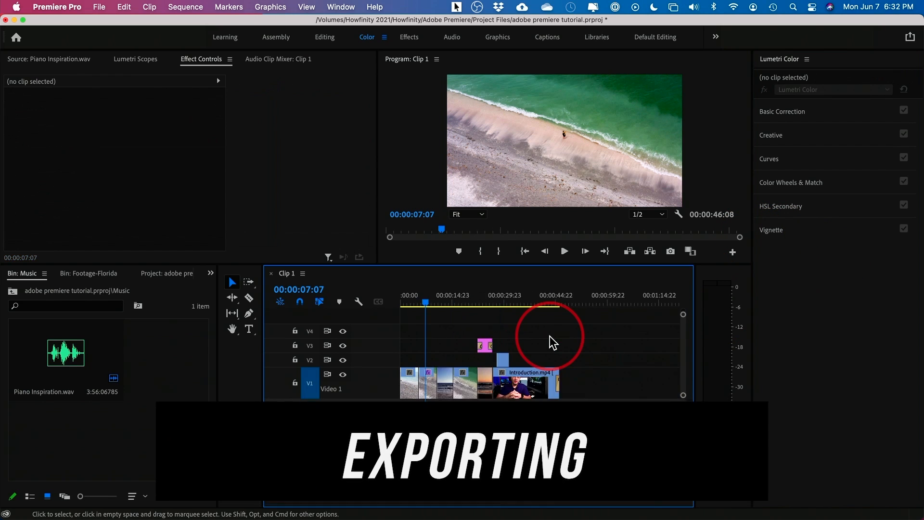
{"action": "left_click", "coordinate": [567, 303]}
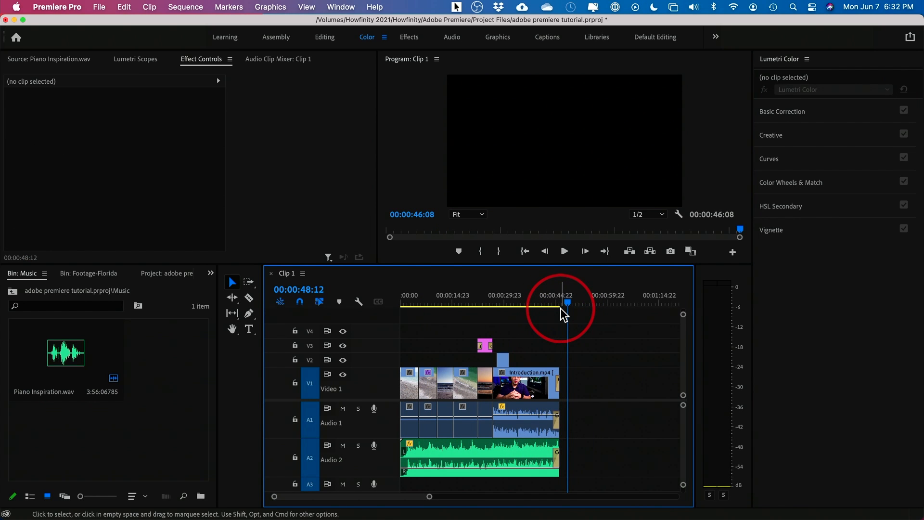
{"action": "key", "text": "equal"}
{"action": "left_click_drag", "start_coordinate": [542, 301], "coordinate": [524, 303]}
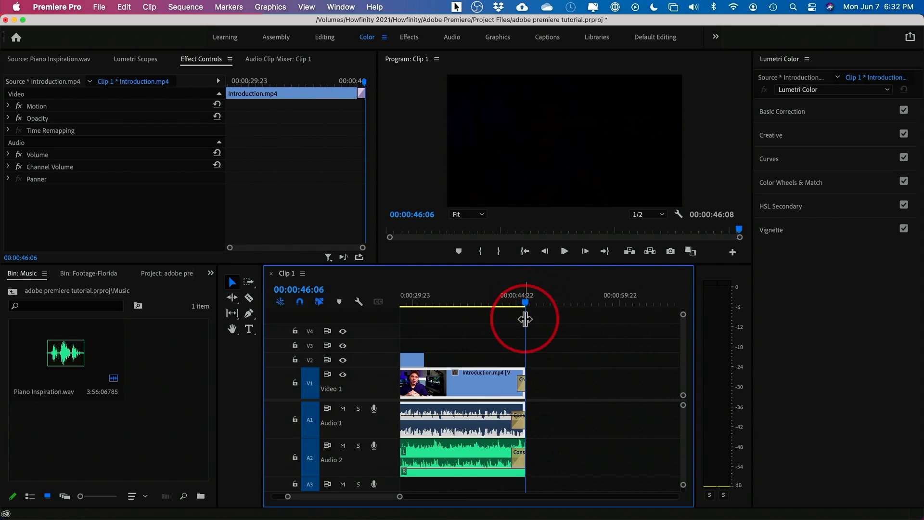
{"action": "left_click", "coordinate": [542, 321]}
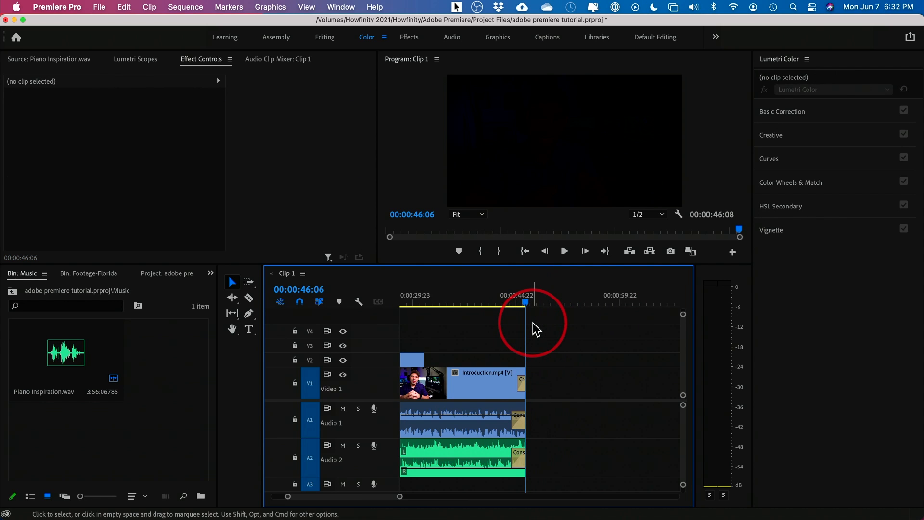
{"action": "key", "text": "o"}
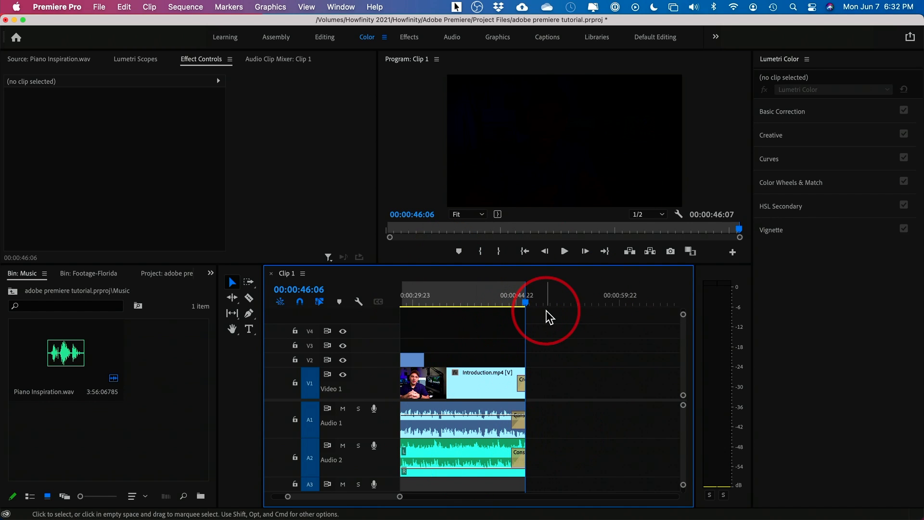
{"action": "key", "text": "minus"}
{"action": "key", "text": "minus"}
{"action": "key", "text": "minus"}
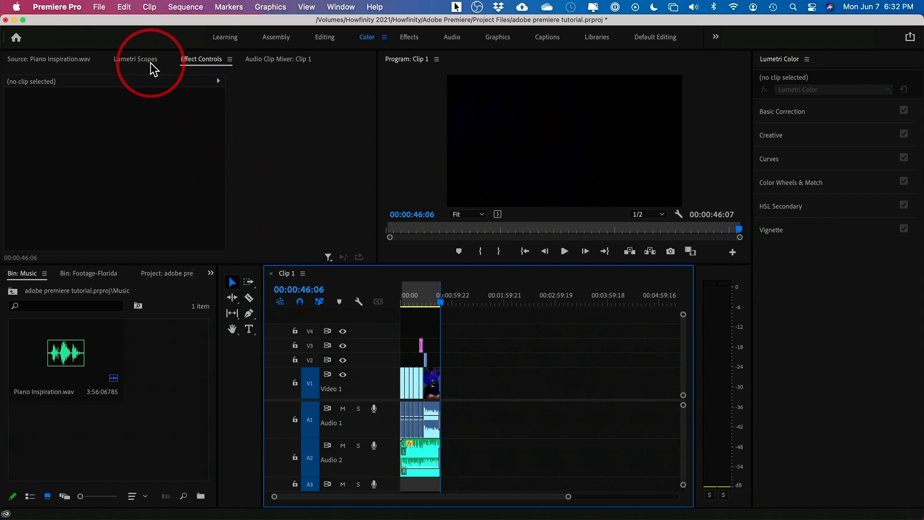
Open the media export settings for the sequence and choose H.264 as the format.
{"action": "left_click", "coordinate": [100, 8]}
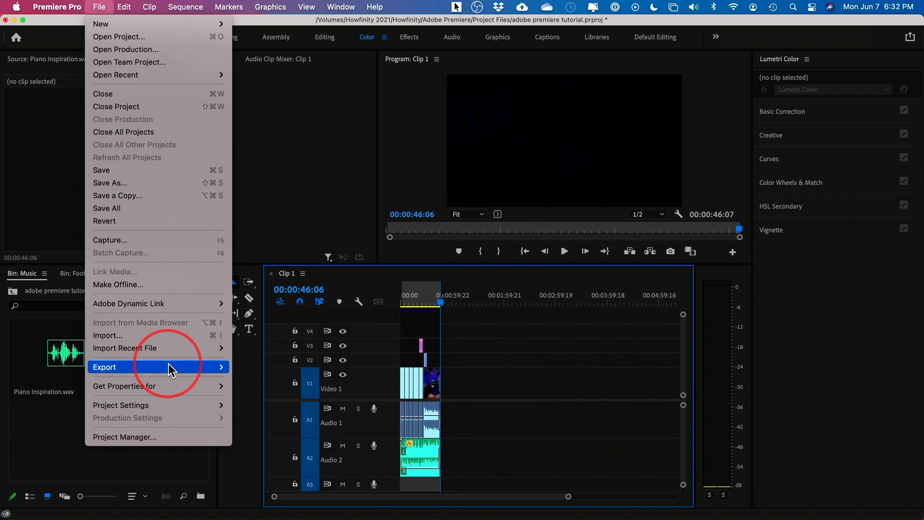
{"action": "mouse_move", "coordinate": [235, 367]}
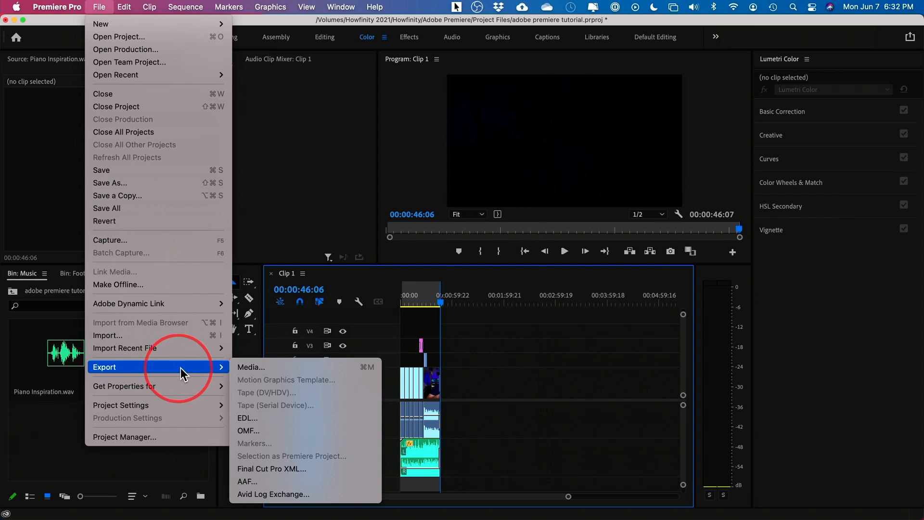
{"action": "left_click", "coordinate": [299, 367]}
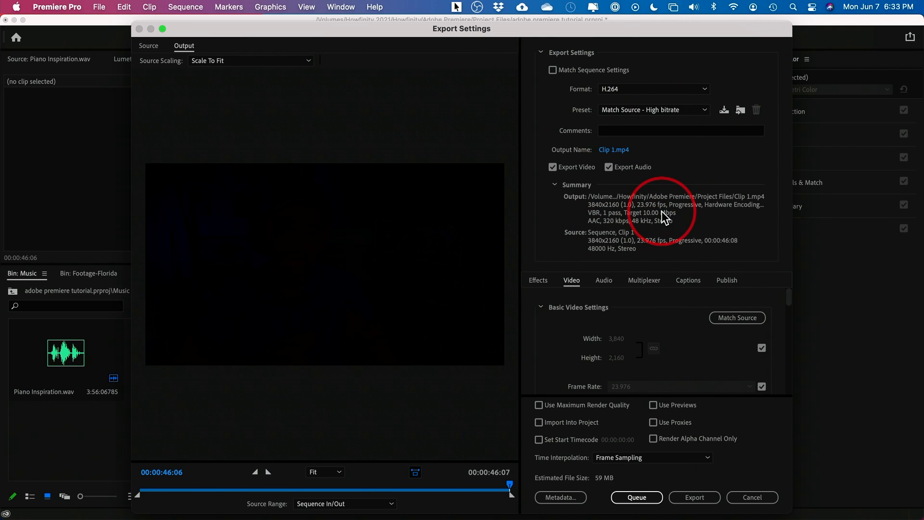
{"action": "left_click", "coordinate": [610, 89]}
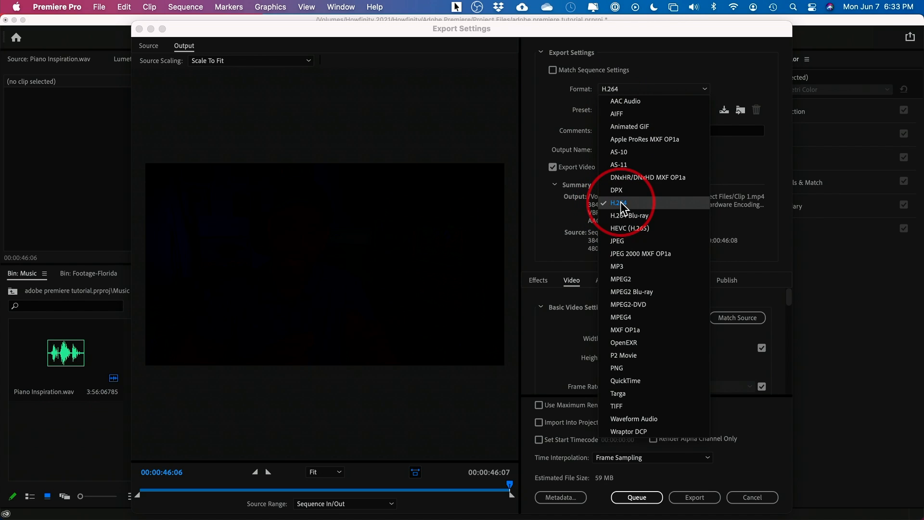
{"action": "left_click", "coordinate": [657, 204]}
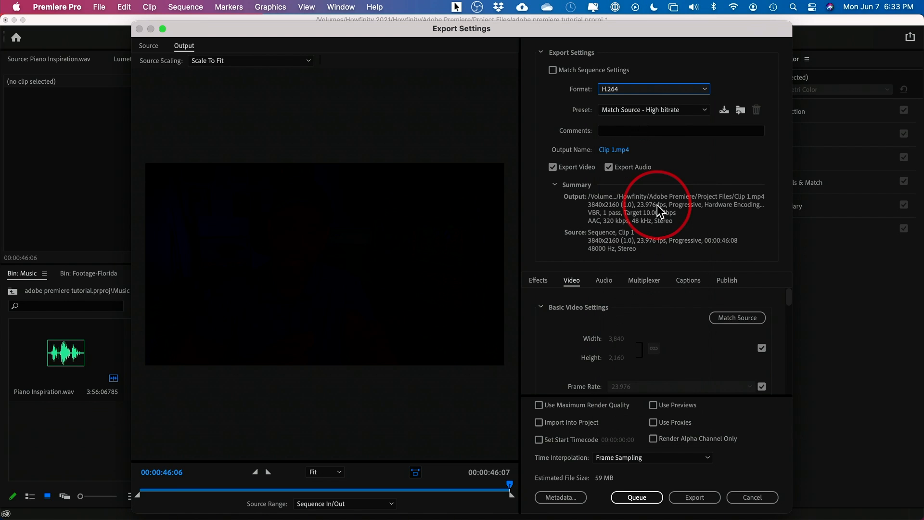
Set the export preset to YouTube 2160p 4K Ultra HD.
{"action": "left_click", "coordinate": [625, 108]}
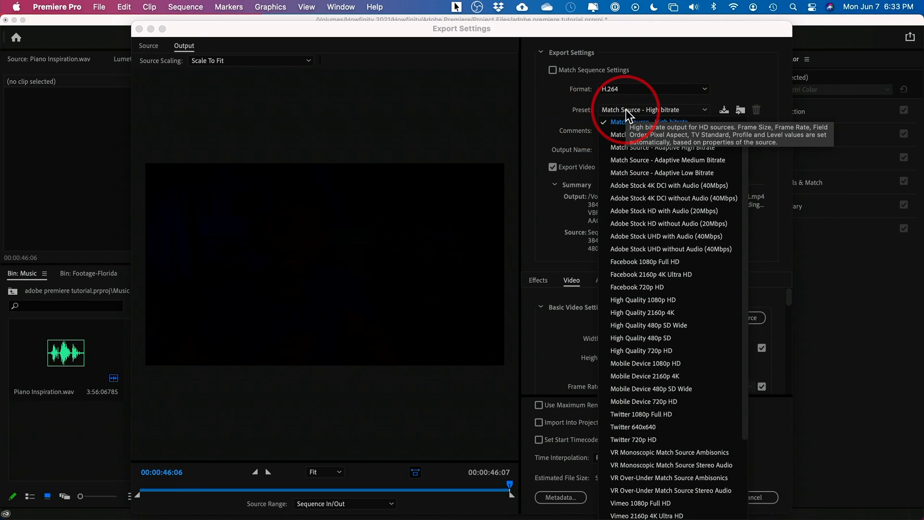
{"action": "scroll", "coordinate": [626, 299], "scroll_direction": "down", "scroll_amount": 5}
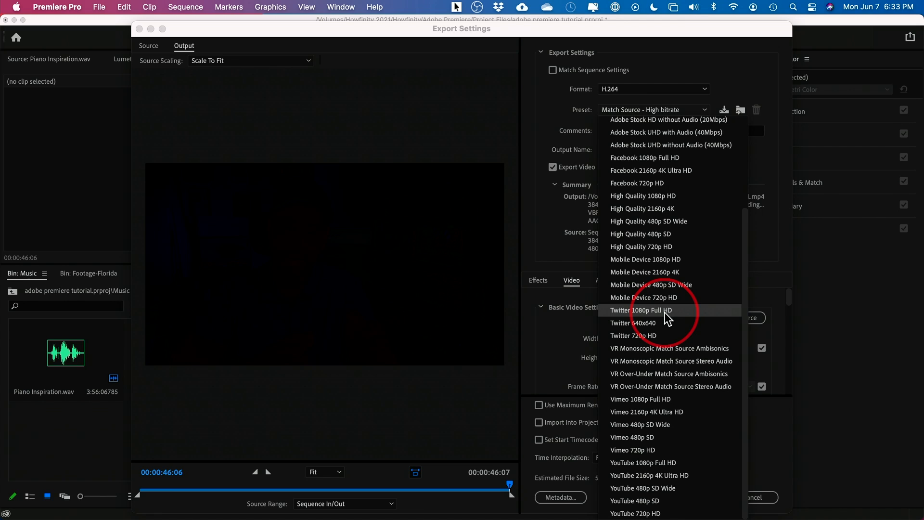
{"action": "left_click", "coordinate": [646, 464]}
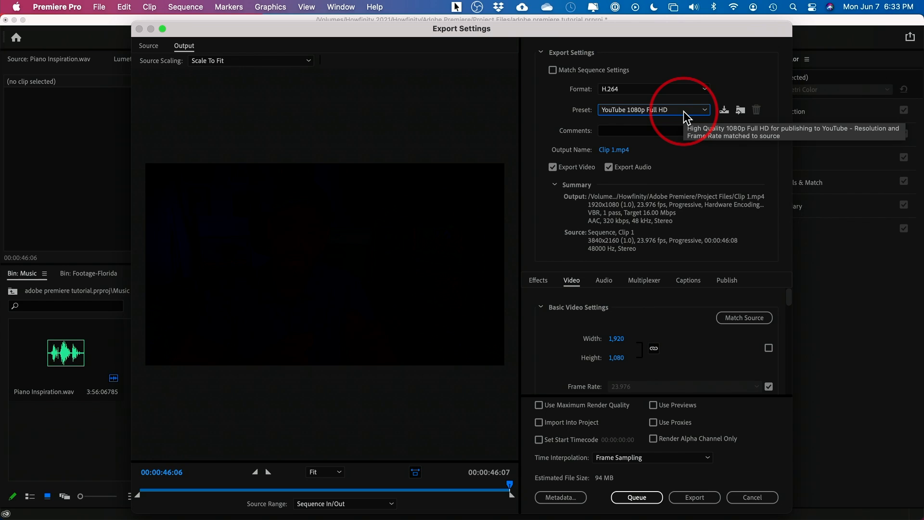
{"action": "key", "text": "Down"}
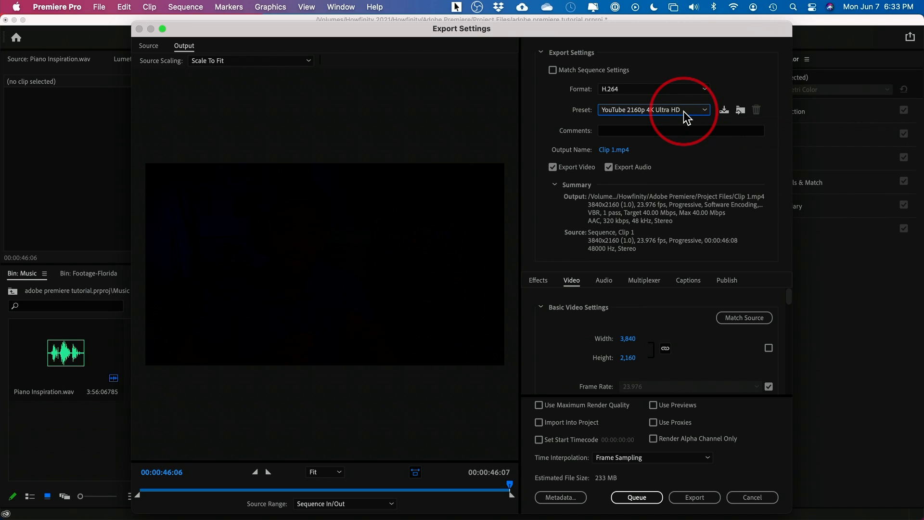
Name the output "version 1 sunset" in the Project Files folder and export the video.
{"action": "left_click", "coordinate": [608, 151]}
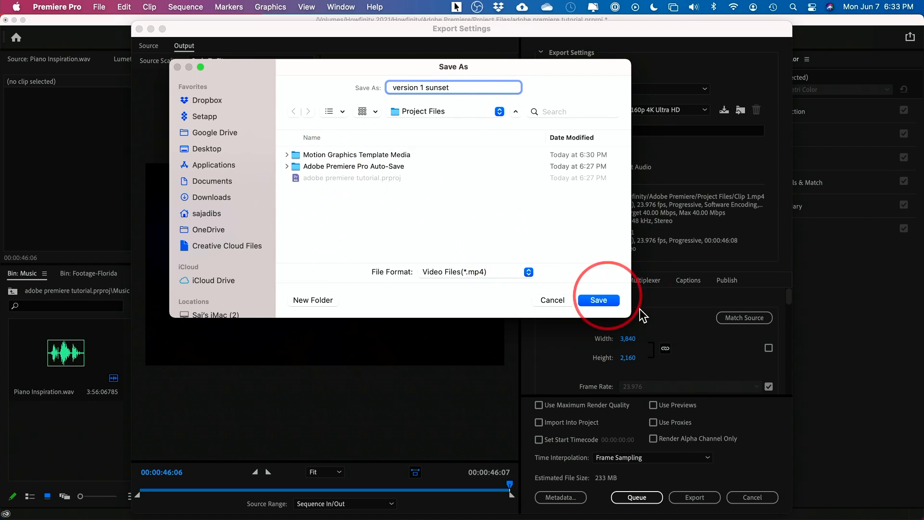
{"action": "left_click", "coordinate": [596, 295]}
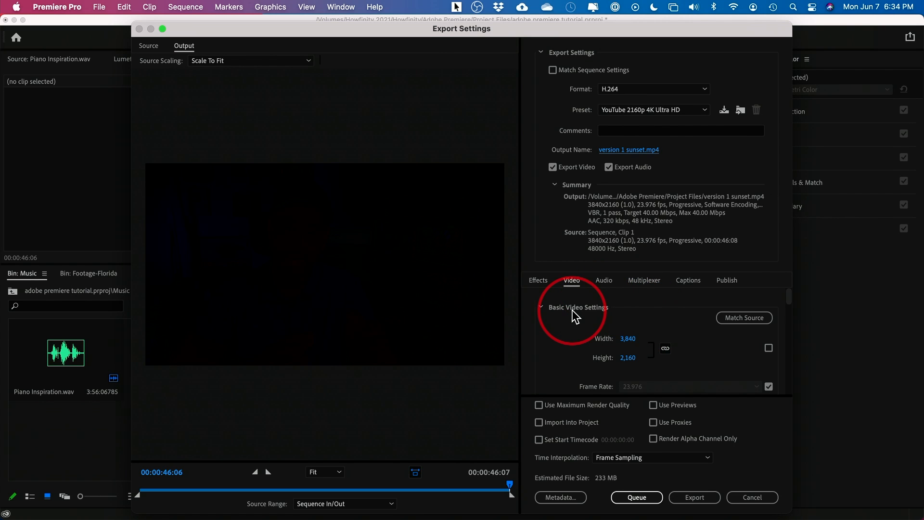
{"action": "scroll", "coordinate": [574, 316], "scroll_direction": "down", "scroll_amount": 3}
{"action": "scroll", "coordinate": [580, 323], "scroll_direction": "up", "scroll_amount": 1}
{"action": "scroll", "coordinate": [578, 319], "scroll_direction": "up", "scroll_amount": 2}
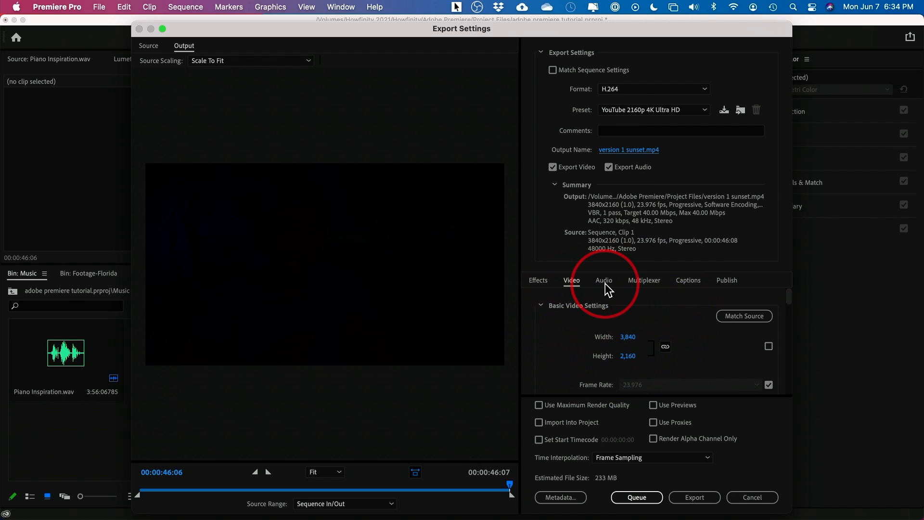
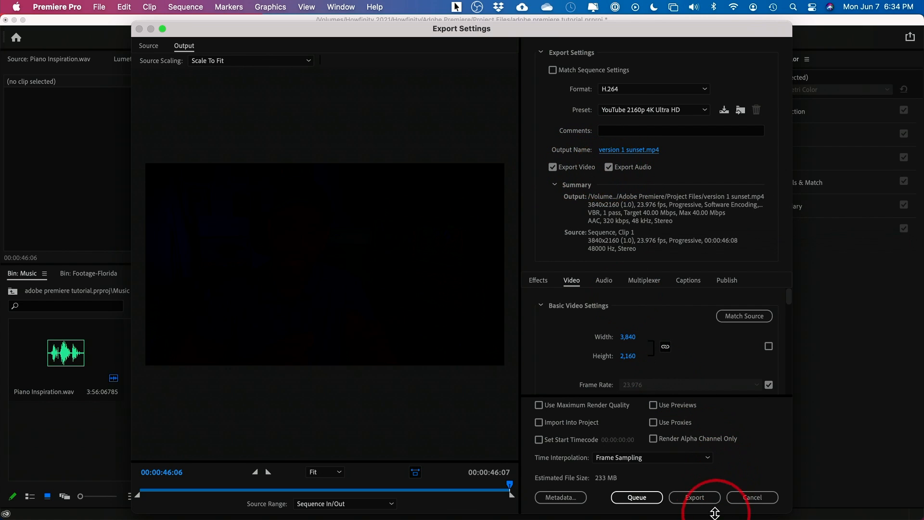
{"action": "left_click", "coordinate": [694, 500]}
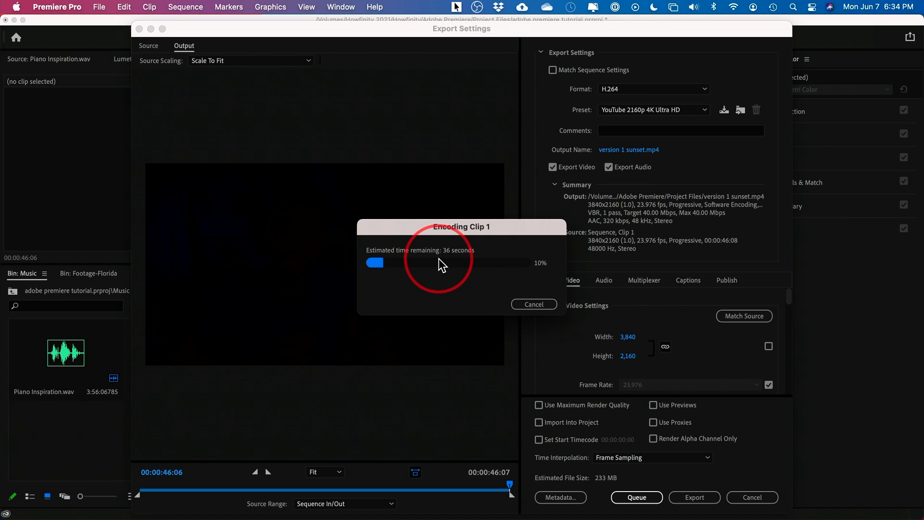
Switch to Finder and preview version 1 sunset.mp4 in Project Files, skipping ahead to the Florida Sunset title at 00:26.
{"action": "key", "text": "super+Tab"}
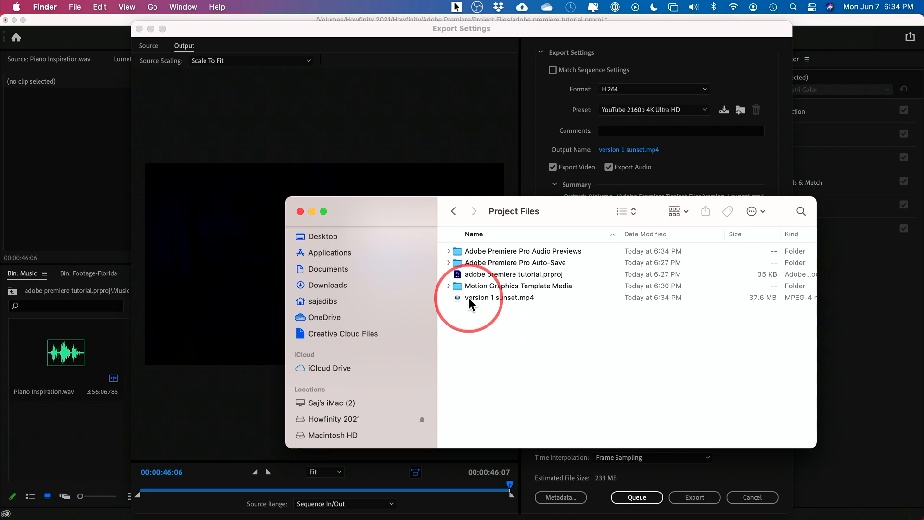
{"action": "left_click", "coordinate": [501, 297]}
{"action": "left_click_drag", "start_coordinate": [401, 211], "coordinate": [340, 304]}
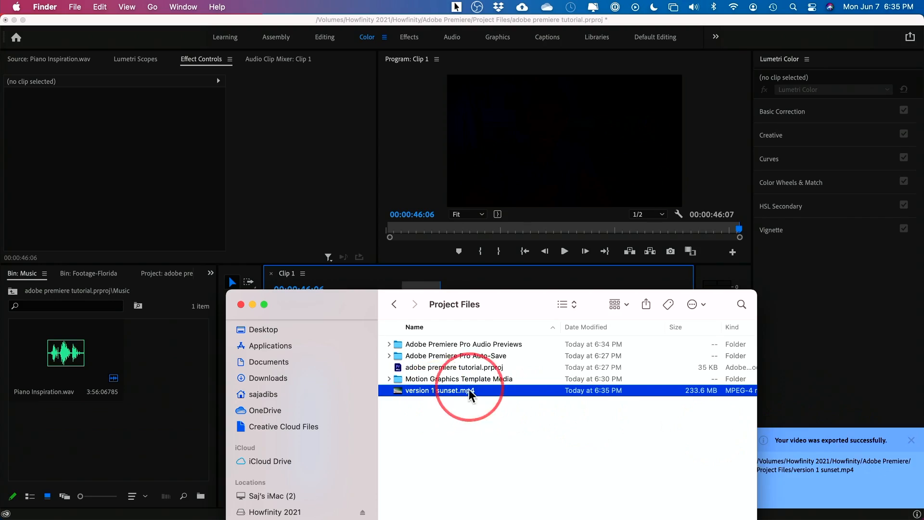
{"action": "key", "text": "space"}
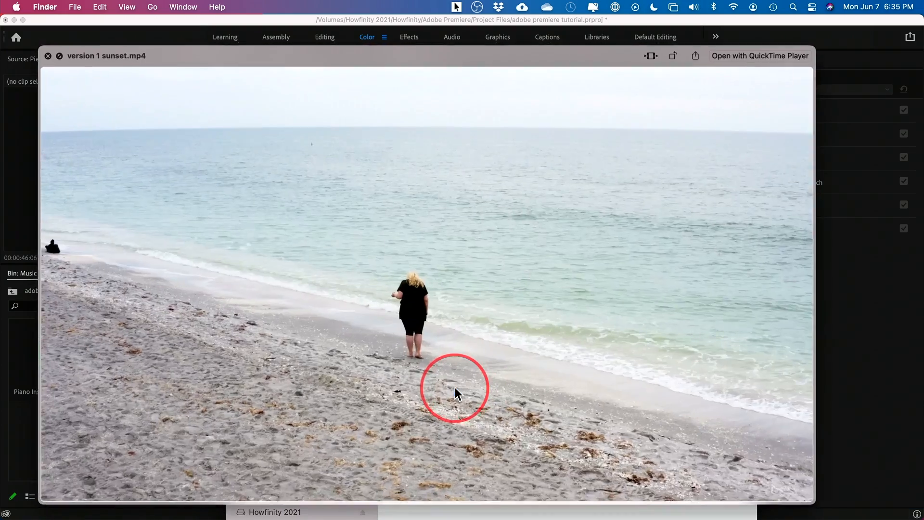
{"action": "left_click_drag", "start_coordinate": [169, 486], "coordinate": [485, 492]}
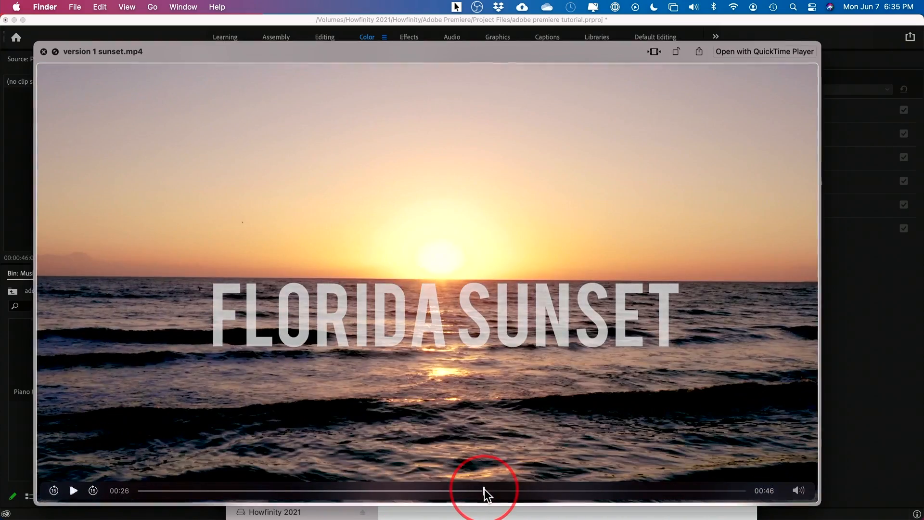
{"action": "key", "text": "space"}
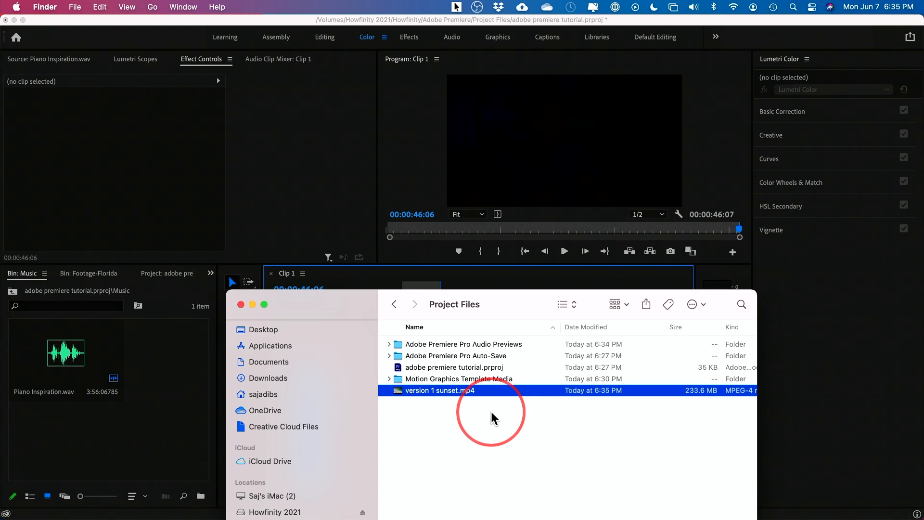
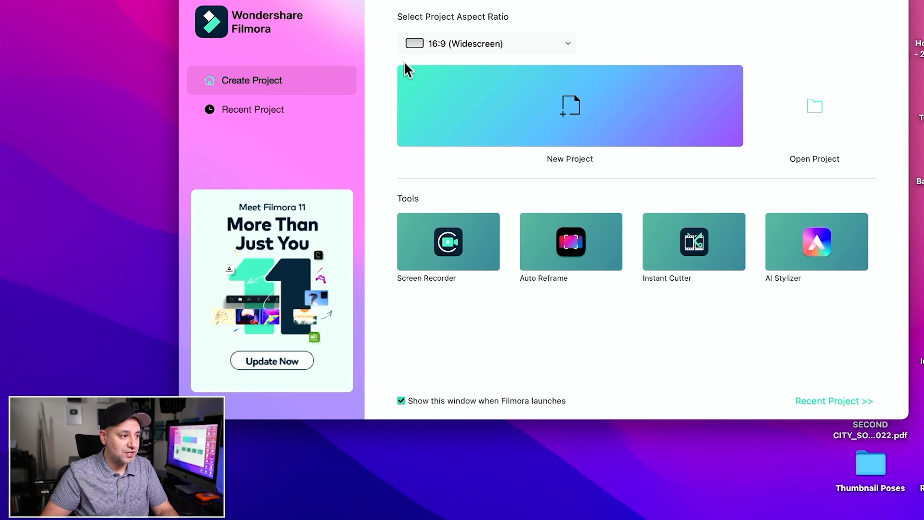
In Wondershare Filmora, review the project aspect ratio options and choose 16:9 (Widescreen).
{"action": "left_click", "coordinate": [498, 44]}
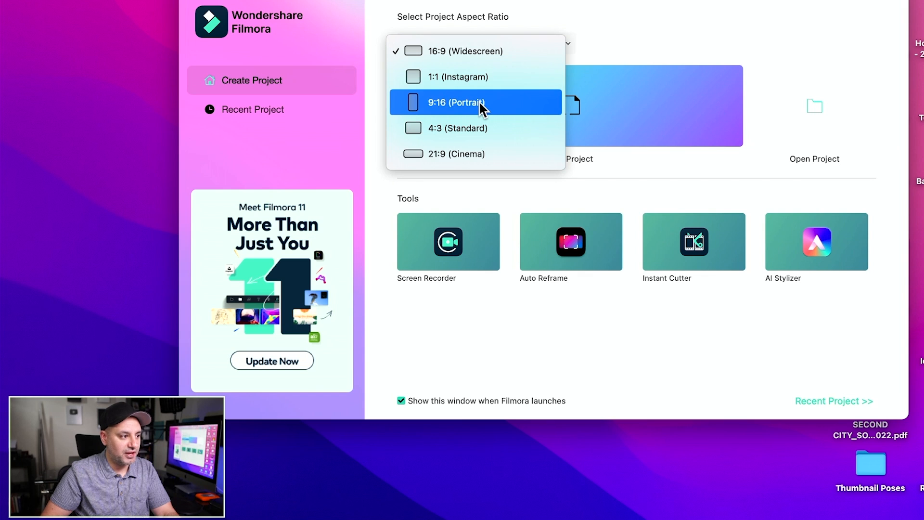
{"action": "left_click", "coordinate": [473, 50]}
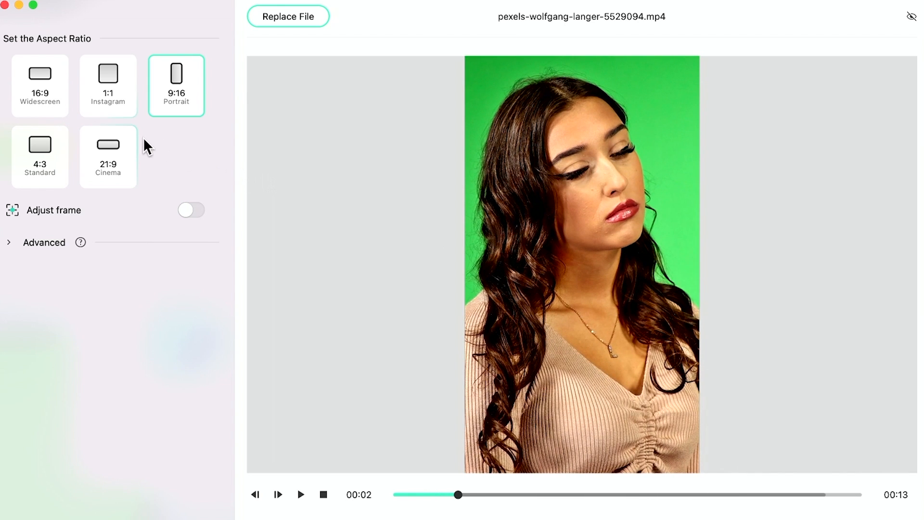
Set the green-screen clip's reframing aspect ratio to 21:9 Cinema.
{"action": "left_click", "coordinate": [107, 150]}
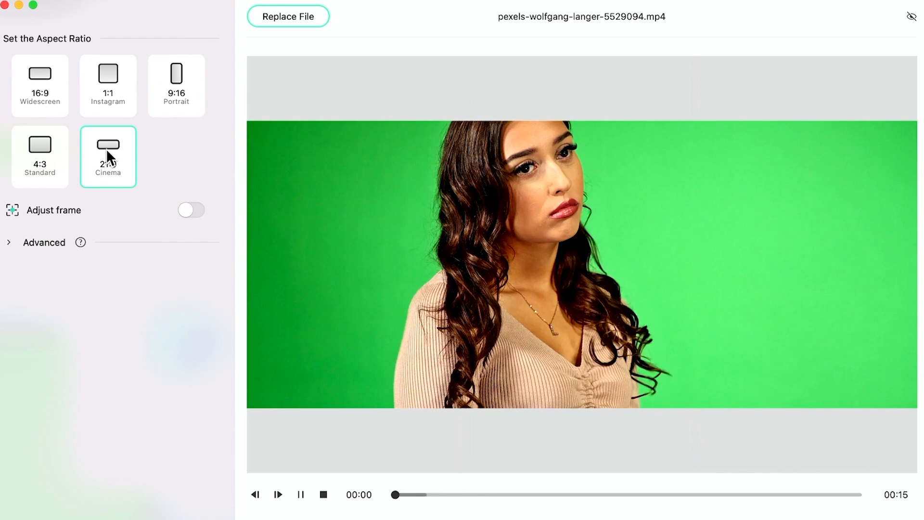
Compare the green-screen clip's reframing in 16:9 Widescreen and 1:1 Instagram, and choose 9:16 Portrait.
{"action": "left_click", "coordinate": [41, 80]}
{"action": "left_click", "coordinate": [106, 70]}
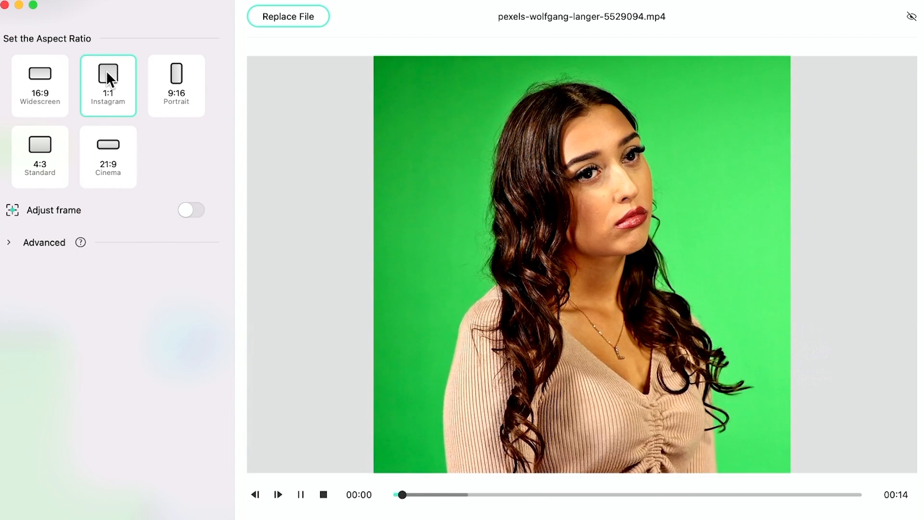
{"action": "left_click", "coordinate": [174, 72]}
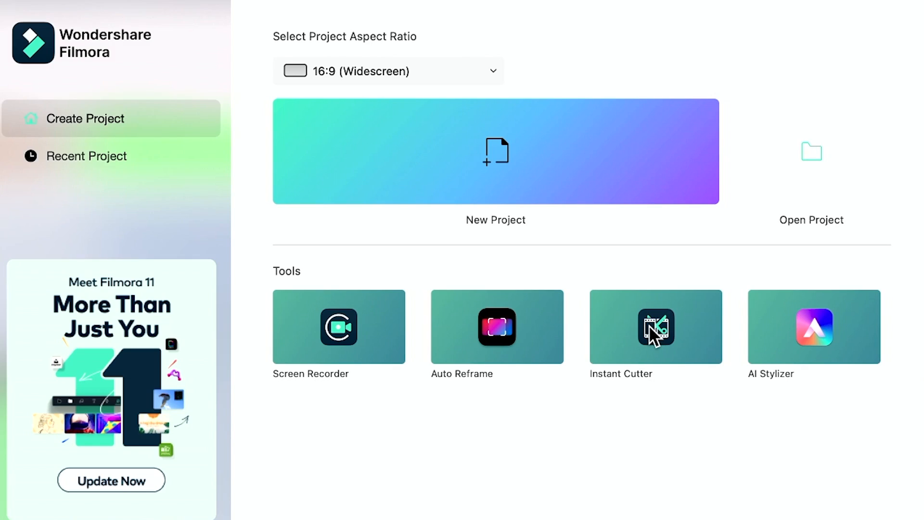
Open the green-screen clip in Instant Cutter and trim roughly the last third off its end.
{"action": "left_click", "coordinate": [650, 328]}
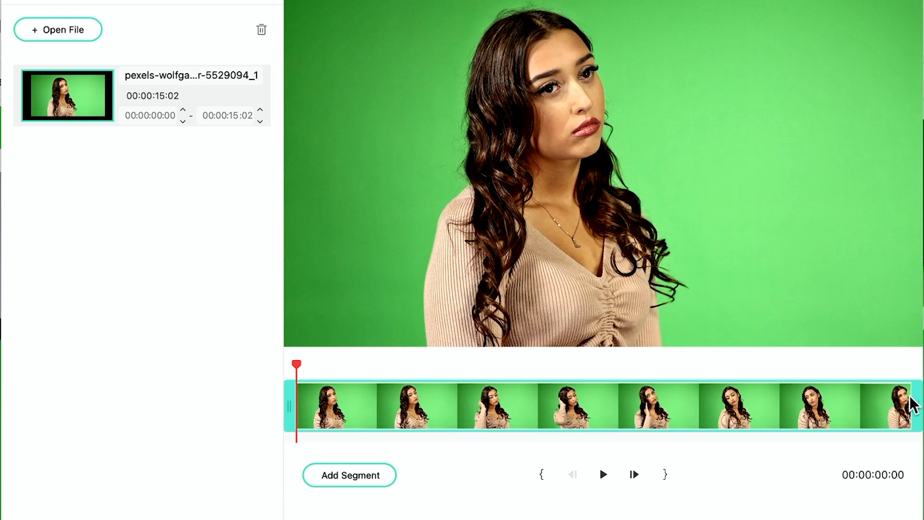
{"action": "left_click_drag", "start_coordinate": [913, 404], "coordinate": [504, 403]}
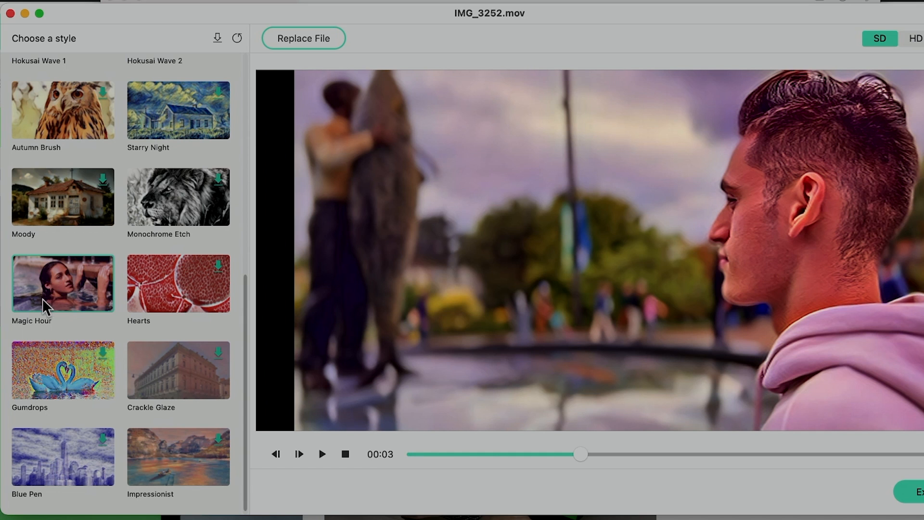
Play the preview of IMG_3252.mov with the Magic Hour style in AI Stylizer.
{"action": "key", "text": "space"}
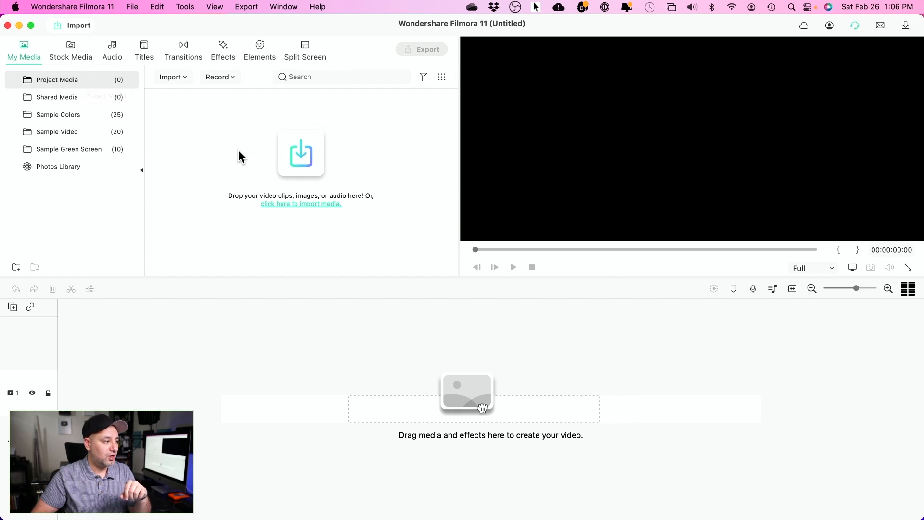
Look through the stock media, audio and title libraries, and return to the project's own media.
{"action": "left_click", "coordinate": [75, 51]}
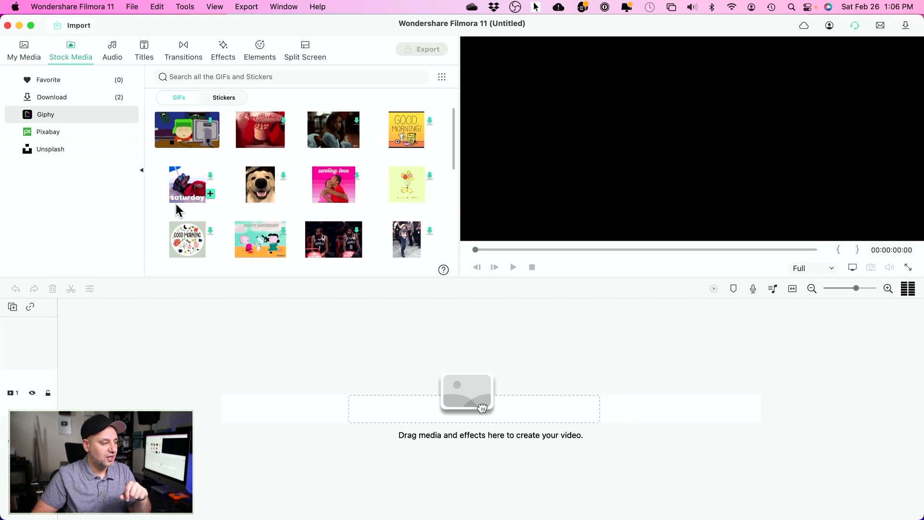
{"action": "left_click", "coordinate": [114, 50]}
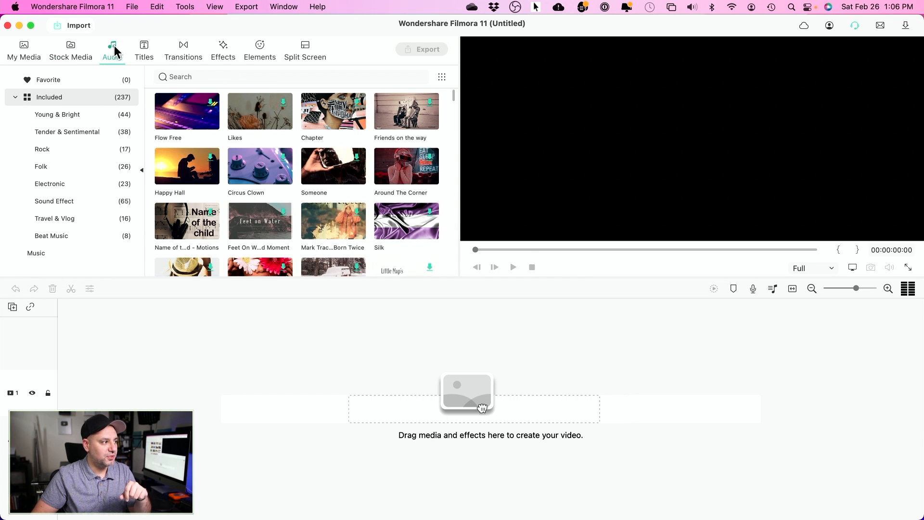
{"action": "left_click", "coordinate": [143, 50]}
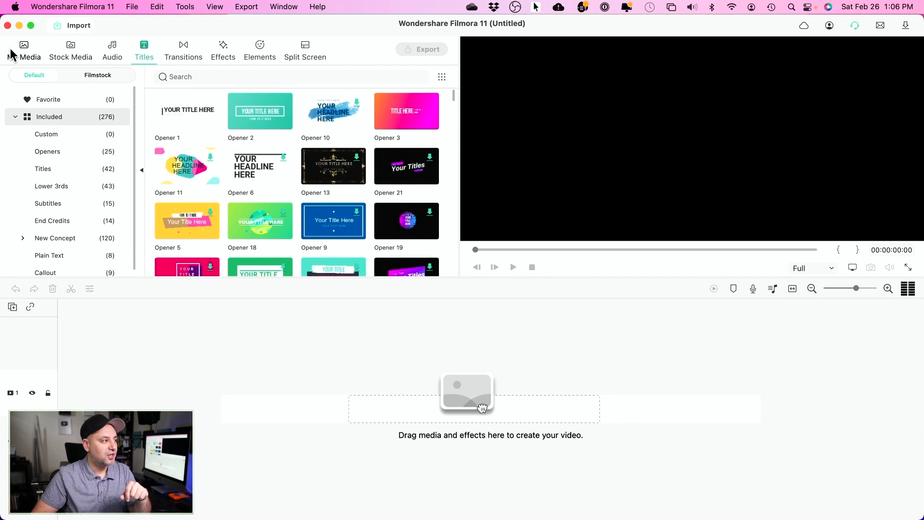
{"action": "left_click", "coordinate": [23, 47]}
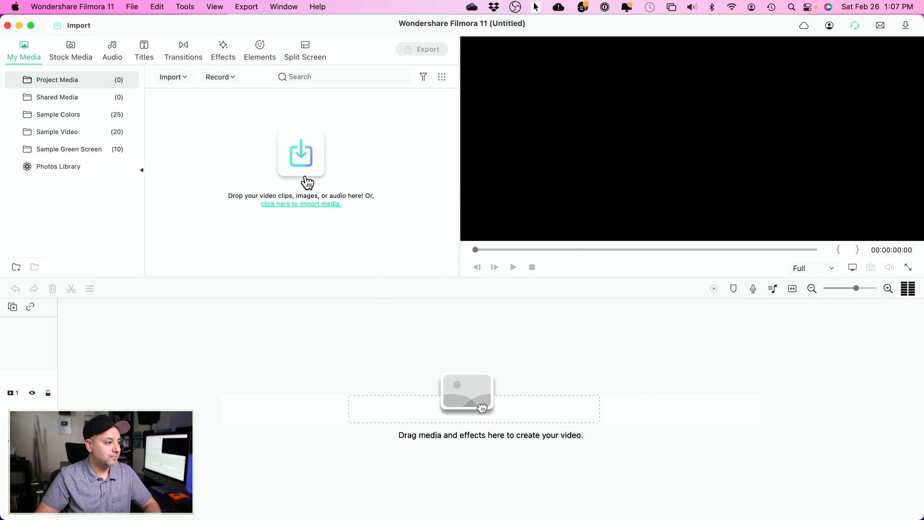
Import all the clips in the Chicago folder, from IMG_3349.mov through IMG_3252.mov, into Project Media.
{"action": "left_click", "coordinate": [306, 182]}
{"action": "left_click", "coordinate": [417, 200]}
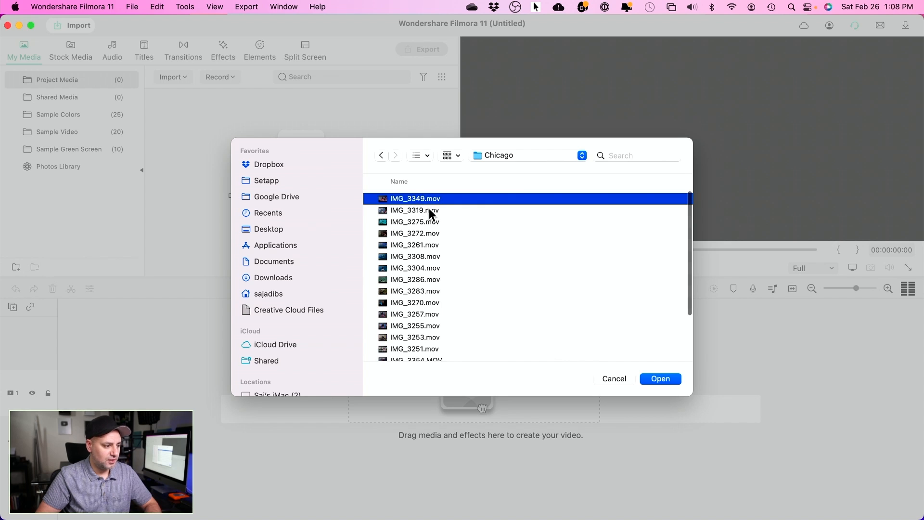
{"action": "scroll", "coordinate": [443, 286], "scroll_direction": "down", "scroll_amount": 5}
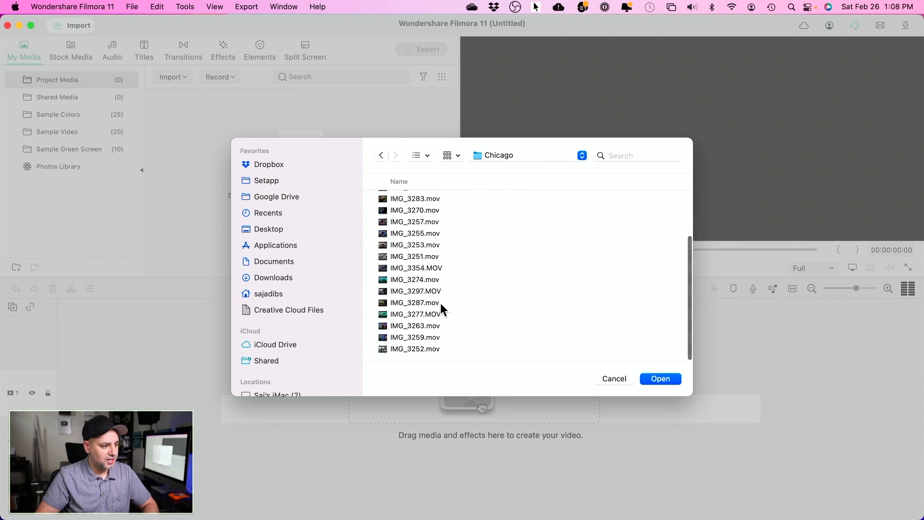
{"action": "left_click", "coordinate": [420, 348], "text": "shift"}
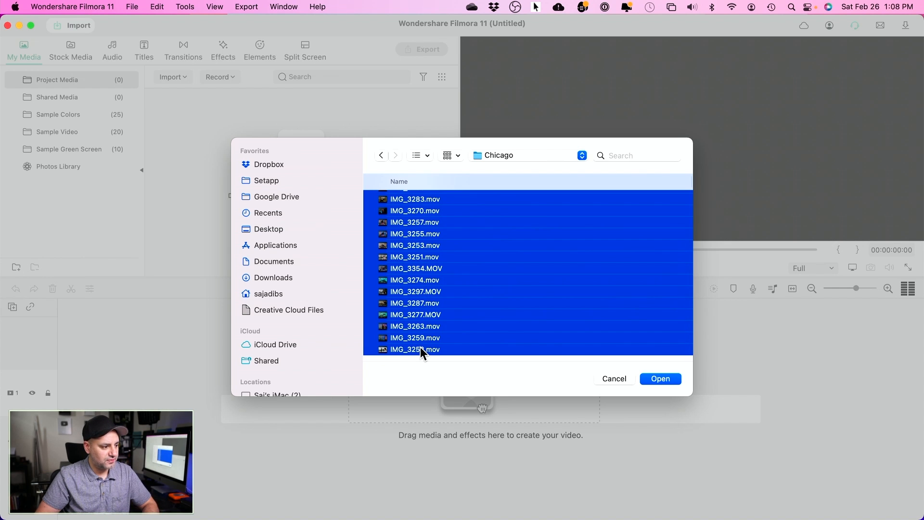
{"action": "left_click", "coordinate": [660, 378]}
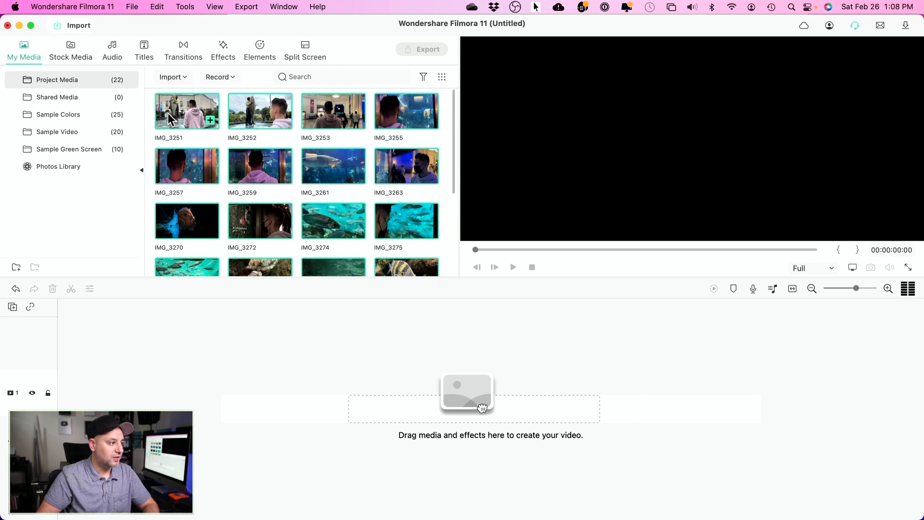
Browse the Sample Video and Sample Green Screen folders for ready-made footage.
{"action": "left_click", "coordinate": [59, 131]}
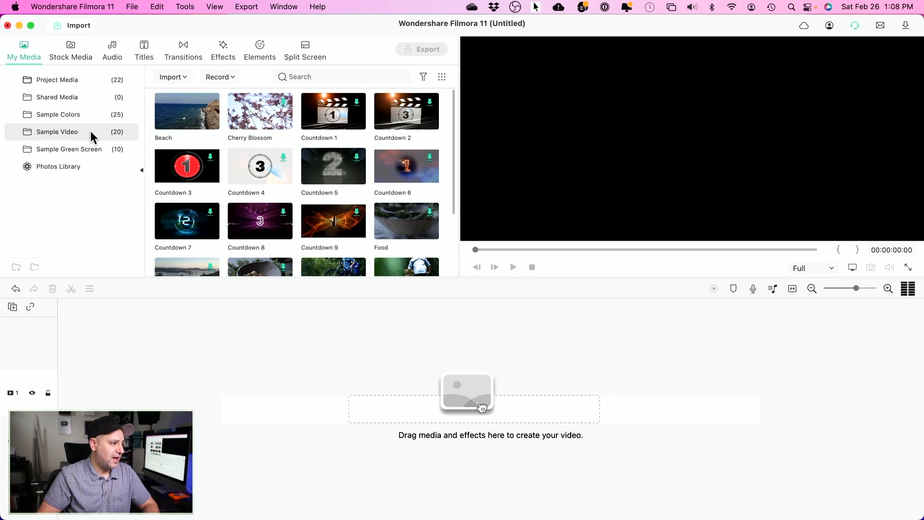
{"action": "scroll", "coordinate": [308, 226], "scroll_direction": "down", "scroll_amount": 4}
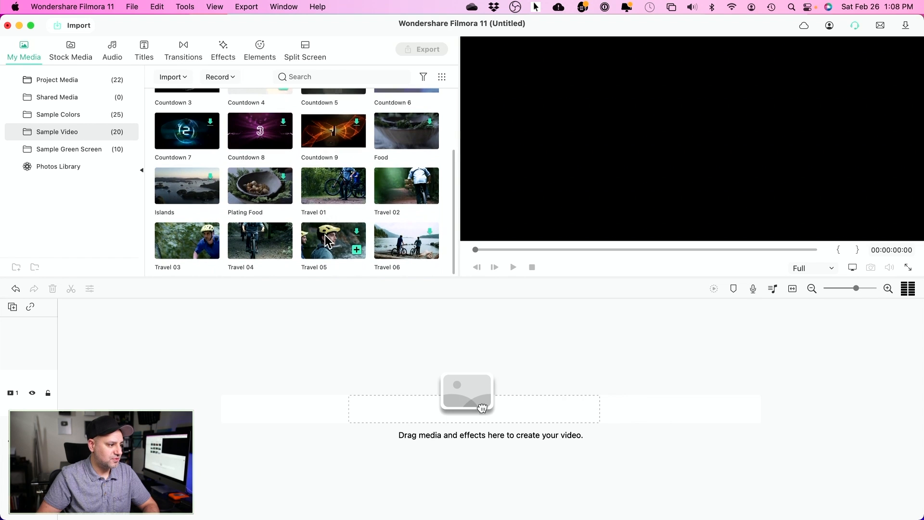
{"action": "left_click", "coordinate": [51, 152]}
{"action": "left_click", "coordinate": [54, 130]}
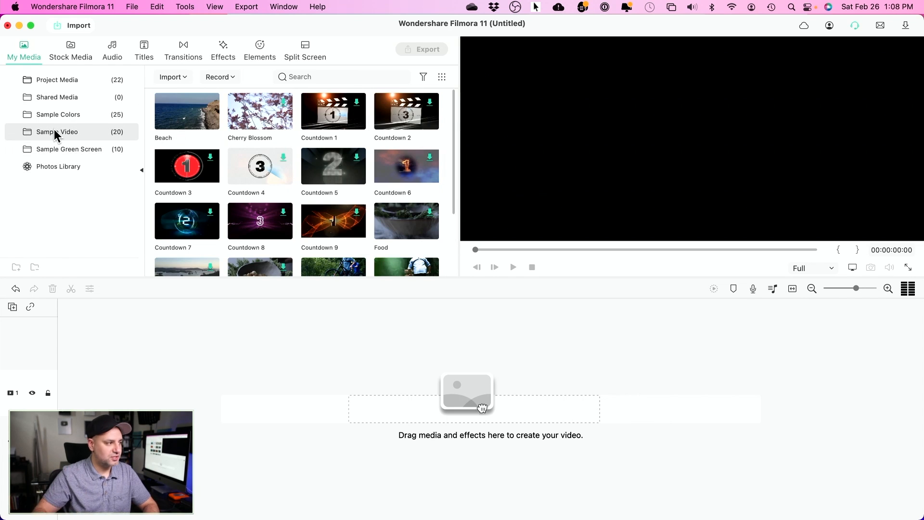
Browse the stock media sources Giphy, Unsplash and Pixabay for GIFs, photos and videos.
{"action": "left_click", "coordinate": [68, 47]}
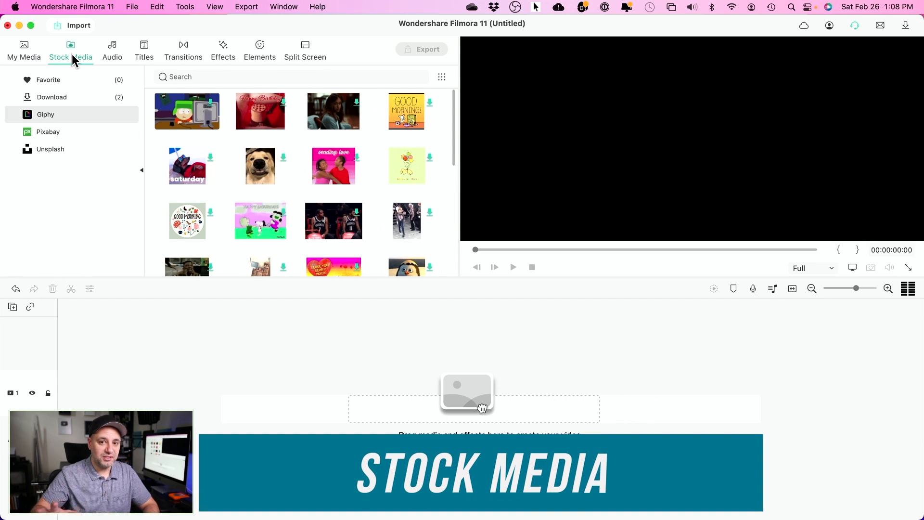
{"action": "scroll", "coordinate": [251, 231], "scroll_direction": "down", "scroll_amount": 2}
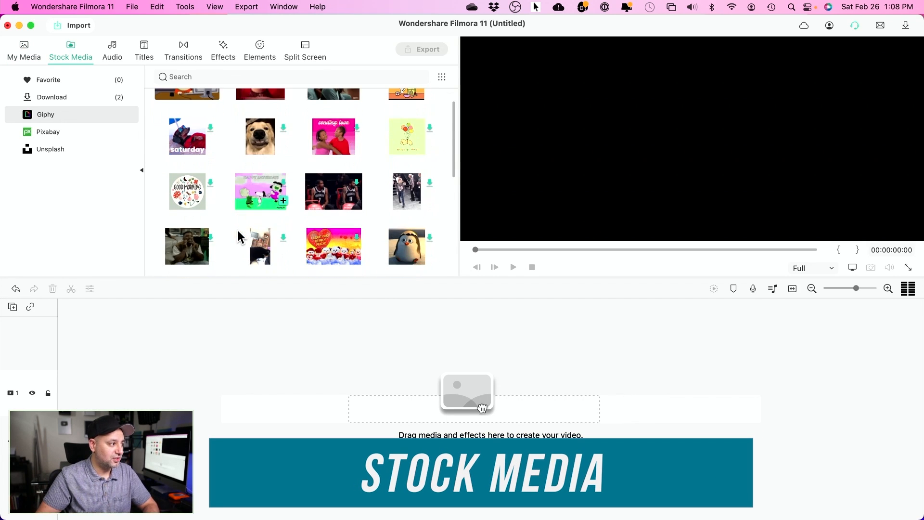
{"action": "left_click", "coordinate": [54, 149]}
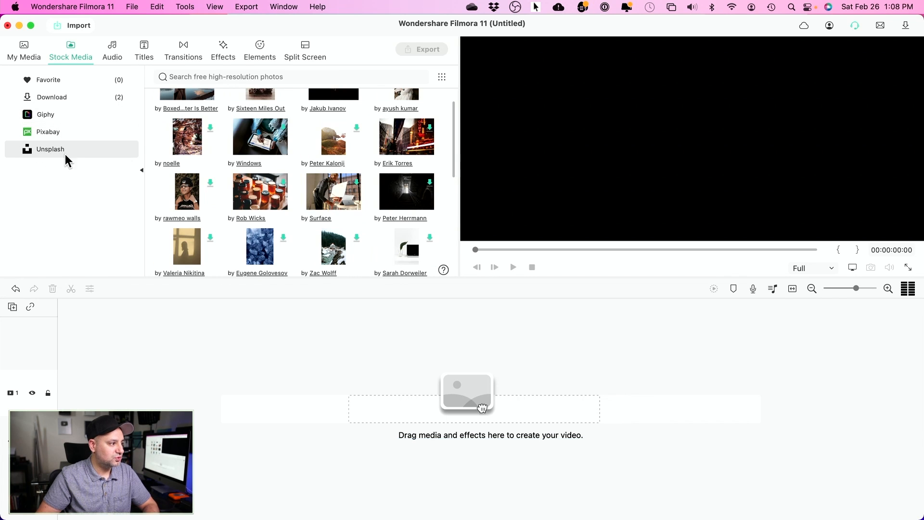
{"action": "scroll", "coordinate": [214, 163], "scroll_direction": "up", "scroll_amount": 2}
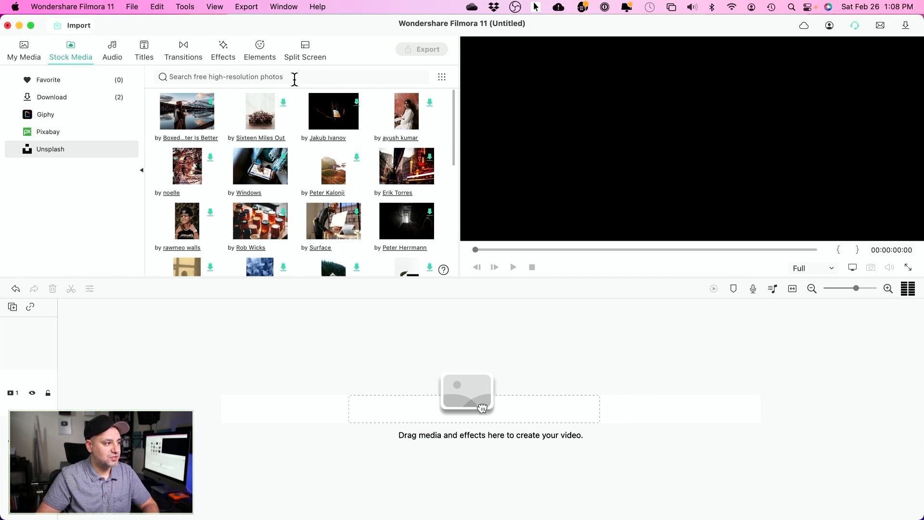
{"action": "left_click", "coordinate": [100, 132]}
{"action": "mouse_move", "coordinate": [189, 137]}
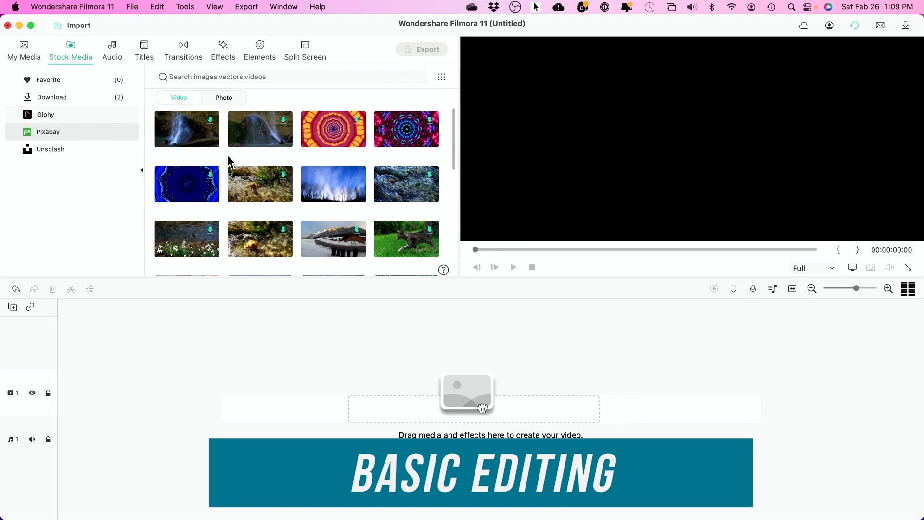
Return to Project Media, mute the system sound and preview IMG_3251 up to 00:00:03:11.
{"action": "left_click", "coordinate": [21, 52]}
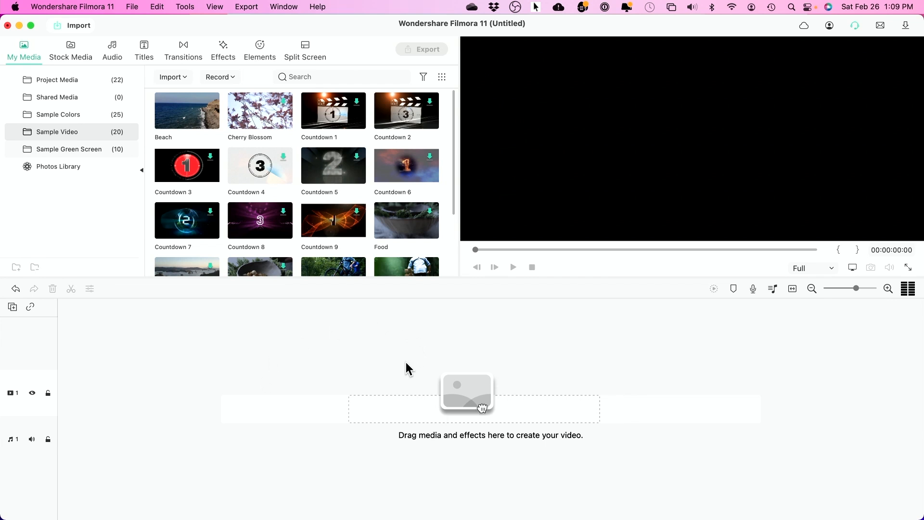
{"action": "left_click", "coordinate": [57, 80]}
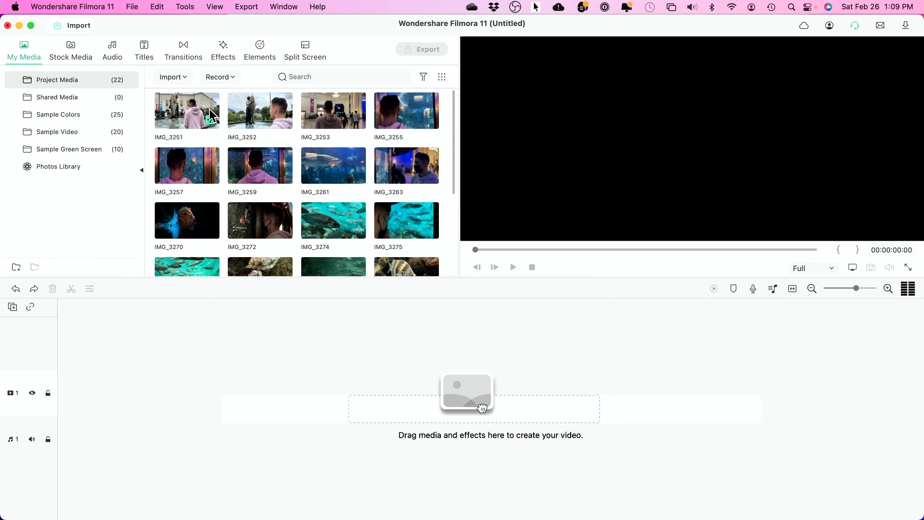
{"action": "left_click", "coordinate": [192, 120]}
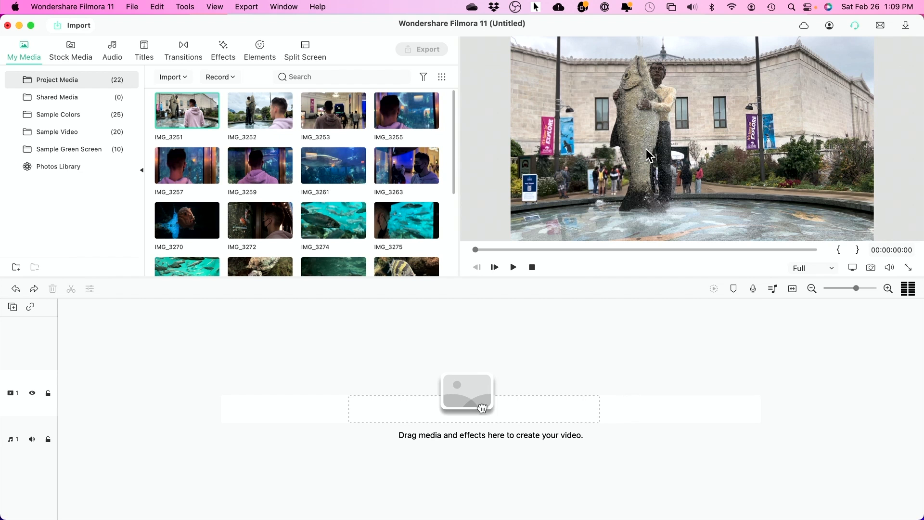
{"action": "key", "text": "XF86AudioMute"}
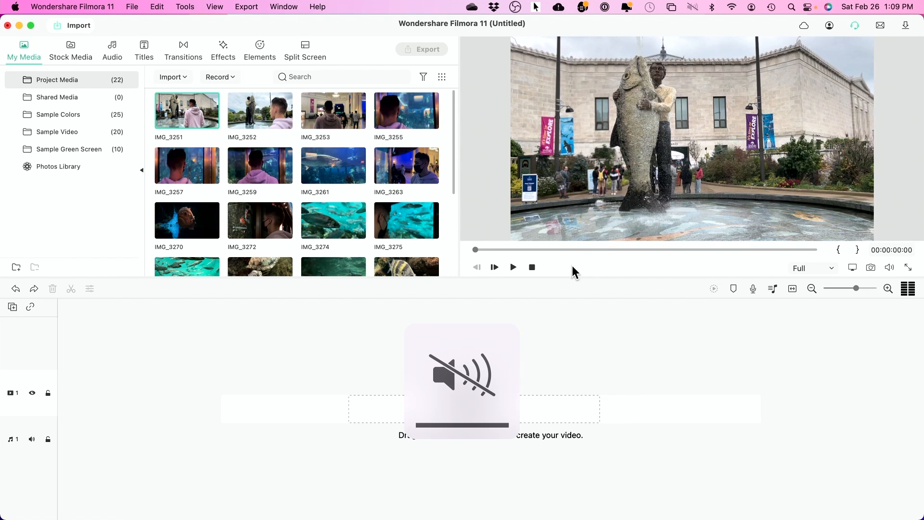
{"action": "left_click", "coordinate": [513, 267]}
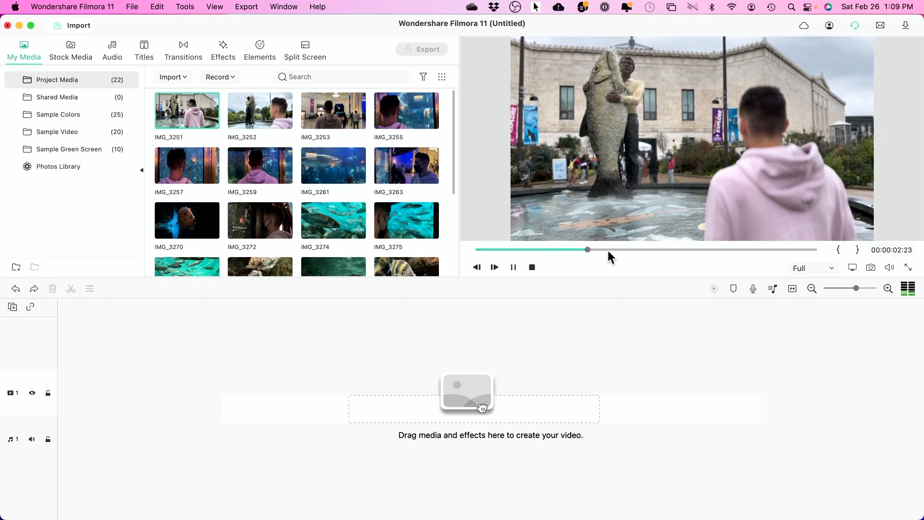
{"action": "key", "text": "space"}
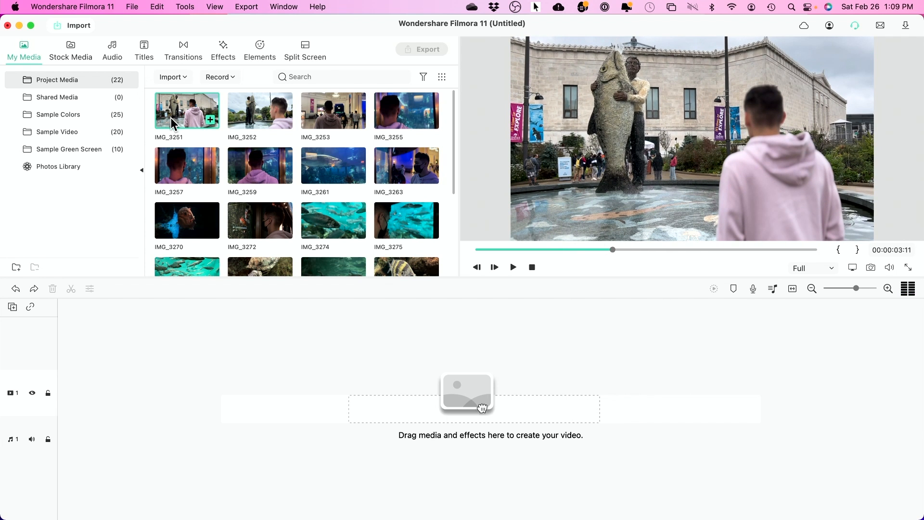
Place IMG_3251 at the start of video track 1, matching the project to 1920X1080 30.01fps, and play the first three seconds.
{"action": "left_click_drag", "start_coordinate": [179, 115], "coordinate": [62, 414]}
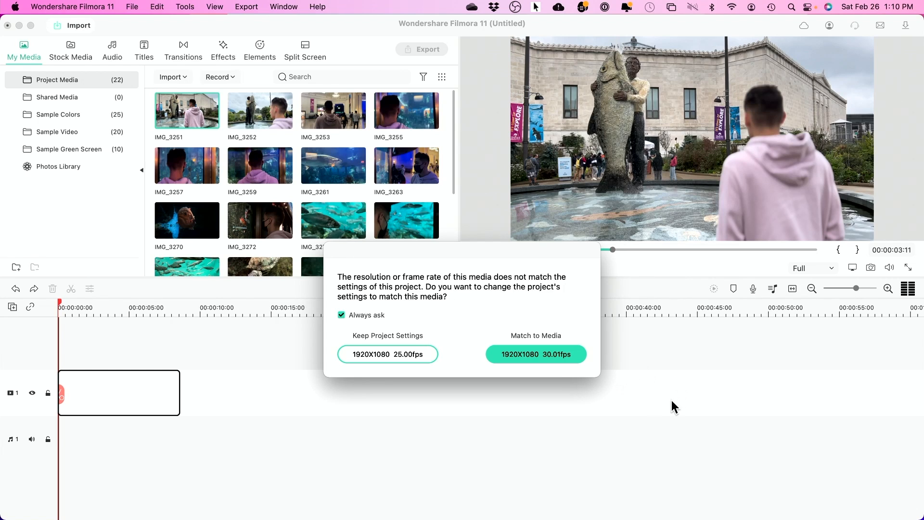
{"action": "left_click", "coordinate": [537, 353]}
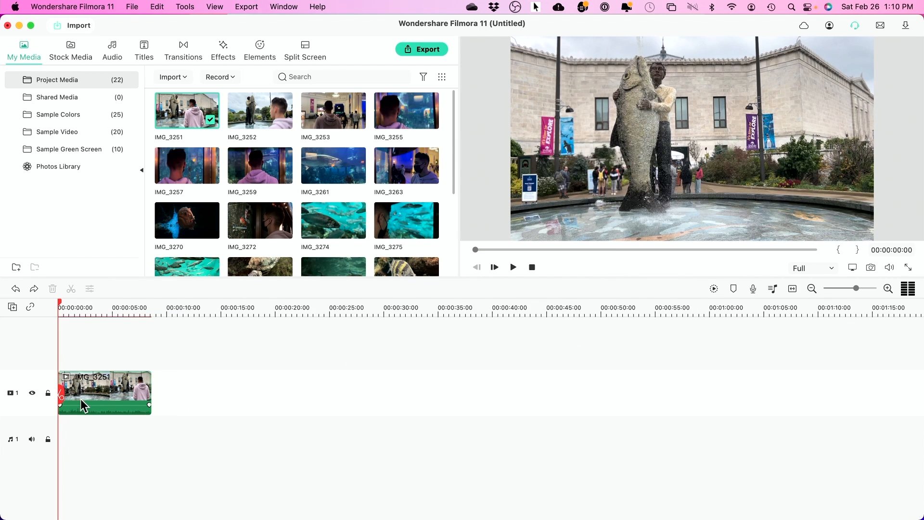
{"action": "key", "text": "space"}
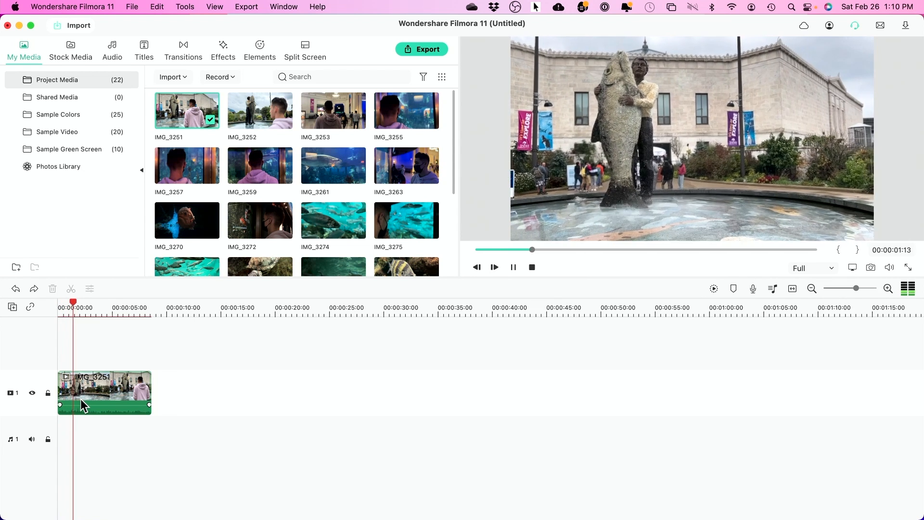
{"action": "key", "text": "space"}
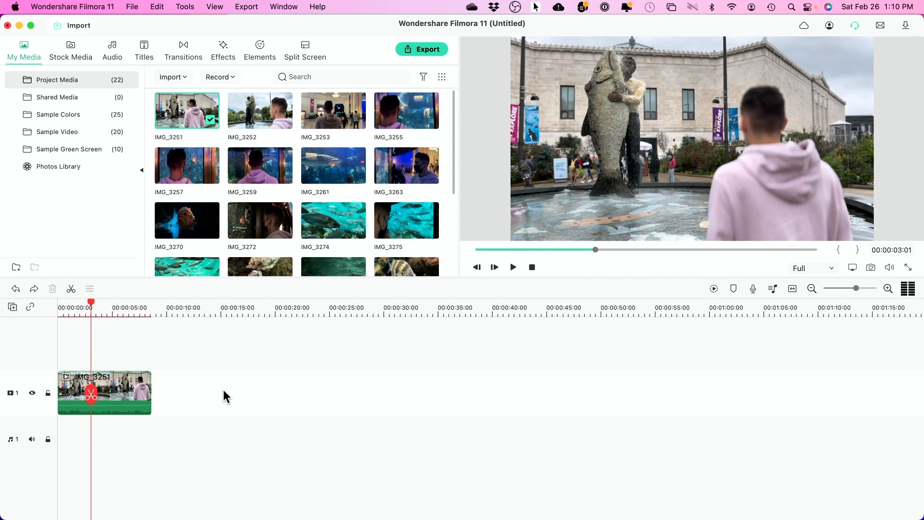
Preview IMG_3252, and mark the in point of IMG_3253 at 00:00:00:29.
{"action": "double_click", "coordinate": [261, 114]}
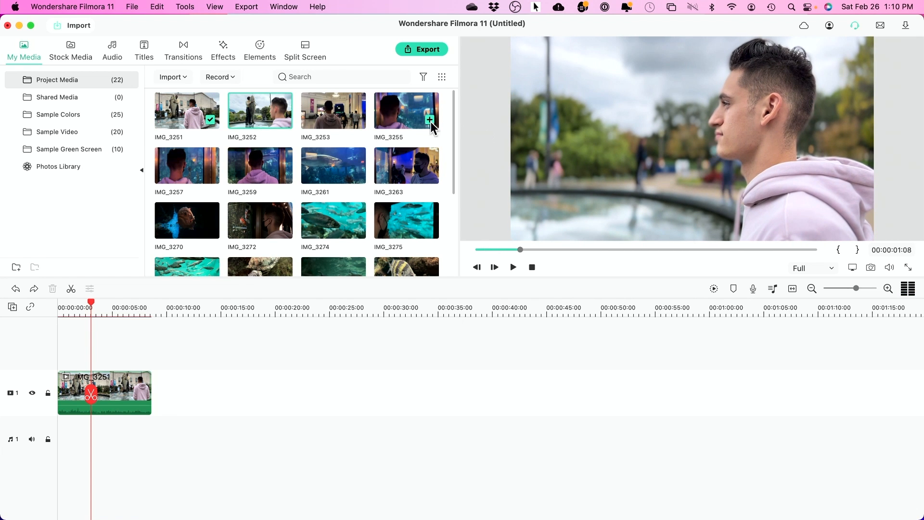
{"action": "double_click", "coordinate": [332, 116]}
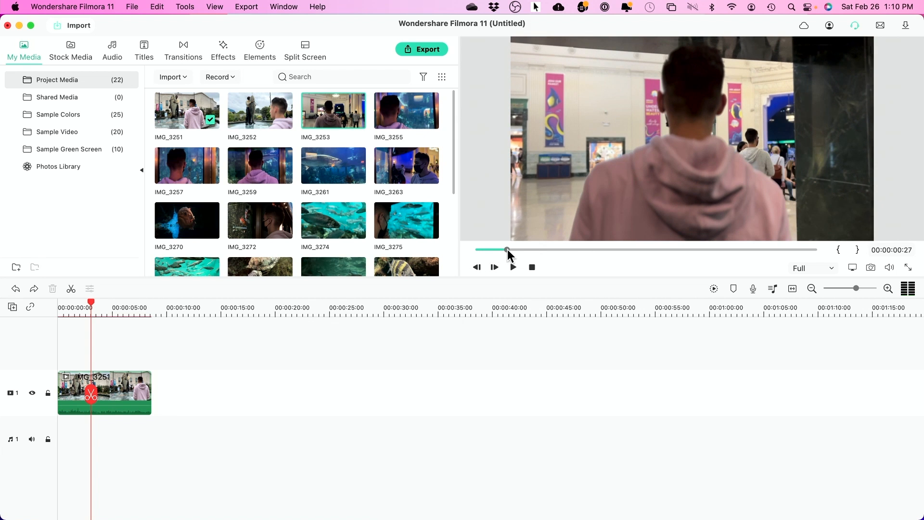
{"action": "left_click_drag", "start_coordinate": [506, 250], "coordinate": [511, 249]}
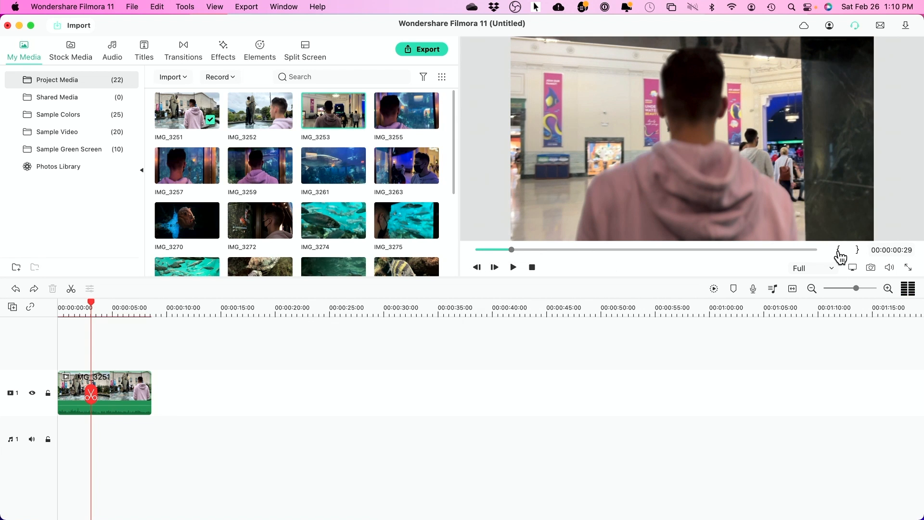
{"action": "left_click", "coordinate": [838, 252]}
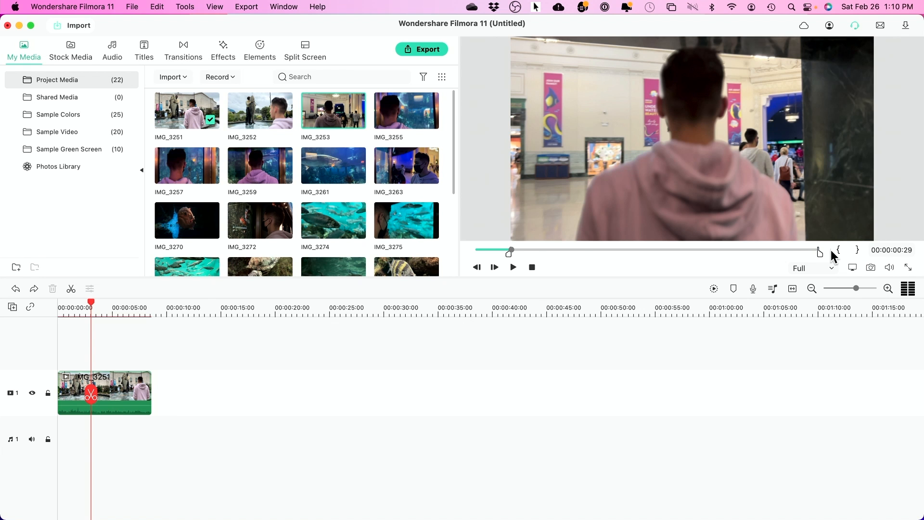
Mark the out point of IMG_3253 at 00:00:06:06 and place the trimmed clip right after IMG_3251 on video track 1.
{"action": "left_click", "coordinate": [715, 250]}
{"action": "mouse_move", "coordinate": [714, 250]}
{"action": "left_mouse_down"}
{"action": "mouse_move", "coordinate": [623, 250]}
{"action": "mouse_move", "coordinate": [705, 250]}
{"action": "left_mouse_up"}
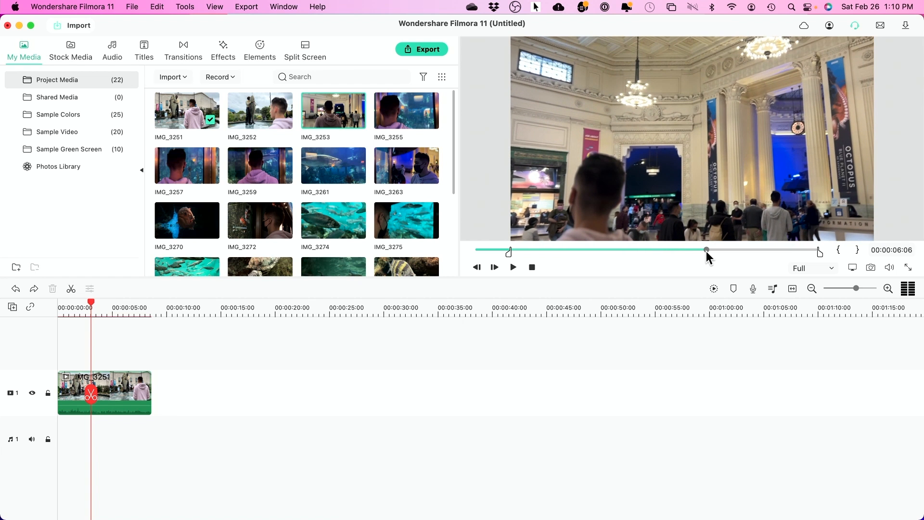
{"action": "left_click", "coordinate": [858, 253]}
{"action": "left_click_drag", "start_coordinate": [624, 138], "coordinate": [154, 399]}
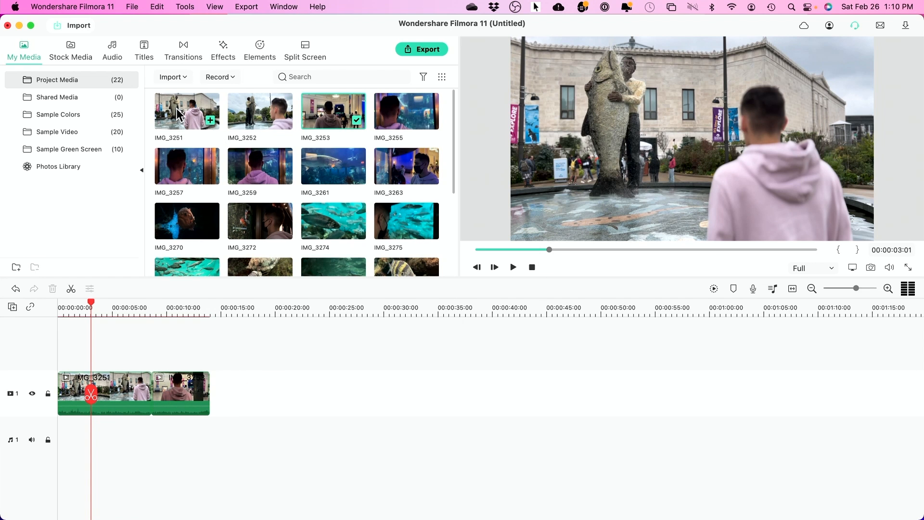
Append IMG_3308 and IMG_3354 after IMG_3253 on video track 1.
{"action": "scroll", "coordinate": [282, 397], "scroll_direction": "right", "scroll_amount": 1}
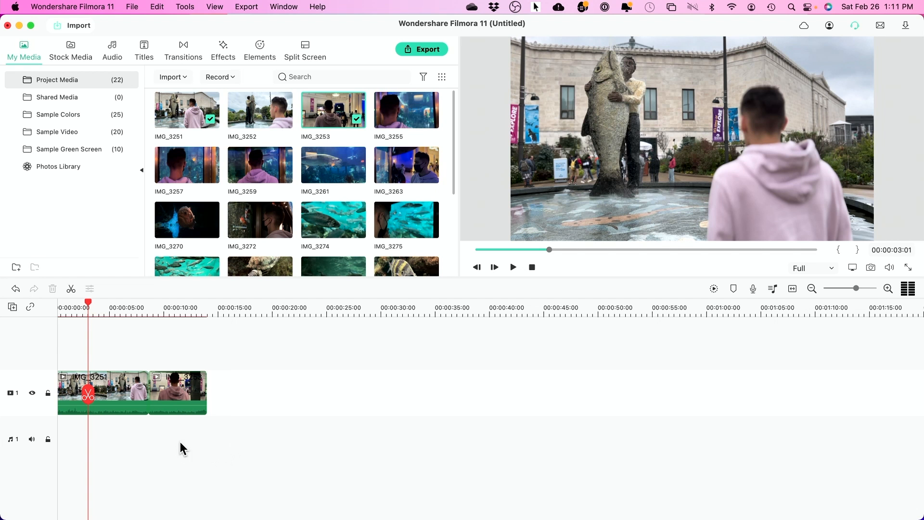
{"action": "scroll", "coordinate": [303, 187], "scroll_direction": "down", "scroll_amount": 5}
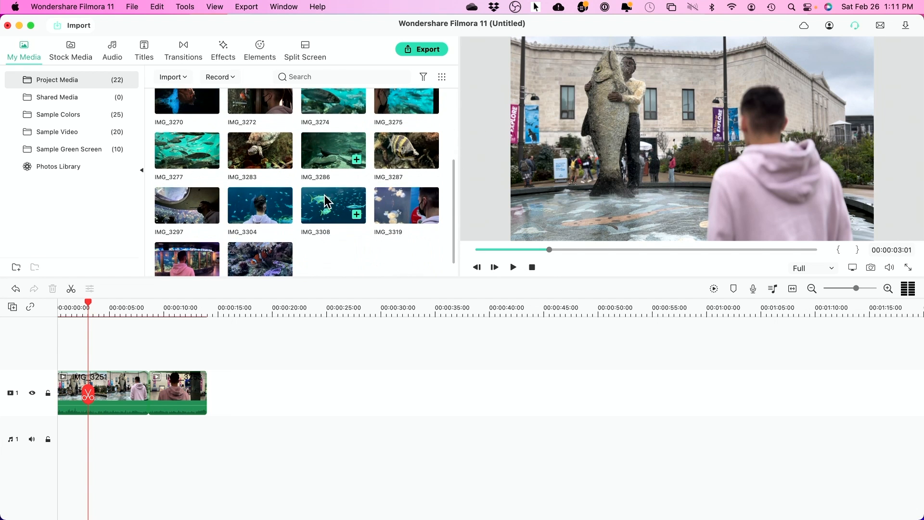
{"action": "left_click_drag", "start_coordinate": [326, 204], "coordinate": [218, 400]}
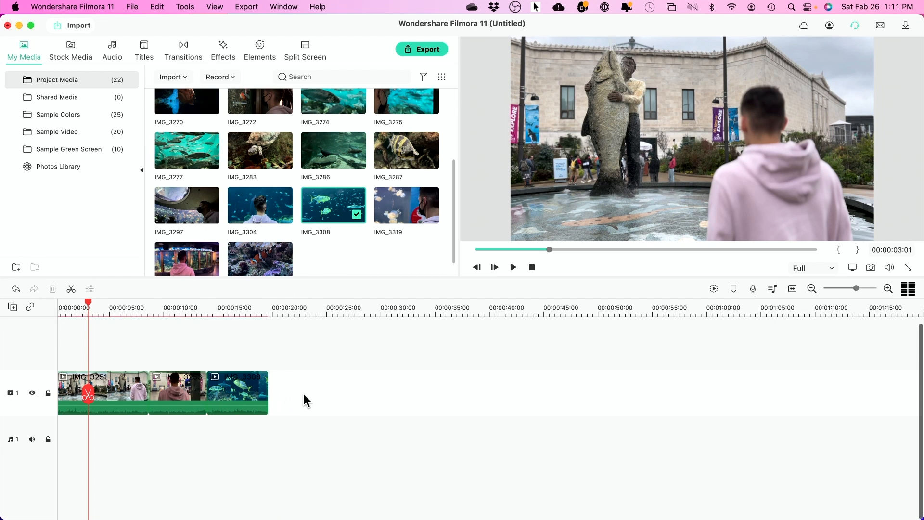
{"action": "left_click_drag", "start_coordinate": [258, 250], "coordinate": [270, 399]}
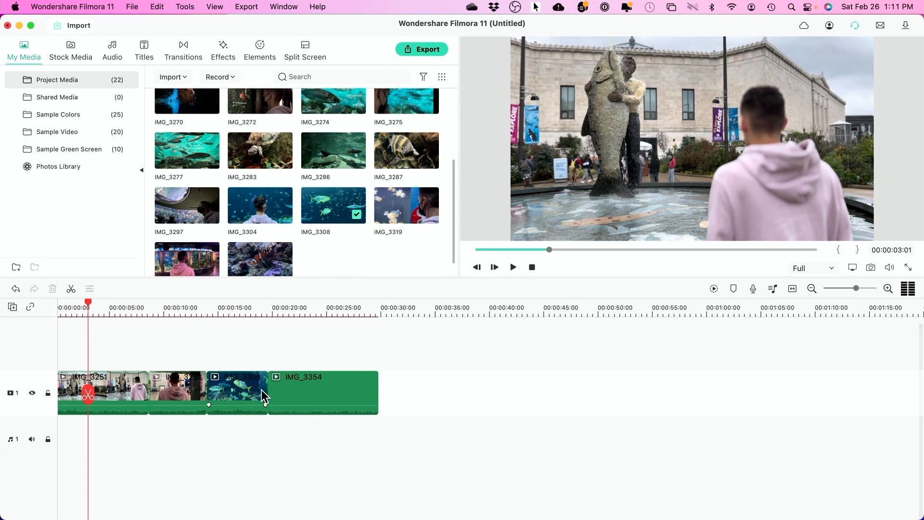
Split the clownfish clip IMG_3354 at 00:00:22:08 and delete the part before the cut.
{"action": "left_click", "coordinate": [288, 309]}
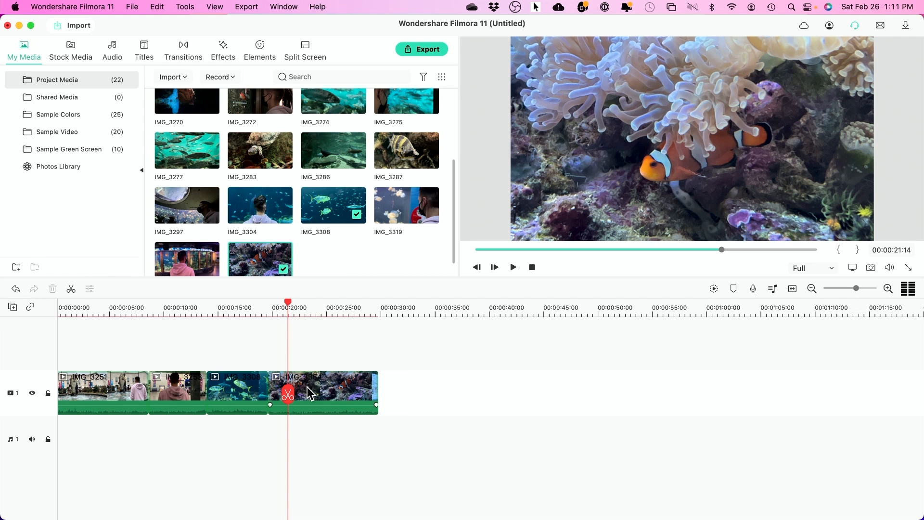
{"action": "left_click", "coordinate": [272, 308]}
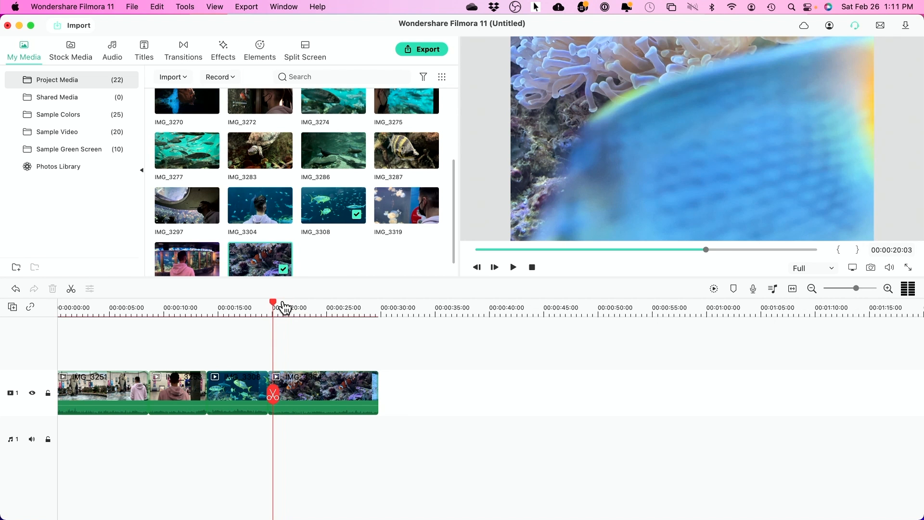
{"action": "key", "text": "space"}
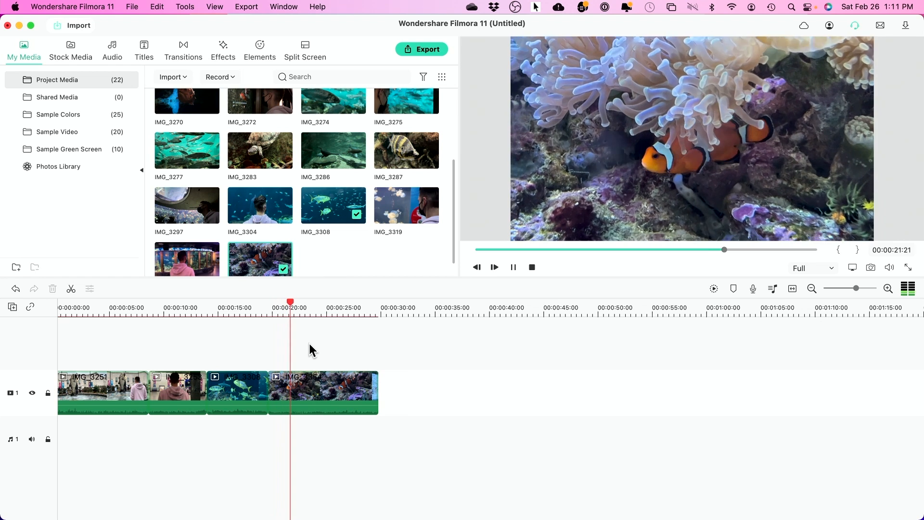
{"action": "key", "text": "space"}
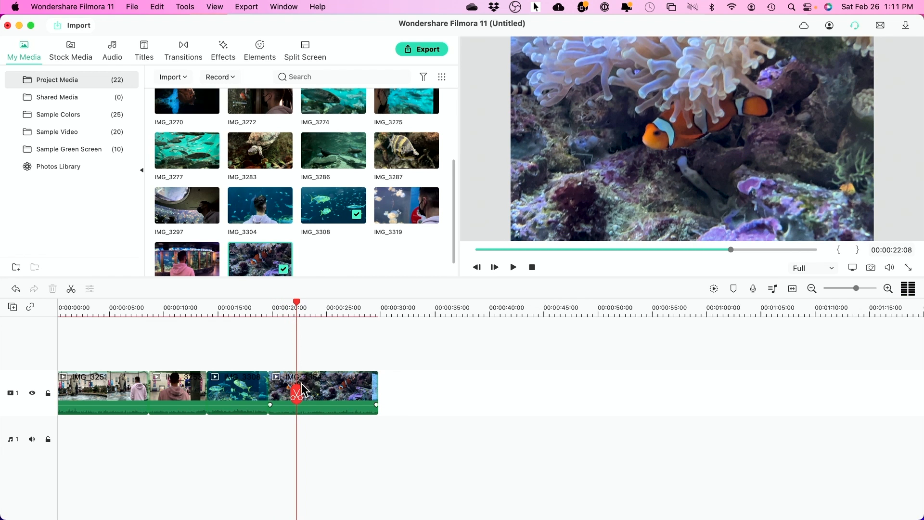
{"action": "left_click", "coordinate": [72, 289]}
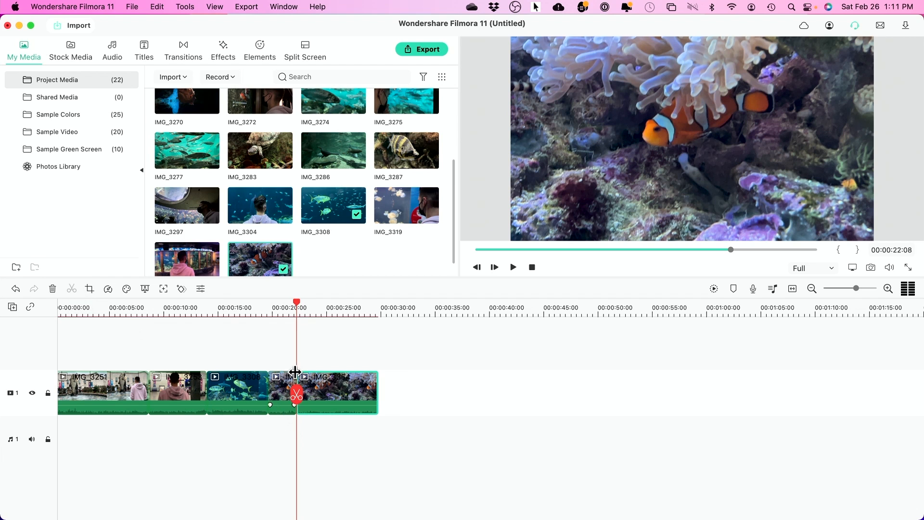
{"action": "left_click", "coordinate": [284, 395]}
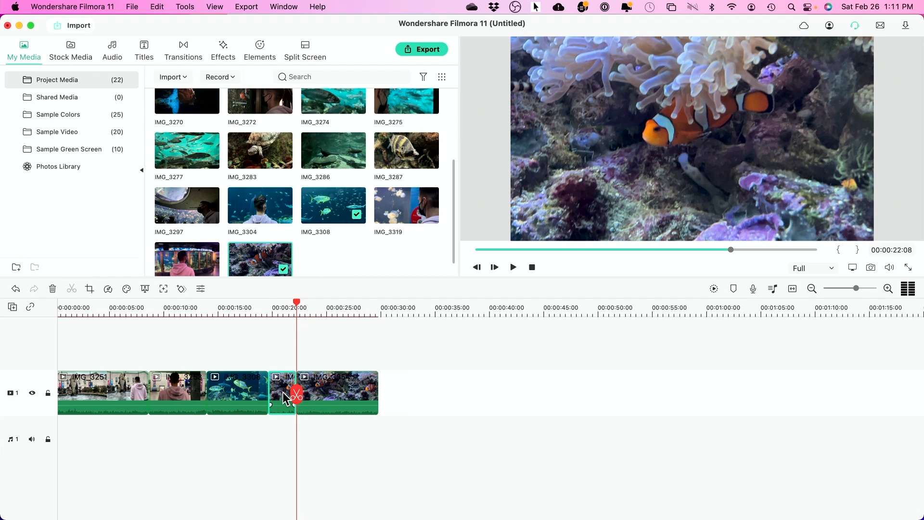
{"action": "key", "text": "Delete"}
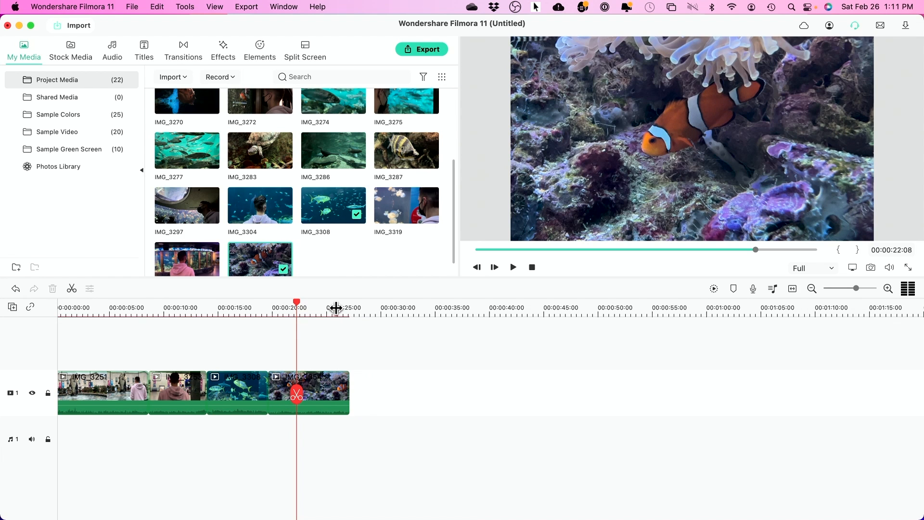
Split the remaining clownfish clip at 00:00:25:25 and delete the part after the cut.
{"action": "left_click", "coordinate": [335, 308]}
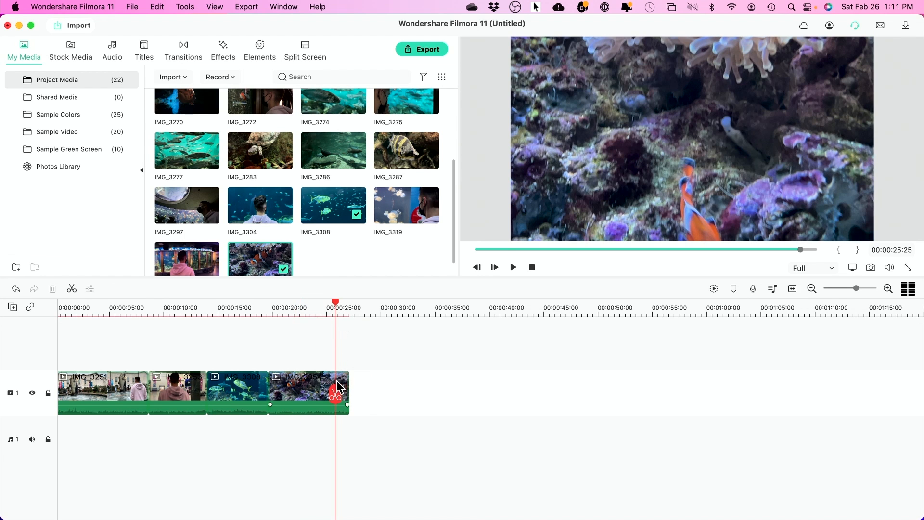
{"action": "left_click", "coordinate": [335, 392]}
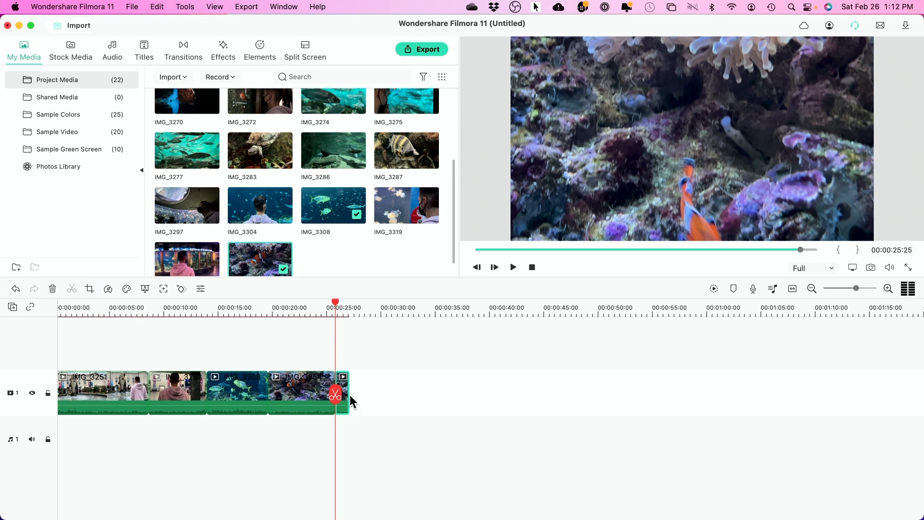
{"action": "key", "text": "Delete"}
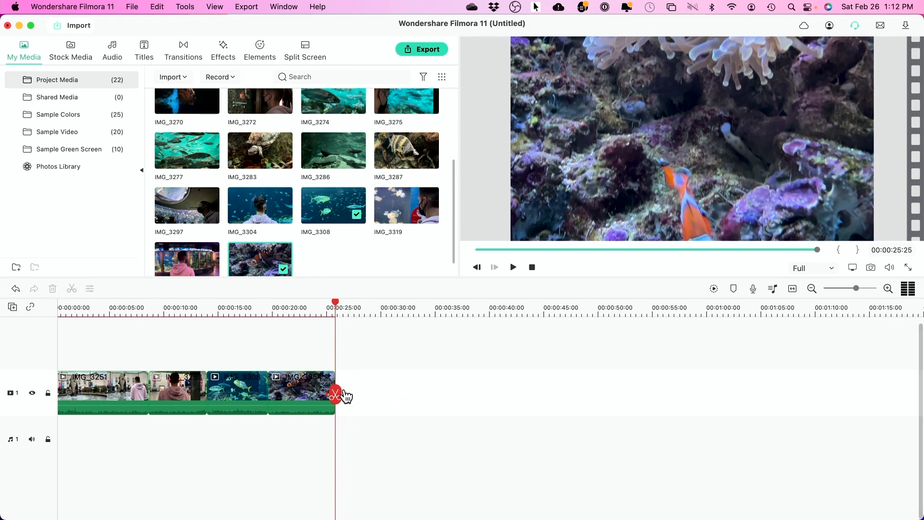
Cut the section from 00:00:28:25 to 00:00:32:05 out of the round aquarium clip at the timeline's end, and play across the join.
{"action": "left_click_drag", "start_coordinate": [338, 298], "coordinate": [307, 313]}
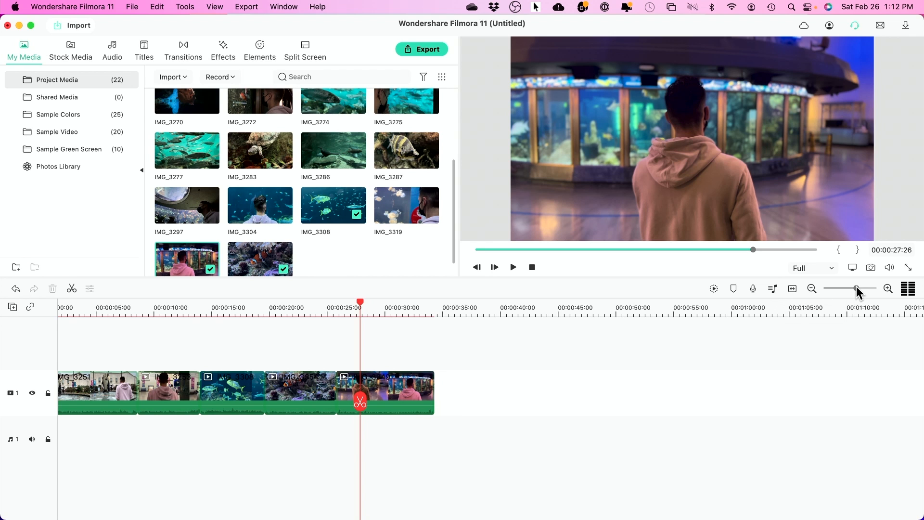
{"action": "left_click_drag", "start_coordinate": [860, 288], "coordinate": [857, 288]}
{"action": "left_click_drag", "start_coordinate": [857, 291], "coordinate": [863, 292]}
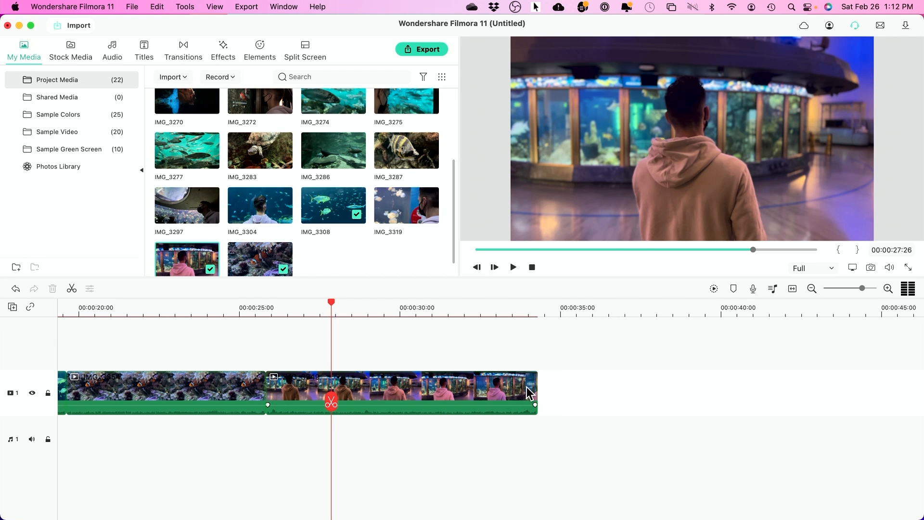
{"action": "left_click_drag", "start_coordinate": [331, 303], "coordinate": [362, 313]}
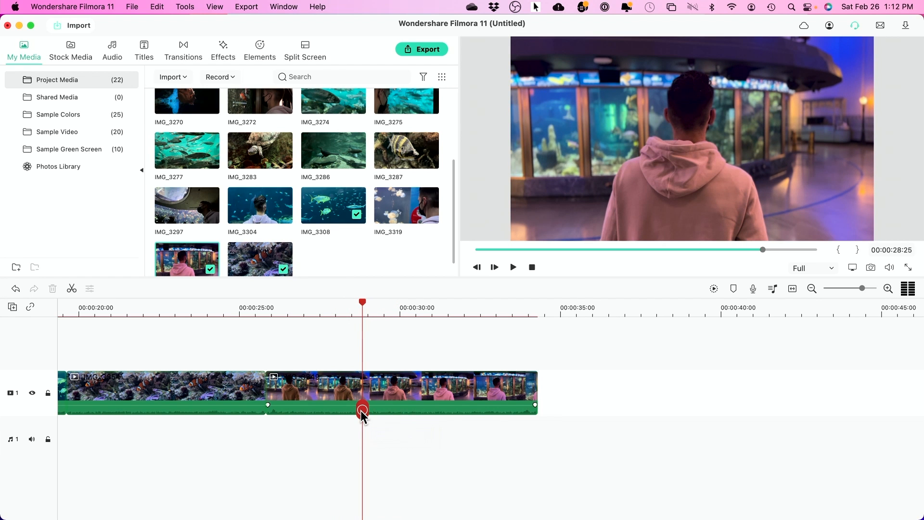
{"action": "left_click", "coordinate": [362, 412]}
{"action": "left_click_drag", "start_coordinate": [363, 306], "coordinate": [469, 312]}
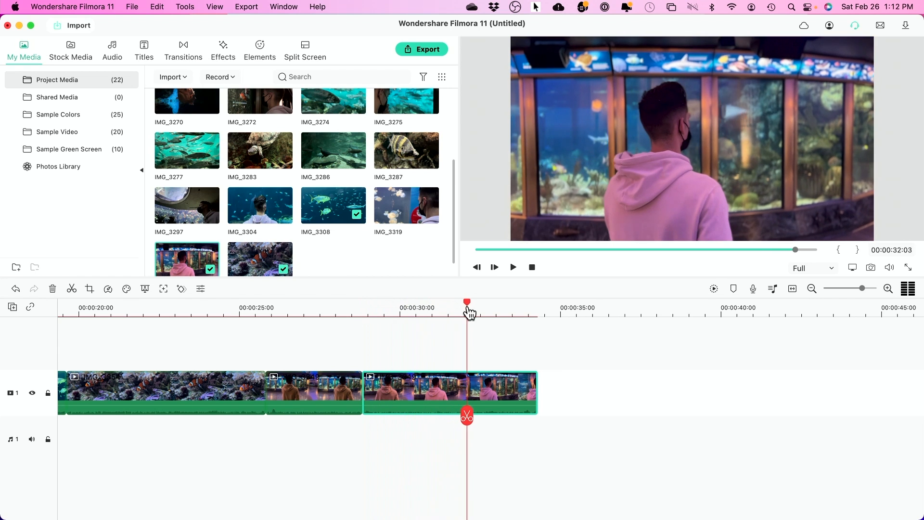
{"action": "left_click", "coordinate": [469, 416]}
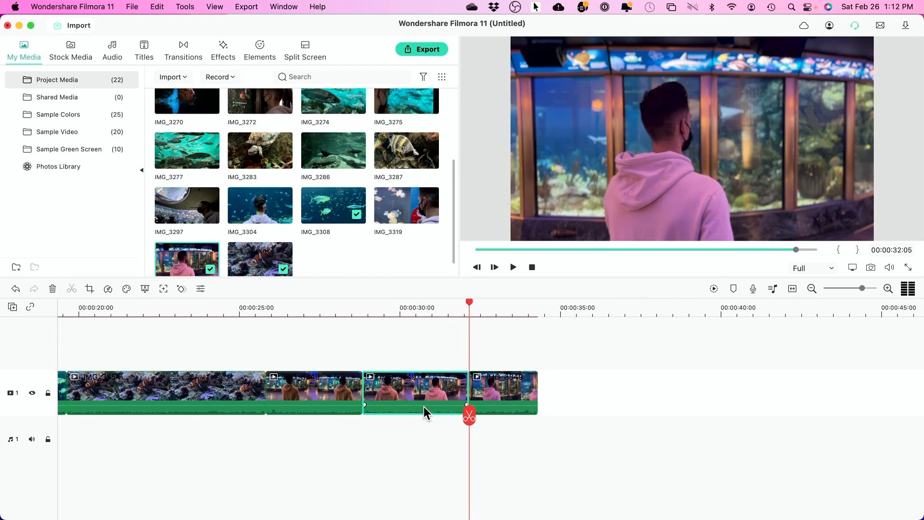
{"action": "key", "text": "Delete"}
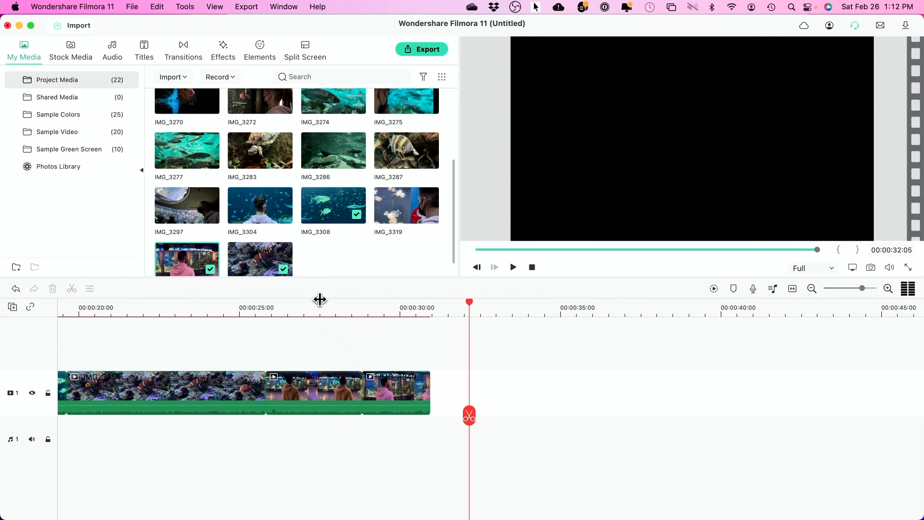
{"action": "left_click", "coordinate": [338, 308]}
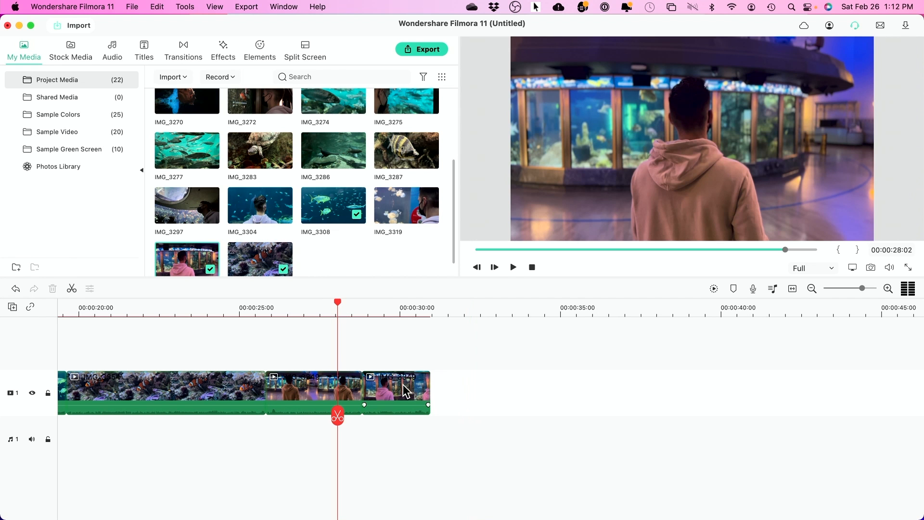
{"action": "key", "text": "space"}
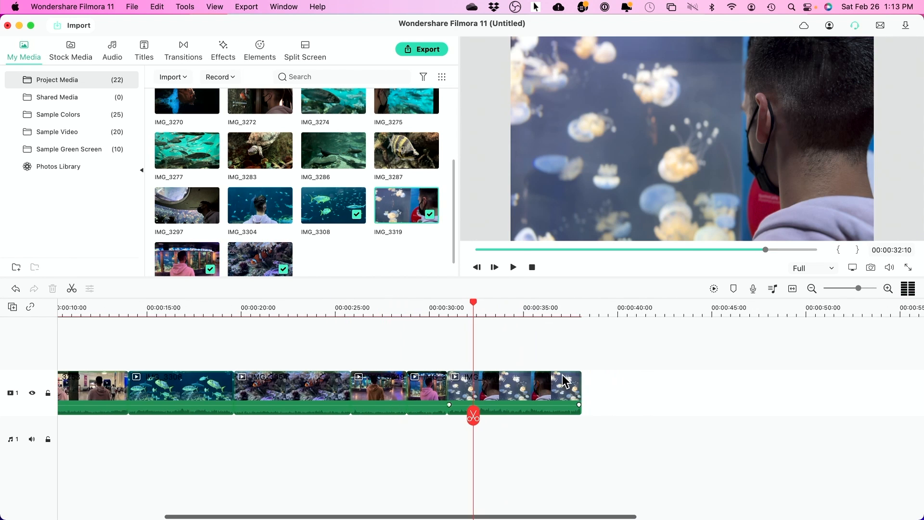
Trim the end of the jellyfish clip IMG_3319 back to 00:00:36:01 and play its last second.
{"action": "scroll", "coordinate": [562, 375], "scroll_direction": "left", "scroll_amount": 1}
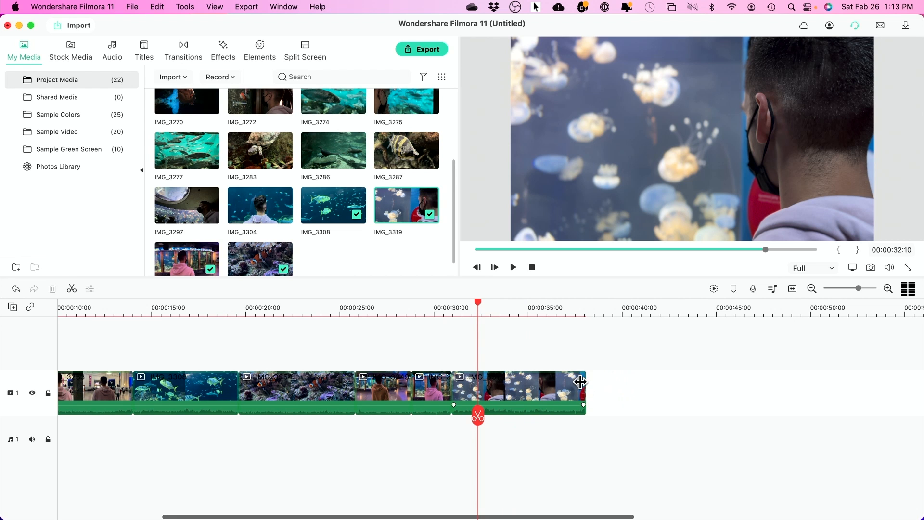
{"action": "left_click_drag", "start_coordinate": [584, 381], "coordinate": [546, 383]}
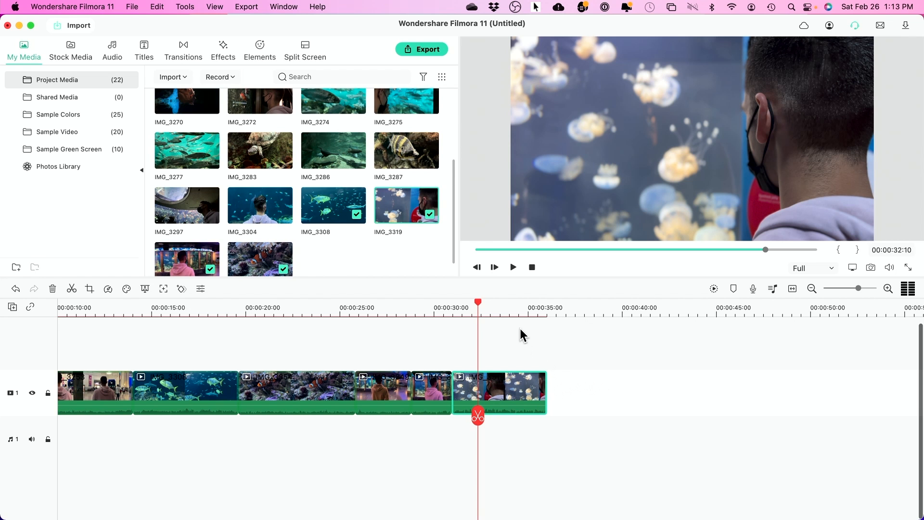
{"action": "left_click", "coordinate": [538, 311]}
{"action": "key", "text": "space"}
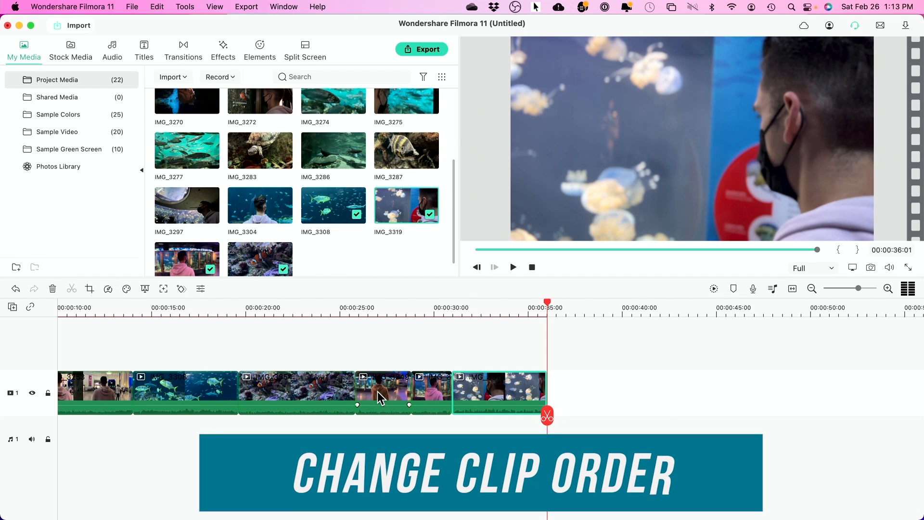
Move the first piece of the round aquarium clip to the end of video track 1 and delete the gap left behind.
{"action": "left_click_drag", "start_coordinate": [377, 389], "coordinate": [573, 391]}
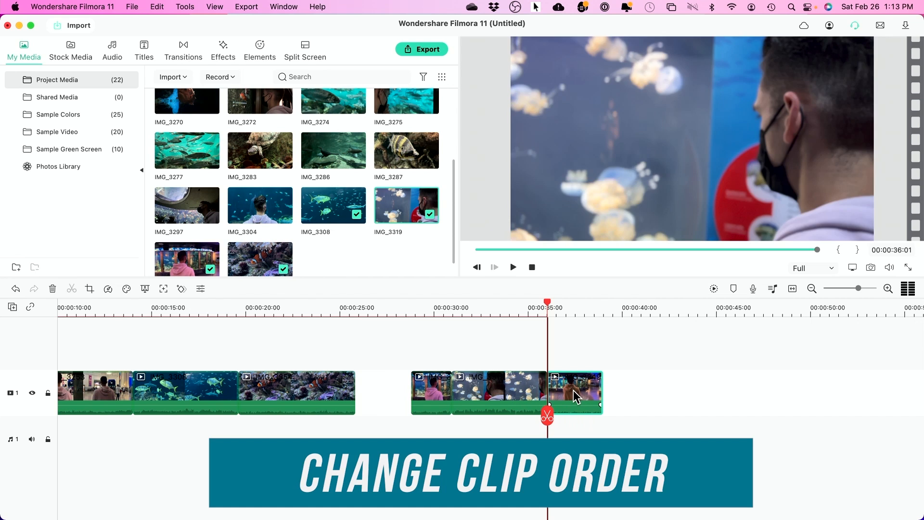
{"action": "left_click", "coordinate": [384, 400]}
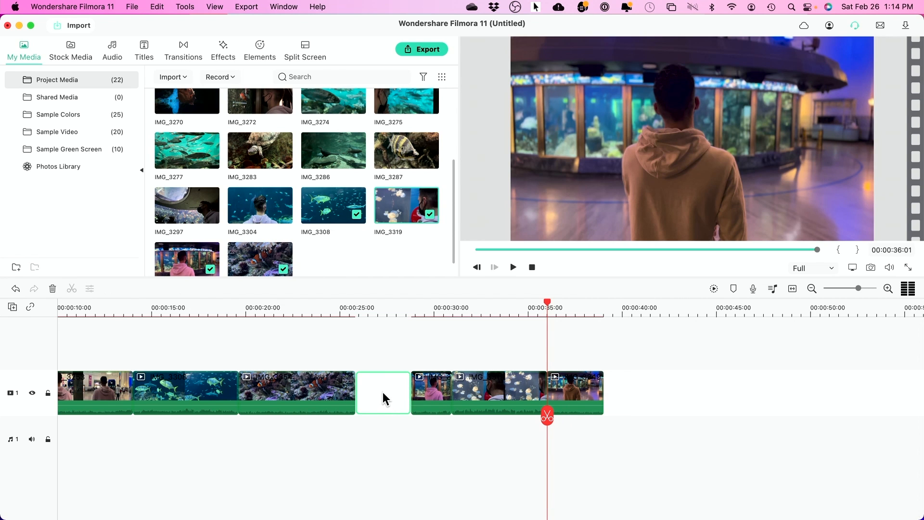
{"action": "key", "text": "Delete"}
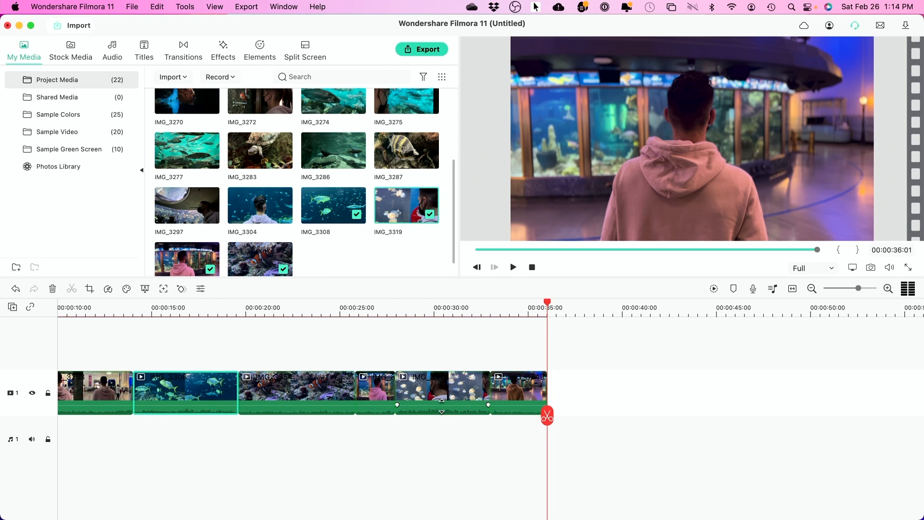
Adjust the audio volume line of the jellyfish clip IMG_3319 and play the clip to check its sound.
{"action": "left_click_drag", "start_coordinate": [441, 405], "coordinate": [441, 419]}
{"action": "left_click", "coordinate": [412, 310]}
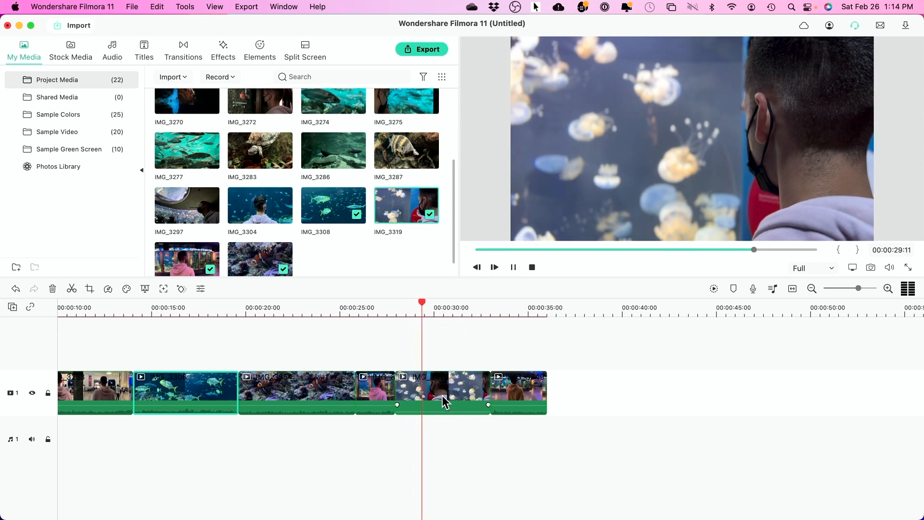
{"action": "key", "text": "space"}
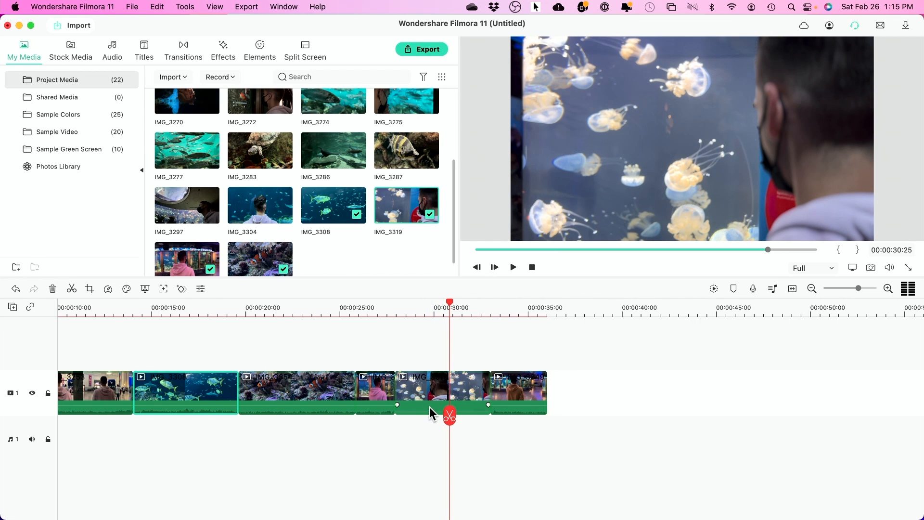
{"action": "left_click_drag", "start_coordinate": [425, 411], "coordinate": [426, 402]}
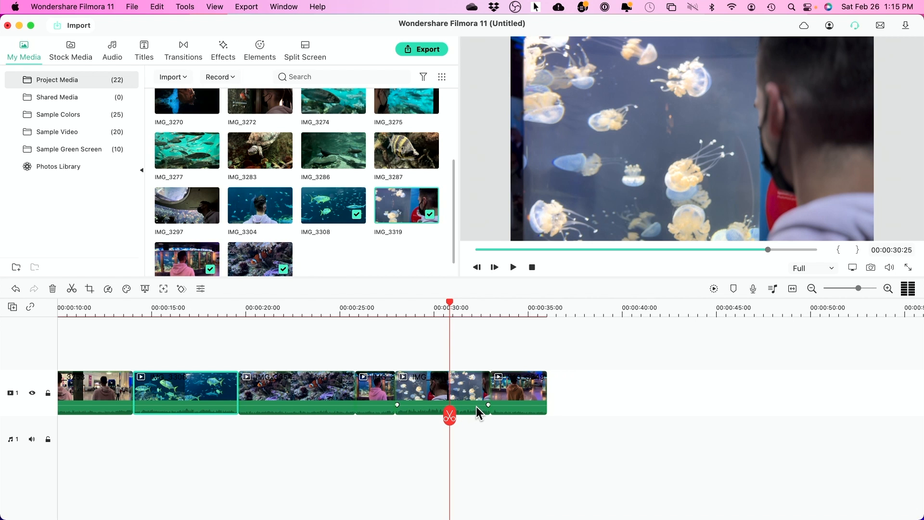
{"action": "left_click_drag", "start_coordinate": [475, 405], "coordinate": [474, 414]}
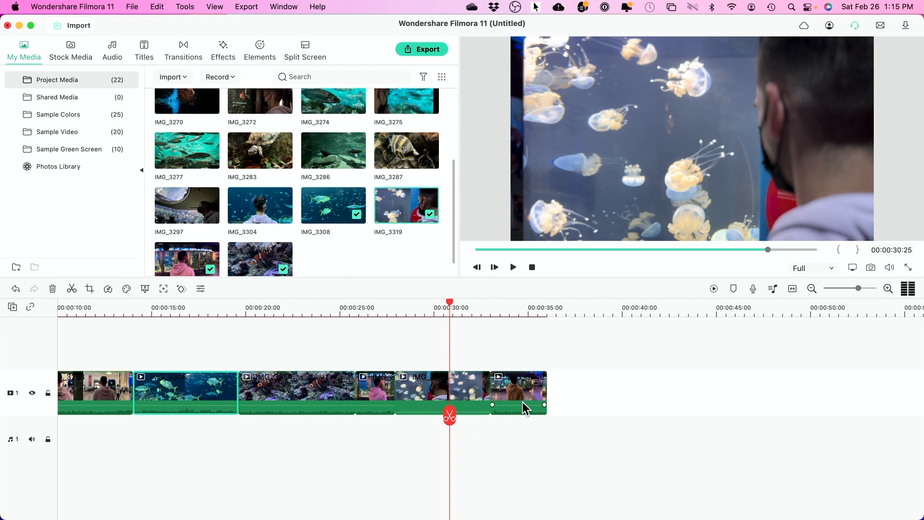
Add the included music track Flow Free to audio track 1, starting at the very beginning of the timeline.
{"action": "left_click", "coordinate": [113, 50]}
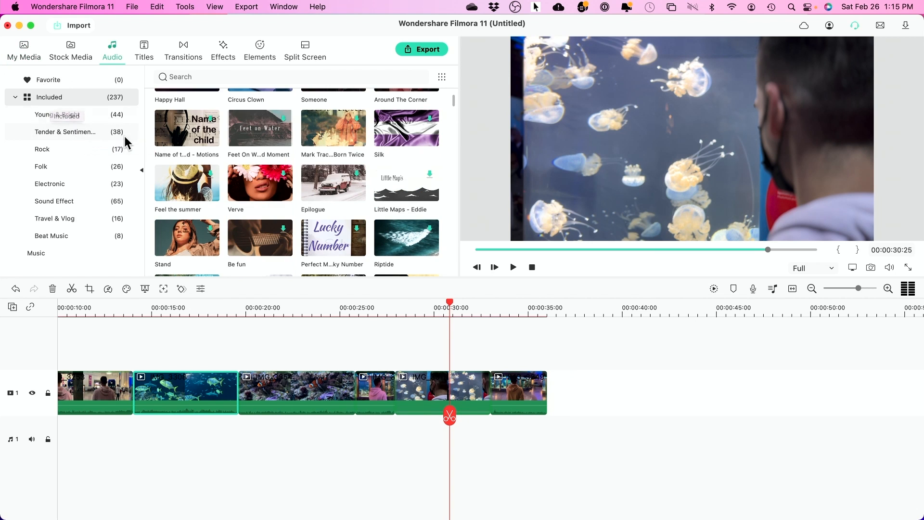
{"action": "scroll", "coordinate": [288, 200], "scroll_direction": "down", "scroll_amount": 1}
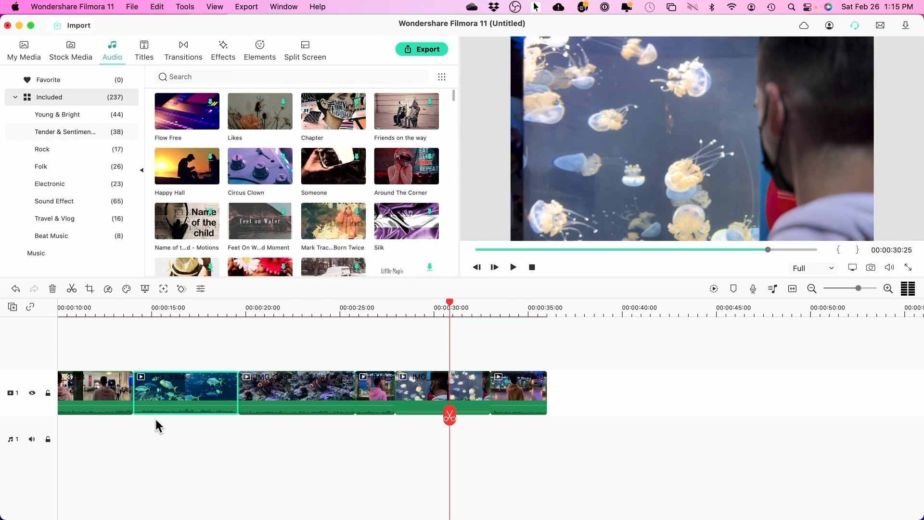
{"action": "left_click_drag", "start_coordinate": [181, 117], "coordinate": [72, 438]}
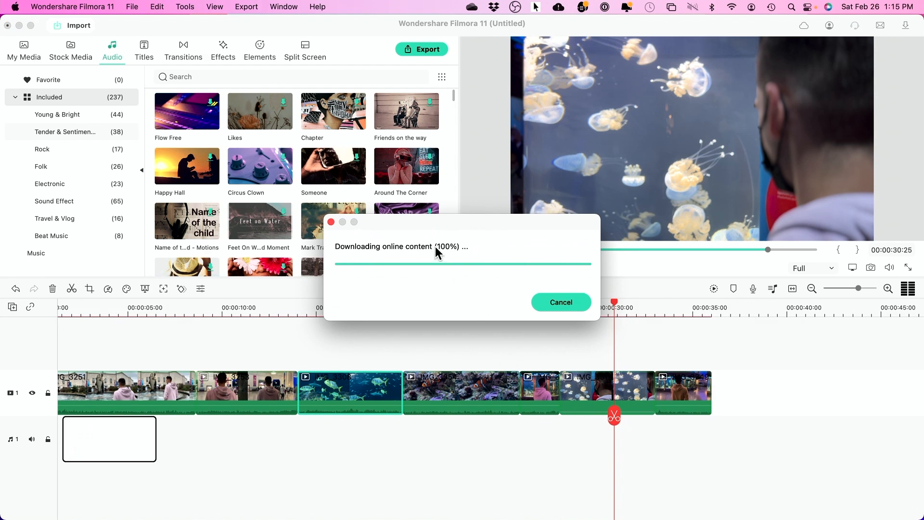
{"action": "left_click_drag", "start_coordinate": [194, 428], "coordinate": [53, 435]}
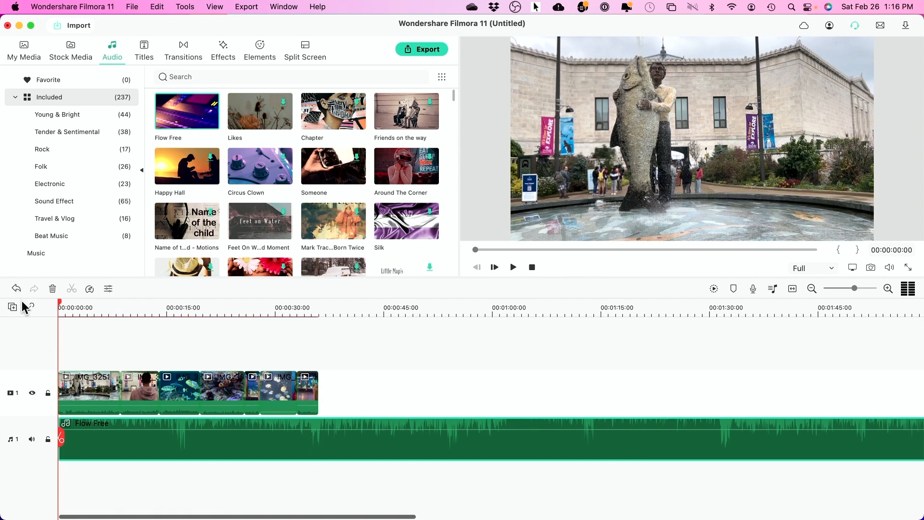
Split the Flow Free music at 00:00:35:27, delete the part past the video's end, and adjust the remaining piece's volume line.
{"action": "left_click_drag", "start_coordinate": [57, 300], "coordinate": [317, 334]}
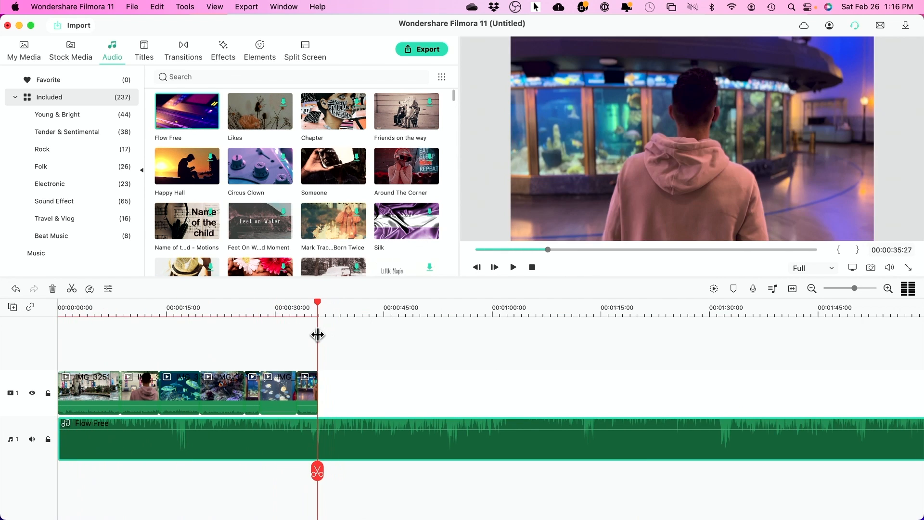
{"action": "left_click", "coordinate": [318, 472]}
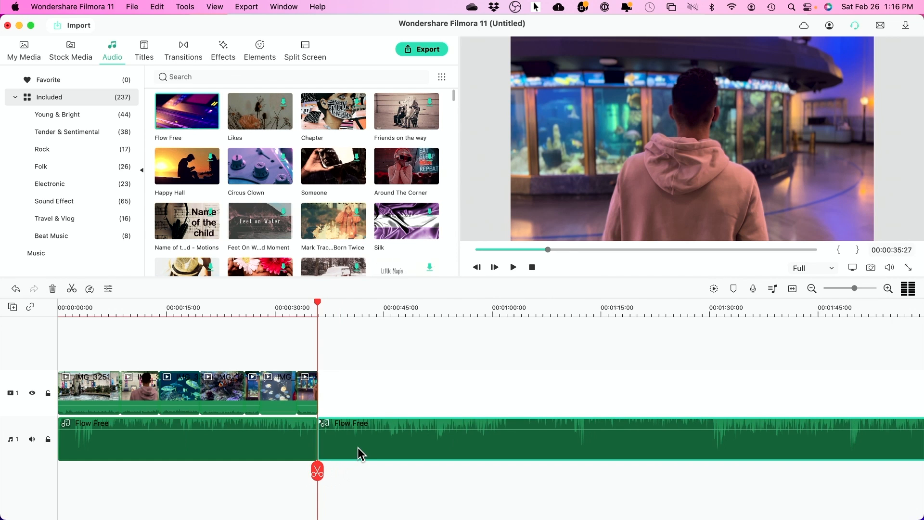
{"action": "key", "text": "Delete"}
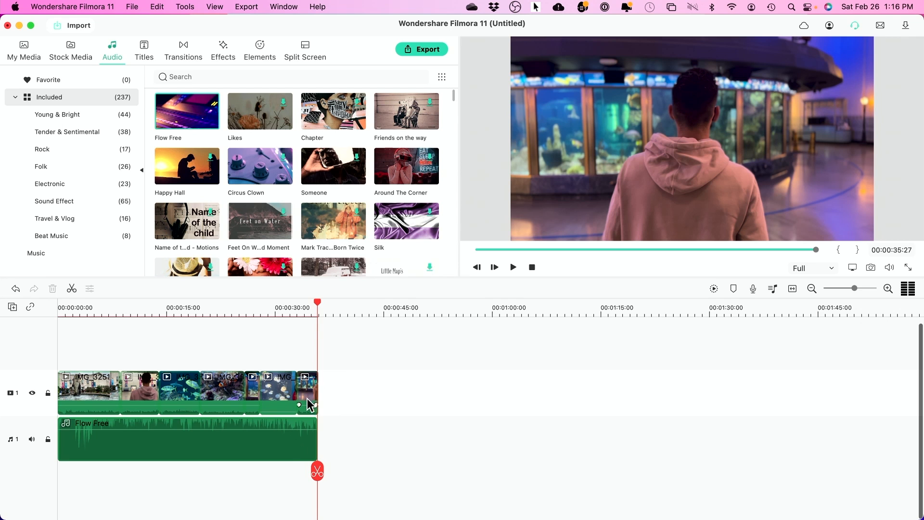
{"action": "mouse_move", "coordinate": [264, 430]}
{"action": "left_mouse_down"}
{"action": "mouse_move", "coordinate": [264, 448]}
{"action": "mouse_move", "coordinate": [264, 428]}
{"action": "left_mouse_up"}
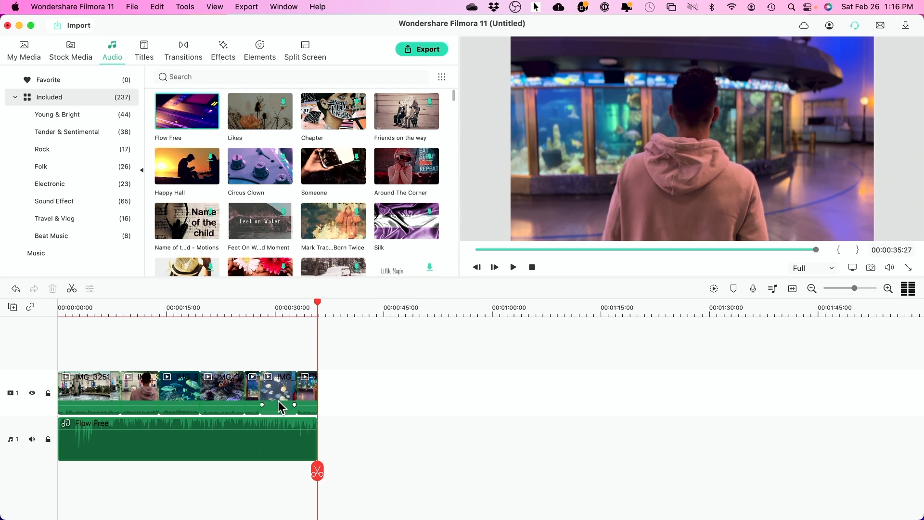
Move the playhead to 00:00:23:18 over the clownfish clip and add a second video track to the timeline.
{"action": "left_click_drag", "start_coordinate": [318, 304], "coordinate": [230, 316]}
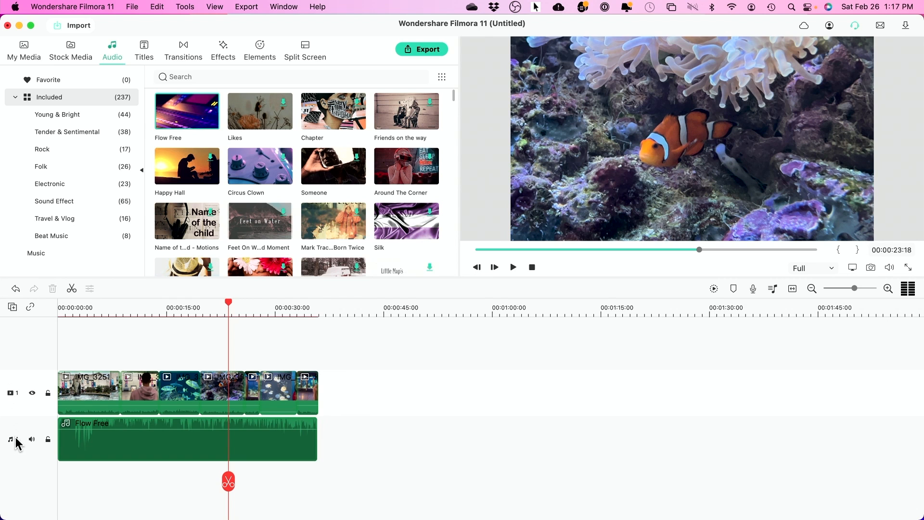
{"action": "left_click", "coordinate": [30, 371]}
{"action": "left_click", "coordinate": [12, 307]}
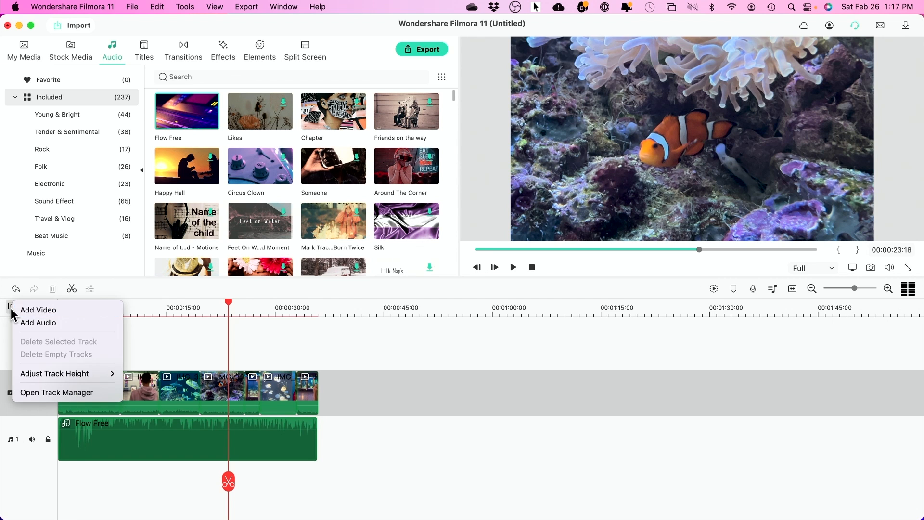
{"action": "left_click", "coordinate": [41, 309]}
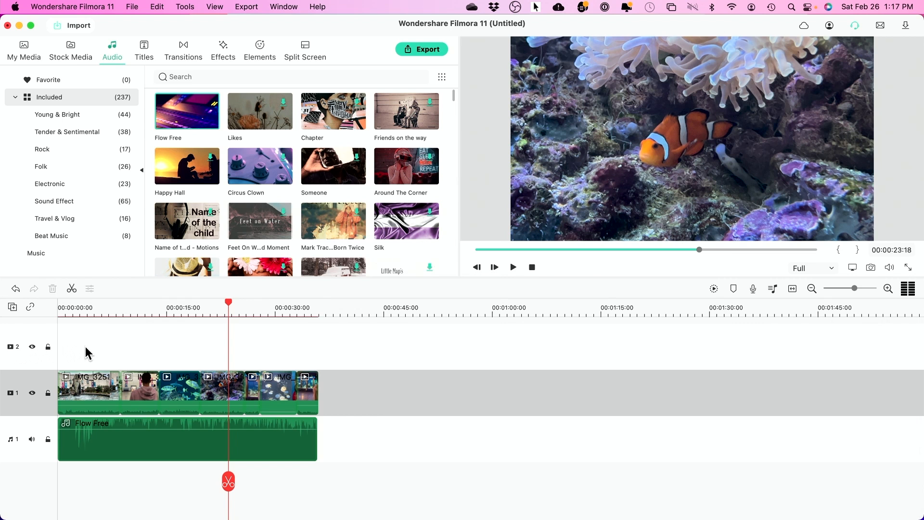
Place the Pixabay stock clip trees-108697 on video track 2 above the clownfish clip and trim its end to about 00:00:25.
{"action": "left_click", "coordinate": [26, 51]}
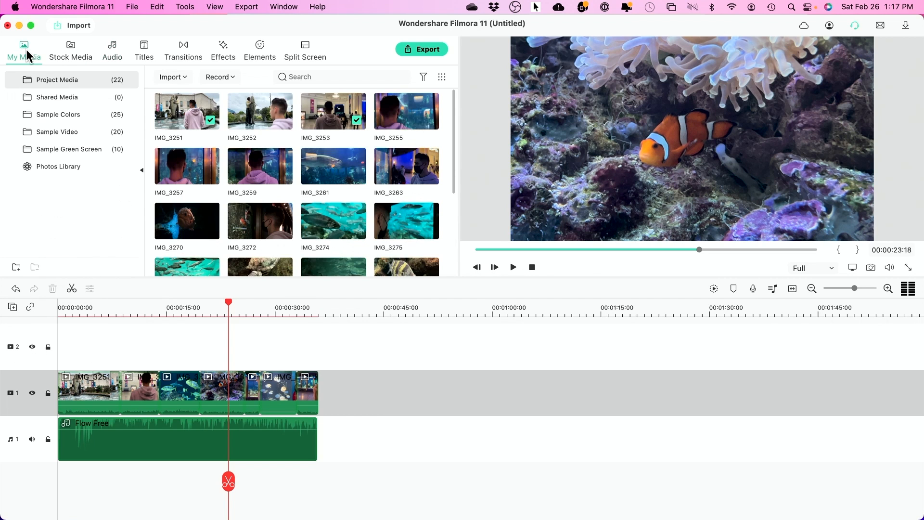
{"action": "left_click", "coordinate": [68, 50]}
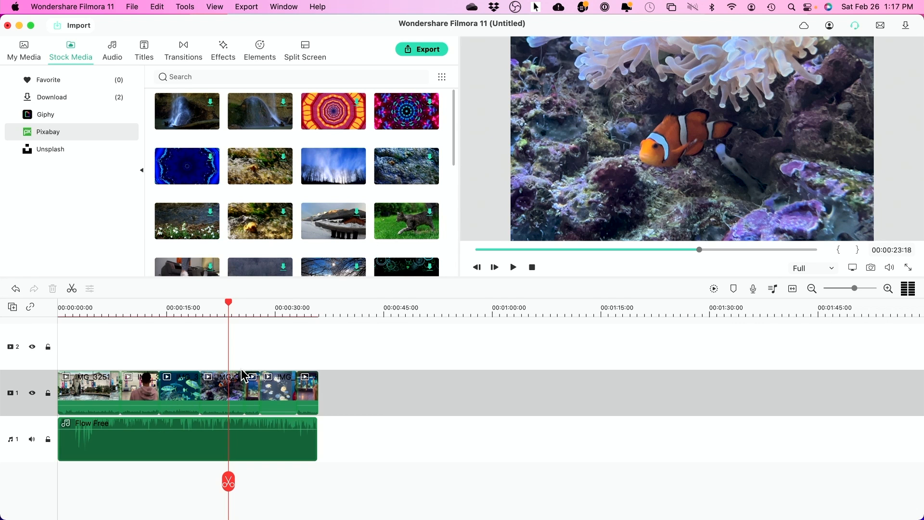
{"action": "left_click_drag", "start_coordinate": [332, 169], "coordinate": [208, 360]}
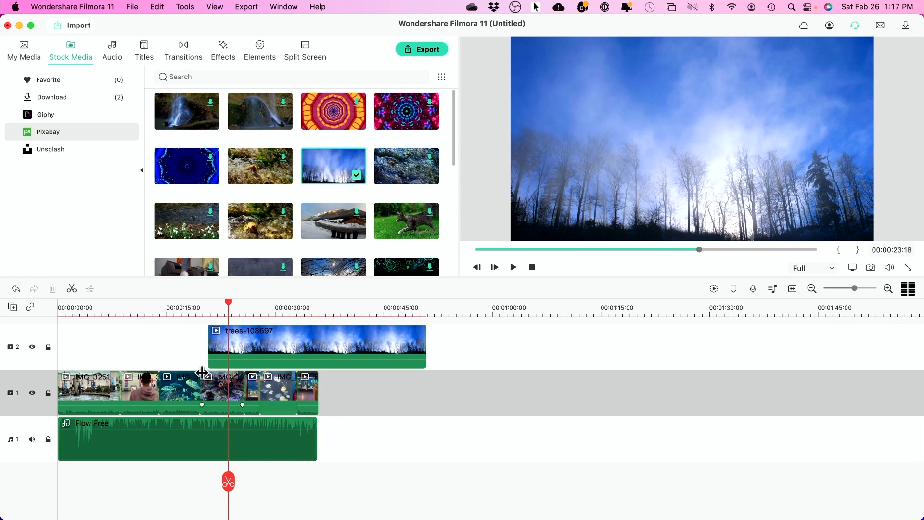
{"action": "left_click_drag", "start_coordinate": [425, 342], "coordinate": [238, 346]}
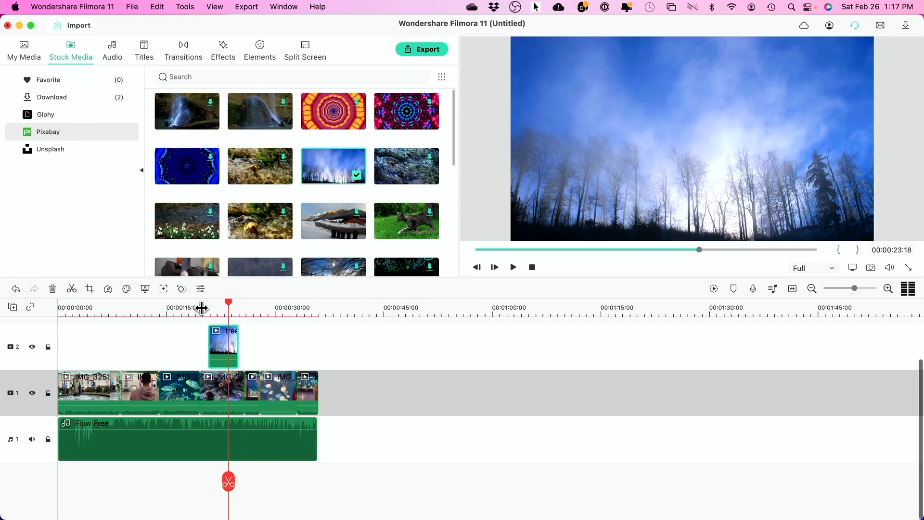
Play the timeline from 00:00:19:26 through the trees overlay to just past the end of the clownfish clip.
{"action": "left_click", "coordinate": [201, 311]}
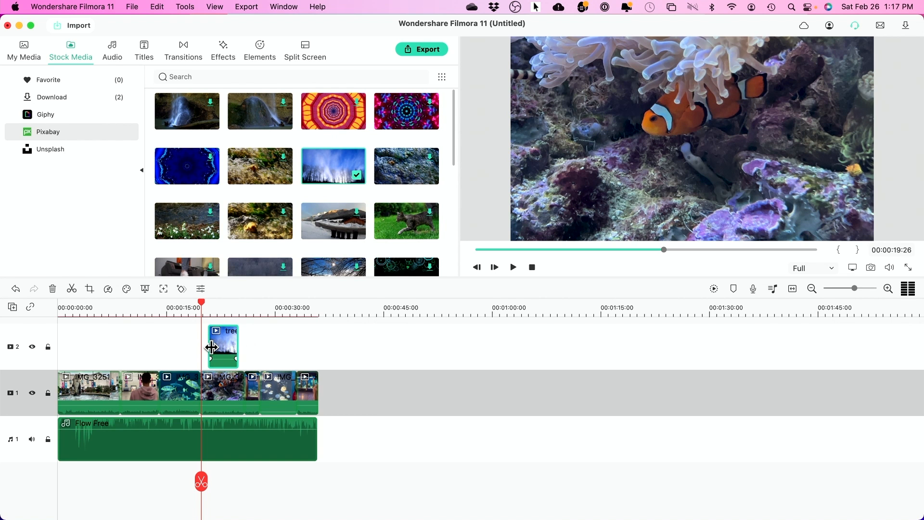
{"action": "key", "text": "space"}
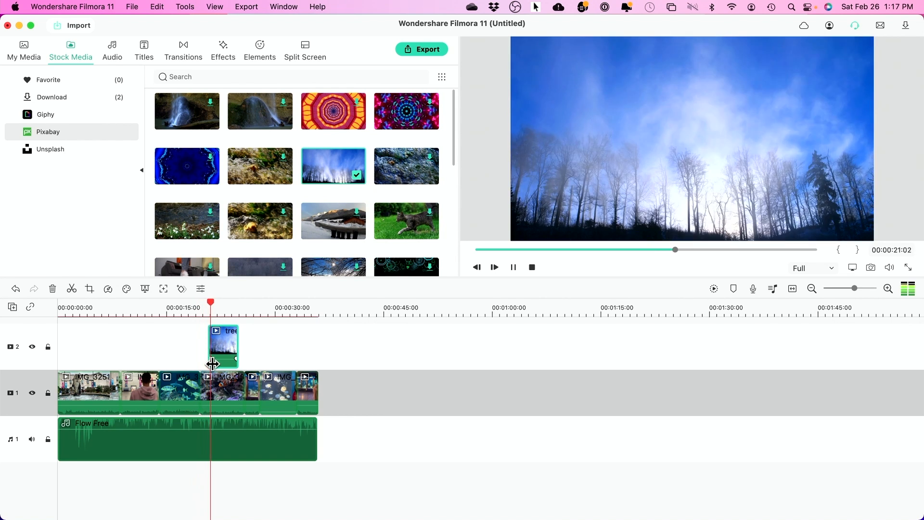
{"action": "key", "text": "space"}
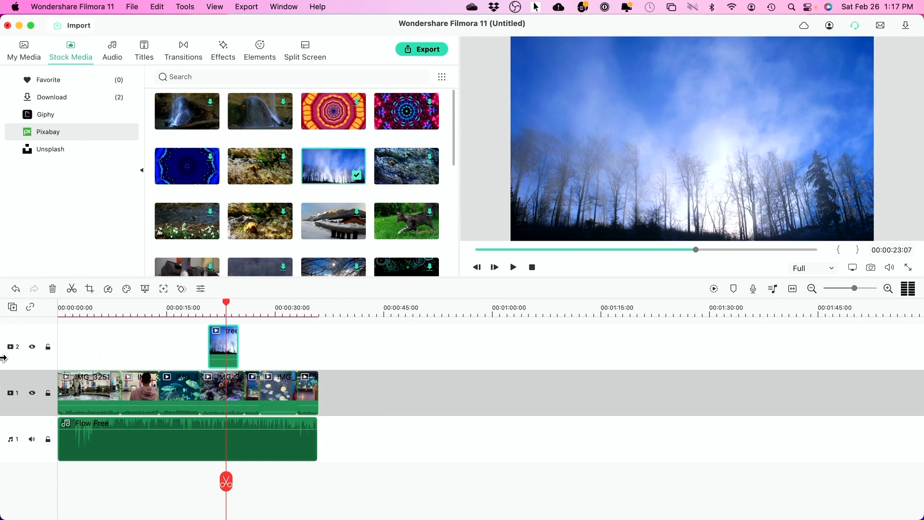
{"action": "key", "text": "space"}
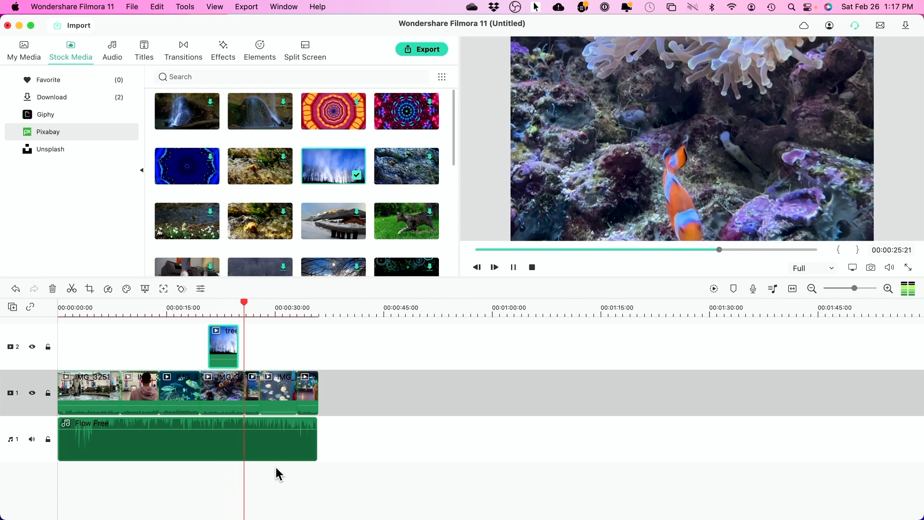
{"action": "key", "text": "space"}
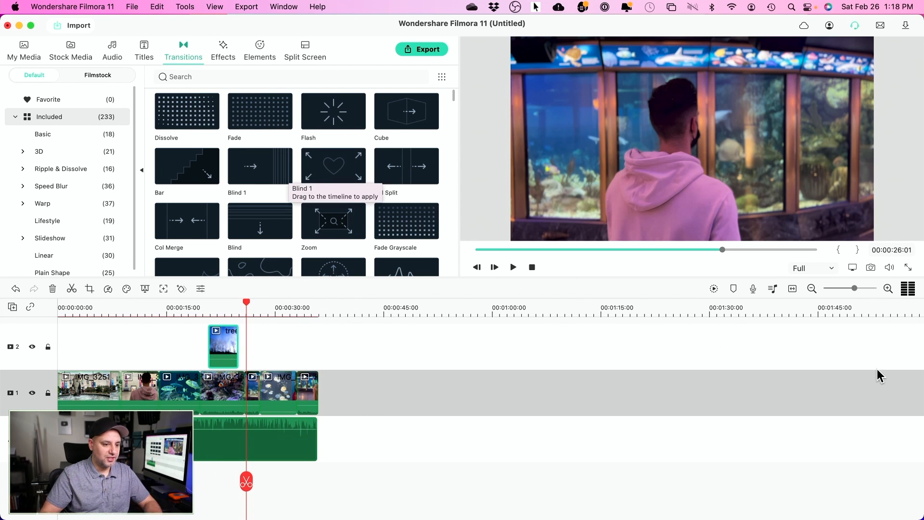
Play across the cut between the pink hoodie clip and the jellyfish clip, and return the playhead to 00:00:27:20.
{"action": "left_click_drag", "start_coordinate": [855, 287], "coordinate": [864, 289]}
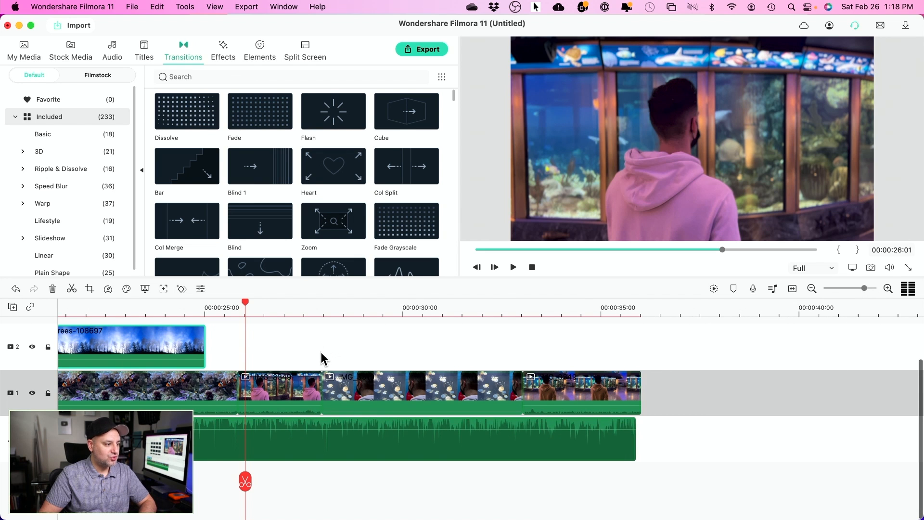
{"action": "left_click", "coordinate": [292, 312]}
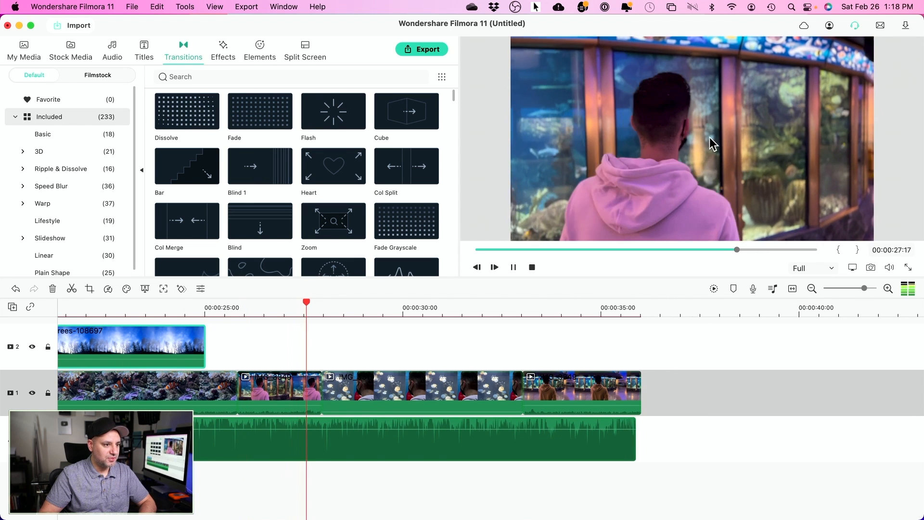
{"action": "key", "text": "space"}
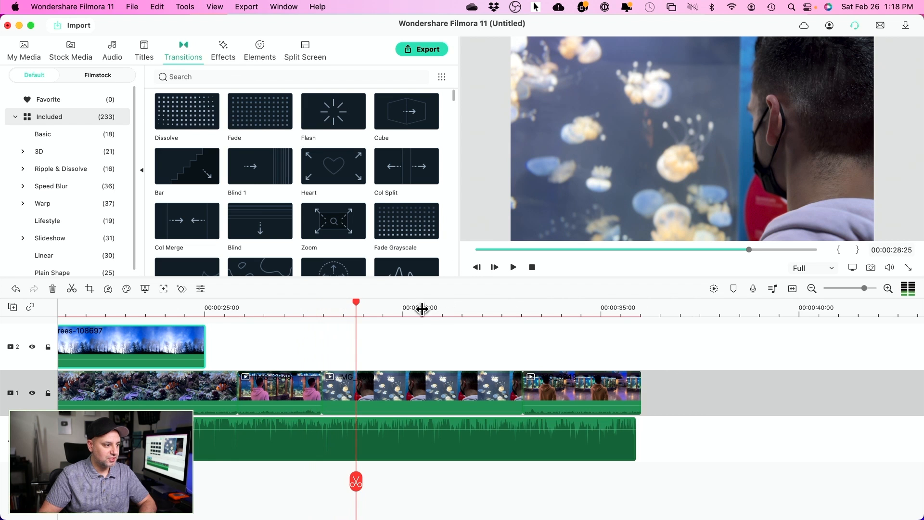
{"action": "left_click_drag", "start_coordinate": [356, 307], "coordinate": [311, 330]}
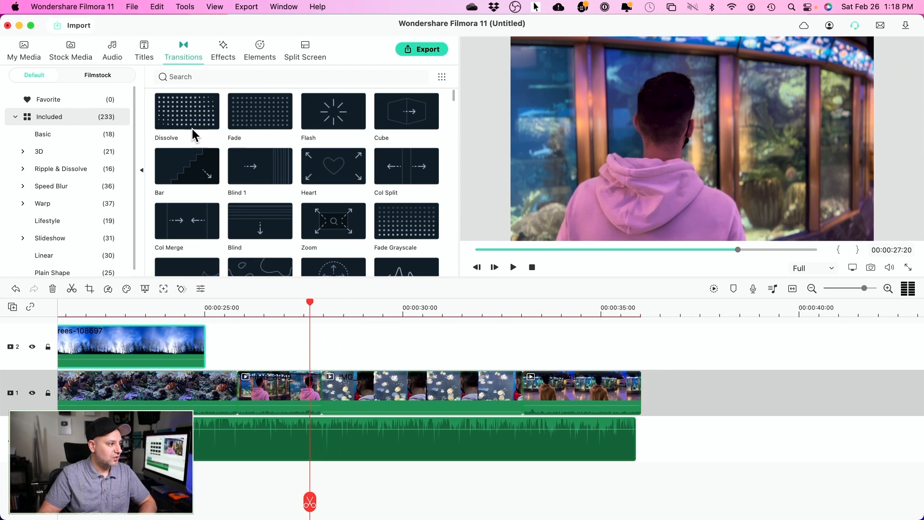
Apply a Dissolve transition between the pink hoodie clip and the jellyfish clip, and play across it.
{"action": "left_click_drag", "start_coordinate": [177, 115], "coordinate": [317, 394]}
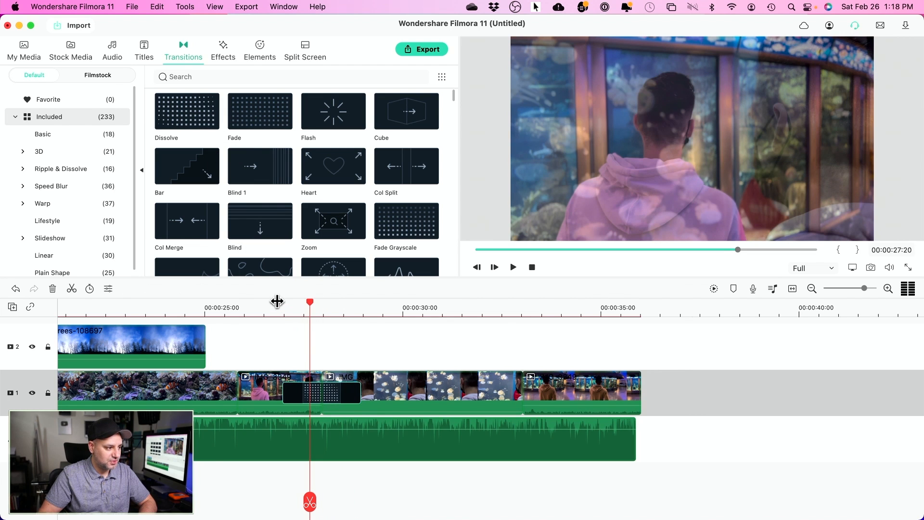
{"action": "left_click", "coordinate": [280, 305]}
{"action": "key", "text": "space"}
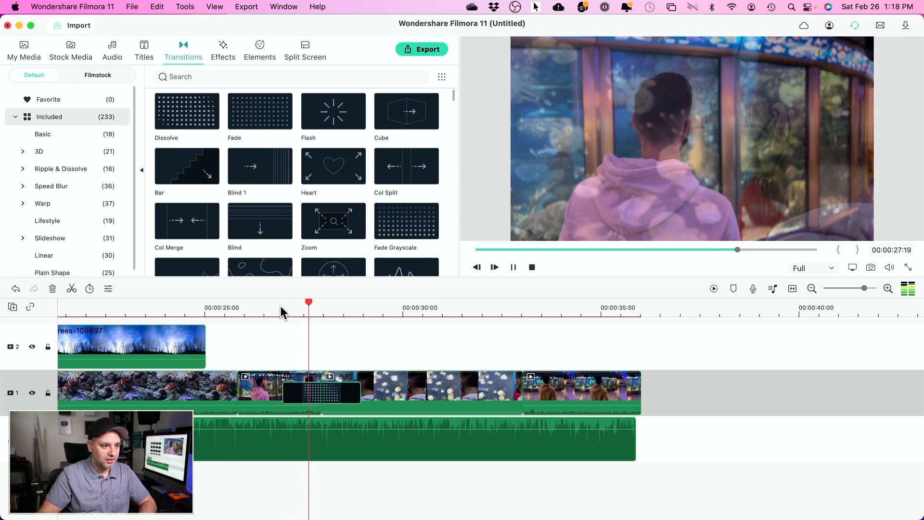
{"action": "key", "text": "space"}
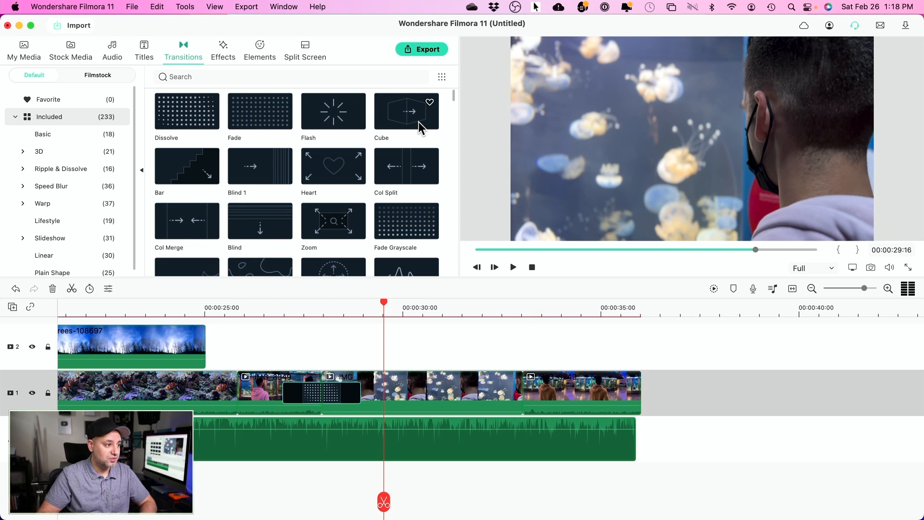
Replace the transition between the pink hoodie clip and the jellyfish clip with Cube, and play across it.
{"action": "left_click_drag", "start_coordinate": [420, 127], "coordinate": [300, 388]}
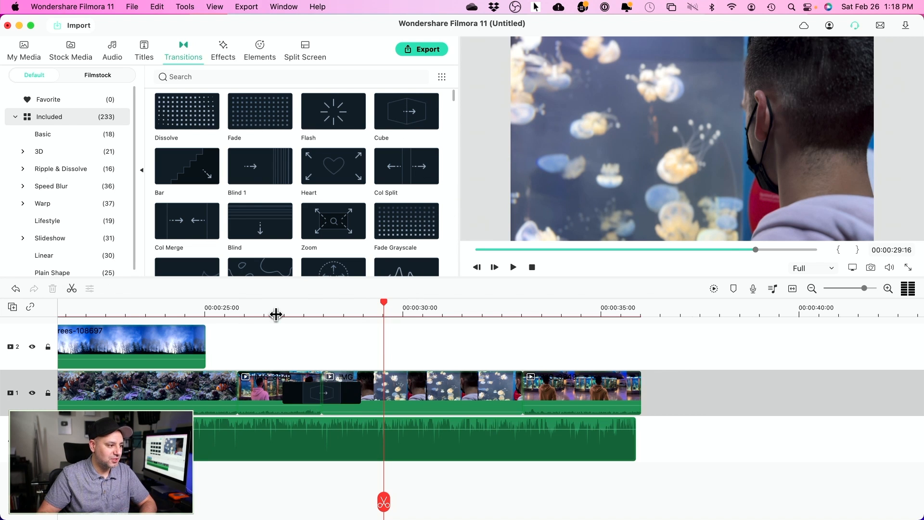
{"action": "left_click", "coordinate": [276, 314]}
{"action": "key", "text": "space"}
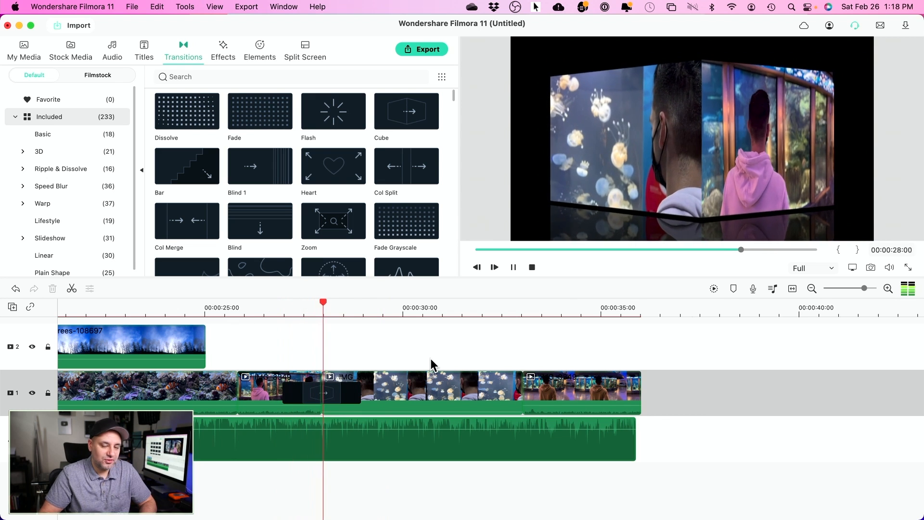
{"action": "key", "text": "space"}
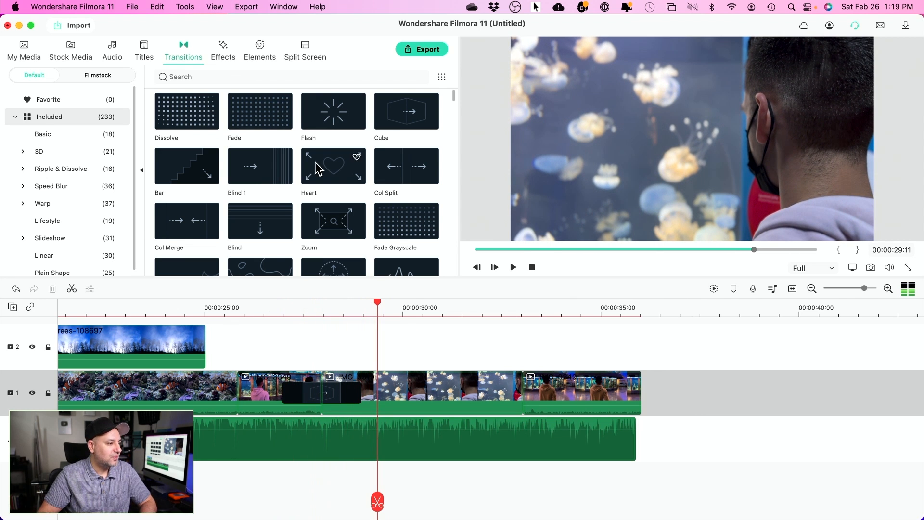
Shorten the Cube transition before the jellyfish clip to about 0.7 seconds and play across it.
{"action": "scroll", "coordinate": [318, 168], "scroll_direction": "down", "scroll_amount": 15}
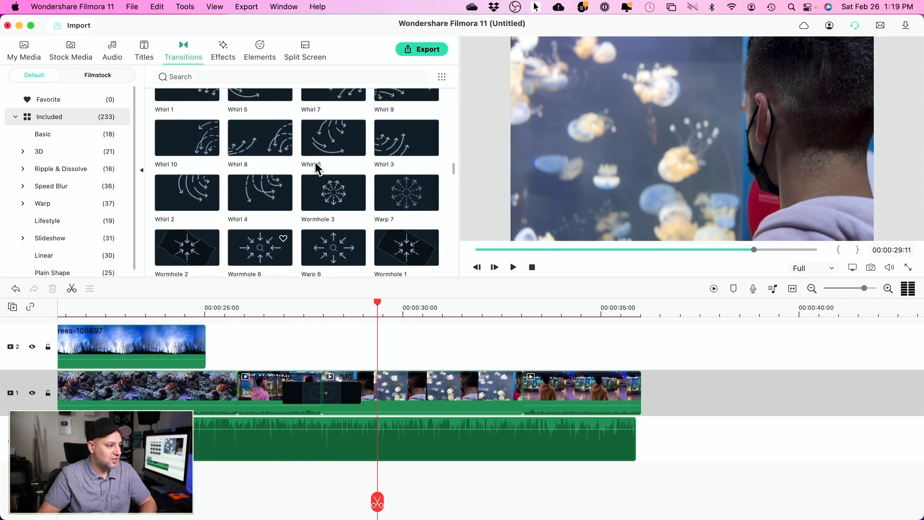
{"action": "scroll", "coordinate": [317, 168], "scroll_direction": "down", "scroll_amount": 3}
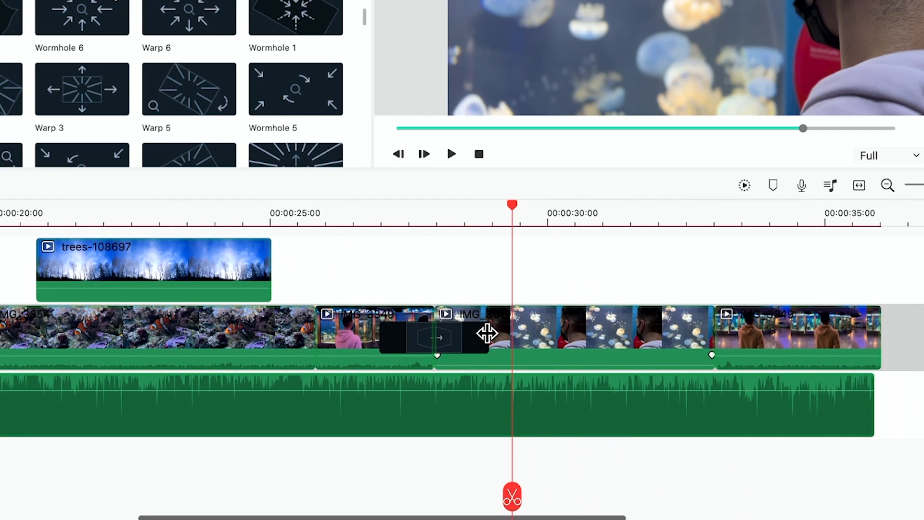
{"action": "left_click_drag", "start_coordinate": [487, 333], "coordinate": [451, 333]}
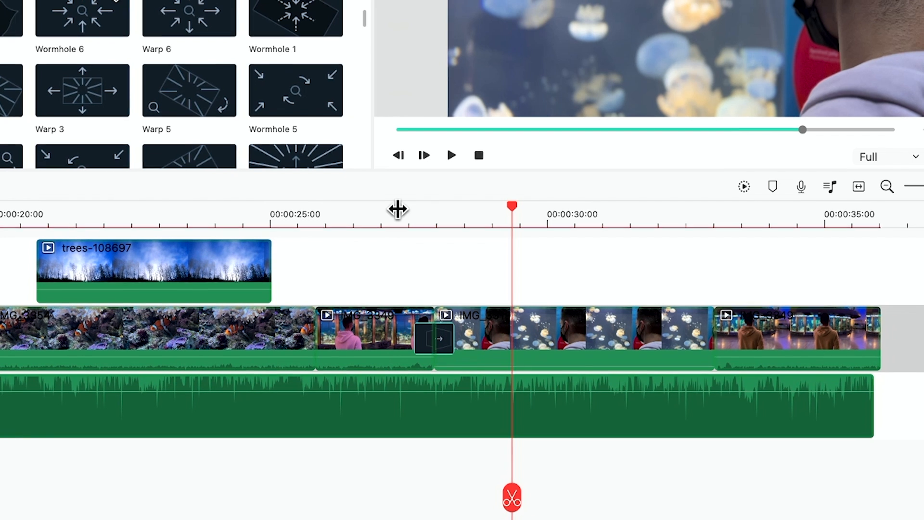
{"action": "left_click", "coordinate": [397, 208]}
{"action": "key", "text": "space"}
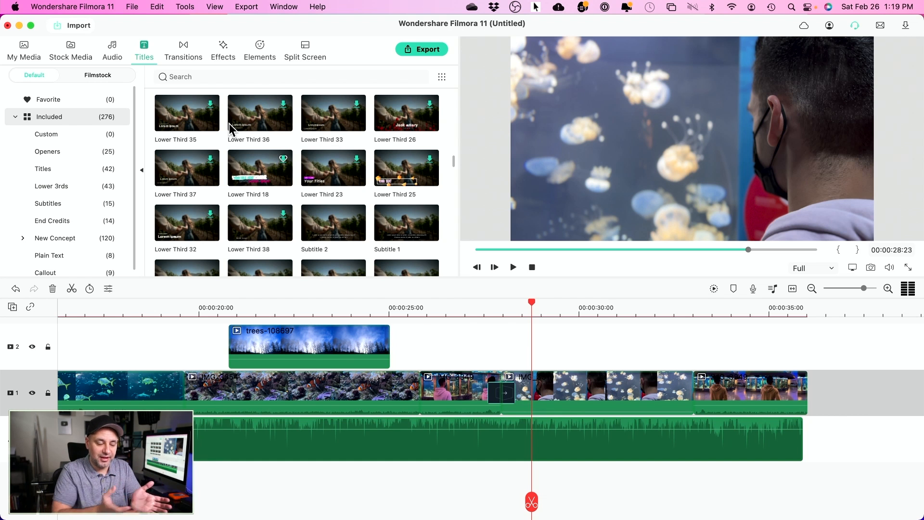
Place the Title 8 template on video track 2 at the very beginning of the timeline.
{"action": "scroll", "coordinate": [305, 233], "scroll_direction": "down", "scroll_amount": 3}
{"action": "scroll", "coordinate": [305, 233], "scroll_direction": "up", "scroll_amount": 8}
{"action": "scroll", "coordinate": [305, 233], "scroll_direction": "up", "scroll_amount": 3}
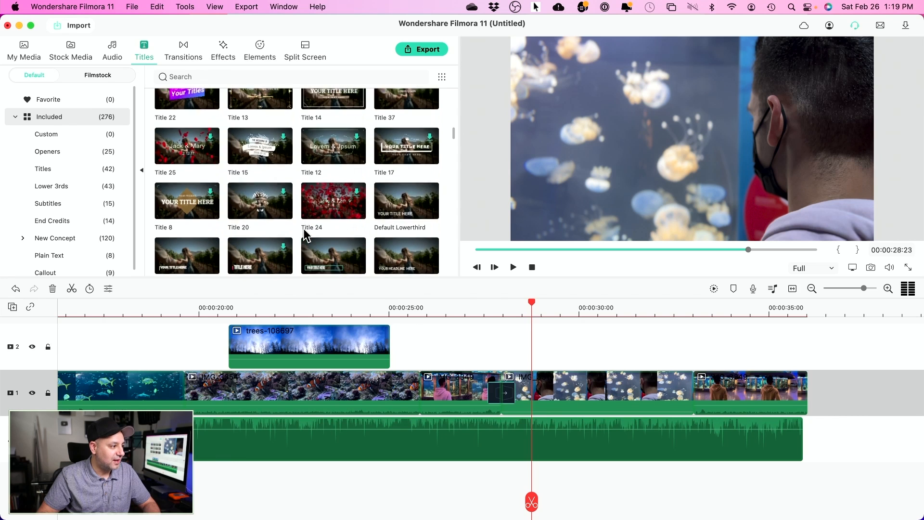
{"action": "scroll", "coordinate": [317, 335], "scroll_direction": "left", "scroll_amount": 10}
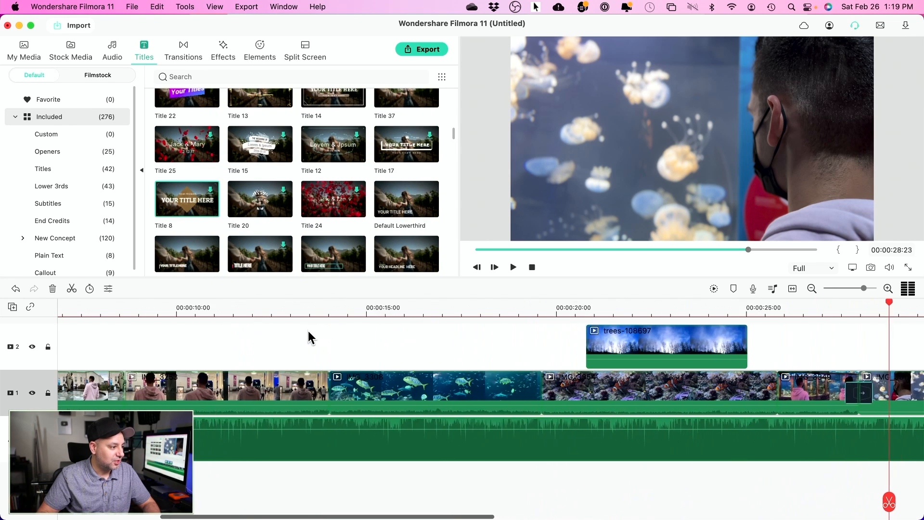
{"action": "left_click_drag", "start_coordinate": [197, 206], "coordinate": [60, 362]}
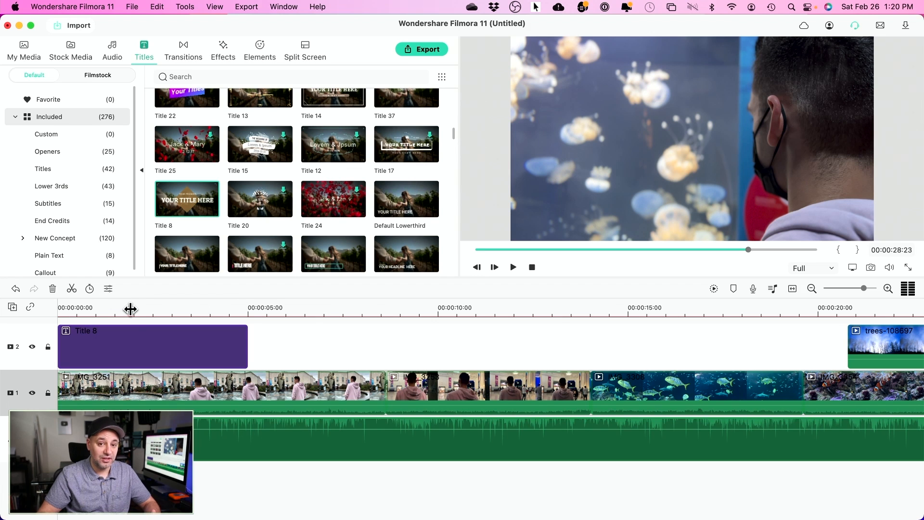
Play the timeline from the beginning to preview the opening title over the fountain clip.
{"action": "mouse_move", "coordinate": [127, 310]}
{"action": "left_mouse_down"}
{"action": "mouse_move", "coordinate": [58, 312]}
{"action": "mouse_move", "coordinate": [128, 318]}
{"action": "left_mouse_up"}
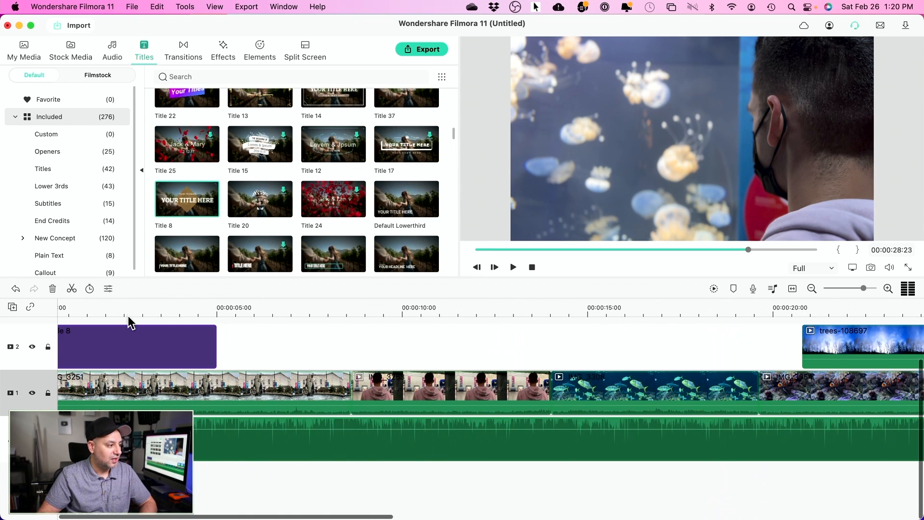
{"action": "left_click", "coordinate": [59, 305]}
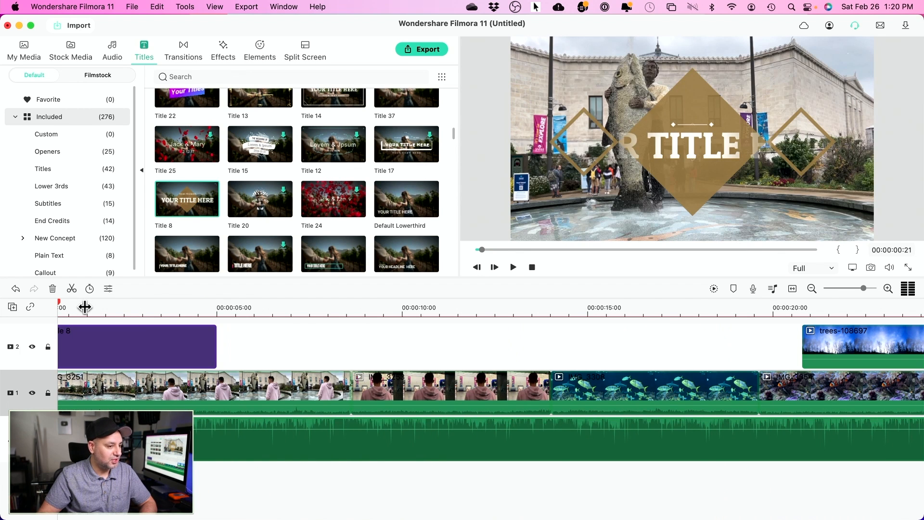
{"action": "key", "text": "space"}
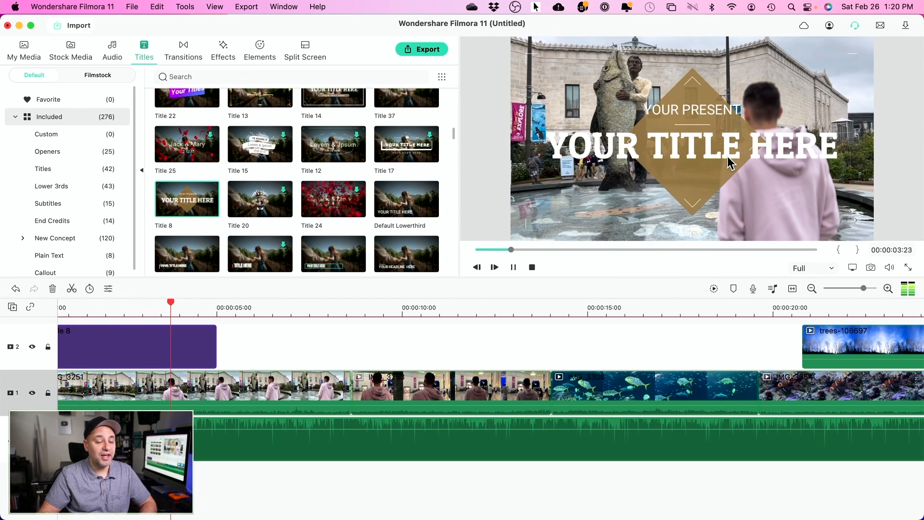
{"action": "key", "text": "space"}
Change the opening title's small line to "my day" and its main line to "in Chicago".
{"action": "double_click", "coordinate": [155, 362]}
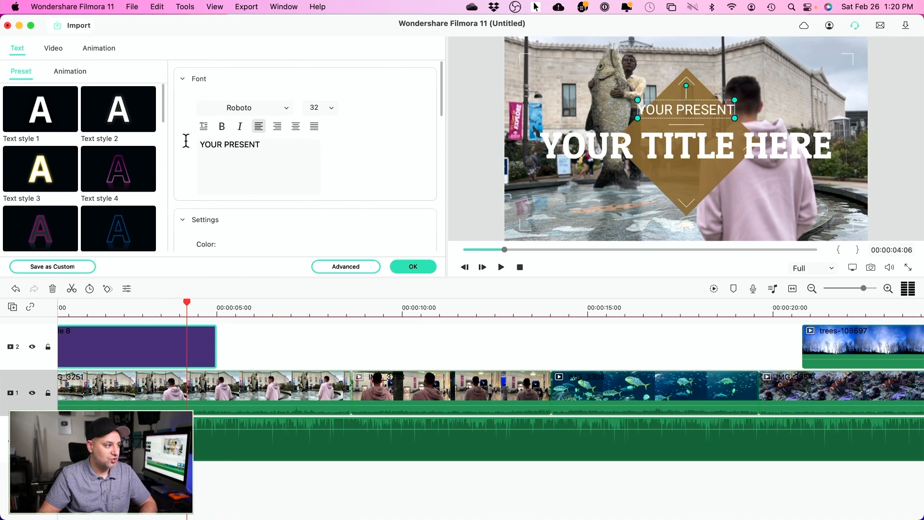
{"action": "left_click", "coordinate": [705, 145]}
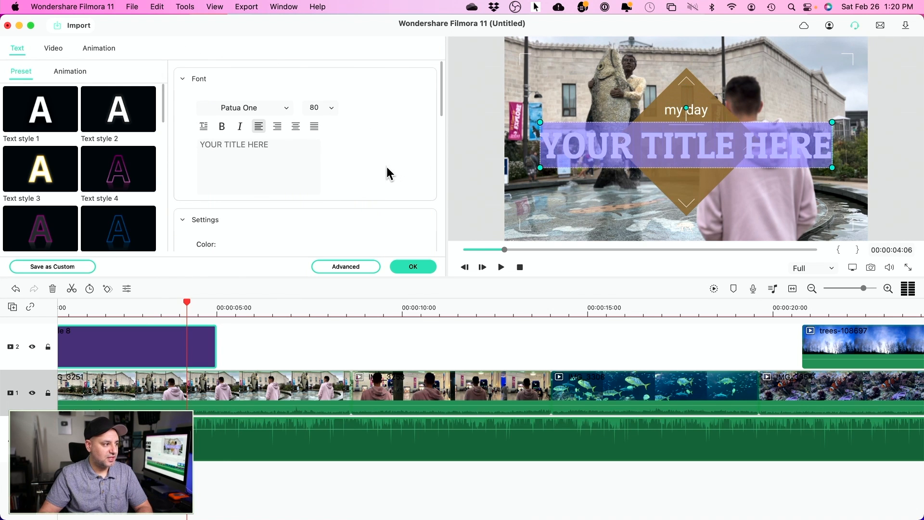
{"action": "left_click_drag", "start_coordinate": [270, 145], "coordinate": [186, 144]}
{"action": "type", "text": "in"}
{"action": "type", "text": "Chicago"}
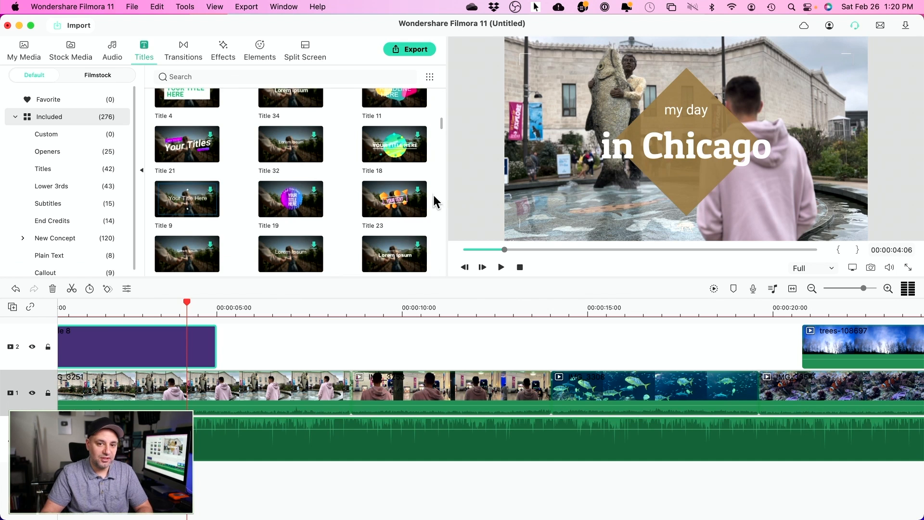
Look through the opening title's text transform, compositing and animation options.
{"action": "double_click", "coordinate": [144, 344]}
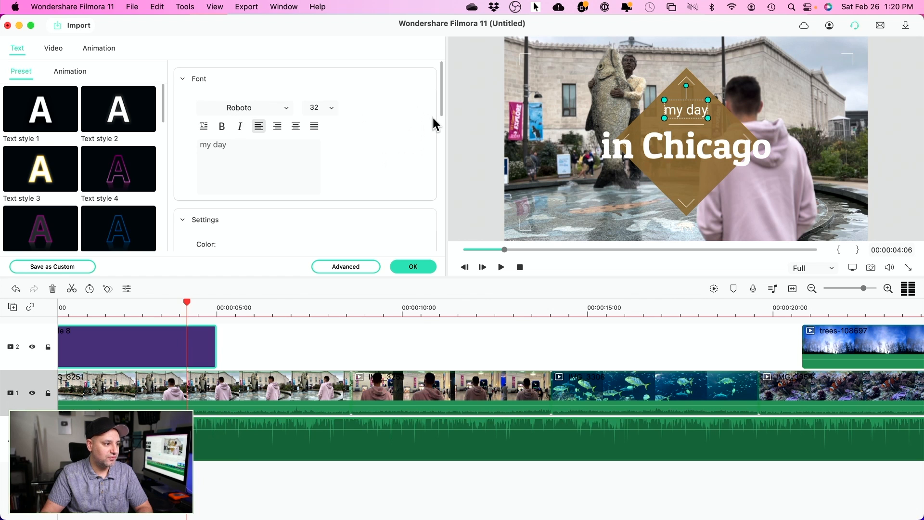
{"action": "left_click_drag", "start_coordinate": [441, 106], "coordinate": [426, 228]}
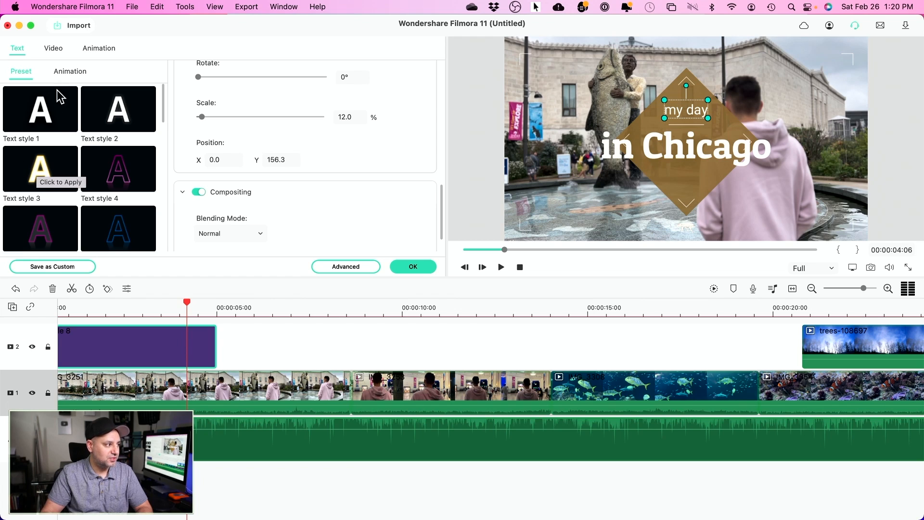
{"action": "left_click", "coordinate": [63, 76]}
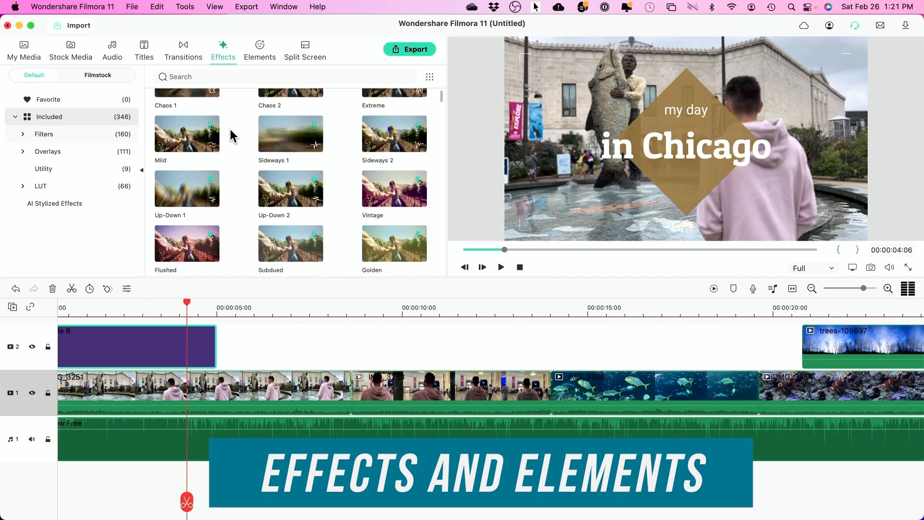
Apply the Mild effect to the opening fountain clip and play it back.
{"action": "scroll", "coordinate": [230, 129], "scroll_direction": "up", "scroll_amount": 3}
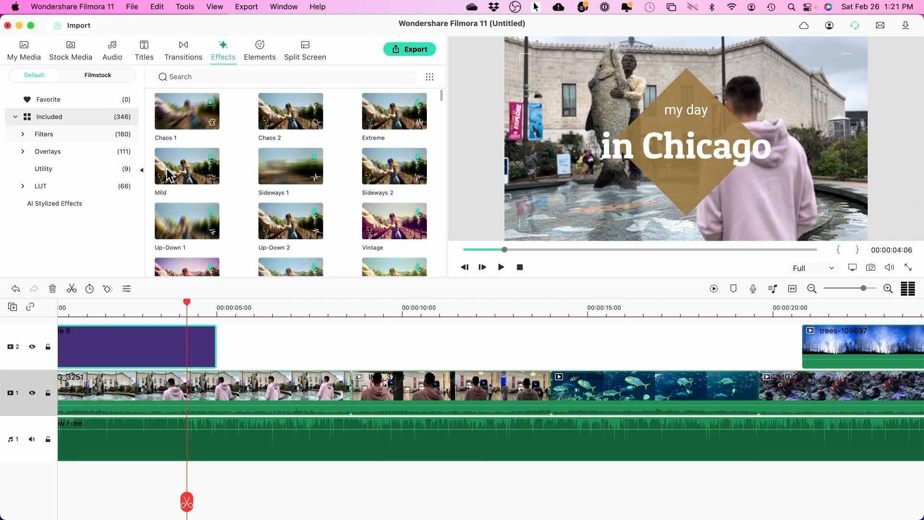
{"action": "left_click_drag", "start_coordinate": [181, 171], "coordinate": [202, 392]}
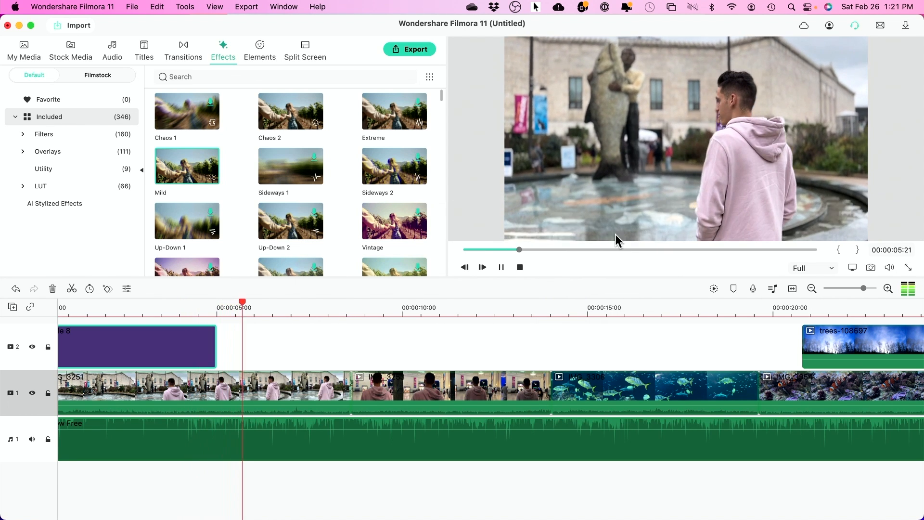
{"action": "key", "text": "space"}
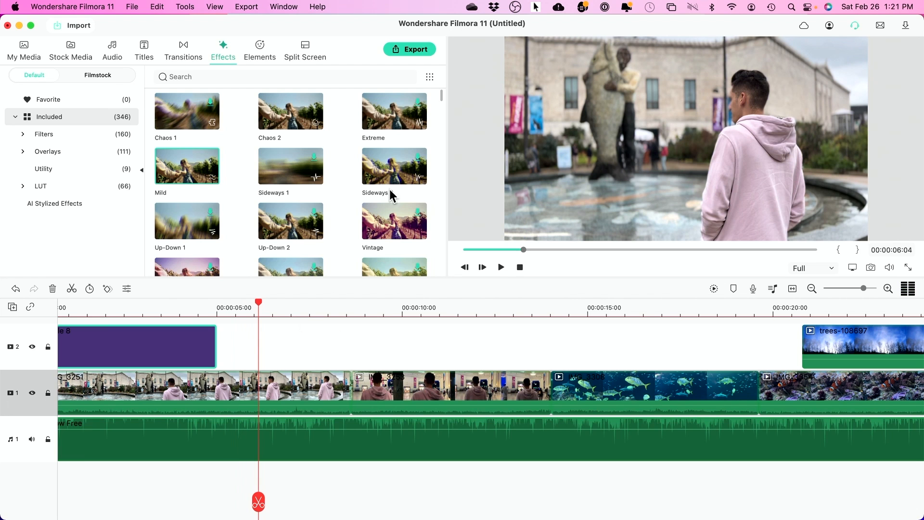
Apply the Golden filter to the opening fountain clip and play the timeline from the beginning.
{"action": "scroll", "coordinate": [336, 172], "scroll_direction": "down", "scroll_amount": 3}
{"action": "scroll", "coordinate": [336, 171], "scroll_direction": "down", "scroll_amount": 1}
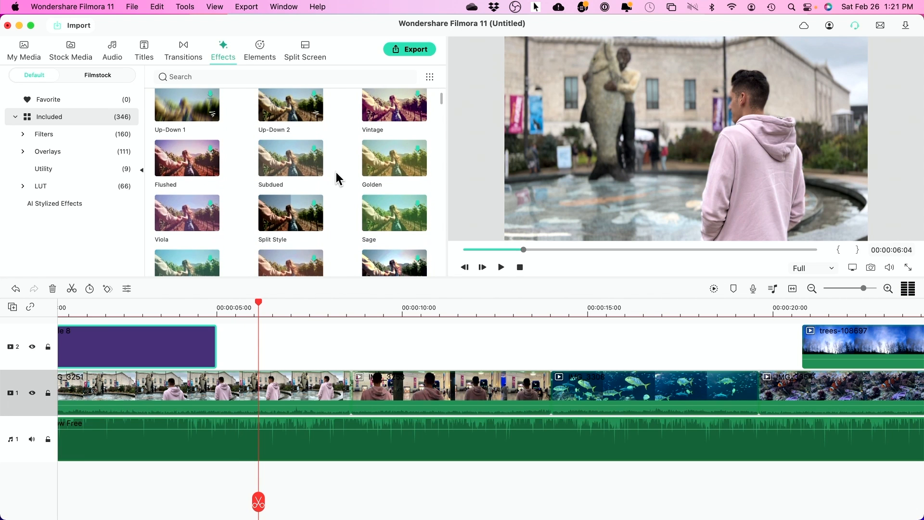
{"action": "left_click_drag", "start_coordinate": [375, 167], "coordinate": [218, 389]}
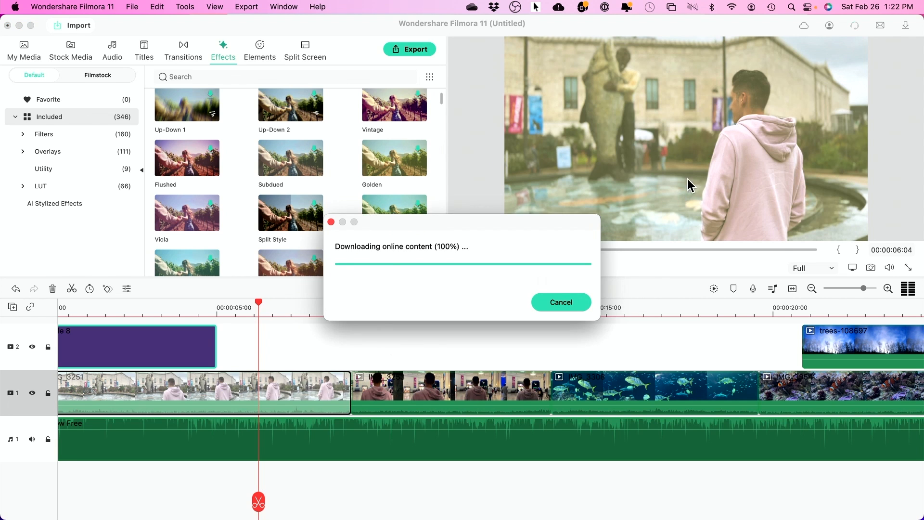
{"action": "key", "text": "space"}
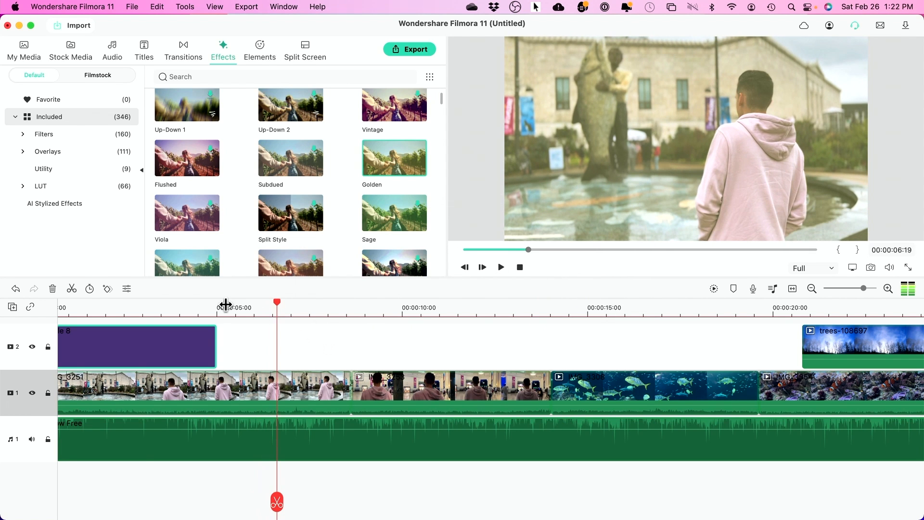
{"action": "left_click_drag", "start_coordinate": [186, 308], "coordinate": [25, 320]}
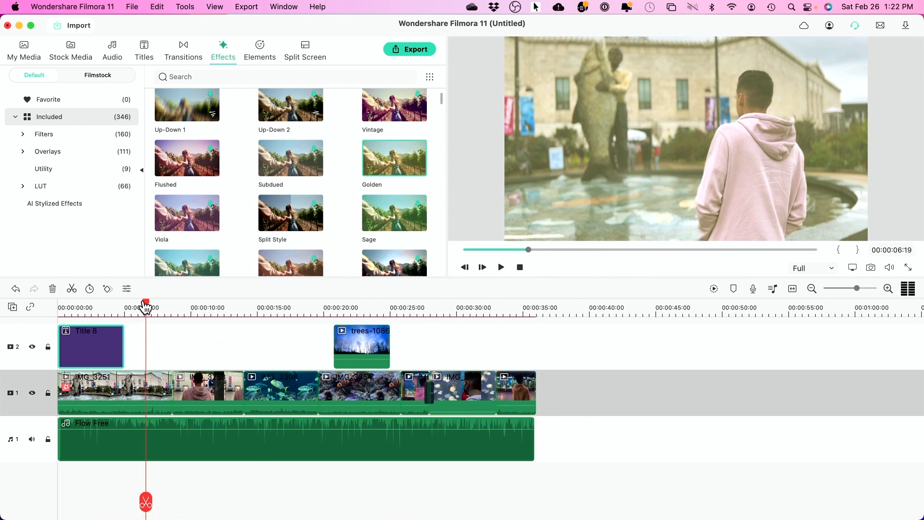
{"action": "left_click_drag", "start_coordinate": [145, 306], "coordinate": [4, 306]}
{"action": "key", "text": "space"}
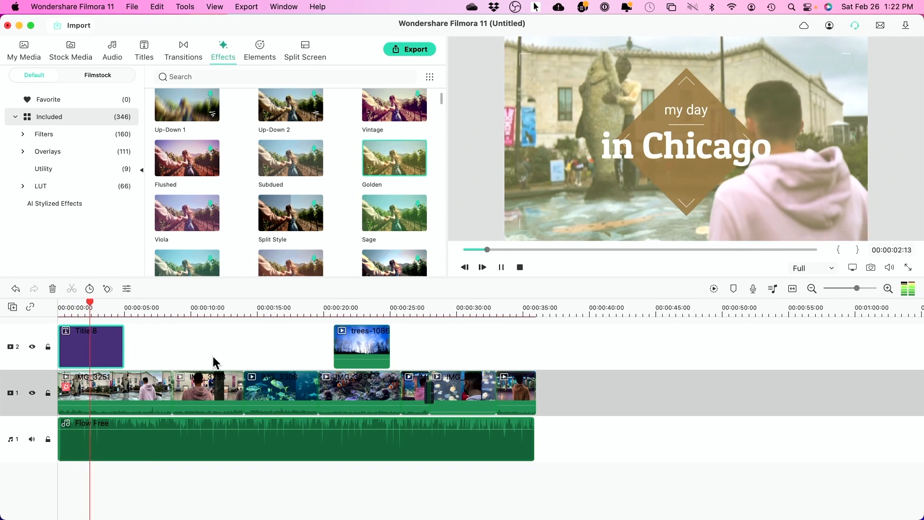
{"action": "scroll", "coordinate": [330, 212], "scroll_direction": "down", "scroll_amount": 10}
{"action": "key", "text": "space"}
Browse the rest of the effects library, including the retro film overlays and the Filters categories.
{"action": "scroll", "coordinate": [330, 213], "scroll_direction": "down", "scroll_amount": 15}
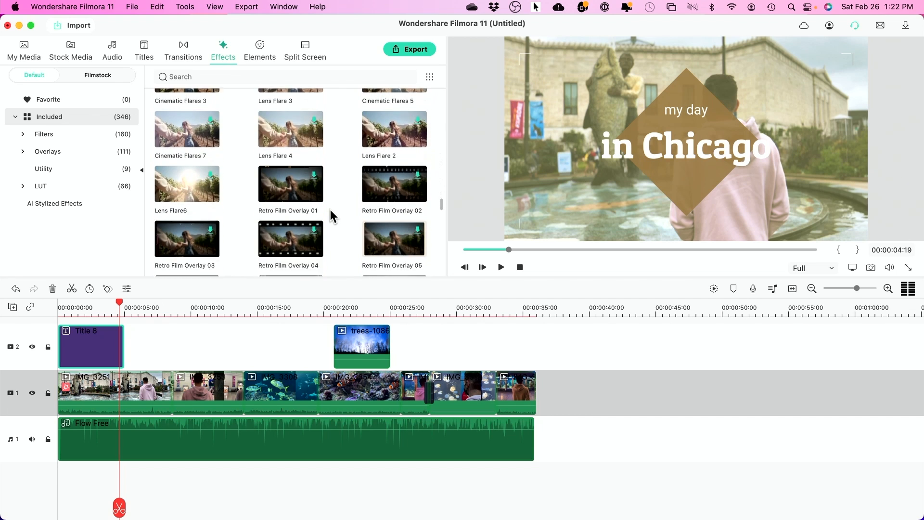
{"action": "scroll", "coordinate": [345, 199], "scroll_direction": "down", "scroll_amount": 3}
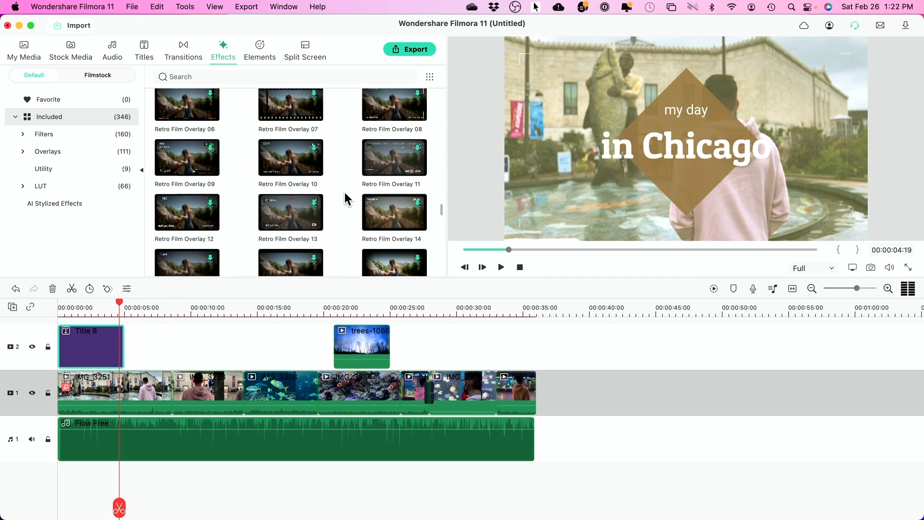
{"action": "left_click", "coordinate": [38, 140]}
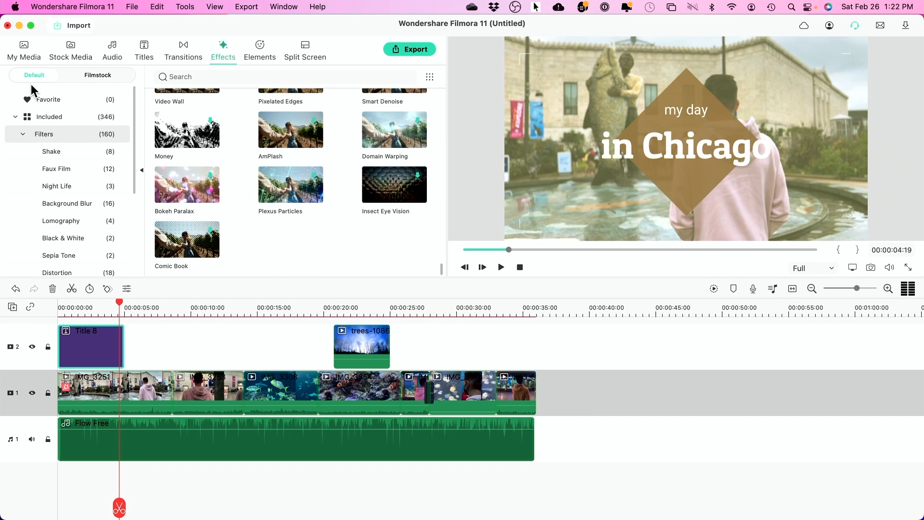
Place Element Motion Shape 6 on video track 2 at about 27 seconds, above the jellyfish clip.
{"action": "left_click", "coordinate": [266, 57]}
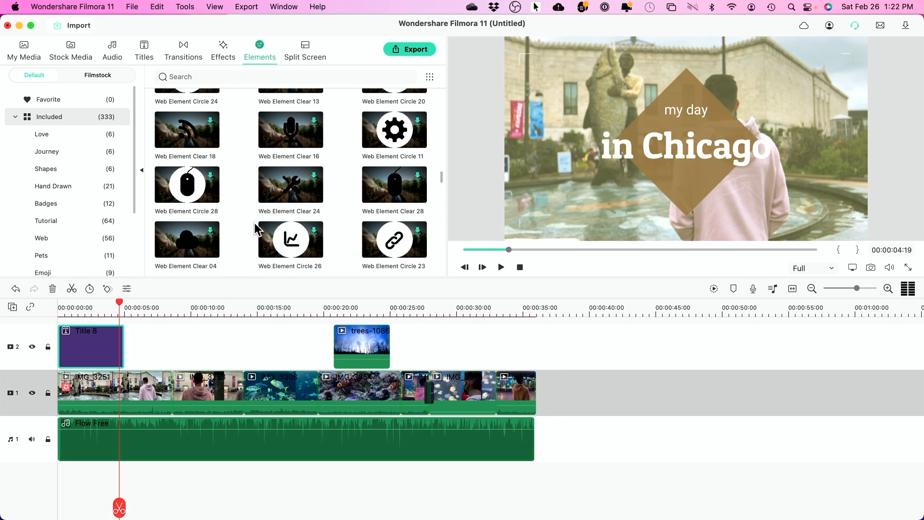
{"action": "scroll", "coordinate": [245, 206], "scroll_direction": "up", "scroll_amount": 8}
{"action": "scroll", "coordinate": [245, 204], "scroll_direction": "up", "scroll_amount": 10}
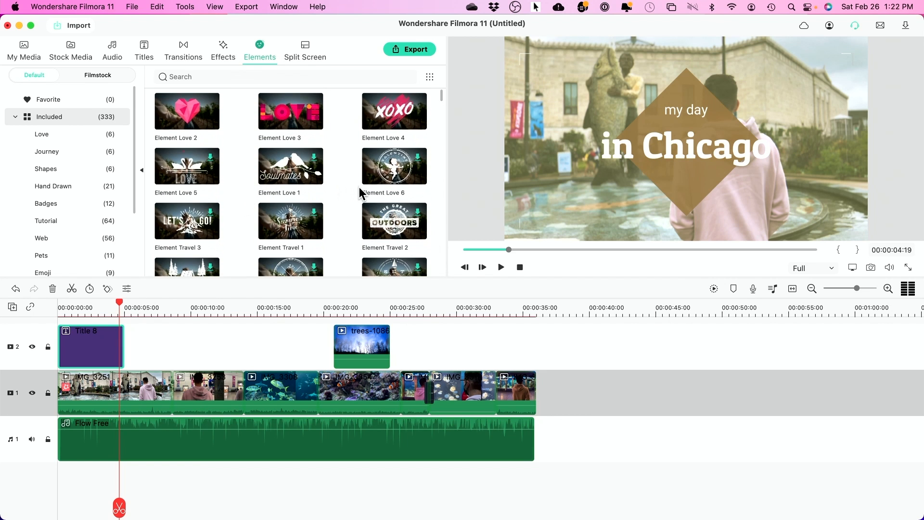
{"action": "scroll", "coordinate": [356, 194], "scroll_direction": "down", "scroll_amount": 1}
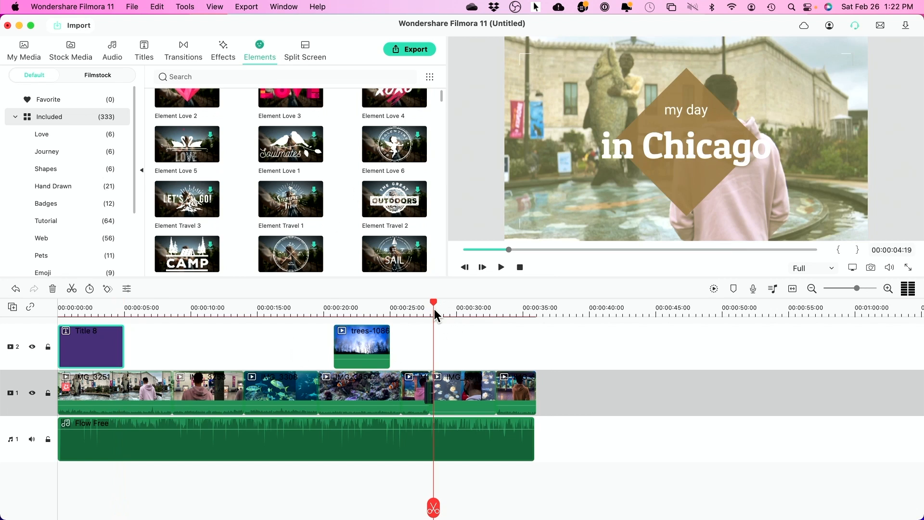
{"action": "left_click", "coordinate": [434, 309]}
{"action": "scroll", "coordinate": [395, 202], "scroll_direction": "down", "scroll_amount": 8}
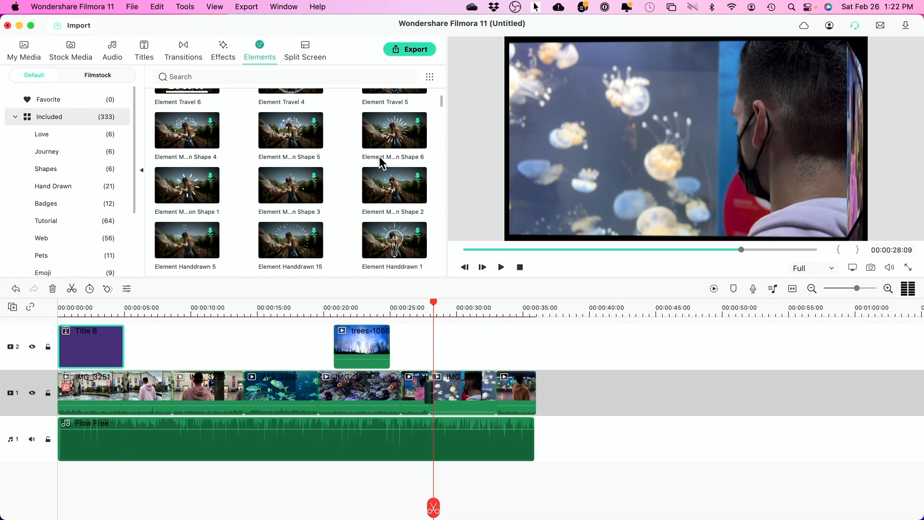
{"action": "left_click_drag", "start_coordinate": [397, 192], "coordinate": [448, 331]}
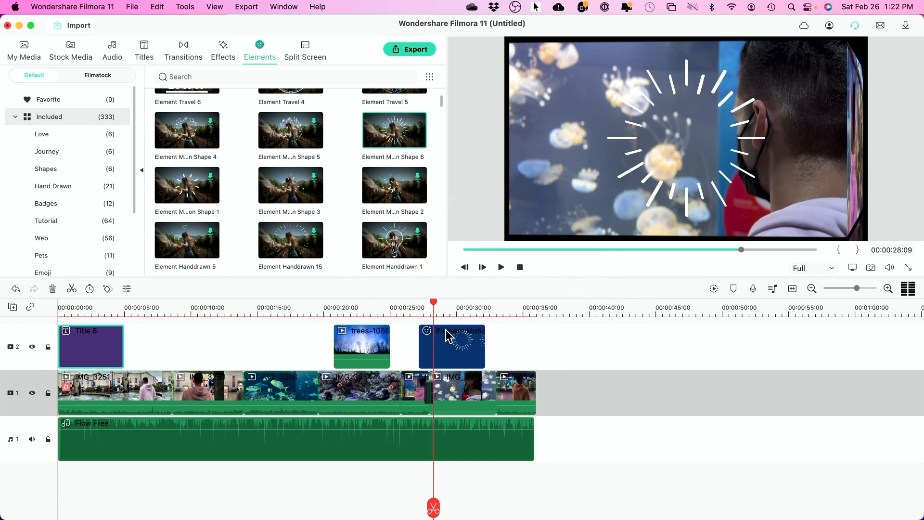
Play the section with the motion shape element, starting just before it and stopping over the jellyfish clip.
{"action": "left_click_drag", "start_coordinate": [439, 308], "coordinate": [406, 308]}
{"action": "key", "text": "space"}
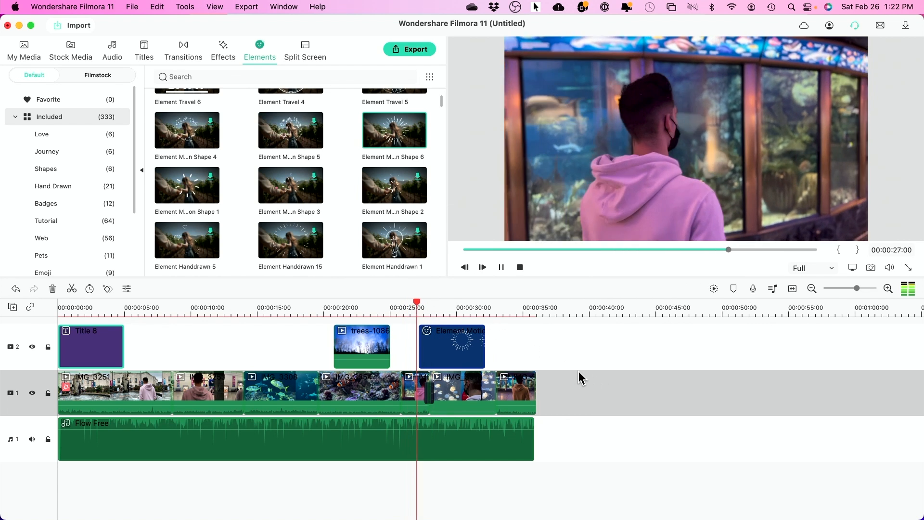
{"action": "key", "text": "space"}
Move the motion shape element over the man's head, at about X 419.7, Y -0.3, and scale it down.
{"action": "double_click", "coordinate": [454, 349]}
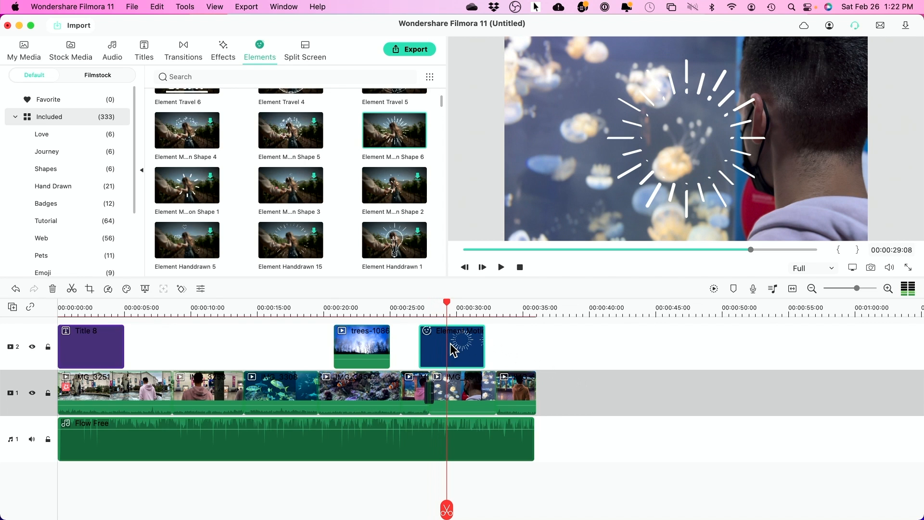
{"action": "left_click_drag", "start_coordinate": [707, 159], "coordinate": [788, 159]}
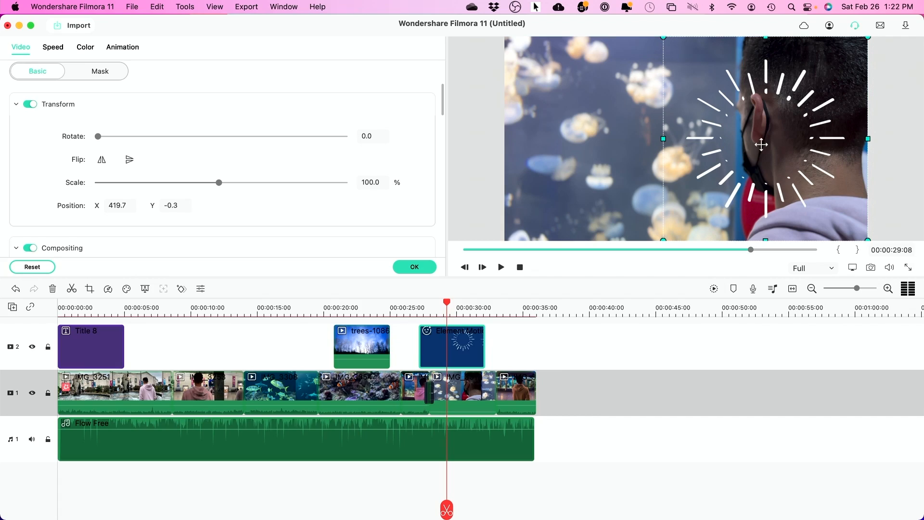
{"action": "left_click_drag", "start_coordinate": [99, 137], "coordinate": [103, 137]}
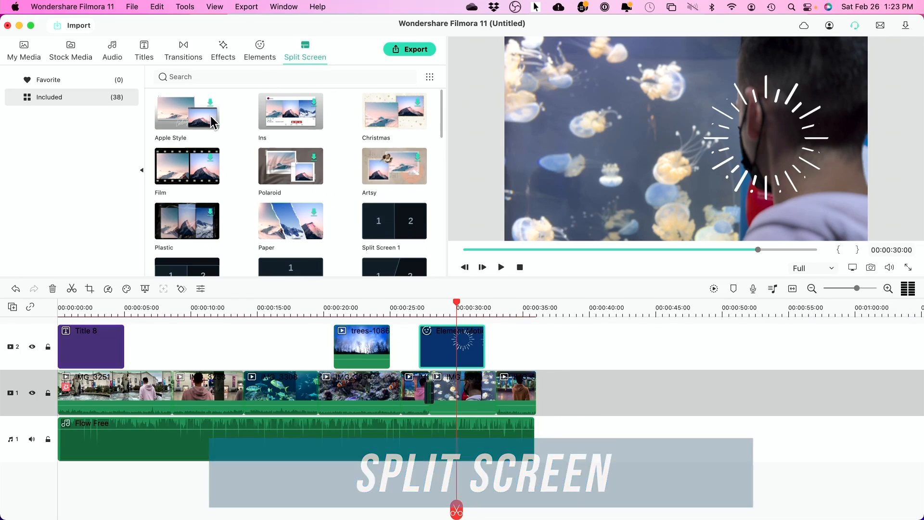
Add the Paper split screen template to video track 1 after the last clip and open its settings.
{"action": "scroll", "coordinate": [289, 159], "scroll_direction": "down", "scroll_amount": 3}
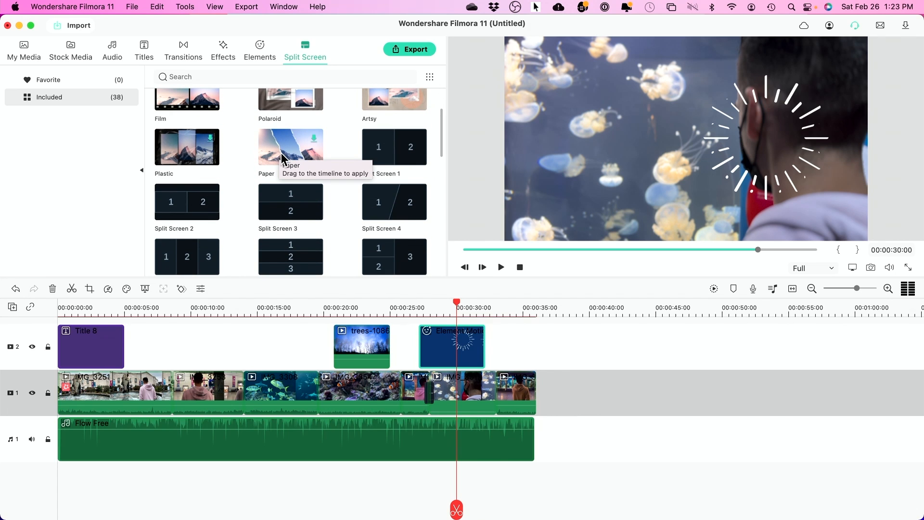
{"action": "left_click", "coordinate": [279, 309]}
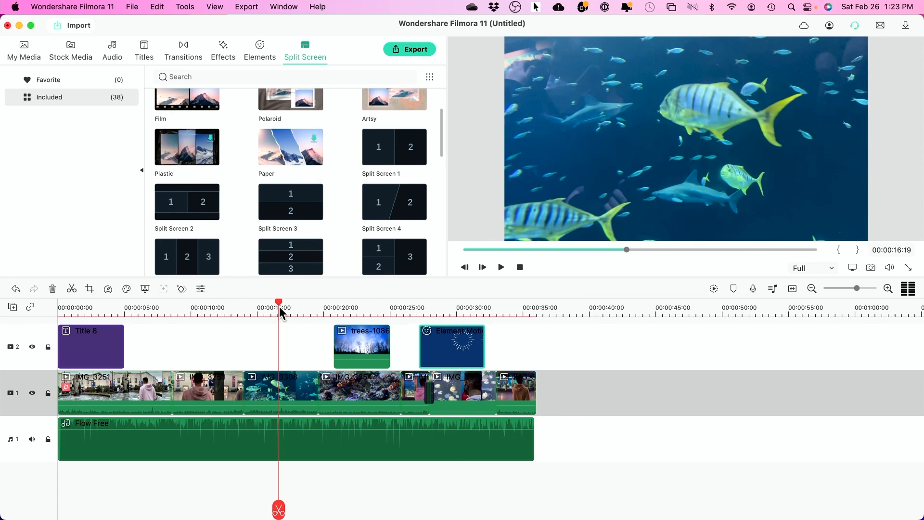
{"action": "left_click_drag", "start_coordinate": [287, 157], "coordinate": [542, 405]}
{"action": "left_click_drag", "start_coordinate": [541, 405], "coordinate": [542, 406]}
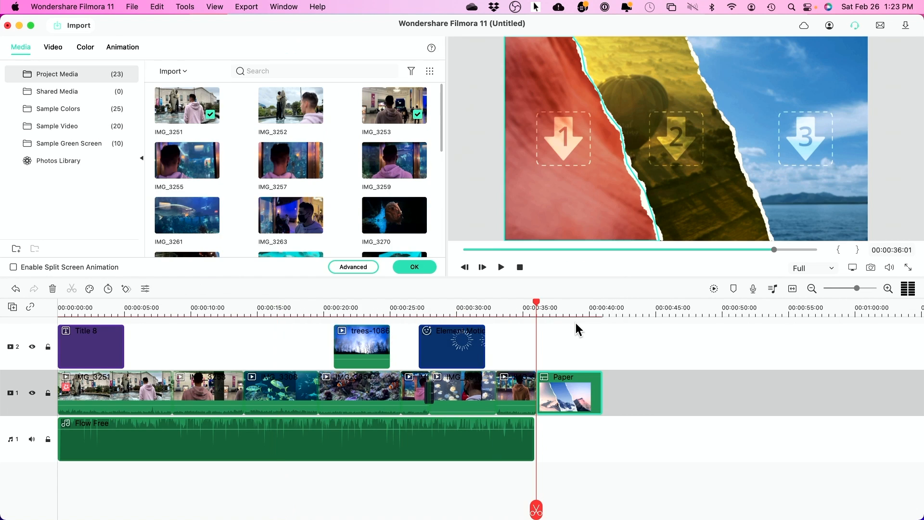
Fill the first section of the Paper split screen with the fish clip IMG_3274.
{"action": "left_click", "coordinate": [566, 148]}
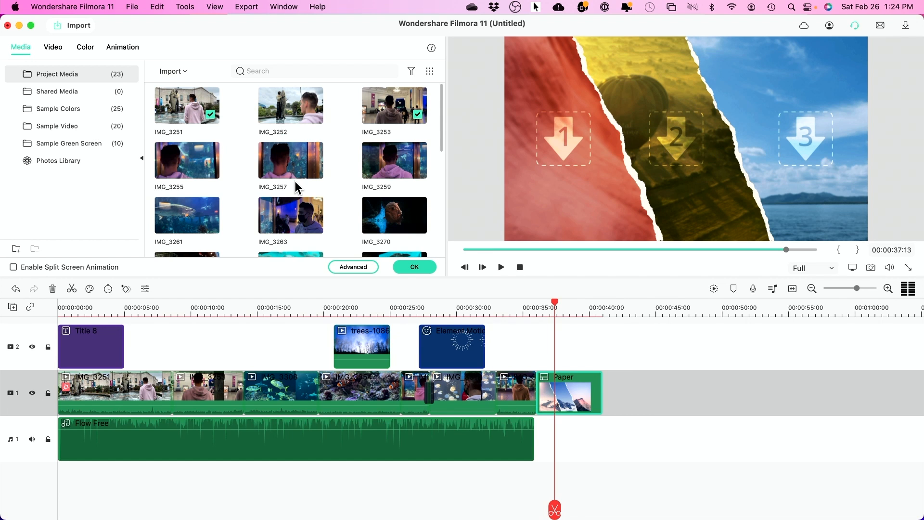
{"action": "scroll", "coordinate": [295, 186], "scroll_direction": "down", "scroll_amount": 2}
{"action": "scroll", "coordinate": [283, 177], "scroll_direction": "down", "scroll_amount": 3}
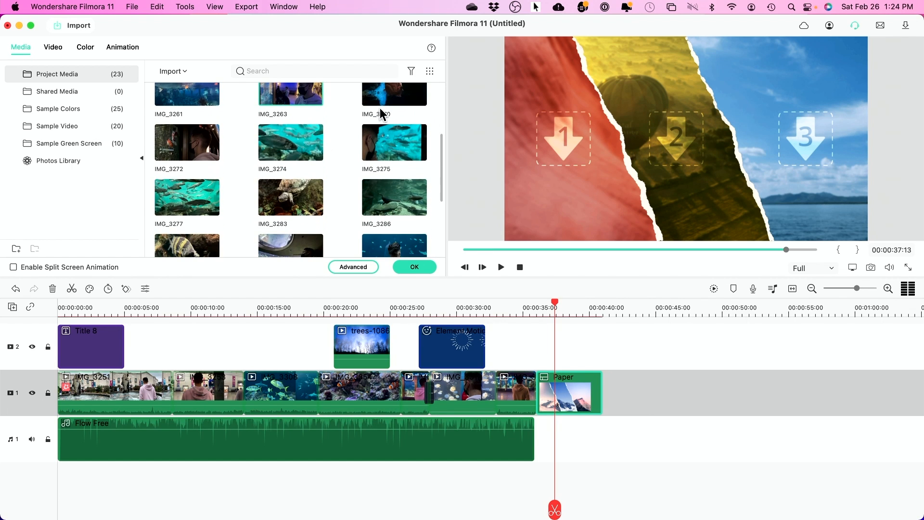
{"action": "left_click_drag", "start_coordinate": [311, 139], "coordinate": [553, 161]}
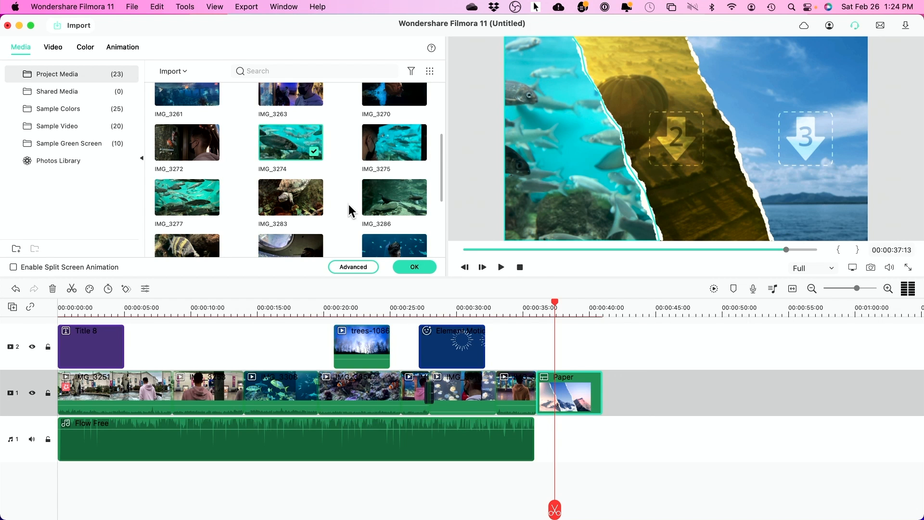
Fill the split screen's second section with IMG_3283 and the third with IMG_3308, and play it from its start.
{"action": "scroll", "coordinate": [323, 213], "scroll_direction": "down", "scroll_amount": 2}
{"action": "left_click_drag", "start_coordinate": [282, 140], "coordinate": [679, 159]}
{"action": "scroll", "coordinate": [387, 173], "scroll_direction": "down", "scroll_amount": 2}
{"action": "scroll", "coordinate": [387, 173], "scroll_direction": "down", "scroll_amount": 1}
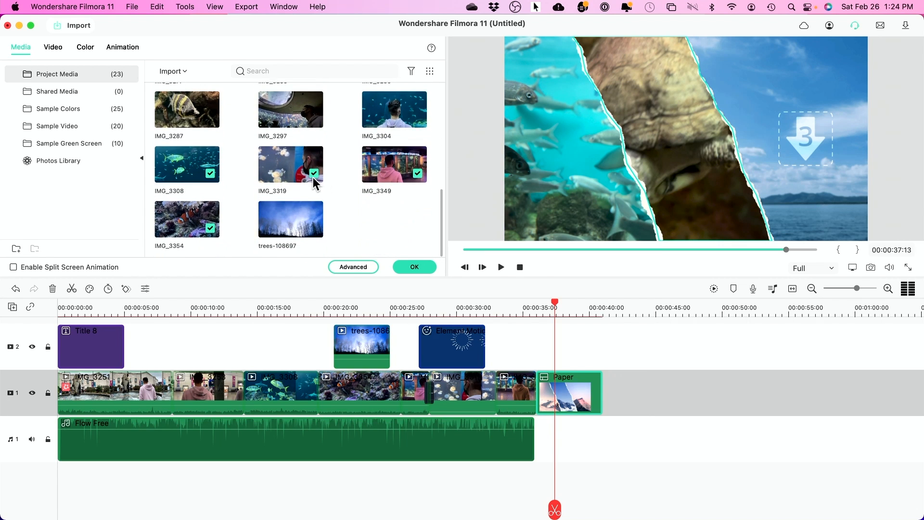
{"action": "left_click_drag", "start_coordinate": [176, 178], "coordinate": [769, 146]}
{"action": "left_click_drag", "start_coordinate": [556, 303], "coordinate": [539, 305]}
{"action": "key", "text": "space"}
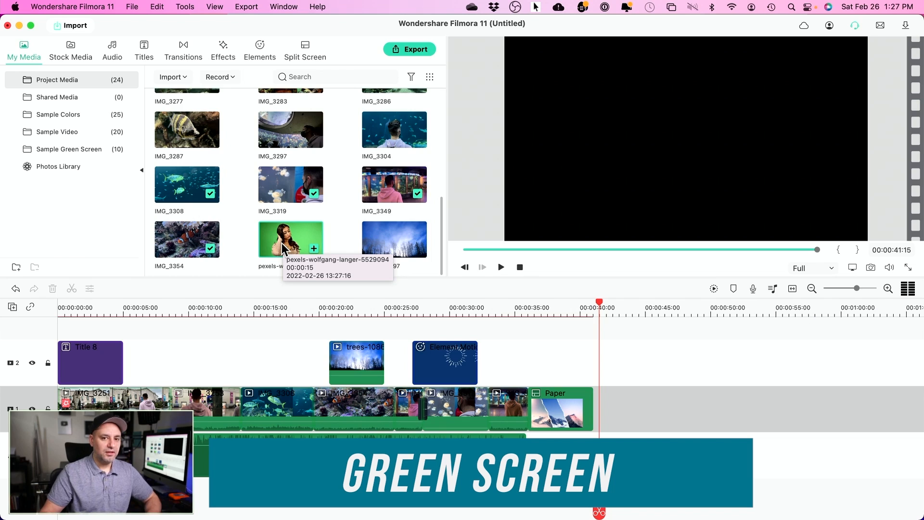
Place the green screen clip of the woman on video track 1 at about 41 seconds, after the split screen, and play it.
{"action": "left_click_drag", "start_coordinate": [290, 249], "coordinate": [602, 423]}
{"action": "left_click", "coordinate": [638, 310]}
{"action": "key", "text": "space"}
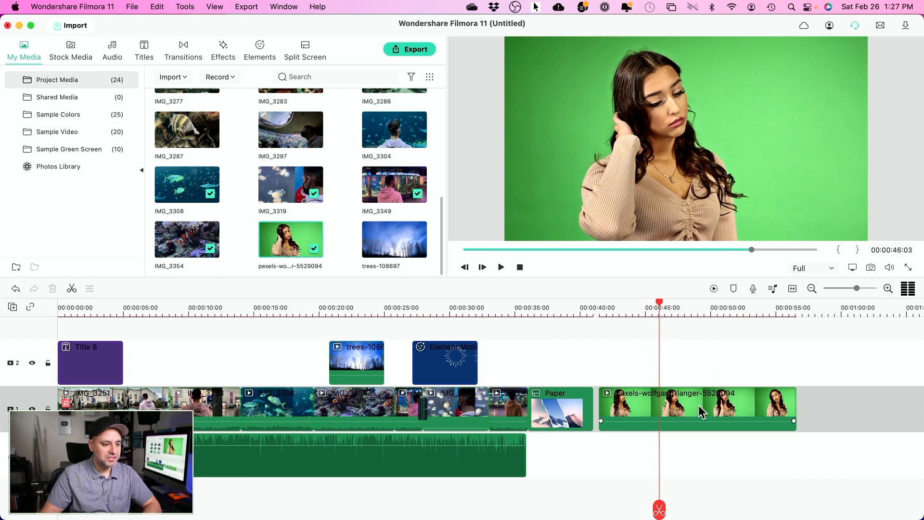
Enable Chroma Key on the green screen clip and set its tolerance to 11.
{"action": "left_click", "coordinate": [698, 406]}
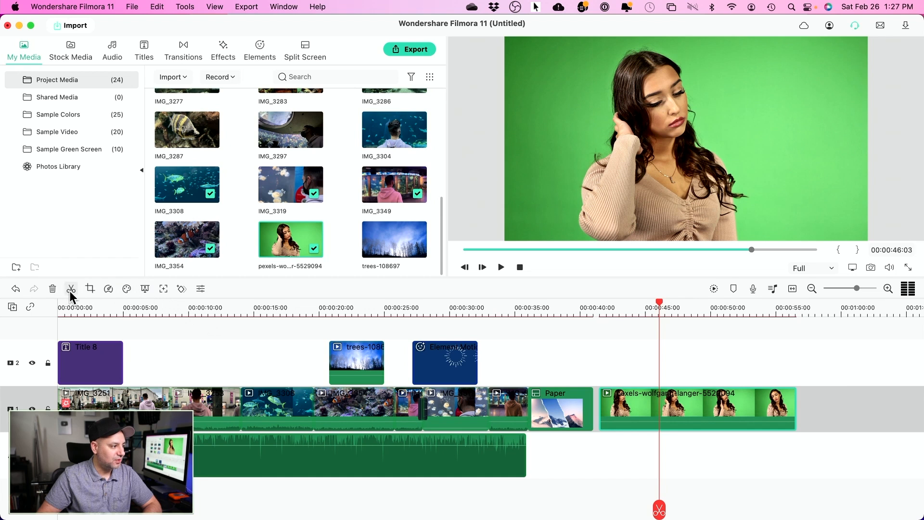
{"action": "left_click", "coordinate": [146, 289]}
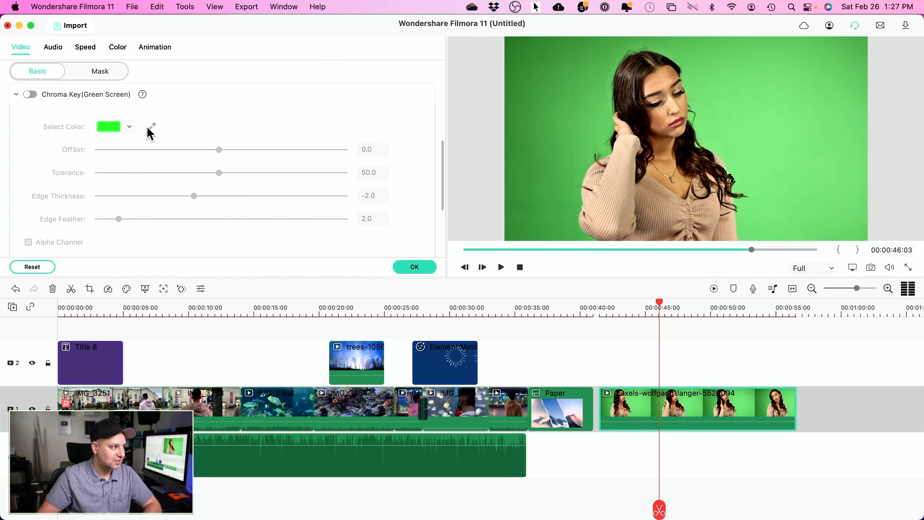
{"action": "left_click", "coordinate": [30, 94]}
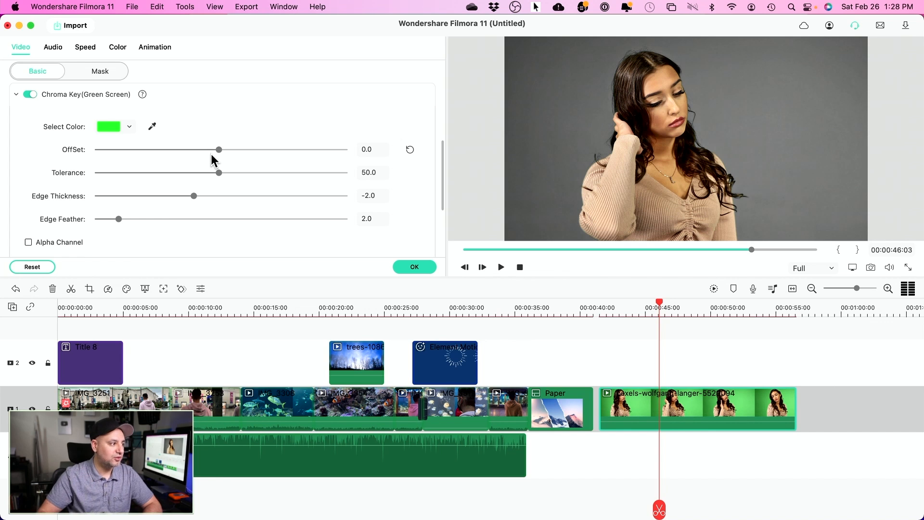
{"action": "left_click_drag", "start_coordinate": [219, 172], "coordinate": [139, 178]}
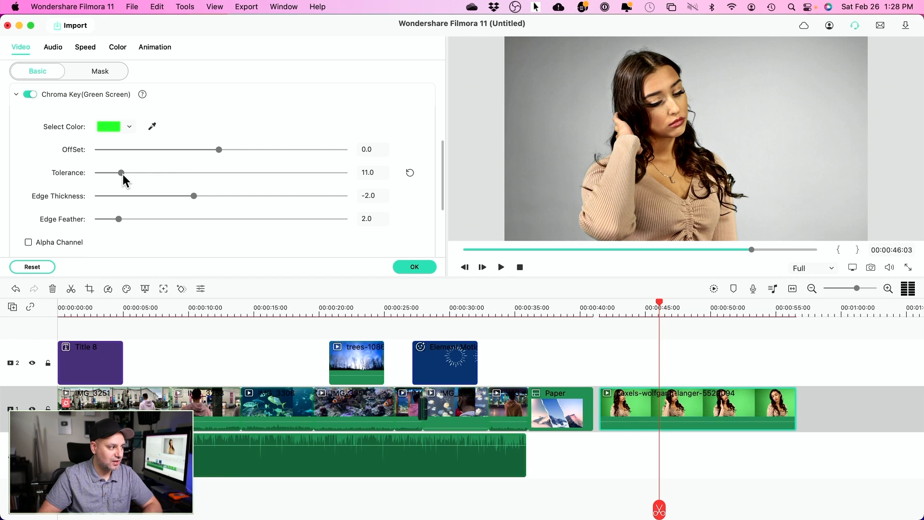
{"action": "left_click", "coordinate": [406, 267]}
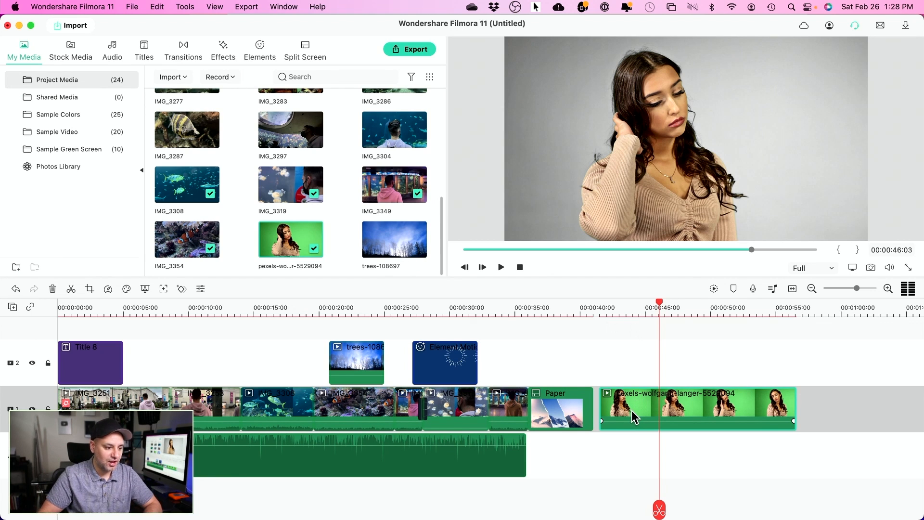
Move the green screen clip up to video track 2 and browse the Pixabay stock media for a background.
{"action": "left_click_drag", "start_coordinate": [632, 410], "coordinate": [630, 374]}
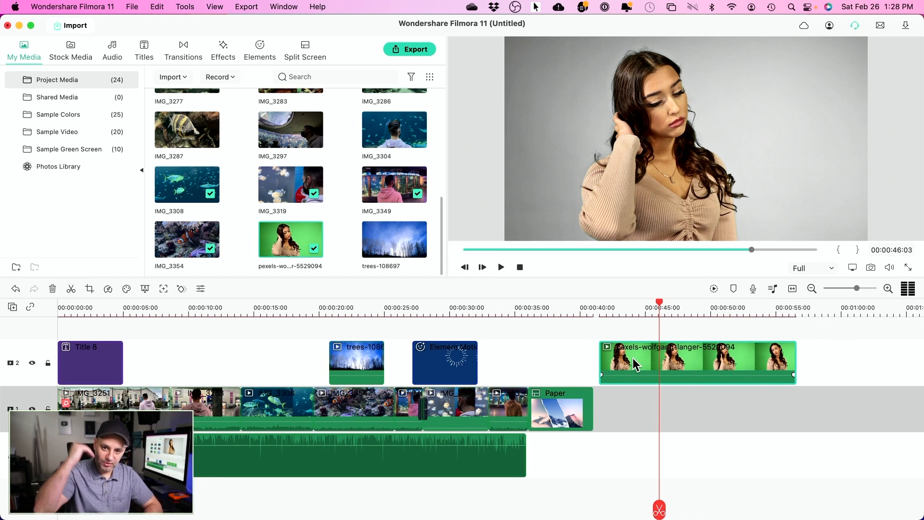
{"action": "left_click", "coordinate": [74, 45]}
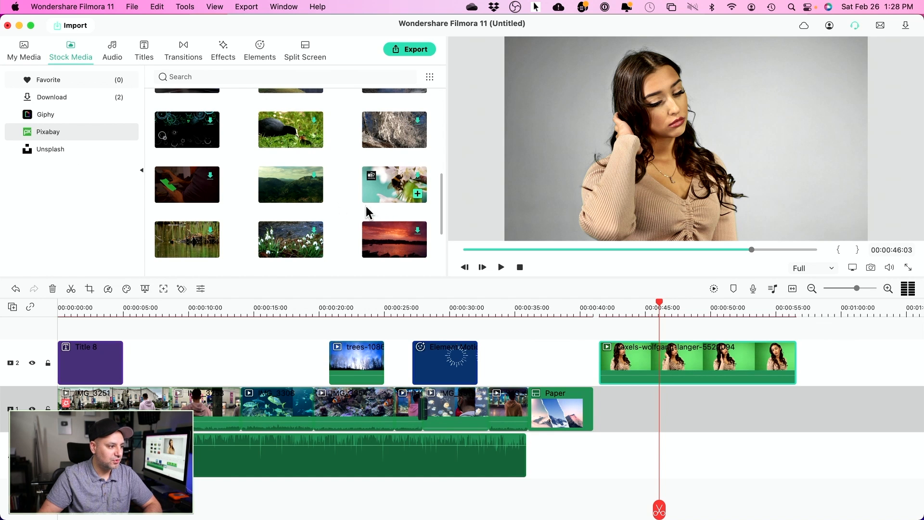
{"action": "scroll", "coordinate": [357, 204], "scroll_direction": "down", "scroll_amount": 5}
{"action": "scroll", "coordinate": [356, 203], "scroll_direction": "down", "scroll_amount": 10}
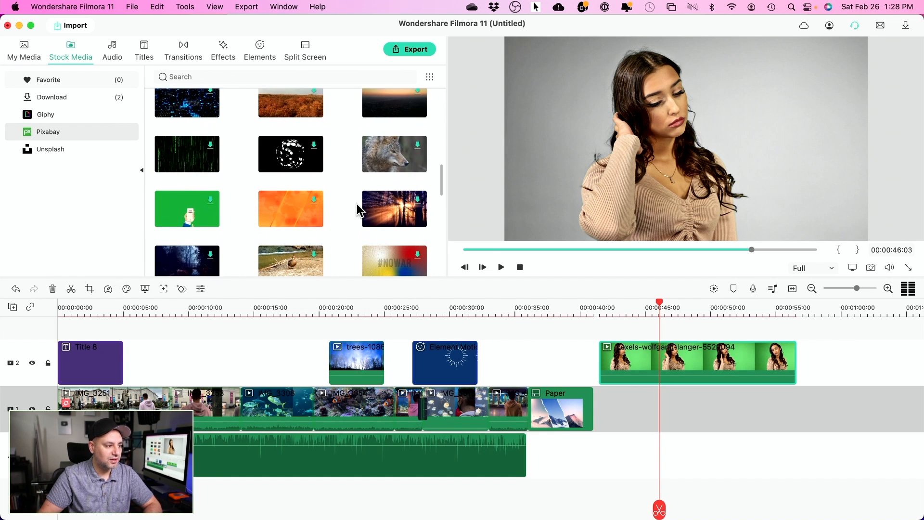
{"action": "scroll", "coordinate": [355, 152], "scroll_direction": "down", "scroll_amount": 8}
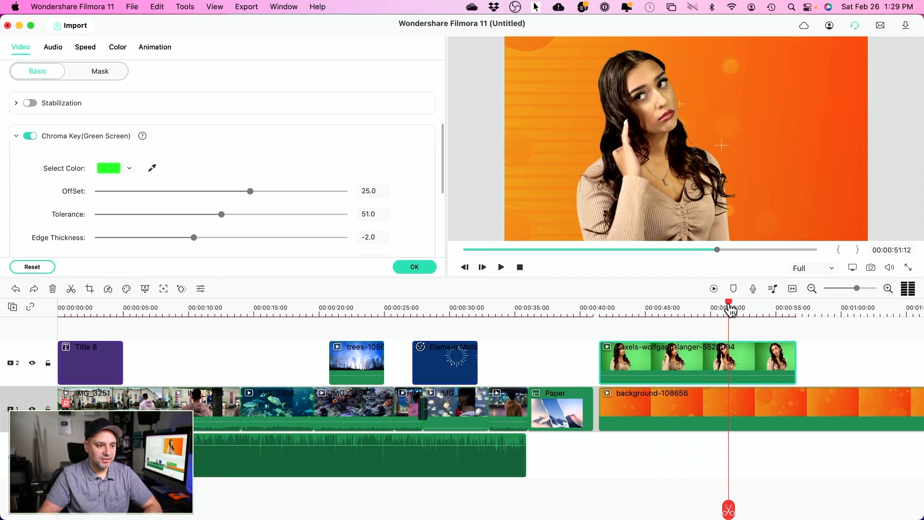
Set the green screen clip's Chroma Key edge thickness to 0.7 and check the keyed result at several frames.
{"action": "left_click_drag", "start_coordinate": [725, 310], "coordinate": [689, 315]}
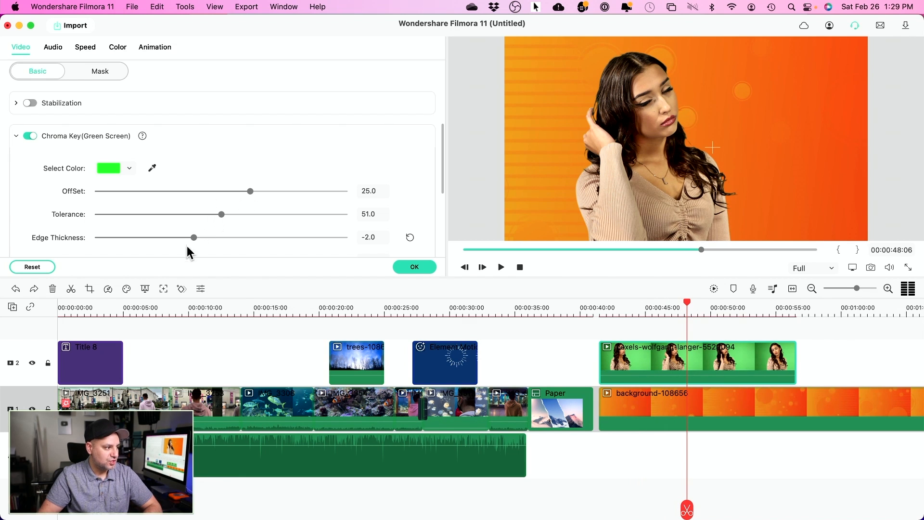
{"action": "left_click_drag", "start_coordinate": [195, 237], "coordinate": [232, 239]}
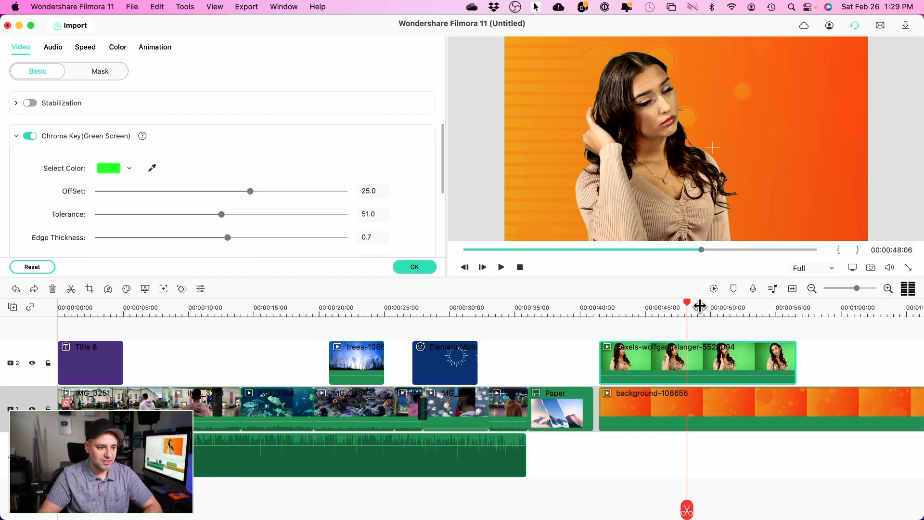
{"action": "mouse_move", "coordinate": [687, 308]}
{"action": "left_mouse_down"}
{"action": "mouse_move", "coordinate": [623, 309]}
{"action": "mouse_move", "coordinate": [670, 310]}
{"action": "left_mouse_up"}
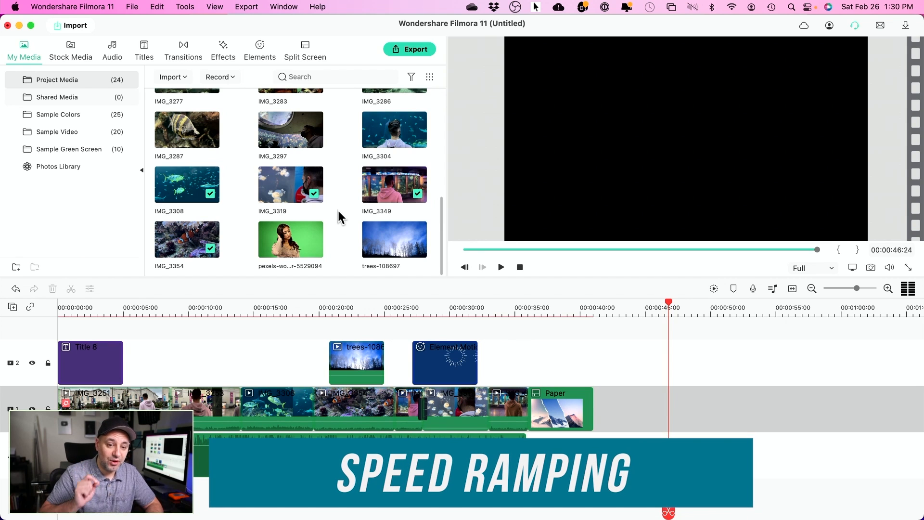
Place clip IMG_3304 on video track 1 at about 42 seconds, after the split screen, and preview a frame of it.
{"action": "scroll", "coordinate": [338, 218], "scroll_direction": "down", "scroll_amount": 1}
{"action": "scroll", "coordinate": [339, 214], "scroll_direction": "up", "scroll_amount": 2}
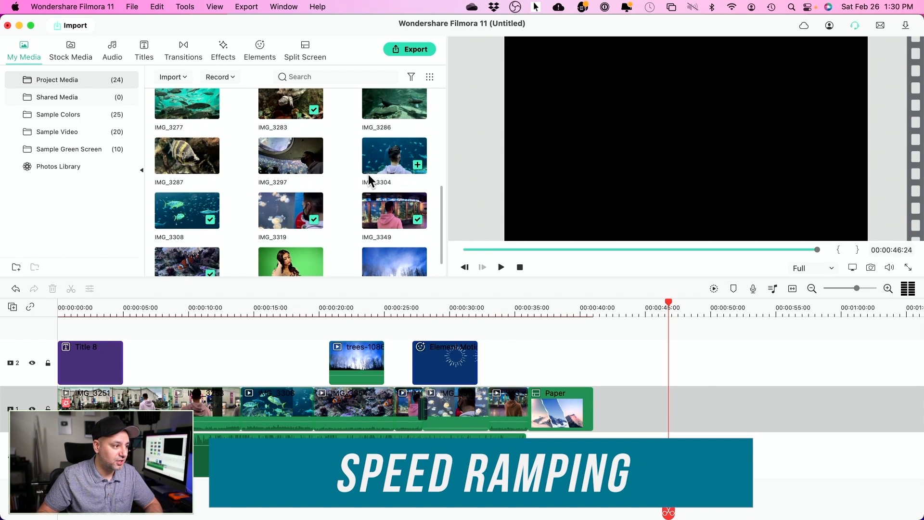
{"action": "left_click_drag", "start_coordinate": [370, 166], "coordinate": [625, 409]}
{"action": "left_click", "coordinate": [640, 309]}
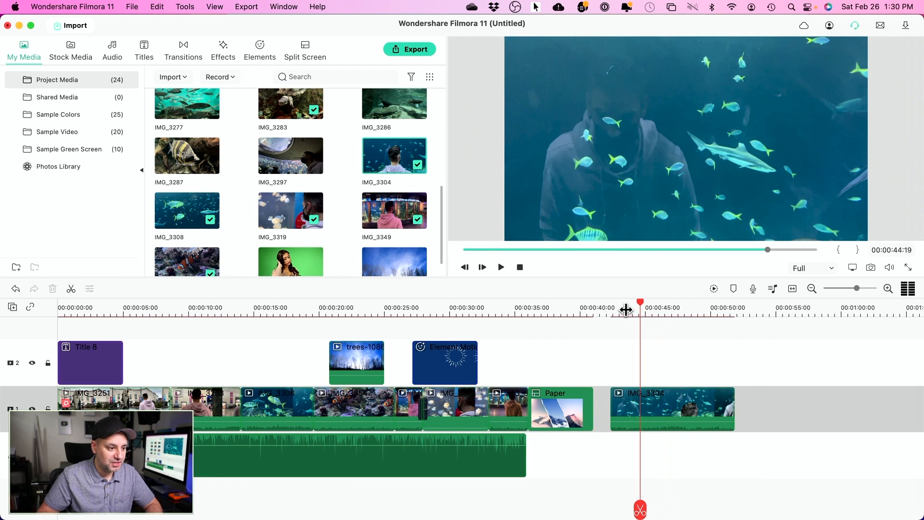
Apply the Hero Moment speed ramping preset to the IMG_3304 clip.
{"action": "left_click", "coordinate": [686, 417]}
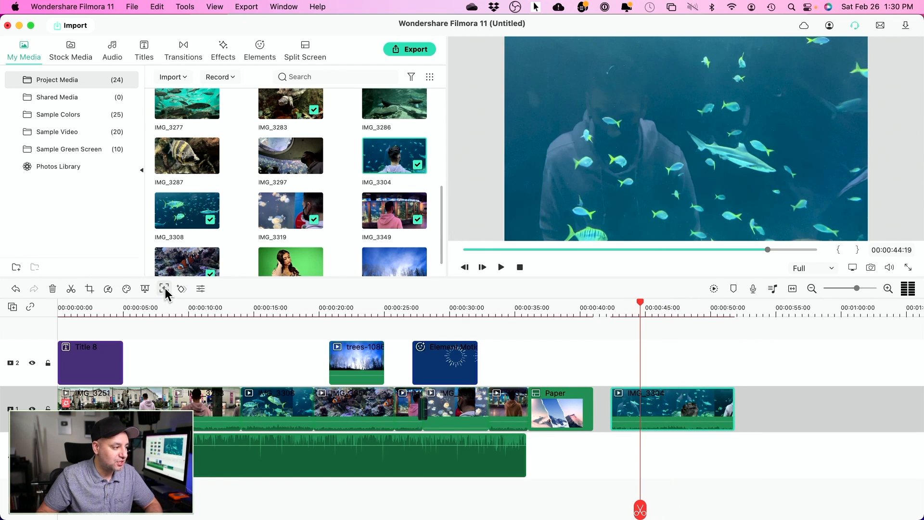
{"action": "left_click", "coordinate": [108, 290]}
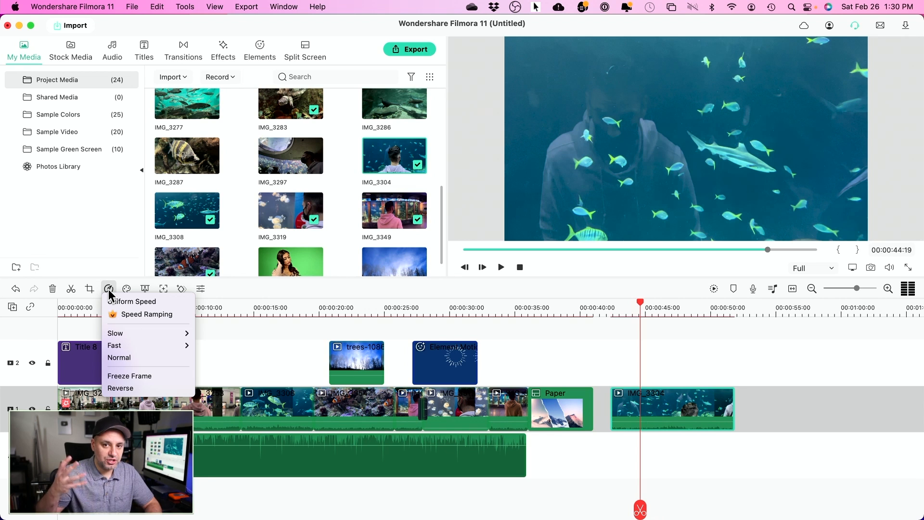
{"action": "mouse_move", "coordinate": [123, 329]}
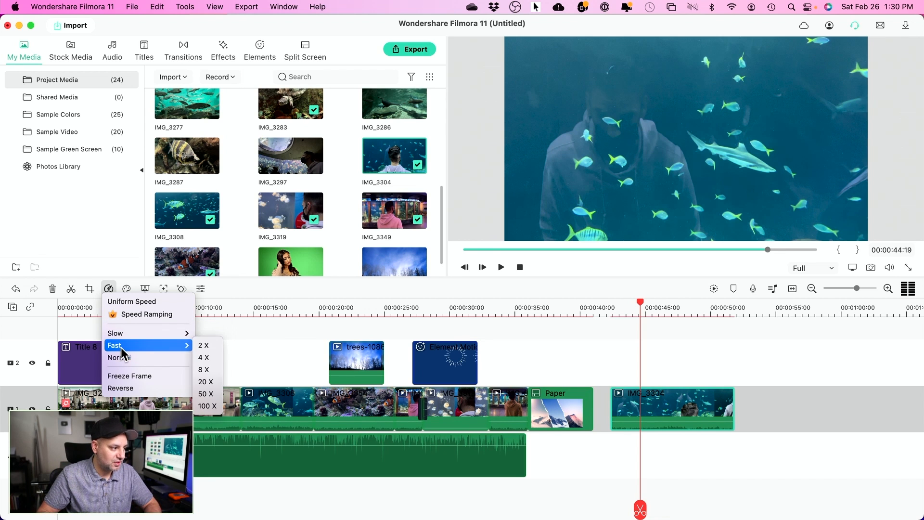
{"action": "mouse_move", "coordinate": [153, 347]}
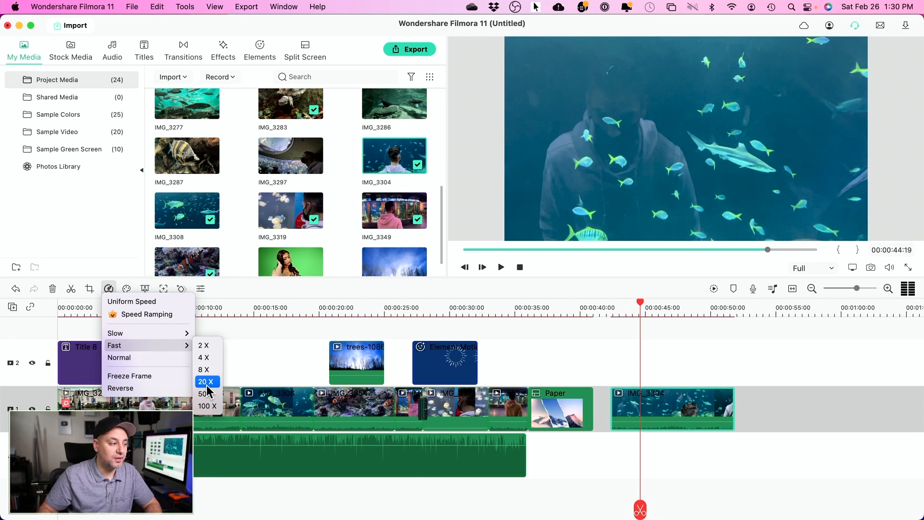
{"action": "left_click", "coordinate": [148, 315]}
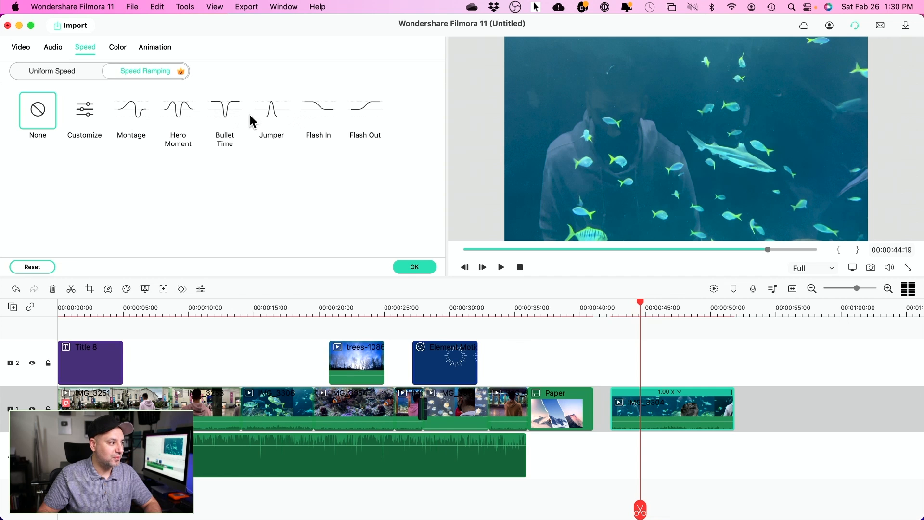
{"action": "left_click", "coordinate": [178, 116]}
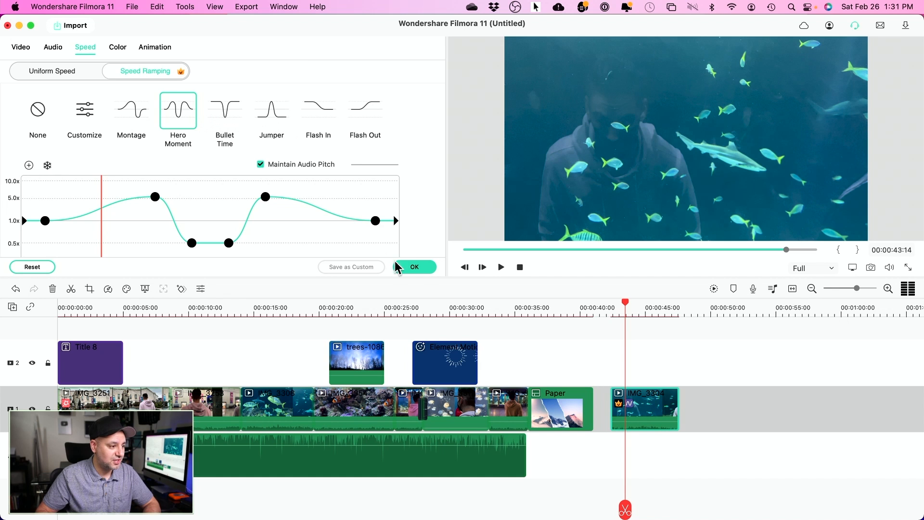
{"action": "left_click", "coordinate": [423, 267]}
Play the speed-ramped IMG_3304 clip from its start to its end.
{"action": "left_click_drag", "start_coordinate": [626, 309], "coordinate": [614, 307]}
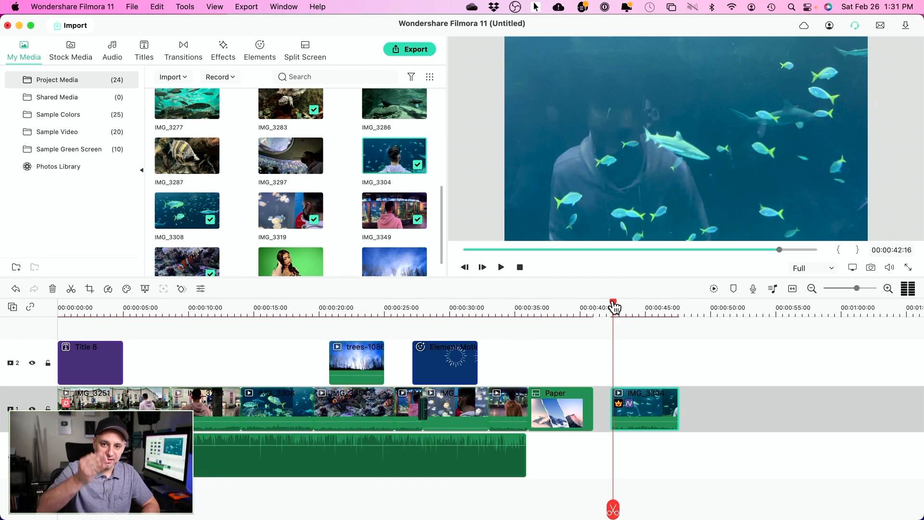
{"action": "key", "text": "space"}
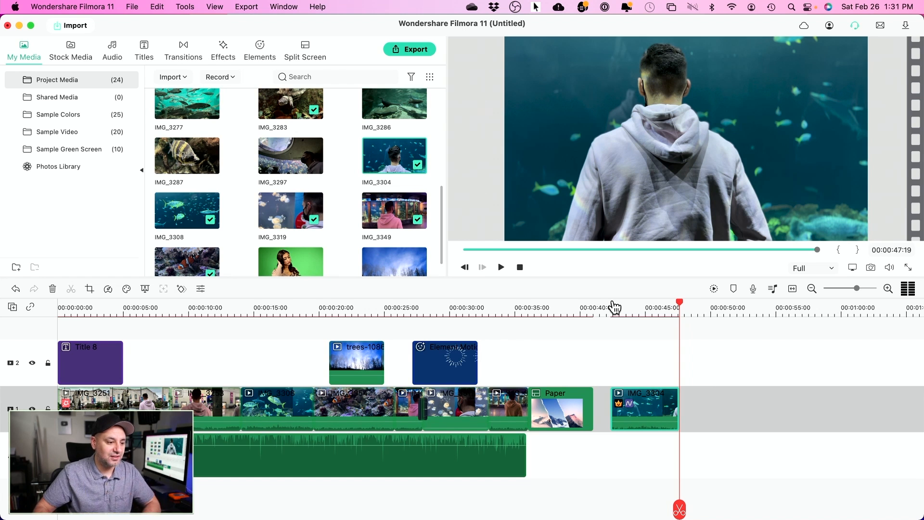
{"action": "left_click", "coordinate": [108, 289]}
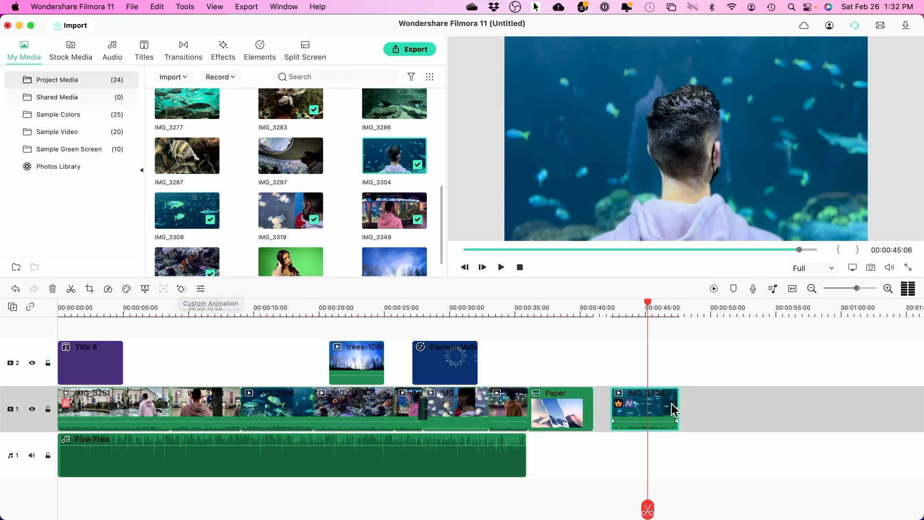
Color match the IMG_3304 clip to the fish reference frame at 00:00:14:16.
{"action": "left_click", "coordinate": [126, 288]}
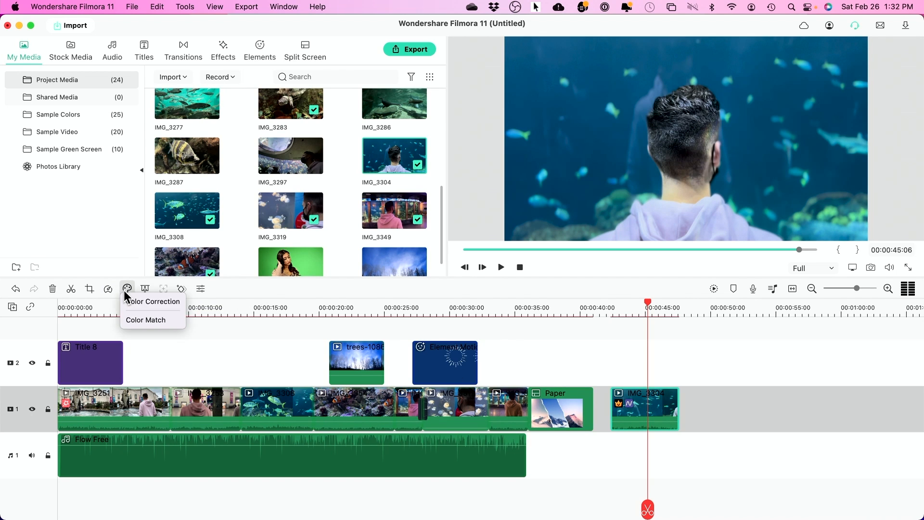
{"action": "left_click", "coordinate": [145, 320]}
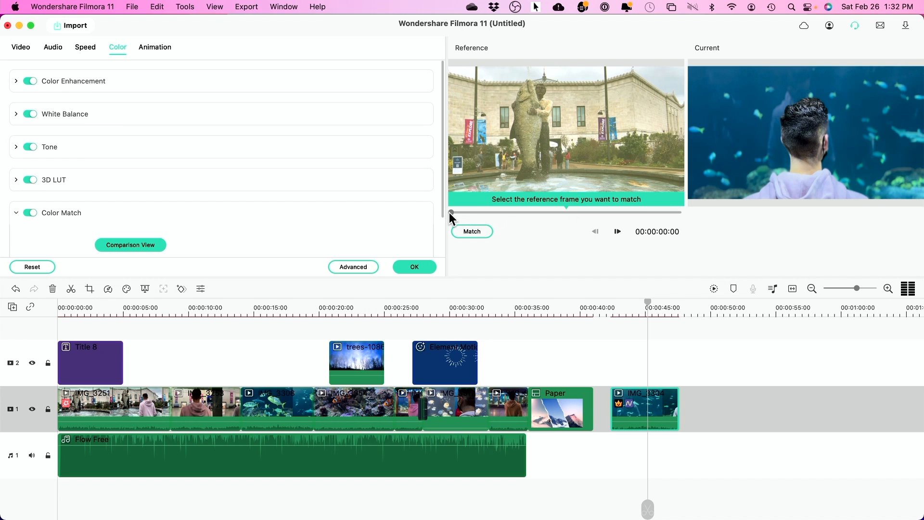
{"action": "left_click_drag", "start_coordinate": [452, 211], "coordinate": [521, 213]}
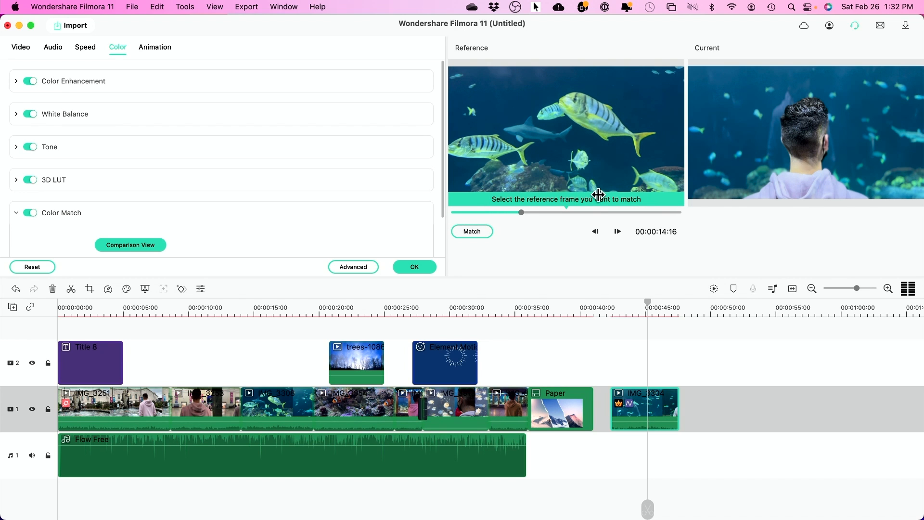
{"action": "left_click", "coordinate": [476, 231]}
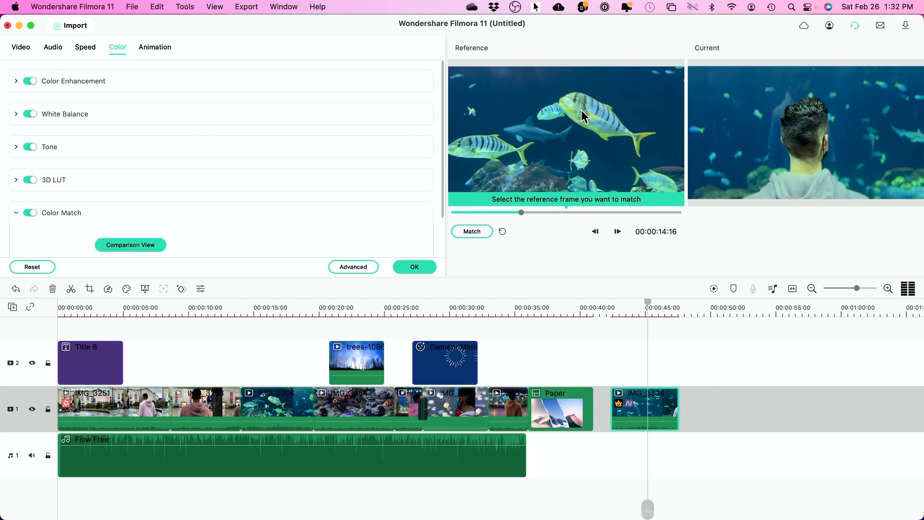
{"action": "left_click", "coordinate": [405, 270]}
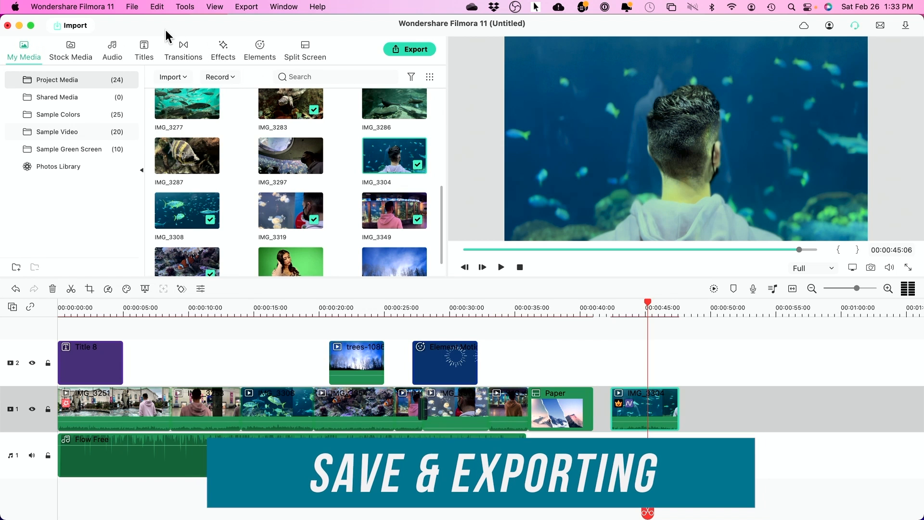
Save the project as "day in chicago" in the Downloads folder.
{"action": "left_click", "coordinate": [132, 7]}
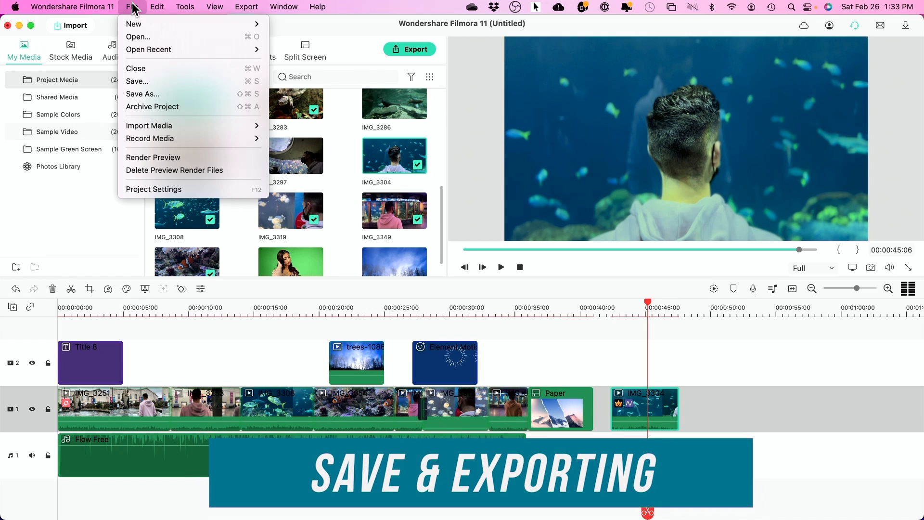
{"action": "left_click", "coordinate": [152, 94]}
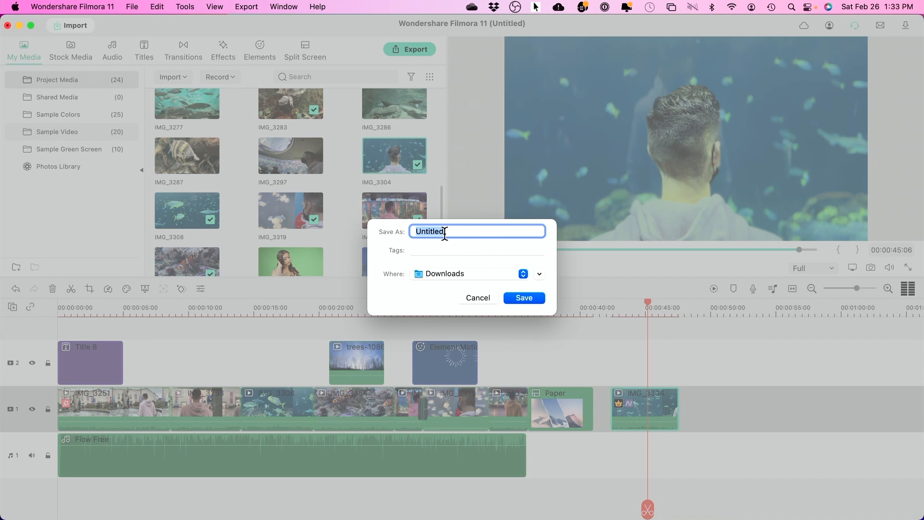
{"action": "type", "text": "day in chicago"}
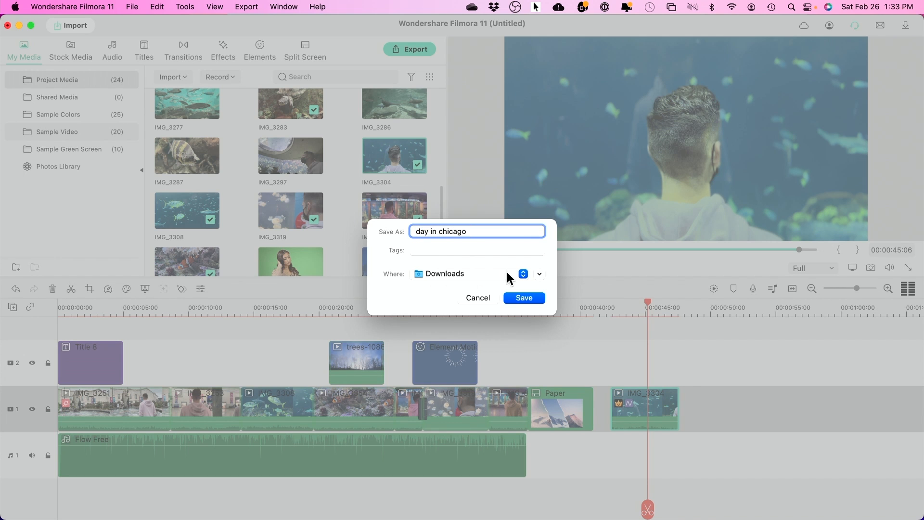
{"action": "left_click", "coordinate": [527, 297]}
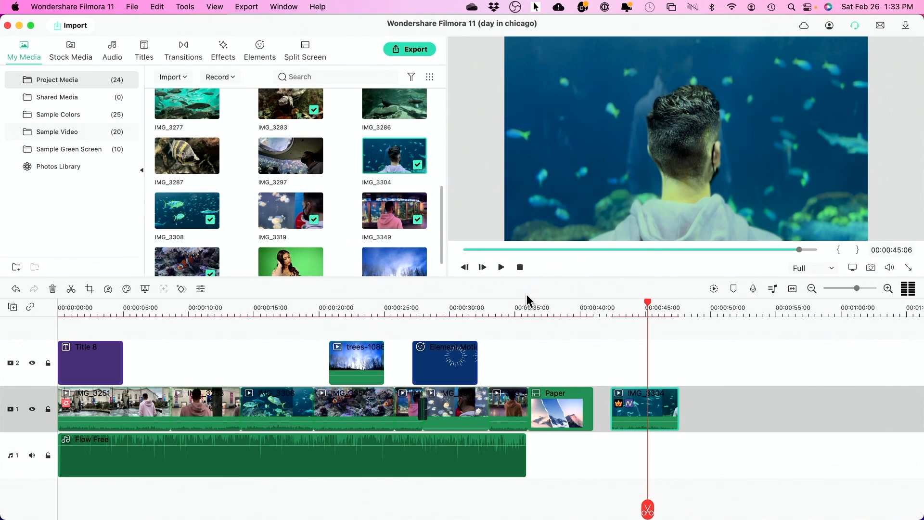
Export the edit in MP4 format to the Output folder after looking at the device and YouTube export options.
{"action": "left_click", "coordinate": [412, 49]}
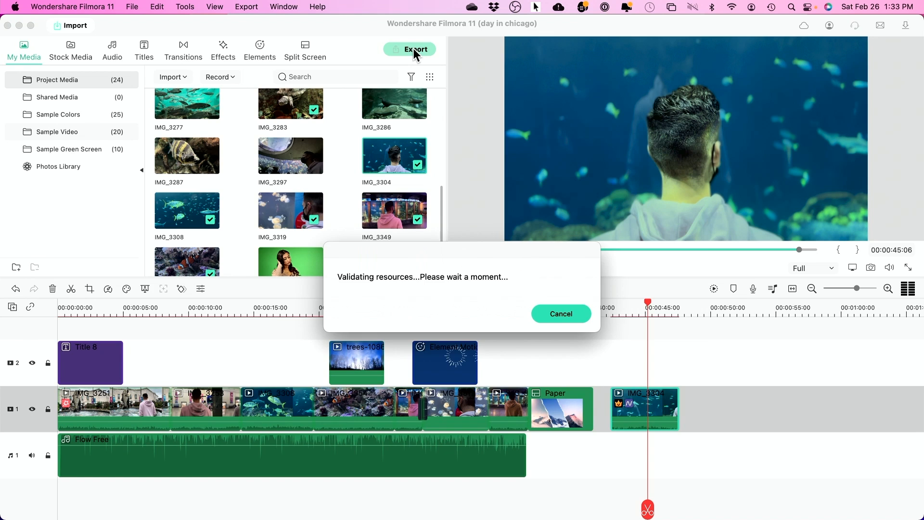
{"action": "left_click", "coordinate": [288, 128]}
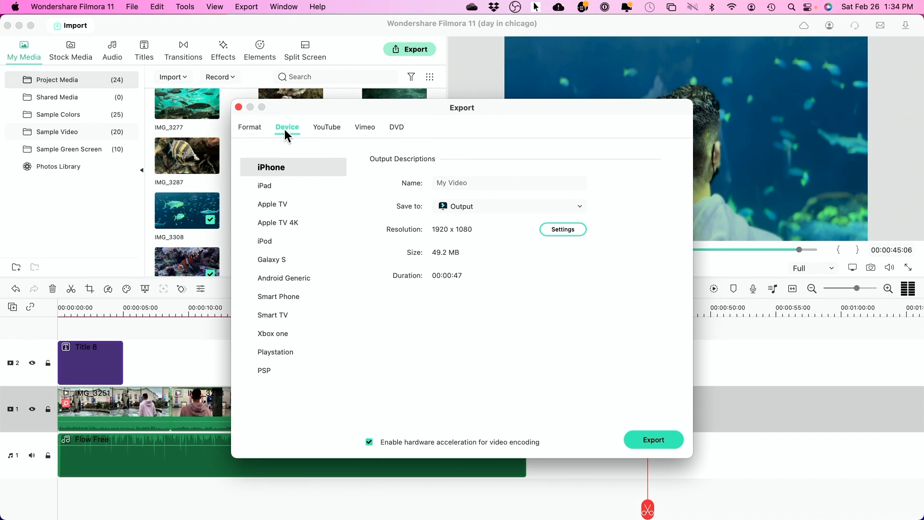
{"action": "left_click", "coordinate": [331, 126]}
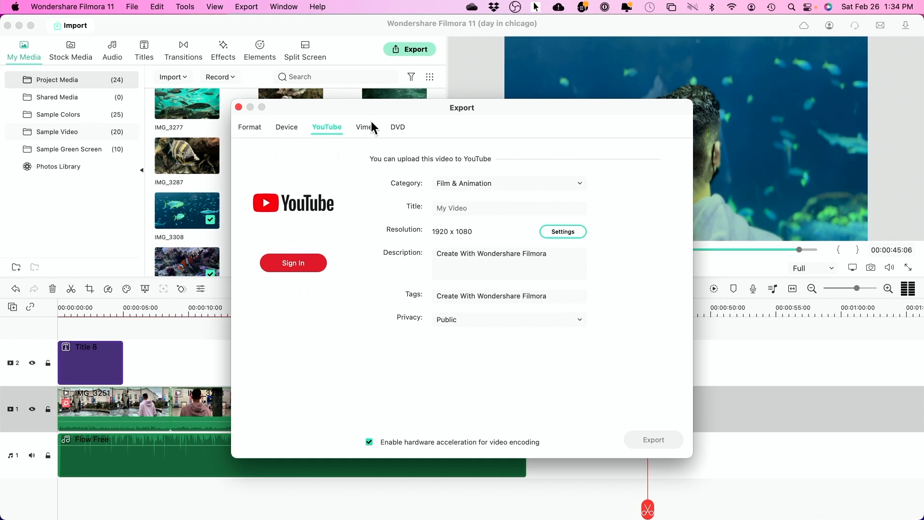
{"action": "left_click", "coordinate": [247, 128]}
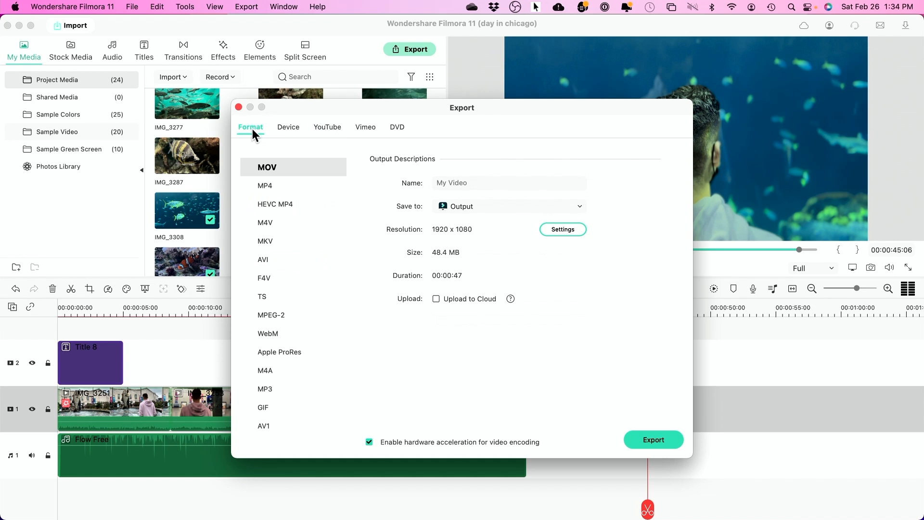
{"action": "left_click", "coordinate": [273, 186]}
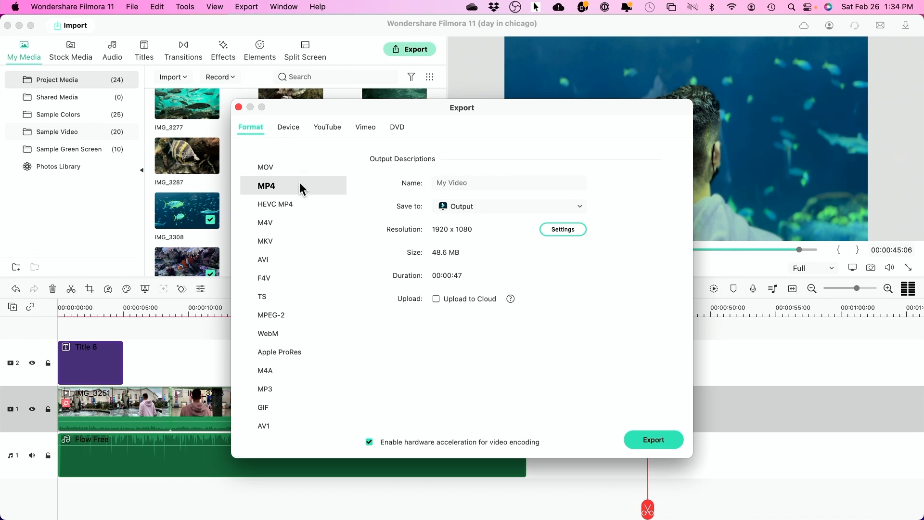
{"action": "left_click", "coordinate": [477, 207]}
{"action": "left_click", "coordinate": [462, 211]}
{"action": "left_click", "coordinate": [645, 439]}
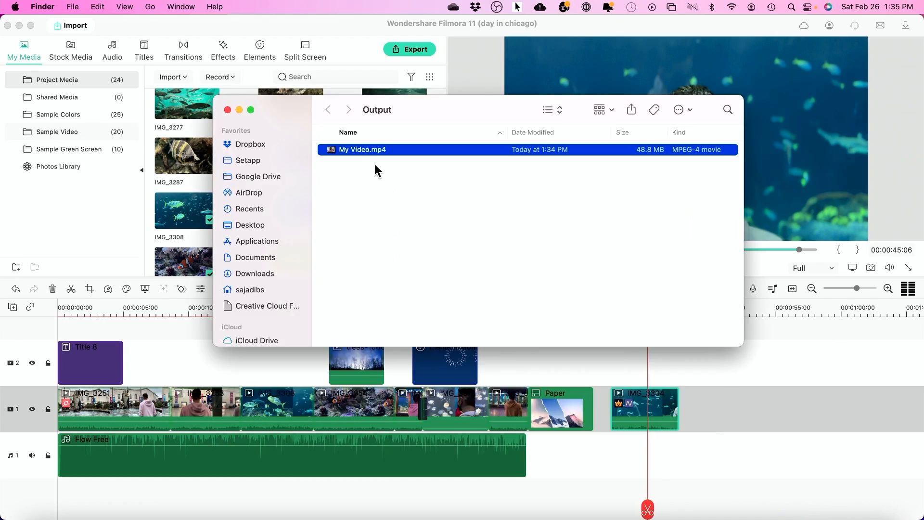
Preview the exported My Video.mp4 in Finder and skim through it.
{"action": "key", "text": "space"}
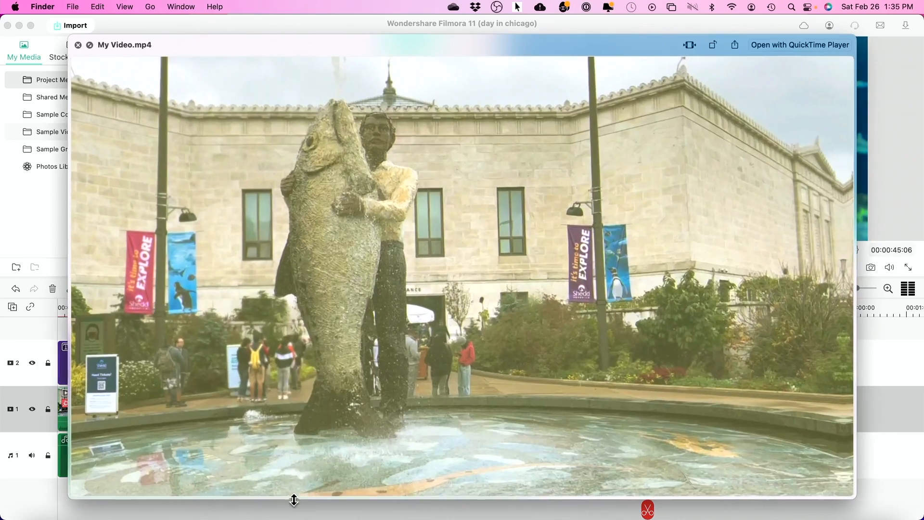
{"action": "left_click_drag", "start_coordinate": [180, 482], "coordinate": [651, 475]}
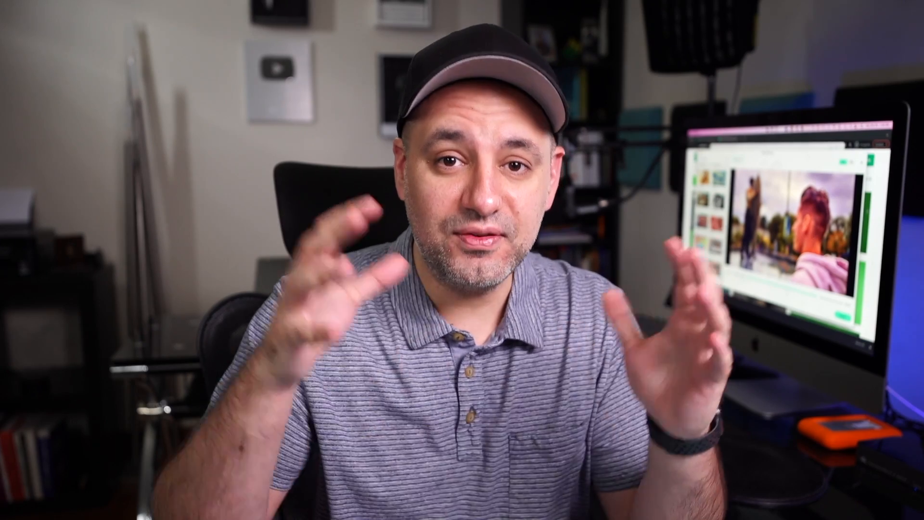
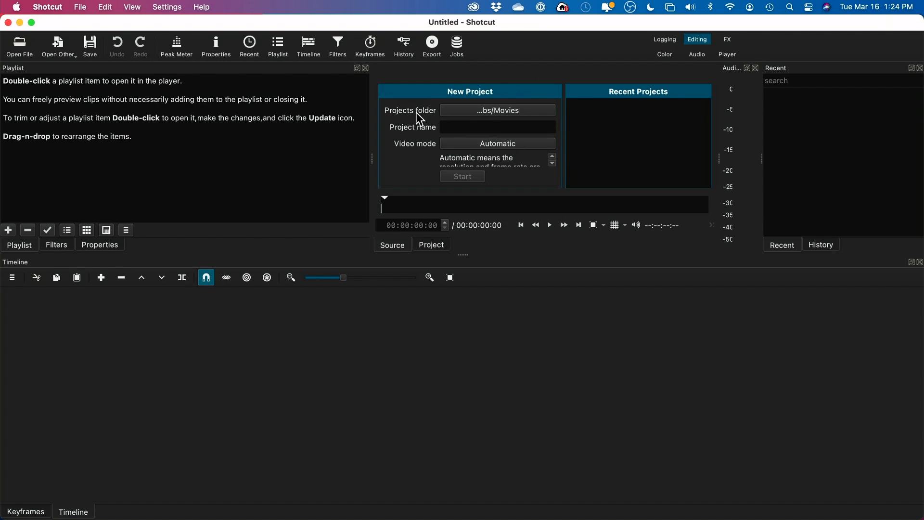
{"action": "left_click", "coordinate": [464, 110]}
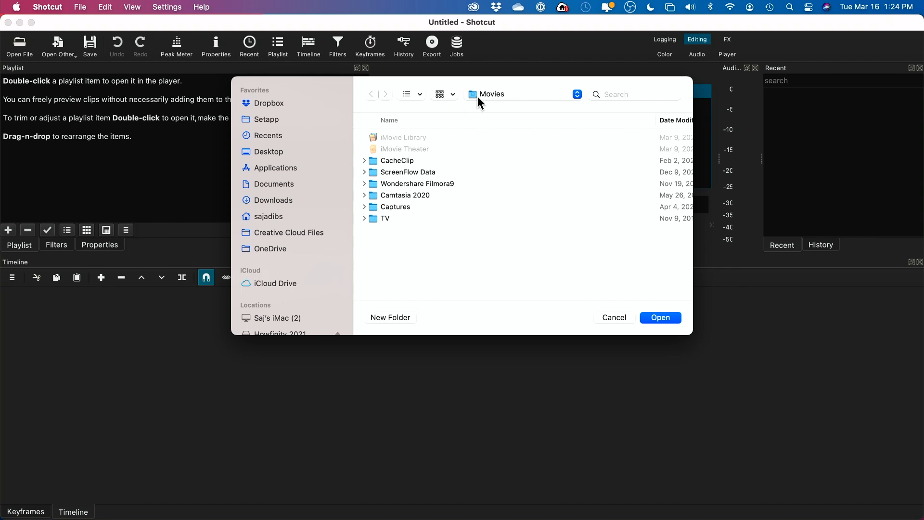
{"action": "scroll", "coordinate": [319, 206], "scroll_direction": "down", "scroll_amount": 5}
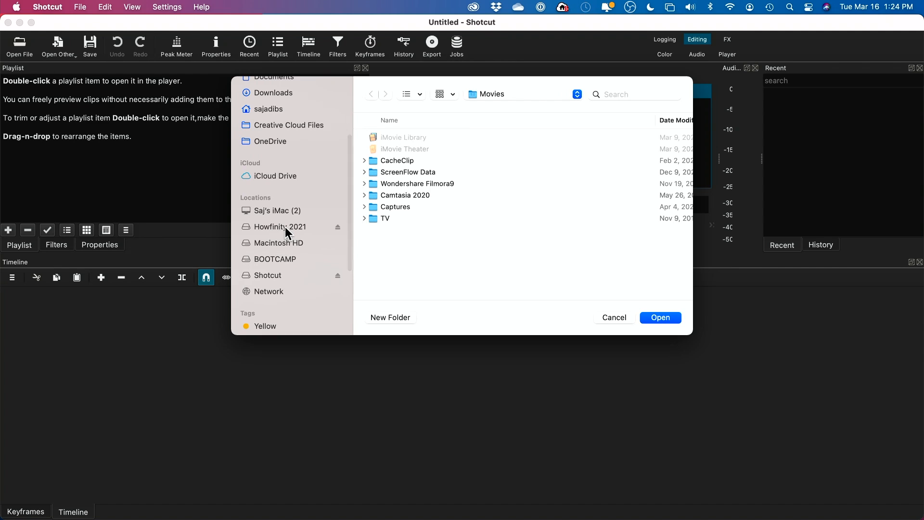
{"action": "left_click", "coordinate": [613, 316]}
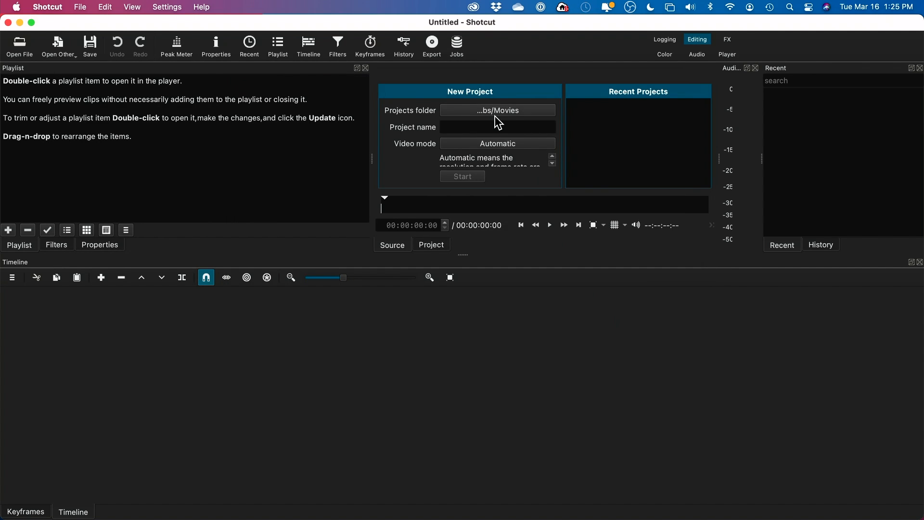
In Shotcut, start a new project named "Shotcut tutorial" with the video mode kept on Automatic.
{"action": "left_click", "coordinate": [451, 127]}
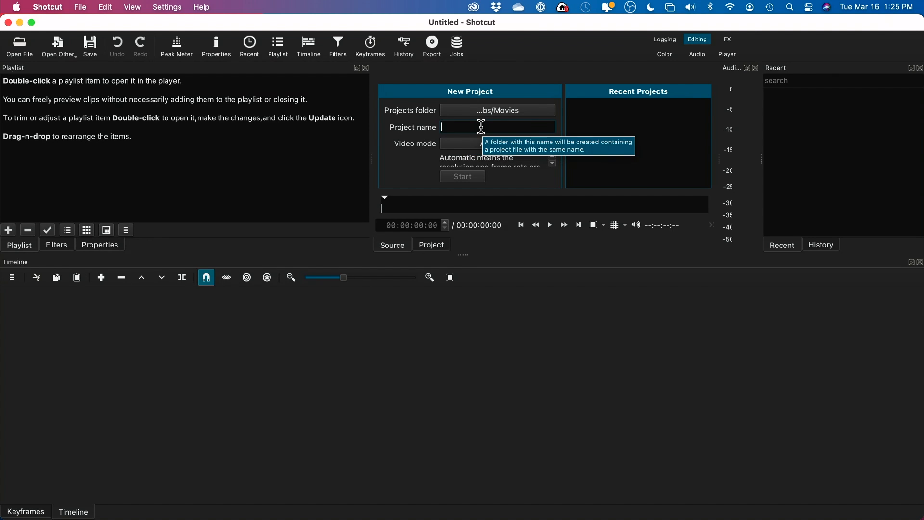
{"action": "type", "text": "Shotcut tutorial"}
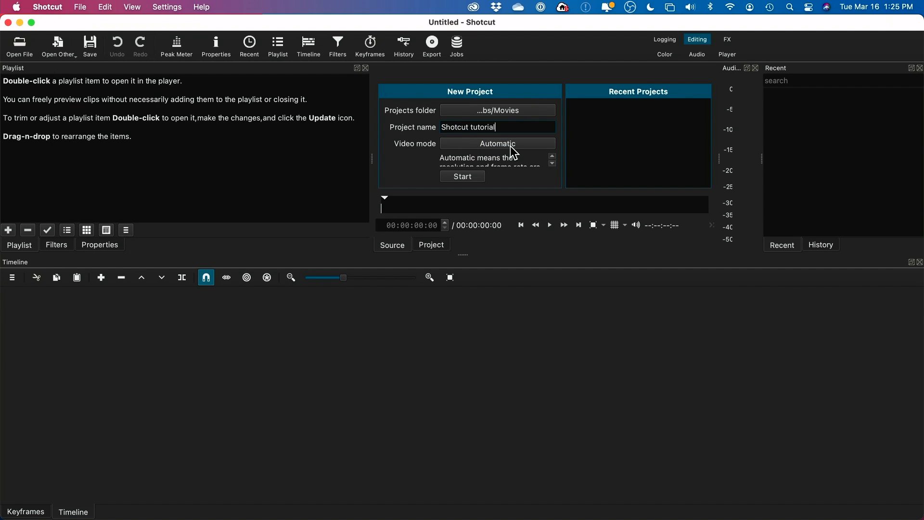
{"action": "left_click", "coordinate": [494, 150]}
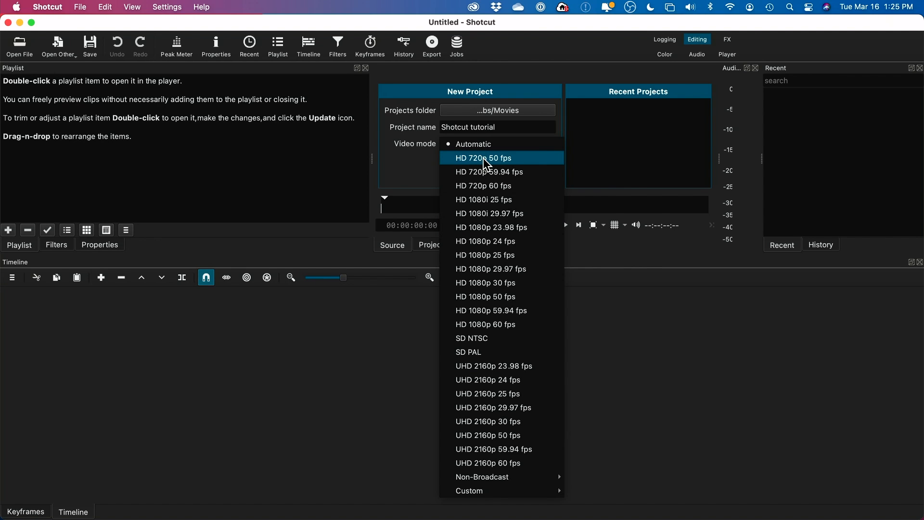
{"action": "left_click", "coordinate": [419, 161]}
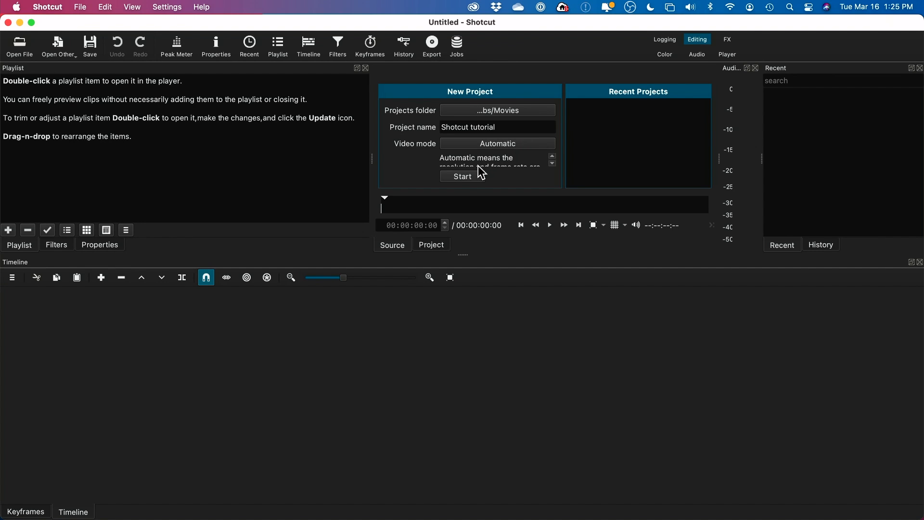
{"action": "left_click", "coordinate": [462, 177]}
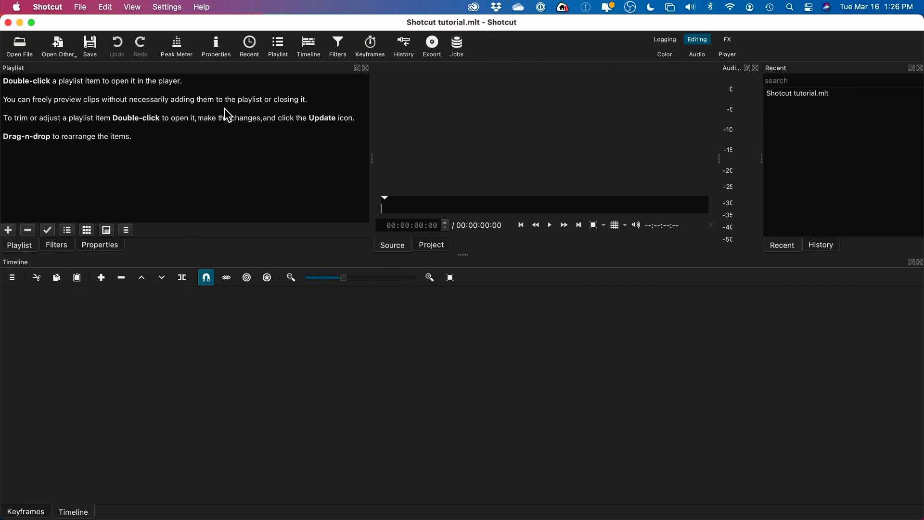
Switch to Finder and preview Clip 5.mp4 from the Footage-Florida folder, skimming to its middle.
{"action": "key", "text": "super+Tab"}
{"action": "left_click", "coordinate": [454, 188]}
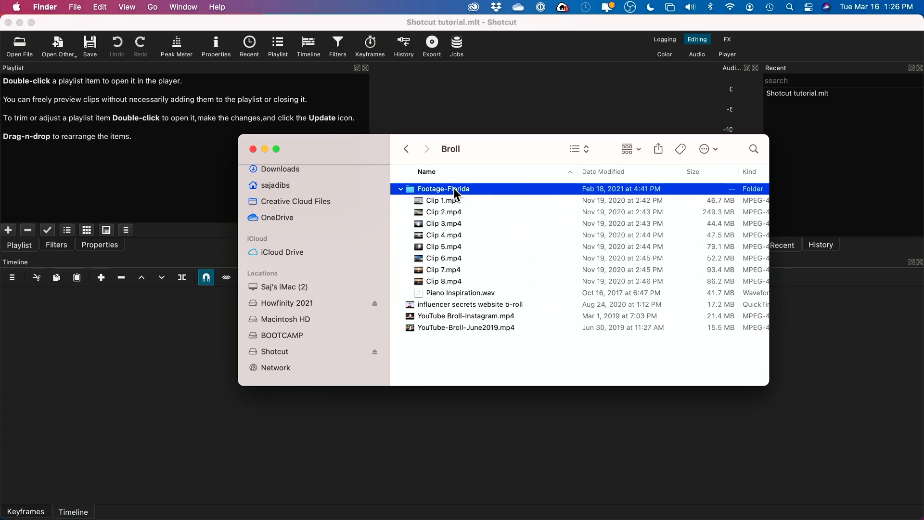
{"action": "left_click", "coordinate": [432, 245]}
{"action": "key", "text": "space"}
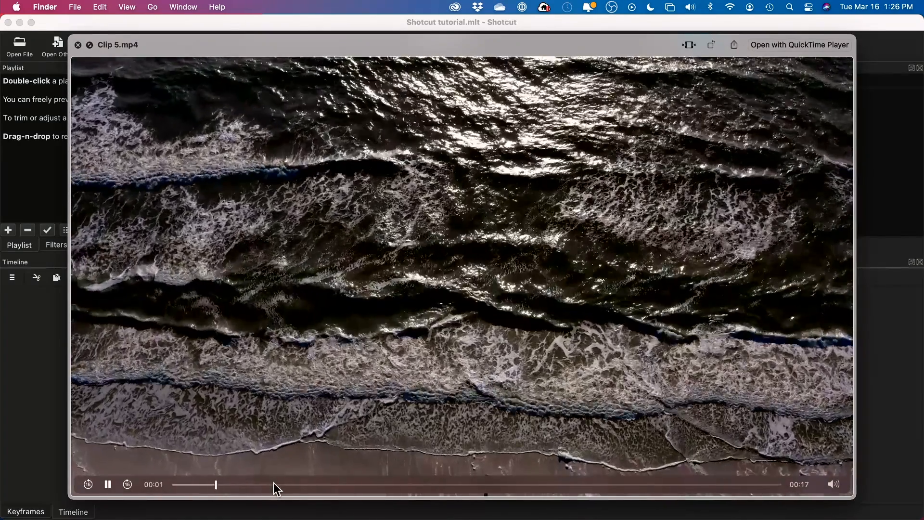
{"action": "left_click_drag", "start_coordinate": [273, 483], "coordinate": [466, 482]}
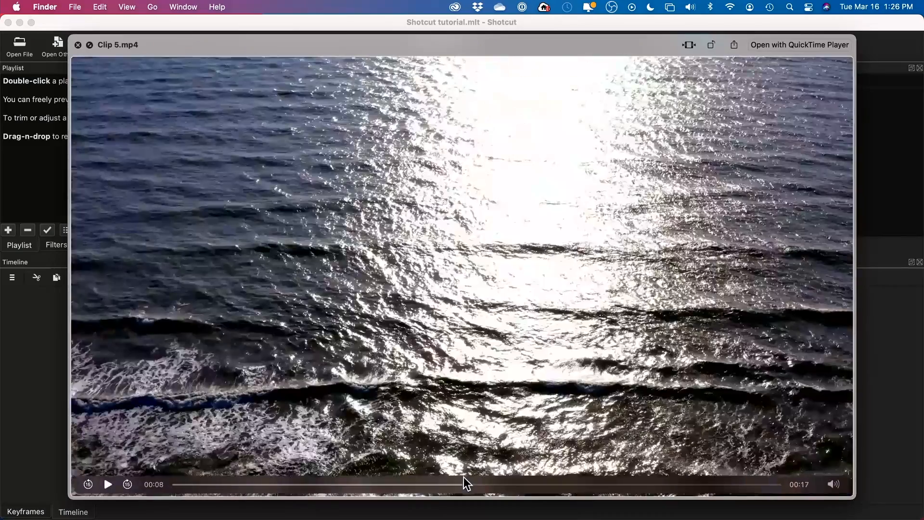
{"action": "key", "text": "space"}
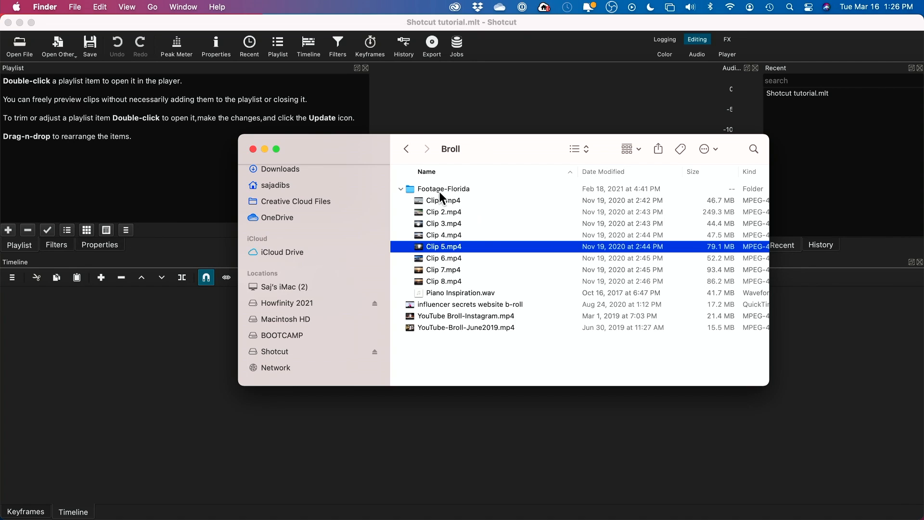
Add the whole Footage-Florida folder to the Shotcut playlist and look through the imported files.
{"action": "left_click", "coordinate": [440, 200]}
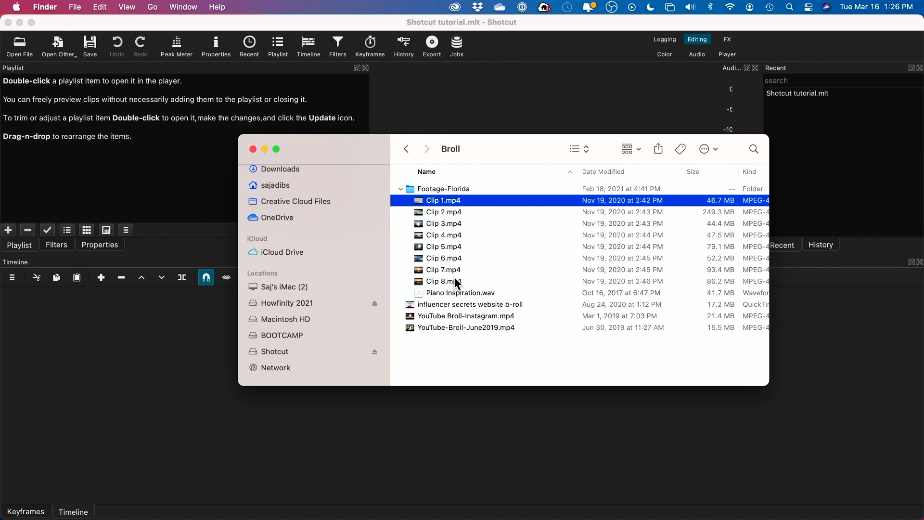
{"action": "left_click", "coordinate": [440, 189]}
{"action": "left_click_drag", "start_coordinate": [447, 189], "coordinate": [131, 159]}
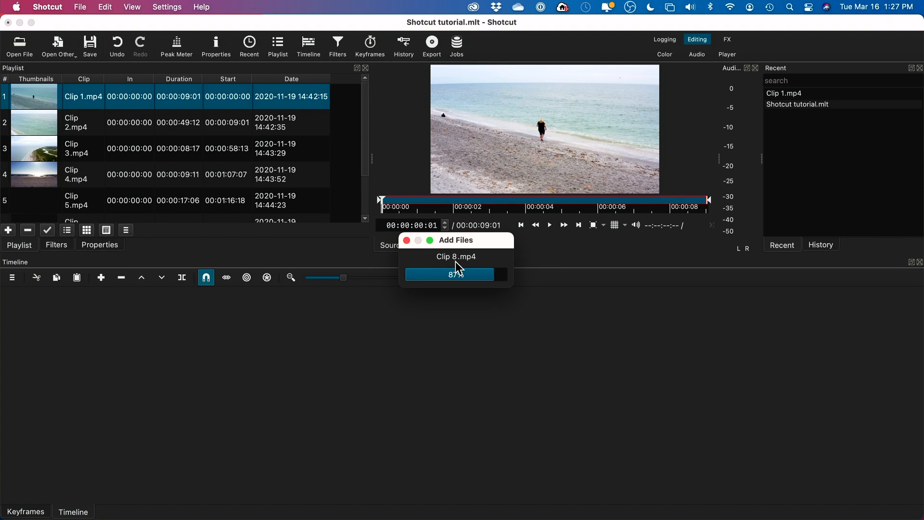
{"action": "scroll", "coordinate": [243, 161], "scroll_direction": "down", "scroll_amount": 3}
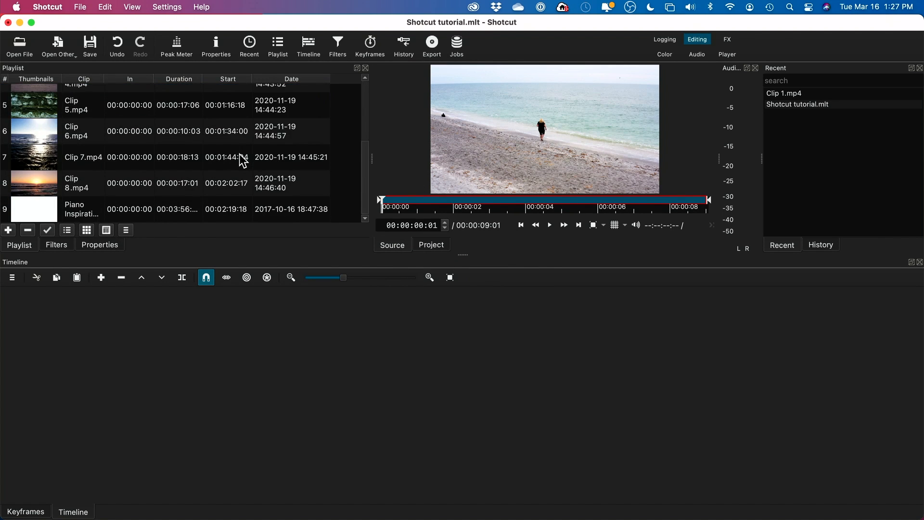
{"action": "scroll", "coordinate": [118, 153], "scroll_direction": "up", "scroll_amount": 3}
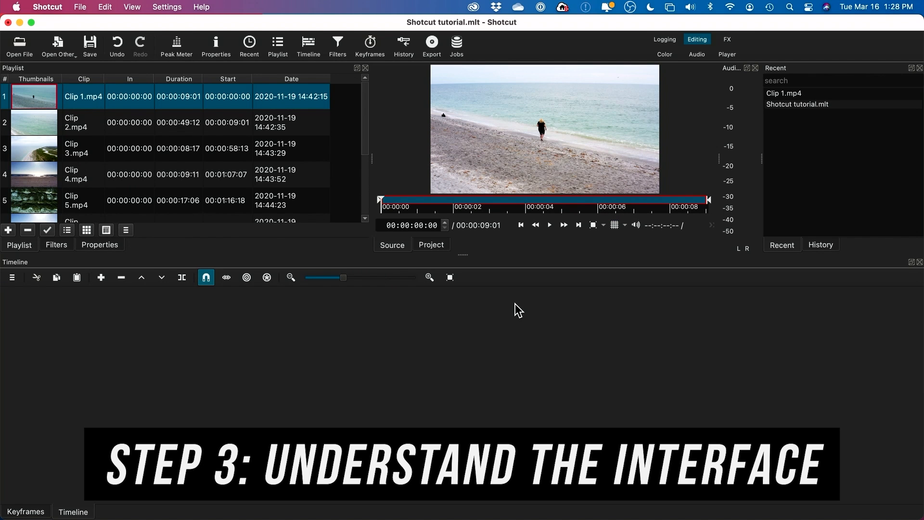
{"action": "left_click", "coordinate": [453, 7]}
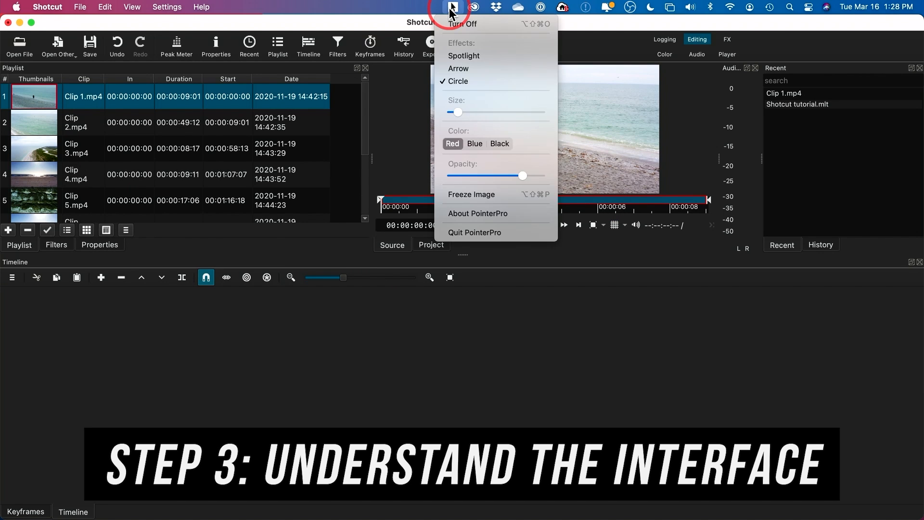
{"action": "left_click", "coordinate": [450, 8]}
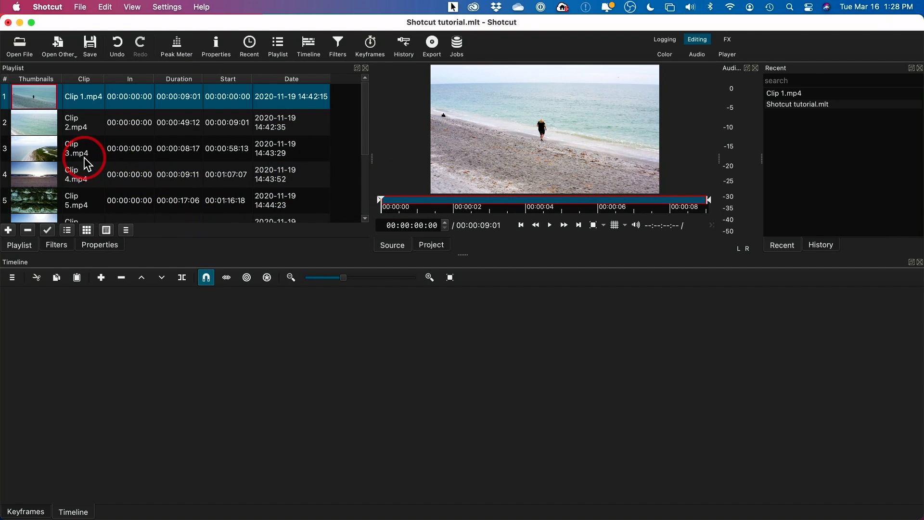
Look through the playlist's clips and audio, and play Clip 1.mp4 in the preview to about 5 seconds.
{"action": "scroll", "coordinate": [88, 159], "scroll_direction": "down", "scroll_amount": 4}
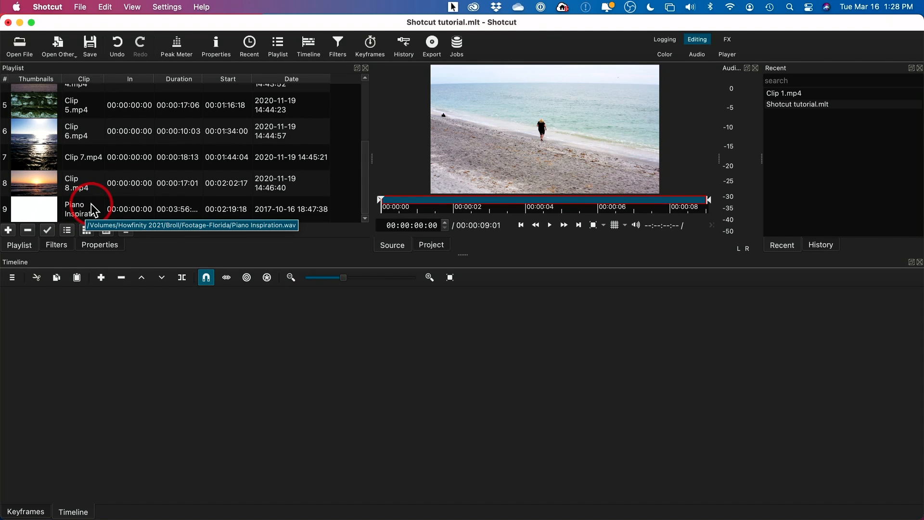
{"action": "scroll", "coordinate": [91, 200], "scroll_direction": "up", "scroll_amount": 4}
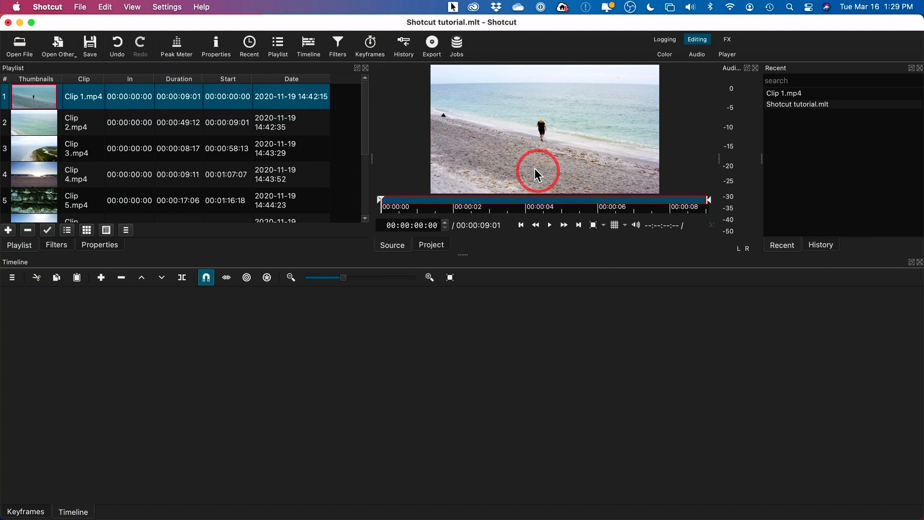
{"action": "key", "text": "space"}
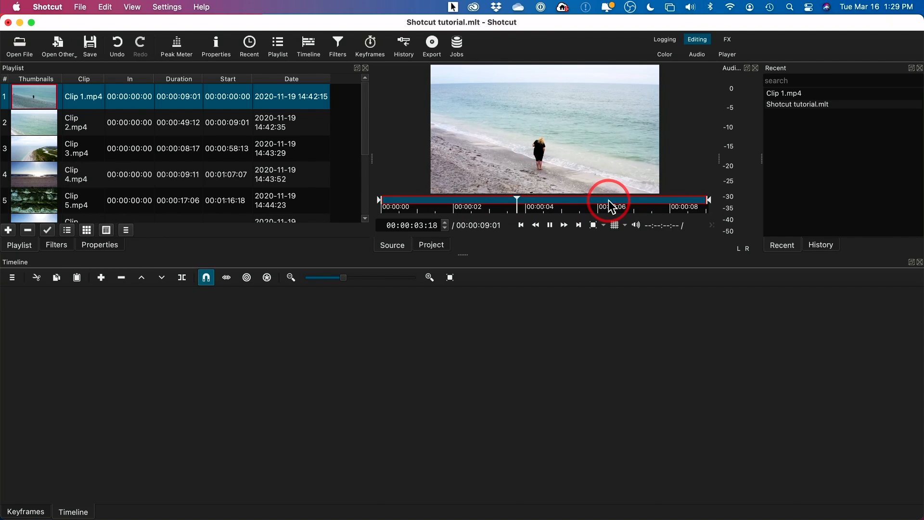
{"action": "left_click", "coordinate": [550, 225]}
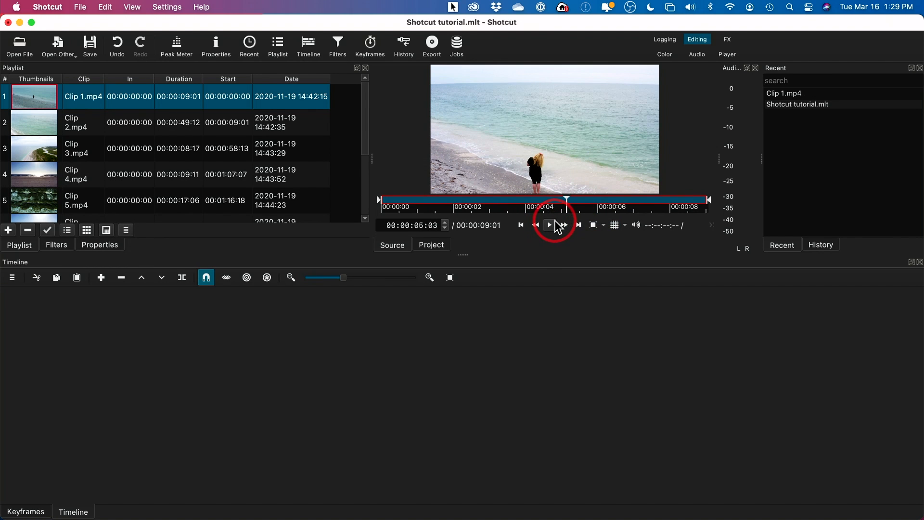
Load Clip 8.mp4 from the playlist in the preview and play it to about 6 seconds.
{"action": "scroll", "coordinate": [31, 206], "scroll_direction": "down", "scroll_amount": 4}
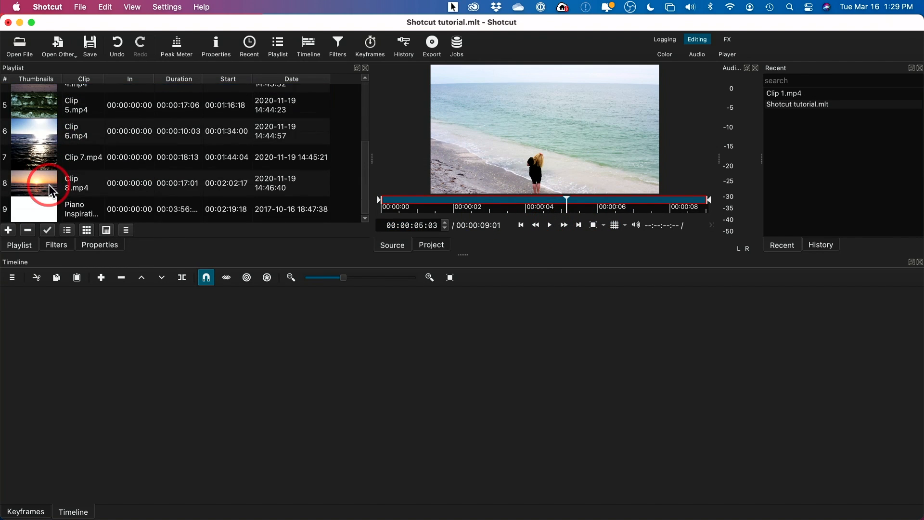
{"action": "left_click", "coordinate": [34, 181]}
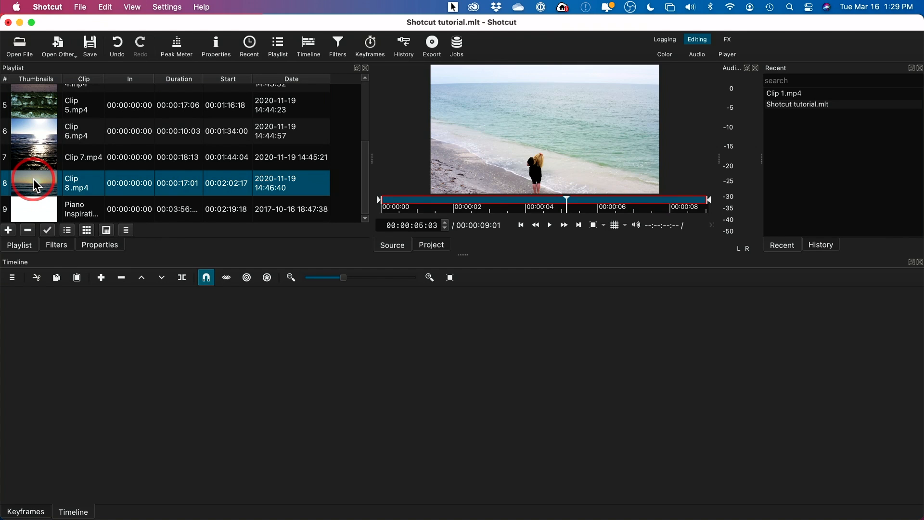
{"action": "double_click", "coordinate": [34, 181]}
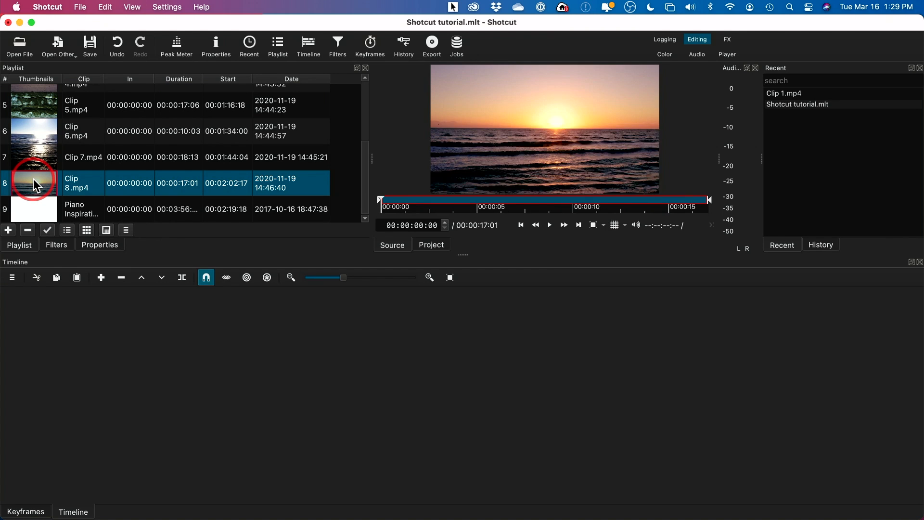
{"action": "left_click", "coordinate": [550, 228]}
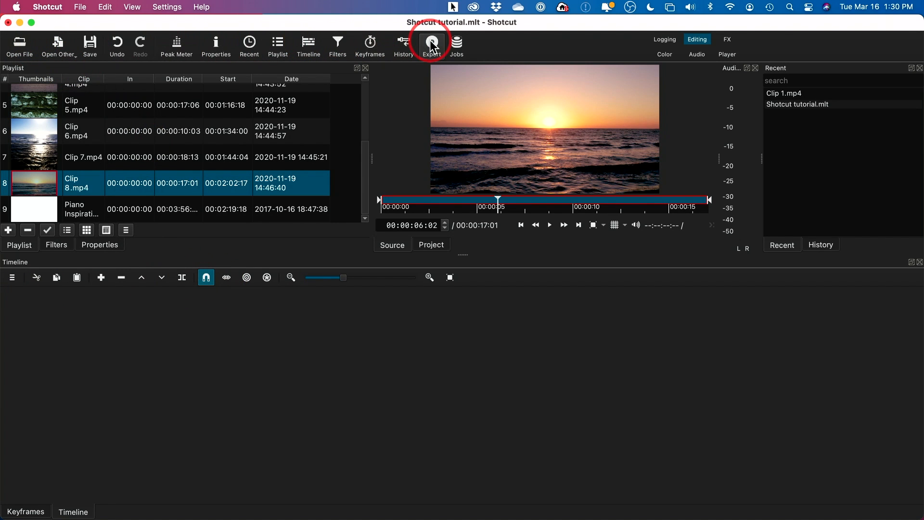
Toggle the audio peak meter off and back on twice, leaving it shown.
{"action": "left_click", "coordinate": [178, 52]}
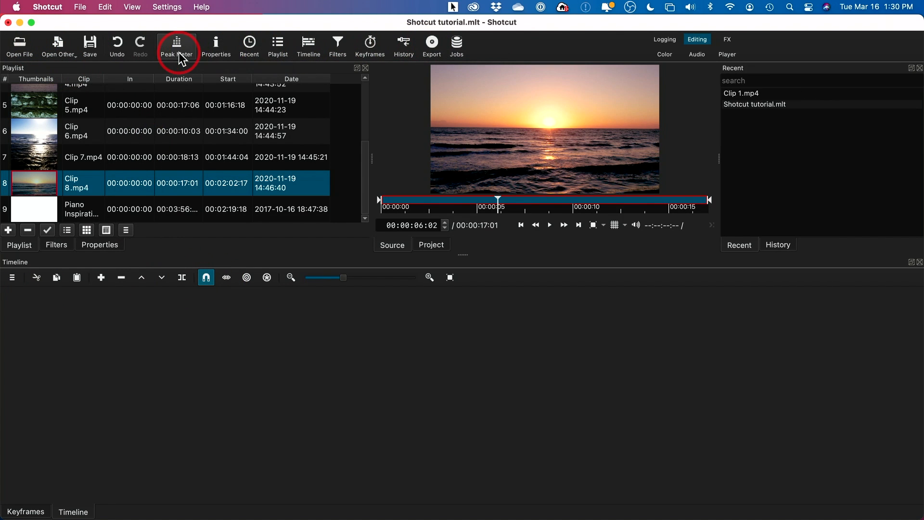
{"action": "left_click", "coordinate": [178, 52]}
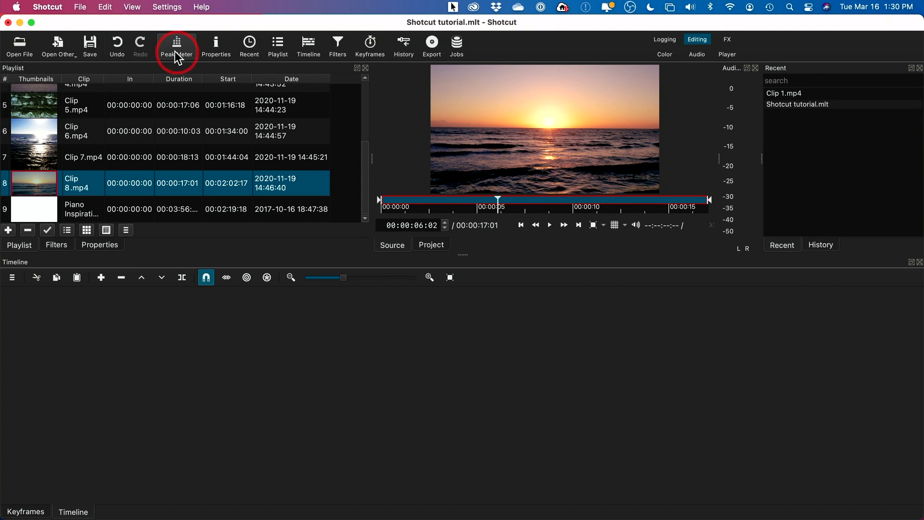
{"action": "left_click", "coordinate": [177, 48]}
{"action": "left_click", "coordinate": [177, 48]}
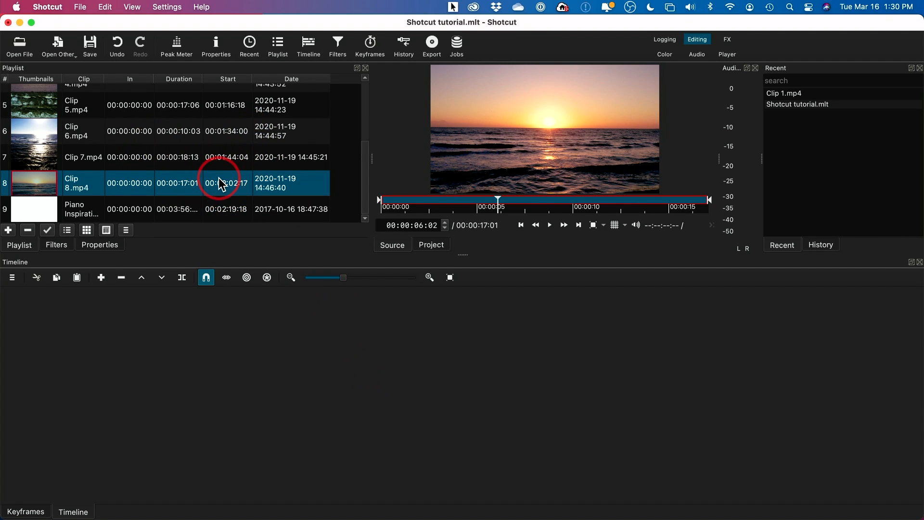
Load Clip 1.mp4 from the playlist in the source preview and set its in point at 00:00:02:02.
{"action": "scroll", "coordinate": [67, 155], "scroll_direction": "up", "scroll_amount": 4}
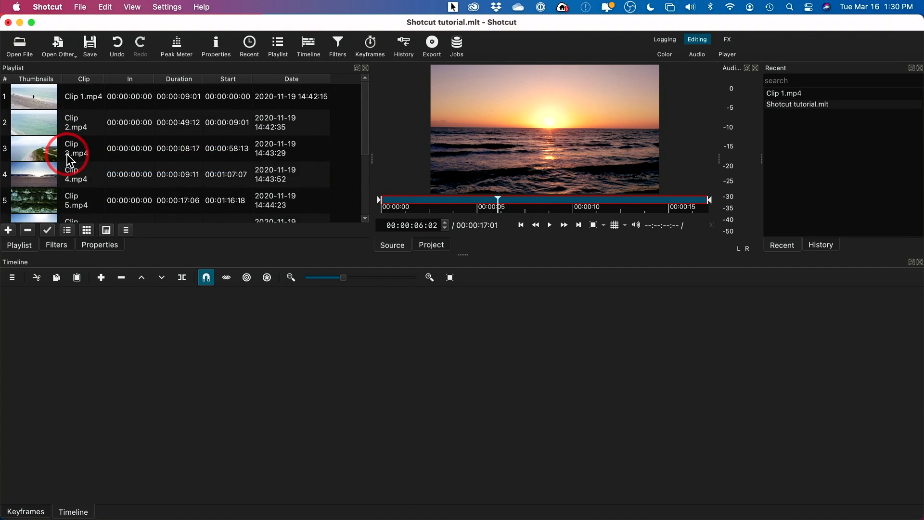
{"action": "left_click", "coordinate": [32, 99]}
{"action": "double_click", "coordinate": [41, 95]}
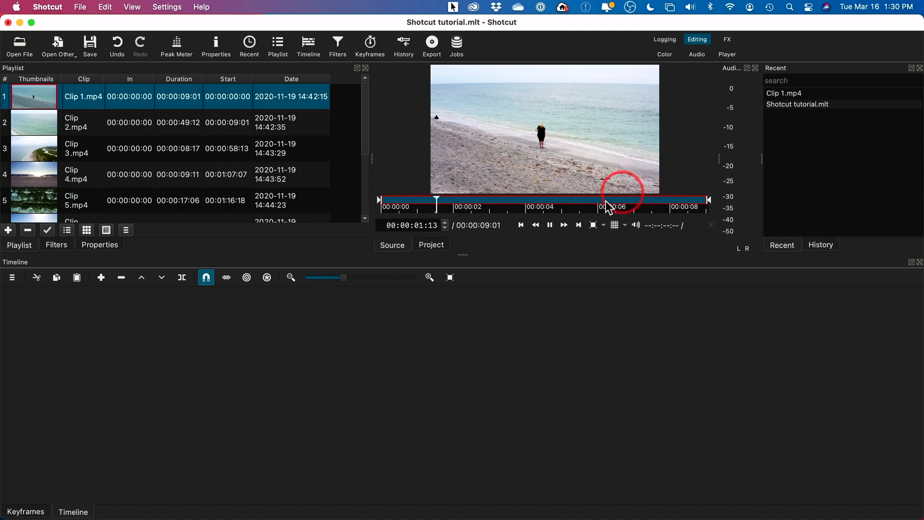
{"action": "left_click", "coordinate": [549, 226]}
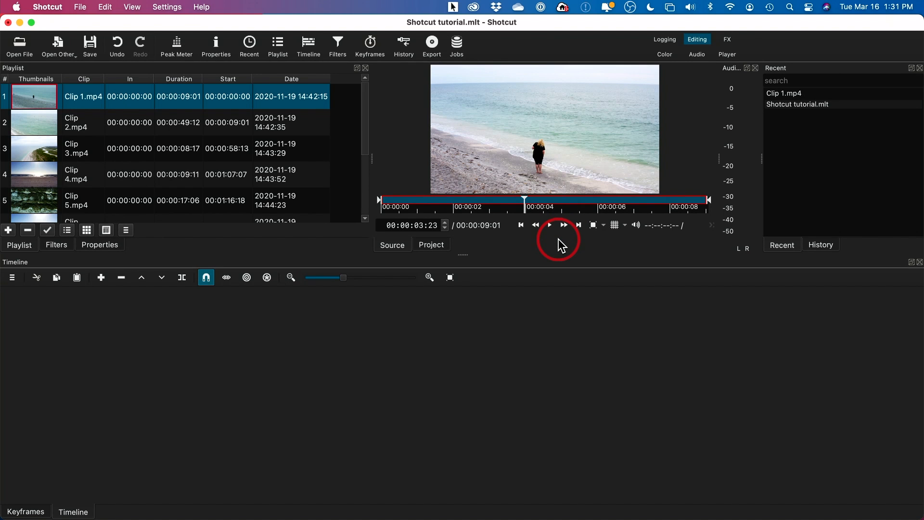
{"action": "left_click_drag", "start_coordinate": [525, 204], "coordinate": [458, 207]}
{"action": "key", "text": "i"}
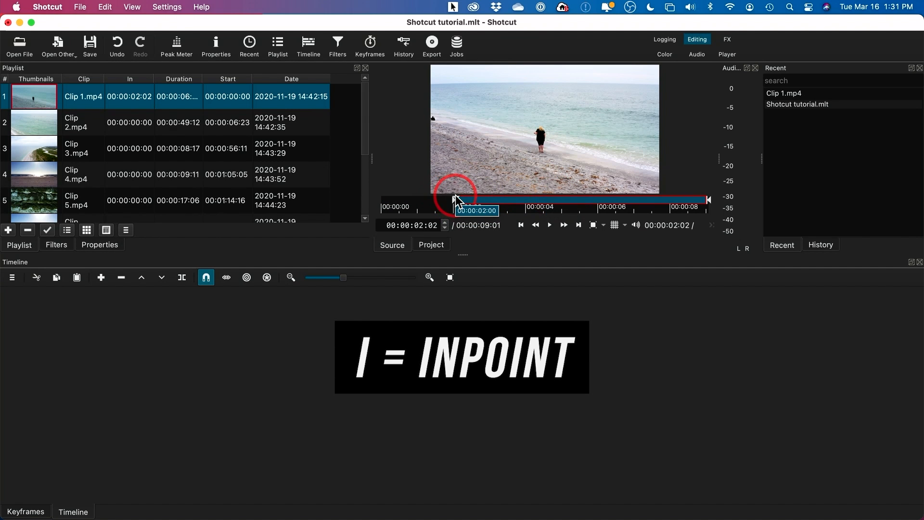
{"action": "mouse_move", "coordinate": [455, 195]}
{"action": "left_mouse_down"}
{"action": "mouse_move", "coordinate": [553, 198]}
{"action": "mouse_move", "coordinate": [458, 203]}
{"action": "left_mouse_up"}
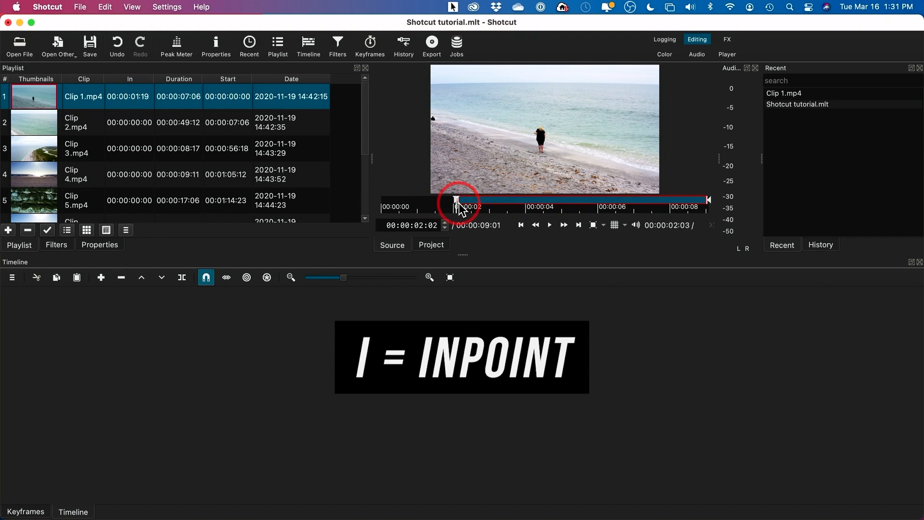
Set Clip 1's out point at 00:00:07:23 and place the trimmed clip at the start of the timeline on a new video track.
{"action": "left_click", "coordinate": [549, 225]}
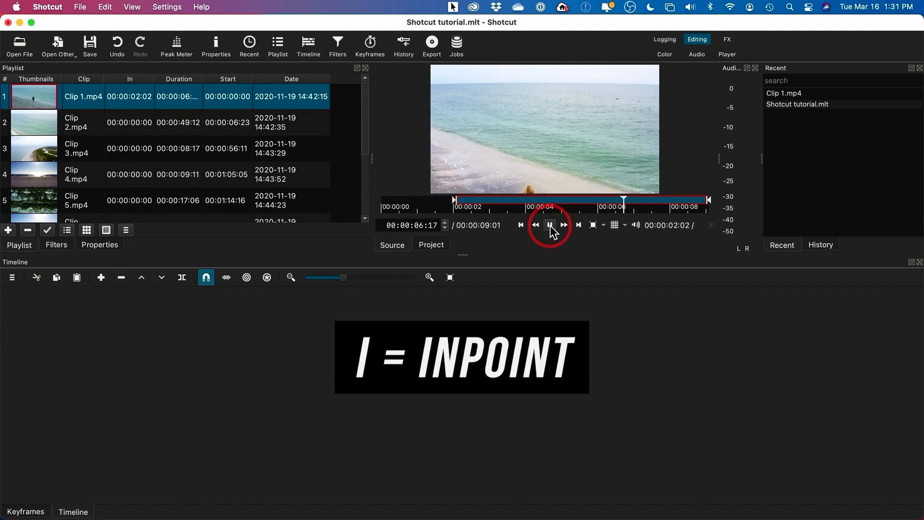
{"action": "left_click", "coordinate": [550, 226]}
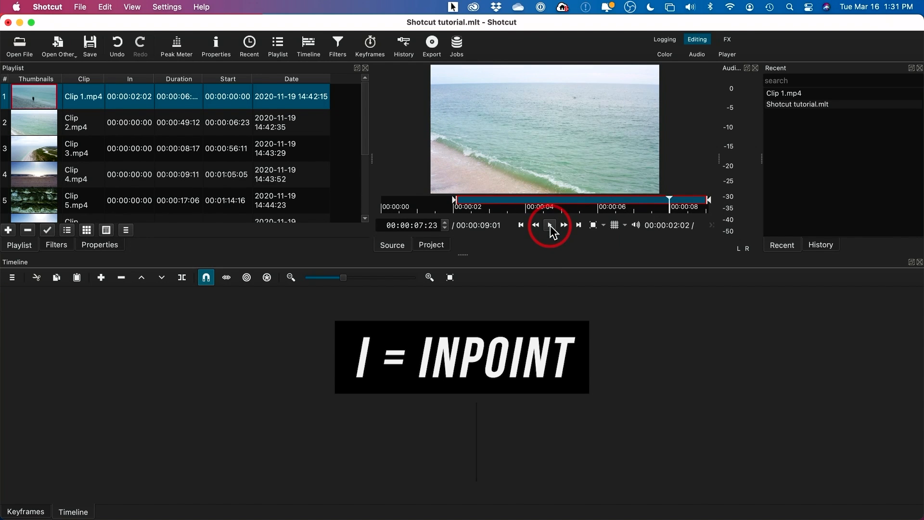
{"action": "key", "text": "o"}
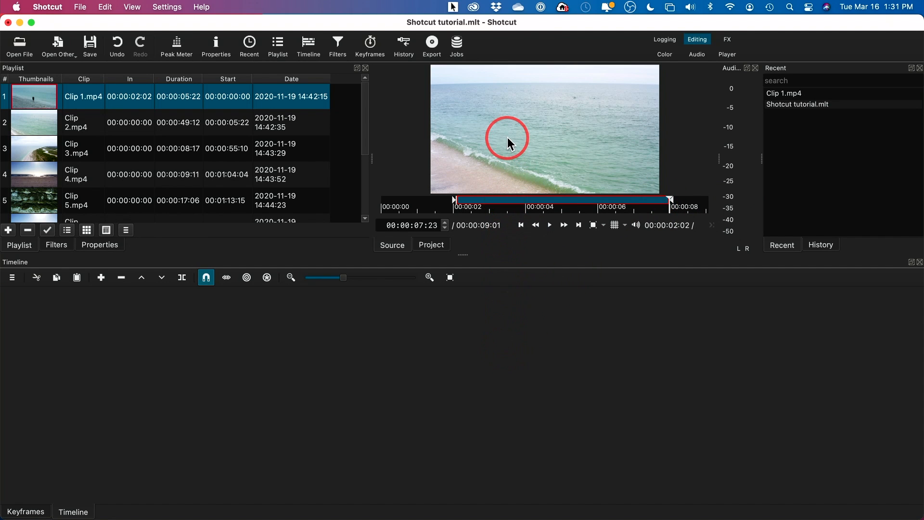
{"action": "left_click_drag", "start_coordinate": [506, 140], "coordinate": [209, 385]}
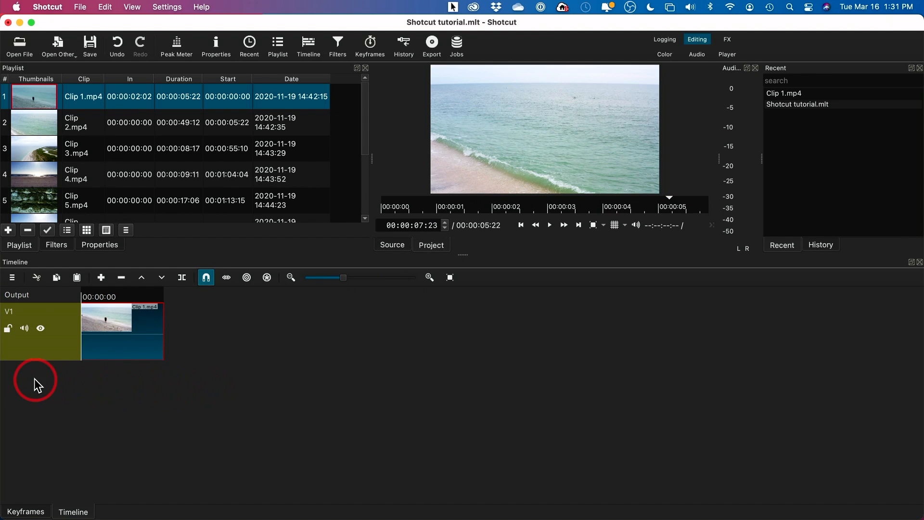
{"action": "left_click", "coordinate": [7, 312]}
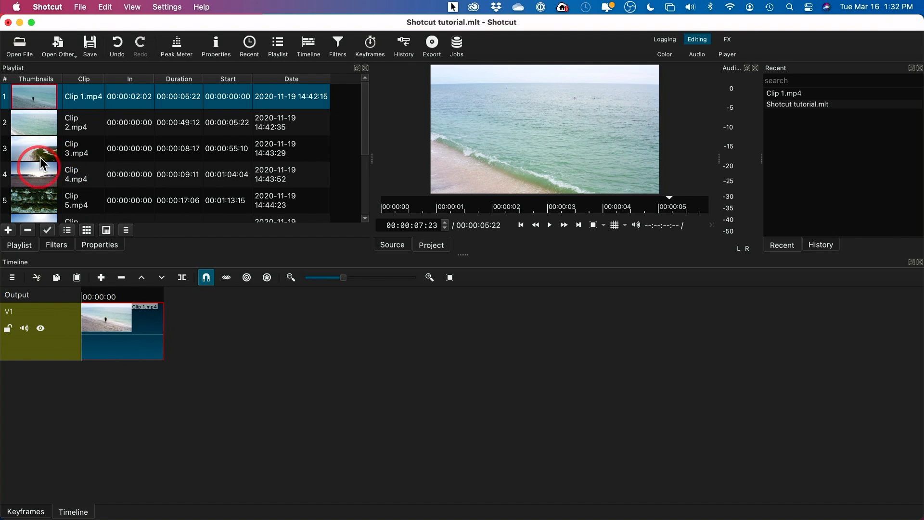
Load Clip 6.mp4 from the playlist in the source preview and play it to about 2 seconds.
{"action": "scroll", "coordinate": [51, 166], "scroll_direction": "down", "scroll_amount": 2}
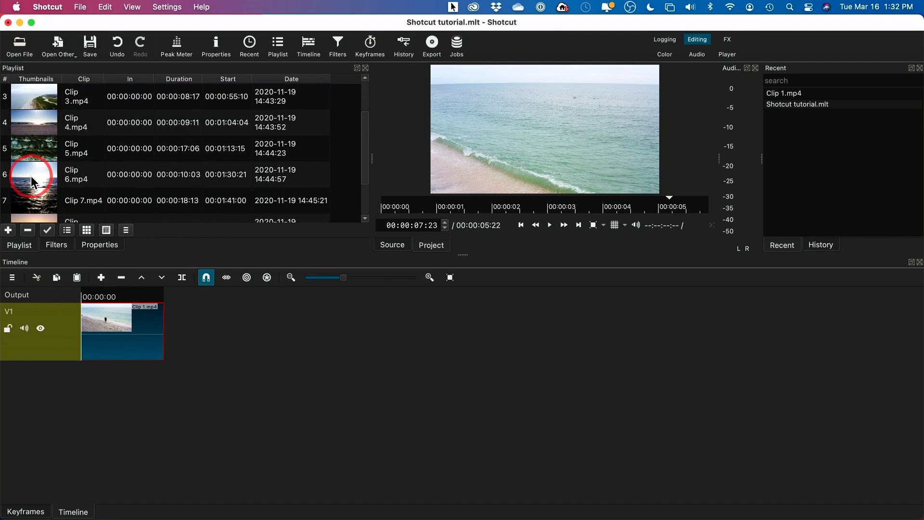
{"action": "left_click", "coordinate": [32, 177]}
{"action": "double_click", "coordinate": [31, 175]}
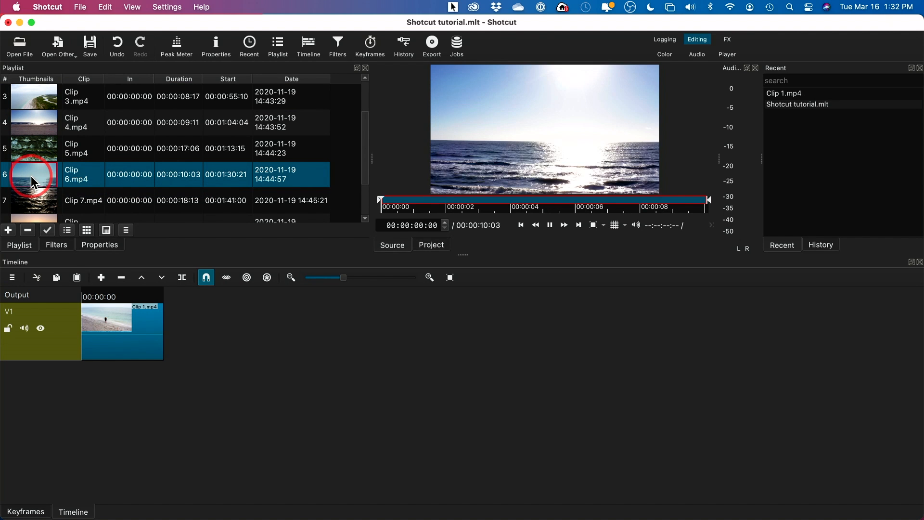
{"action": "left_click", "coordinate": [549, 226]}
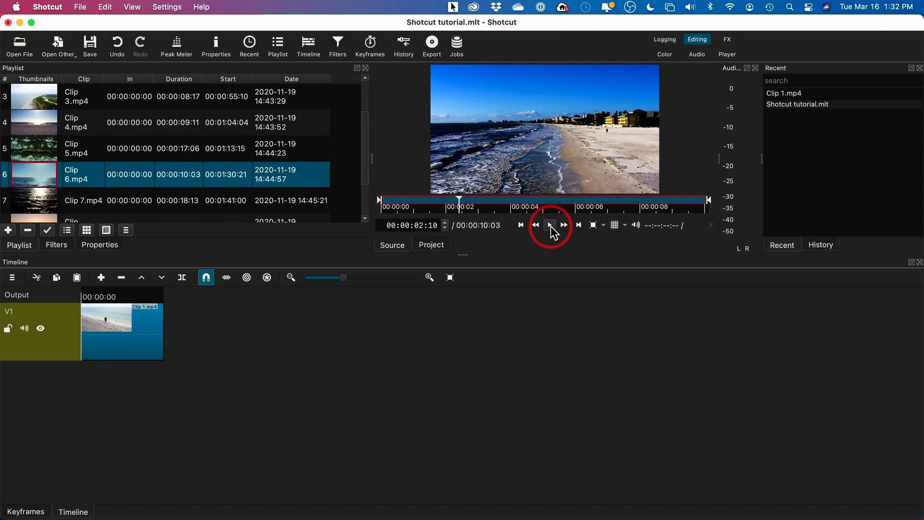
Trim Clip 6 to run from 00:00:02:10 to 00:00:08:00 and place it directly after Clip 1 on track V1.
{"action": "key", "text": "i"}
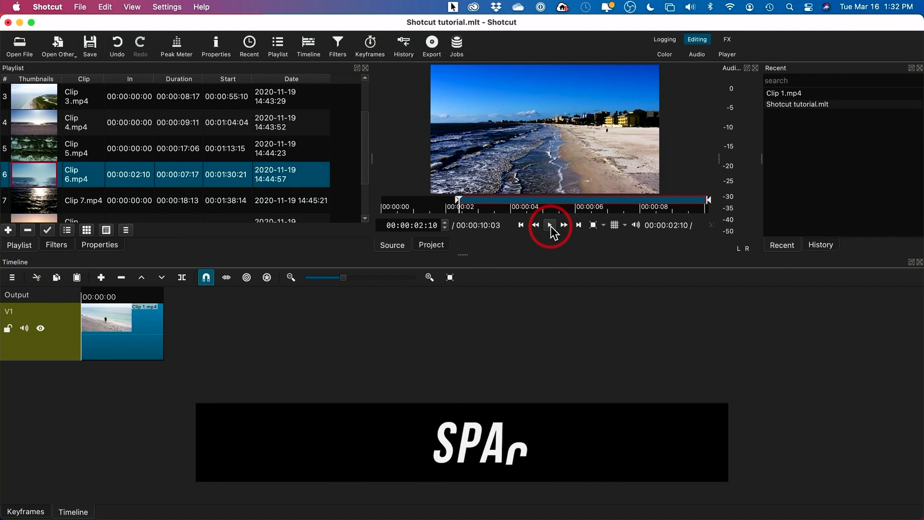
{"action": "key", "text": "space"}
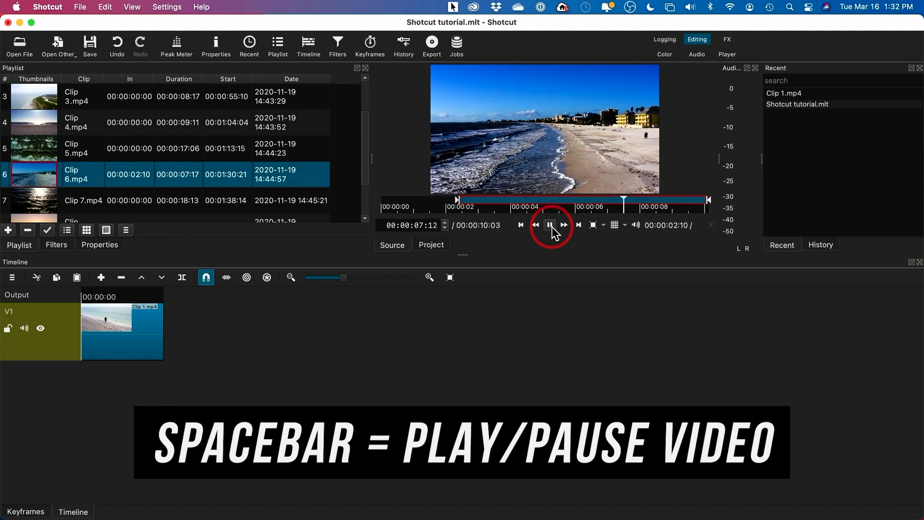
{"action": "left_click", "coordinate": [552, 227]}
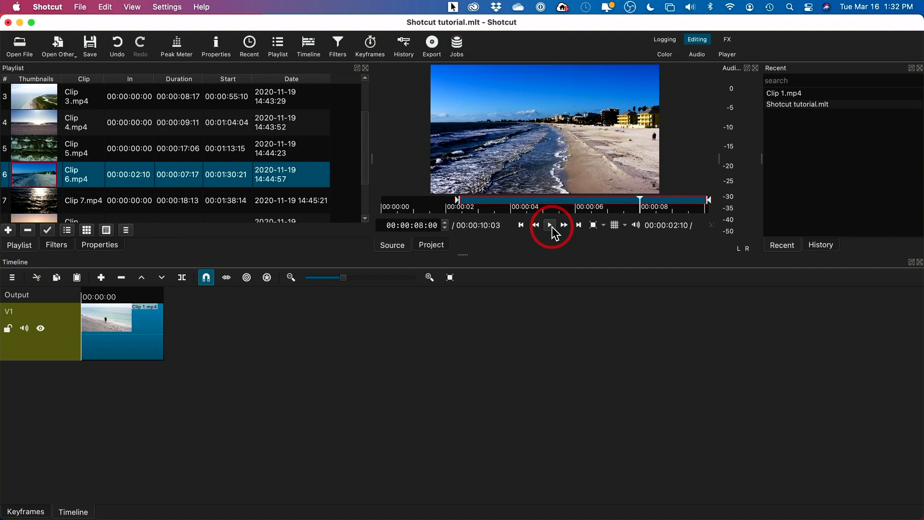
{"action": "key", "text": "o"}
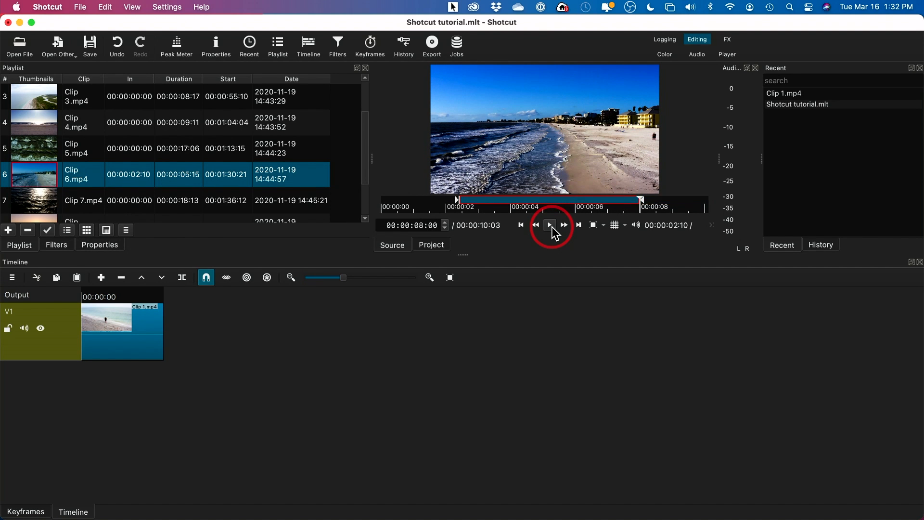
{"action": "left_click_drag", "start_coordinate": [504, 117], "coordinate": [170, 352]}
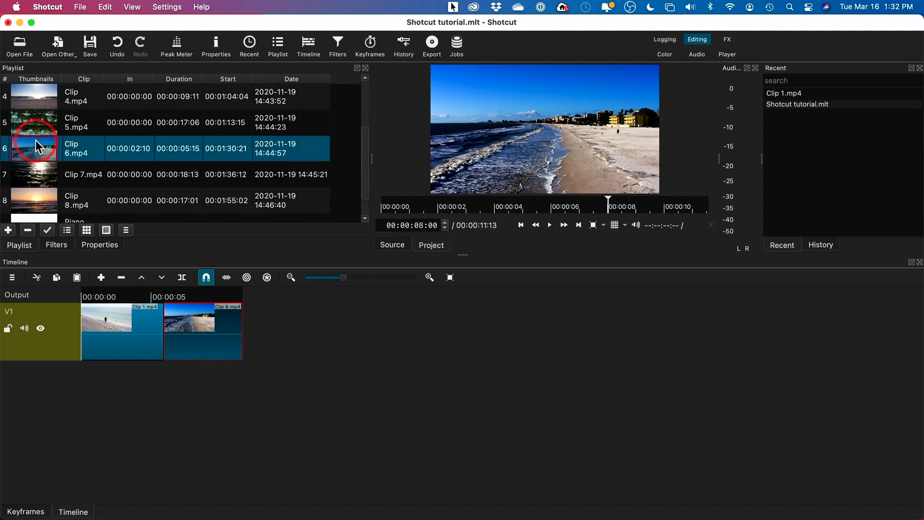
Trim Clip 8 from 00:00:01:09 to about 9.5 seconds and place it directly after Clip 6 on track V1.
{"action": "scroll", "coordinate": [35, 140], "scroll_direction": "down", "scroll_amount": 3}
{"action": "double_click", "coordinate": [33, 181]}
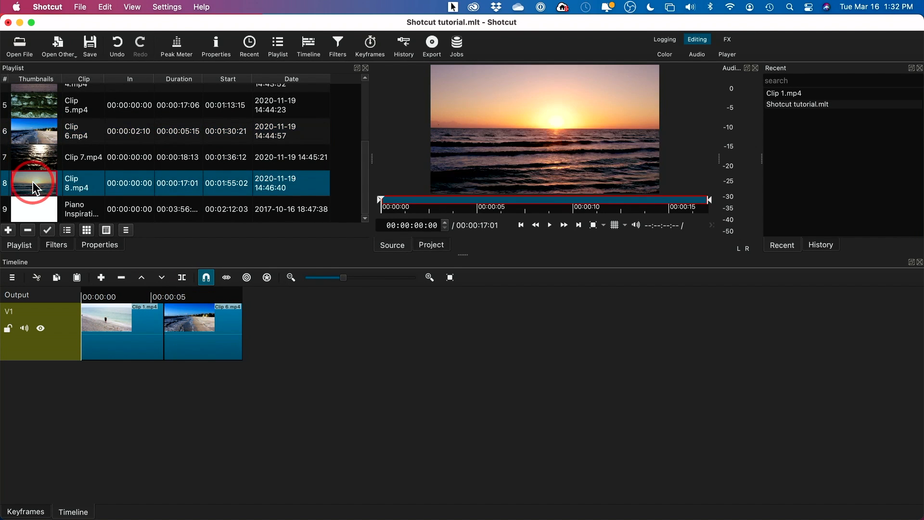
{"action": "key", "text": "i"}
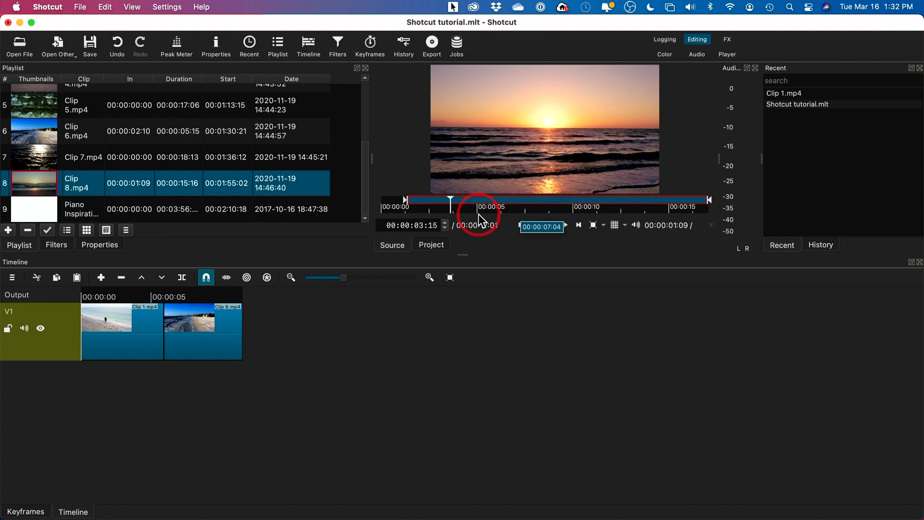
{"action": "left_click_drag", "start_coordinate": [480, 209], "coordinate": [566, 209]}
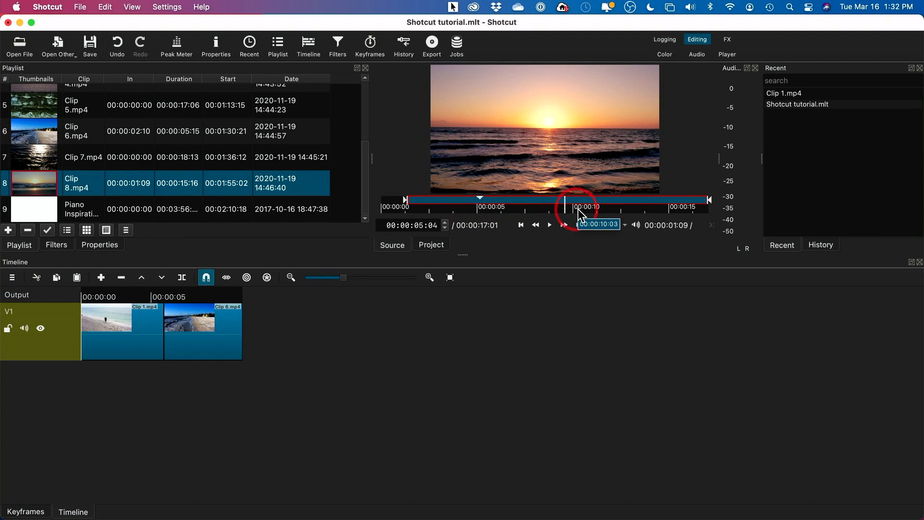
{"action": "key", "text": "o"}
{"action": "left_click_drag", "start_coordinate": [562, 134], "coordinate": [304, 341]}
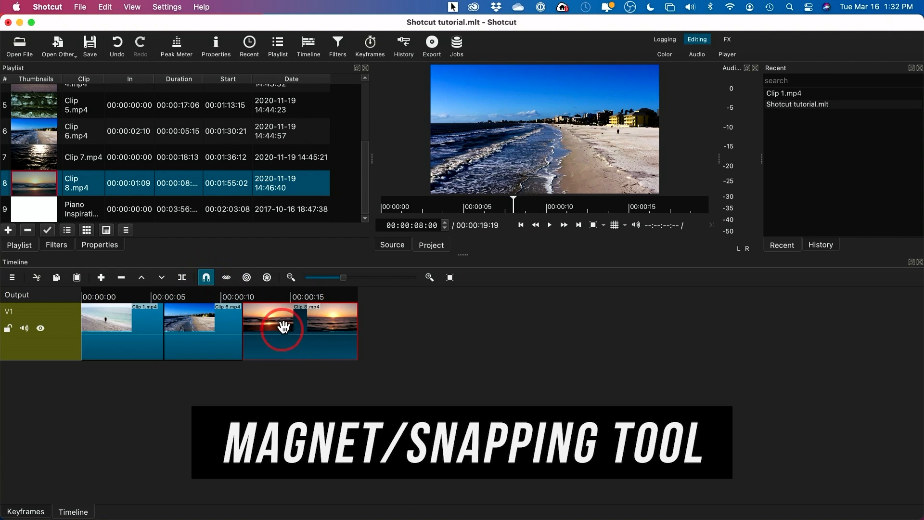
Shift Clip 8 slightly away from Clip 6 with timeline snapping turned off, and undo the move.
{"action": "left_click_drag", "start_coordinate": [271, 324], "coordinate": [307, 328]}
{"action": "mouse_move", "coordinate": [276, 328]}
{"action": "left_mouse_down"}
{"action": "mouse_move", "coordinate": [320, 330]}
{"action": "mouse_move", "coordinate": [278, 325]}
{"action": "mouse_move", "coordinate": [309, 330]}
{"action": "mouse_move", "coordinate": [281, 332]}
{"action": "mouse_move", "coordinate": [289, 315]}
{"action": "mouse_move", "coordinate": [272, 320]}
{"action": "left_mouse_up"}
{"action": "left_click", "coordinate": [204, 280]}
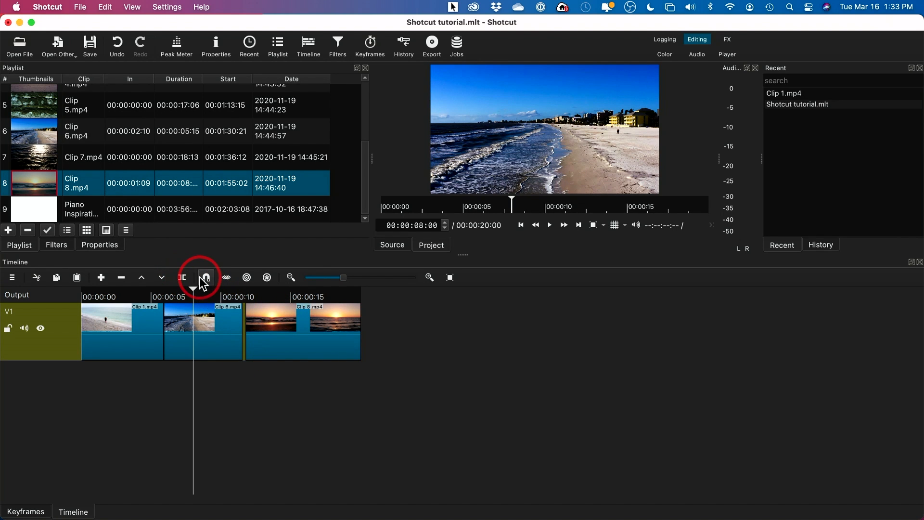
{"action": "left_click", "coordinate": [116, 50]}
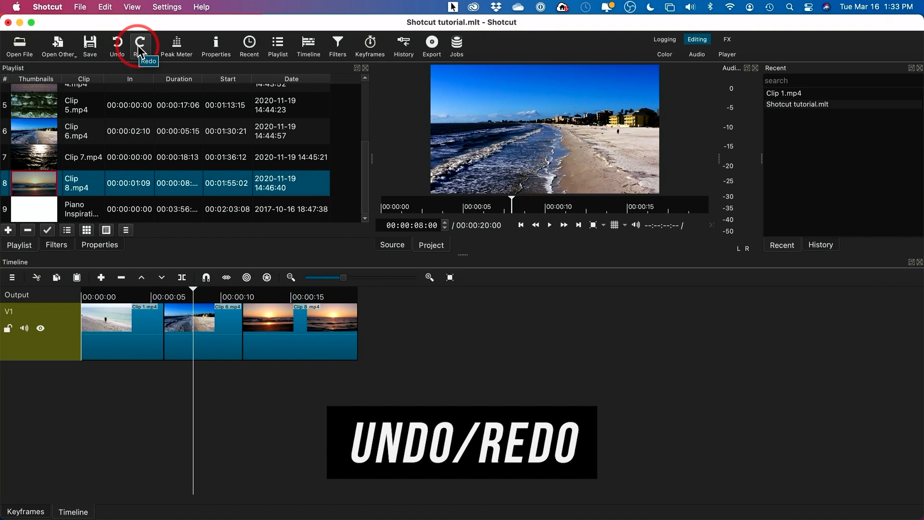
{"action": "left_click", "coordinate": [123, 45]}
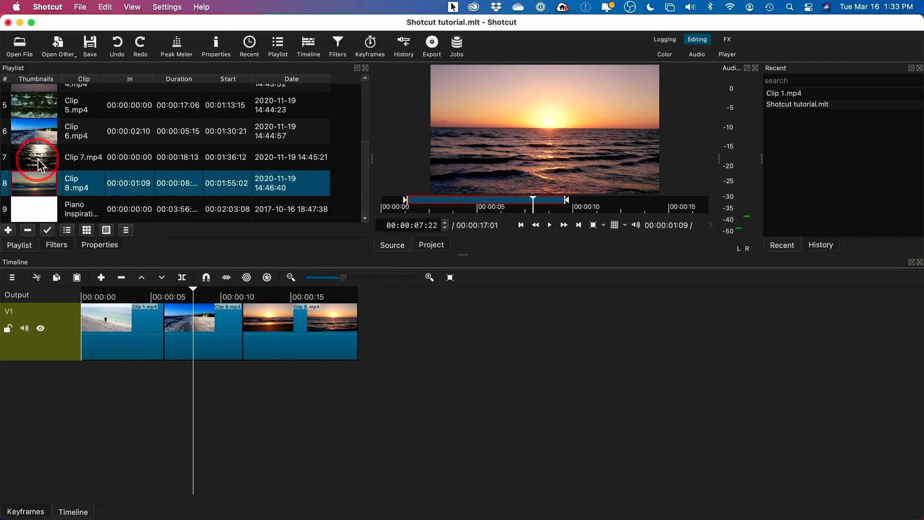
Play the timeline from the start through Clip 6, and review the cut between Clip 6 and Clip 8.
{"action": "scroll", "coordinate": [106, 175], "scroll_direction": "up", "scroll_amount": 4}
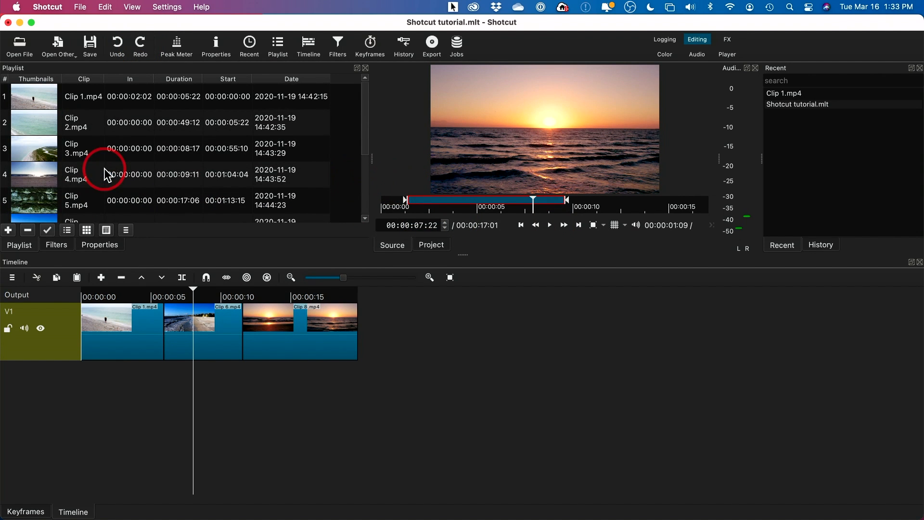
{"action": "left_click_drag", "start_coordinate": [195, 293], "coordinate": [144, 288]}
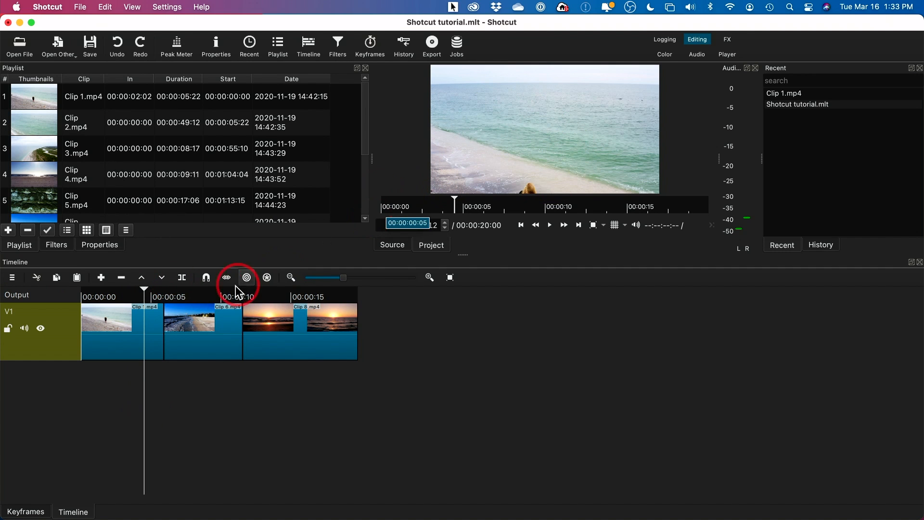
{"action": "left_click_drag", "start_coordinate": [143, 290], "coordinate": [79, 316]}
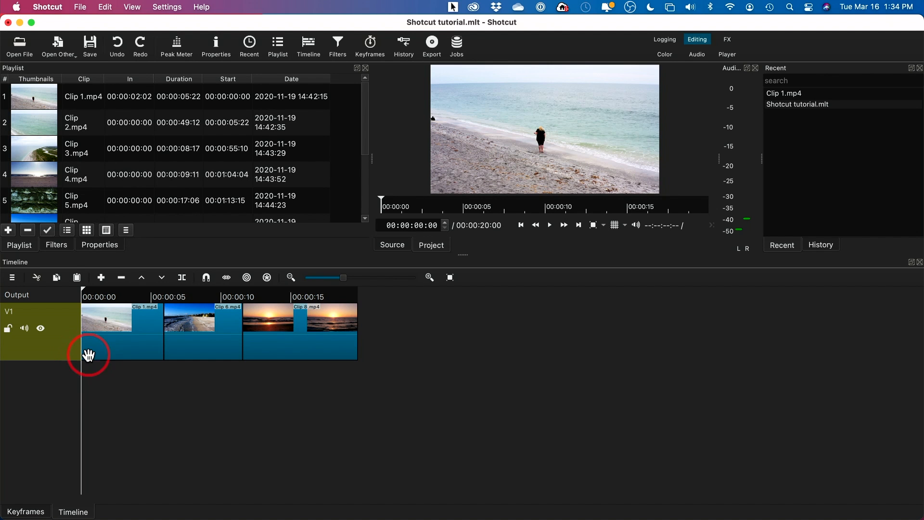
{"action": "key", "text": "space"}
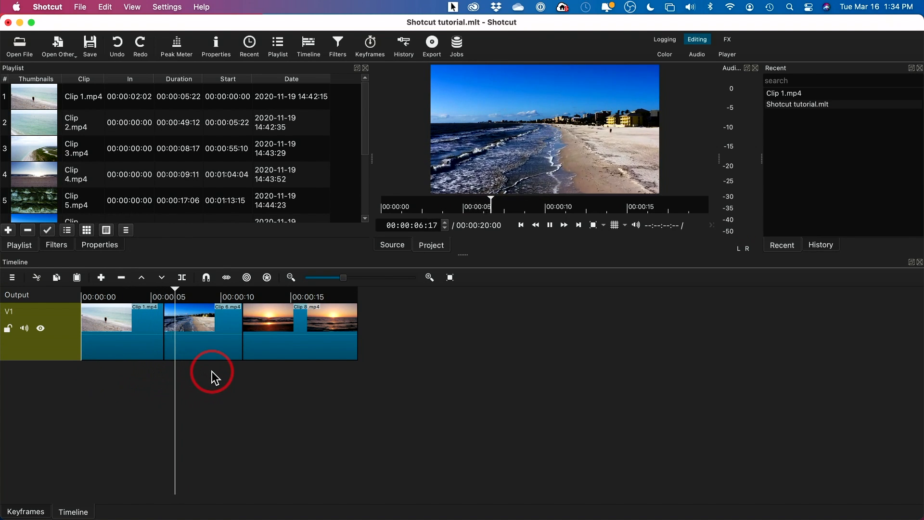
{"action": "left_click_drag", "start_coordinate": [218, 289], "coordinate": [235, 294]}
{"action": "key", "text": "space"}
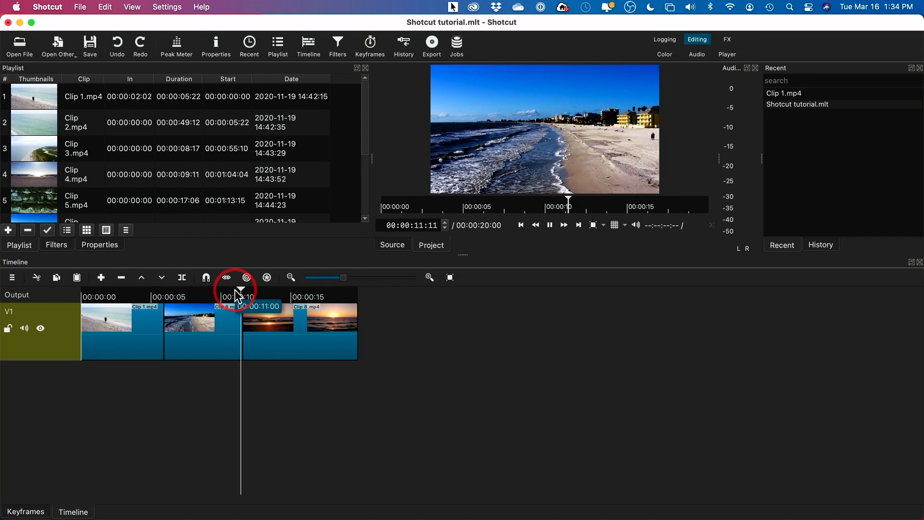
{"action": "key", "text": "space"}
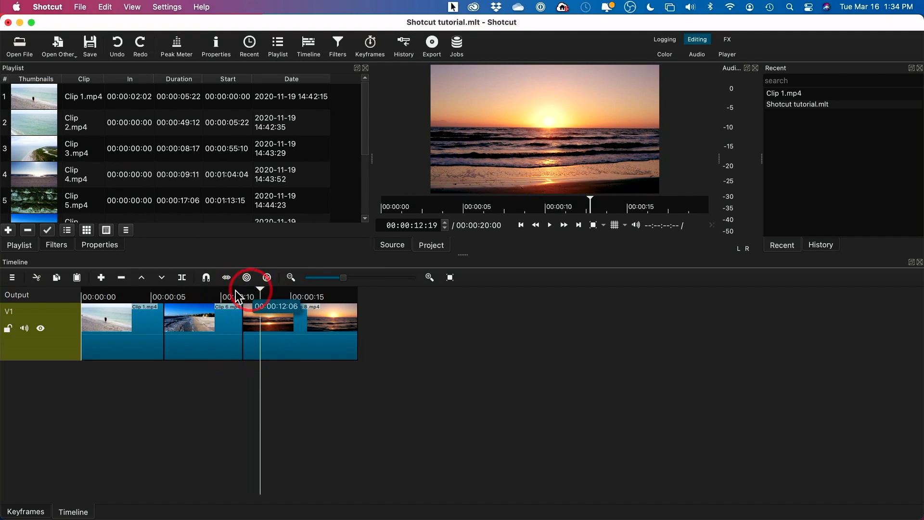
Trim the start of Clip 8 on the timeline to about 00:00:12:23.
{"action": "left_click_drag", "start_coordinate": [165, 293], "coordinate": [51, 299]}
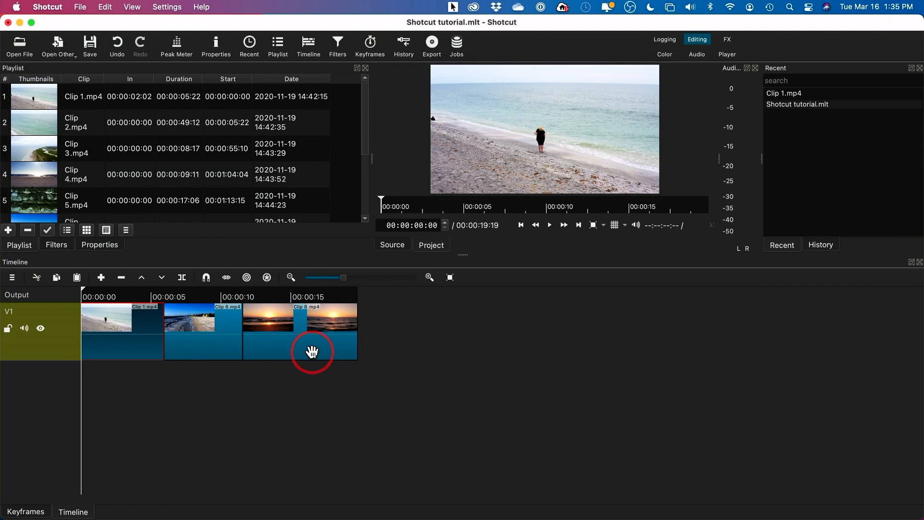
{"action": "left_click_drag", "start_coordinate": [238, 294], "coordinate": [273, 294]}
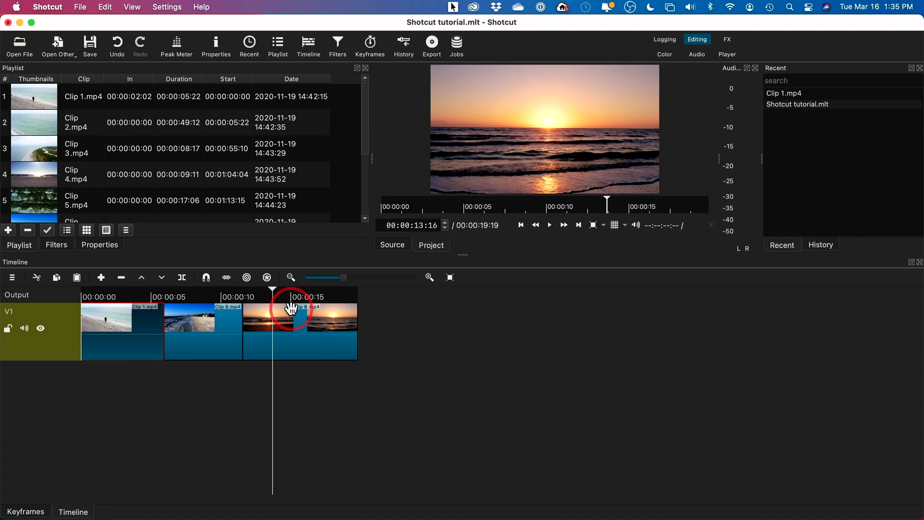
{"action": "mouse_move", "coordinate": [269, 290]}
{"action": "left_mouse_down"}
{"action": "mouse_move", "coordinate": [337, 290]}
{"action": "mouse_move", "coordinate": [262, 291]}
{"action": "left_mouse_up"}
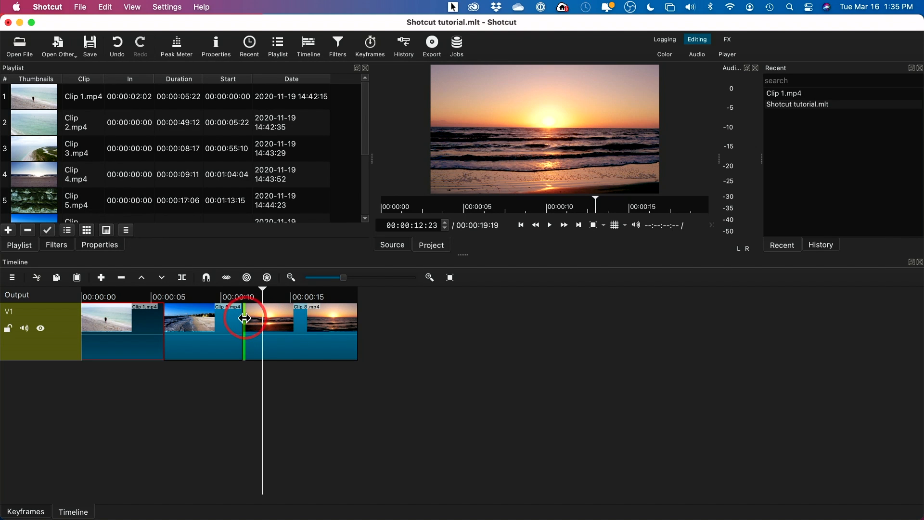
{"action": "left_click_drag", "start_coordinate": [243, 317], "coordinate": [268, 318]}
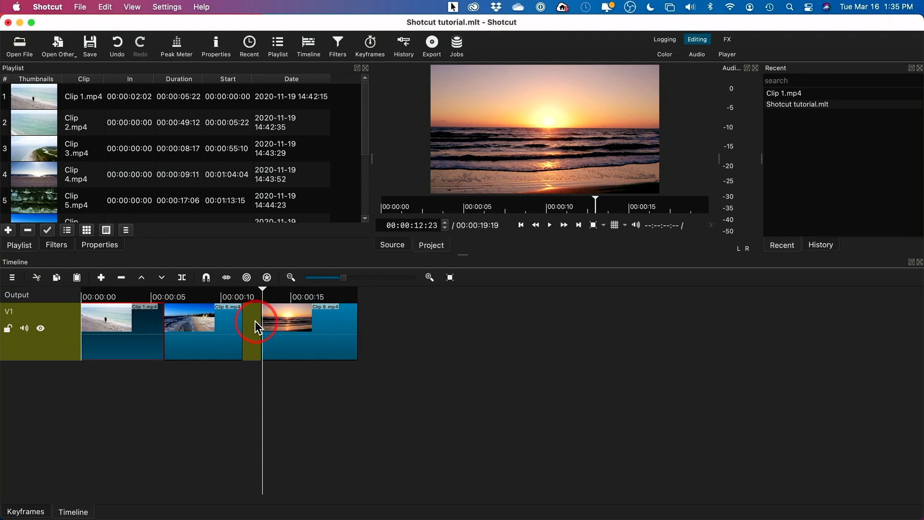
Move the trimmed Clip 8 against Clip 6 to close the gap, and turn timeline snapping on.
{"action": "mouse_move", "coordinate": [261, 288]}
{"action": "left_mouse_down"}
{"action": "mouse_move", "coordinate": [227, 291]}
{"action": "mouse_move", "coordinate": [260, 290]}
{"action": "left_mouse_up"}
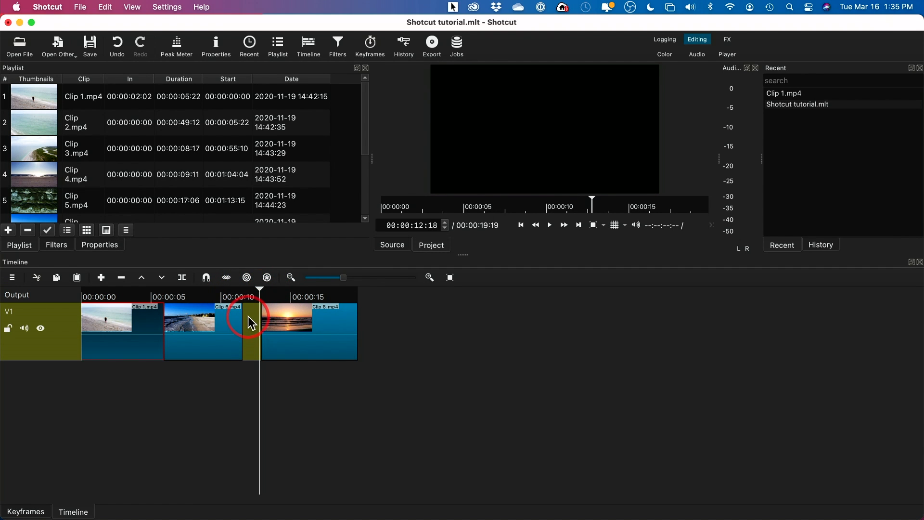
{"action": "left_click_drag", "start_coordinate": [299, 317], "coordinate": [279, 298]}
{"action": "left_click", "coordinate": [208, 279]}
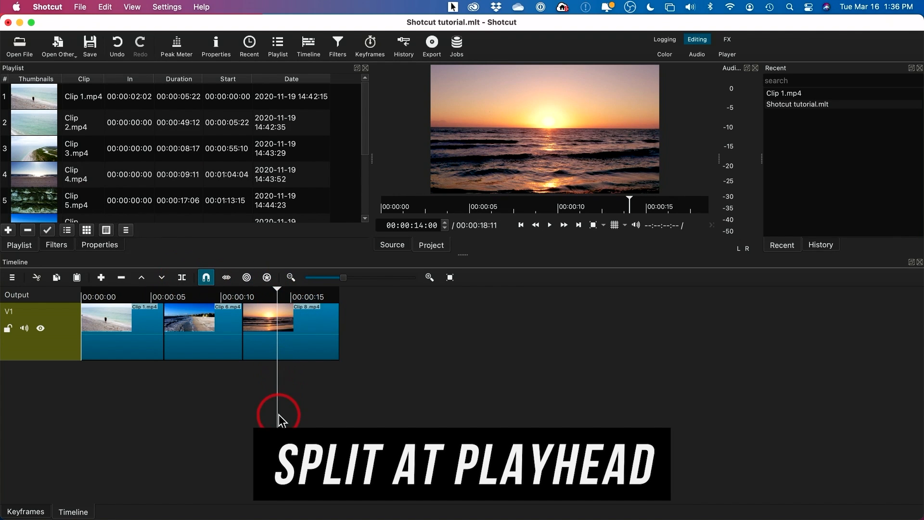
Split Clip 8 on the timeline at 00:00:14:03.
{"action": "left_click", "coordinate": [279, 293]}
{"action": "left_click", "coordinate": [181, 277]}
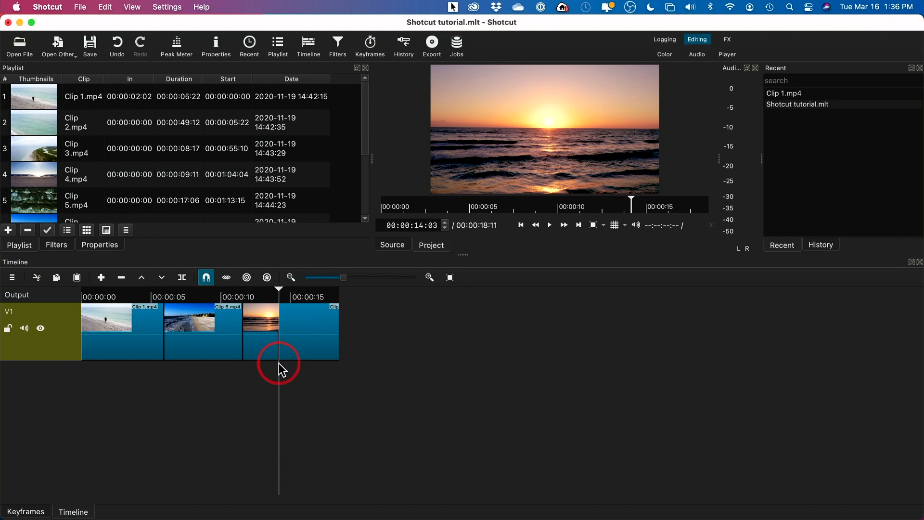
{"action": "left_click", "coordinate": [298, 320]}
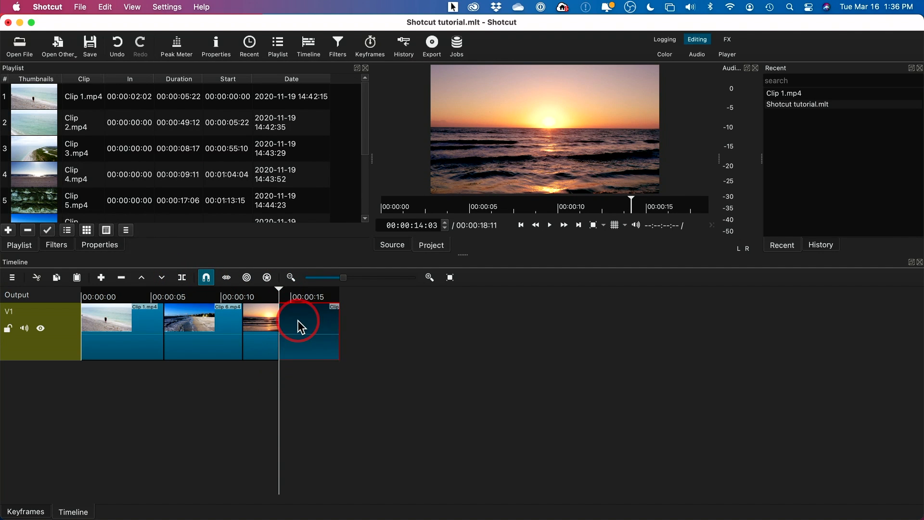
Lift out the first part of Clip 8, move the remaining part against Clip 6, and undo both changes.
{"action": "left_click", "coordinate": [257, 319]}
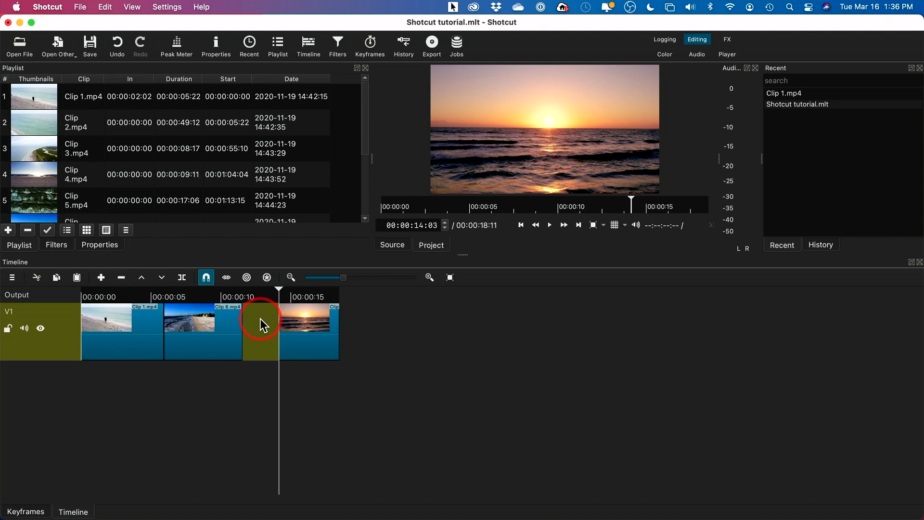
{"action": "left_click_drag", "start_coordinate": [308, 315], "coordinate": [271, 317]}
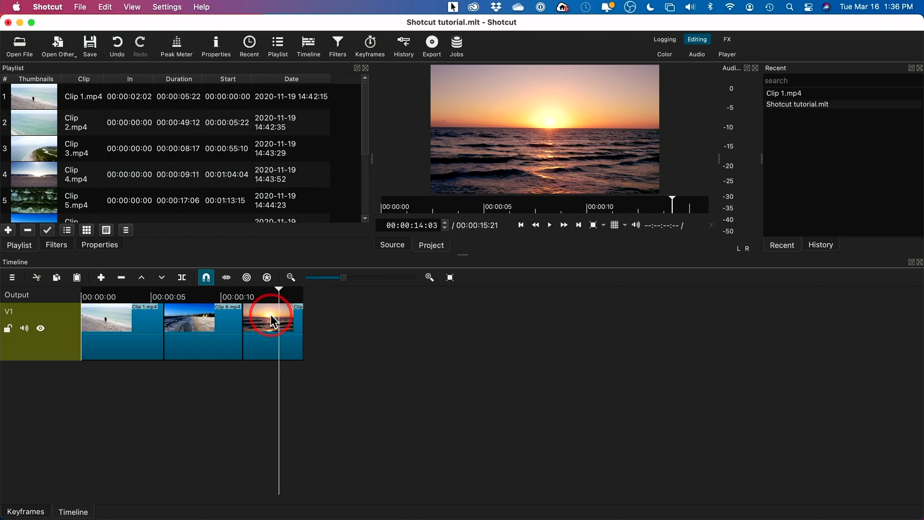
{"action": "key", "text": "super+z"}
{"action": "key", "text": "super+z"}
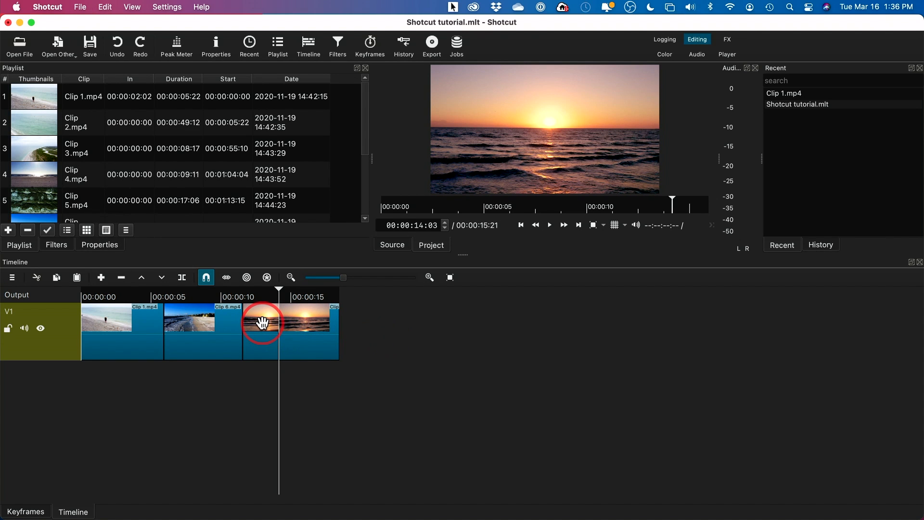
Remove the first part of the split Clip 8 so the remaining part closes up to Clip 6.
{"action": "right_click", "coordinate": [263, 324]}
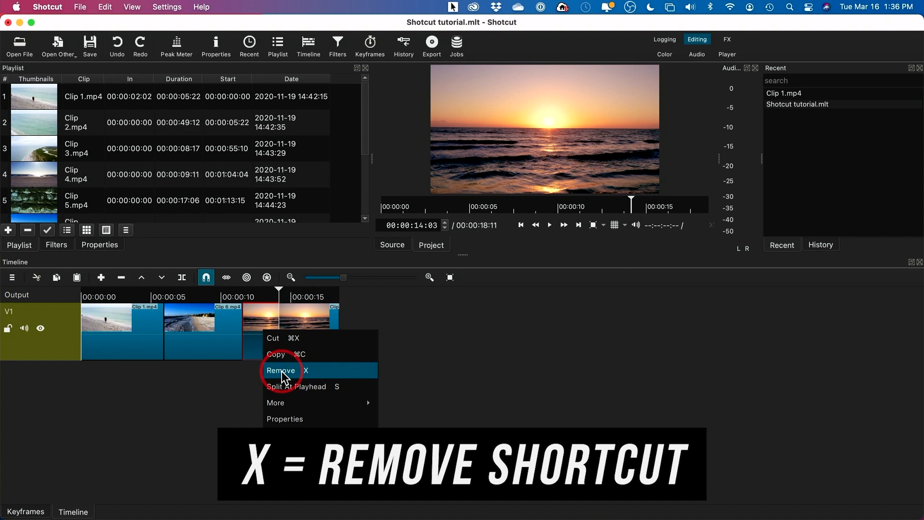
{"action": "left_click", "coordinate": [282, 371]}
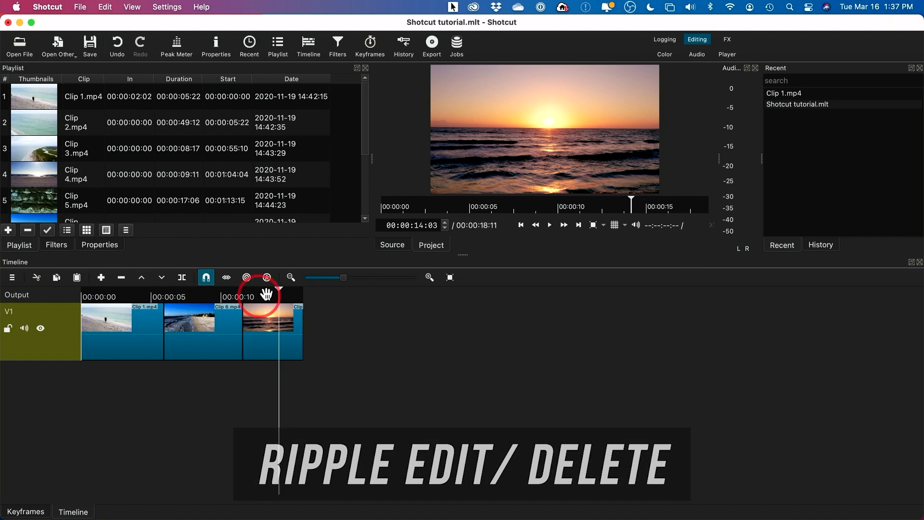
Split Clip 6 at 00:00:08:03 and ripple-delete its first part.
{"action": "left_click_drag", "start_coordinate": [282, 293], "coordinate": [195, 295]}
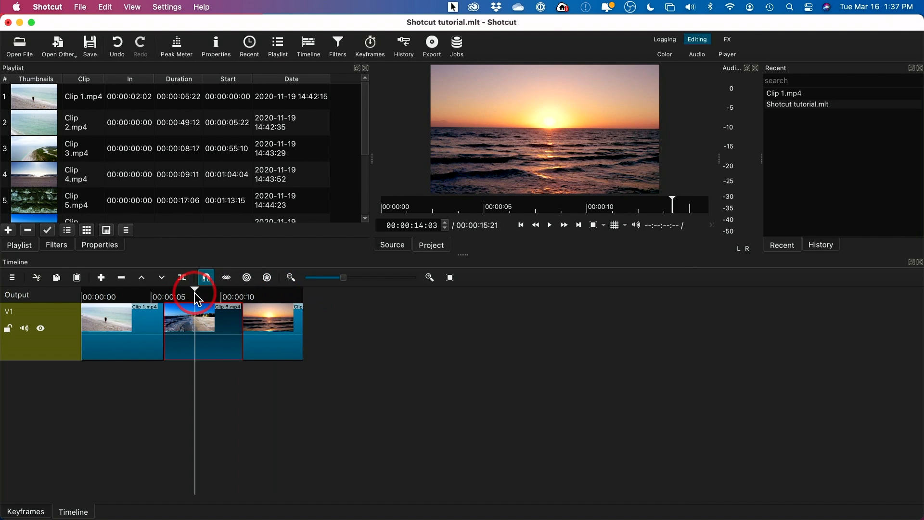
{"action": "left_click", "coordinate": [184, 278]}
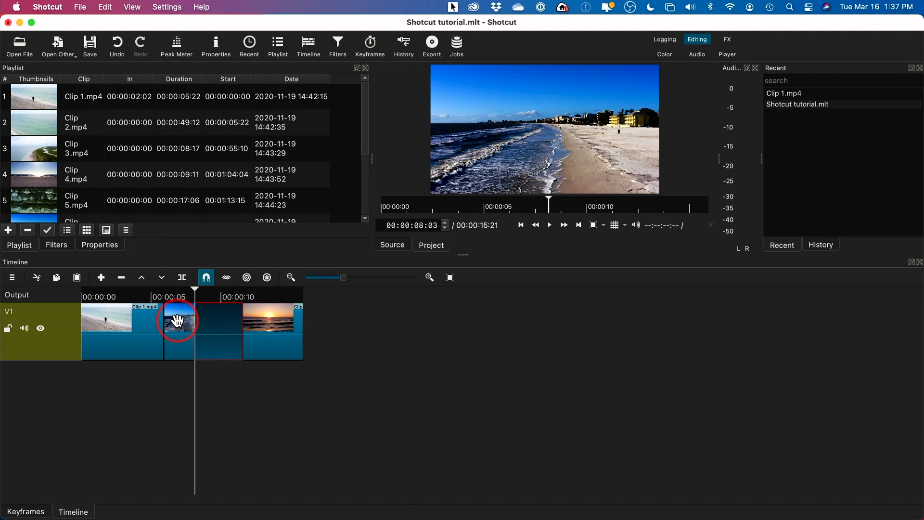
{"action": "left_click", "coordinate": [178, 320]}
{"action": "key", "text": "Delete"}
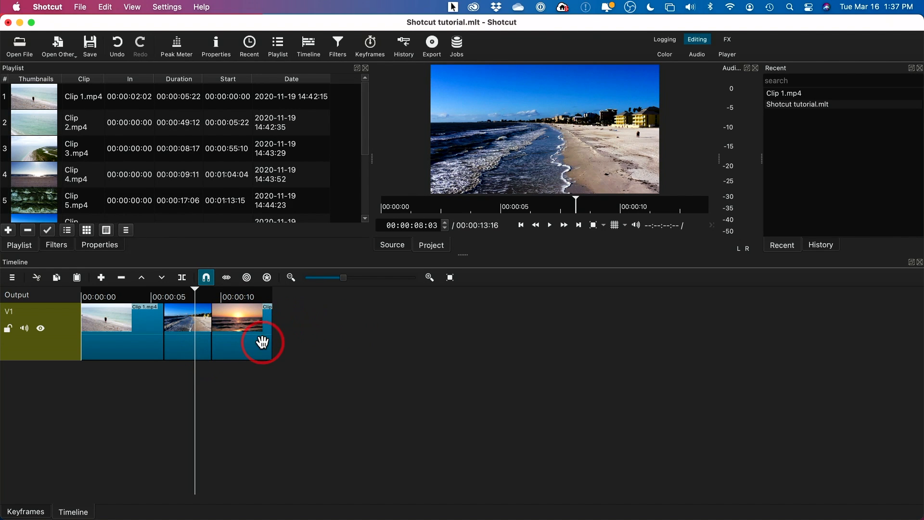
Undo the removal of Clip 8 from the timeline.
{"action": "key", "text": "super+z"}
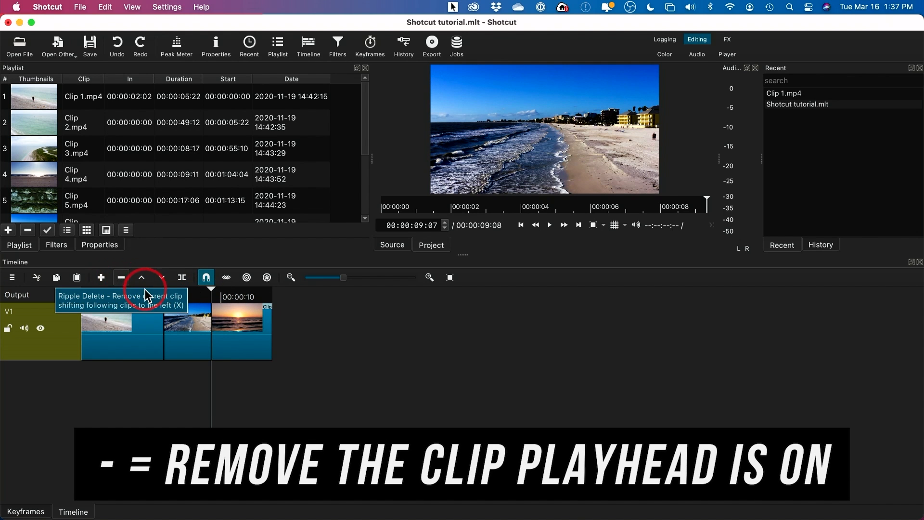
Ripple-delete Clip 6 at the playhead and undo the removal.
{"action": "left_click", "coordinate": [121, 278]}
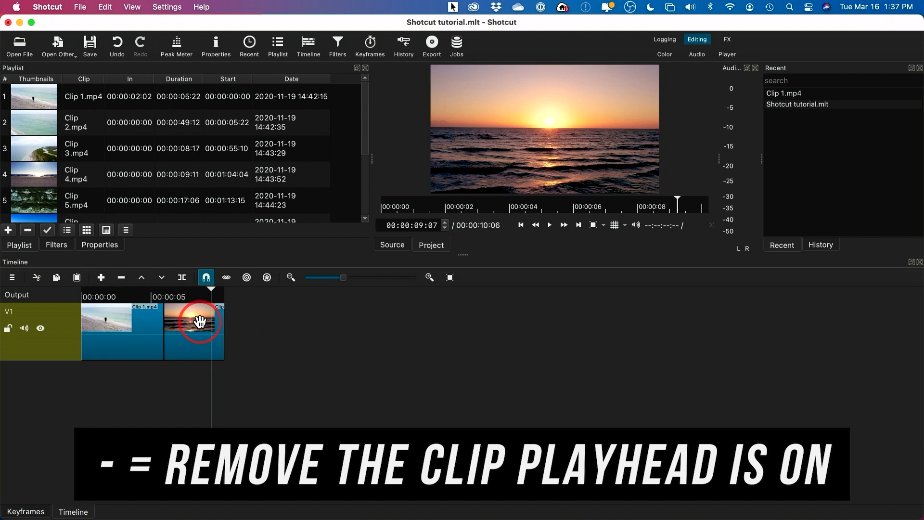
{"action": "left_click", "coordinate": [118, 44]}
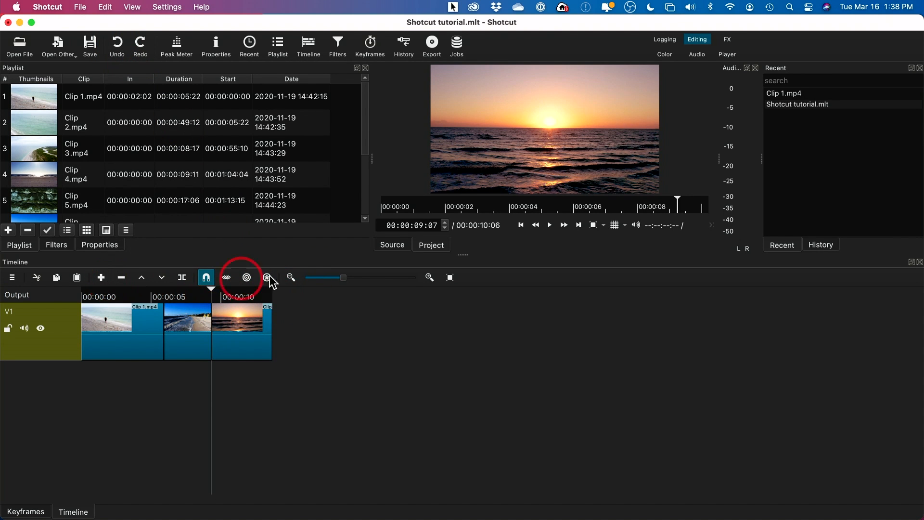
Preview Clip 4 from the playlist and append it to the end of the timeline.
{"action": "left_click", "coordinate": [27, 183]}
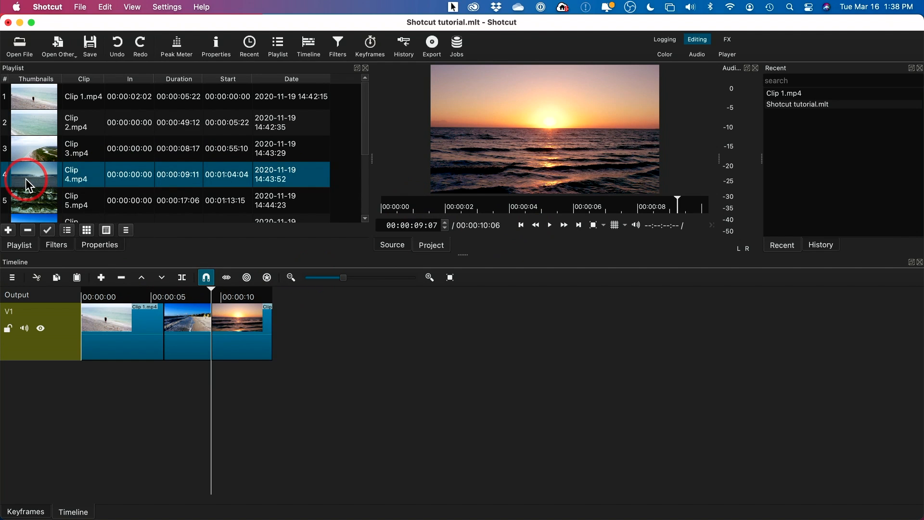
{"action": "double_click", "coordinate": [26, 179]}
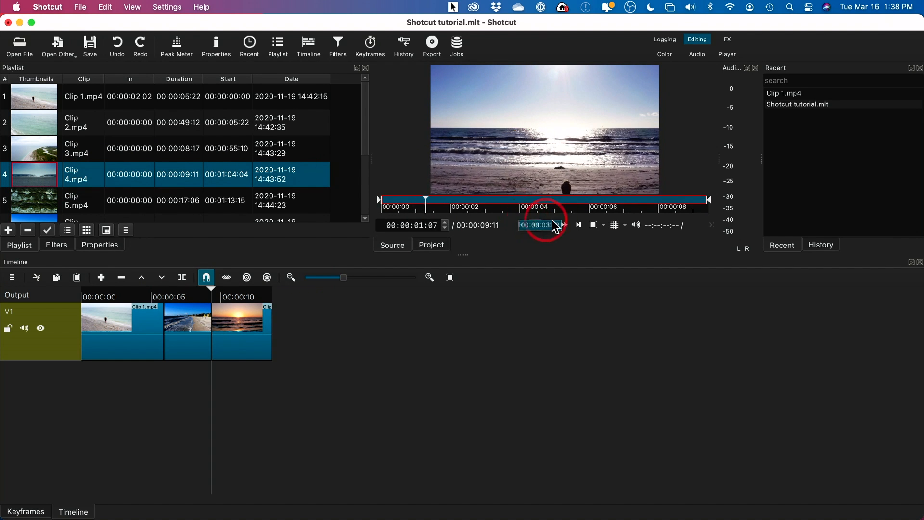
{"action": "left_click", "coordinate": [550, 225]}
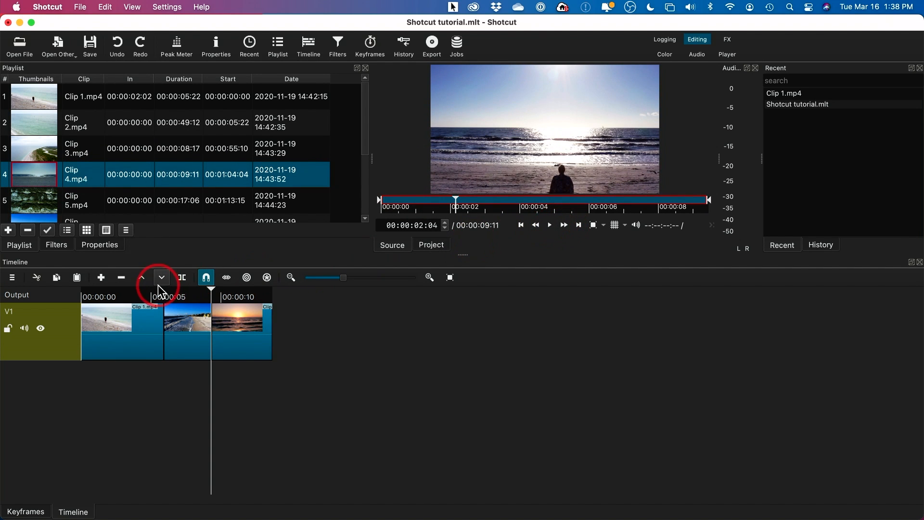
{"action": "left_click", "coordinate": [102, 279]}
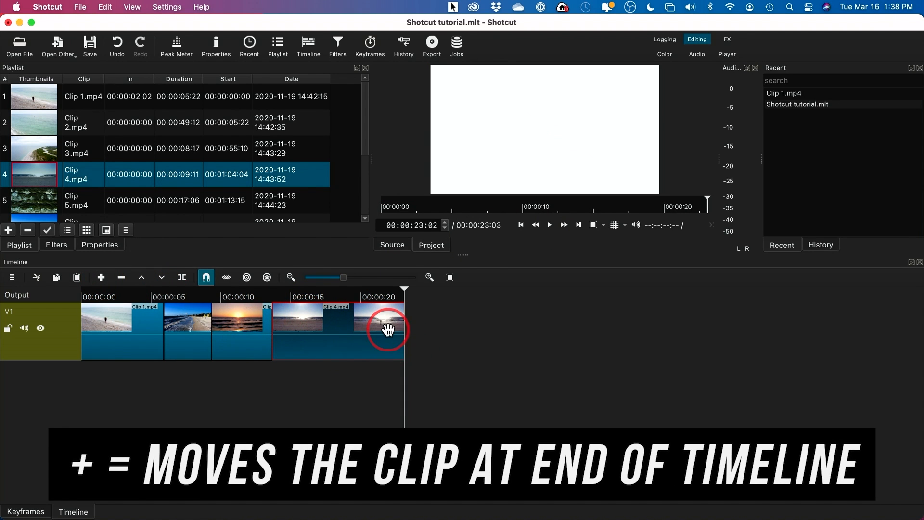
Scrub through the appended Clip 4 on the timeline and ripple-delete it.
{"action": "left_click", "coordinate": [292, 295]}
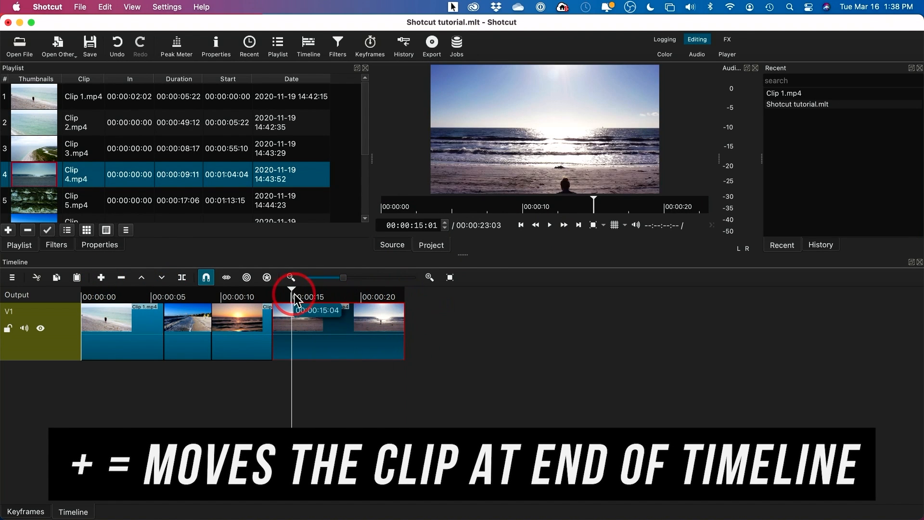
{"action": "left_click_drag", "start_coordinate": [295, 296], "coordinate": [374, 294]}
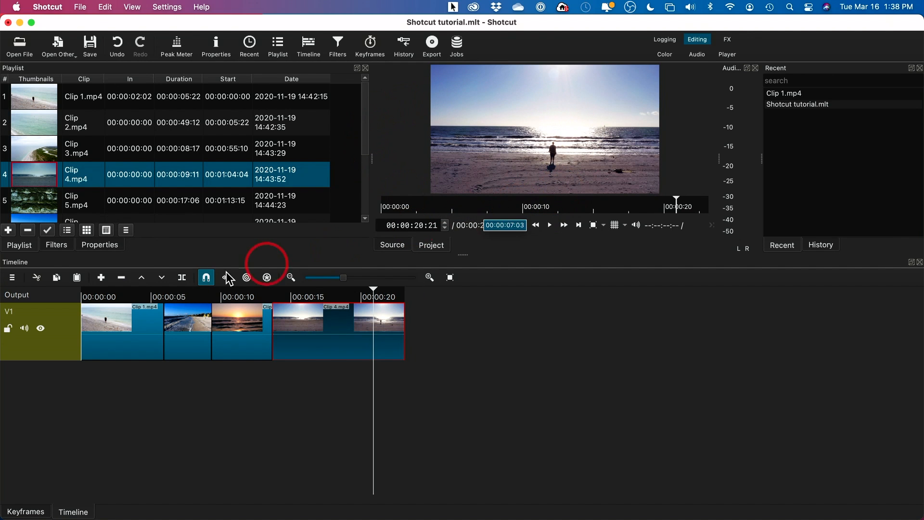
{"action": "left_click", "coordinate": [122, 278]}
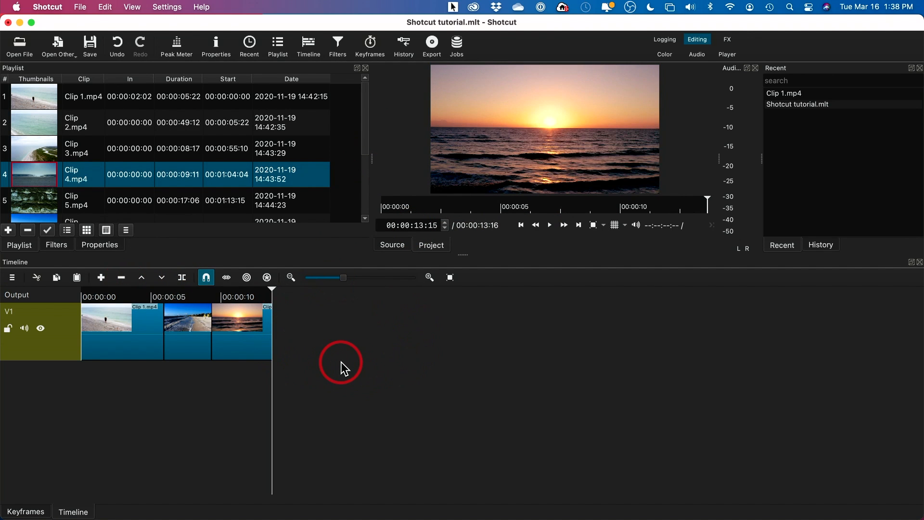
Try moving Clip 8 to the start of the timeline over Clip 1, and undo the move.
{"action": "key", "text": "super+z"}
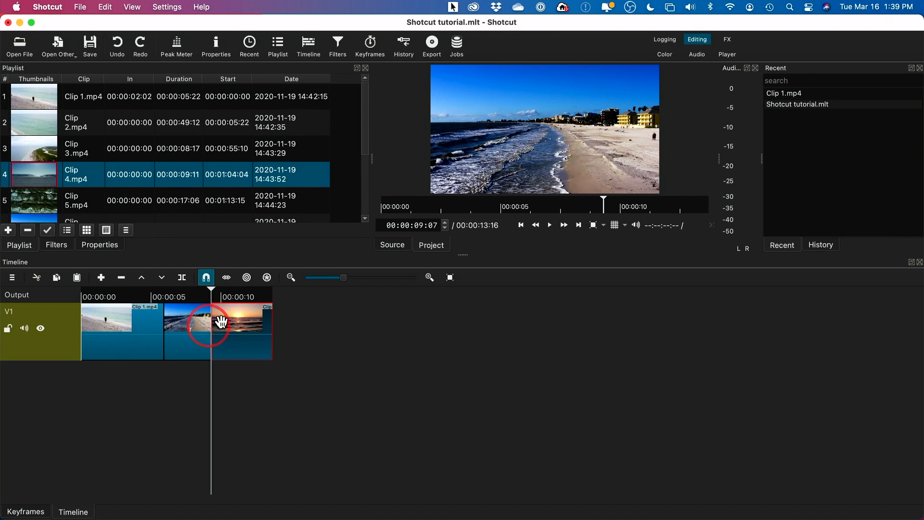
{"action": "left_click_drag", "start_coordinate": [239, 317], "coordinate": [94, 316]}
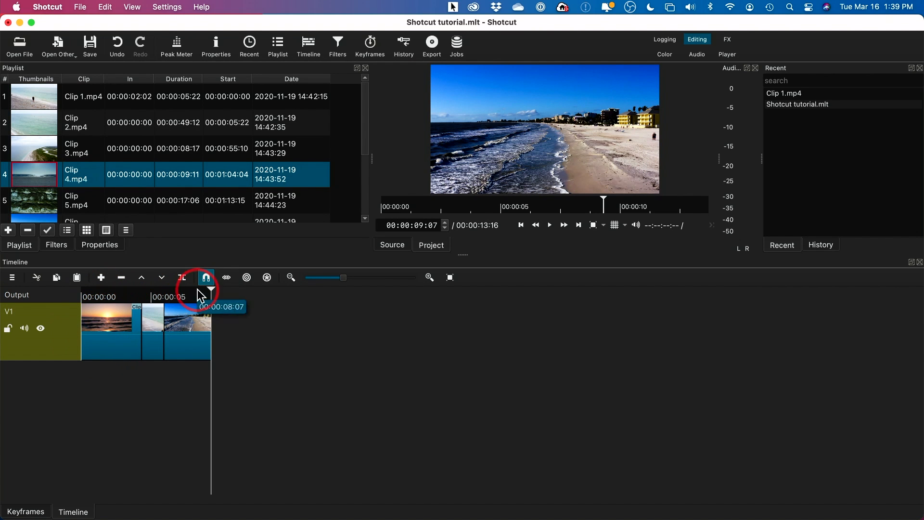
{"action": "mouse_move", "coordinate": [211, 292]}
{"action": "left_mouse_down"}
{"action": "mouse_move", "coordinate": [59, 300]}
{"action": "mouse_move", "coordinate": [218, 299]}
{"action": "left_mouse_up"}
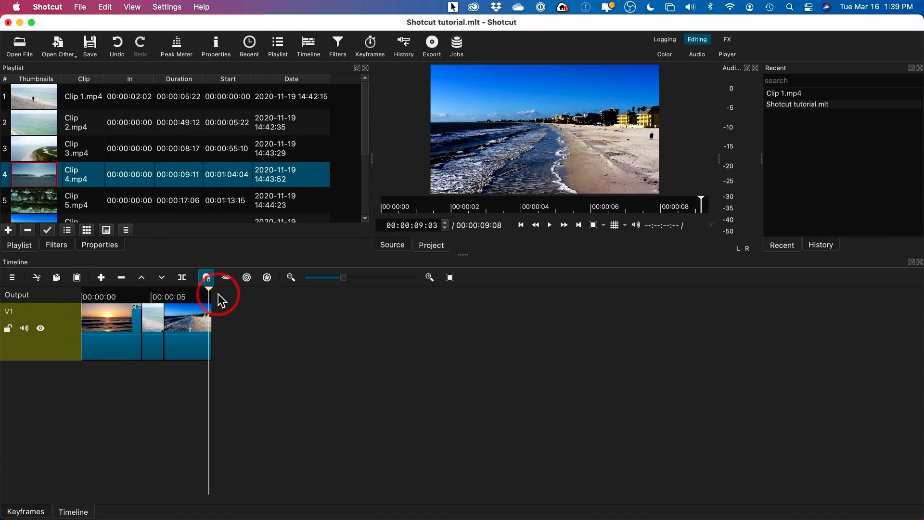
{"action": "left_click", "coordinate": [119, 47]}
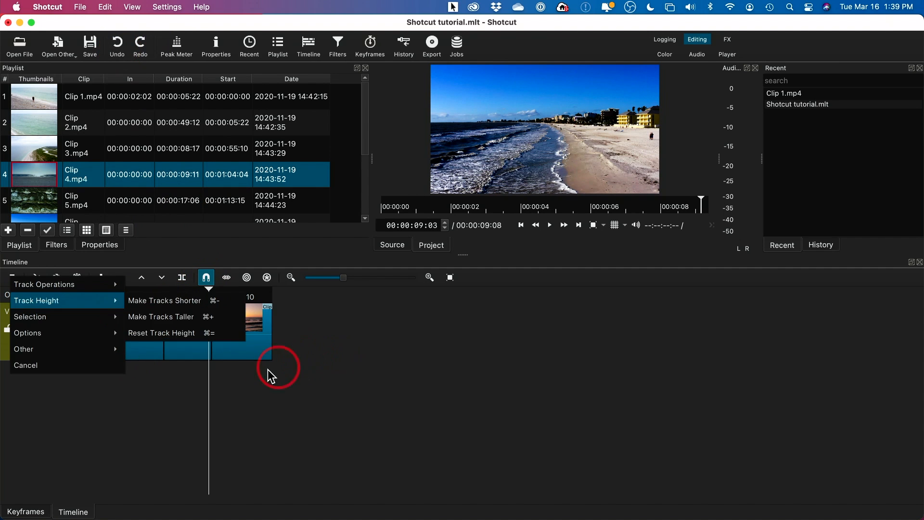
{"action": "left_click", "coordinate": [178, 402]}
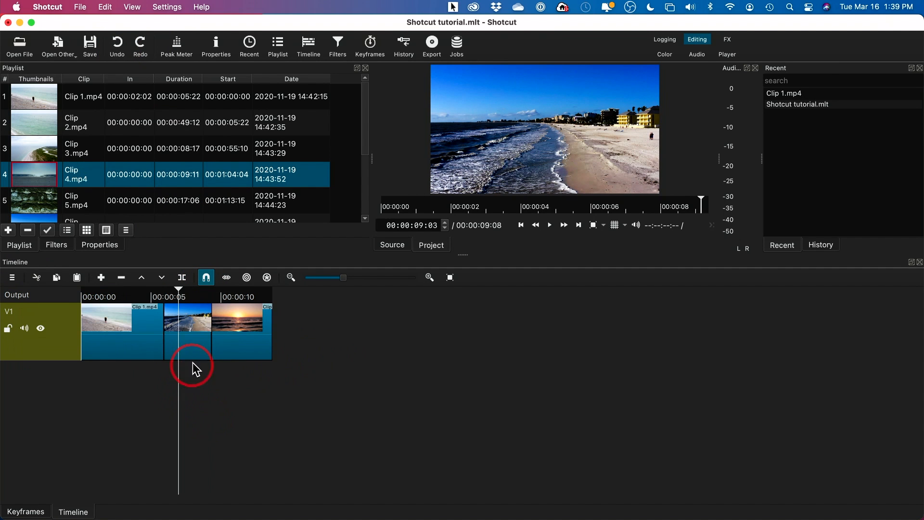
Move Clip 1 directly behind Clip 8 and Clip 6 behind Clip 1 on track V1.
{"action": "left_click_drag", "start_coordinate": [195, 369], "coordinate": [296, 345]}
{"action": "left_click", "coordinate": [143, 336]}
{"action": "left_click", "coordinate": [184, 346]}
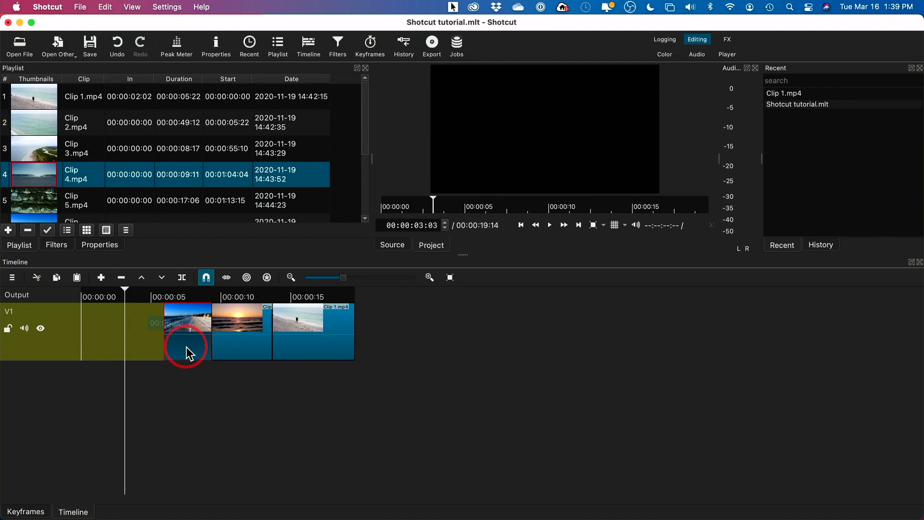
{"action": "left_click_drag", "start_coordinate": [188, 346], "coordinate": [386, 348]}
{"action": "left_click", "coordinate": [157, 331]}
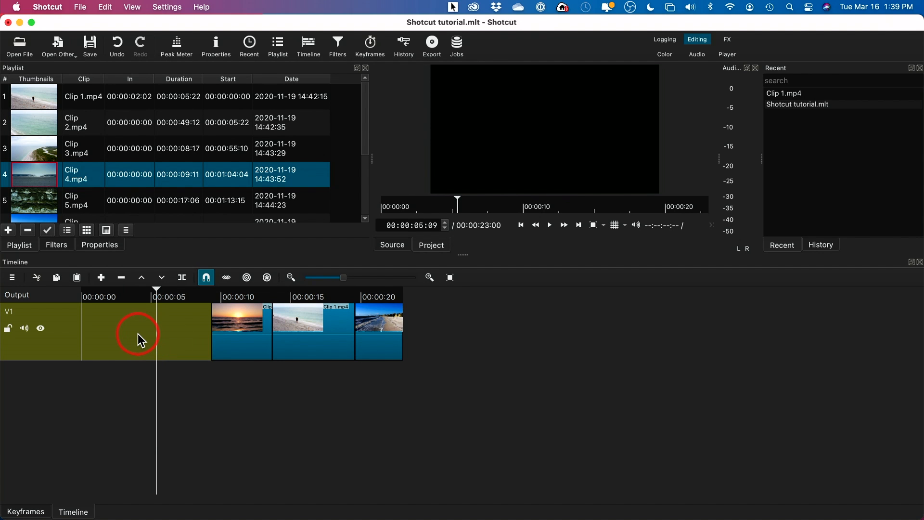
Remove the empty gap before Clip 8 and undo the removal.
{"action": "right_click", "coordinate": [138, 334]}
{"action": "left_click", "coordinate": [159, 374]}
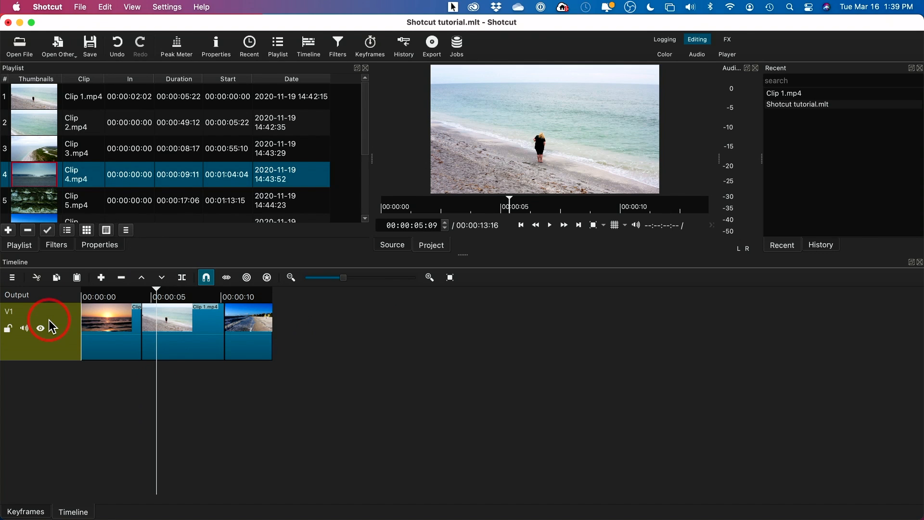
{"action": "left_click", "coordinate": [120, 43]}
Select Clip 8, Clip 1 and Clip 6 together and move them to the start of the timeline.
{"action": "left_click", "coordinate": [256, 313]}
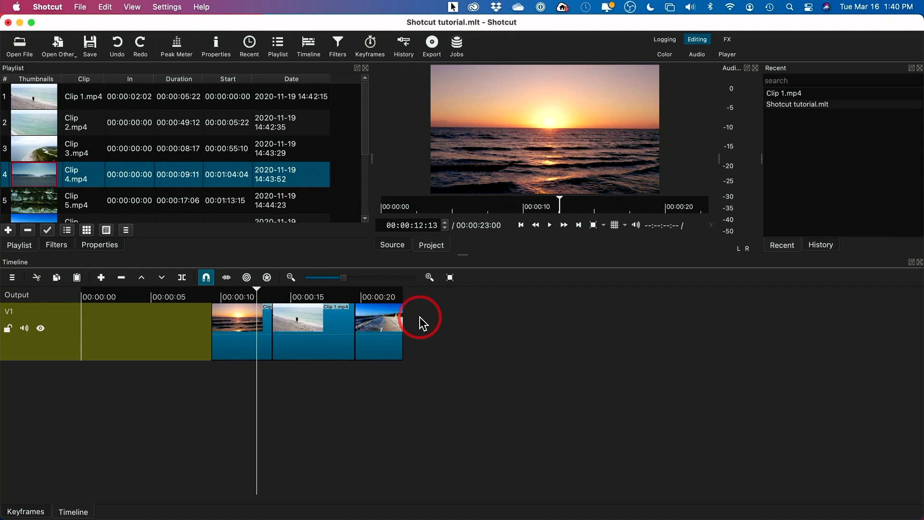
{"action": "left_click", "coordinate": [234, 337]}
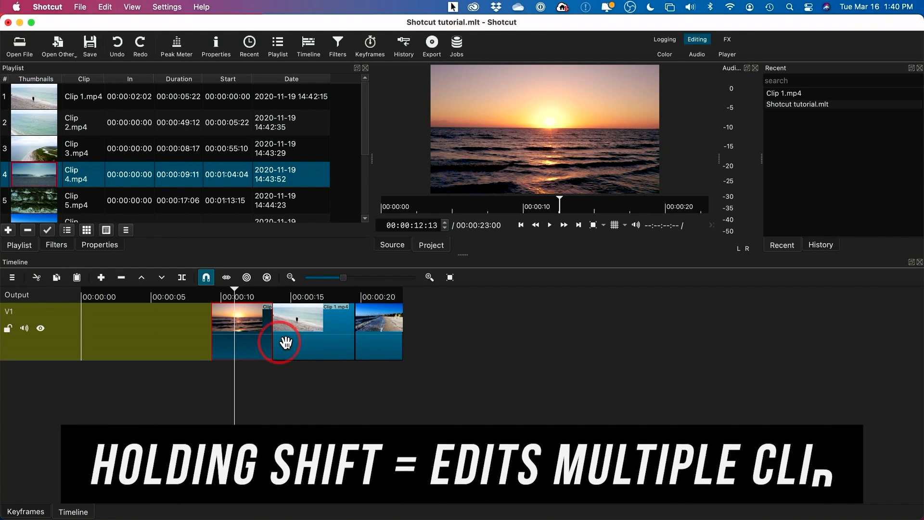
{"action": "left_click", "coordinate": [286, 342], "text": "shift"}
{"action": "left_click", "coordinate": [392, 342], "text": "shift"}
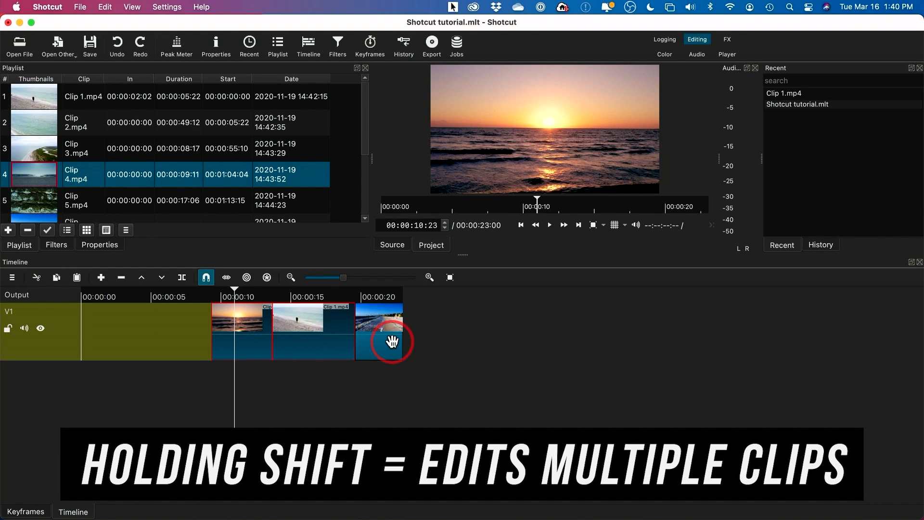
{"action": "left_click_drag", "start_coordinate": [383, 345], "coordinate": [244, 353]}
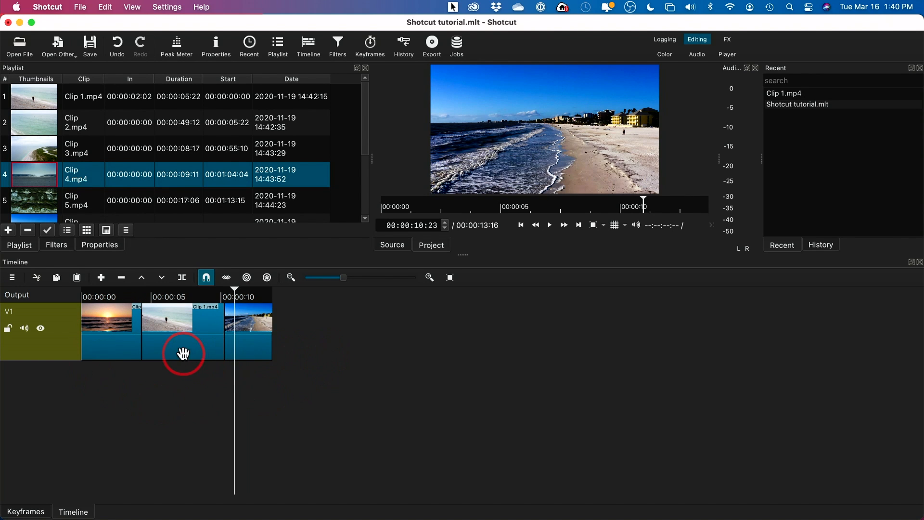
Move Clip 1 behind Clip 6, overlap the two by about 2 seconds for a transition, and undo the overlap.
{"action": "left_click_drag", "start_coordinate": [165, 348], "coordinate": [473, 345]}
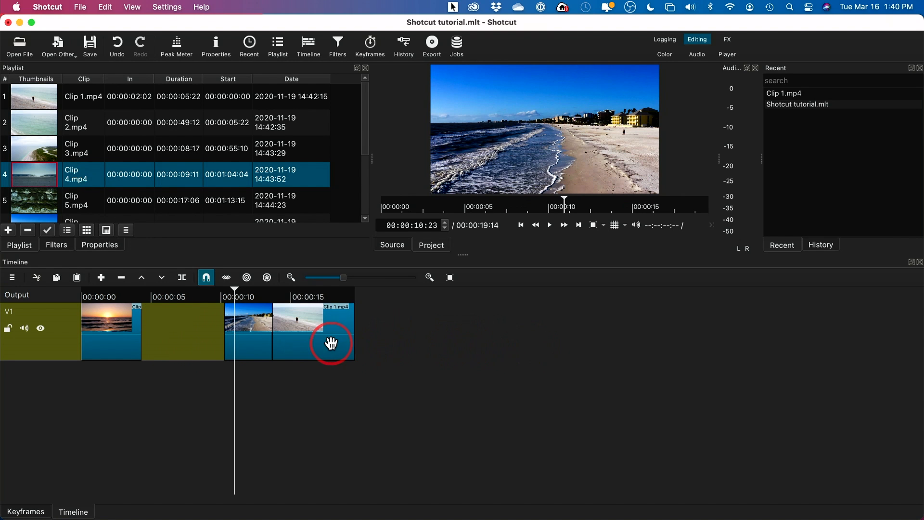
{"action": "left_click_drag", "start_coordinate": [334, 340], "coordinate": [296, 344]}
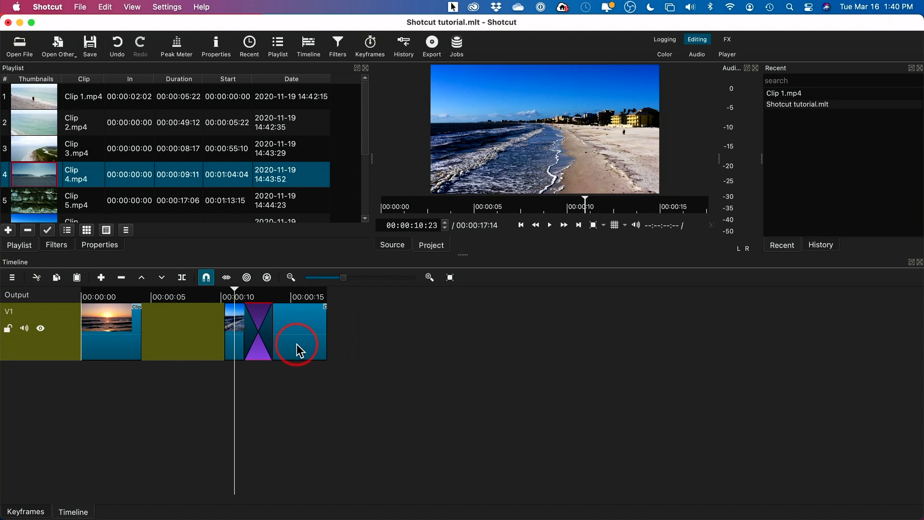
{"action": "left_click", "coordinate": [260, 315]}
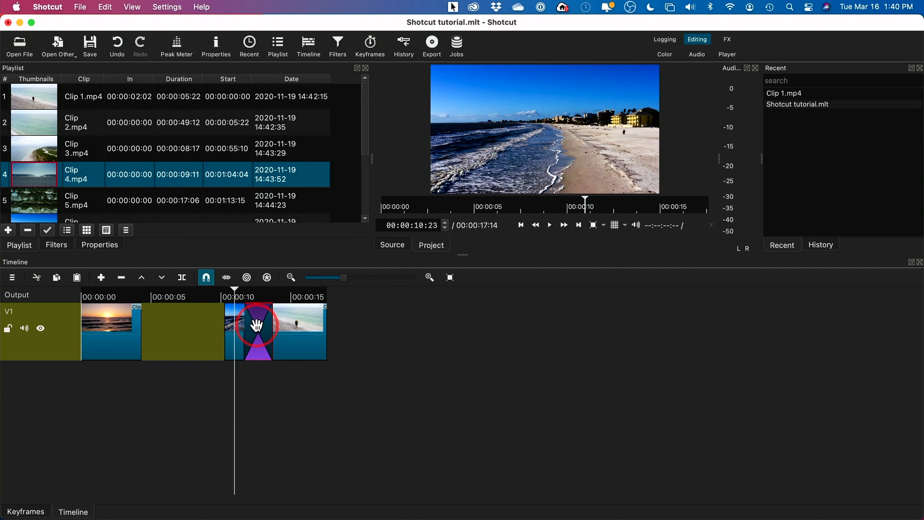
{"action": "left_click", "coordinate": [117, 46]}
Try placing Clip 1 over Clip 8, and undo back to the order Clip 8, Clip 1, Clip 6.
{"action": "left_click_drag", "start_coordinate": [313, 330], "coordinate": [124, 350]}
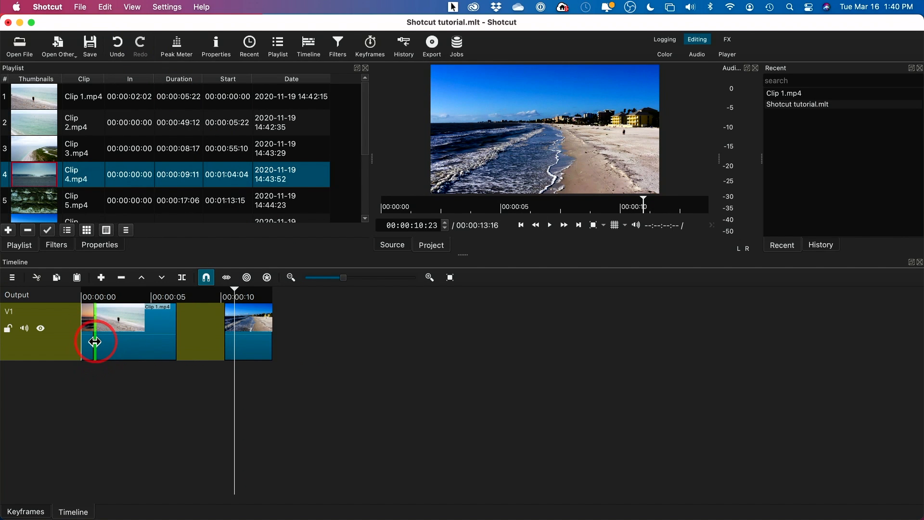
{"action": "key", "text": "super+z"}
{"action": "key", "text": "super+z"}
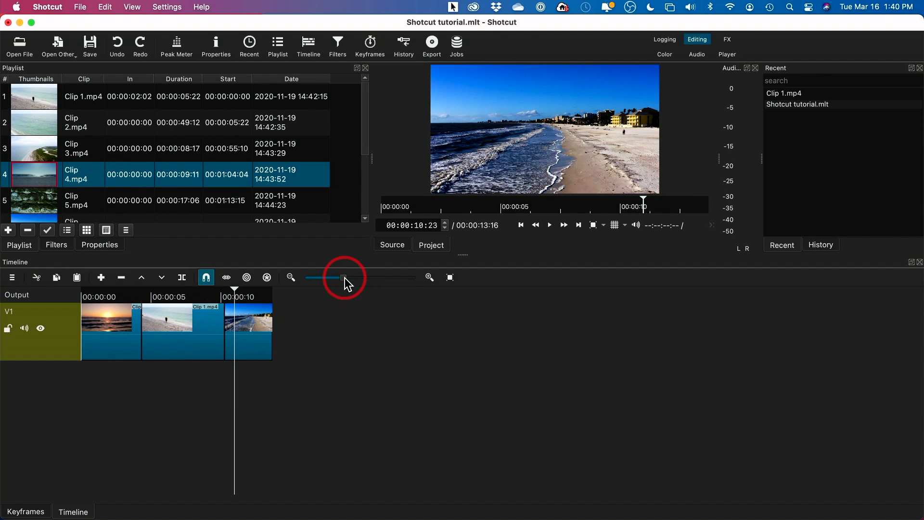
Add a second video track above V1 on the timeline.
{"action": "mouse_move", "coordinate": [356, 278]}
{"action": "left_mouse_down"}
{"action": "mouse_move", "coordinate": [365, 277]}
{"action": "mouse_move", "coordinate": [348, 276]}
{"action": "mouse_move", "coordinate": [358, 277]}
{"action": "left_mouse_up"}
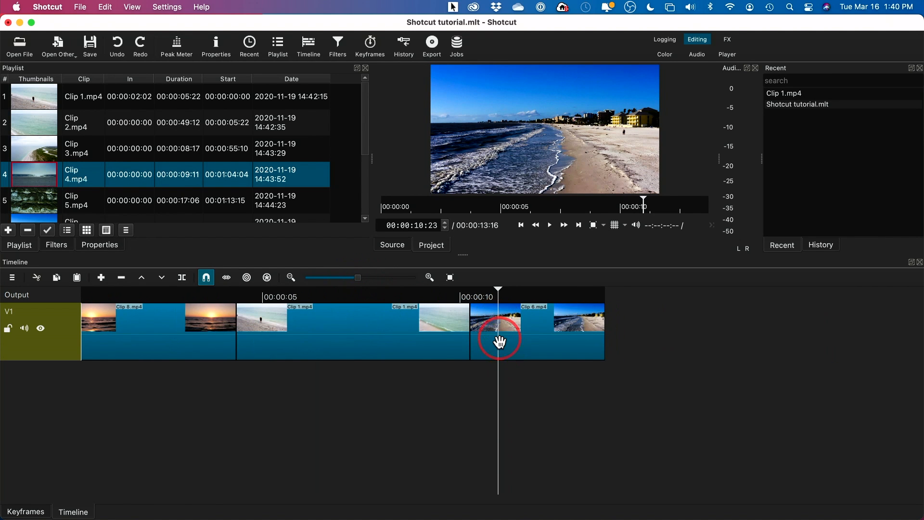
{"action": "scroll", "coordinate": [517, 301], "scroll_direction": "left", "scroll_amount": 2}
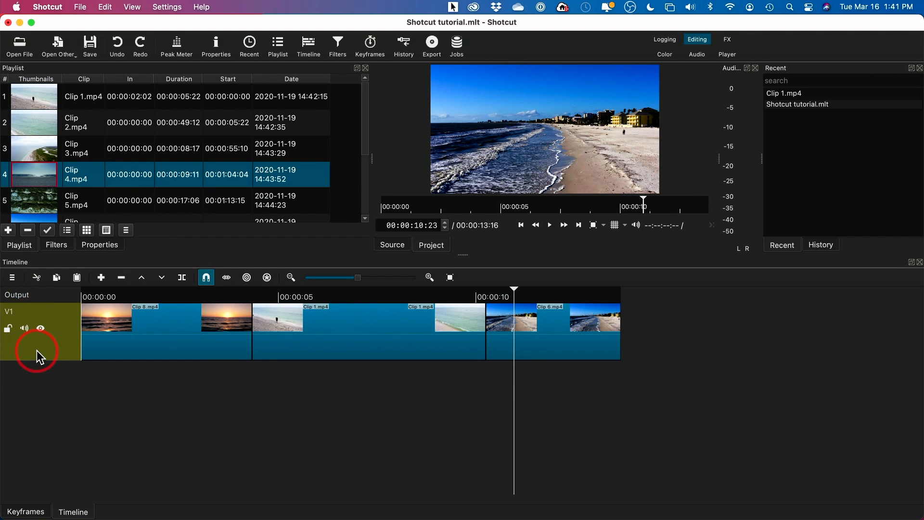
{"action": "right_click", "coordinate": [22, 380]}
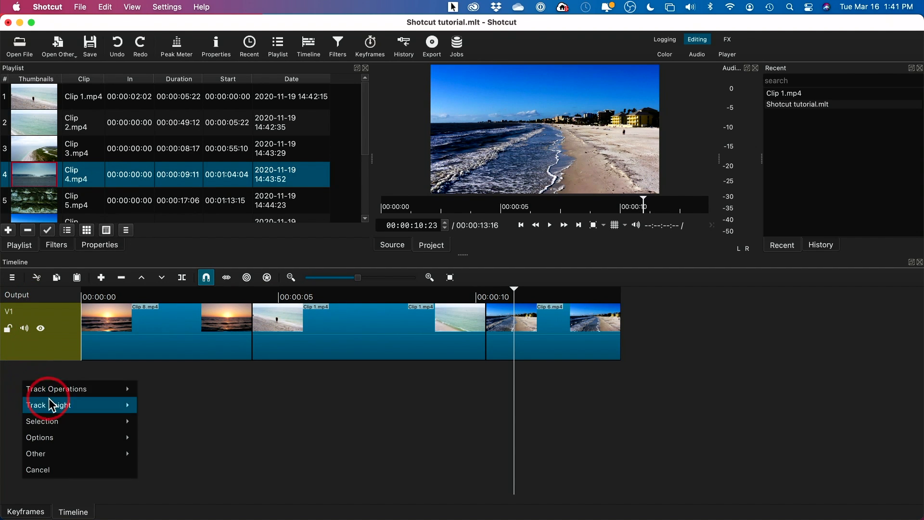
{"action": "mouse_move", "coordinate": [48, 393]}
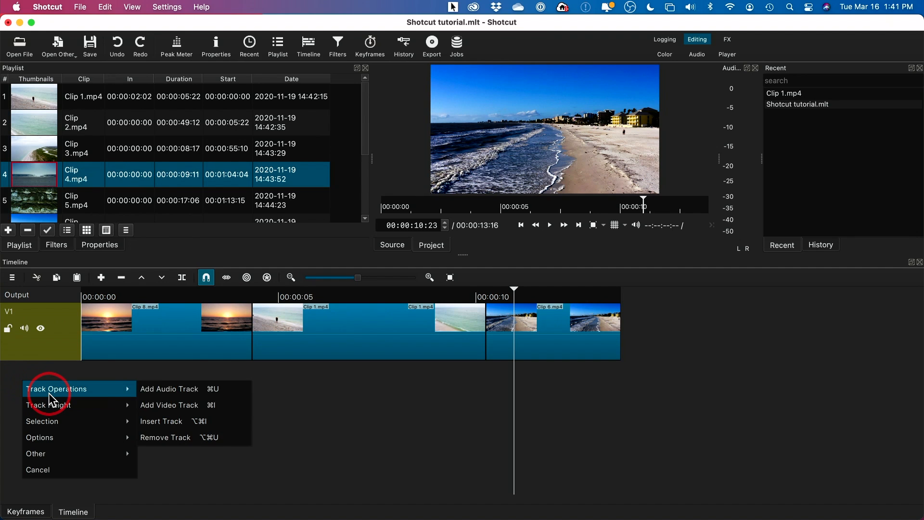
{"action": "left_click", "coordinate": [166, 405]}
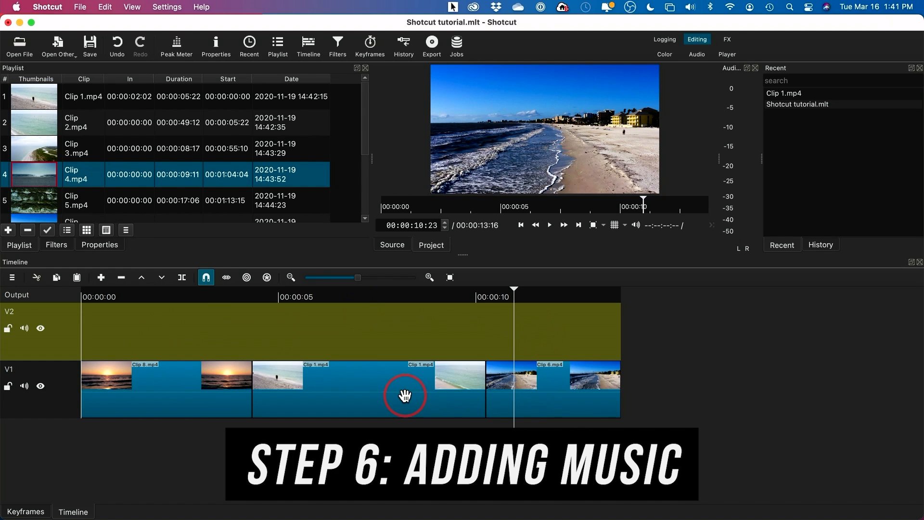
Open the piano music file at the end of the playlist in the source player and play it.
{"action": "mouse_move", "coordinate": [488, 369]}
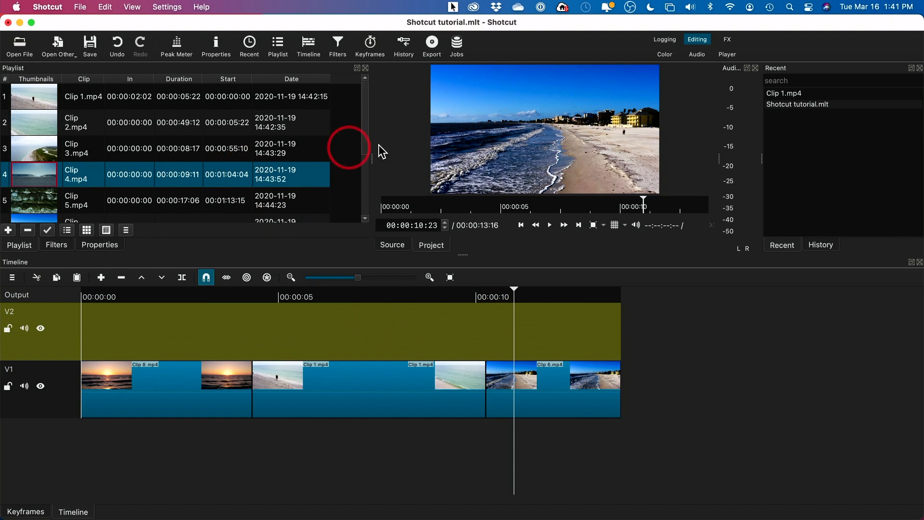
{"action": "left_click_drag", "start_coordinate": [365, 125], "coordinate": [249, 206]}
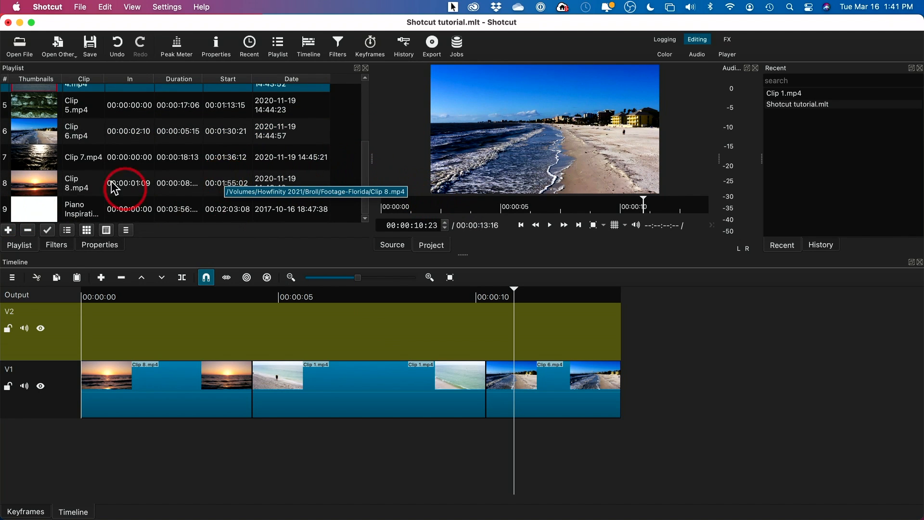
{"action": "double_click", "coordinate": [42, 211]}
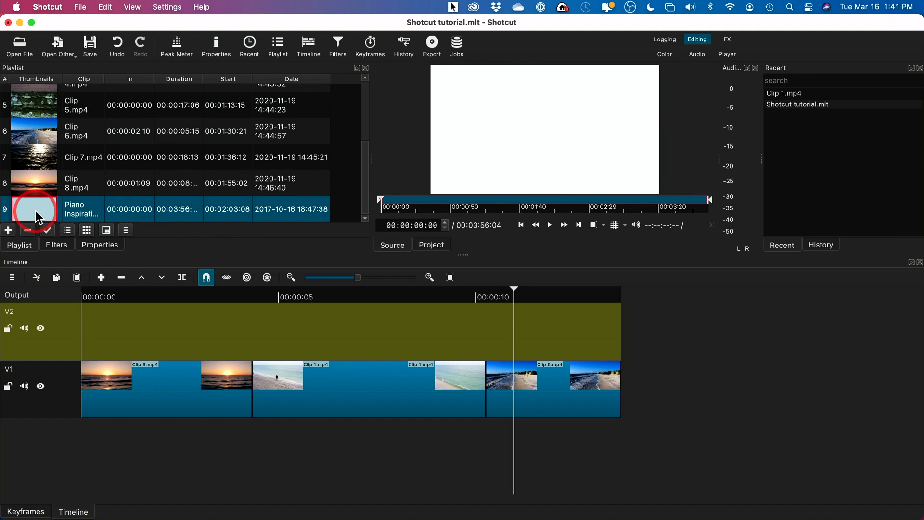
{"action": "left_click", "coordinate": [550, 226]}
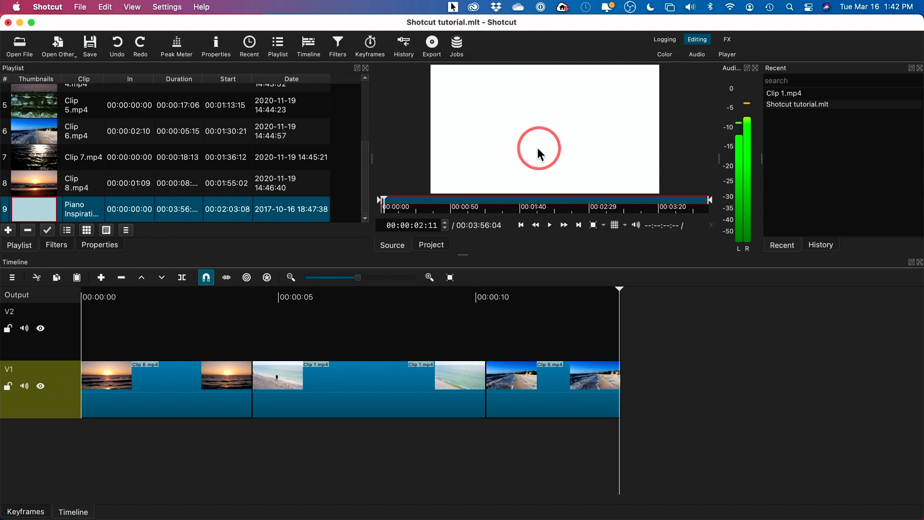
Try placing the piano music at the start of track V1, and undo the placement.
{"action": "left_click_drag", "start_coordinate": [535, 137], "coordinate": [94, 403]}
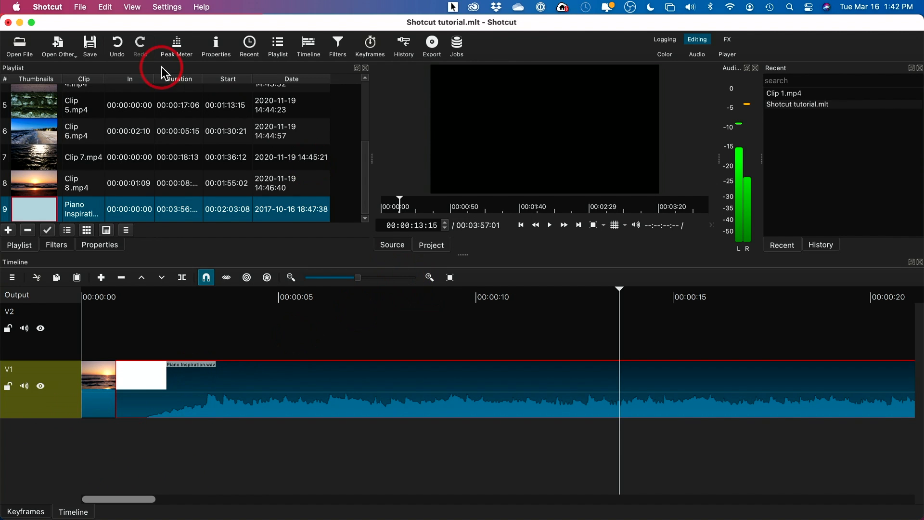
{"action": "left_click", "coordinate": [120, 45]}
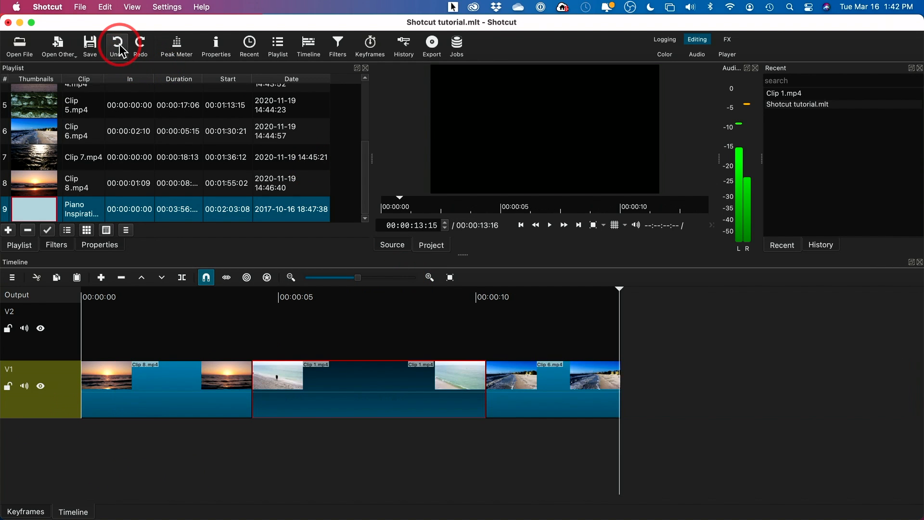
{"action": "left_click", "coordinate": [257, 436]}
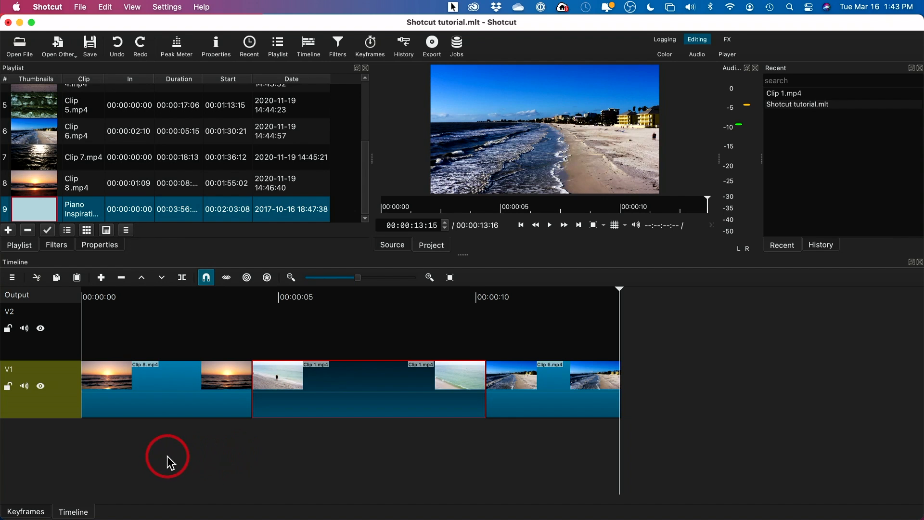
Add an audio track below V1 on the timeline.
{"action": "right_click", "coordinate": [36, 443]}
{"action": "mouse_move", "coordinate": [55, 431]}
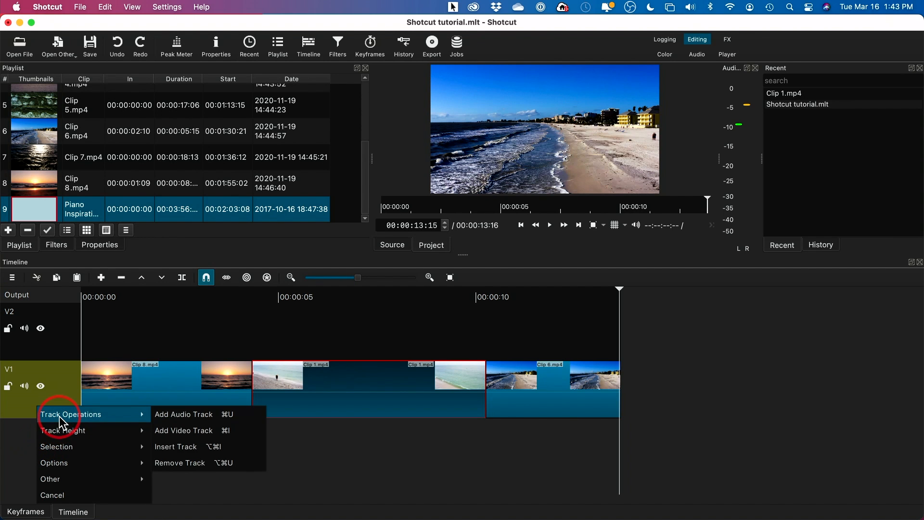
{"action": "left_click", "coordinate": [197, 414]}
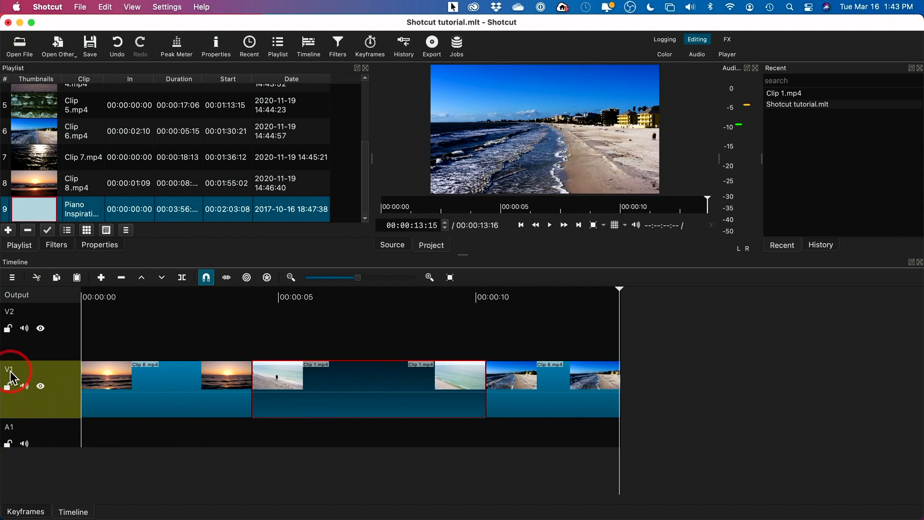
Open the piano music from the playlist in the source player and place it at the start of audio track A1.
{"action": "double_click", "coordinate": [33, 215]}
{"action": "left_click", "coordinate": [550, 223]}
{"action": "left_click", "coordinate": [517, 155]}
{"action": "left_click_drag", "start_coordinate": [517, 156], "coordinate": [80, 439]}
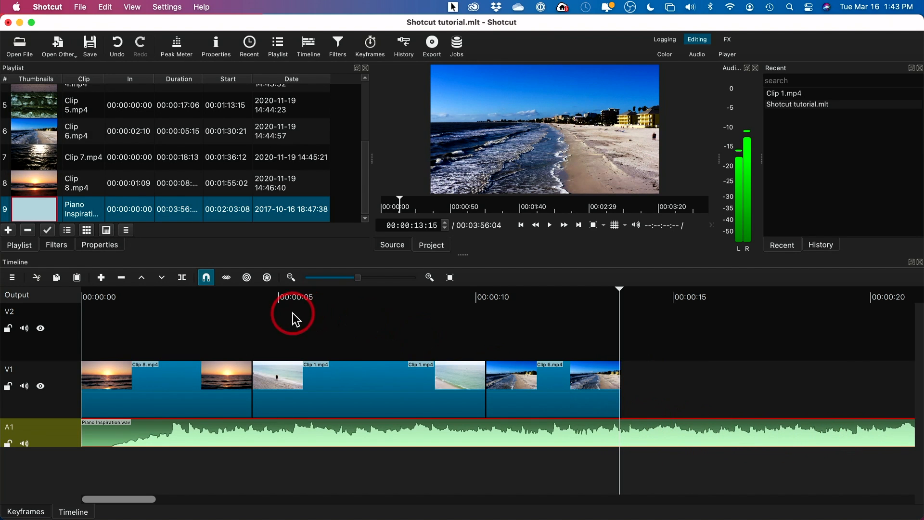
Split the piano music on A1 at the end of the video clips and delete the excess part.
{"action": "left_click", "coordinate": [182, 278]}
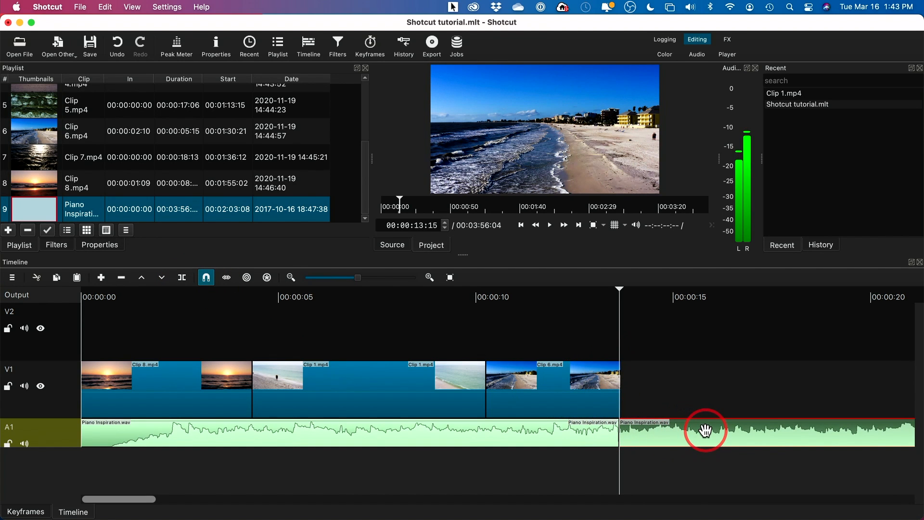
{"action": "key", "text": "Delete"}
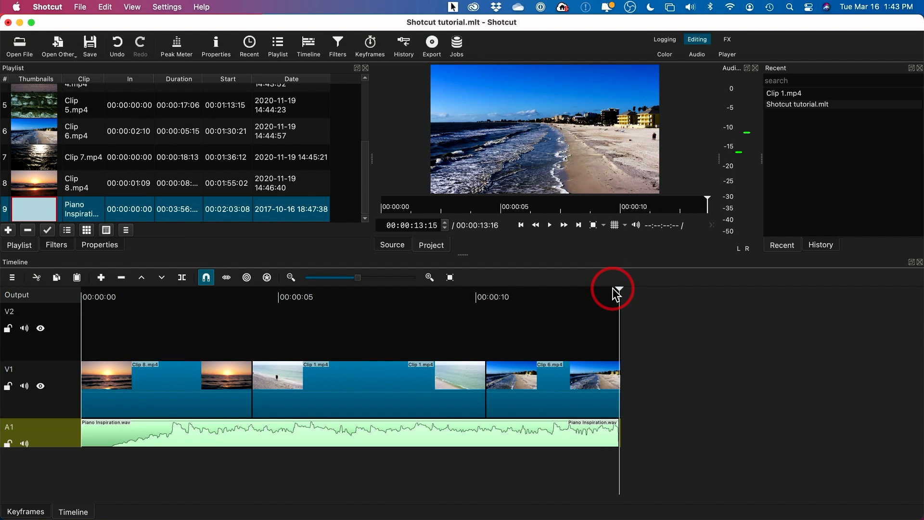
{"action": "key", "text": "XF86AudioMute"}
{"action": "left_click_drag", "start_coordinate": [619, 294], "coordinate": [567, 290]}
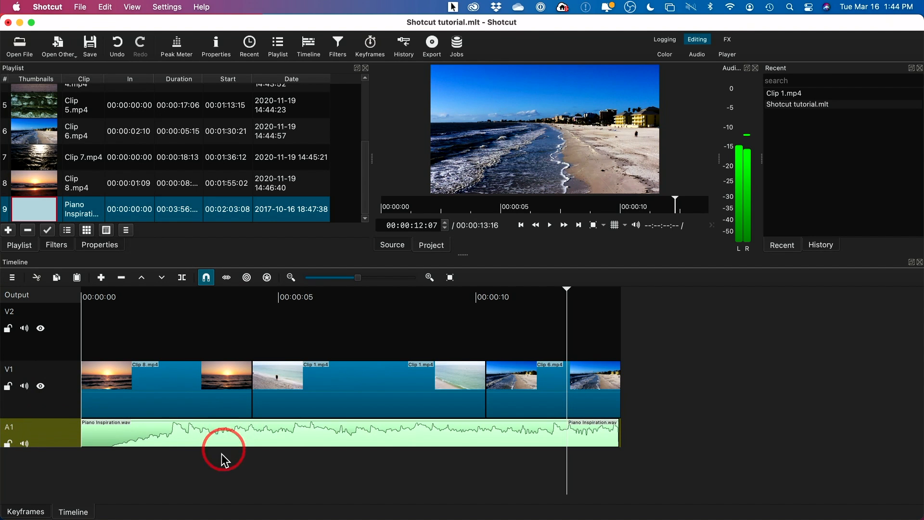
Add a second audio track below A1 and rename it to mark it as a music track.
{"action": "right_click", "coordinate": [26, 464]}
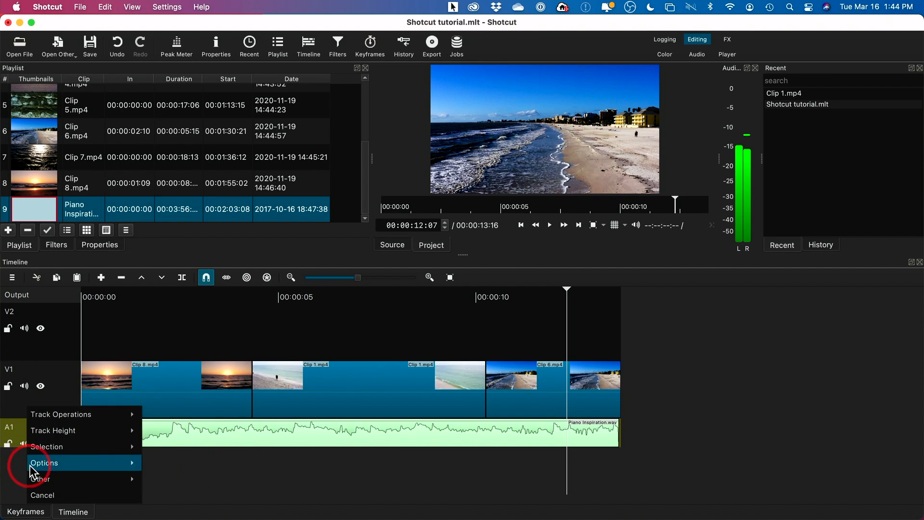
{"action": "mouse_move", "coordinate": [77, 415]}
{"action": "left_click", "coordinate": [174, 415]}
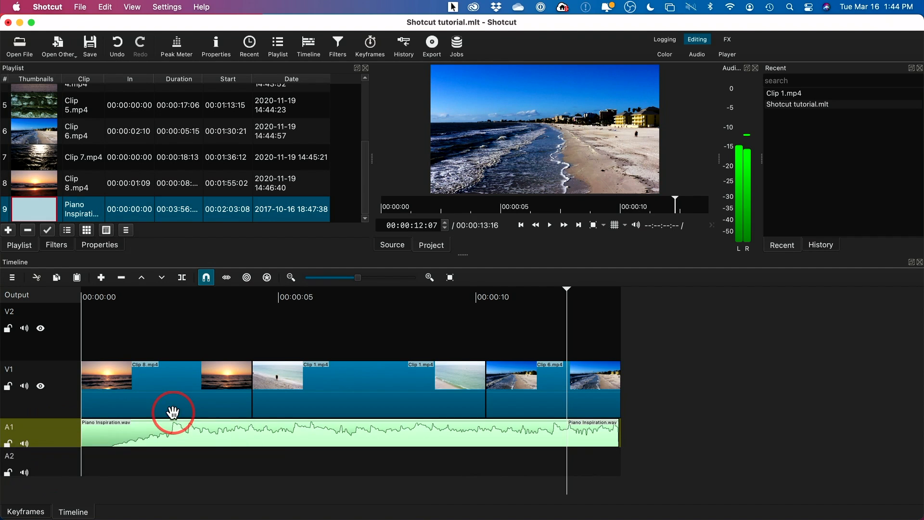
{"action": "double_click", "coordinate": [10, 457]}
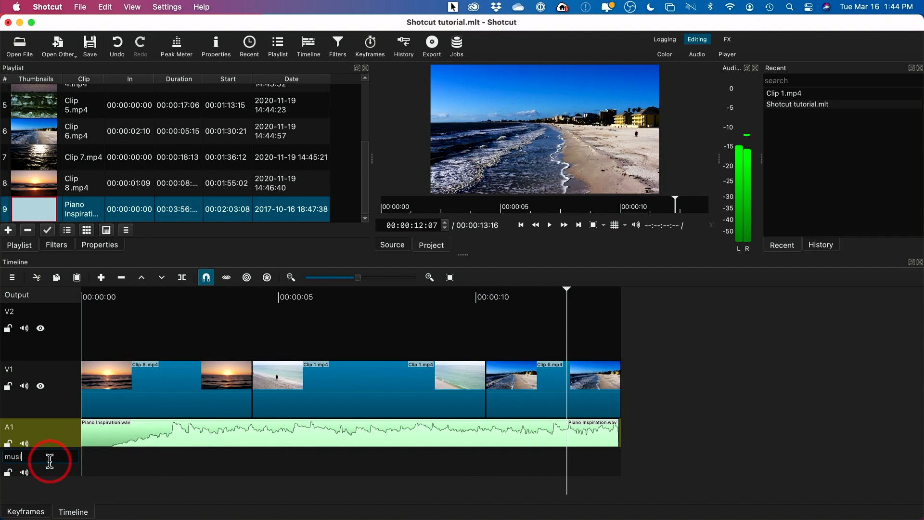
{"action": "key", "text": "Return"}
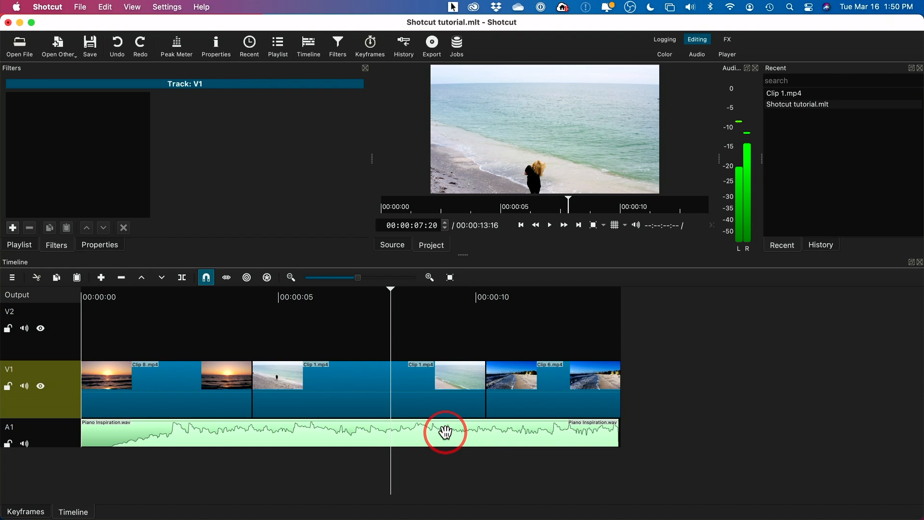
Add the Gain / Volume filter to the piano music clip on A1.
{"action": "left_click", "coordinate": [414, 433]}
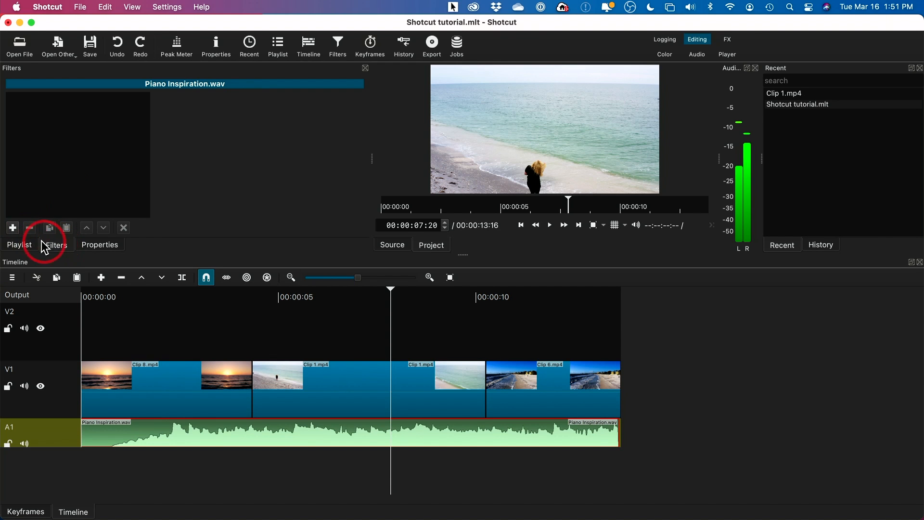
{"action": "left_click", "coordinate": [12, 227]}
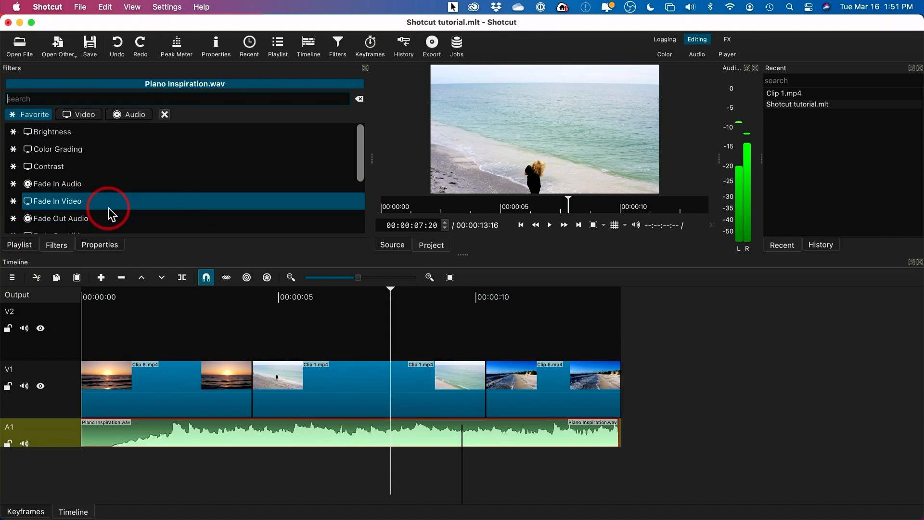
{"action": "scroll", "coordinate": [109, 207], "scroll_direction": "down", "scroll_amount": 5}
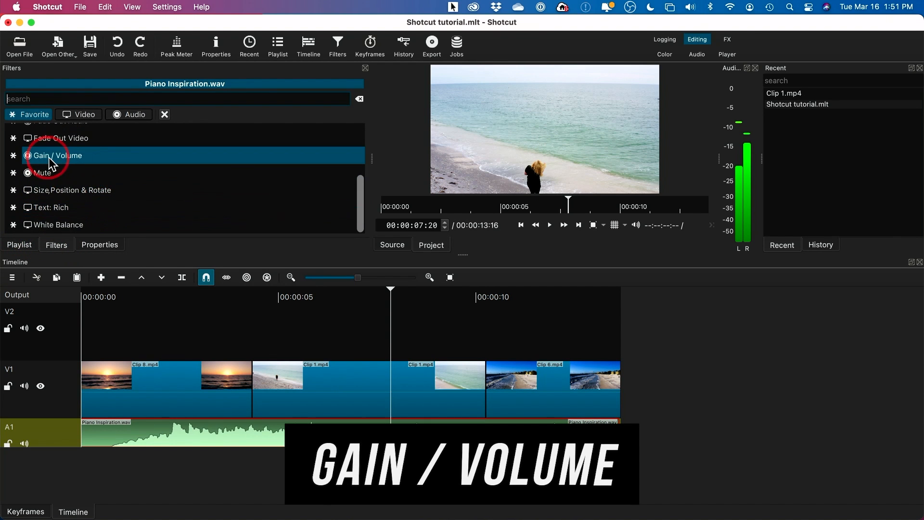
{"action": "left_click", "coordinate": [69, 154]}
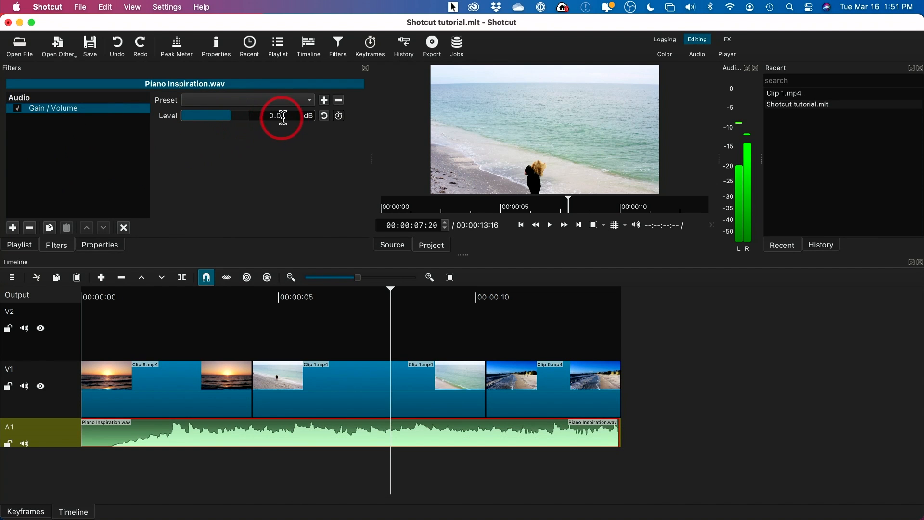
Lower the piano music's gain level to -15.5 dB while playing the timeline.
{"action": "left_click_drag", "start_coordinate": [218, 116], "coordinate": [212, 117]}
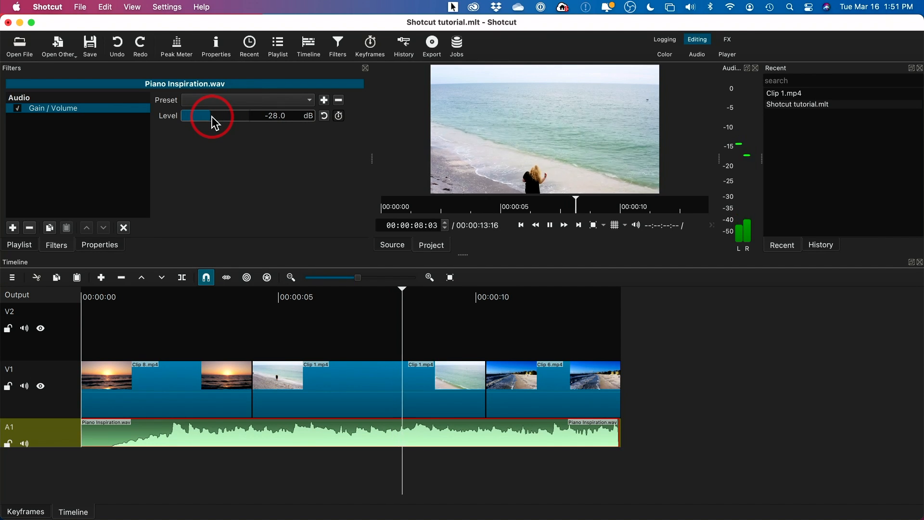
{"action": "left_click_drag", "start_coordinate": [212, 116], "coordinate": [222, 117]}
{"action": "key", "text": "space"}
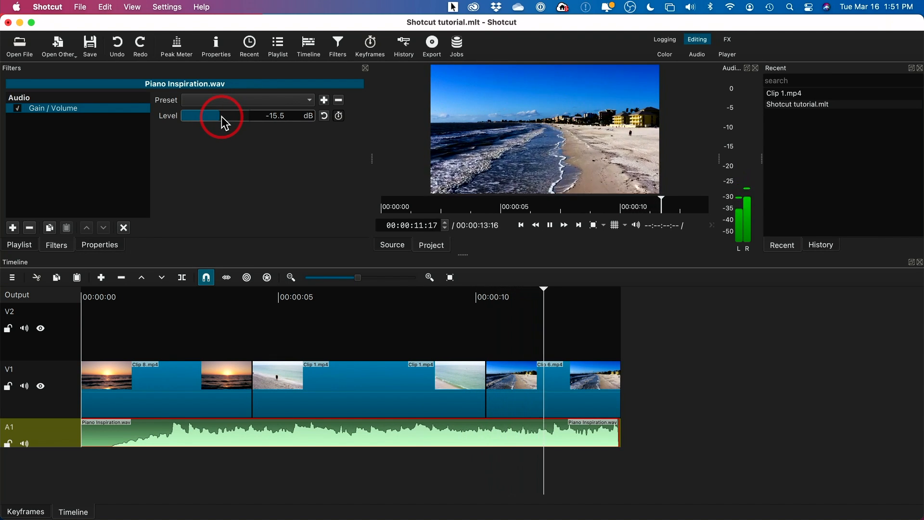
{"action": "key", "text": "space"}
Play the timeline from near the end of Clip 8 and check the music's loudness on the audio peak meter.
{"action": "mouse_move", "coordinate": [763, 183]}
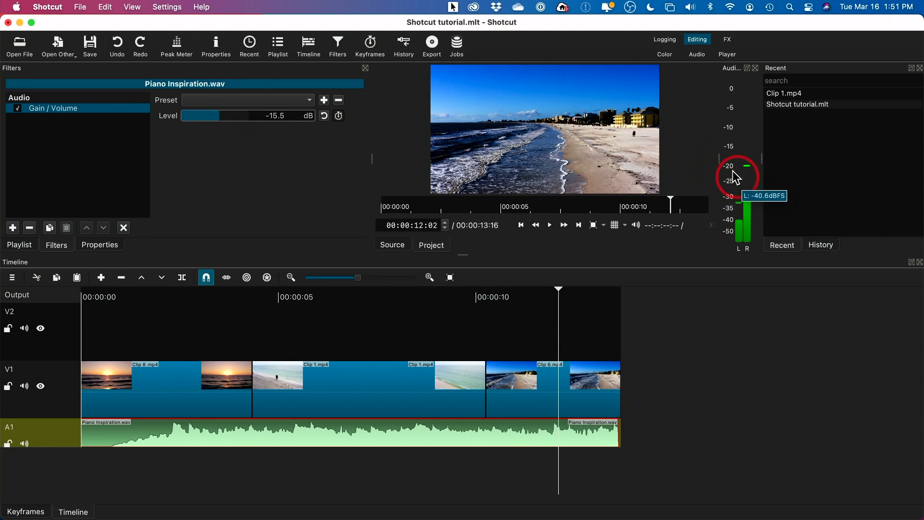
{"action": "left_click", "coordinate": [227, 332]}
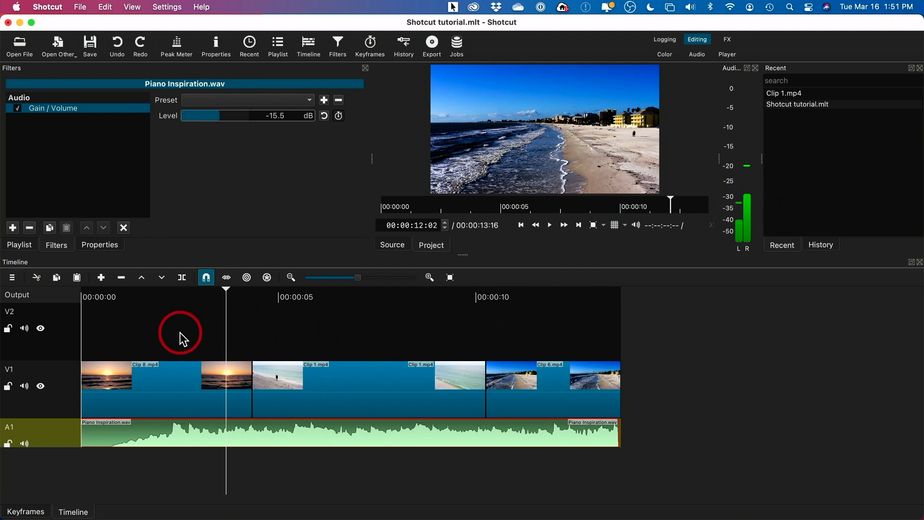
{"action": "key", "text": "space"}
{"action": "mouse_move", "coordinate": [748, 192]}
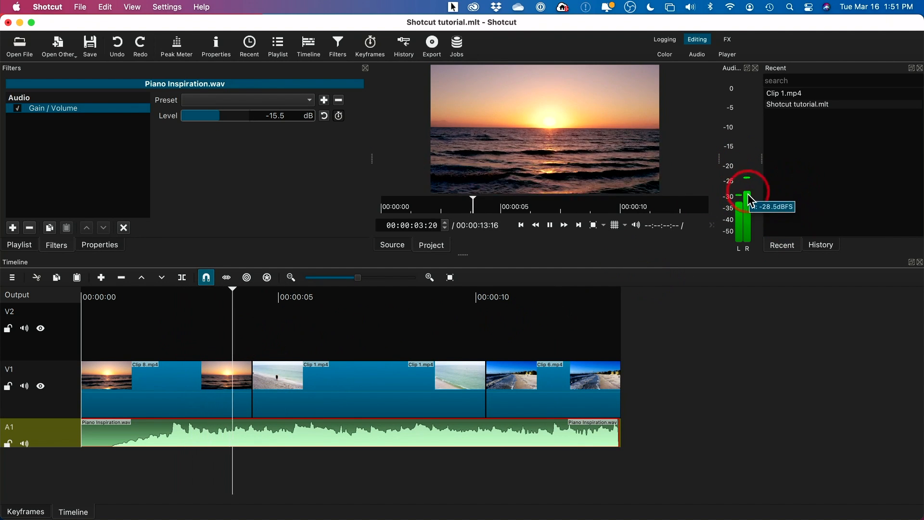
{"action": "key", "text": "space"}
Set the piano music's gain level to 3.0 dB, check it on the peak meter during playback, and mute the computer's sound.
{"action": "left_click", "coordinate": [264, 115]}
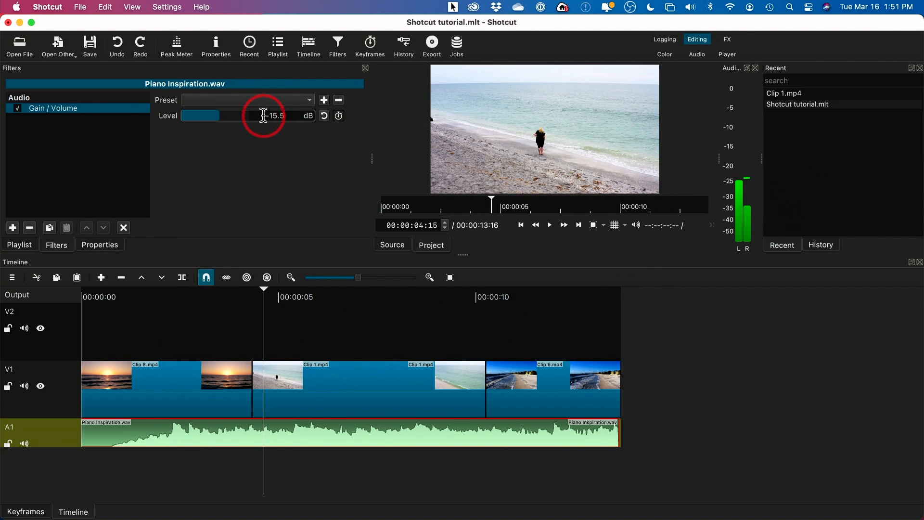
{"action": "mouse_move", "coordinate": [219, 114]}
{"action": "left_mouse_down"}
{"action": "mouse_move", "coordinate": [251, 114]}
{"action": "mouse_move", "coordinate": [235, 115]}
{"action": "left_mouse_up"}
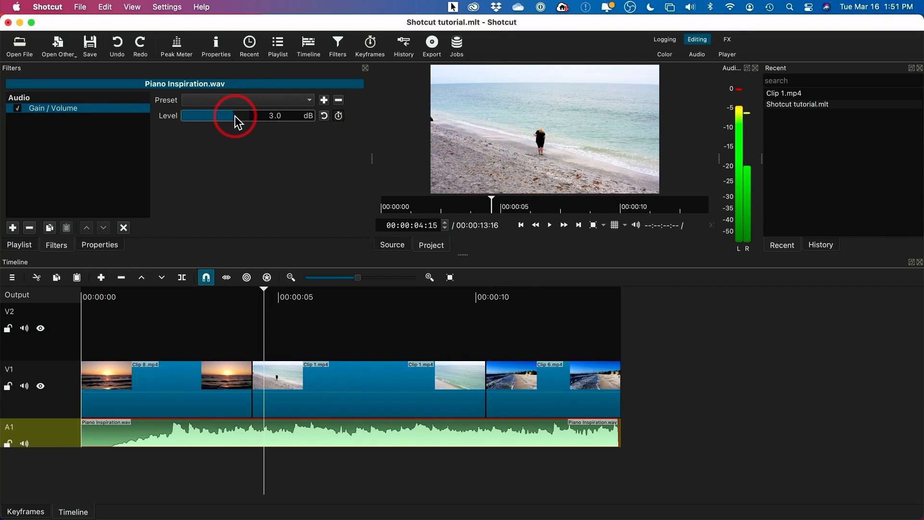
{"action": "key", "text": "space"}
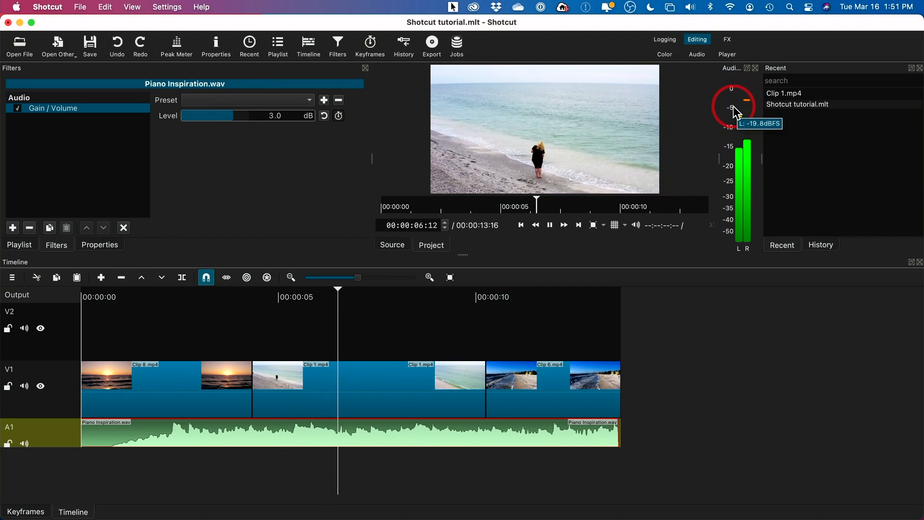
{"action": "key", "text": "space"}
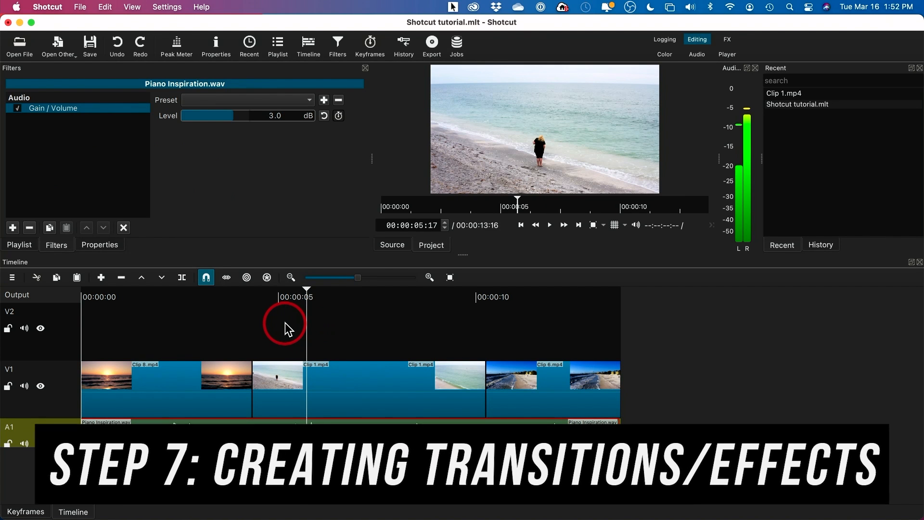
{"action": "key", "text": "XF86AudioMute"}
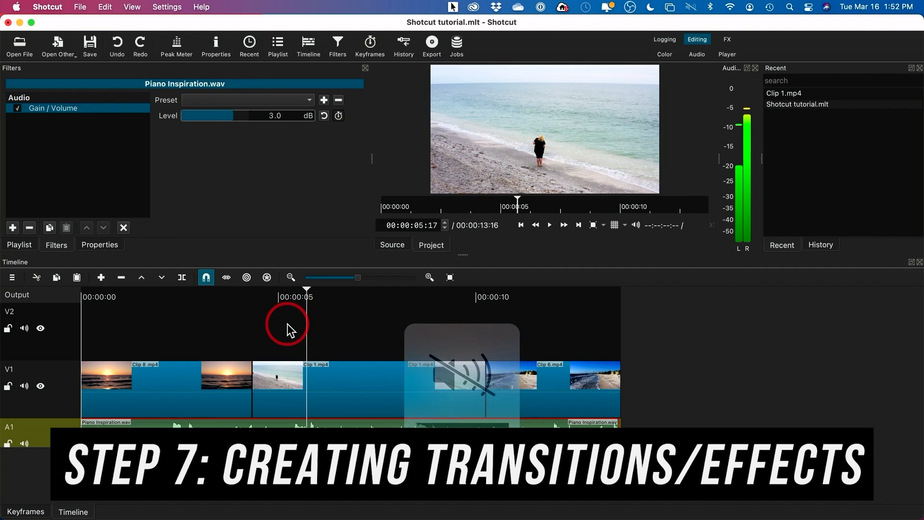
Play across the cut between Clip 8 and Clip 1 on V1 to review how the clips change without a transition.
{"action": "mouse_move", "coordinate": [252, 379]}
{"action": "left_mouse_down"}
{"action": "mouse_move", "coordinate": [239, 383]}
{"action": "mouse_move", "coordinate": [249, 377]}
{"action": "left_mouse_up"}
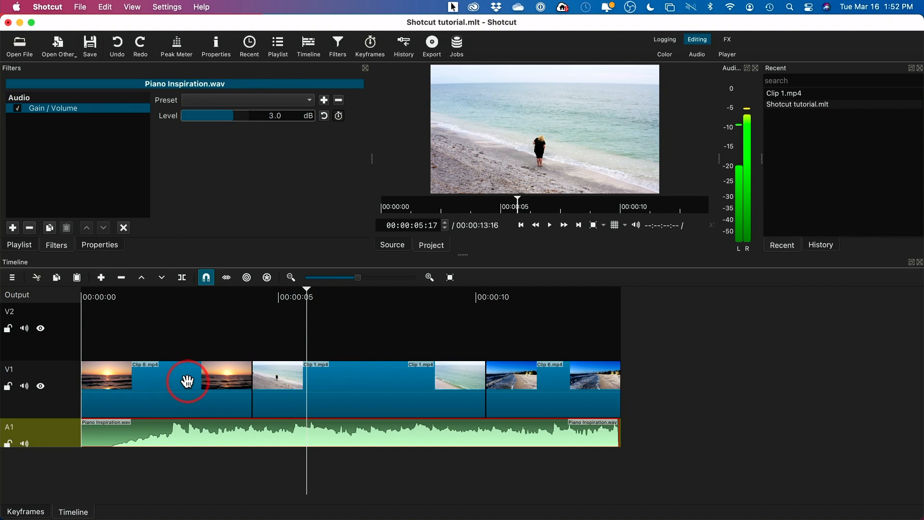
{"action": "left_click_drag", "start_coordinate": [309, 287], "coordinate": [221, 299]}
{"action": "key", "text": "space"}
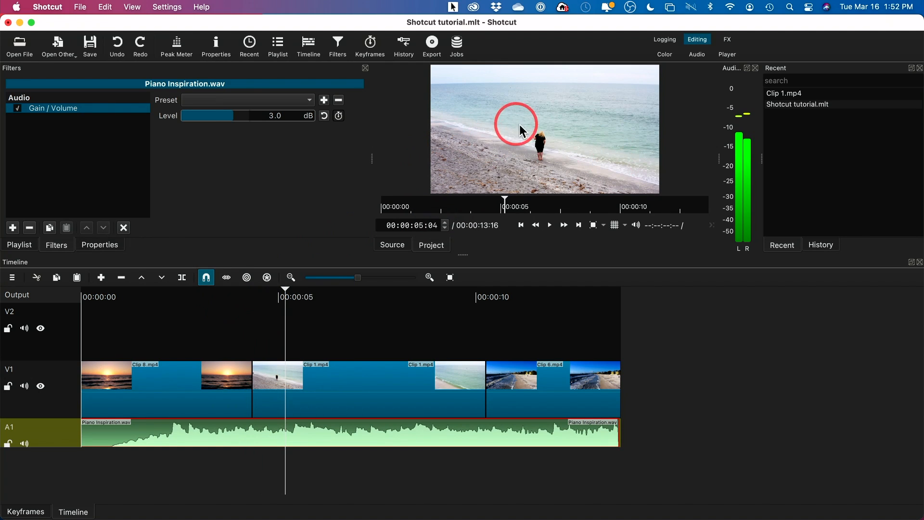
{"action": "left_click_drag", "start_coordinate": [284, 290], "coordinate": [221, 305]}
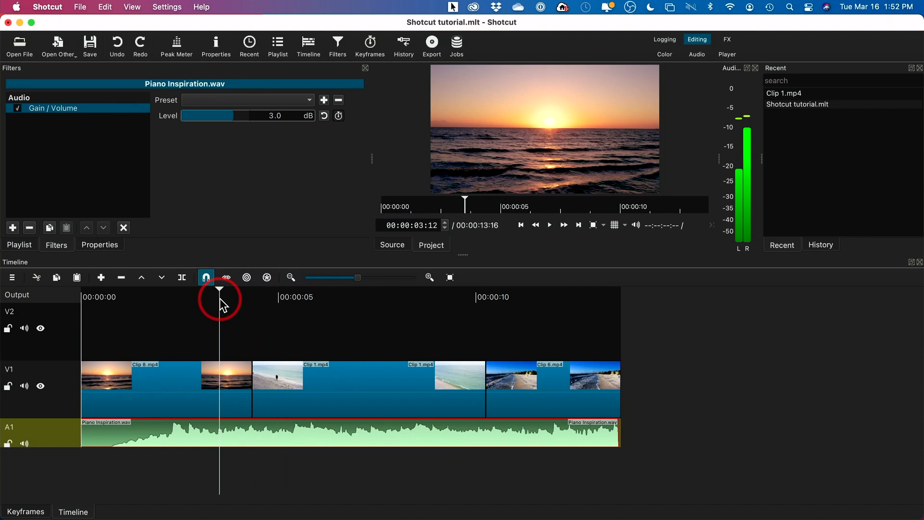
{"action": "right_click", "coordinate": [255, 380]}
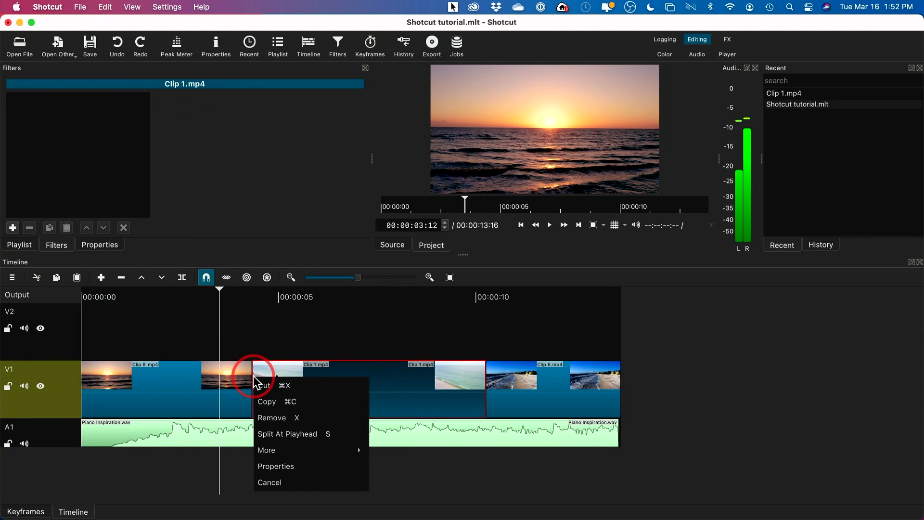
{"action": "left_click", "coordinate": [253, 351]}
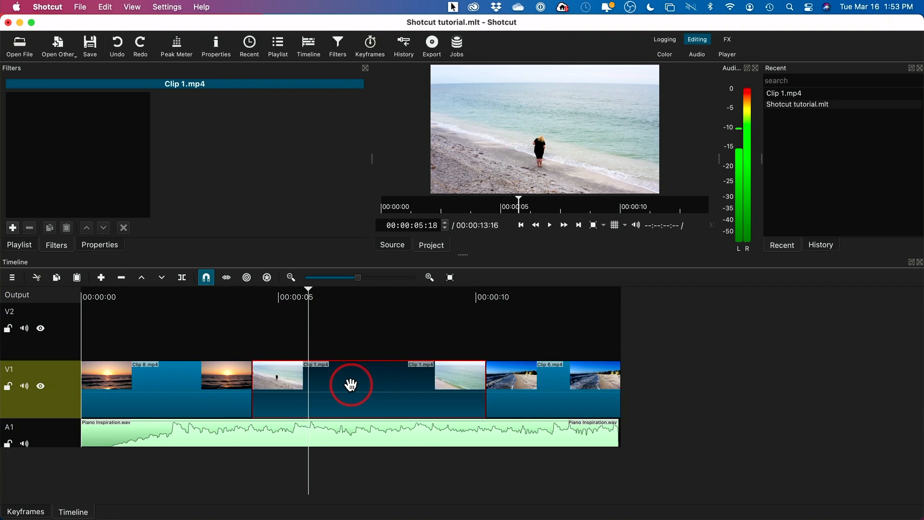
Overlap Clip 1 onto the end of Clip 8 by about 0.2 s to create a transition, and play across it.
{"action": "left_click_drag", "start_coordinate": [354, 383], "coordinate": [342, 383]}
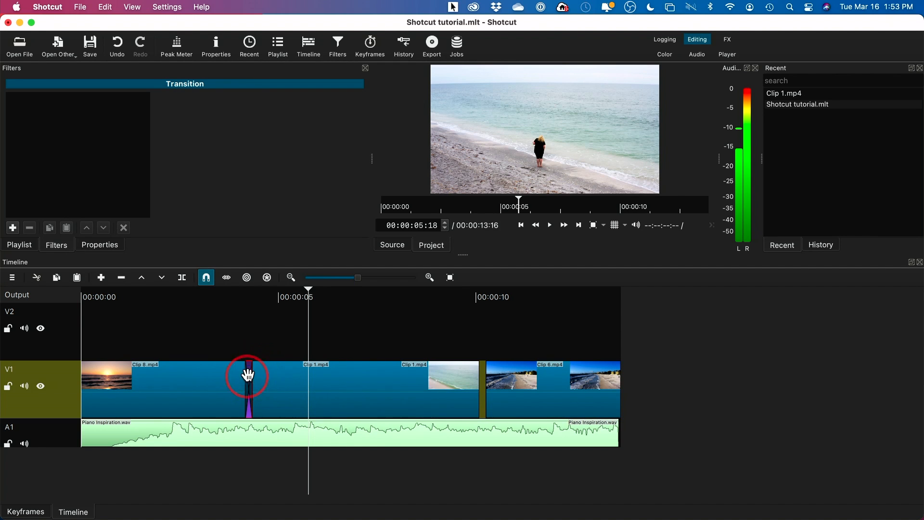
{"action": "left_click_drag", "start_coordinate": [308, 292], "coordinate": [227, 297]}
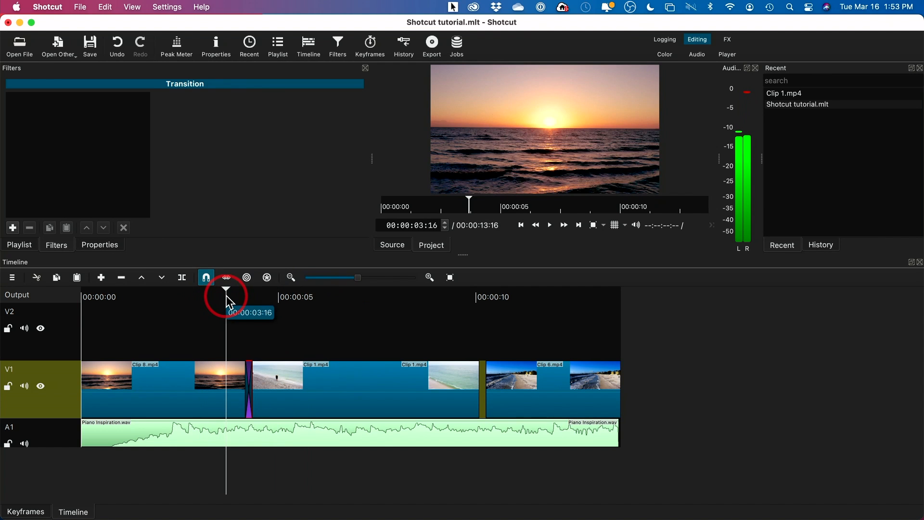
{"action": "key", "text": "space"}
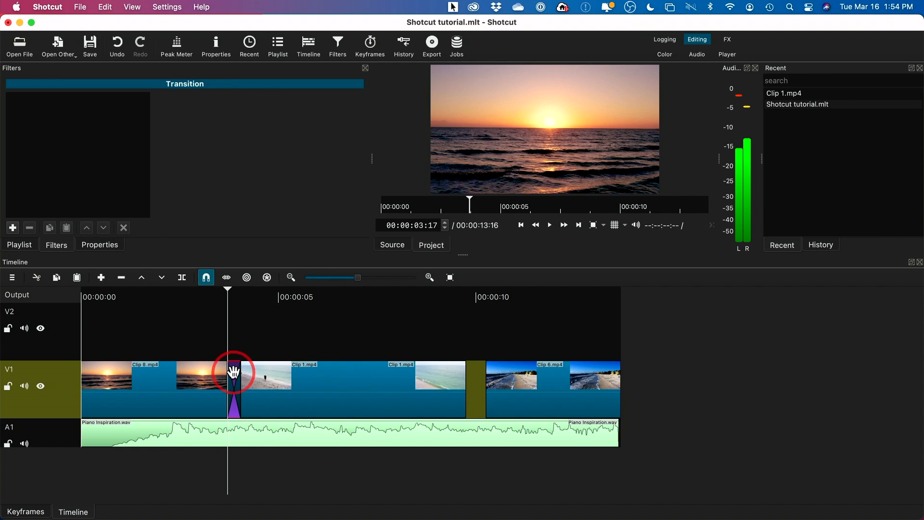
Open the properties of the transition between Clip 8 and Clip 1, review its video types, and set the audio mix to 13 %.
{"action": "right_click", "coordinate": [233, 372]}
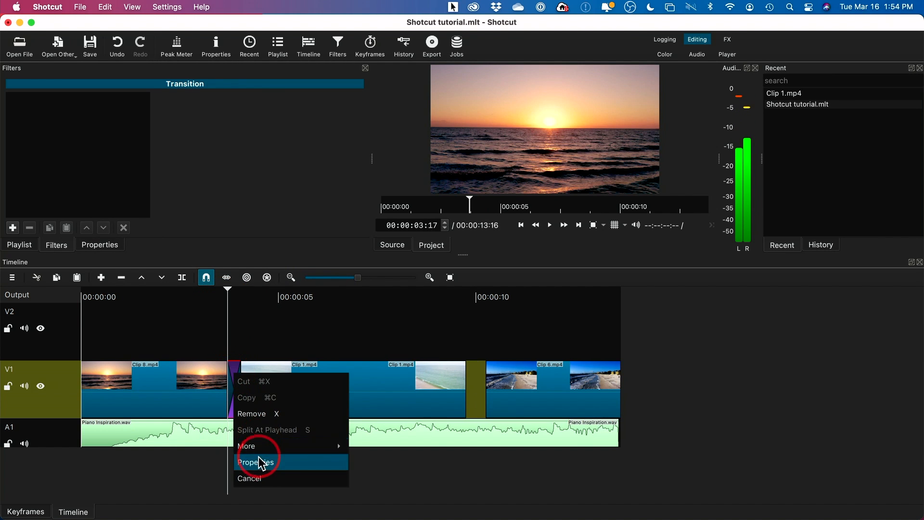
{"action": "left_click", "coordinate": [258, 463]}
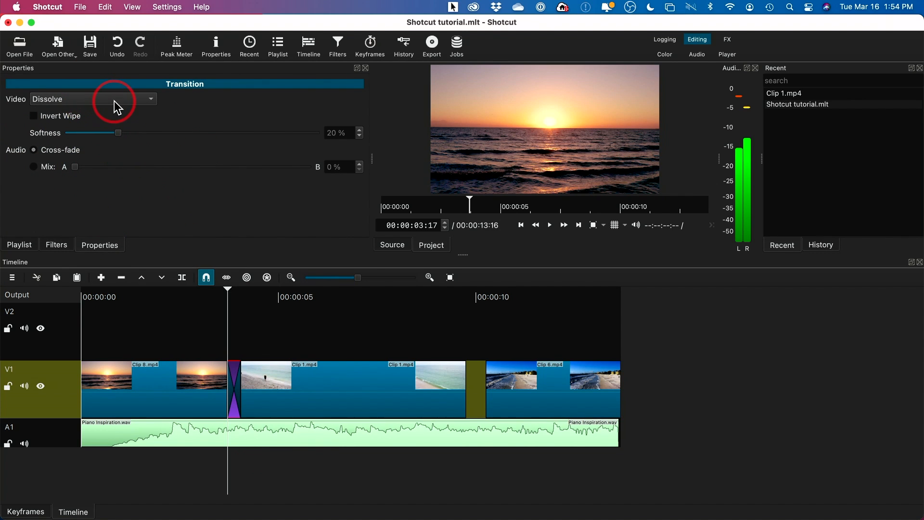
{"action": "left_click", "coordinate": [114, 100]}
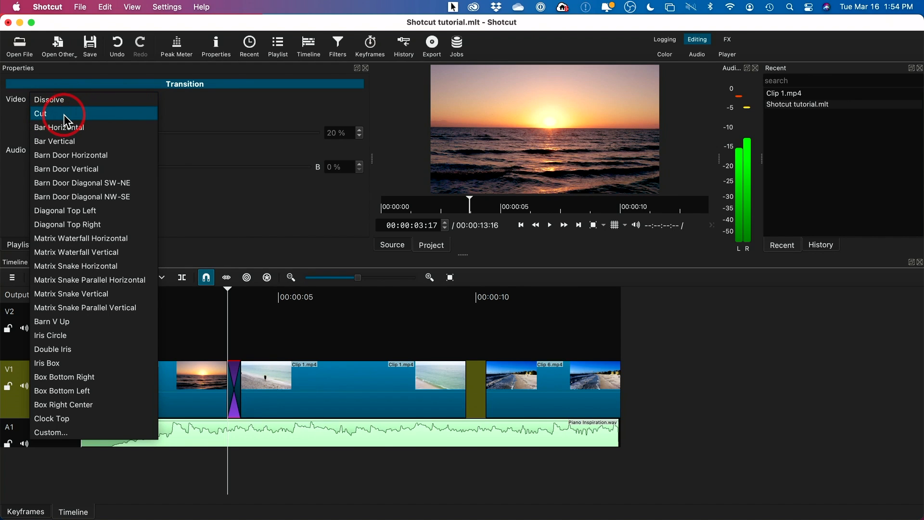
{"action": "left_click", "coordinate": [123, 330]}
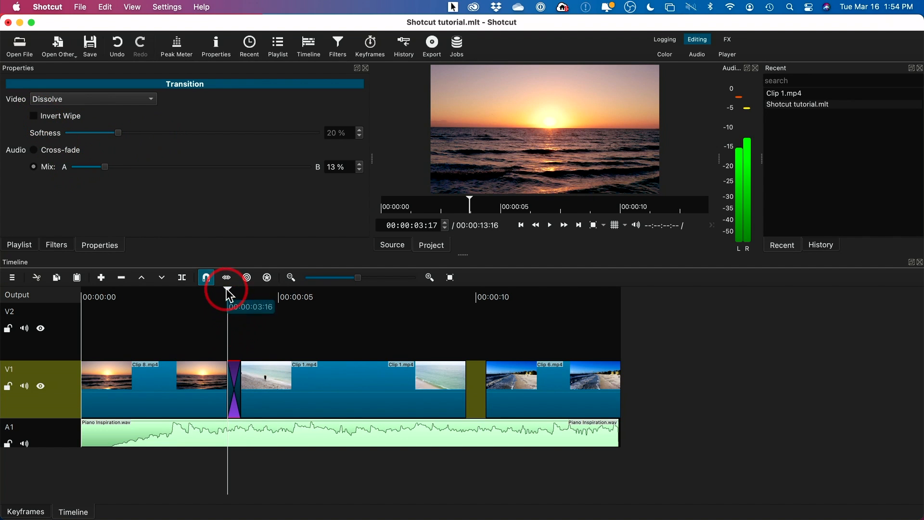
Lengthen the transition between Clip 8 and Clip 1 to about 0.7 s and play across it.
{"action": "left_click_drag", "start_coordinate": [225, 291], "coordinate": [205, 290]}
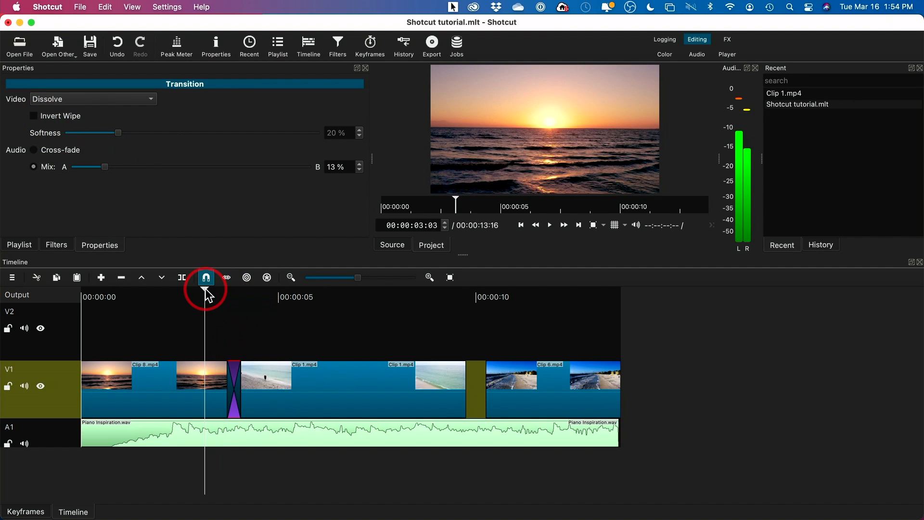
{"action": "key", "text": "space"}
{"action": "mouse_move", "coordinate": [241, 378]}
{"action": "left_mouse_down"}
{"action": "mouse_move", "coordinate": [284, 373]}
{"action": "mouse_move", "coordinate": [250, 373]}
{"action": "left_mouse_up"}
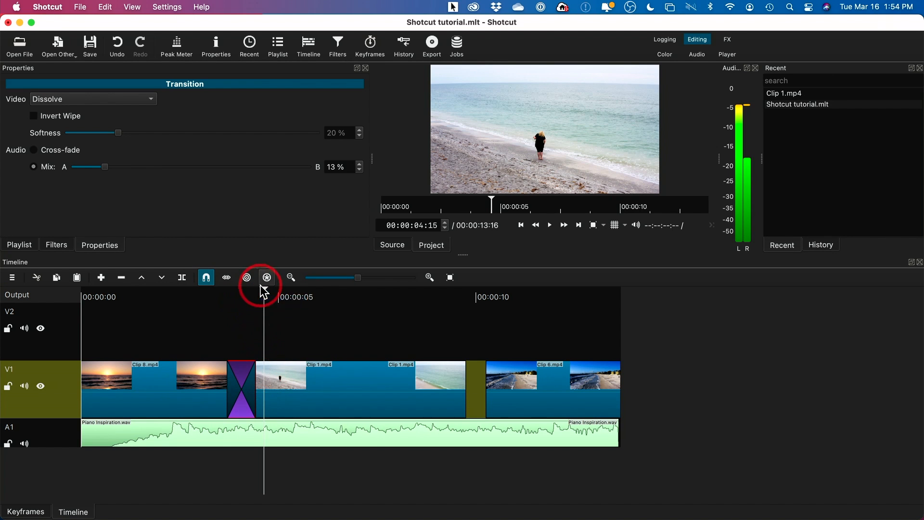
{"action": "left_click", "coordinate": [201, 292]}
{"action": "key", "text": "space"}
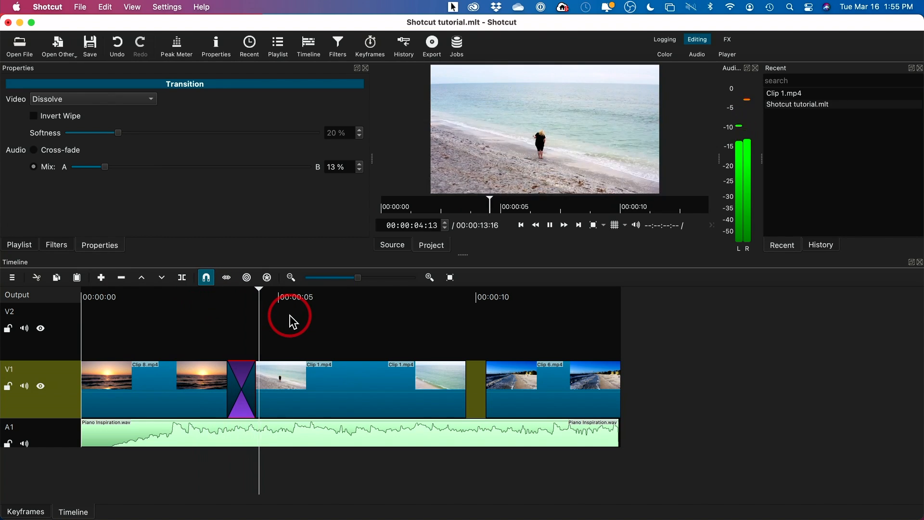
{"action": "key", "text": "space"}
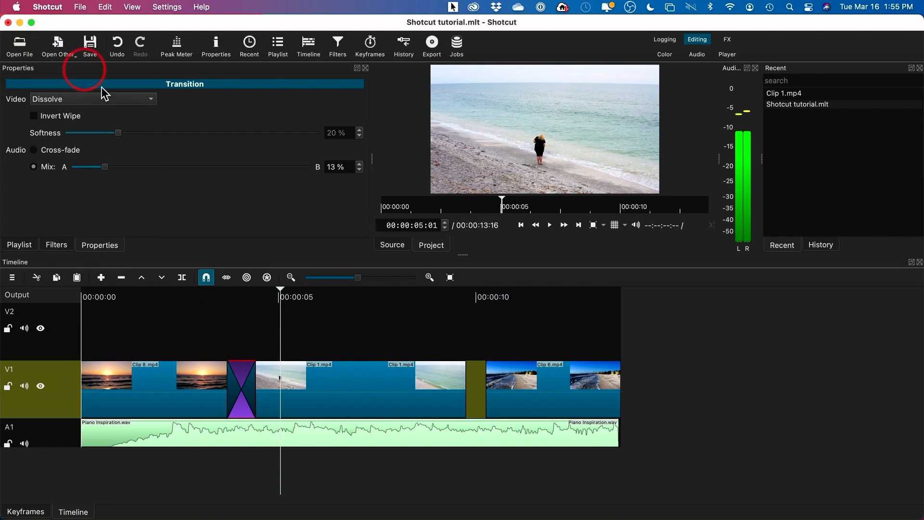
Try Barn Door Vertical as the transition's video type, then set it to Matrix Snake Parallel Horizontal, playing across the transition.
{"action": "left_click", "coordinate": [86, 100]}
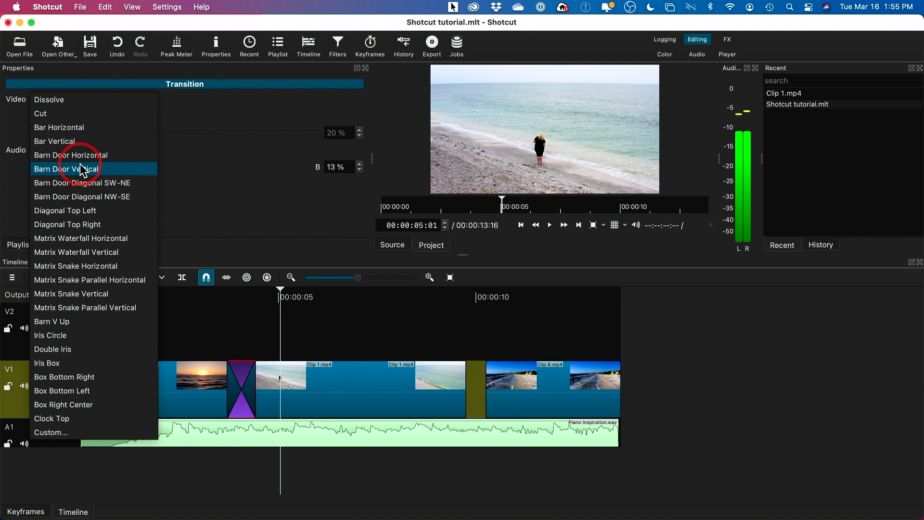
{"action": "left_click", "coordinate": [83, 170]}
{"action": "left_click_drag", "start_coordinate": [282, 295], "coordinate": [215, 297]}
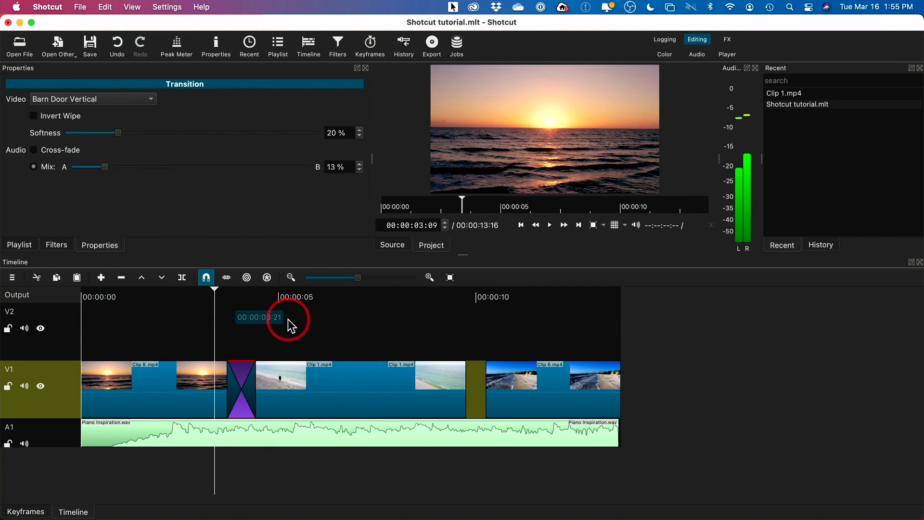
{"action": "key", "text": "space"}
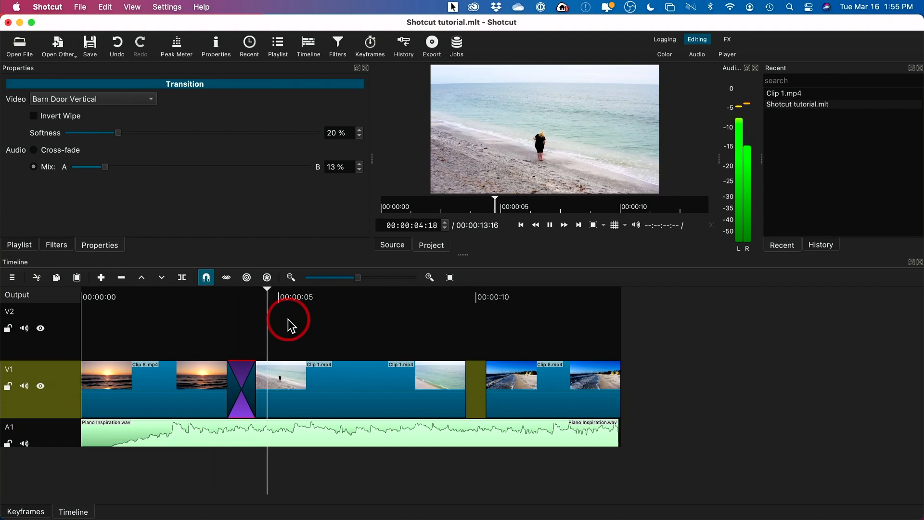
{"action": "left_click", "coordinate": [217, 296]}
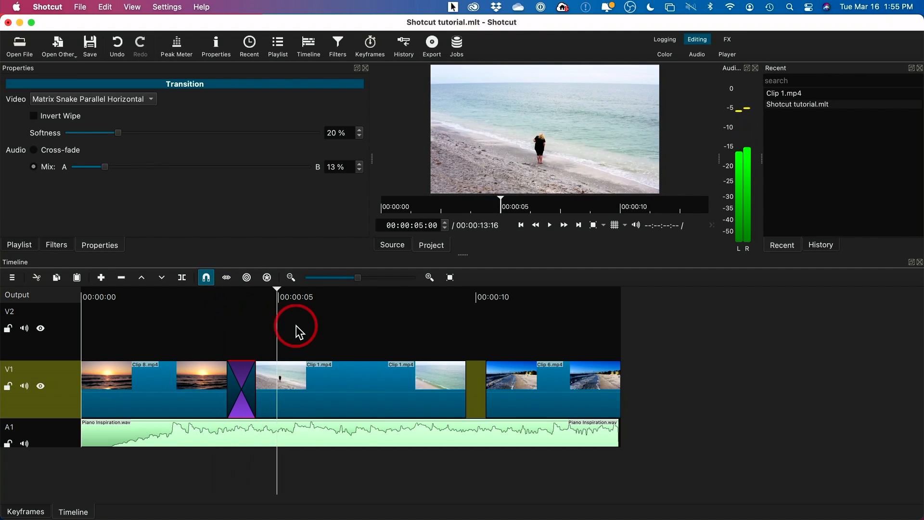
{"action": "key", "text": "space"}
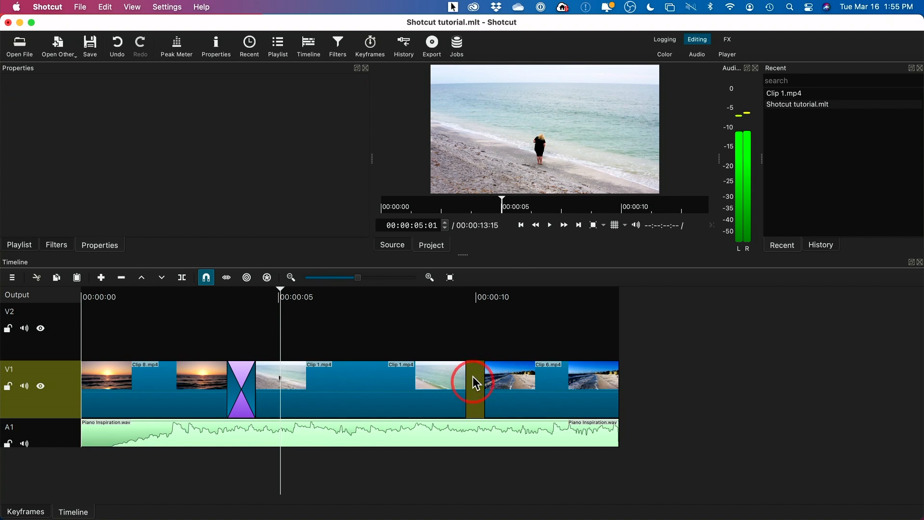
Close the gap between Clip 1 and Clip 6 on V1 and trim the piano music's end to match the video.
{"action": "left_click_drag", "start_coordinate": [511, 371], "coordinate": [488, 371]}
{"action": "left_click_drag", "start_coordinate": [612, 427], "coordinate": [595, 426]}
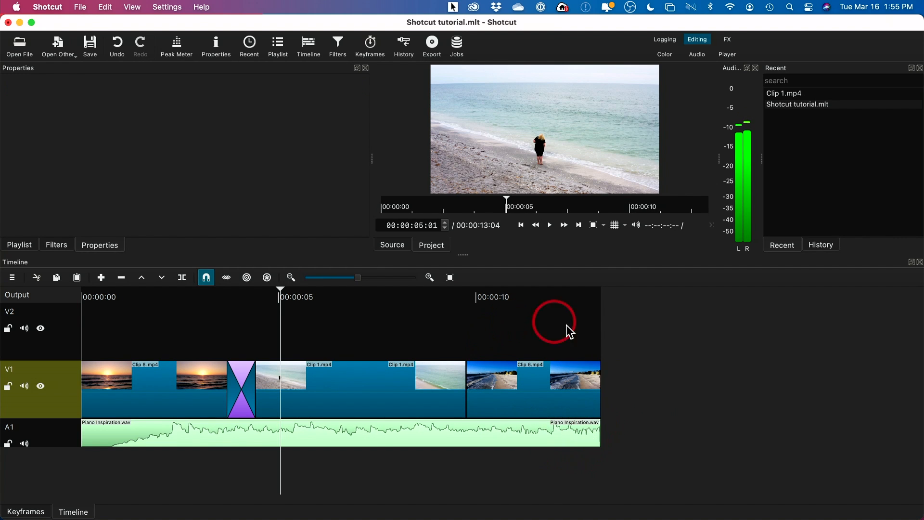
Look through the audio filters available for Clip 1, including fades, gain and normalization.
{"action": "left_click", "coordinate": [318, 395]}
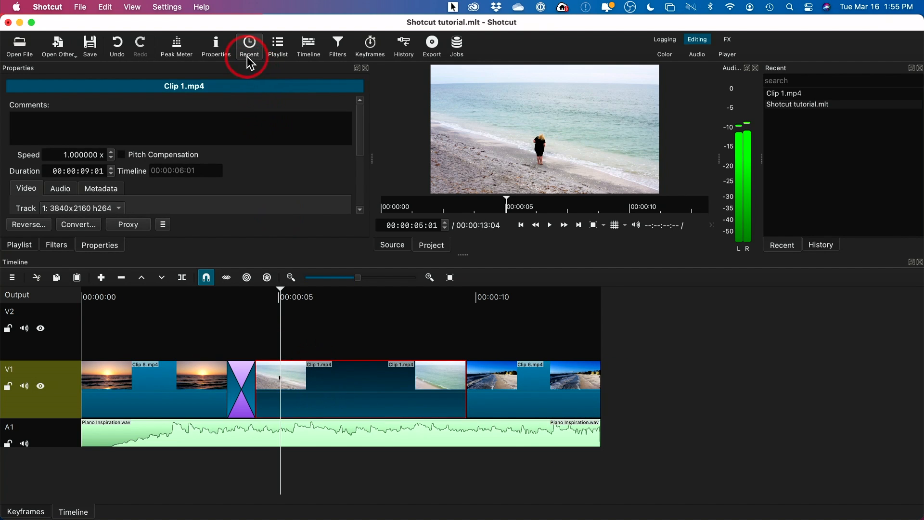
{"action": "left_click", "coordinate": [339, 48]}
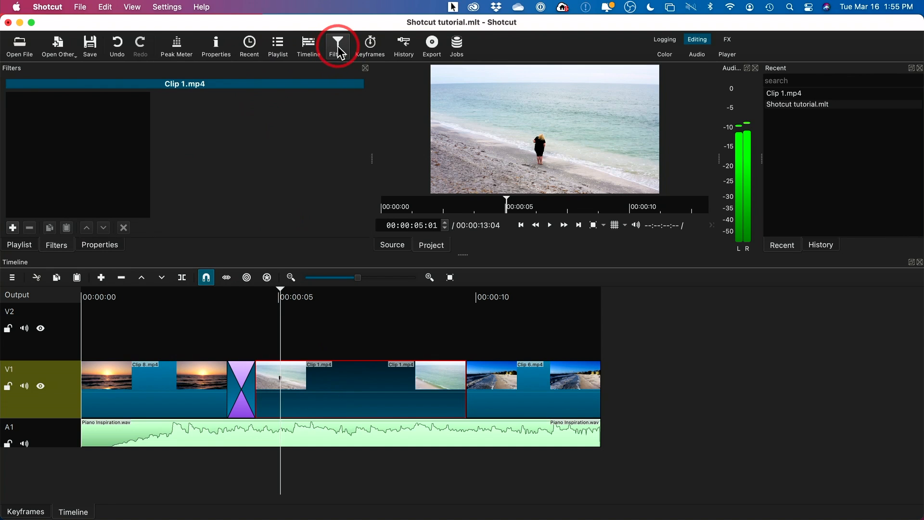
{"action": "left_click", "coordinate": [15, 229]}
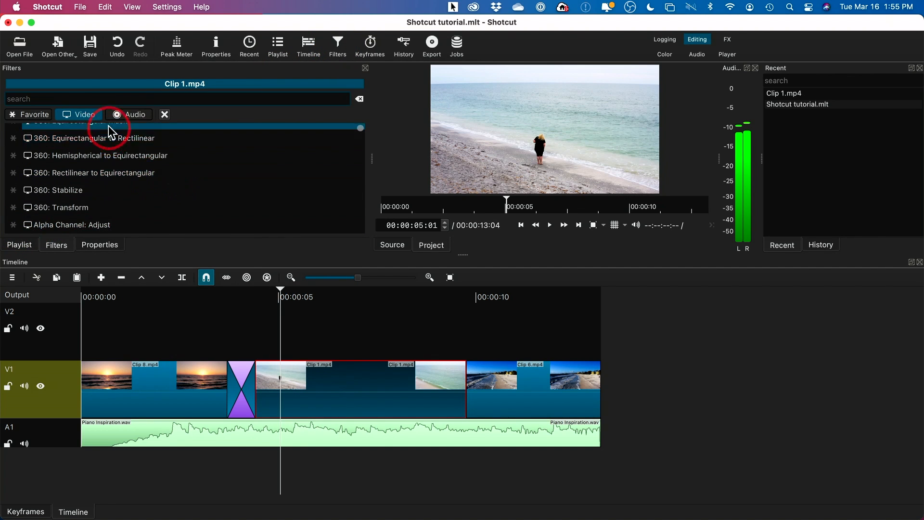
{"action": "left_click", "coordinate": [126, 117]}
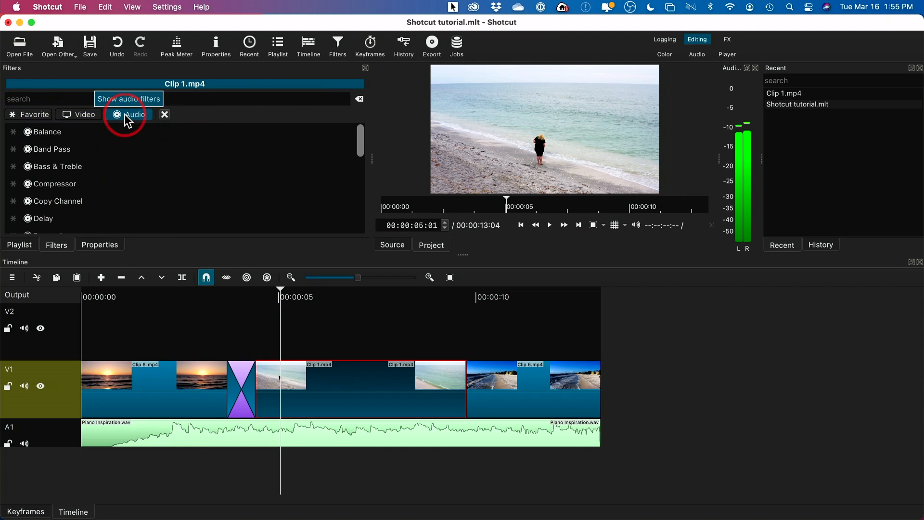
{"action": "scroll", "coordinate": [142, 166], "scroll_direction": "down", "scroll_amount": 3}
{"action": "scroll", "coordinate": [143, 167], "scroll_direction": "down", "scroll_amount": 10}
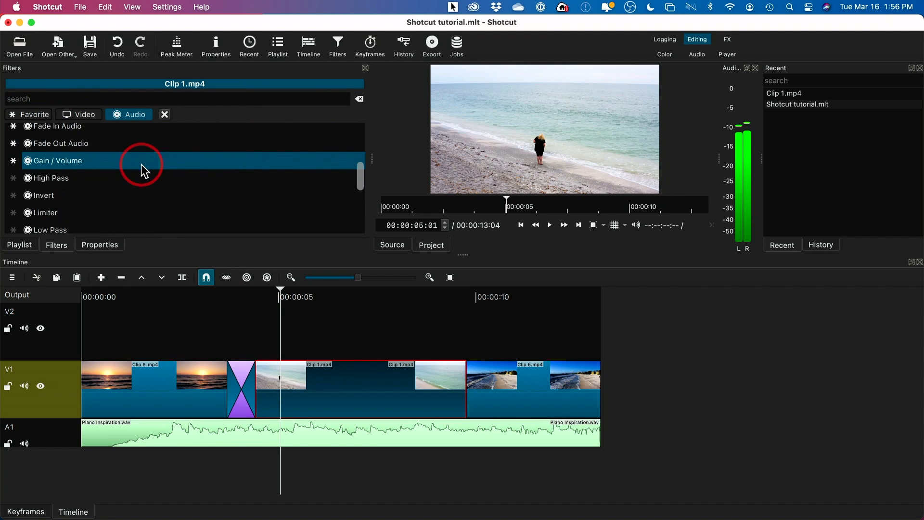
{"action": "scroll", "coordinate": [149, 177], "scroll_direction": "down", "scroll_amount": 5}
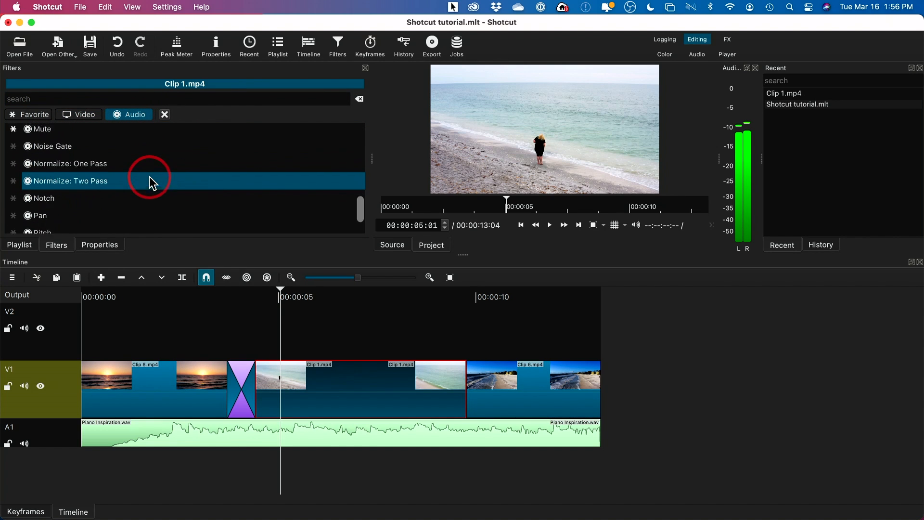
{"action": "scroll", "coordinate": [149, 176], "scroll_direction": "up", "scroll_amount": 15}
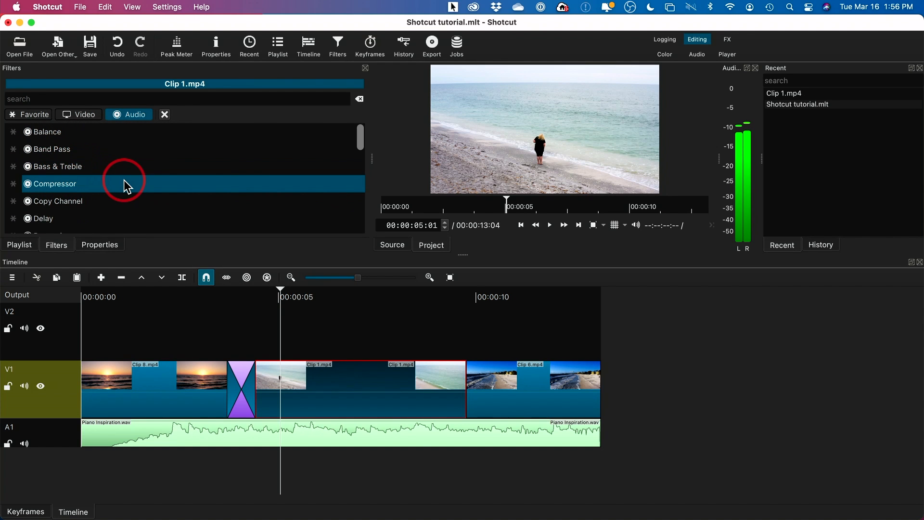
{"action": "scroll", "coordinate": [148, 181], "scroll_direction": "down", "scroll_amount": 9}
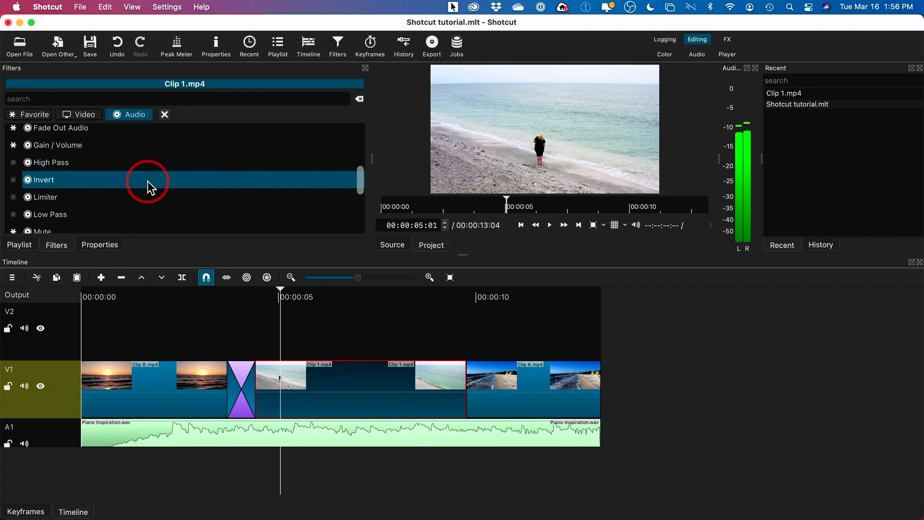
{"action": "scroll", "coordinate": [147, 180], "scroll_direction": "up", "scroll_amount": 2}
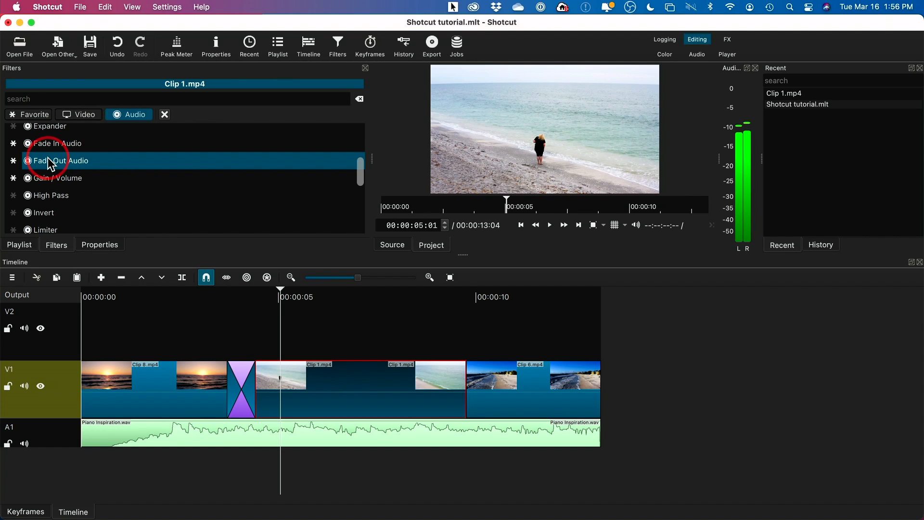
Add the Saturation video filter to Clip 1.
{"action": "left_click", "coordinate": [78, 114]}
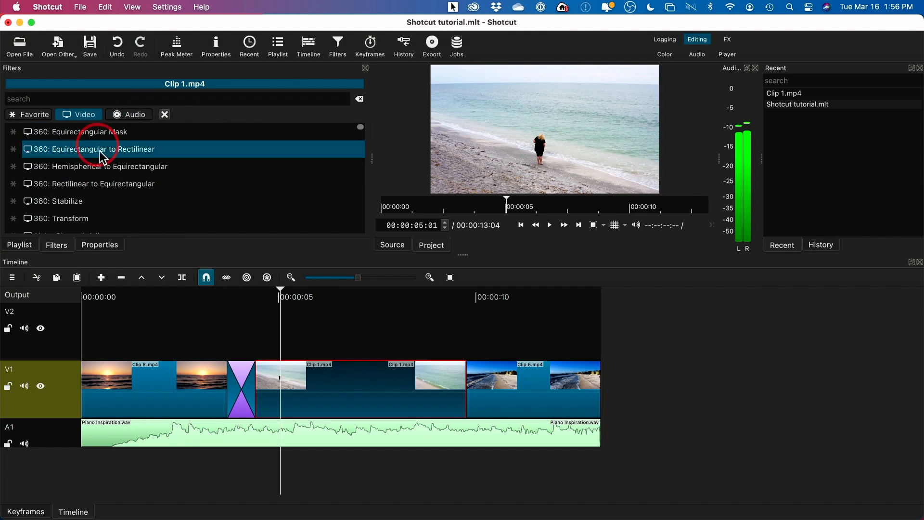
{"action": "scroll", "coordinate": [111, 194], "scroll_direction": "down", "scroll_amount": 20}
{"action": "scroll", "coordinate": [116, 198], "scroll_direction": "down", "scroll_amount": 10}
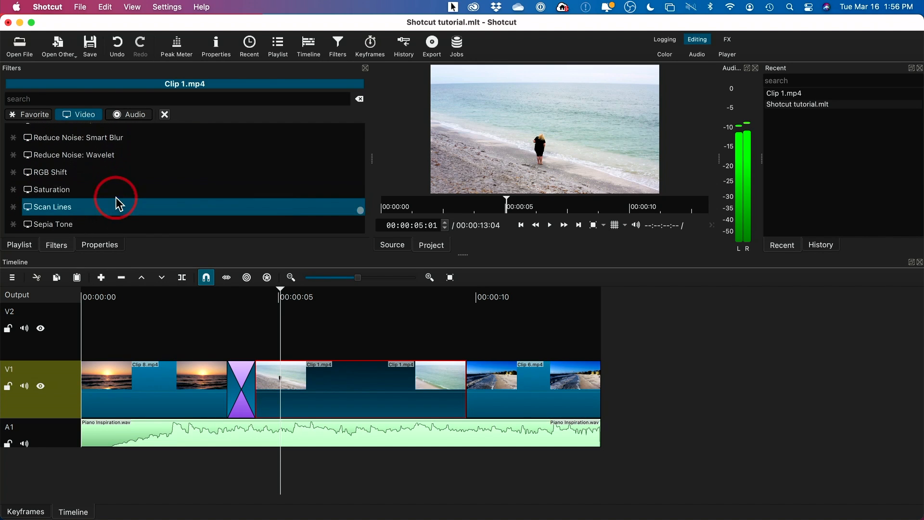
{"action": "left_click", "coordinate": [46, 182]}
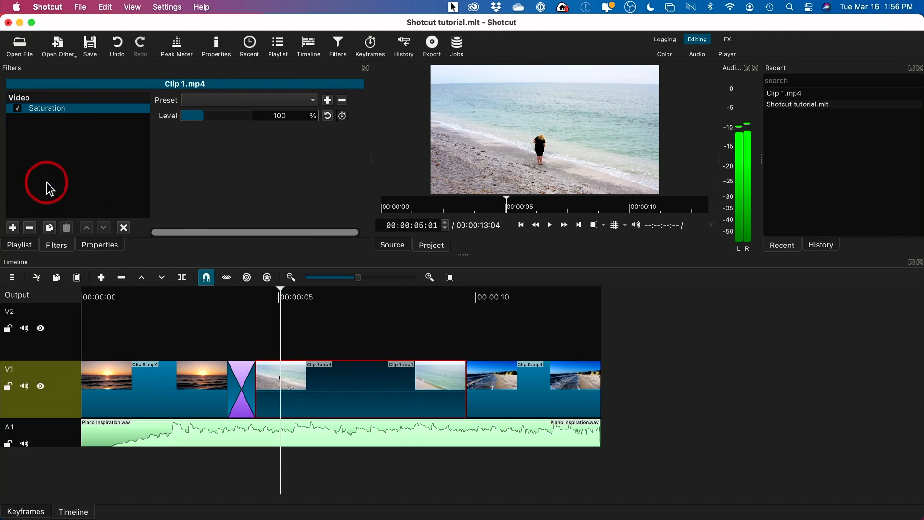
Adjust Clip 1's saturation level to 113 % and disable the Saturation filter.
{"action": "mouse_move", "coordinate": [211, 116]}
{"action": "left_mouse_down"}
{"action": "mouse_move", "coordinate": [268, 115]}
{"action": "mouse_move", "coordinate": [205, 115]}
{"action": "left_mouse_up"}
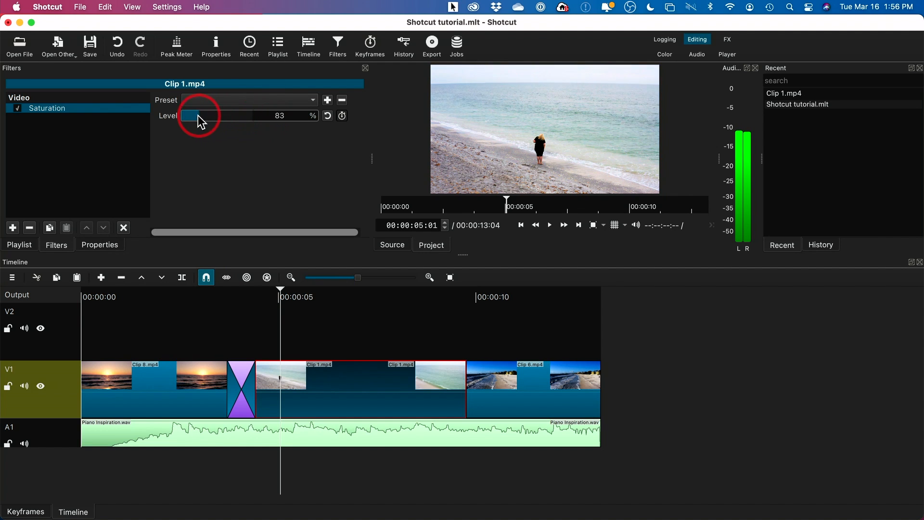
{"action": "left_click_drag", "start_coordinate": [141, 117], "coordinate": [198, 121]}
{"action": "left_click", "coordinate": [16, 108]}
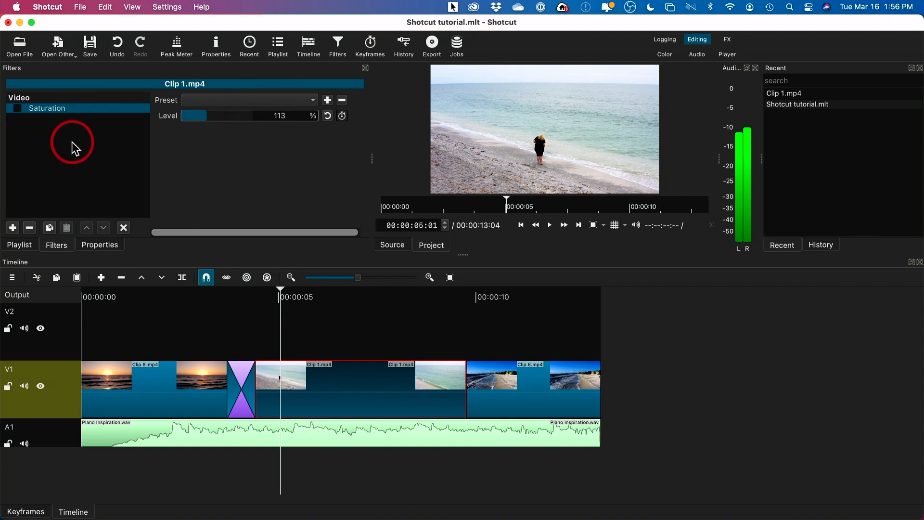
Browse further filters for Clip 1 and move the playhead to 00:00:07:15 to view that frame.
{"action": "left_click", "coordinate": [13, 227]}
{"action": "scroll", "coordinate": [123, 193], "scroll_direction": "down", "scroll_amount": 4}
{"action": "scroll", "coordinate": [123, 193], "scroll_direction": "down", "scroll_amount": 5}
{"action": "scroll", "coordinate": [123, 192], "scroll_direction": "up", "scroll_amount": 2}
{"action": "left_click", "coordinate": [359, 336]}
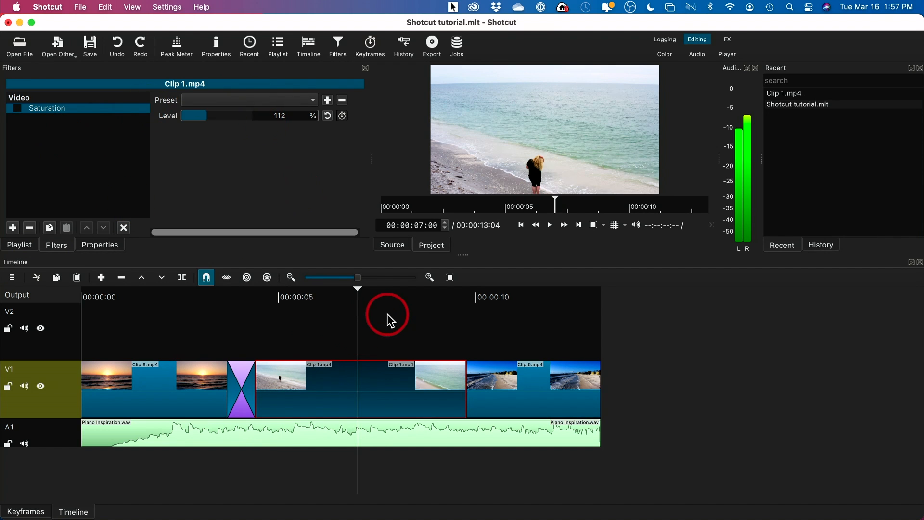
{"action": "left_click", "coordinate": [385, 378]}
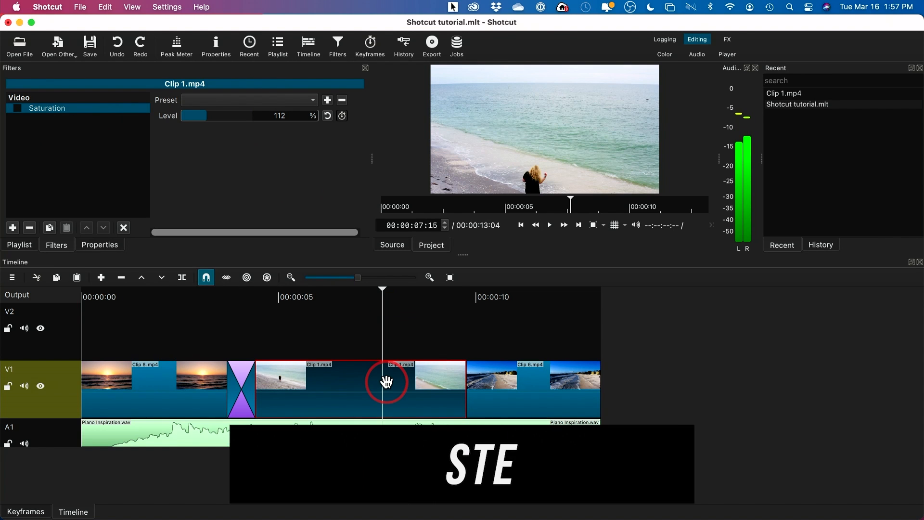
Switch to the Color workspace layout and add the Color Grading filter to Clip 1.
{"action": "left_click", "coordinate": [665, 55]}
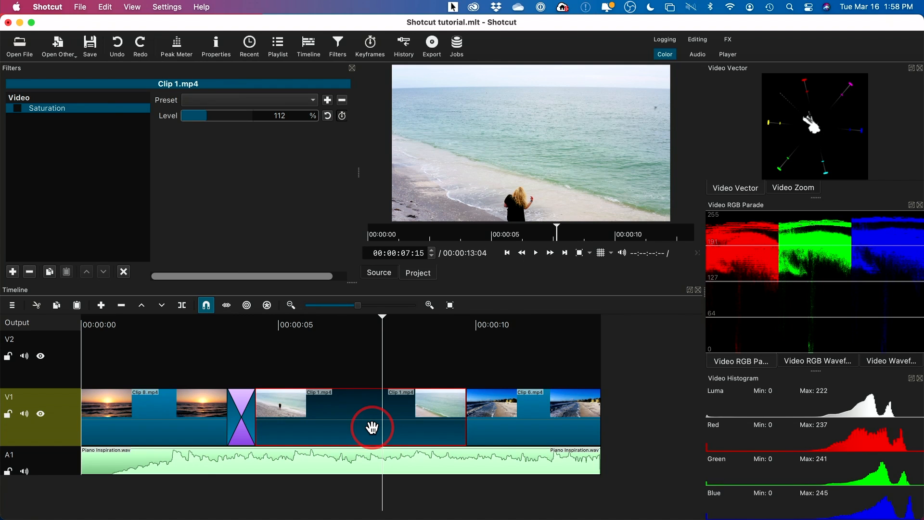
{"action": "left_click", "coordinate": [12, 272]}
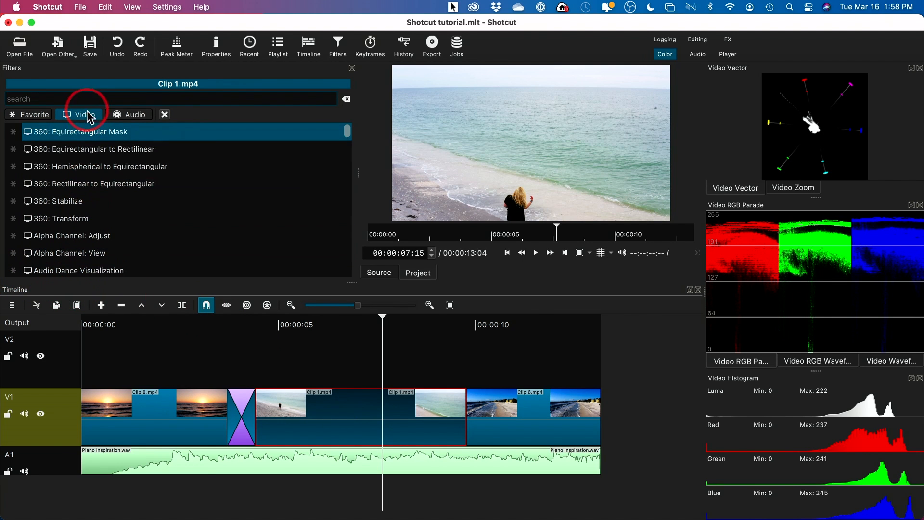
{"action": "scroll", "coordinate": [107, 187], "scroll_direction": "down", "scroll_amount": 5}
{"action": "scroll", "coordinate": [108, 187], "scroll_direction": "down", "scroll_amount": 6}
{"action": "scroll", "coordinate": [107, 186], "scroll_direction": "down", "scroll_amount": 1}
{"action": "scroll", "coordinate": [50, 189], "scroll_direction": "down", "scroll_amount": 5}
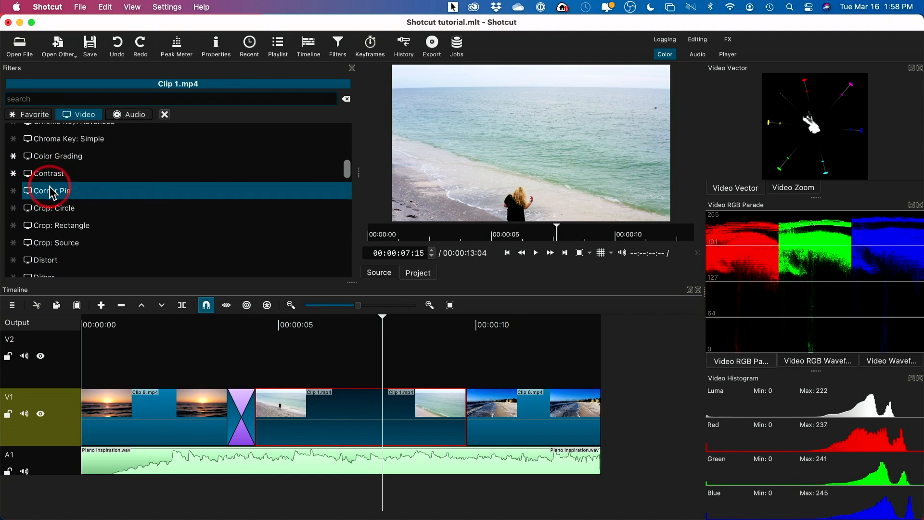
{"action": "scroll", "coordinate": [174, 197], "scroll_direction": "down", "scroll_amount": 9}
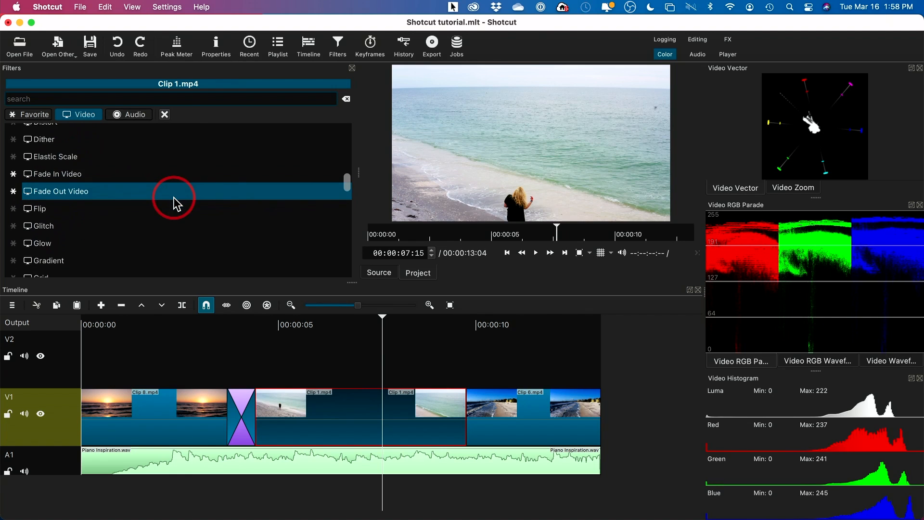
{"action": "scroll", "coordinate": [174, 197], "scroll_direction": "down", "scroll_amount": 8}
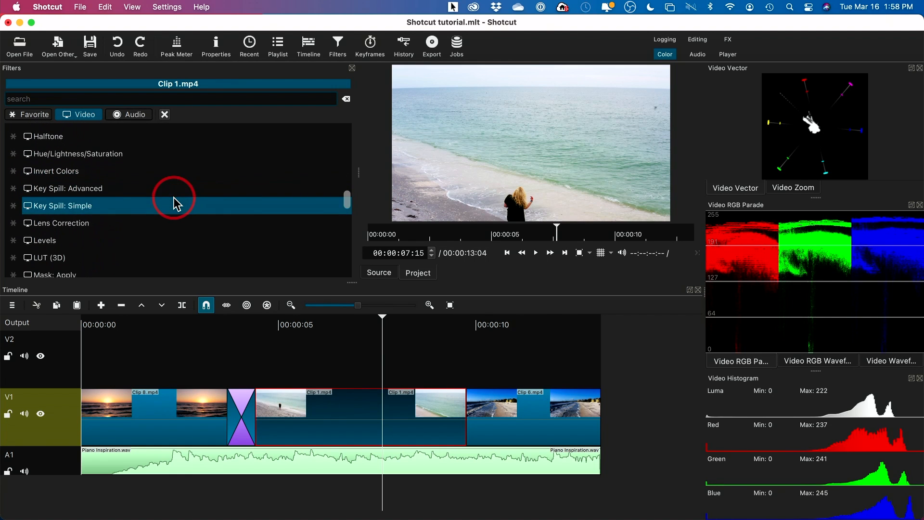
{"action": "type", "text": "colo"}
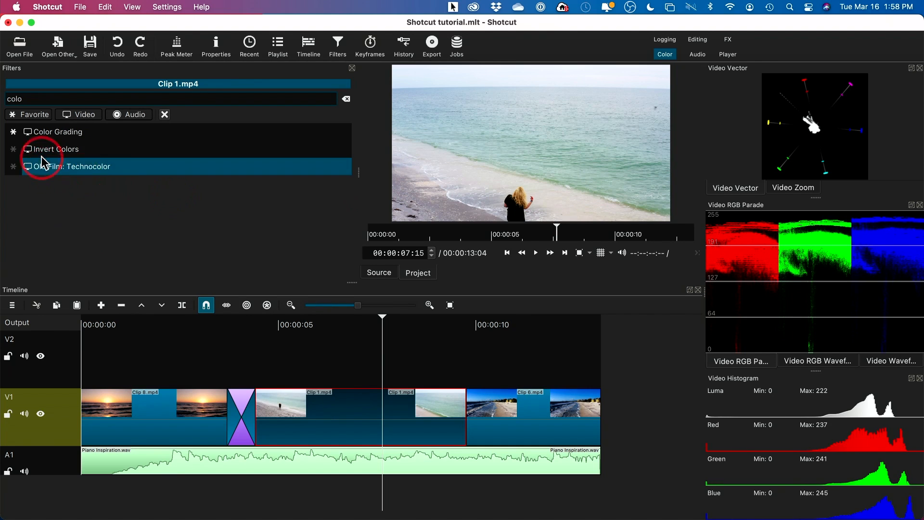
{"action": "left_click", "coordinate": [30, 138]}
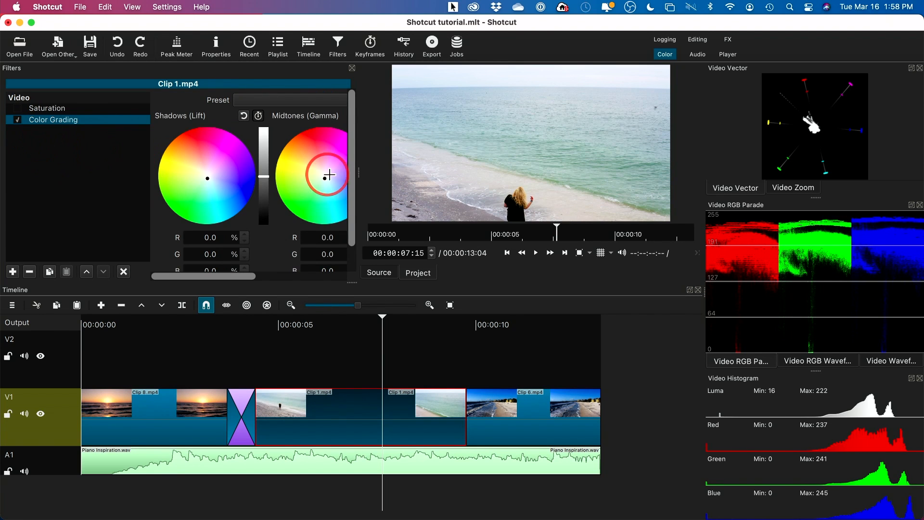
Shift Clip 1's midtones to about R -3.7 %, G -4.1 % and its shadows to about R -23.7 %, G -24.8 %.
{"action": "left_click_drag", "start_coordinate": [356, 171], "coordinate": [408, 171]}
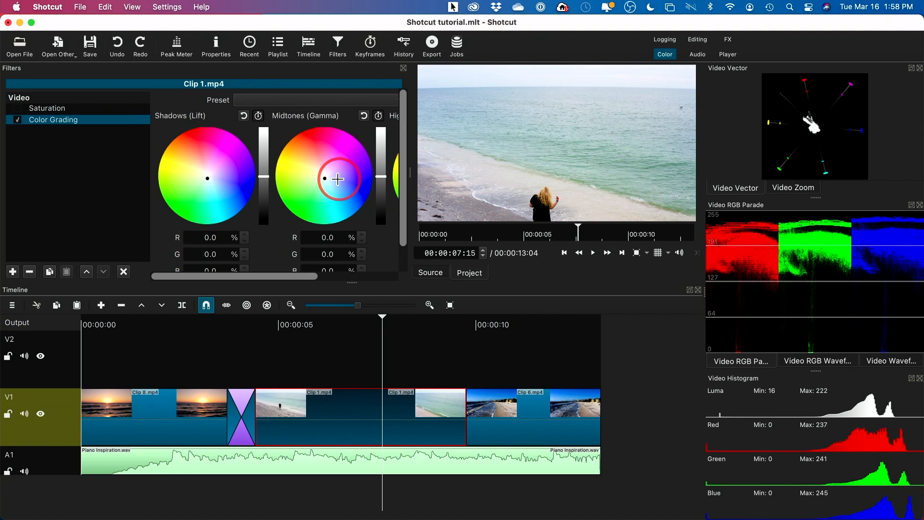
{"action": "mouse_move", "coordinate": [323, 178]}
{"action": "left_mouse_down"}
{"action": "mouse_move", "coordinate": [322, 152]}
{"action": "mouse_move", "coordinate": [305, 171]}
{"action": "mouse_move", "coordinate": [336, 186]}
{"action": "mouse_move", "coordinate": [323, 157]}
{"action": "mouse_move", "coordinate": [304, 165]}
{"action": "mouse_move", "coordinate": [315, 158]}
{"action": "mouse_move", "coordinate": [324, 179]}
{"action": "mouse_move", "coordinate": [322, 165]}
{"action": "mouse_move", "coordinate": [331, 192]}
{"action": "mouse_move", "coordinate": [324, 176]}
{"action": "left_mouse_up"}
{"action": "left_click_drag", "start_coordinate": [307, 134], "coordinate": [322, 178]}
{"action": "left_click_drag", "start_coordinate": [177, 185], "coordinate": [217, 178]}
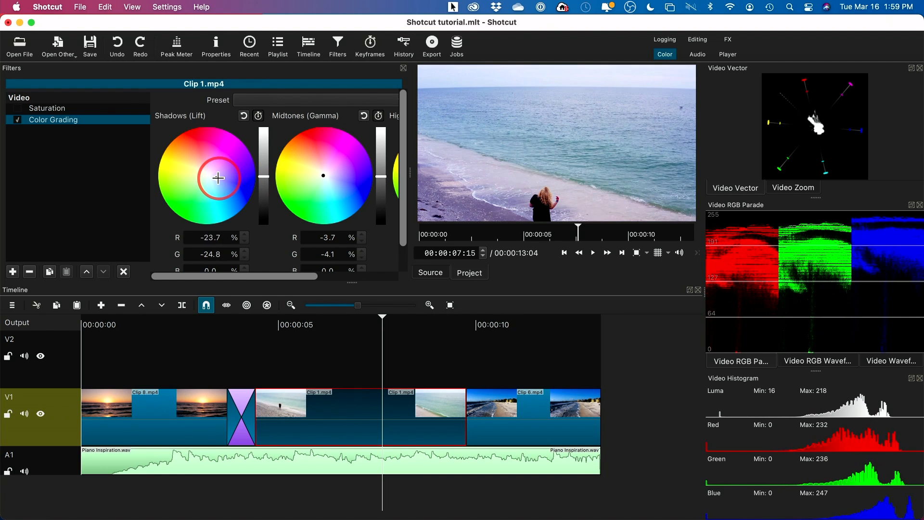
Raise the brightness of Clip 1's highlights to about 2.9 % gain in red, green and blue.
{"action": "left_click_drag", "start_coordinate": [404, 179], "coordinate": [404, 219]}
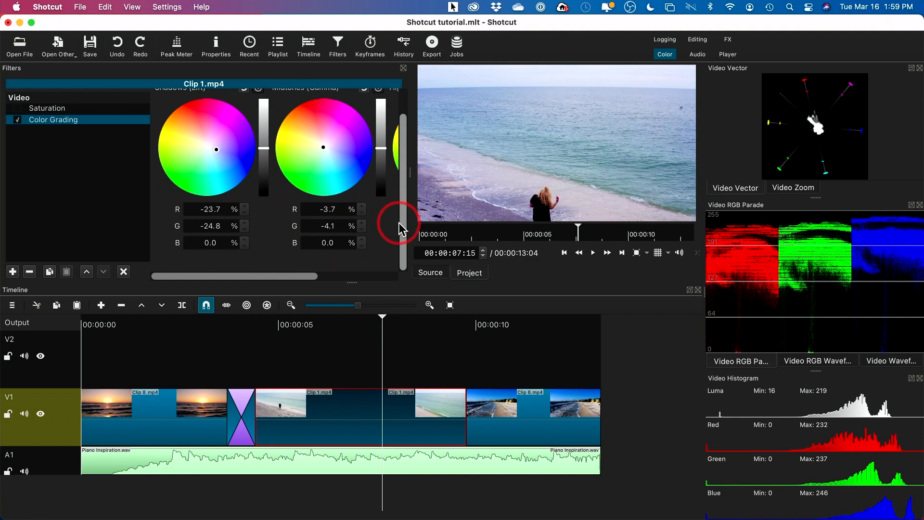
{"action": "left_click_drag", "start_coordinate": [272, 282], "coordinate": [346, 276]}
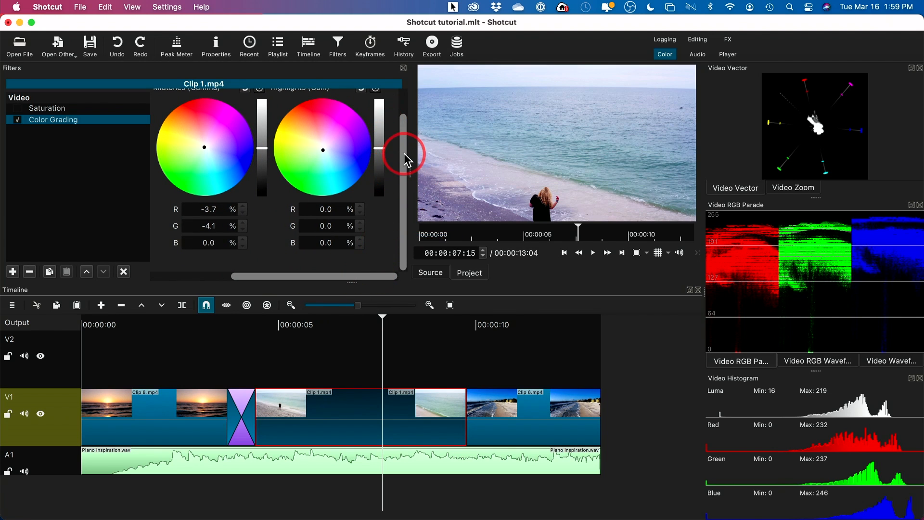
{"action": "left_click_drag", "start_coordinate": [404, 151], "coordinate": [404, 128]}
{"action": "mouse_move", "coordinate": [382, 171]}
{"action": "left_mouse_down"}
{"action": "mouse_move", "coordinate": [380, 182]}
{"action": "mouse_move", "coordinate": [384, 149]}
{"action": "mouse_move", "coordinate": [383, 177]}
{"action": "mouse_move", "coordinate": [380, 153]}
{"action": "mouse_move", "coordinate": [377, 169]}
{"action": "left_mouse_up"}
{"action": "mouse_move", "coordinate": [796, 222]}
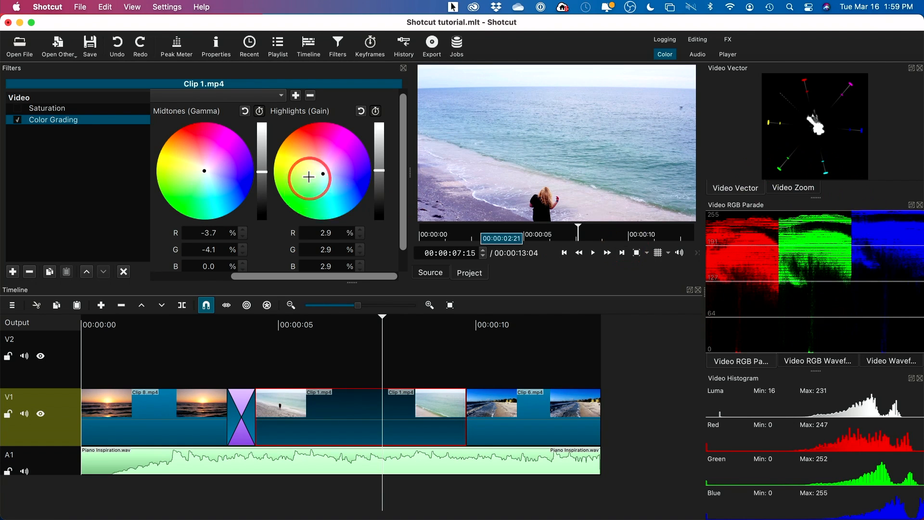
{"action": "mouse_move", "coordinate": [380, 174]}
{"action": "left_mouse_down"}
{"action": "mouse_move", "coordinate": [377, 196]}
{"action": "mouse_move", "coordinate": [378, 172]}
{"action": "left_mouse_up"}
Return to the Editing workspace layout and add the Text: Rich filter to Clip 1.
{"action": "left_click", "coordinate": [697, 39]}
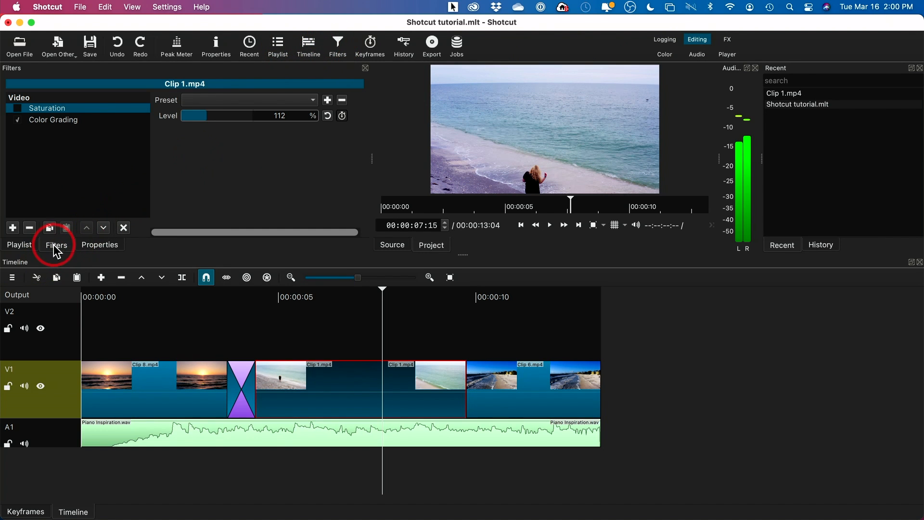
{"action": "left_click", "coordinate": [12, 228]}
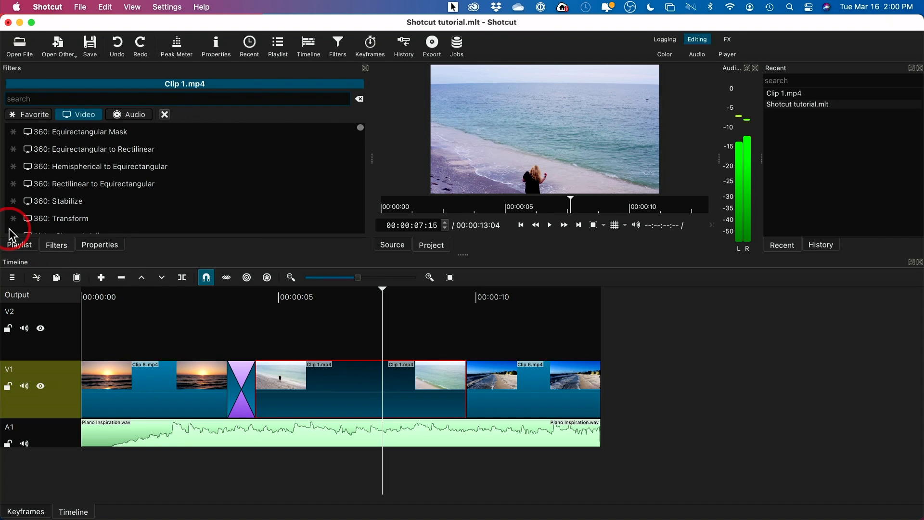
{"action": "type", "text": "text"}
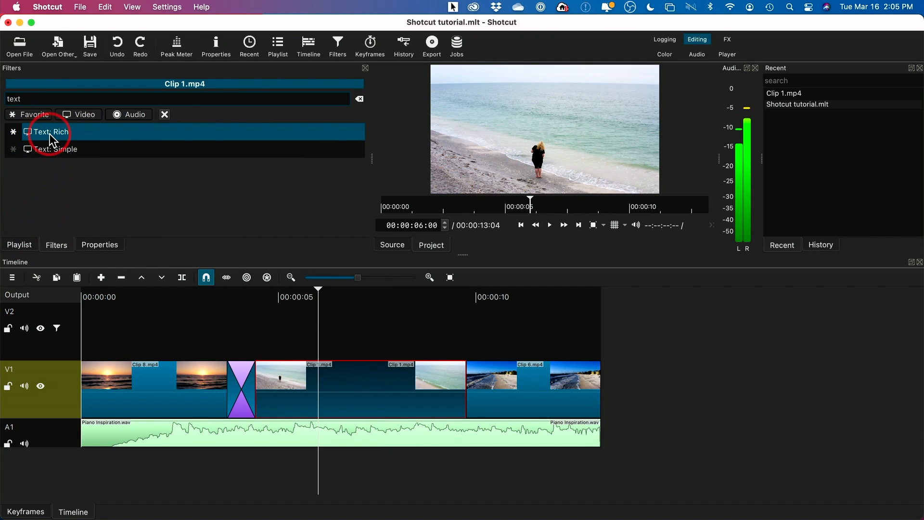
{"action": "left_click", "coordinate": [48, 133]}
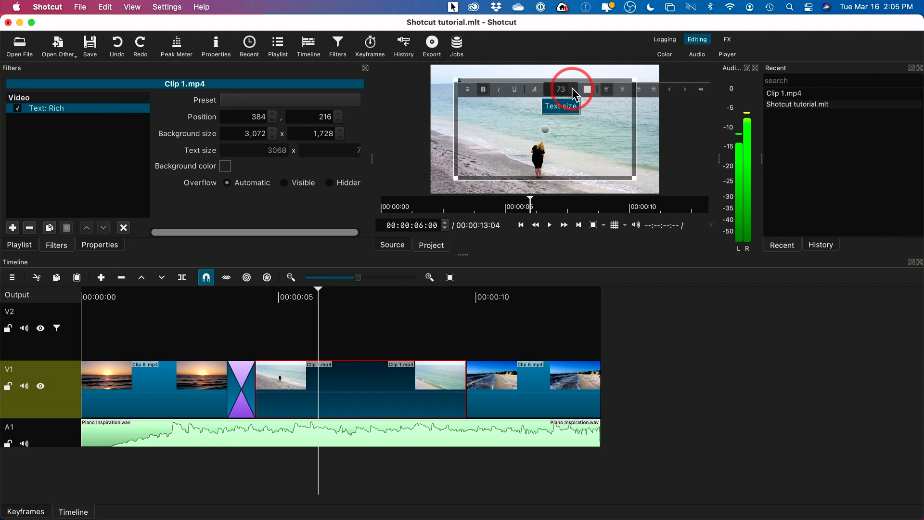
Try a text size of 600 for the overlay on Clip 1, and set it to 800.
{"action": "type", "text": "600"}
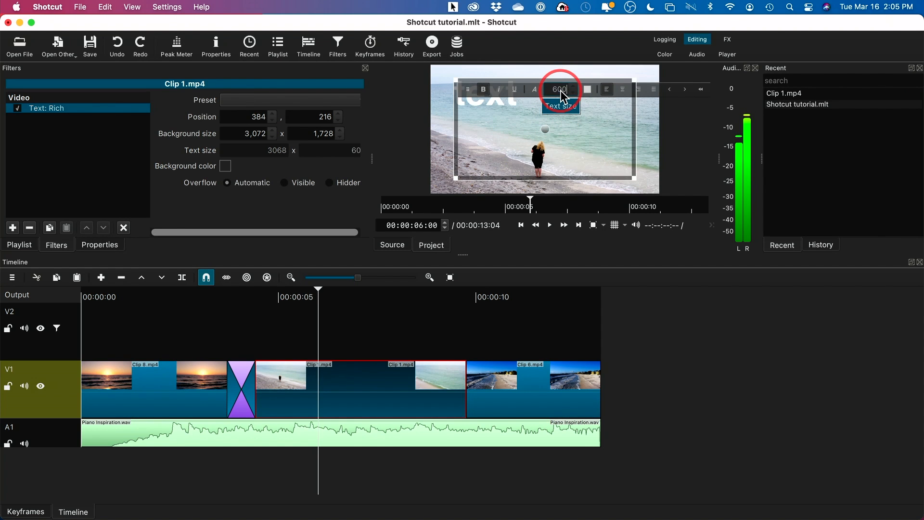
{"action": "key", "text": "BackSpace"}
{"action": "key", "text": "BackSpace"}
{"action": "key", "text": "BackSpace"}
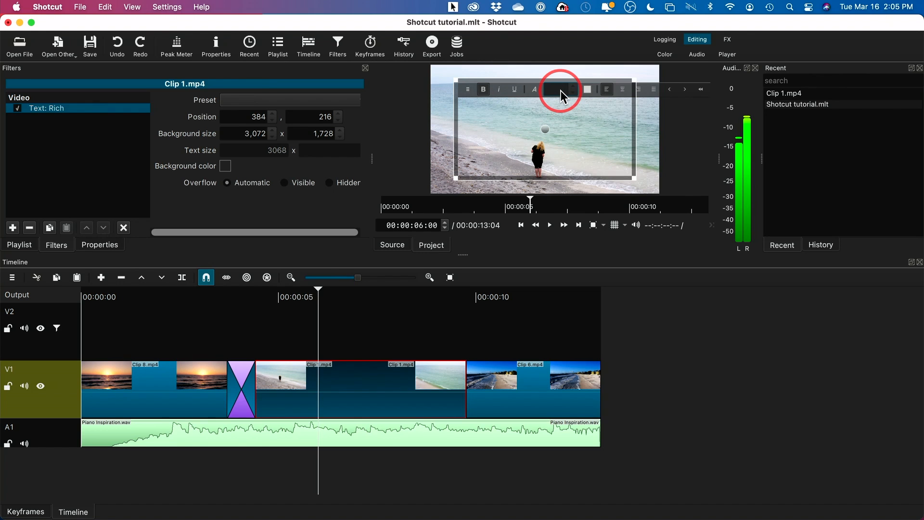
{"action": "type", "text": "800"}
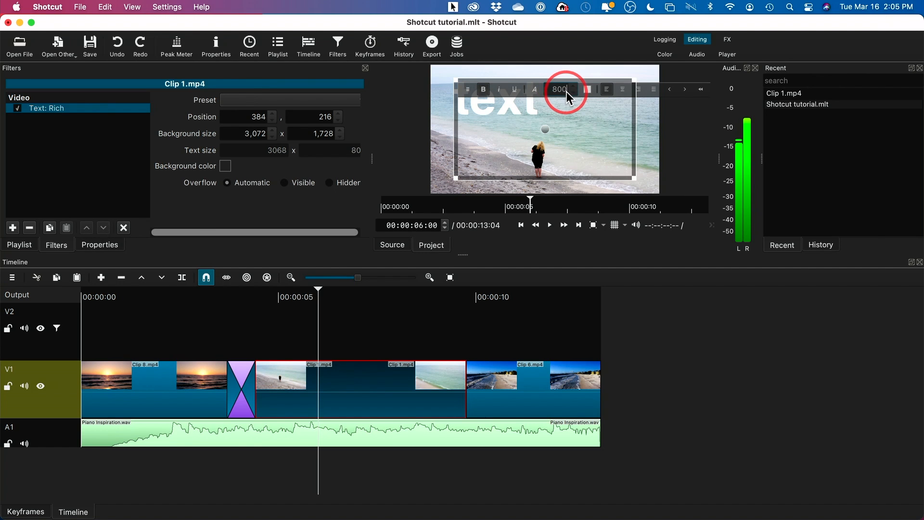
Try the bold, italic and underline styles on the overlay text and view the font options without changing the font.
{"action": "left_click_drag", "start_coordinate": [503, 106], "coordinate": [474, 106]}
{"action": "double_click", "coordinate": [477, 108]}
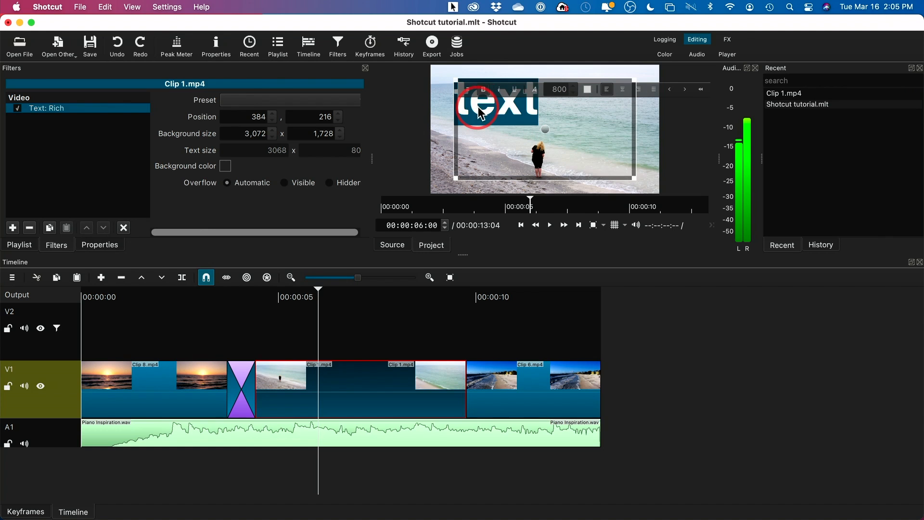
{"action": "left_click", "coordinate": [483, 90]}
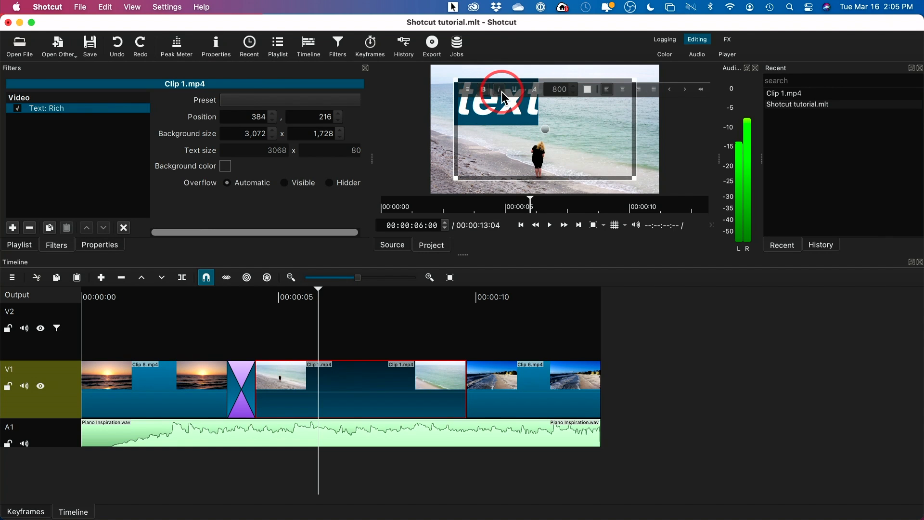
{"action": "left_click", "coordinate": [515, 90]}
{"action": "left_click", "coordinate": [514, 91]}
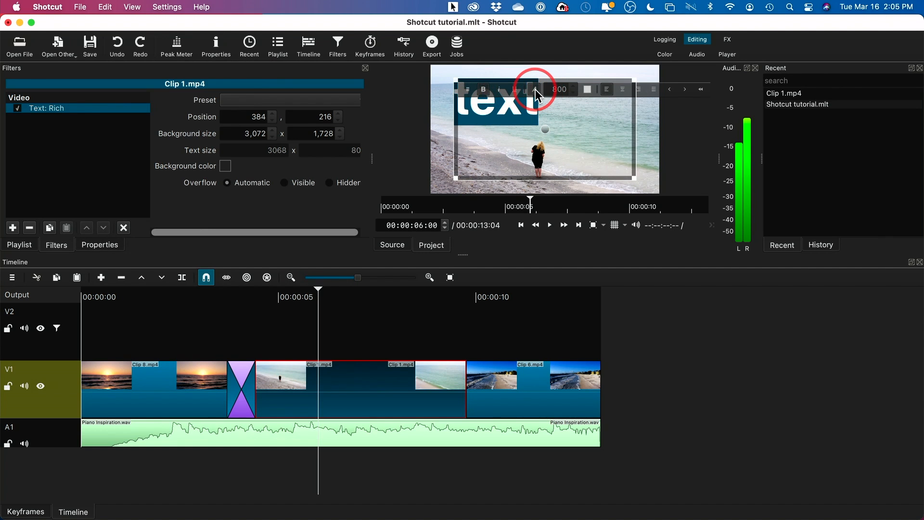
{"action": "left_click", "coordinate": [535, 88]}
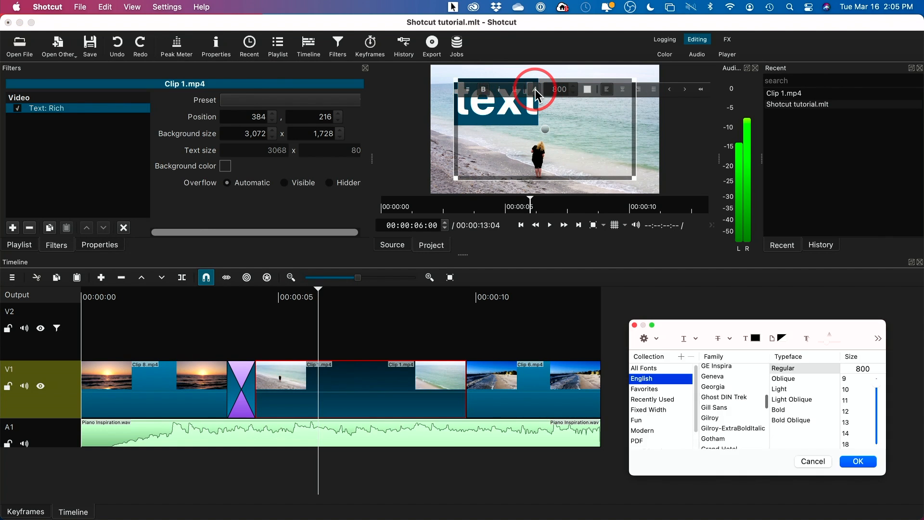
{"action": "left_click", "coordinate": [813, 461]}
Center the overlay text, replace it with "Florida" and move its box to about position -149, 13.
{"action": "left_click", "coordinate": [622, 89]}
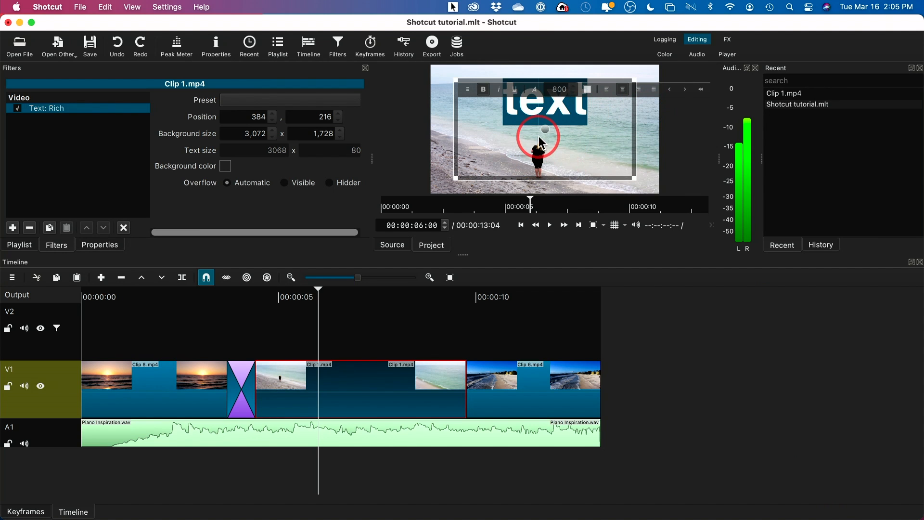
{"action": "left_click_drag", "start_coordinate": [543, 128], "coordinate": [489, 121]}
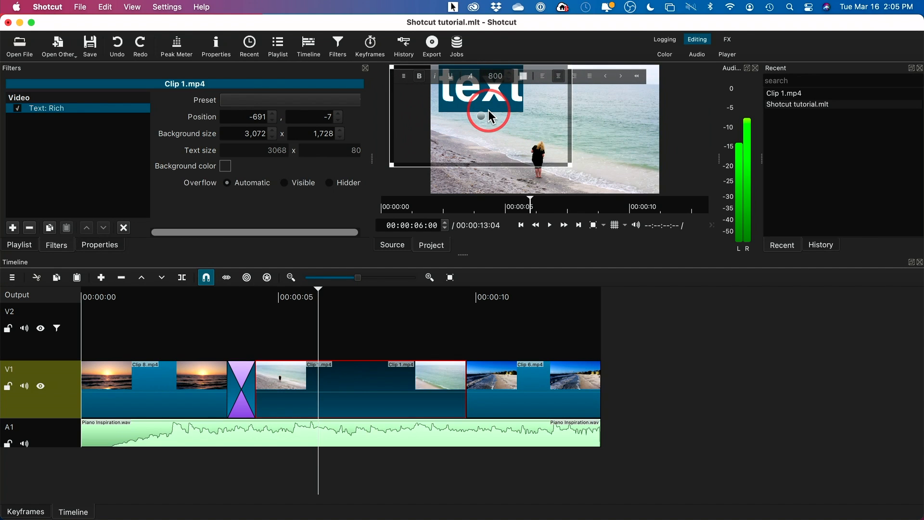
{"action": "key", "text": "BackSpace"}
{"action": "type", "text": "Florida"}
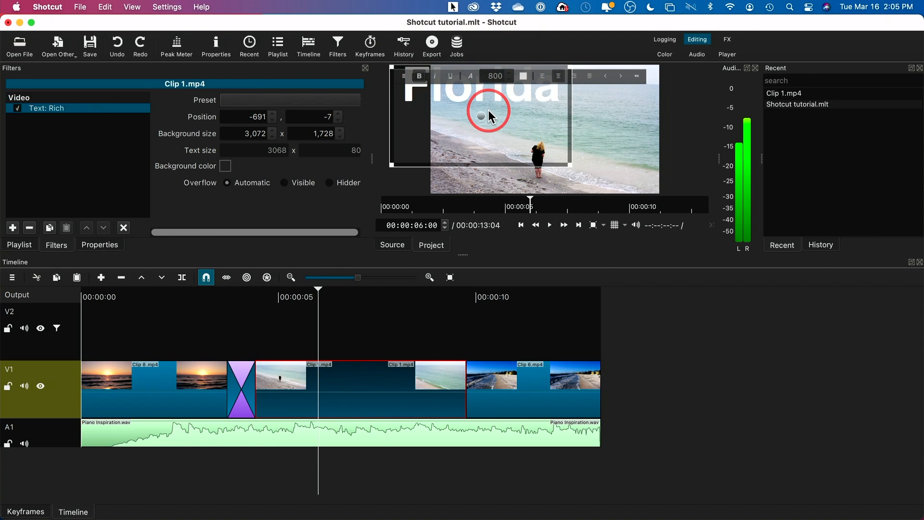
{"action": "left_click_drag", "start_coordinate": [488, 110], "coordinate": [563, 105]}
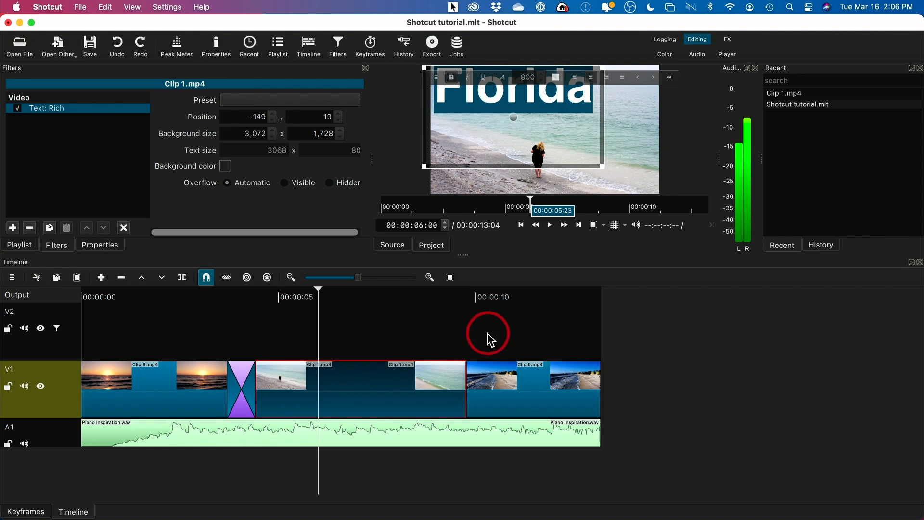
Check the Florida title at other points of Clip 1, and undo and redo the last timeline edit.
{"action": "left_click_drag", "start_coordinate": [318, 292], "coordinate": [443, 323]}
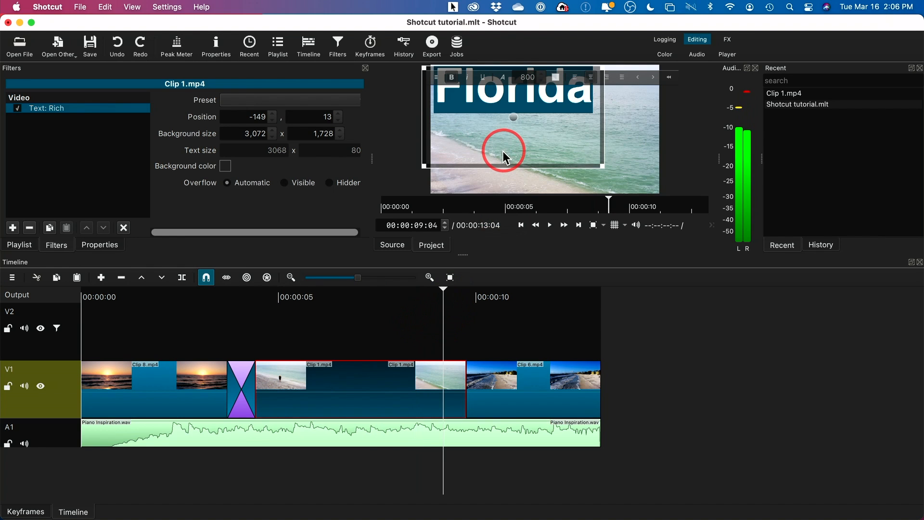
{"action": "left_click", "coordinate": [402, 315]}
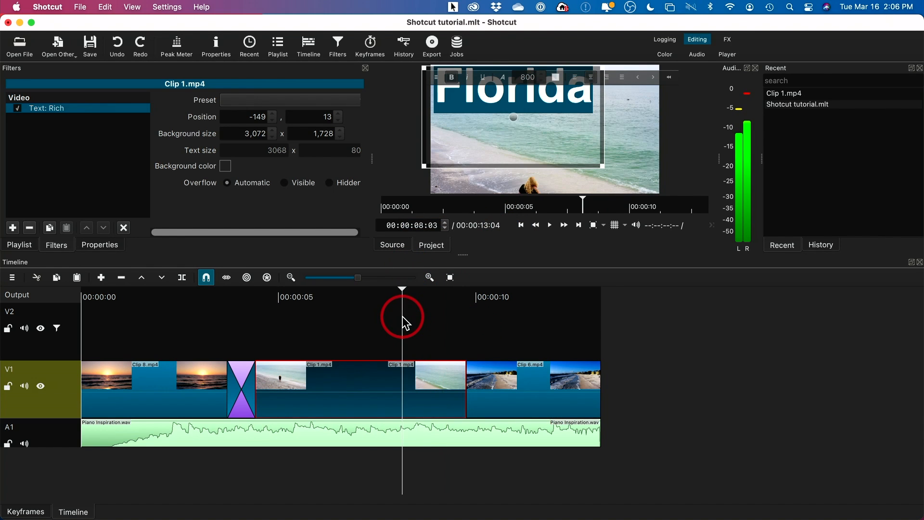
{"action": "left_click", "coordinate": [114, 43]}
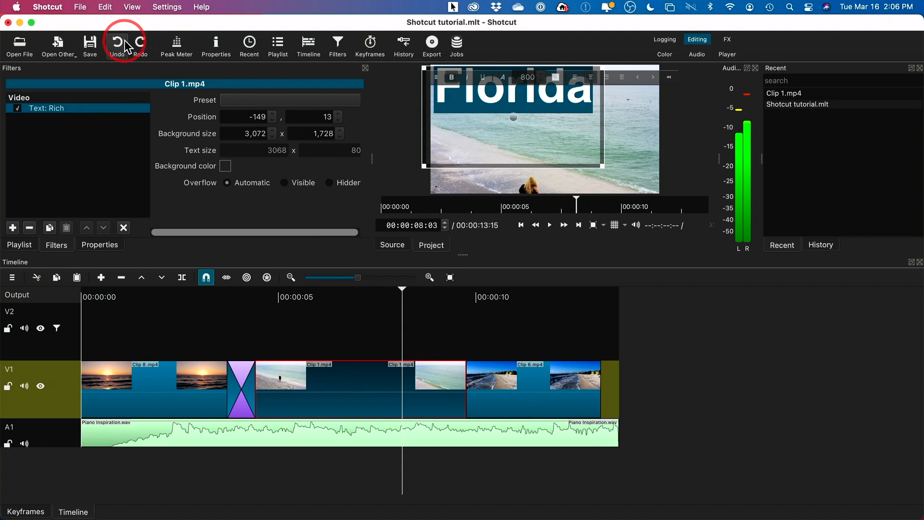
{"action": "left_click", "coordinate": [141, 46]}
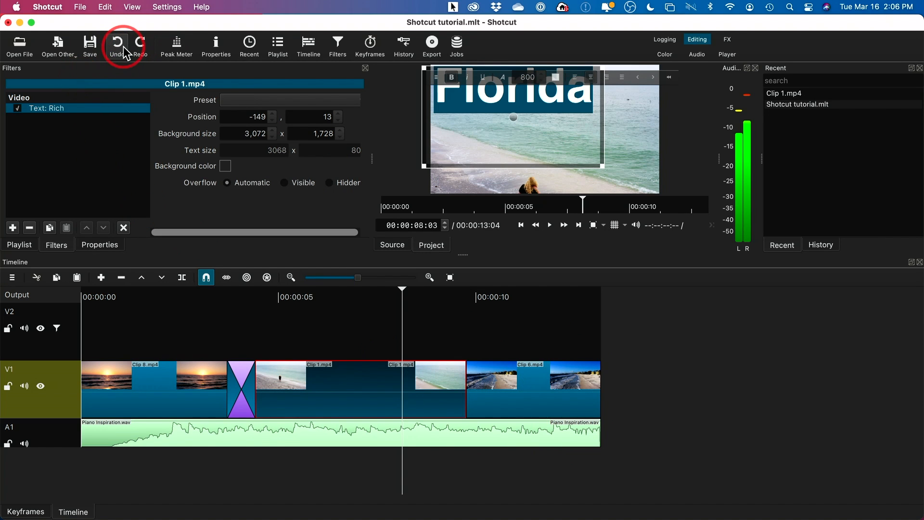
Remove the Text: Rich filter from Clip 1 and move the playhead to 00:00:09:23.
{"action": "left_click", "coordinate": [29, 227]}
{"action": "left_click", "coordinate": [475, 341]}
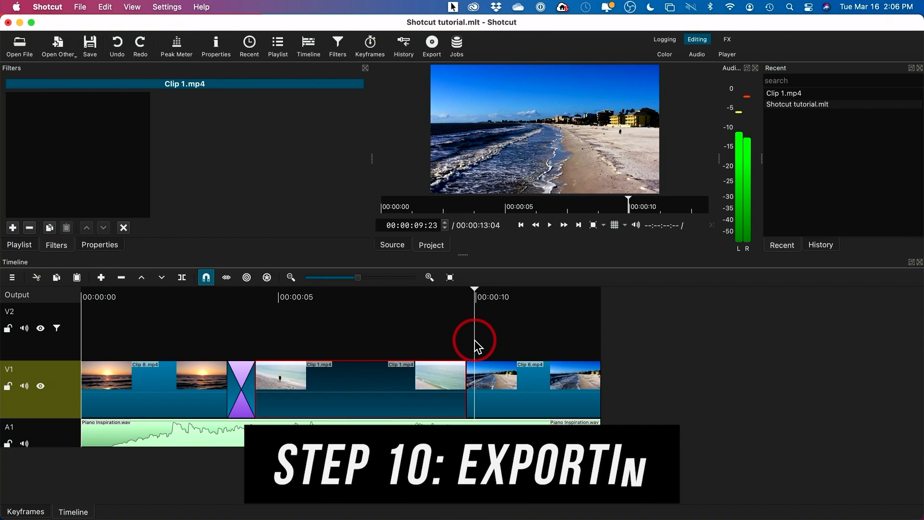
Open the export settings and choose Timeline as the source to export from.
{"action": "left_click", "coordinate": [432, 51]}
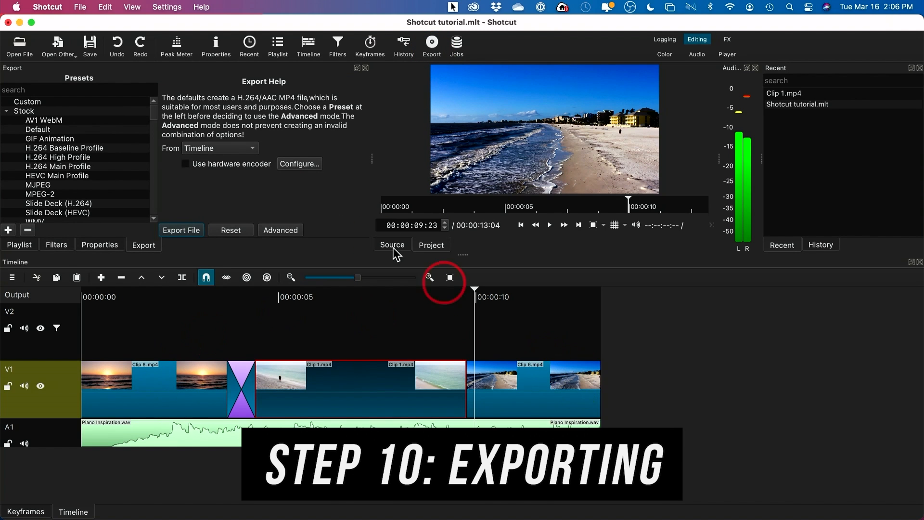
{"action": "left_click", "coordinate": [206, 149]}
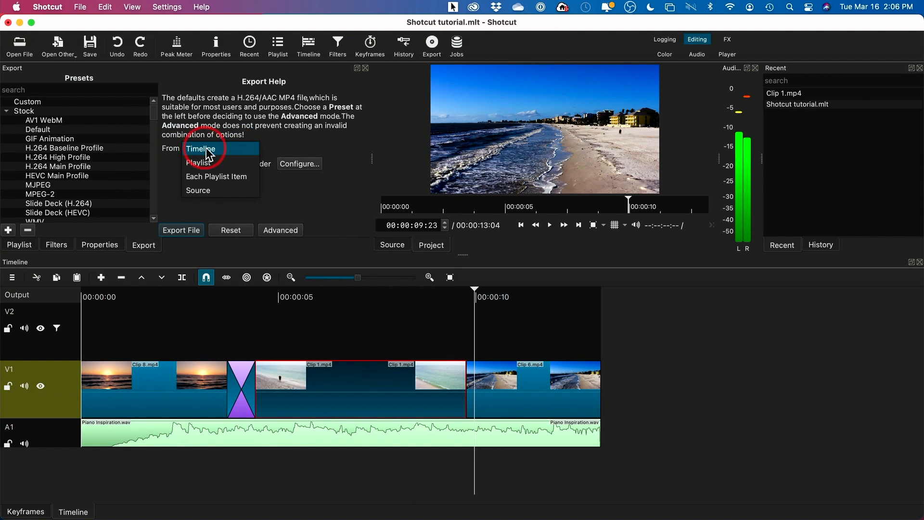
{"action": "left_click", "coordinate": [207, 150]}
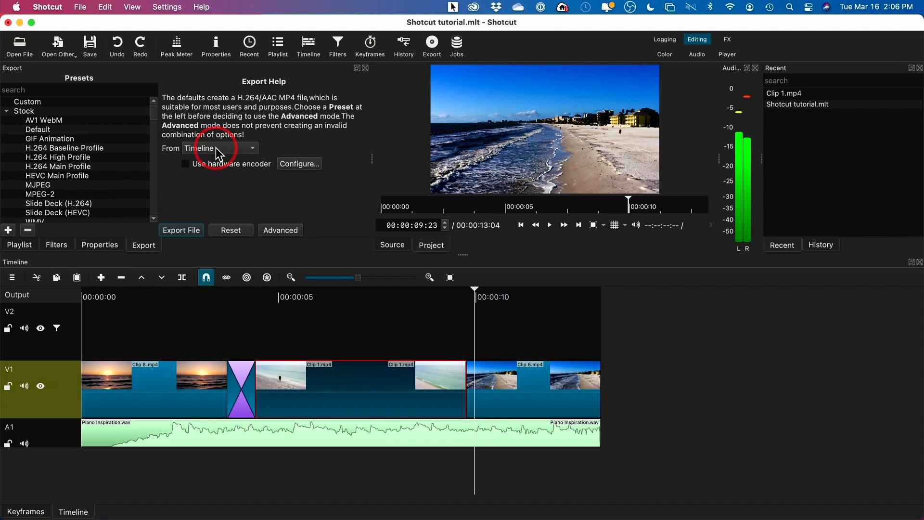
Look through the stock export presets and choose YouTube.
{"action": "scroll", "coordinate": [89, 164], "scroll_direction": "down", "scroll_amount": 5}
{"action": "scroll", "coordinate": [88, 161], "scroll_direction": "down", "scroll_amount": 3}
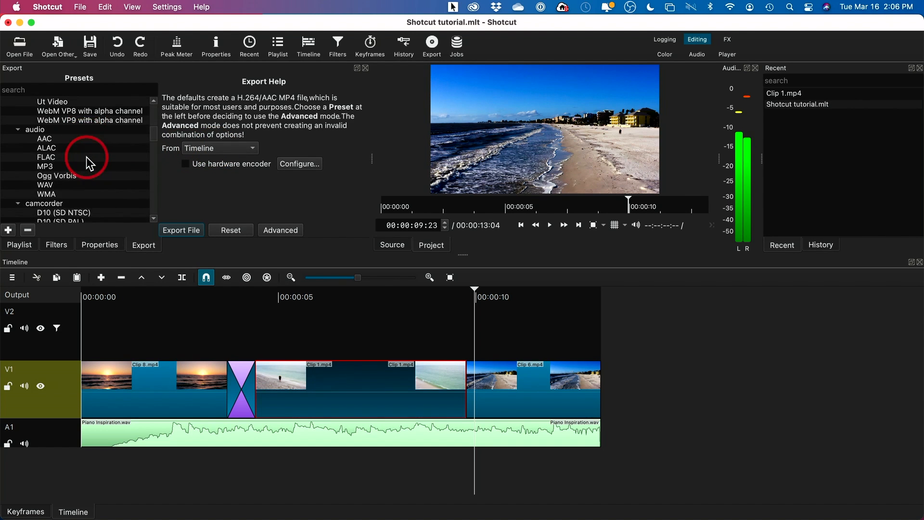
{"action": "scroll", "coordinate": [85, 157], "scroll_direction": "up", "scroll_amount": 10}
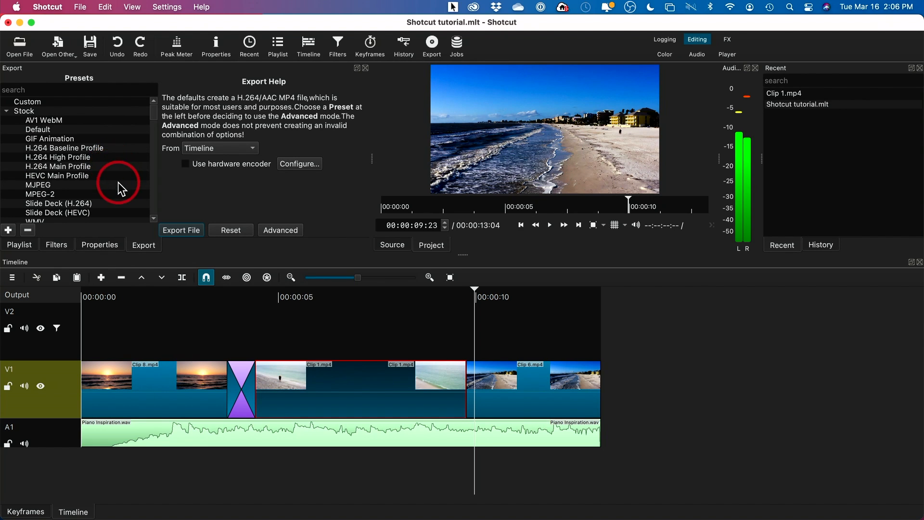
{"action": "scroll", "coordinate": [117, 182], "scroll_direction": "down", "scroll_amount": 4}
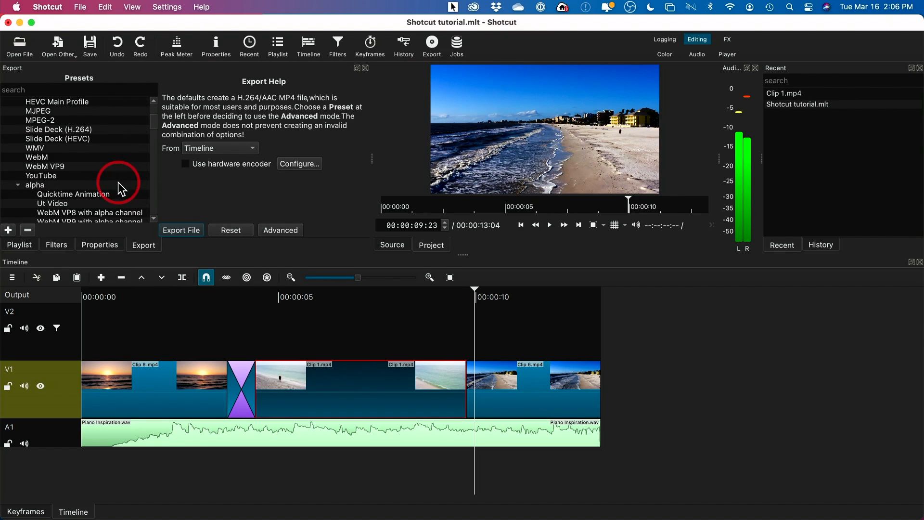
{"action": "left_click", "coordinate": [65, 177]}
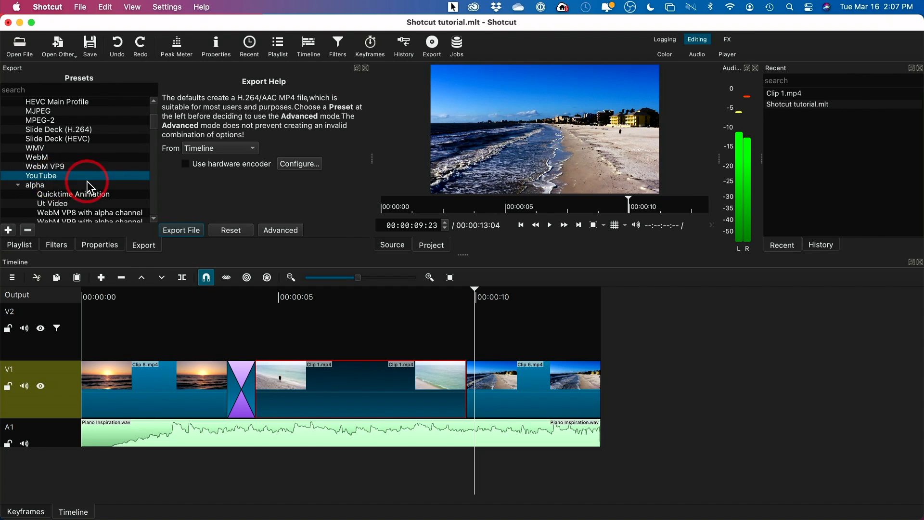
Try the H.264 Main Profile export preset and go back to the YouTube preset.
{"action": "scroll", "coordinate": [86, 180], "scroll_direction": "up", "scroll_amount": 5}
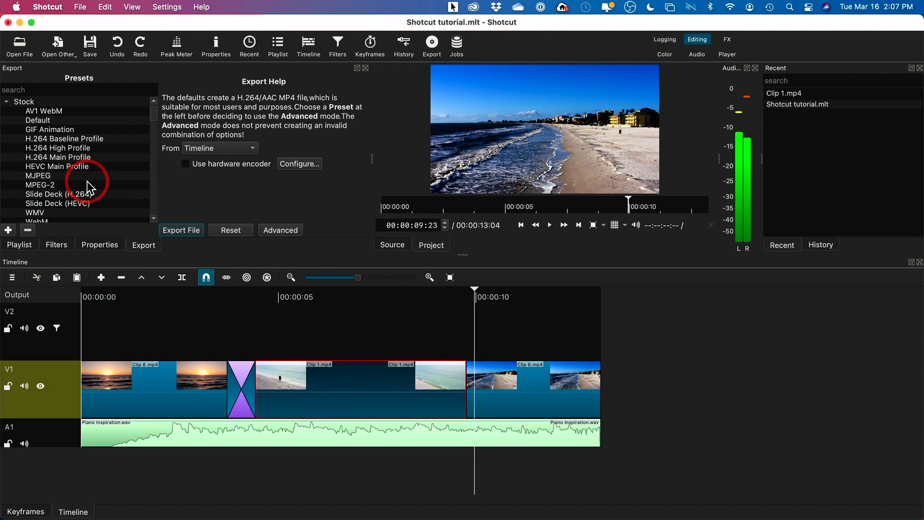
{"action": "scroll", "coordinate": [86, 181], "scroll_direction": "down", "scroll_amount": 1}
{"action": "scroll", "coordinate": [88, 187], "scroll_direction": "down", "scroll_amount": 4}
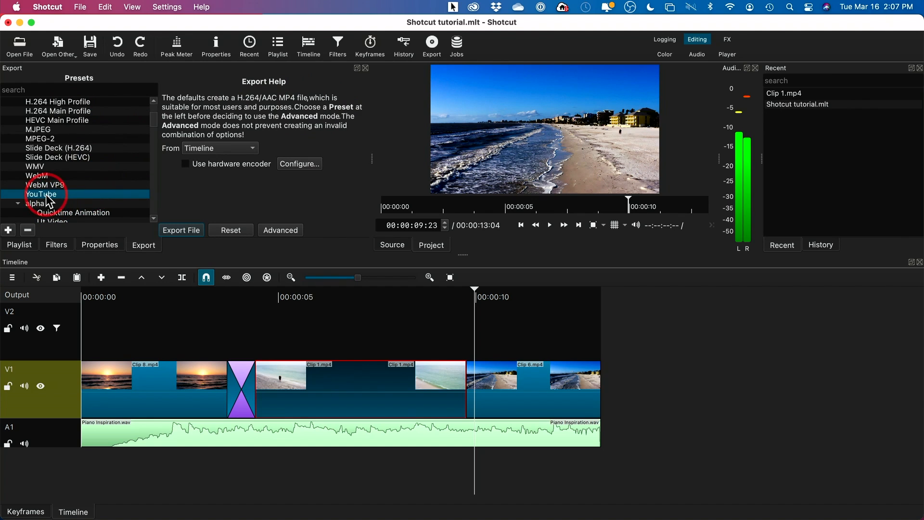
{"action": "scroll", "coordinate": [54, 200], "scroll_direction": "up", "scroll_amount": 3}
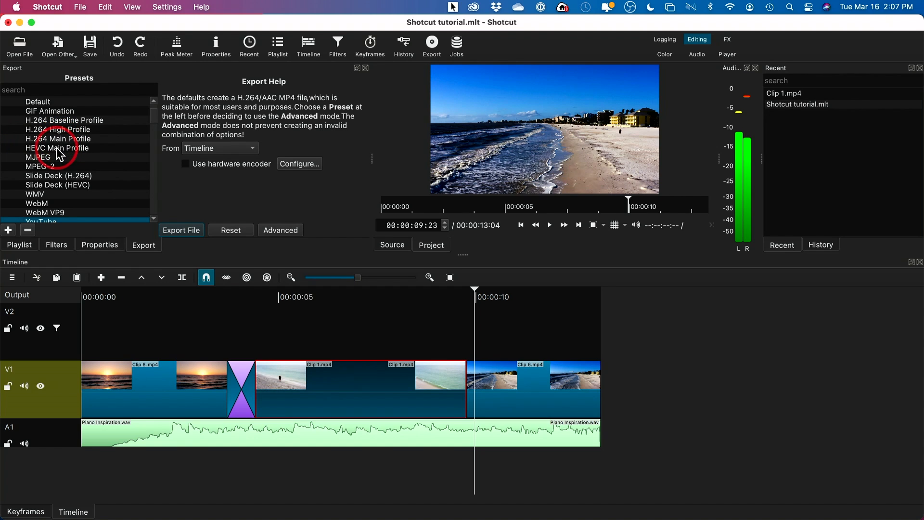
{"action": "left_click", "coordinate": [61, 140]}
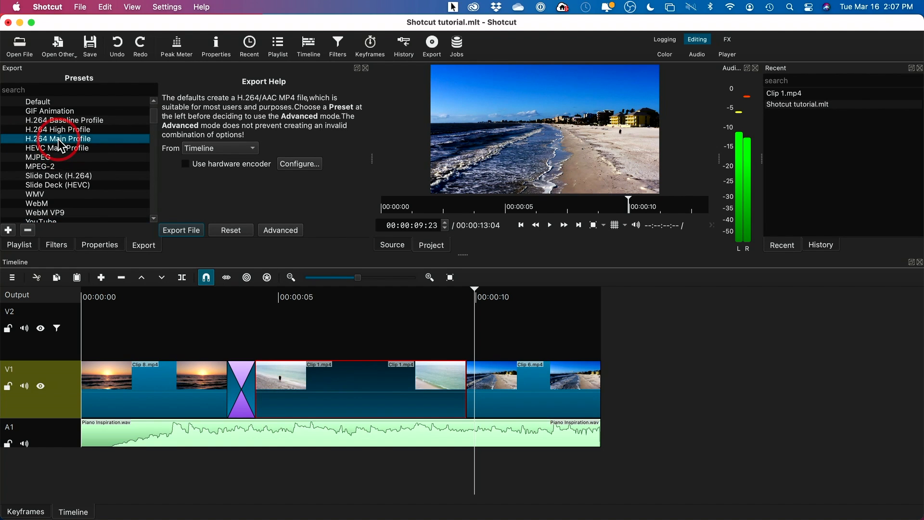
{"action": "scroll", "coordinate": [53, 193], "scroll_direction": "down", "scroll_amount": 2}
{"action": "left_click", "coordinate": [47, 186]}
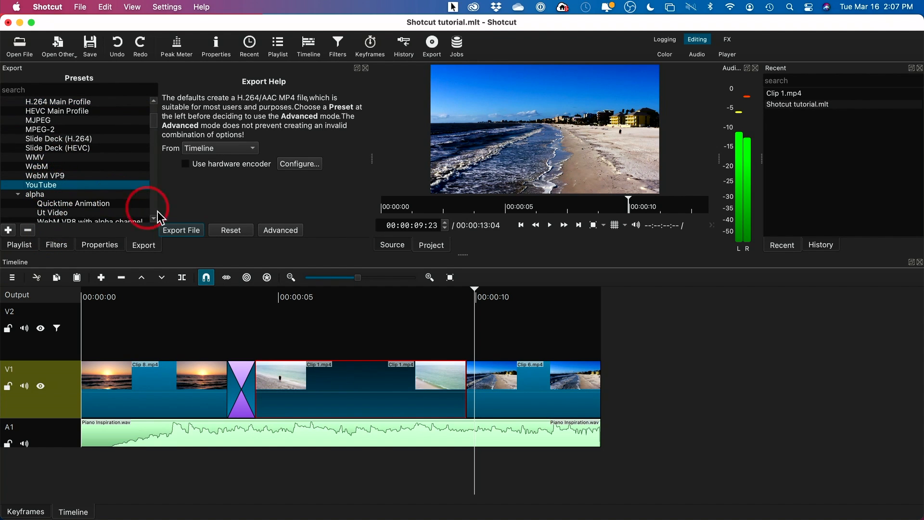
Check the hardware encoder options without changing them, and export the timeline to the Movies folder as the mp4 file "Shotcut tutorial".
{"action": "left_click", "coordinate": [293, 163]}
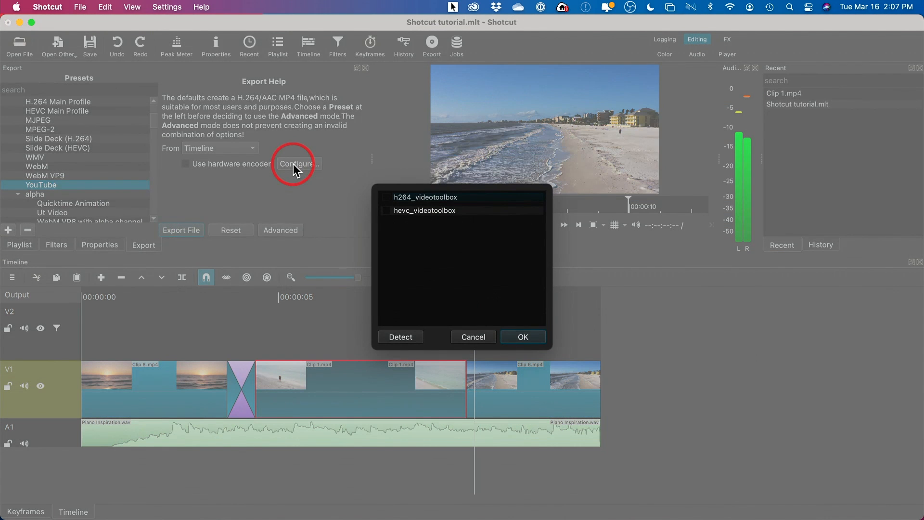
{"action": "left_click", "coordinate": [478, 338]}
{"action": "left_click", "coordinate": [186, 228]}
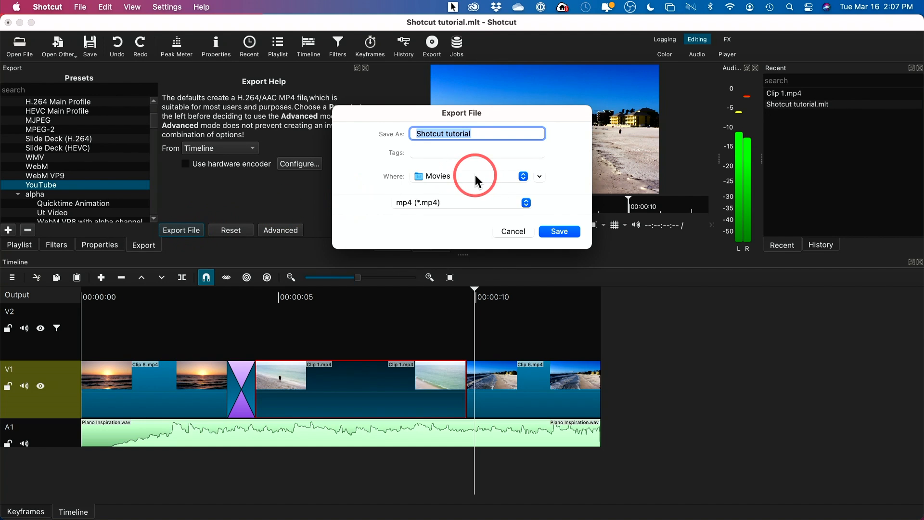
{"action": "left_click", "coordinate": [472, 175]}
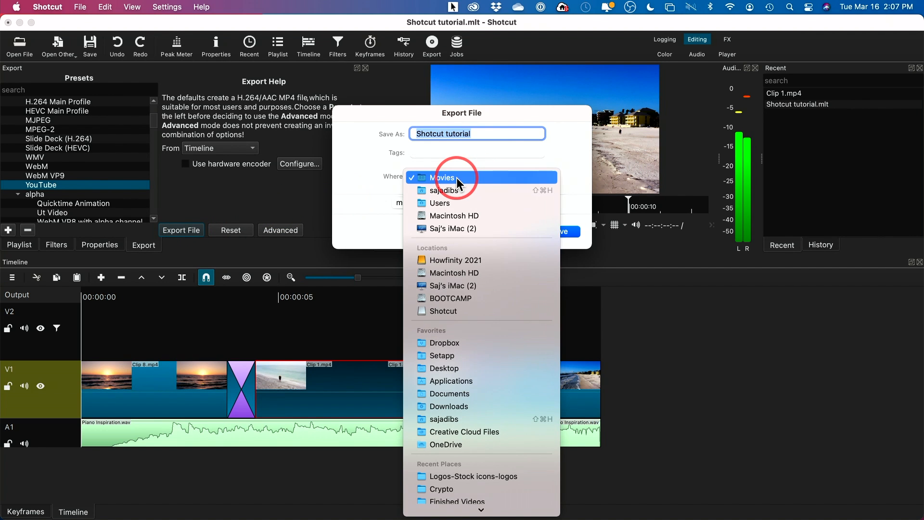
{"action": "left_click", "coordinate": [456, 177]}
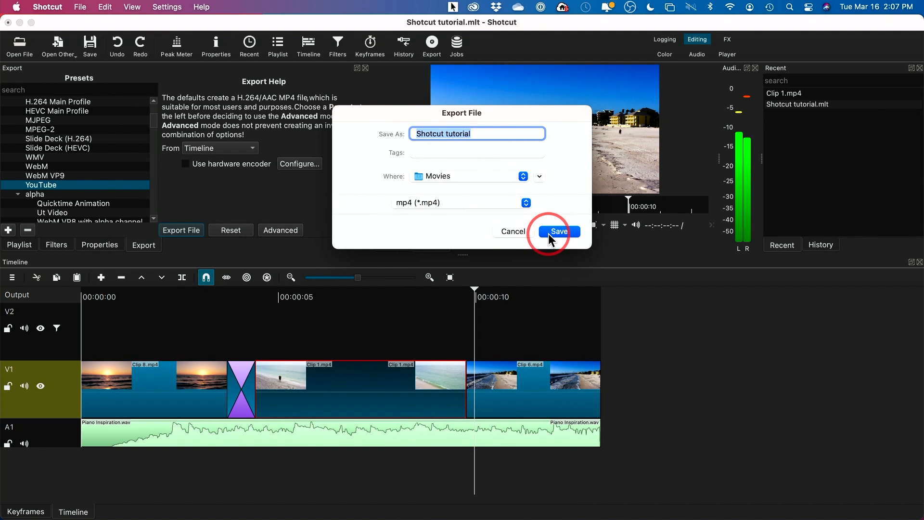
{"action": "left_click", "coordinate": [548, 233]}
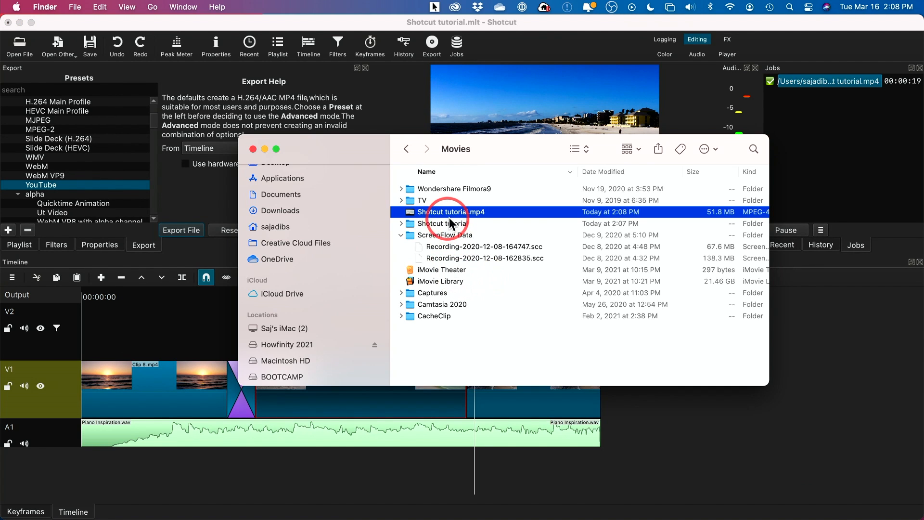
Preview the exported Shotcut tutorial.mp4 in the Movies folder, scrub through its opening sunset shot and close the preview.
{"action": "left_click", "coordinate": [399, 235]}
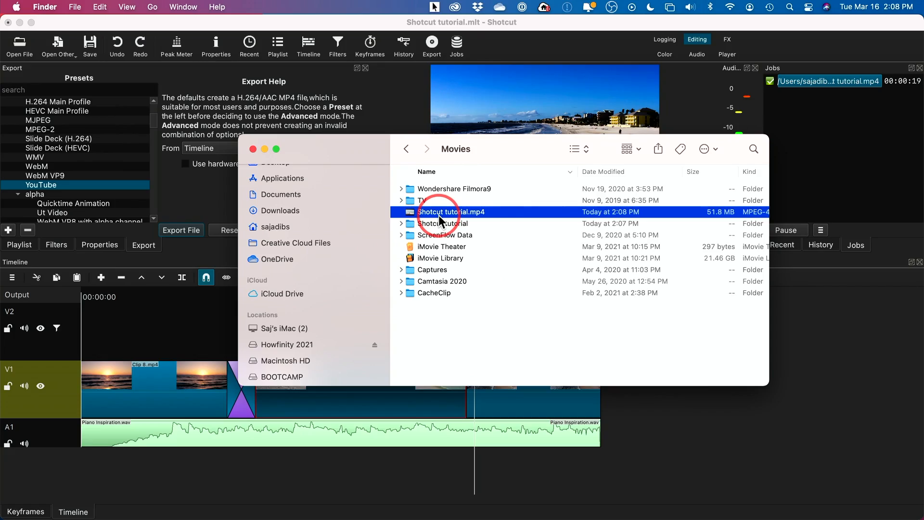
{"action": "key", "text": "space"}
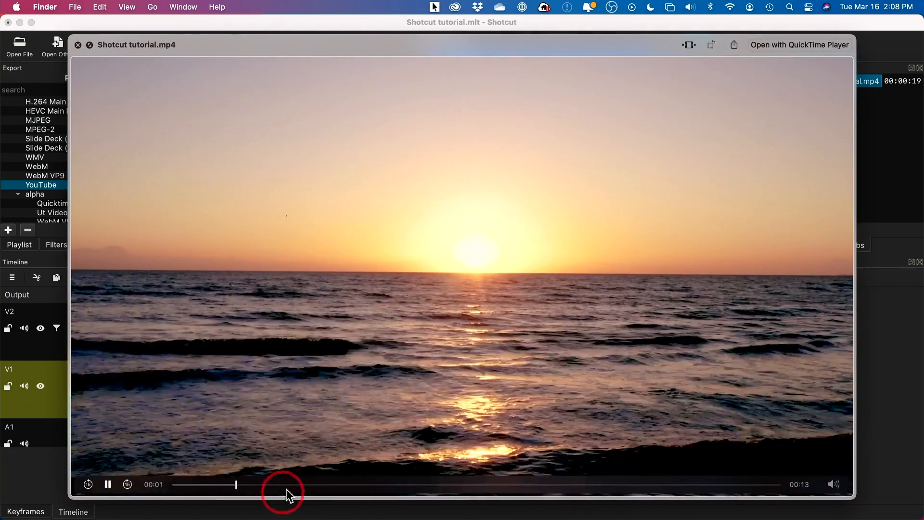
{"action": "left_click_drag", "start_coordinate": [300, 484], "coordinate": [242, 488]}
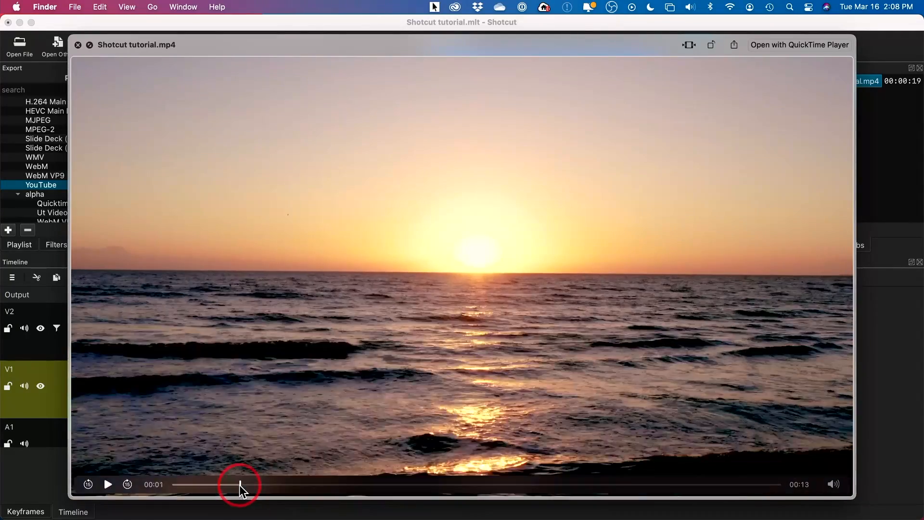
{"action": "key", "text": "space"}
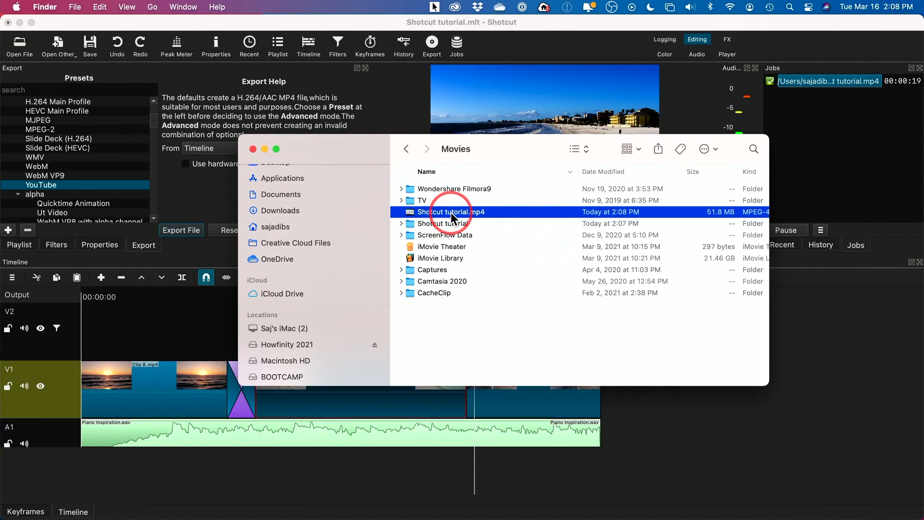
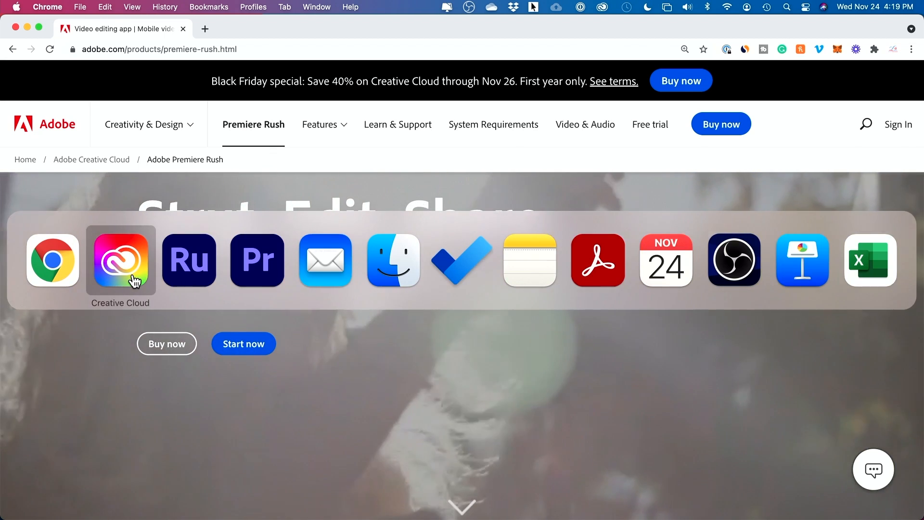
Switch to Creative Cloud and look through the list of all installed desktop apps for Premiere Rush.
{"action": "left_click", "coordinate": [135, 282]}
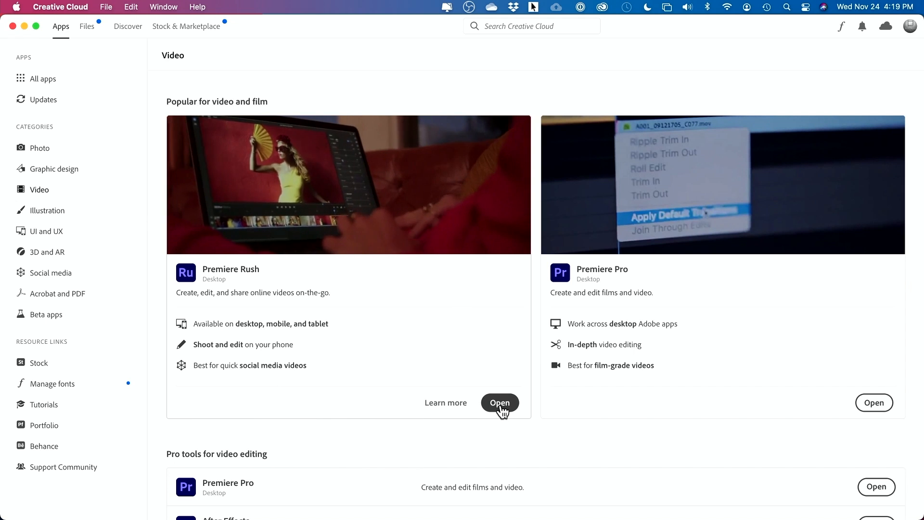
{"action": "left_click", "coordinate": [51, 83]}
{"action": "scroll", "coordinate": [279, 236], "scroll_direction": "down", "scroll_amount": 4}
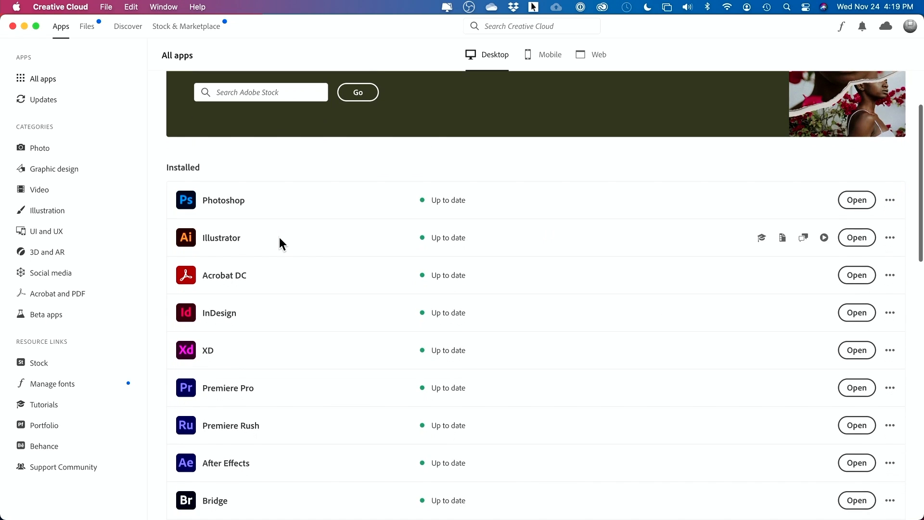
{"action": "scroll", "coordinate": [269, 206], "scroll_direction": "down", "scroll_amount": 2}
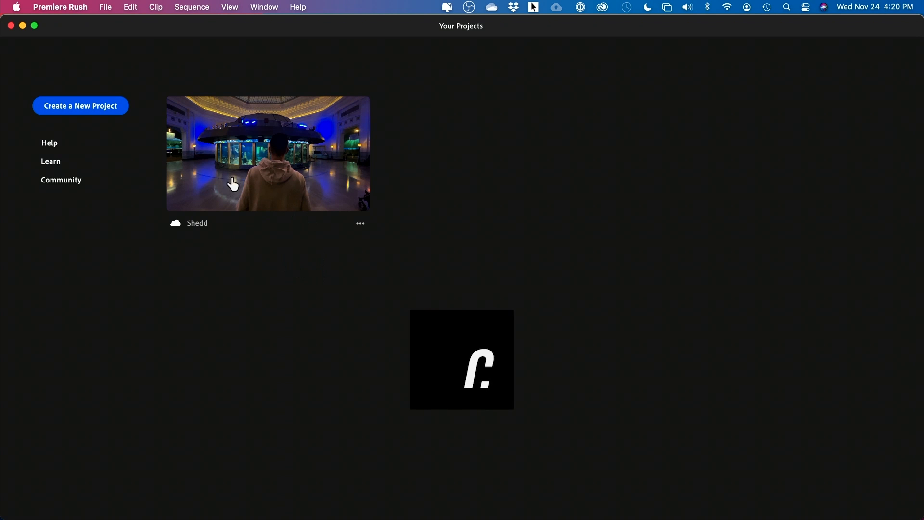
Start a new Premiere Rush project named "Chicago" and browse the clips in the Desktop's Chicago folder.
{"action": "left_click", "coordinate": [80, 106]}
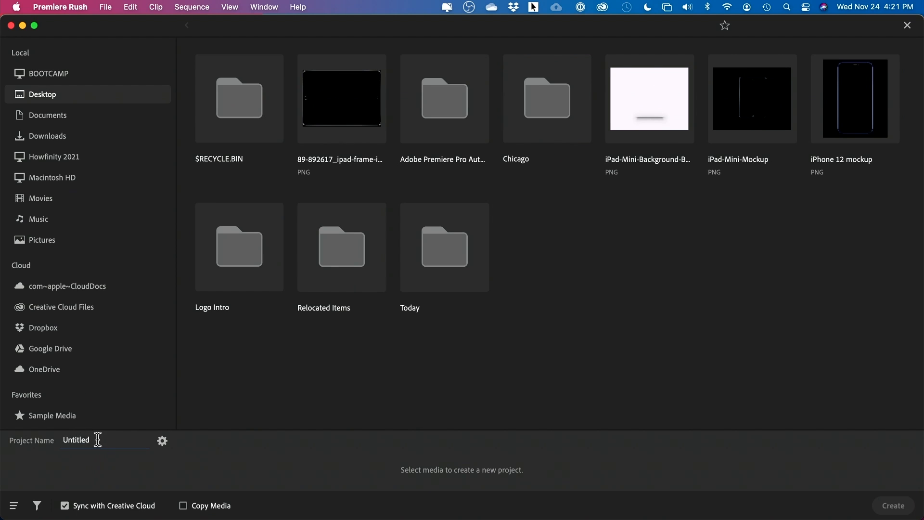
{"action": "type", "text": "Chicago"}
{"action": "left_click", "coordinate": [539, 109]}
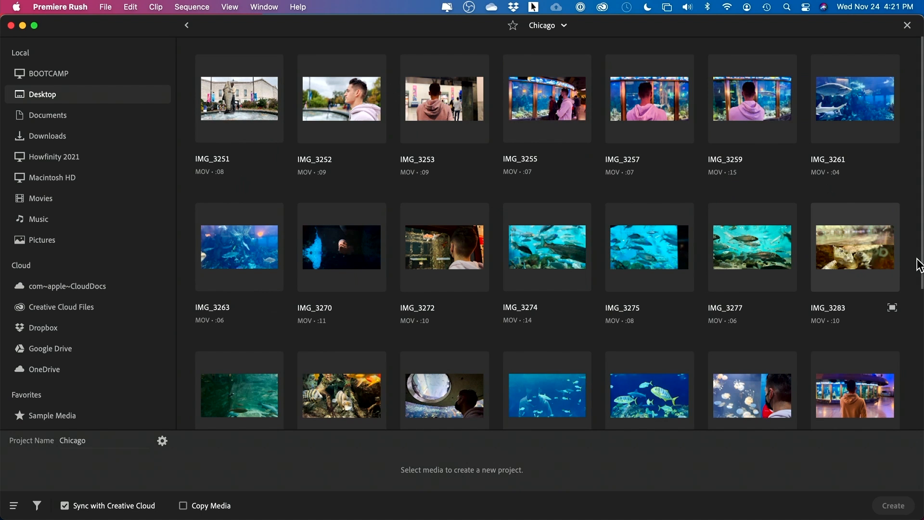
{"action": "scroll", "coordinate": [914, 263], "scroll_direction": "down", "scroll_amount": 5}
{"action": "scroll", "coordinate": [915, 265], "scroll_direction": "up", "scroll_amount": 5}
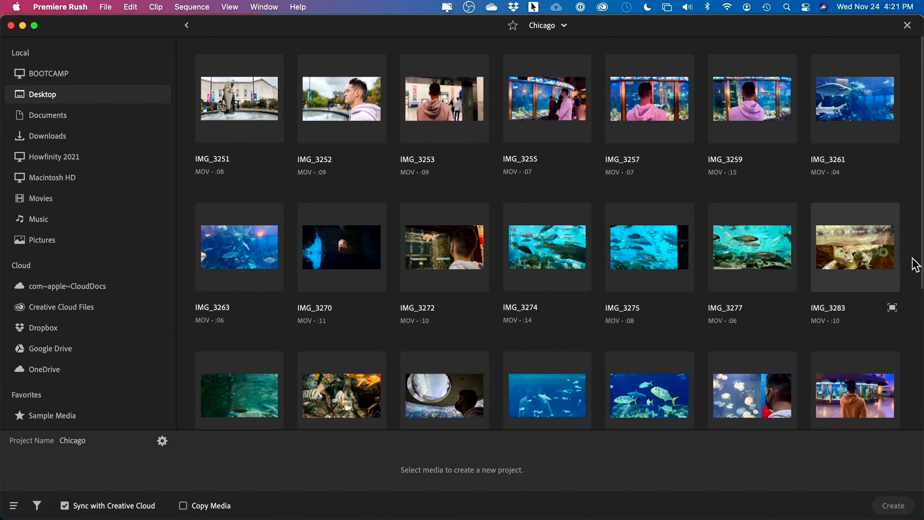
Select the folder's first ten clips in order, from IMG_3251 through IMG_3272, for the project.
{"action": "left_click", "coordinate": [239, 99]}
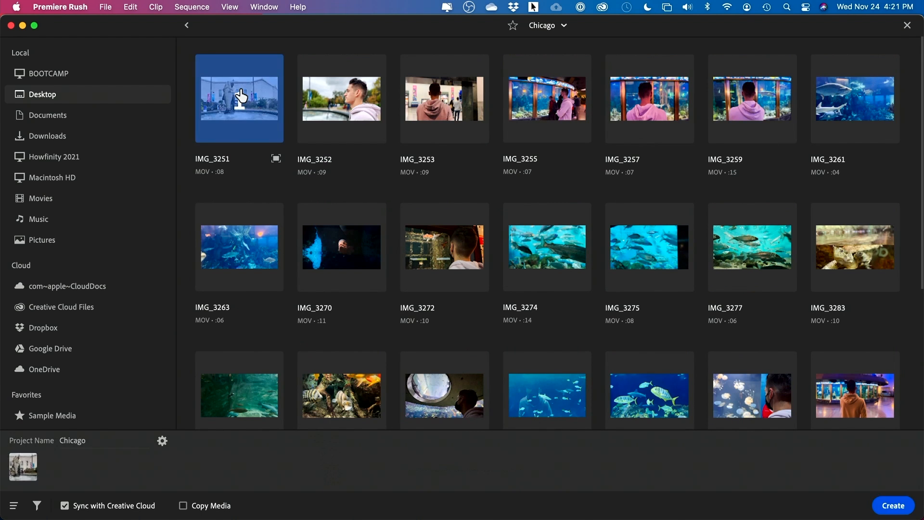
{"action": "left_click", "coordinate": [342, 99]}
{"action": "left_click", "coordinate": [444, 99]}
{"action": "left_click", "coordinate": [547, 99]}
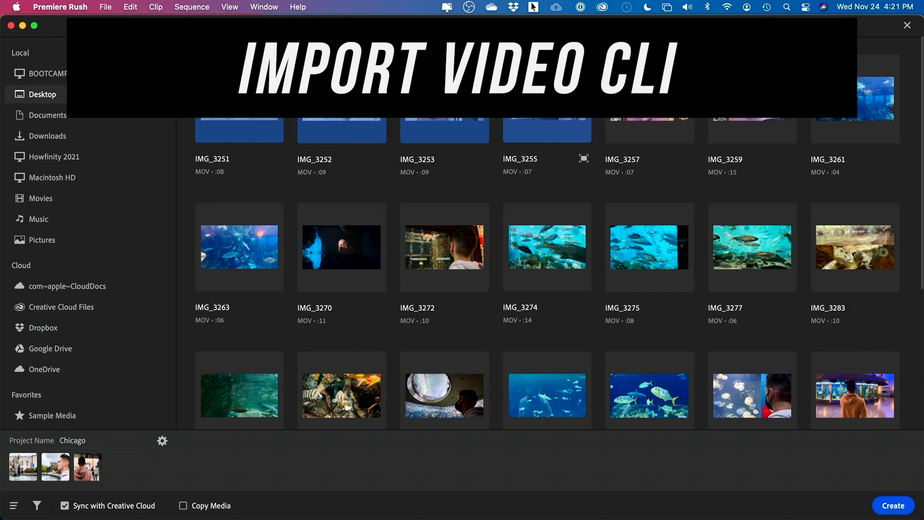
{"action": "left_click", "coordinate": [649, 98]}
{"action": "left_click", "coordinate": [731, 118]}
{"action": "left_click", "coordinate": [855, 121]}
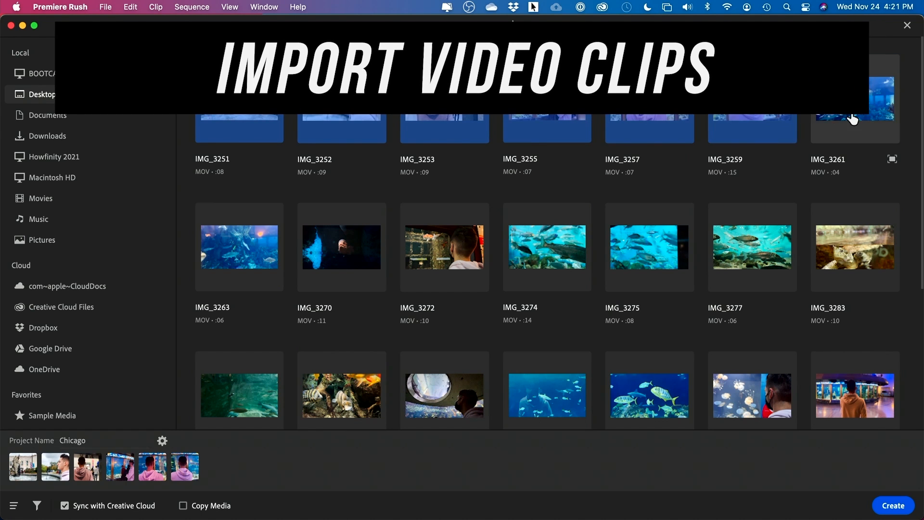
{"action": "left_click", "coordinate": [239, 246]}
{"action": "left_click", "coordinate": [342, 247]}
{"action": "left_click", "coordinate": [470, 265]}
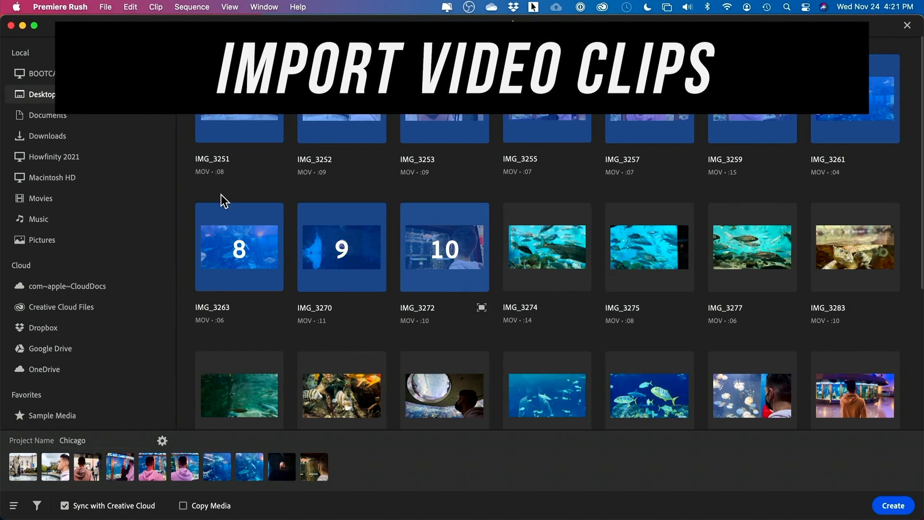
Select all the clips in the Chicago folder and create the project from them.
{"action": "key", "text": "super+a"}
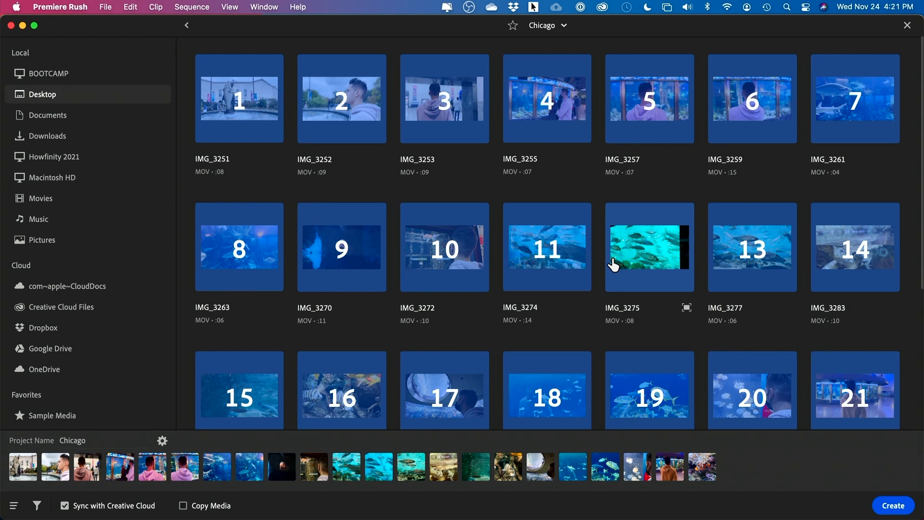
{"action": "scroll", "coordinate": [569, 305], "scroll_direction": "down", "scroll_amount": 5}
{"action": "scroll", "coordinate": [569, 305], "scroll_direction": "up", "scroll_amount": 5}
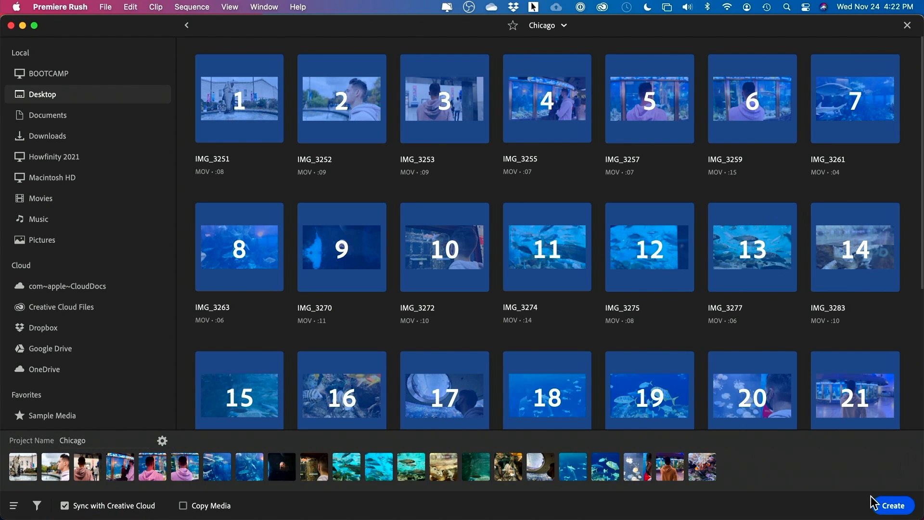
{"action": "left_click", "coordinate": [890, 505]}
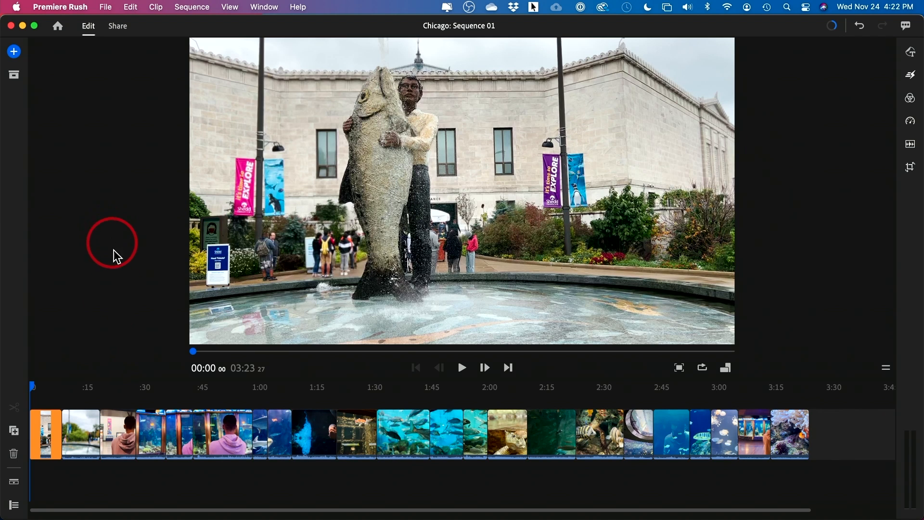
Try the sequence in the 9:16, 4:5 and 1:1 aspect ratios and return it to 16:9.
{"action": "left_click", "coordinate": [727, 368]}
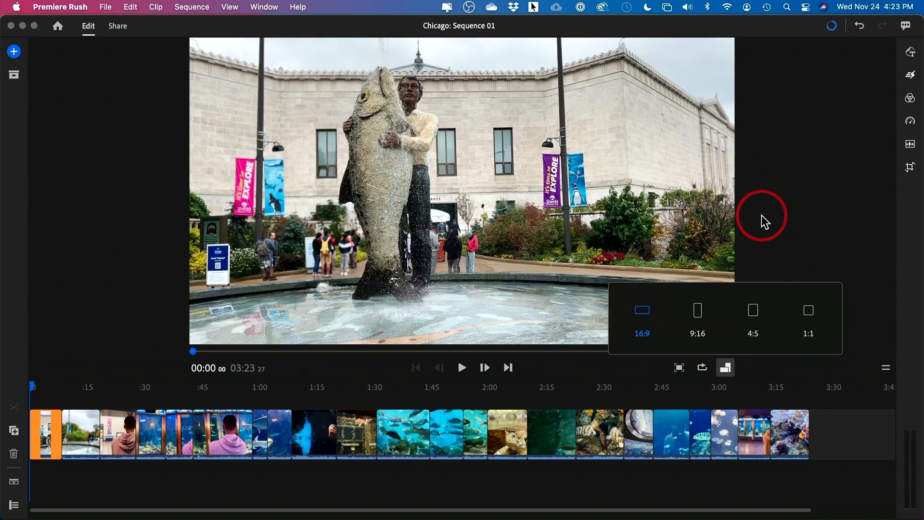
{"action": "left_click", "coordinate": [697, 317]}
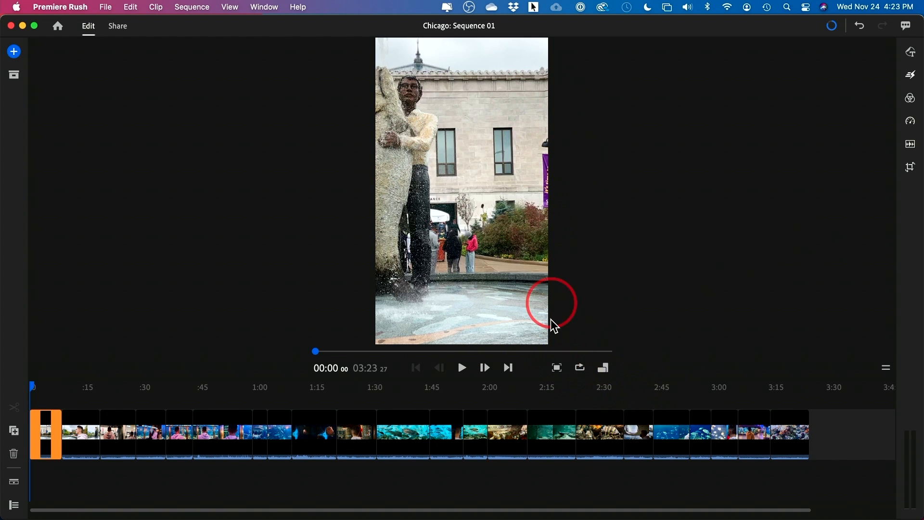
{"action": "left_click", "coordinate": [604, 370]}
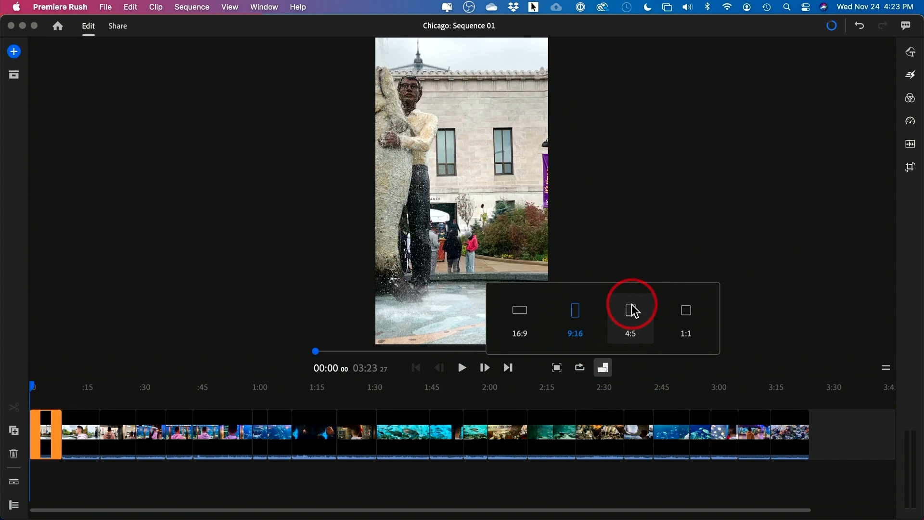
{"action": "left_click", "coordinate": [632, 309]}
{"action": "left_click", "coordinate": [605, 370]}
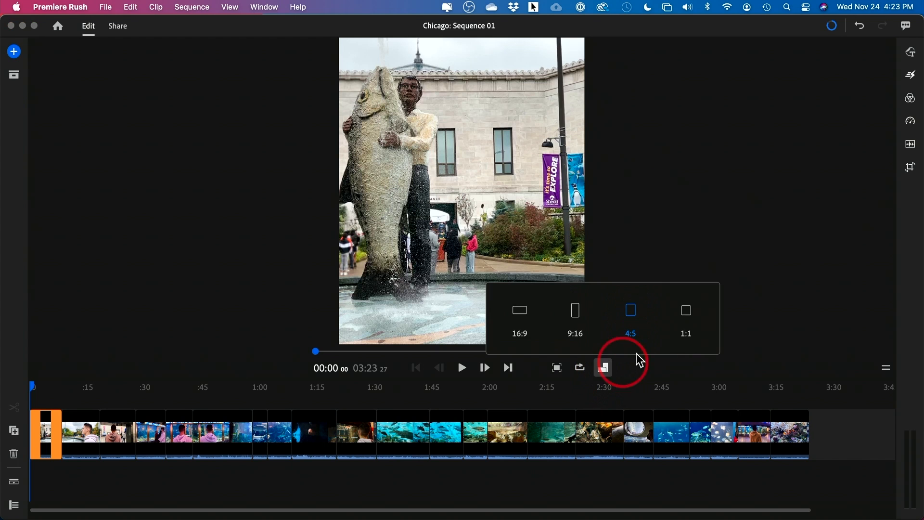
{"action": "left_click", "coordinate": [681, 317]}
{"action": "left_click", "coordinate": [607, 369]}
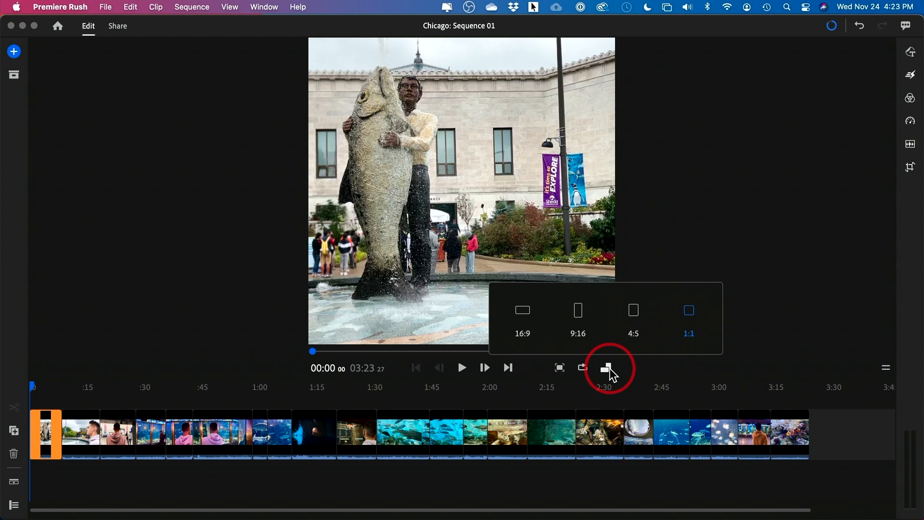
{"action": "left_click", "coordinate": [527, 317]}
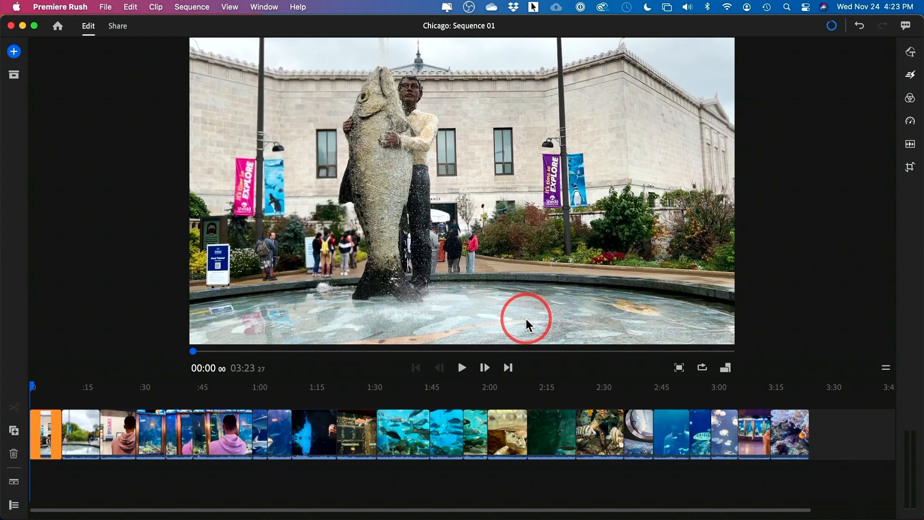
{"action": "left_click", "coordinate": [726, 367]}
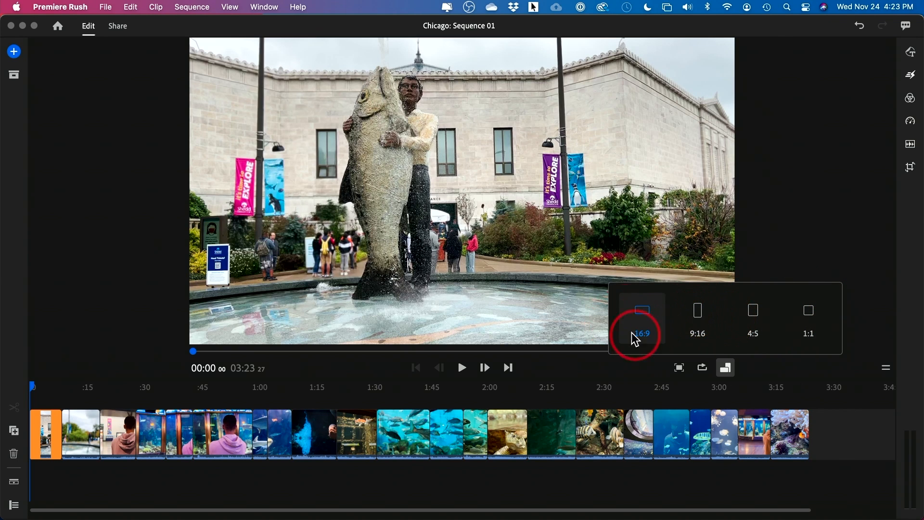
{"action": "left_click", "coordinate": [653, 321]}
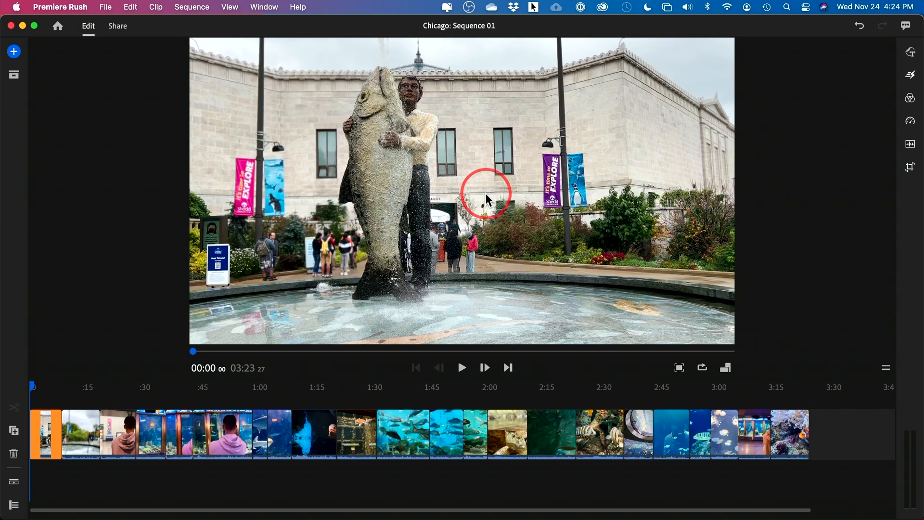
Mute the computer's sound and play the sequence from the start, pausing about 14 seconds in.
{"action": "key", "text": "XF86AudioMute"}
{"action": "left_click", "coordinate": [460, 368]}
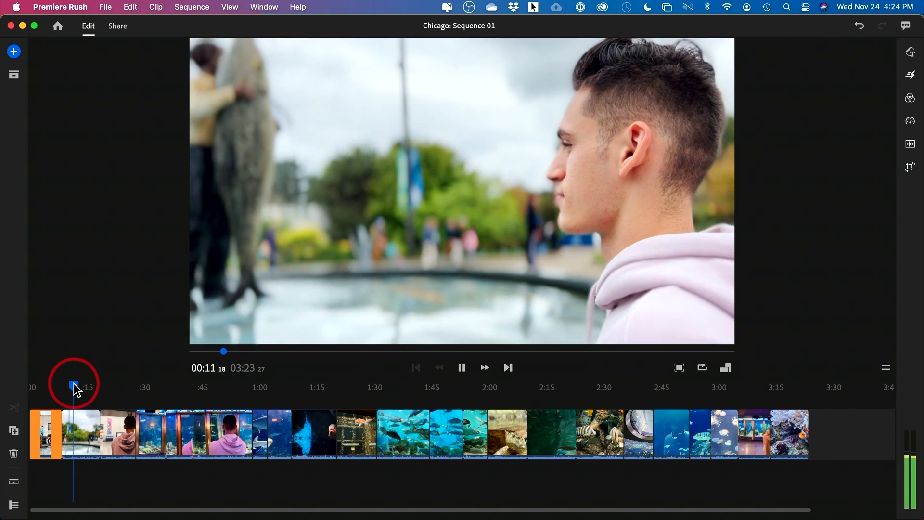
{"action": "left_click", "coordinate": [461, 368]}
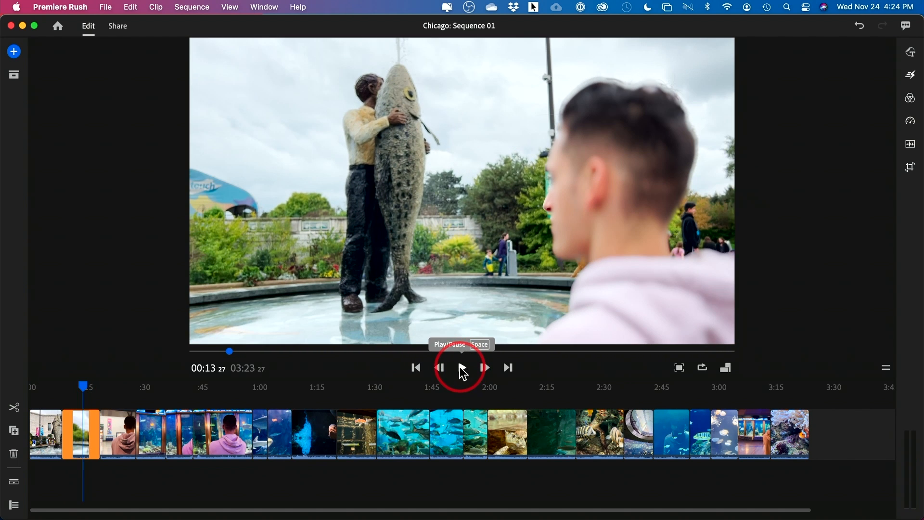
{"action": "left_click", "coordinate": [462, 369]}
{"action": "left_click", "coordinate": [462, 369]}
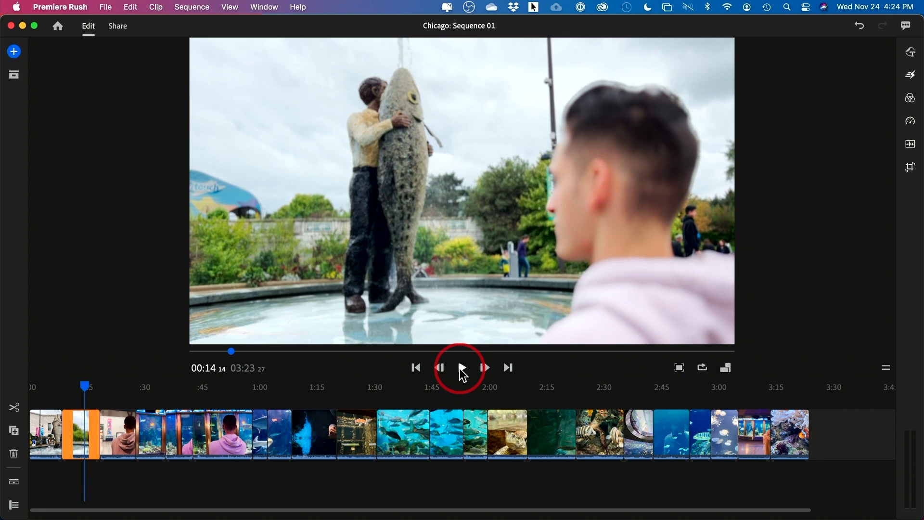
Step forward through the second clip frame by frame and jump to the next edit point.
{"action": "left_click", "coordinate": [483, 367]}
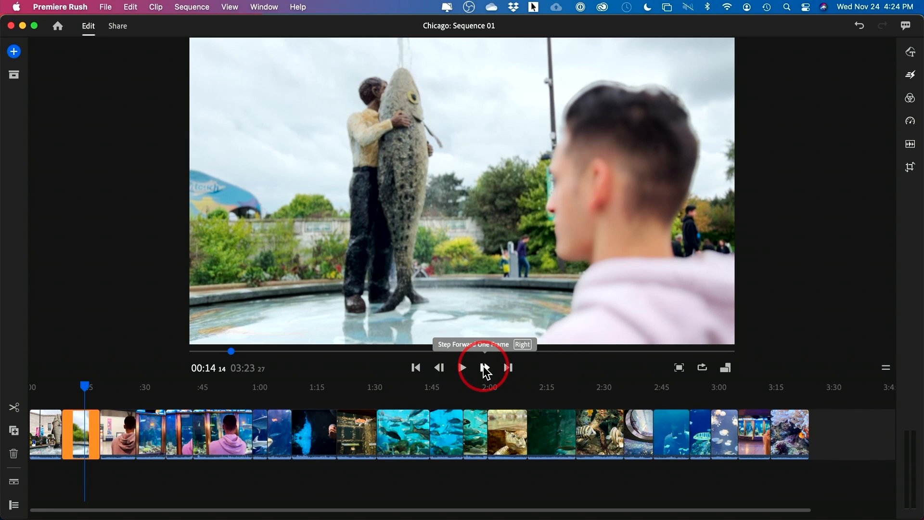
{"action": "left_click", "coordinate": [483, 367]}
{"action": "left_click", "coordinate": [483, 367]}
{"action": "left_click", "coordinate": [483, 367]}
{"action": "left_click", "coordinate": [483, 368]}
{"action": "left_click", "coordinate": [483, 366]}
{"action": "left_click", "coordinate": [483, 366]}
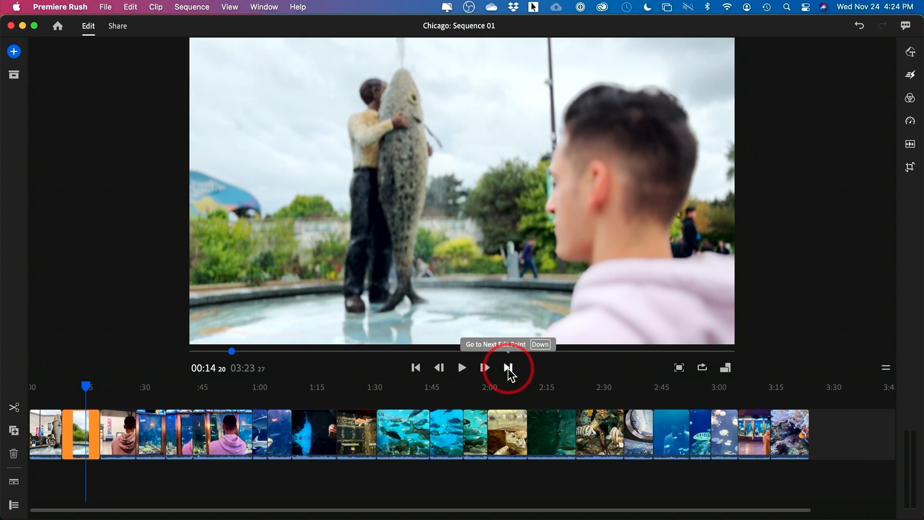
{"action": "left_click", "coordinate": [507, 368]}
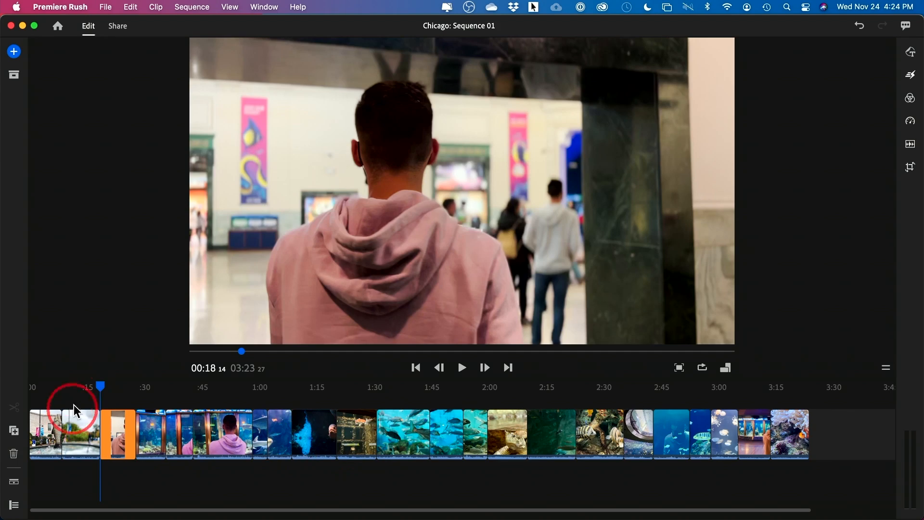
Scrub through the sequence to the final clownfish clip and return to the first clip.
{"action": "left_click_drag", "start_coordinate": [104, 391], "coordinate": [727, 418]}
{"action": "left_click", "coordinate": [15, 430]}
{"action": "left_click", "coordinate": [43, 400]}
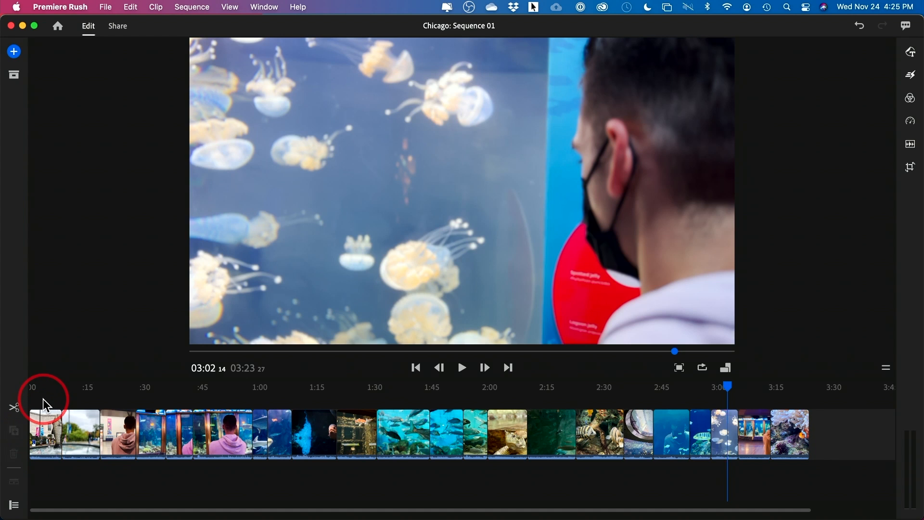
{"action": "left_click", "coordinate": [798, 395]}
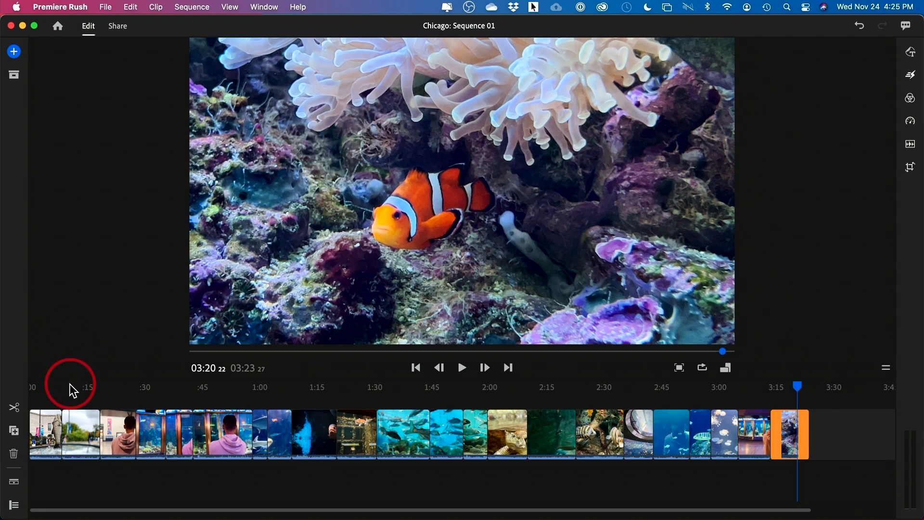
{"action": "left_click", "coordinate": [48, 394]}
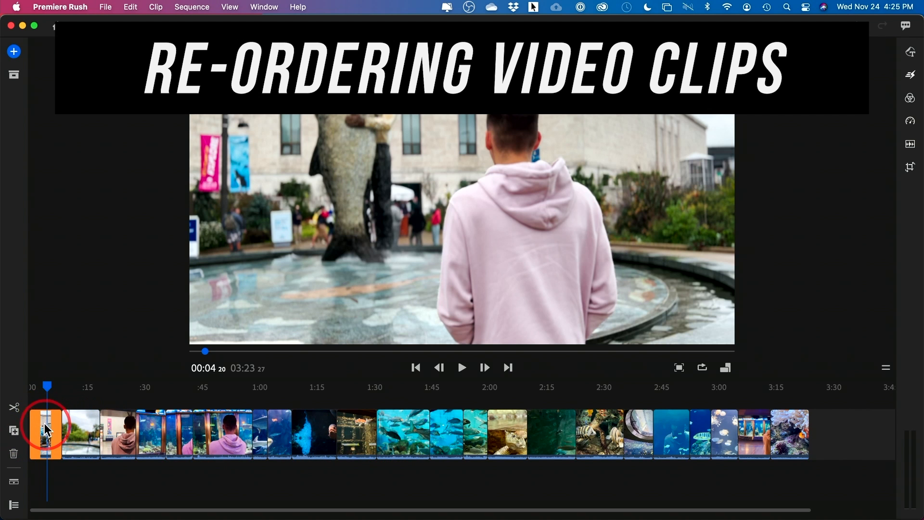
Play the opening of the first clip and move the second clip ahead of it.
{"action": "left_click_drag", "start_coordinate": [47, 386], "coordinate": [30, 387]}
{"action": "key", "text": "space"}
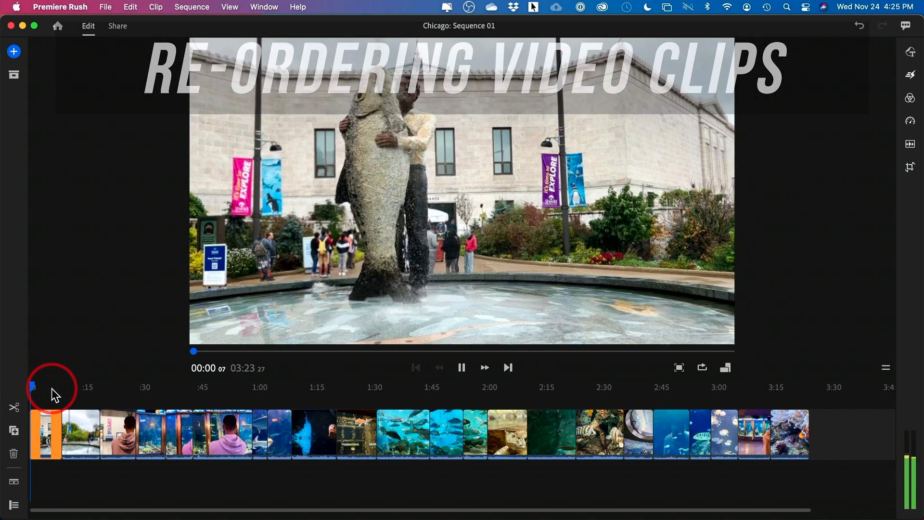
{"action": "key", "text": "space"}
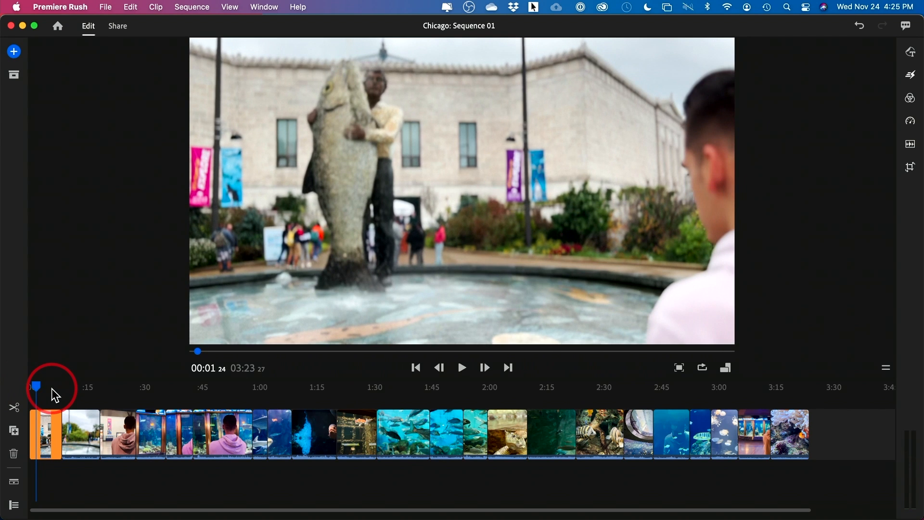
{"action": "left_click", "coordinate": [82, 417]}
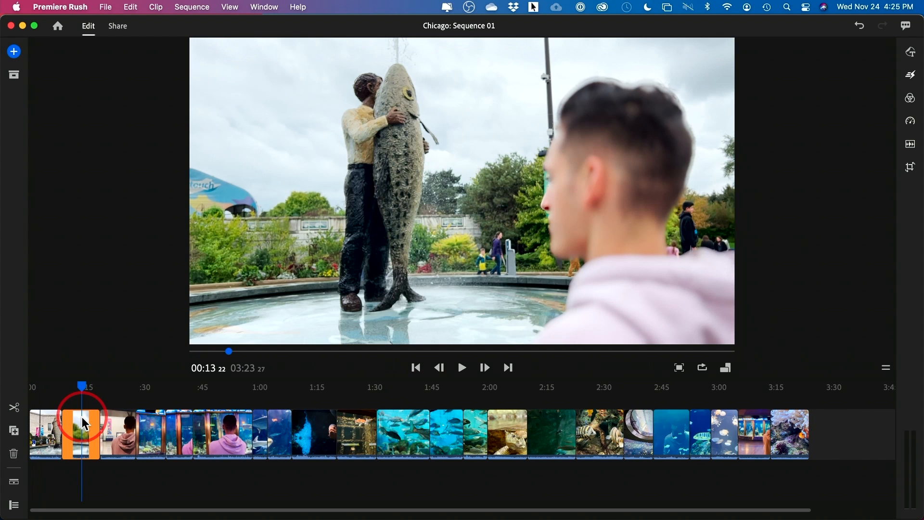
{"action": "left_click_drag", "start_coordinate": [82, 417], "coordinate": [49, 423]}
Preview the new opening and move the third clip, showing the man from behind indoors, to the sequence's start.
{"action": "left_click_drag", "start_coordinate": [45, 385], "coordinate": [2, 385]}
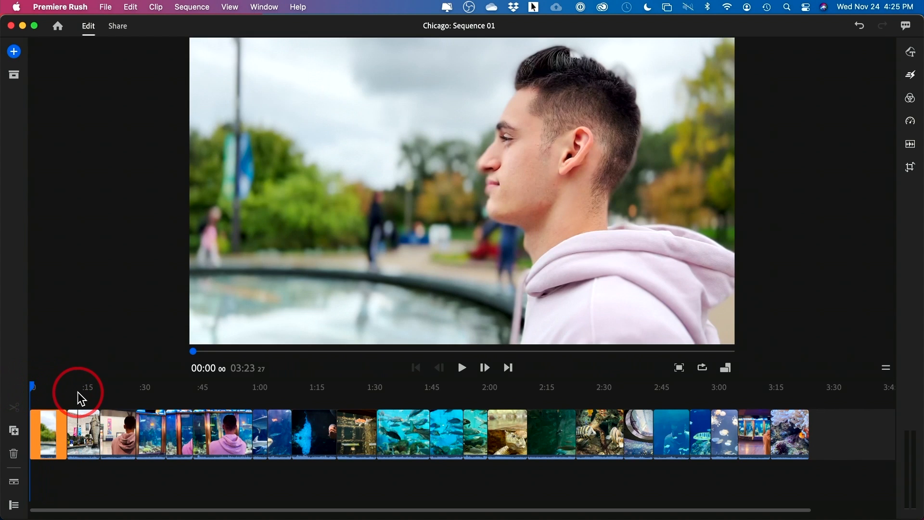
{"action": "key", "text": "space"}
{"action": "key", "text": "space"}
{"action": "left_click_drag", "start_coordinate": [119, 419], "coordinate": [33, 418]}
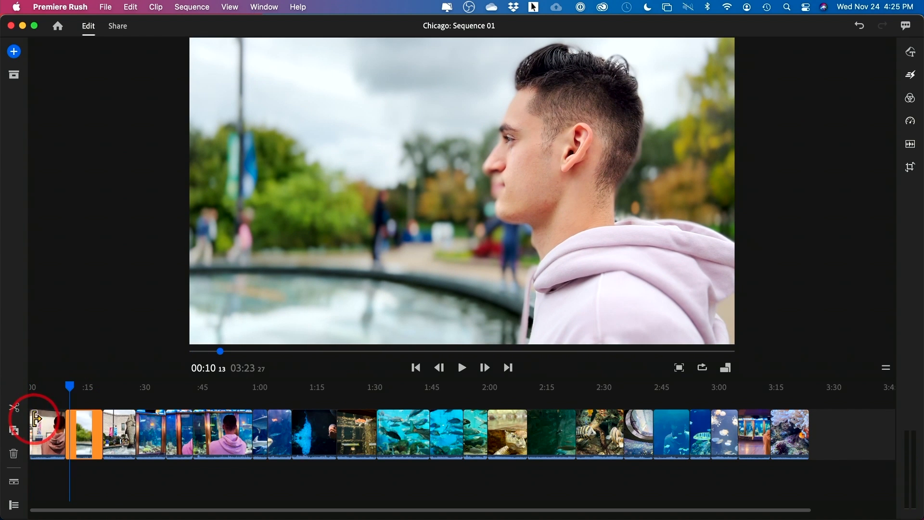
Move the clip of the man in the pink hoodie at the aquarium window to the end of the sequence.
{"action": "left_click", "coordinate": [246, 428]}
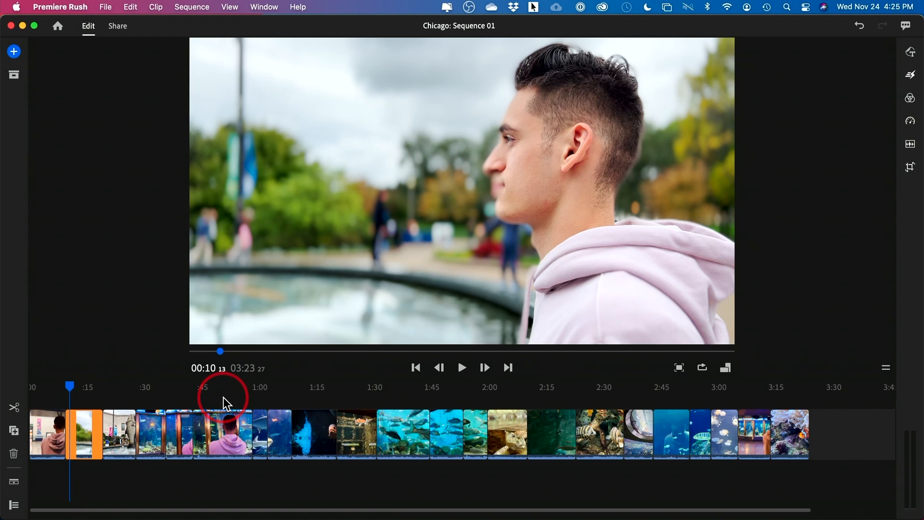
{"action": "left_click", "coordinate": [227, 397]}
{"action": "left_click_drag", "start_coordinate": [220, 429], "coordinate": [773, 444]}
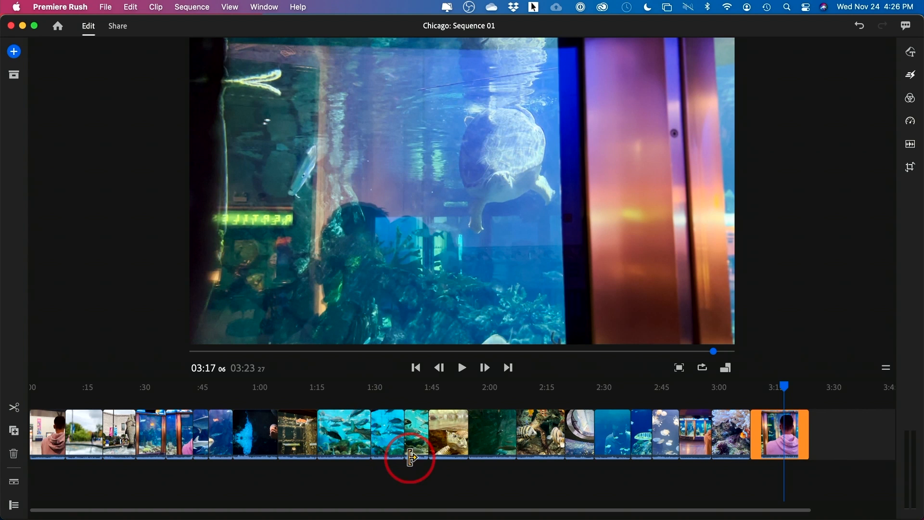
View the kinds of content that can be added to the project.
{"action": "left_click", "coordinate": [14, 52]}
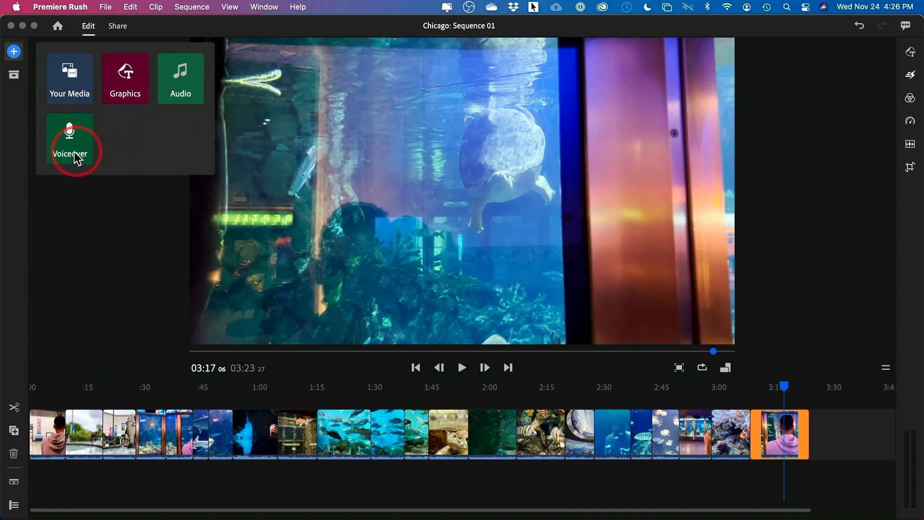
{"action": "left_click", "coordinate": [13, 53]}
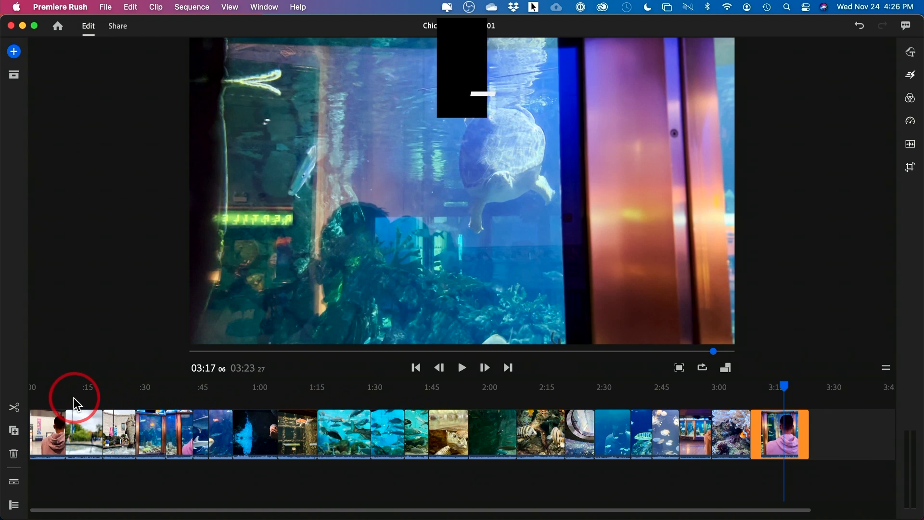
Play the first clip to 00:04 10 and trim its start to that point.
{"action": "left_click", "coordinate": [61, 402]}
{"action": "left_click", "coordinate": [44, 414]}
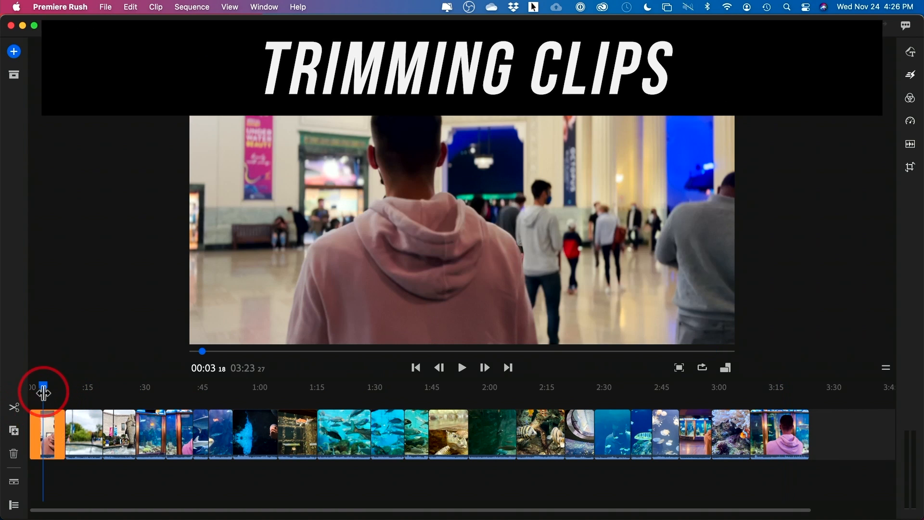
{"action": "key", "text": "="}
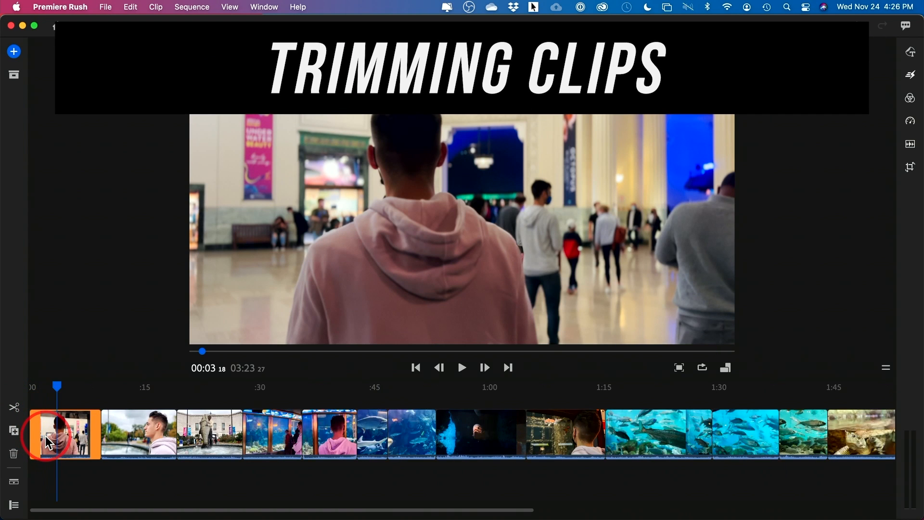
{"action": "key", "text": "="}
{"action": "key", "text": "="}
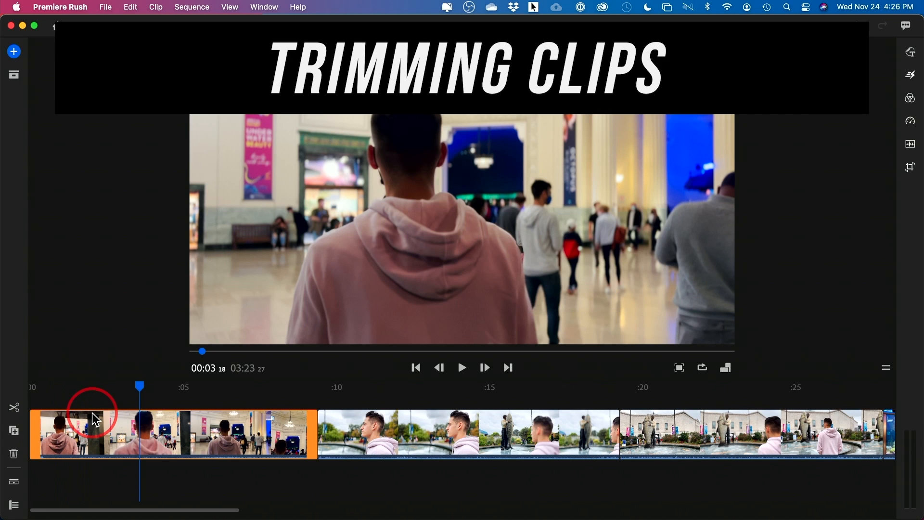
{"action": "left_click_drag", "start_coordinate": [140, 387], "coordinate": [30, 386]}
{"action": "key", "text": "space"}
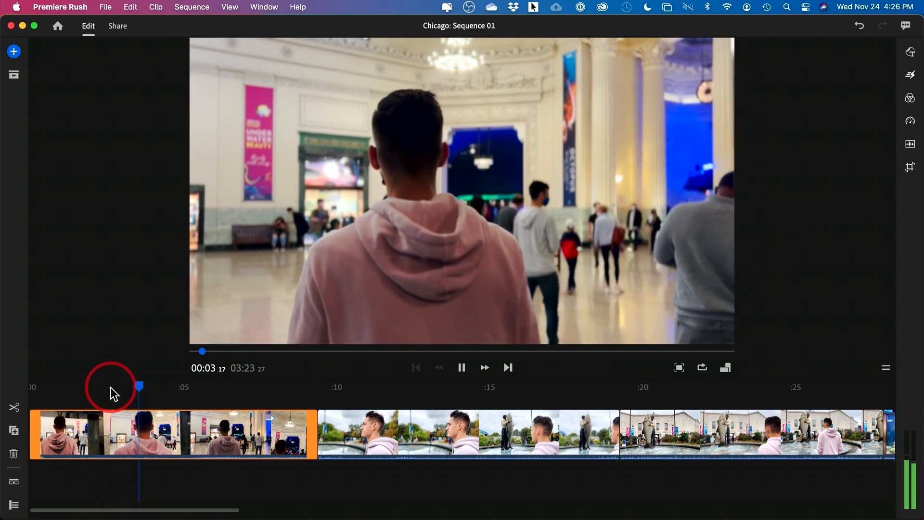
{"action": "key", "text": "space"}
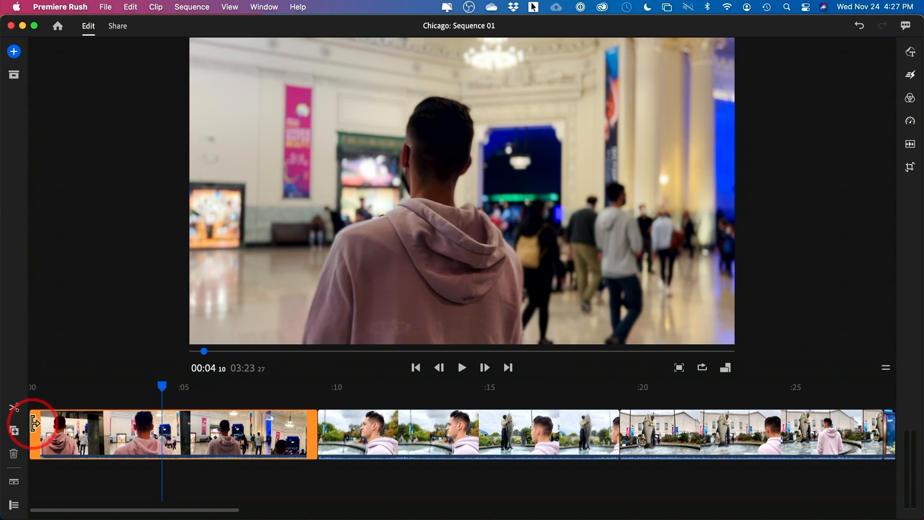
{"action": "left_click_drag", "start_coordinate": [35, 424], "coordinate": [167, 433]}
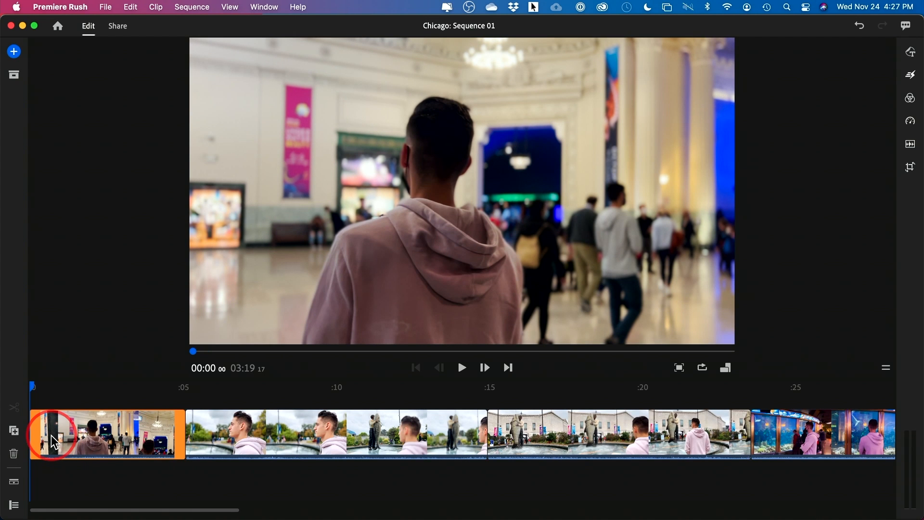
Play the first clip, set the playhead to 00:03 05 and trim the clip's end to that point.
{"action": "key", "text": "space"}
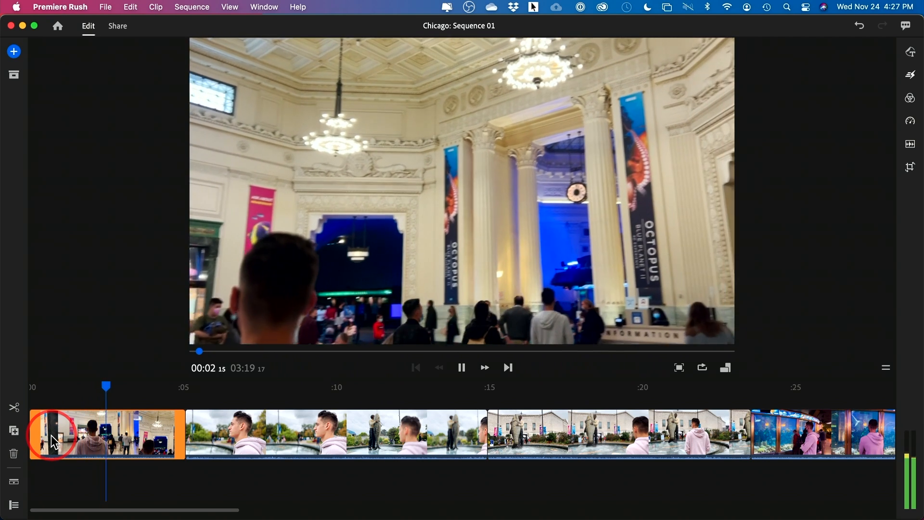
{"action": "key", "text": "space"}
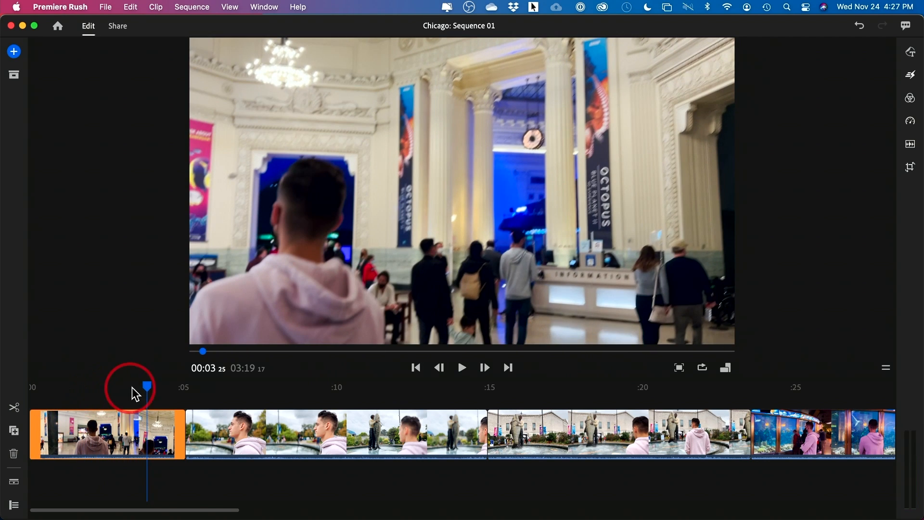
{"action": "left_click_drag", "start_coordinate": [147, 387], "coordinate": [127, 389]}
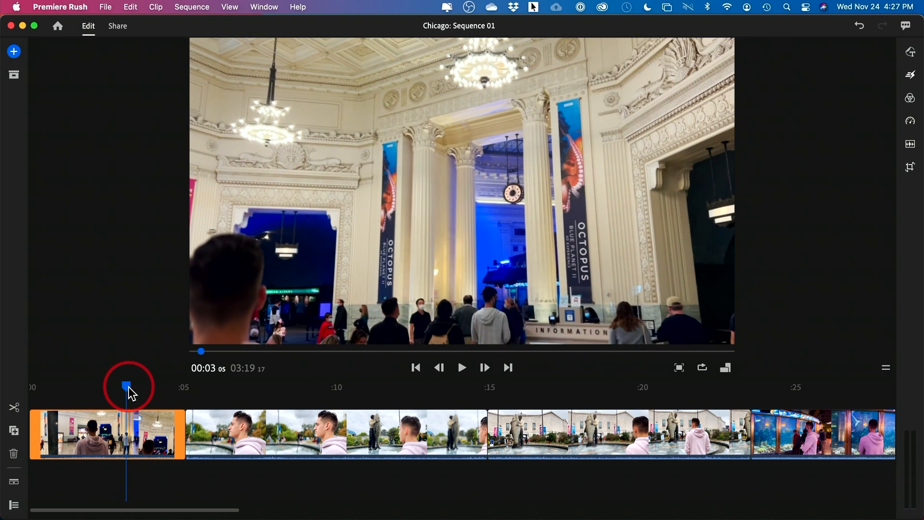
{"action": "left_click_drag", "start_coordinate": [180, 428], "coordinate": [130, 422]}
Skim through the second clip, showing the man in profile by the fountain, and delete it.
{"action": "left_click_drag", "start_coordinate": [125, 388], "coordinate": [190, 386]}
{"action": "left_click", "coordinate": [217, 428]}
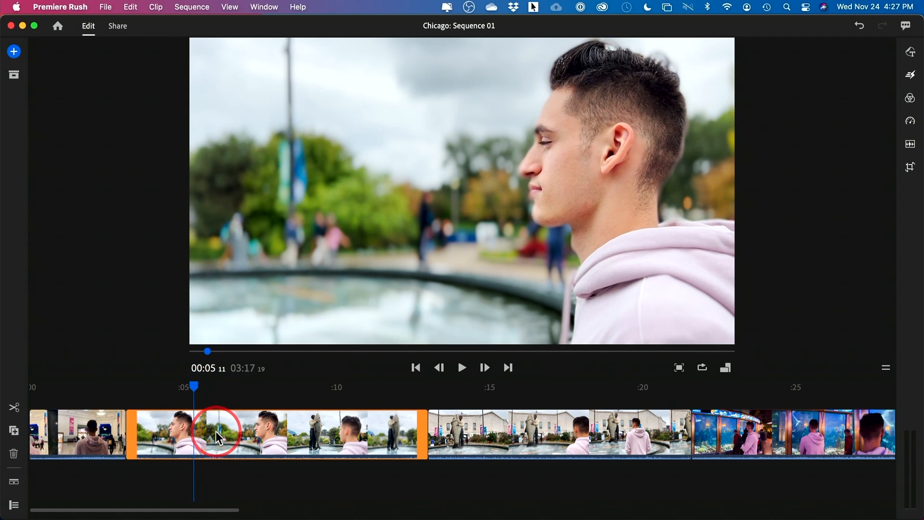
{"action": "left_click", "coordinate": [236, 428]}
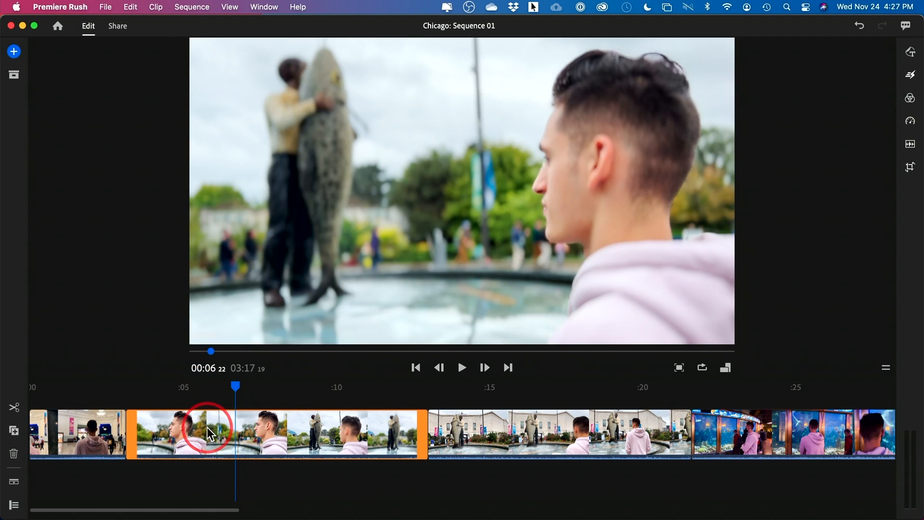
{"action": "key", "text": "Delete"}
Move the clip of the fish statue at the fountain to the sequence's start and trim its end to 00:03 23.
{"action": "left_click_drag", "start_coordinate": [124, 387], "coordinate": [218, 399]}
{"action": "left_click_drag", "start_coordinate": [262, 426], "coordinate": [51, 420]}
{"action": "left_click_drag", "start_coordinate": [118, 385], "coordinate": [48, 391]}
{"action": "key", "text": "space"}
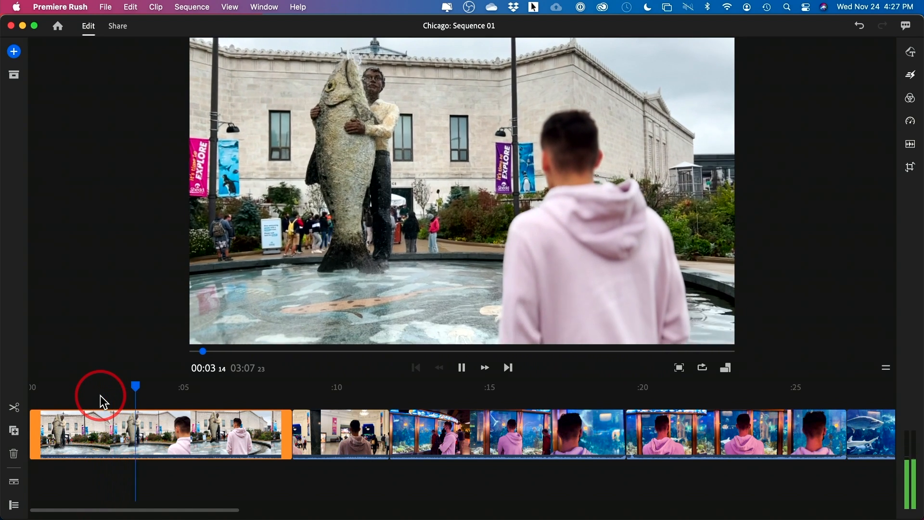
{"action": "key", "text": "space"}
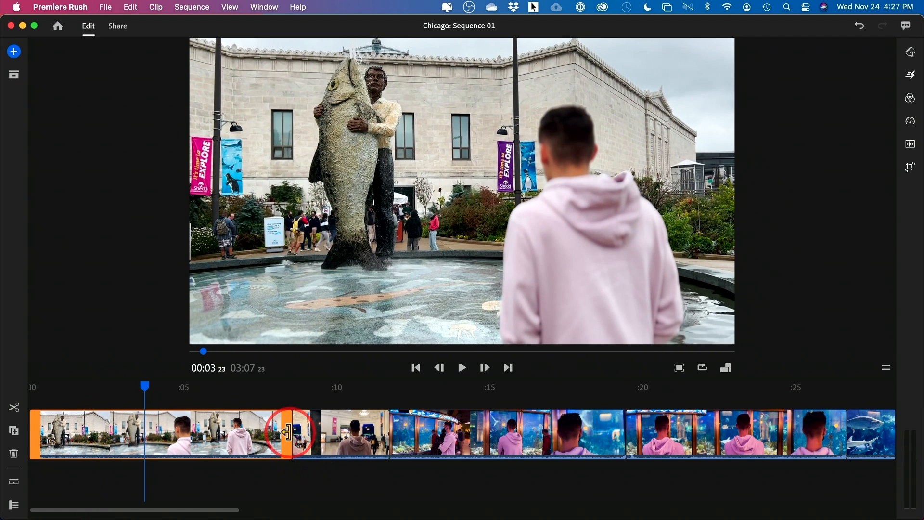
{"action": "left_click_drag", "start_coordinate": [287, 431], "coordinate": [144, 431]}
Play from 00:02 23 into the third clip, at the aquarium windows, and trim its end to about 00:10 28.
{"action": "left_click_drag", "start_coordinate": [146, 386], "coordinate": [114, 386]}
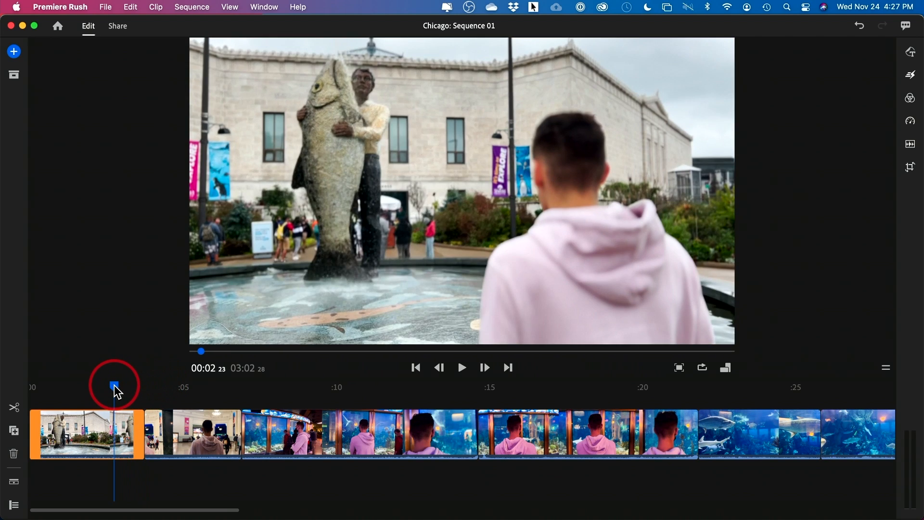
{"action": "key", "text": "space"}
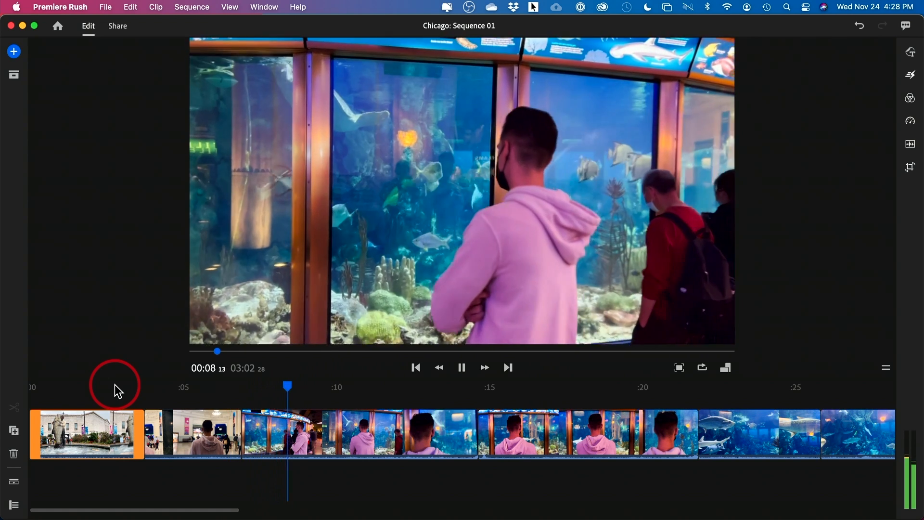
{"action": "left_click", "coordinate": [438, 433]}
{"action": "left_click_drag", "start_coordinate": [470, 433], "coordinate": [364, 434]}
Skim through the fourth clip, the close view of the pink hoodie from behind, and delete it.
{"action": "left_click_drag", "start_coordinate": [382, 385], "coordinate": [361, 381]}
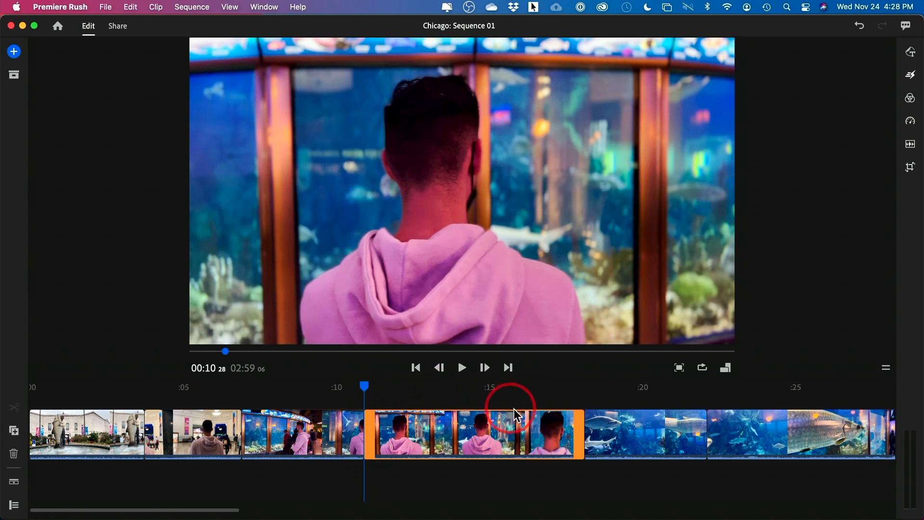
{"action": "left_click_drag", "start_coordinate": [333, 385], "coordinate": [474, 402]}
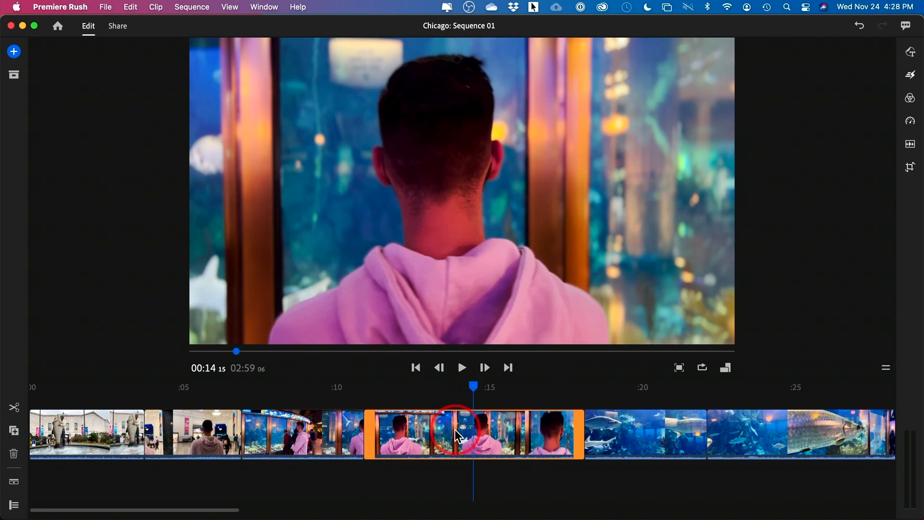
{"action": "key", "text": "Delete"}
Split the fourth clip, showing the large silver fish, at 00:13 03 and select its first half.
{"action": "left_click", "coordinate": [355, 387]}
{"action": "left_click_drag", "start_coordinate": [355, 387], "coordinate": [426, 406]}
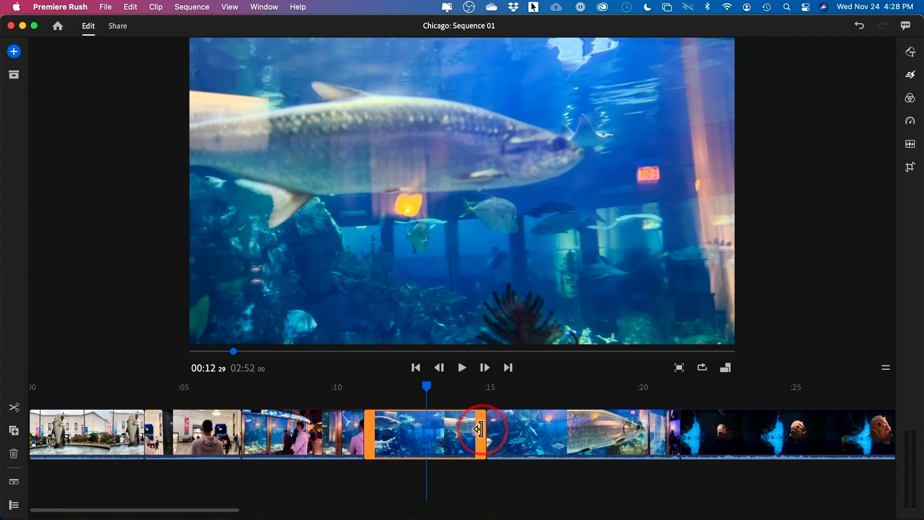
{"action": "mouse_move", "coordinate": [424, 394]}
{"action": "left_mouse_down"}
{"action": "mouse_move", "coordinate": [414, 389]}
{"action": "mouse_move", "coordinate": [435, 390]}
{"action": "mouse_move", "coordinate": [398, 397]}
{"action": "mouse_move", "coordinate": [437, 389]}
{"action": "mouse_move", "coordinate": [421, 395]}
{"action": "mouse_move", "coordinate": [430, 394]}
{"action": "left_mouse_up"}
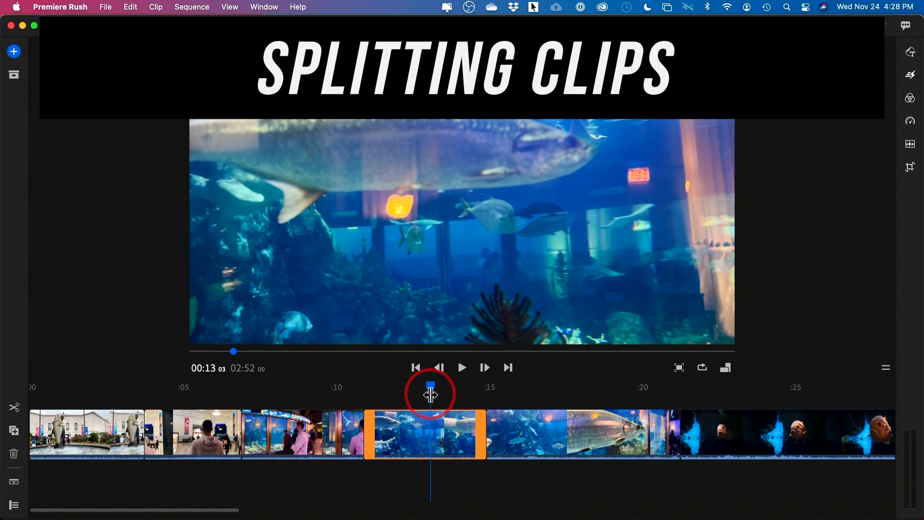
{"action": "left_click", "coordinate": [17, 412]}
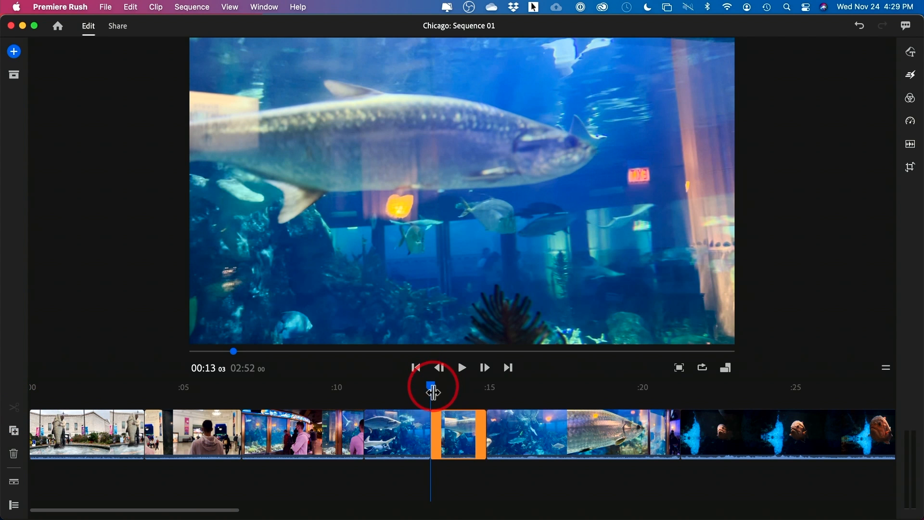
{"action": "mouse_move", "coordinate": [428, 517]}
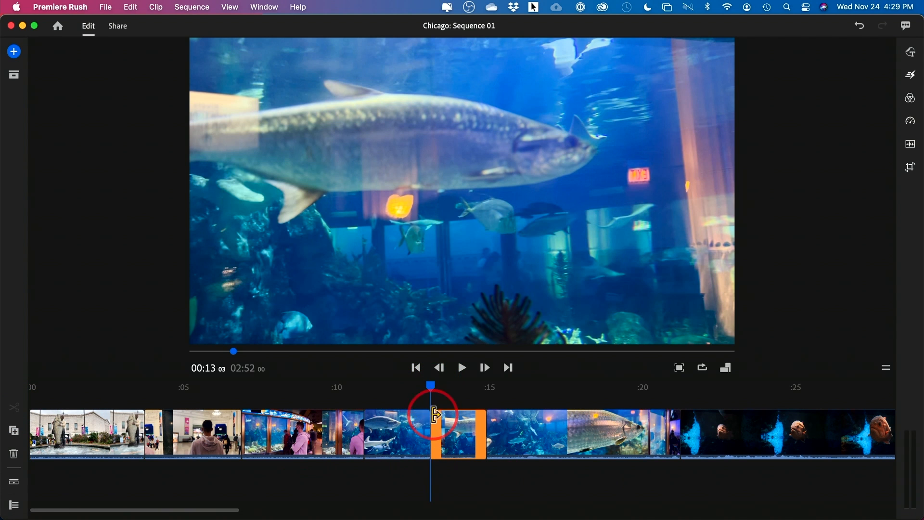
{"action": "mouse_move", "coordinate": [436, 423]}
{"action": "left_mouse_down"}
{"action": "mouse_move", "coordinate": [457, 423]}
{"action": "mouse_move", "coordinate": [392, 427]}
{"action": "mouse_move", "coordinate": [428, 425]}
{"action": "left_mouse_up"}
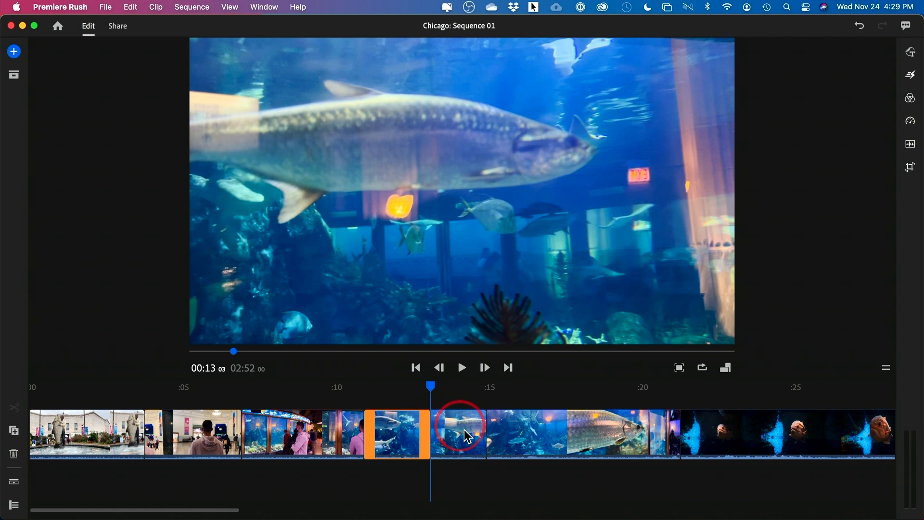
Split the second half of the silver fish clip at 00:13 28 and delete the short piece between the two cuts.
{"action": "left_click_drag", "start_coordinate": [432, 386], "coordinate": [458, 392]}
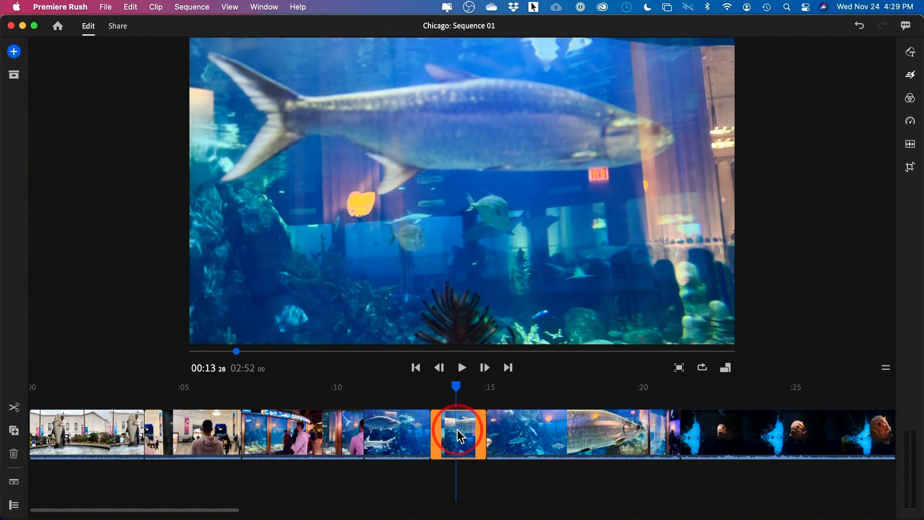
{"action": "left_click", "coordinate": [11, 409]}
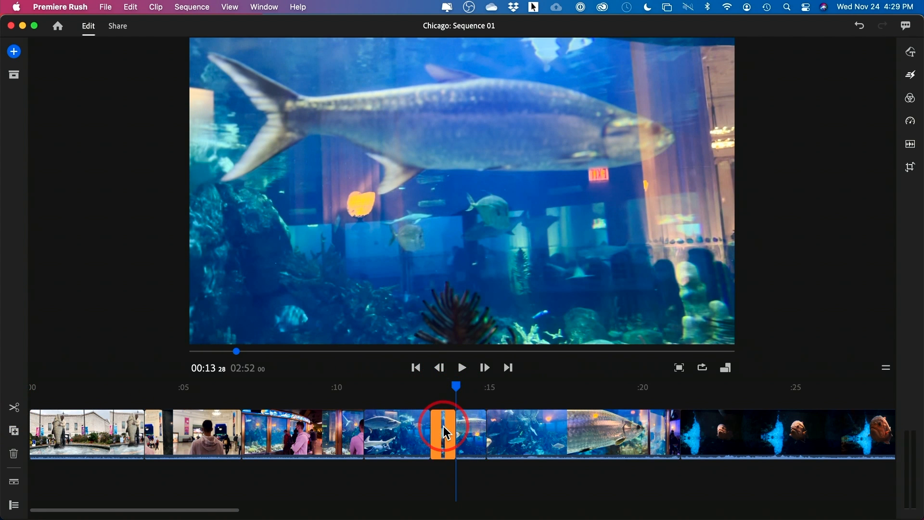
{"action": "key", "text": "Delete"}
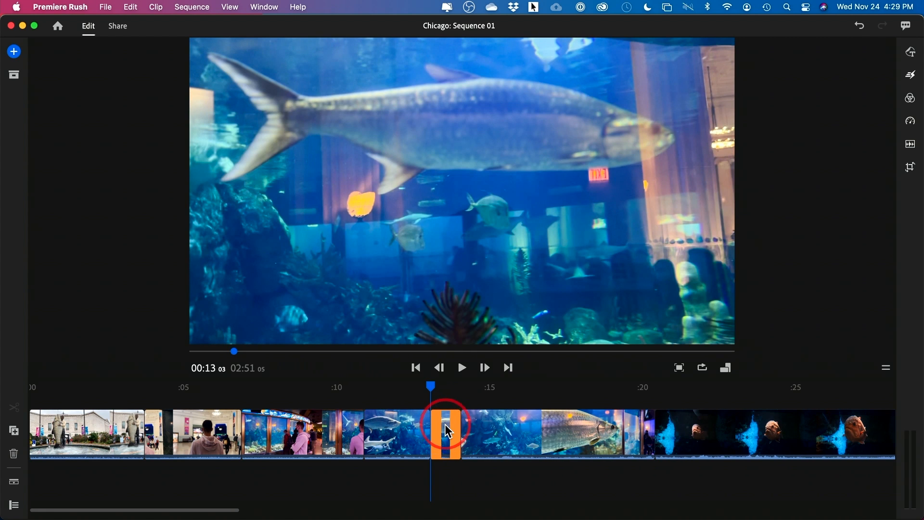
Move the leftover silver fish piece behind the dark clip of the orange fish, and delete that piece.
{"action": "left_click_drag", "start_coordinate": [447, 428], "coordinate": [866, 420]}
{"action": "scroll", "coordinate": [192, 452], "scroll_direction": "right", "scroll_amount": 5}
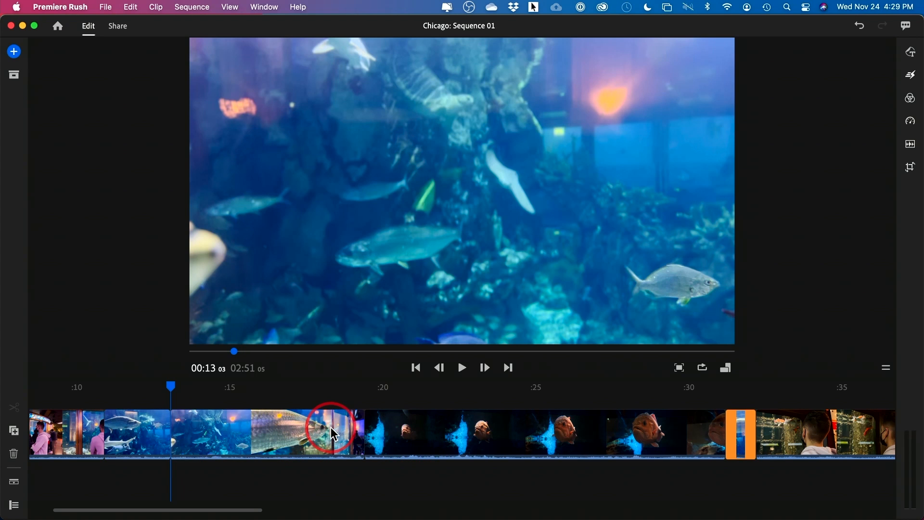
{"action": "scroll", "coordinate": [312, 423], "scroll_direction": "right", "scroll_amount": 2}
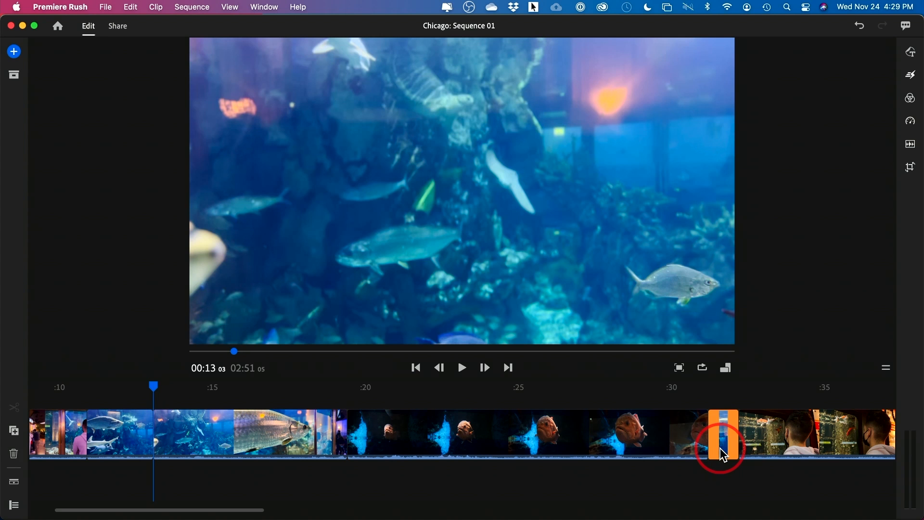
{"action": "key", "text": "Delete"}
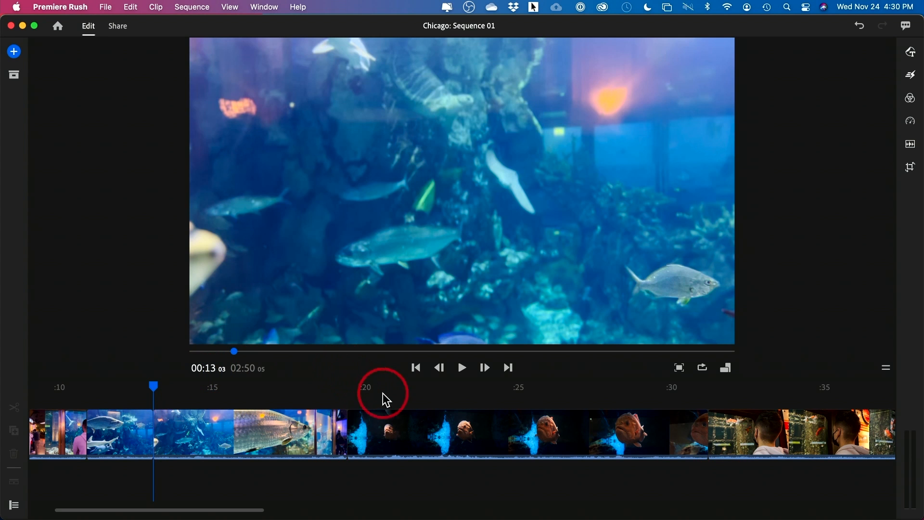
Preview parts of the large silver fish clip and the clip of the masked man beside the fish tank.
{"action": "key", "text": "space"}
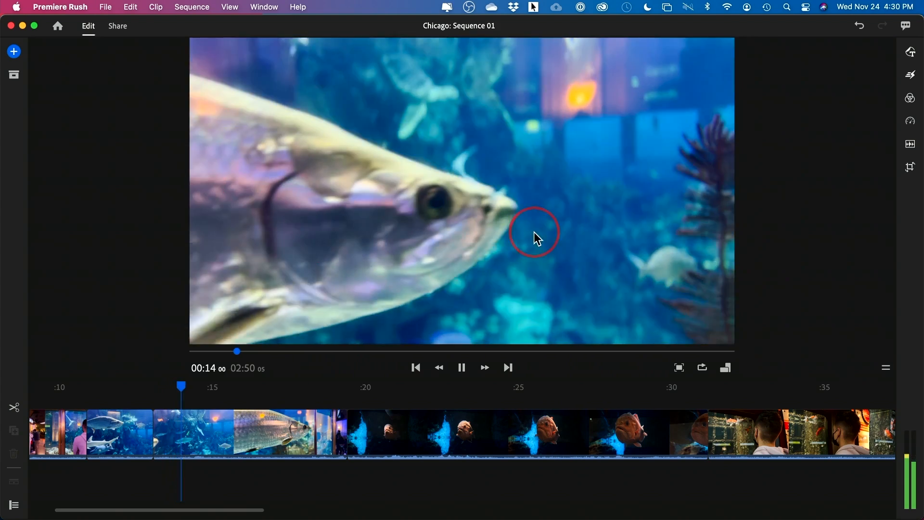
{"action": "key", "text": "space"}
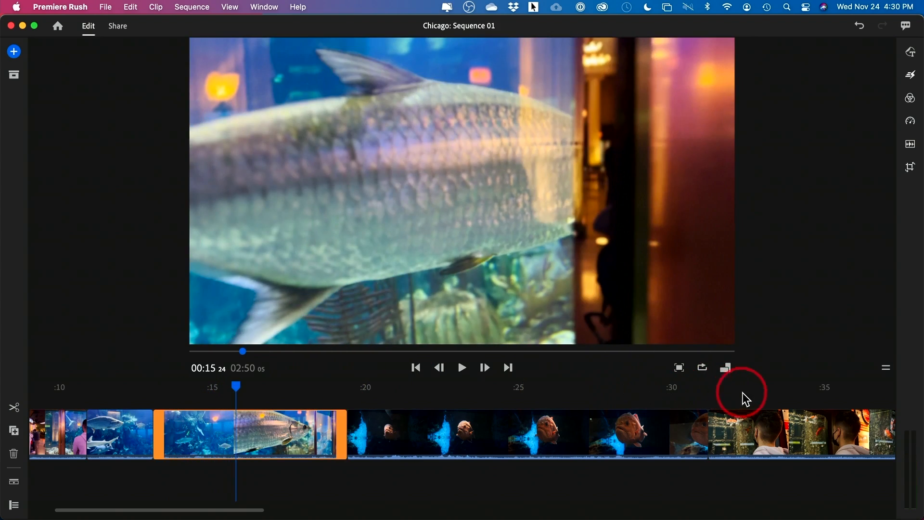
{"action": "left_click", "coordinate": [749, 391]}
{"action": "scroll", "coordinate": [683, 400], "scroll_direction": "right", "scroll_amount": 2}
{"action": "scroll", "coordinate": [683, 400], "scroll_direction": "right", "scroll_amount": 2}
{"action": "key", "text": "space"}
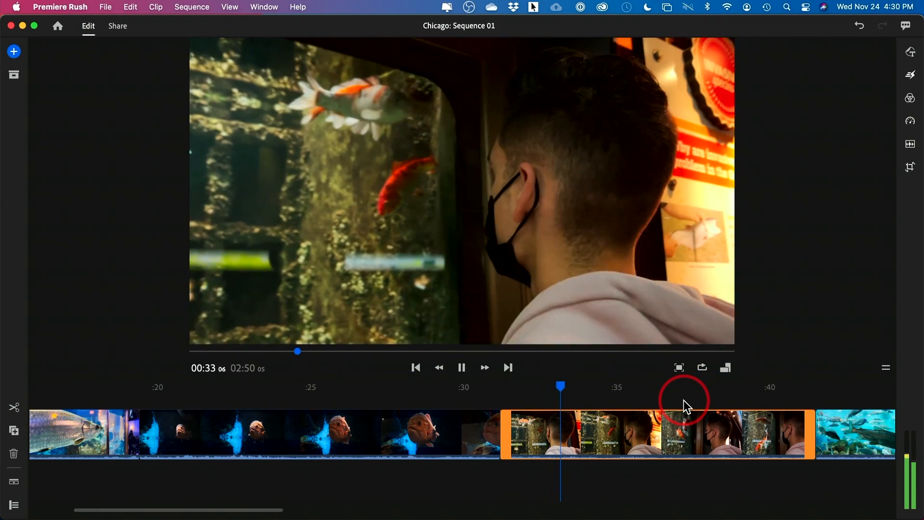
{"action": "key", "text": "space"}
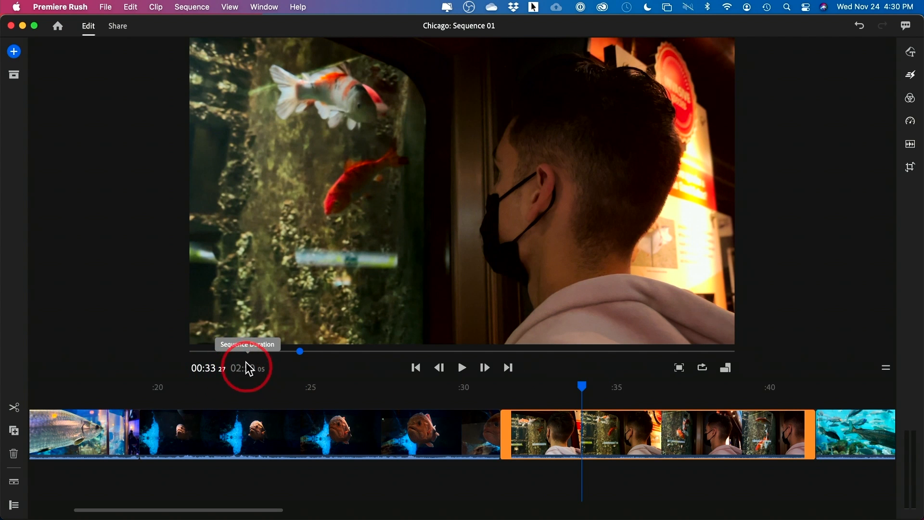
Skim the turquoise fish school clip, trim about 2 seconds off its start and set the playhead to 00:43 07.
{"action": "scroll", "coordinate": [637, 415], "scroll_direction": "right", "scroll_amount": 5}
{"action": "left_click", "coordinate": [573, 402]}
{"action": "left_click", "coordinate": [637, 426]}
{"action": "left_click", "coordinate": [616, 387]}
{"action": "left_click_drag", "start_coordinate": [616, 386], "coordinate": [739, 387]}
{"action": "left_click_drag", "start_coordinate": [575, 435], "coordinate": [645, 436]}
{"action": "mouse_move", "coordinate": [707, 387]}
{"action": "left_mouse_down"}
{"action": "mouse_move", "coordinate": [618, 392]}
{"action": "mouse_move", "coordinate": [693, 387]}
{"action": "left_mouse_up"}
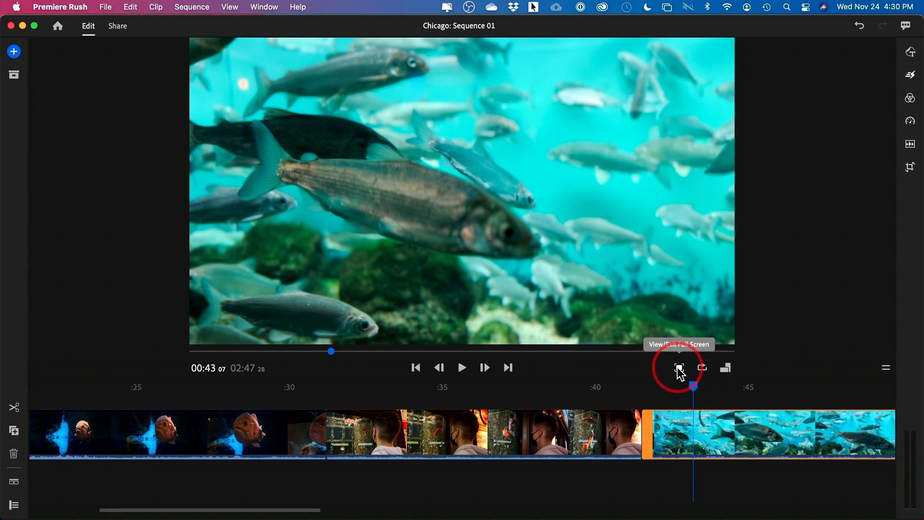
Play the turquoise fish clip in full screen view and return to the normal editing view.
{"action": "left_click", "coordinate": [679, 369]}
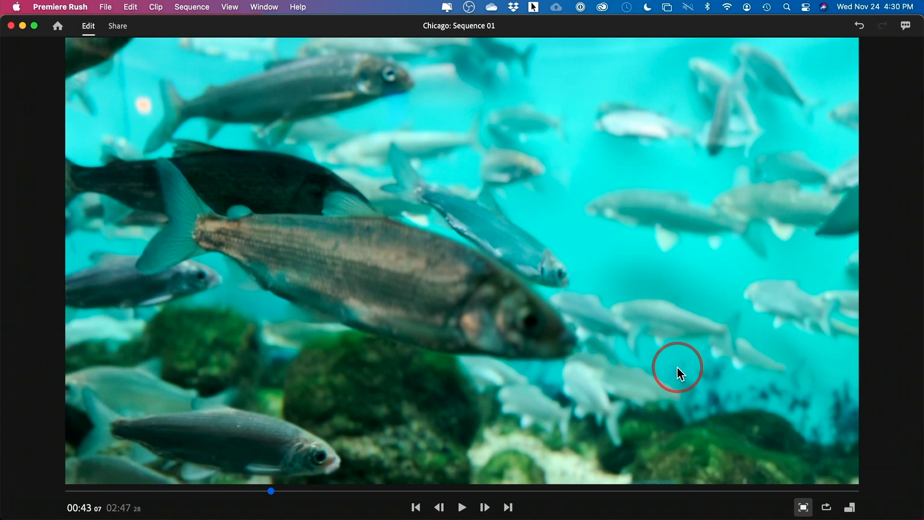
{"action": "key", "text": "space"}
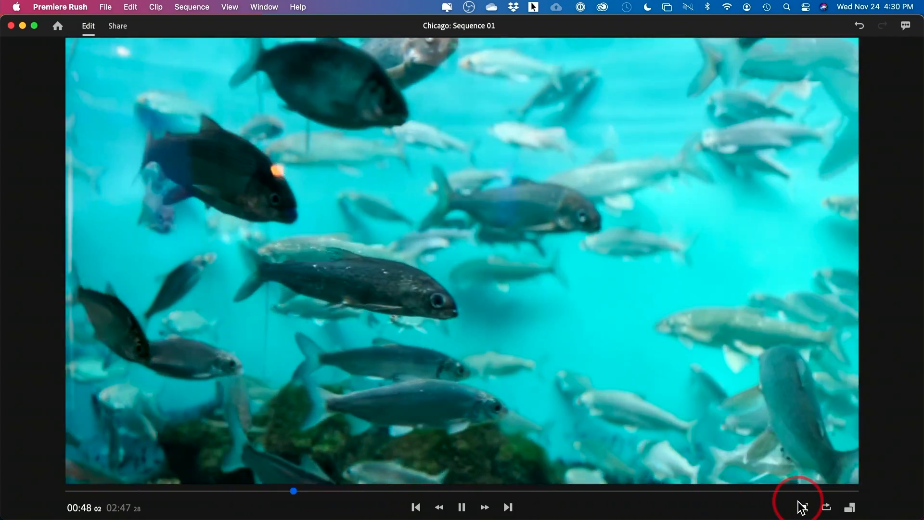
{"action": "left_click", "coordinate": [799, 503]}
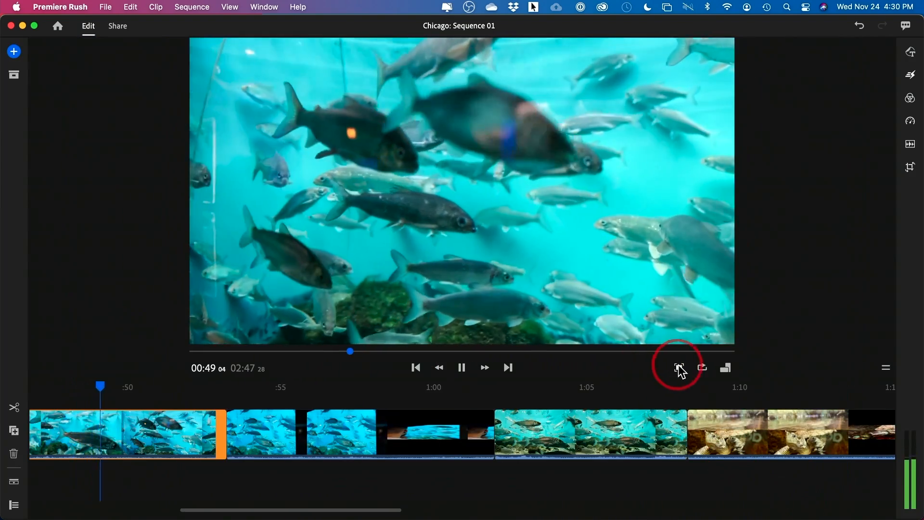
Turn on loop playback and play more of the turquoise fish clip.
{"action": "left_click", "coordinate": [702, 368]}
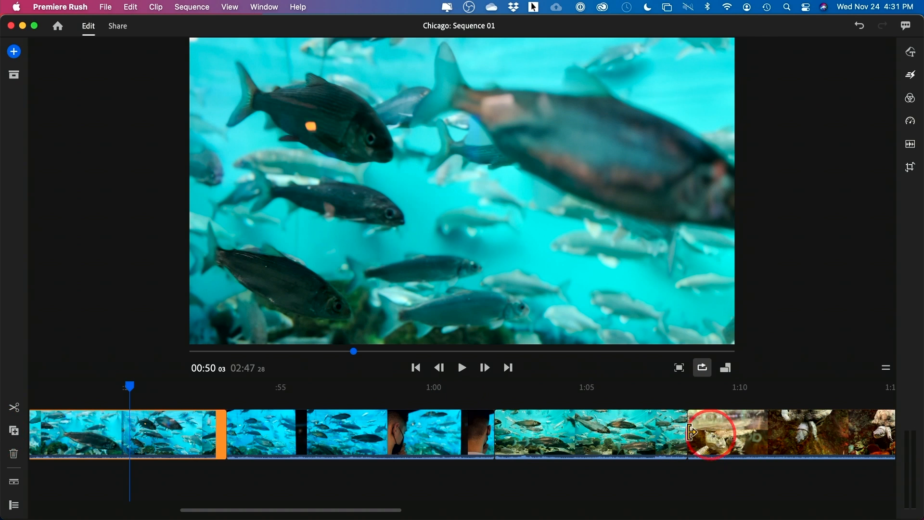
{"action": "key", "text": "space"}
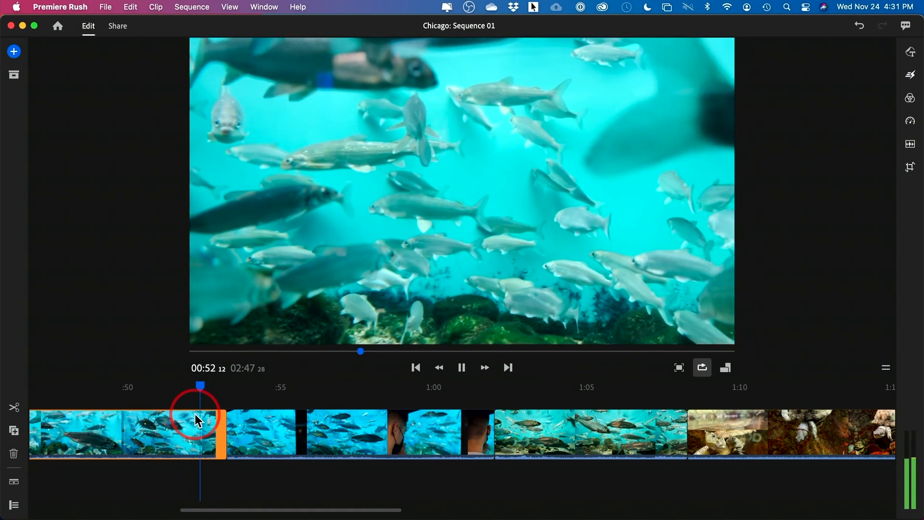
{"action": "key", "text": "space"}
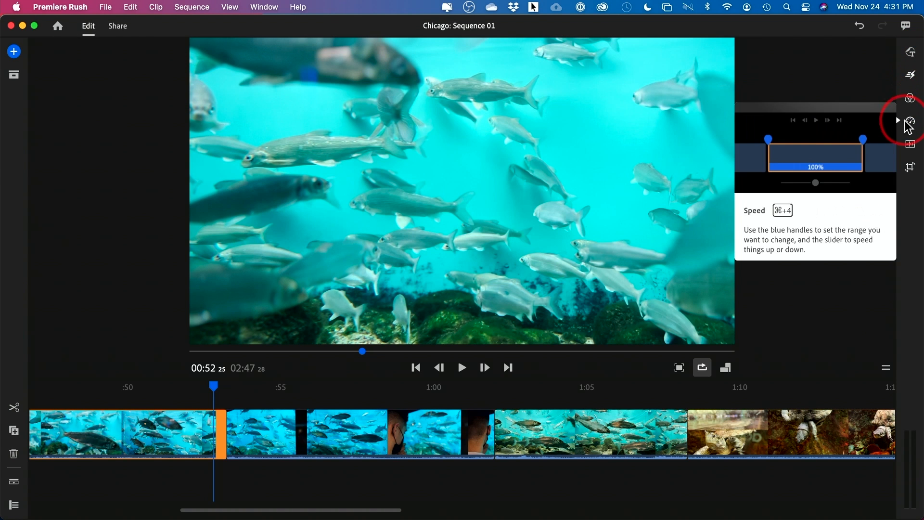
Open the transition effects and play across the cut from the turquoise fish clip to the masked man clip.
{"action": "left_click", "coordinate": [911, 75]}
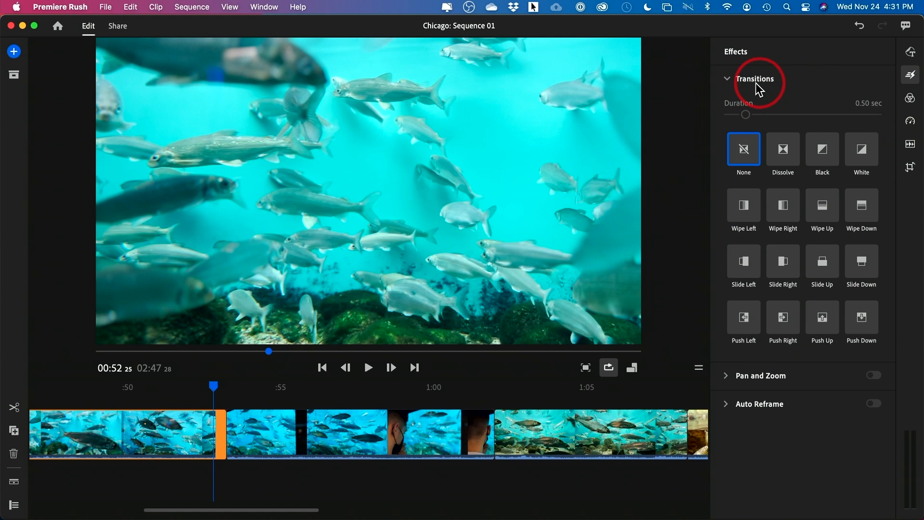
{"action": "left_click", "coordinate": [205, 384]}
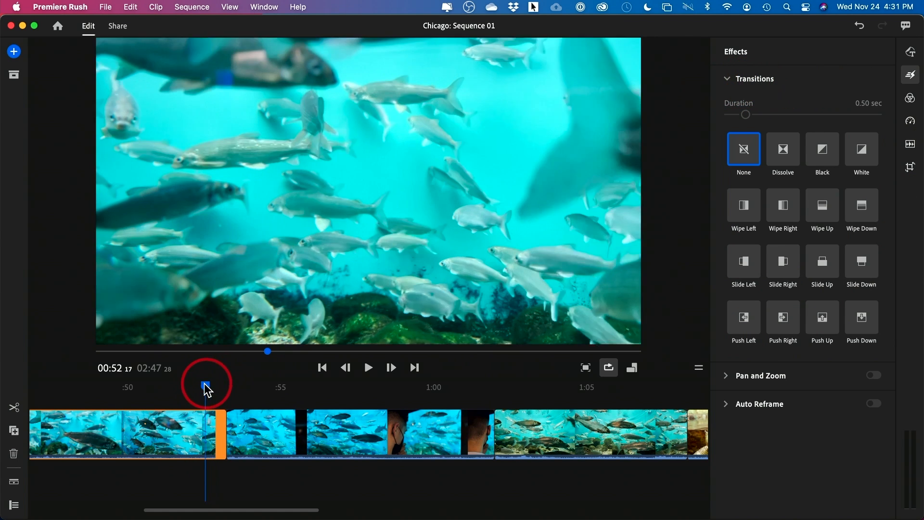
{"action": "key", "text": "space"}
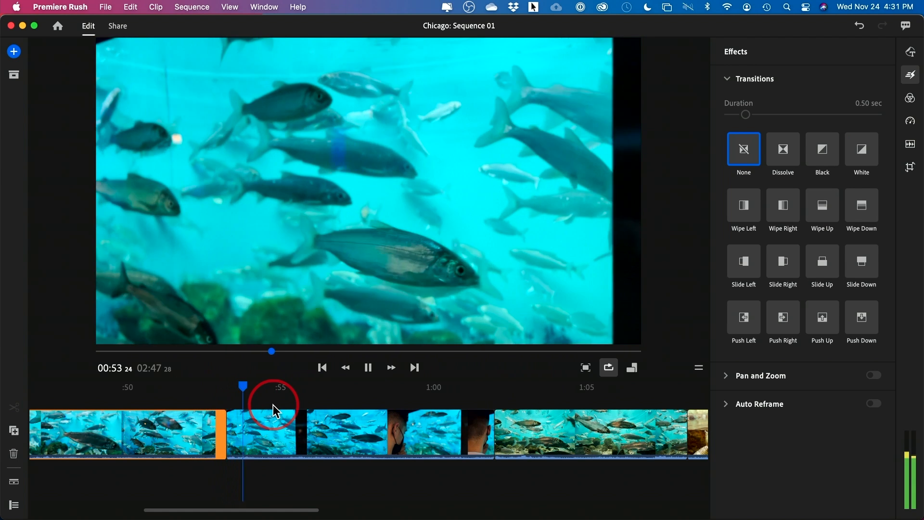
{"action": "left_click", "coordinate": [288, 405]}
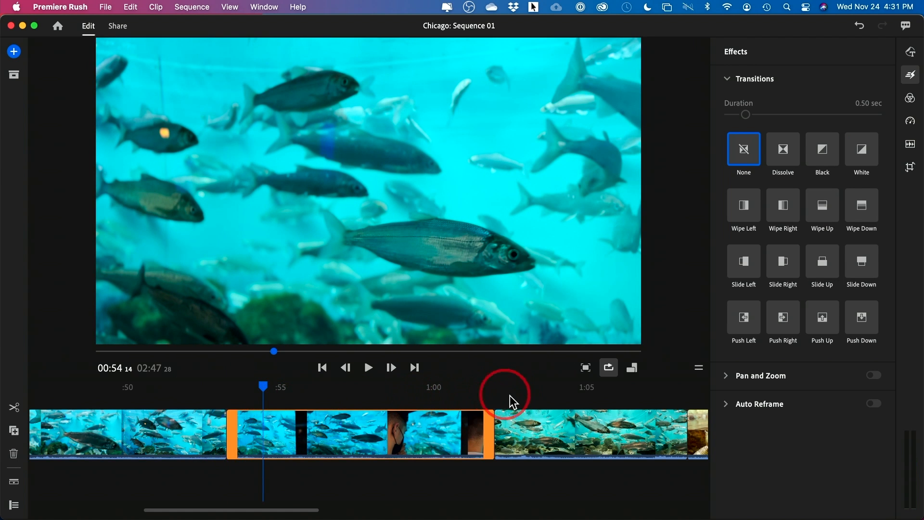
Play the cut from the turtle clip to the green-water fish clip and set the playhead to 01:17 11.
{"action": "scroll", "coordinate": [509, 394], "scroll_direction": "right", "scroll_amount": 10}
{"action": "scroll", "coordinate": [509, 394], "scroll_direction": "right", "scroll_amount": 2}
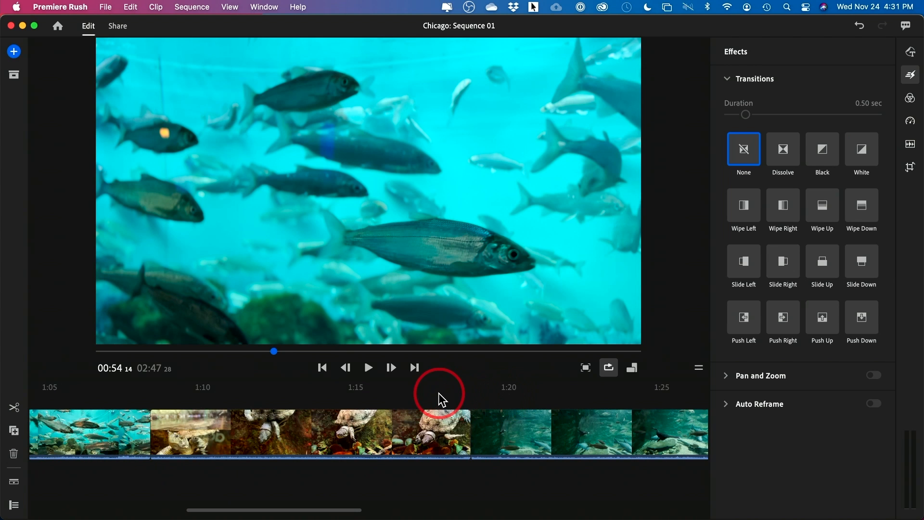
{"action": "left_click", "coordinate": [438, 392]}
{"action": "key", "text": "space"}
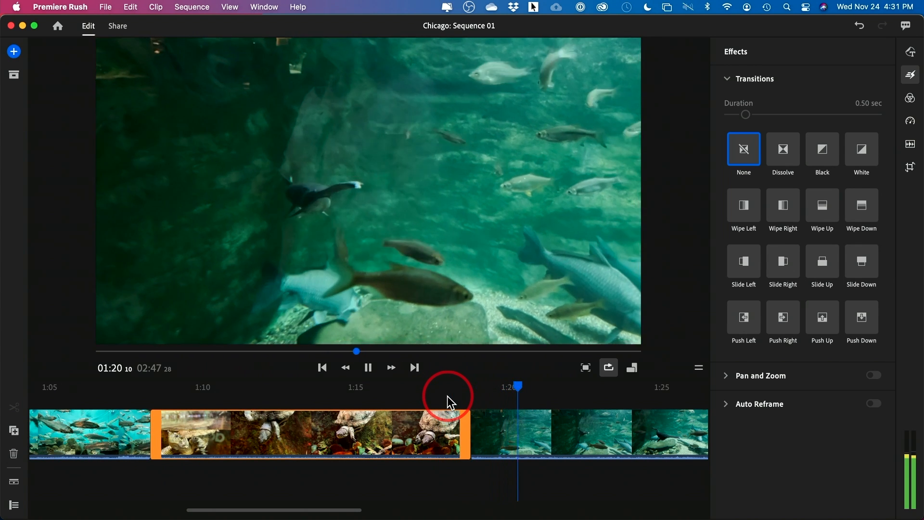
{"action": "key", "text": "space"}
{"action": "left_click", "coordinate": [446, 398]}
{"action": "left_click", "coordinate": [446, 399]}
{"action": "left_click_drag", "start_coordinate": [446, 386], "coordinate": [427, 389]}
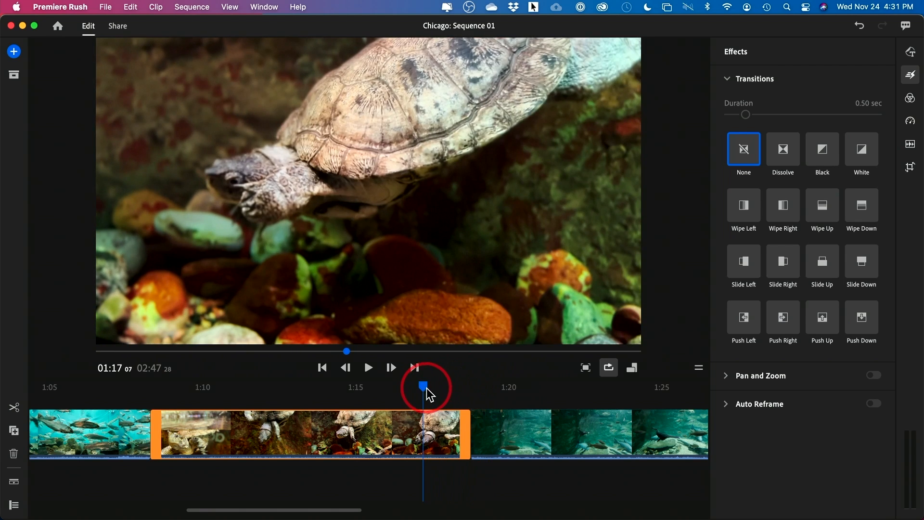
{"action": "key", "text": "space"}
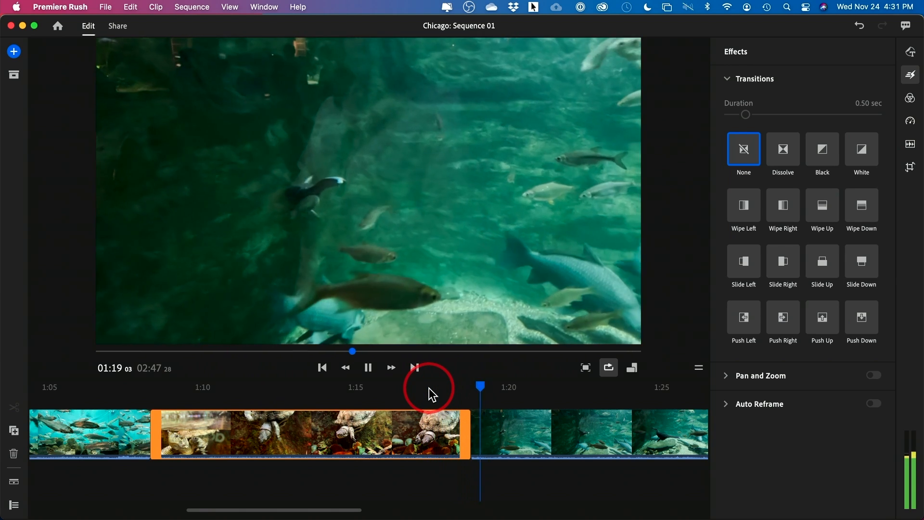
{"action": "left_click", "coordinate": [428, 388]}
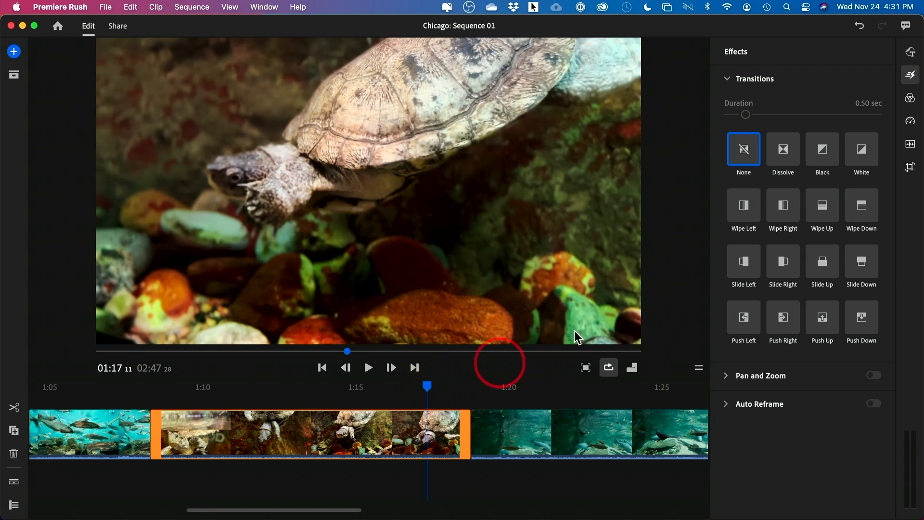
Try a Dissolve transition on the turtle clip, preview it and delete it from the clip's end.
{"action": "left_click", "coordinate": [789, 156]}
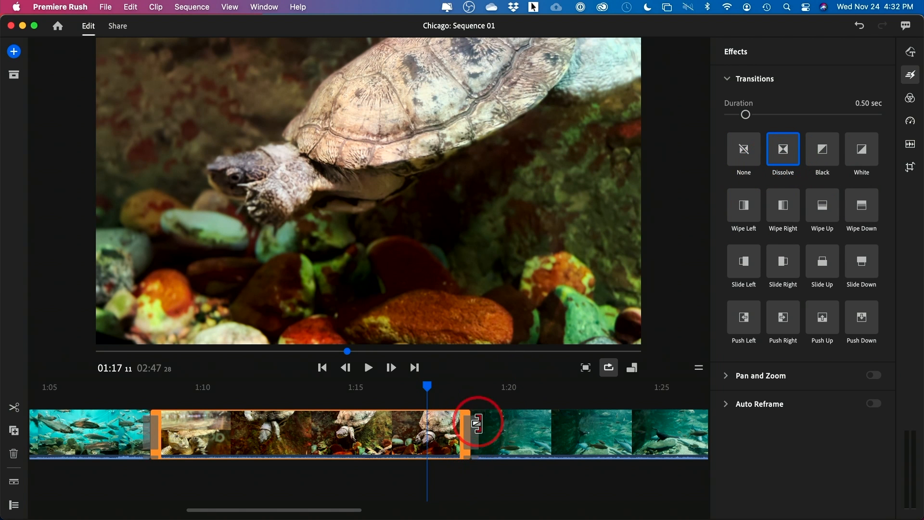
{"action": "key", "text": "space"}
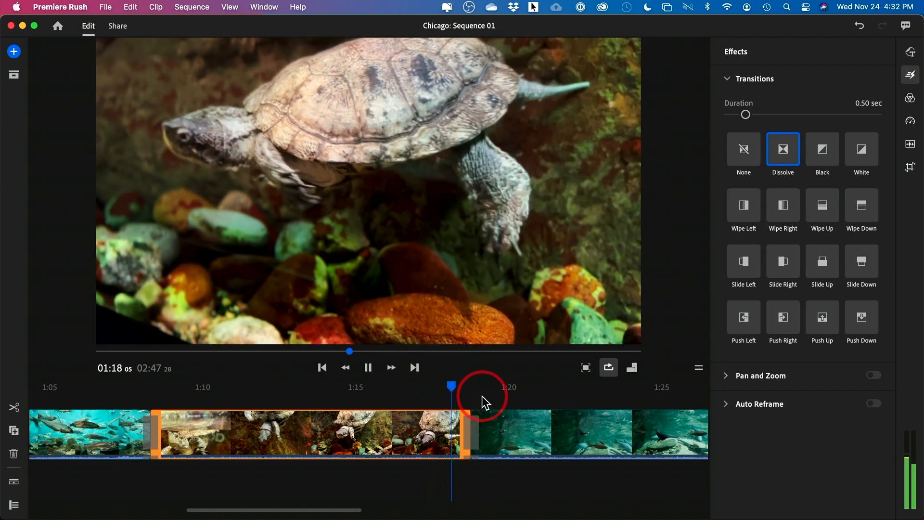
{"action": "left_click", "coordinate": [474, 433]}
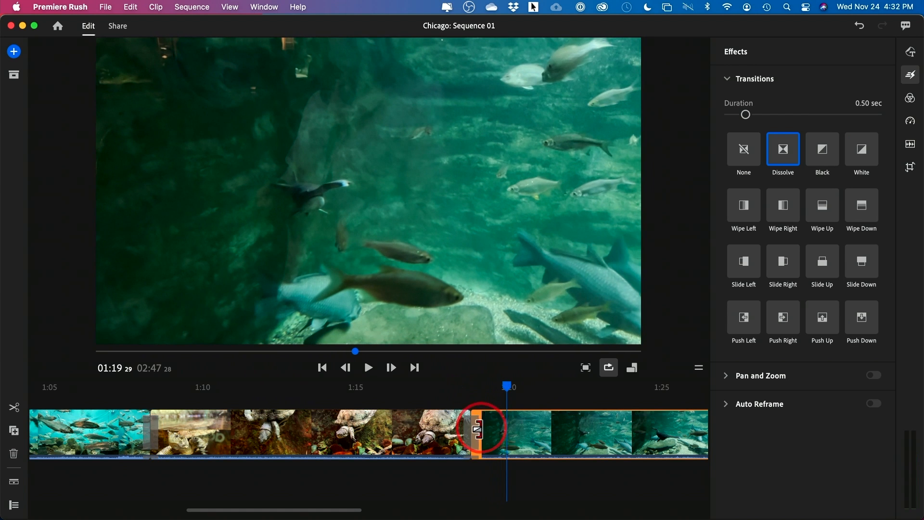
{"action": "left_click", "coordinate": [469, 432]}
{"action": "left_click", "coordinate": [463, 430]}
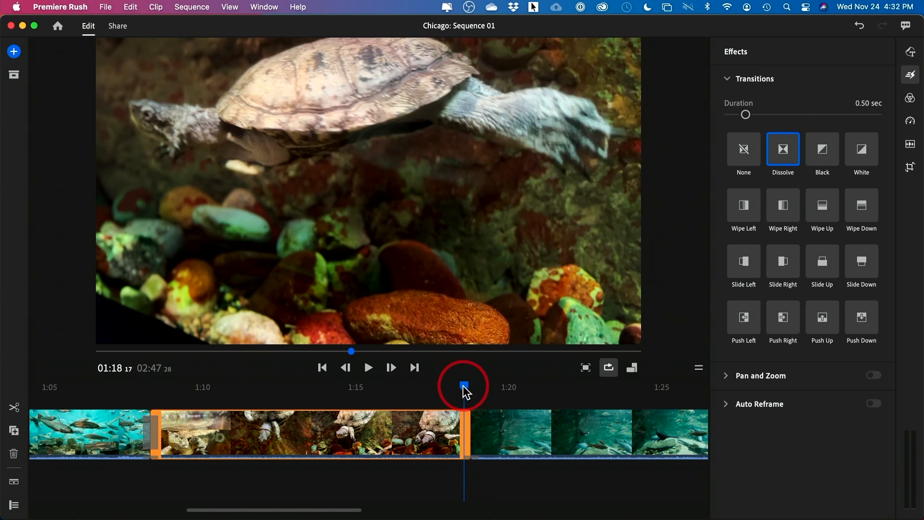
{"action": "left_click_drag", "start_coordinate": [464, 387], "coordinate": [437, 388]}
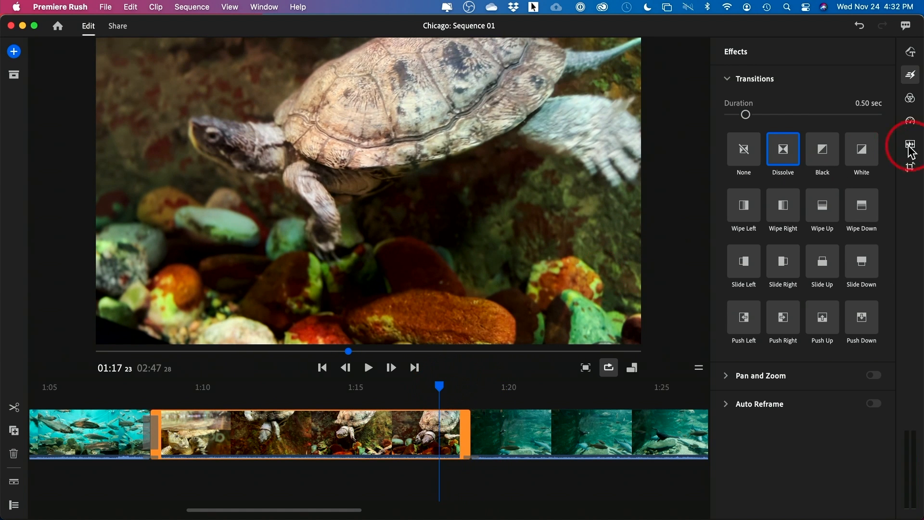
Try a Wipe Left transition on the turtle clip, preview it and delete it from the clip's end.
{"action": "left_click", "coordinate": [745, 212]}
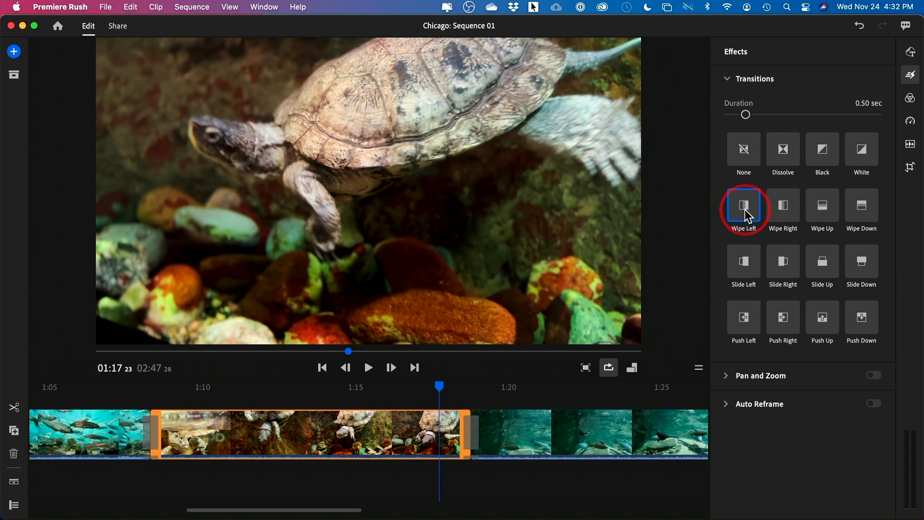
{"action": "key", "text": "space"}
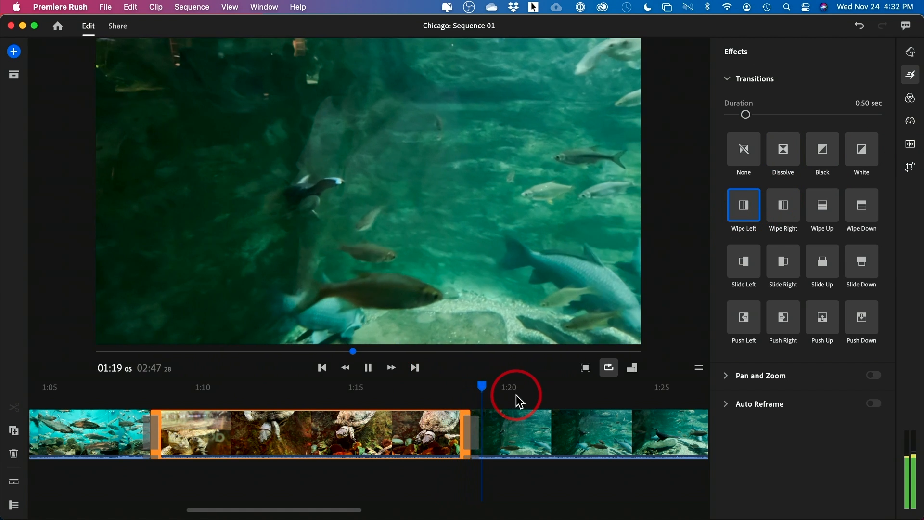
{"action": "left_click", "coordinate": [492, 438]}
{"action": "left_click", "coordinate": [470, 438]}
{"action": "left_click_drag", "start_coordinate": [455, 388], "coordinate": [438, 388]}
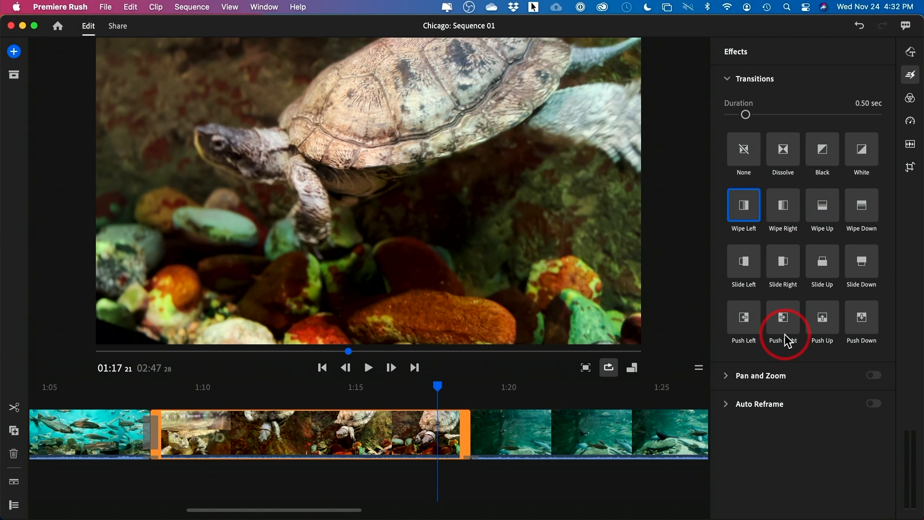
Apply the Black transition to the turtle clip and play across its end.
{"action": "left_click", "coordinate": [824, 155]}
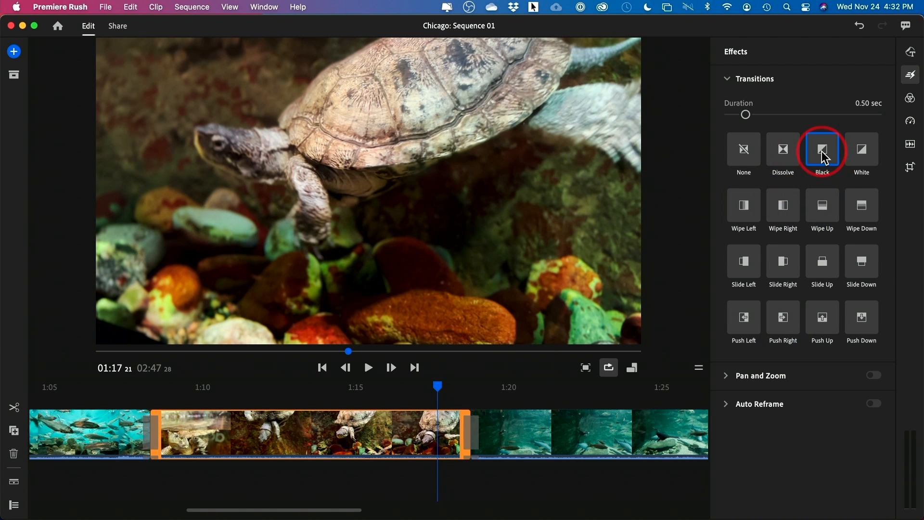
{"action": "key", "text": "space"}
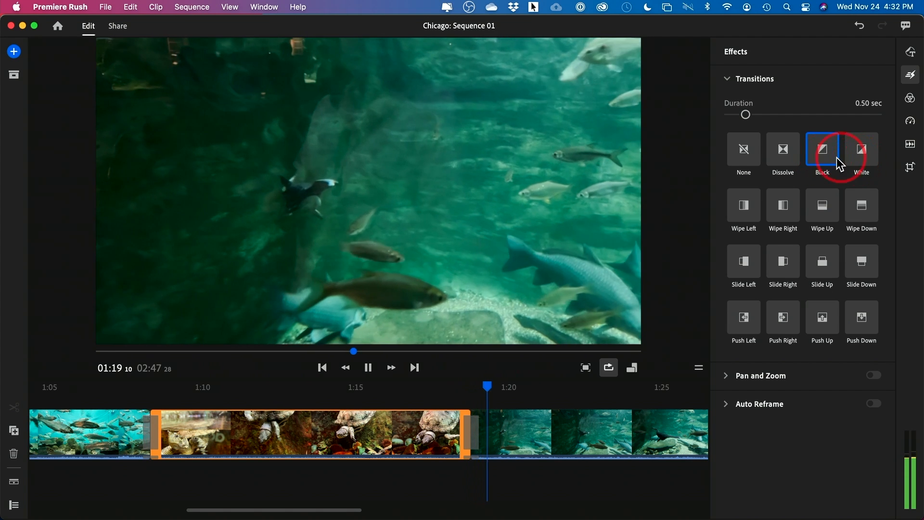
{"action": "key", "text": "space"}
Set the Black transition after the turtle clip to a duration of 1.57 sec and preview it.
{"action": "left_click_drag", "start_coordinate": [746, 115], "coordinate": [803, 116]}
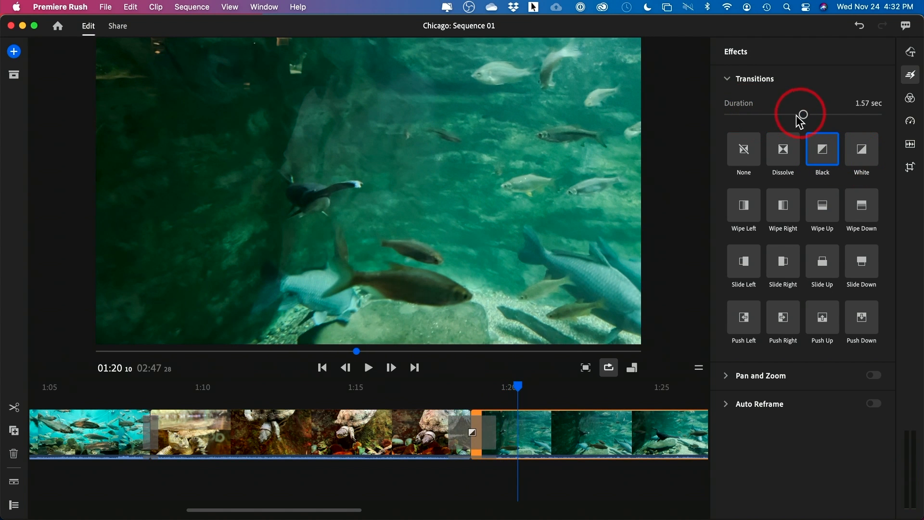
{"action": "left_click", "coordinate": [438, 394]}
{"action": "key", "text": "space"}
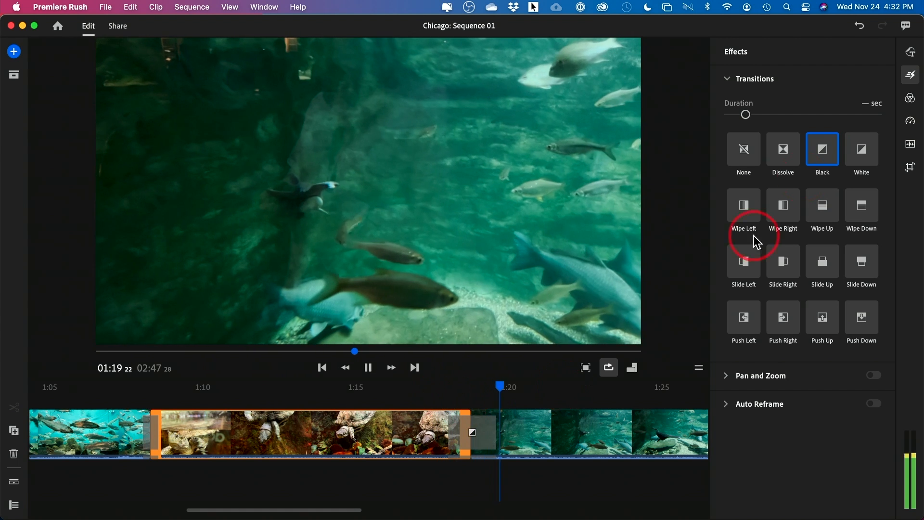
{"action": "key", "text": "space"}
Lengthen the Black transition after the turtle clip further, preview it from 01:16 04 and collapse the transition settings.
{"action": "mouse_move", "coordinate": [873, 105]}
{"action": "left_mouse_down"}
{"action": "mouse_move", "coordinate": [869, 116]}
{"action": "mouse_move", "coordinate": [893, 114]}
{"action": "mouse_move", "coordinate": [857, 108]}
{"action": "left_mouse_up"}
{"action": "left_click", "coordinate": [389, 394]}
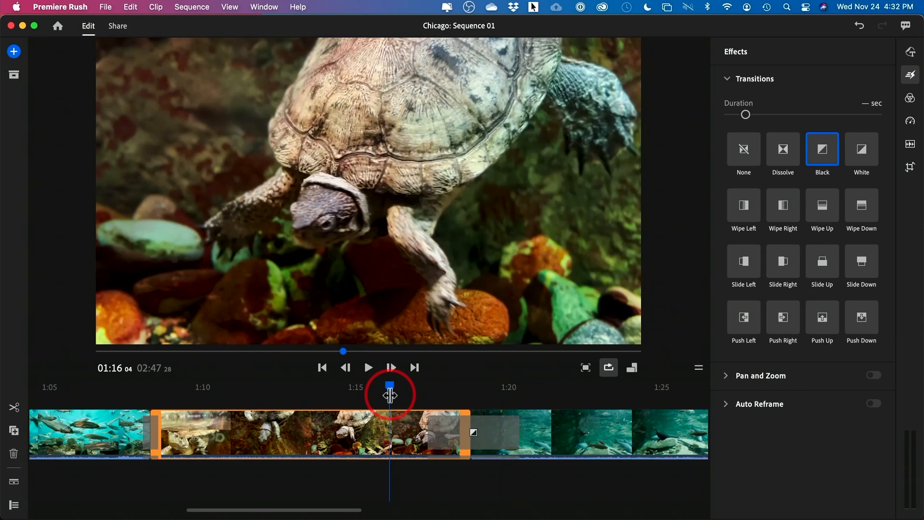
{"action": "key", "text": "space"}
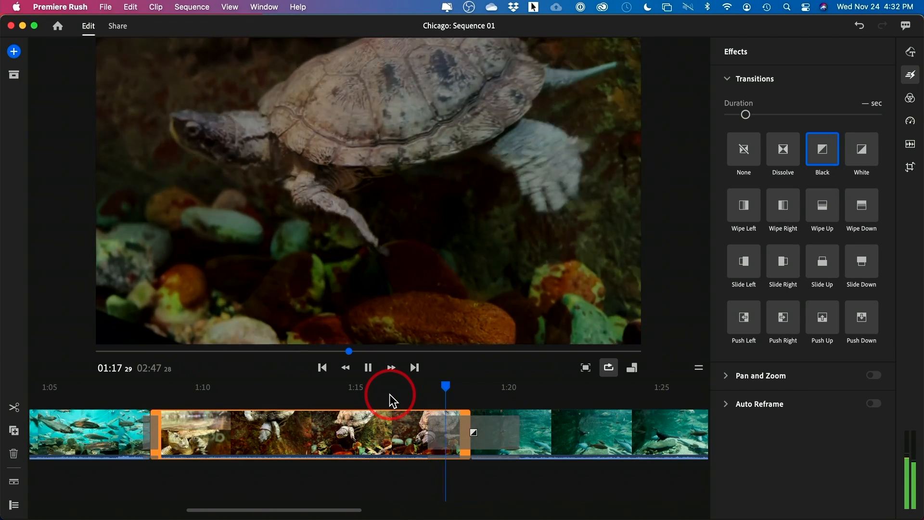
{"action": "key", "text": "space"}
{"action": "left_click", "coordinate": [740, 83]}
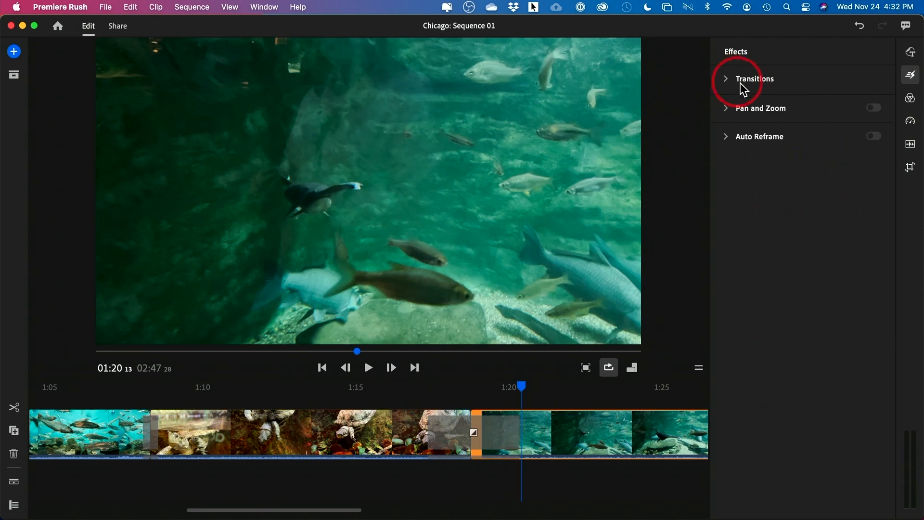
Open the color presets for the green-water fish clip and set the playhead to 01:22 17.
{"action": "left_click", "coordinate": [911, 100]}
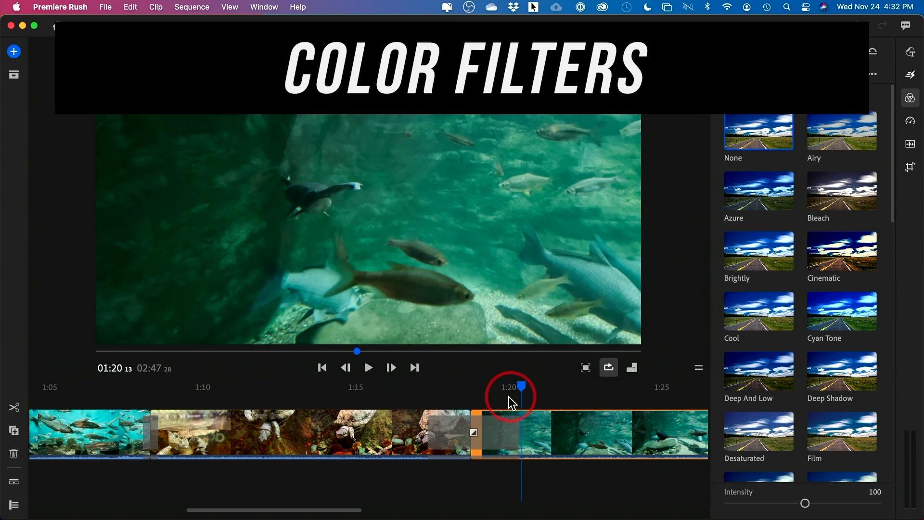
{"action": "scroll", "coordinate": [509, 396], "scroll_direction": "right", "scroll_amount": 5}
{"action": "left_click_drag", "start_coordinate": [389, 385], "coordinate": [415, 387]}
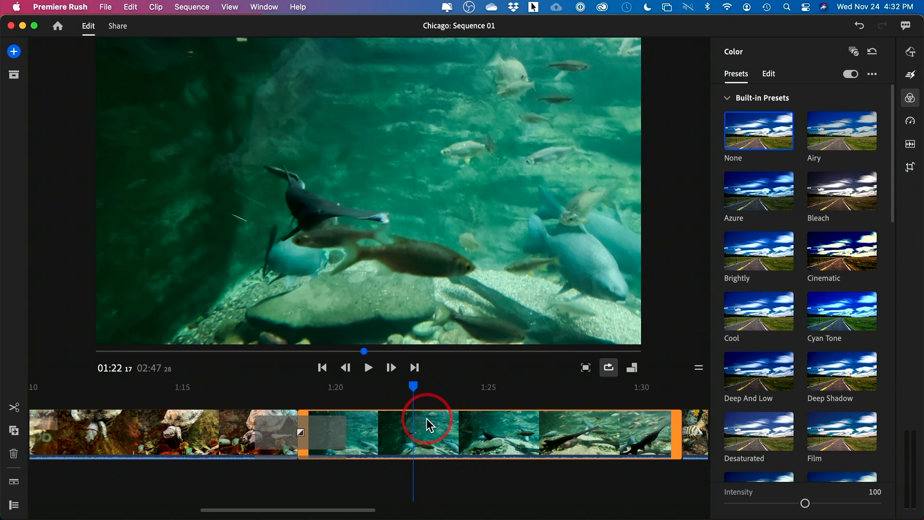
{"action": "scroll", "coordinate": [449, 425], "scroll_direction": "left", "scroll_amount": 2}
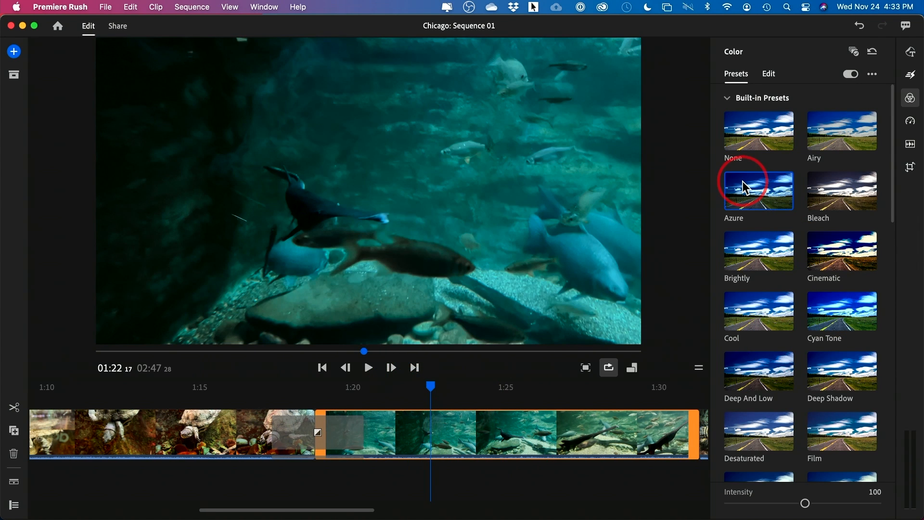
Try the Brightly, Cinematic, Cool, Cyan Tone, Deep And Low and Deep Shadow presets on the green-water fish clip and apply Desaturated.
{"action": "left_click", "coordinate": [747, 255]}
{"action": "left_click", "coordinate": [833, 259]}
{"action": "left_click", "coordinate": [743, 318]}
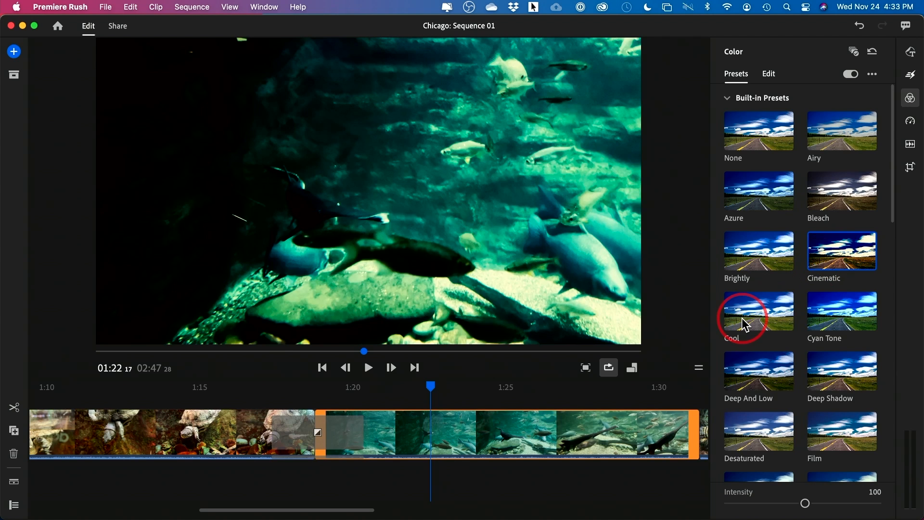
{"action": "left_click", "coordinate": [831, 320]}
{"action": "left_click", "coordinate": [753, 385]}
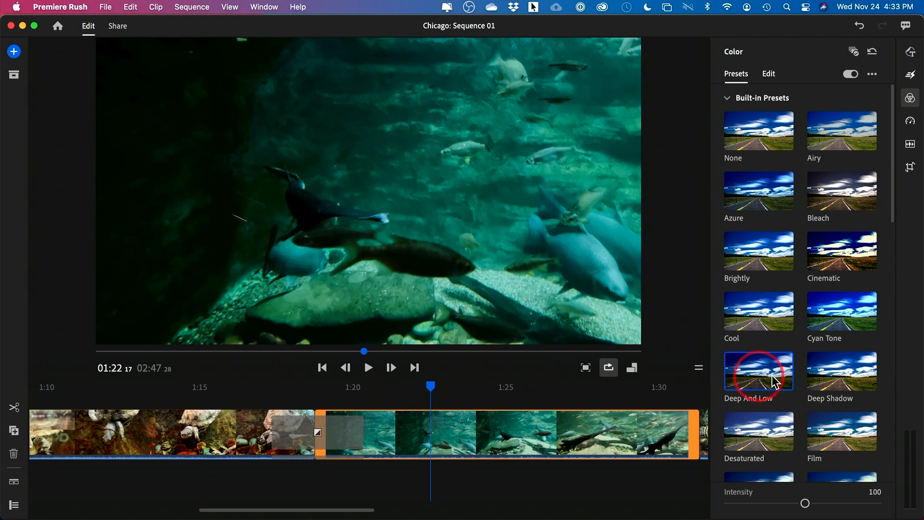
{"action": "left_click", "coordinate": [841, 384]}
{"action": "left_click", "coordinate": [729, 456]}
Set the playhead to 01:32 23 in the striped fish clip and apply the Deep And Low color preset.
{"action": "scroll", "coordinate": [457, 389], "scroll_direction": "right", "scroll_amount": 4}
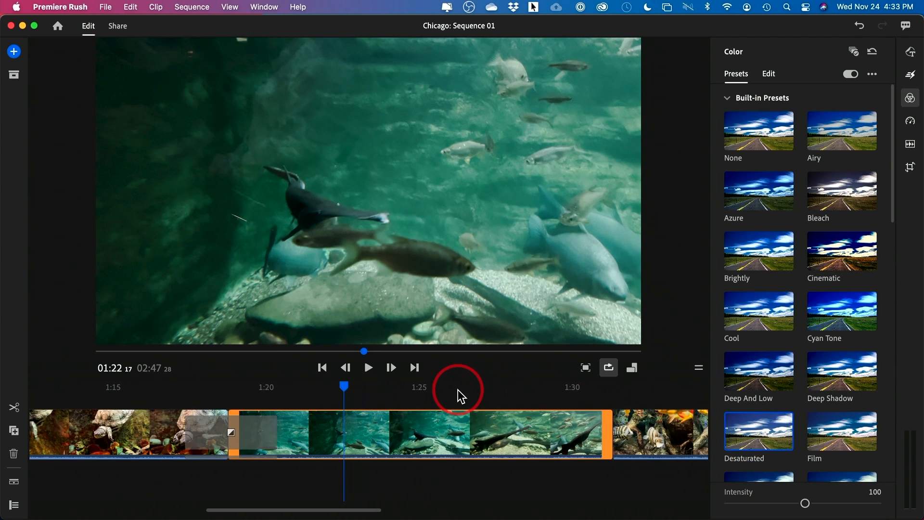
{"action": "left_click", "coordinate": [656, 400]}
{"action": "left_click", "coordinate": [756, 369]}
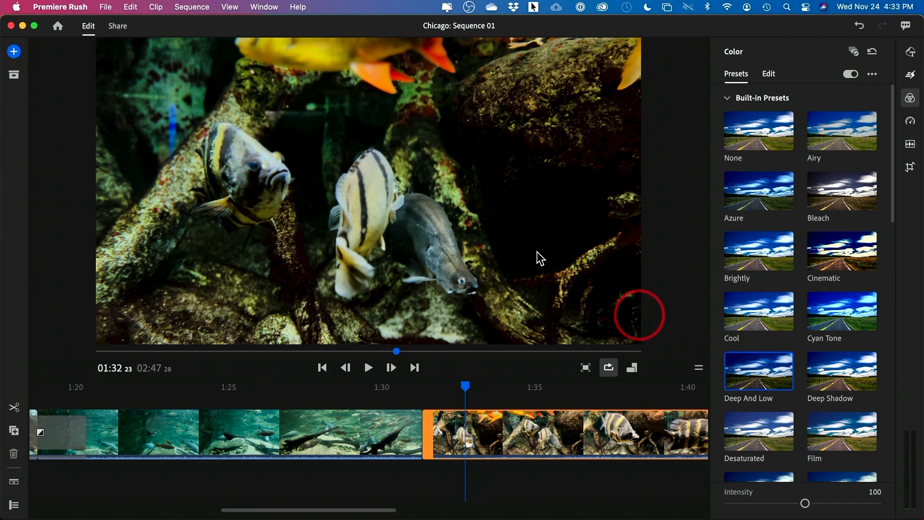
Undo and redo the Deep And Low preset on the striped fish clip and close the color settings.
{"action": "left_click", "coordinate": [130, 7]}
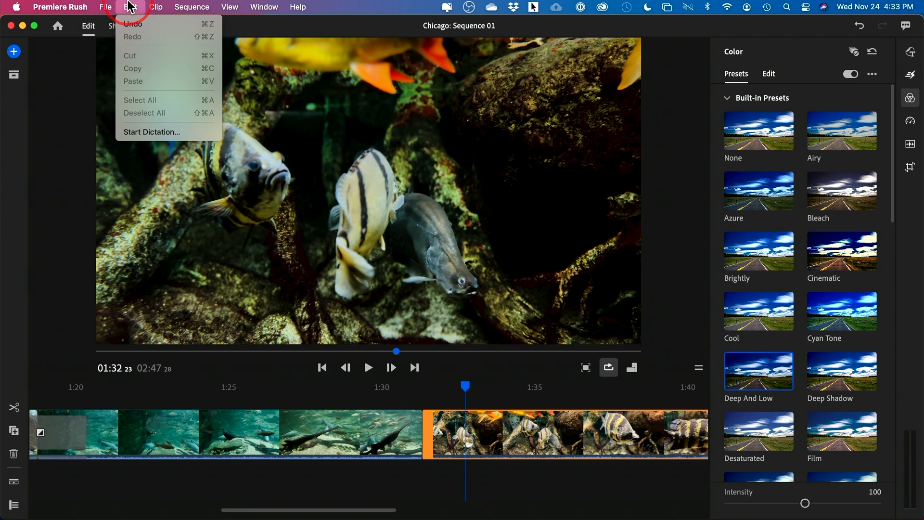
{"action": "left_click", "coordinate": [167, 23]}
{"action": "left_click", "coordinate": [130, 8]}
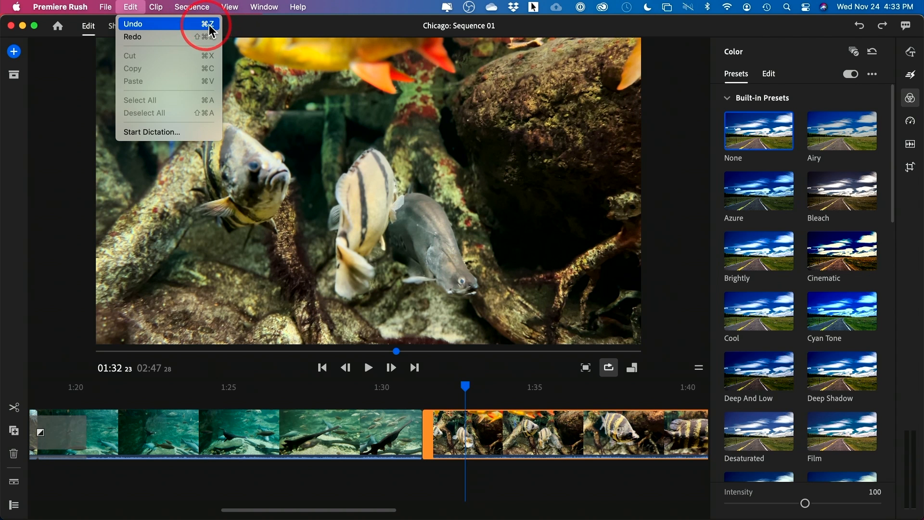
{"action": "left_click", "coordinate": [163, 34]}
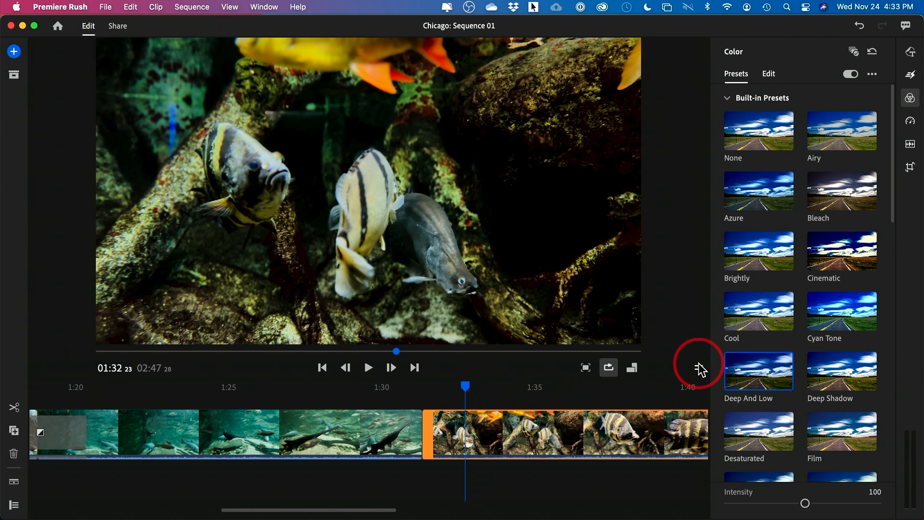
{"action": "left_click", "coordinate": [910, 98]}
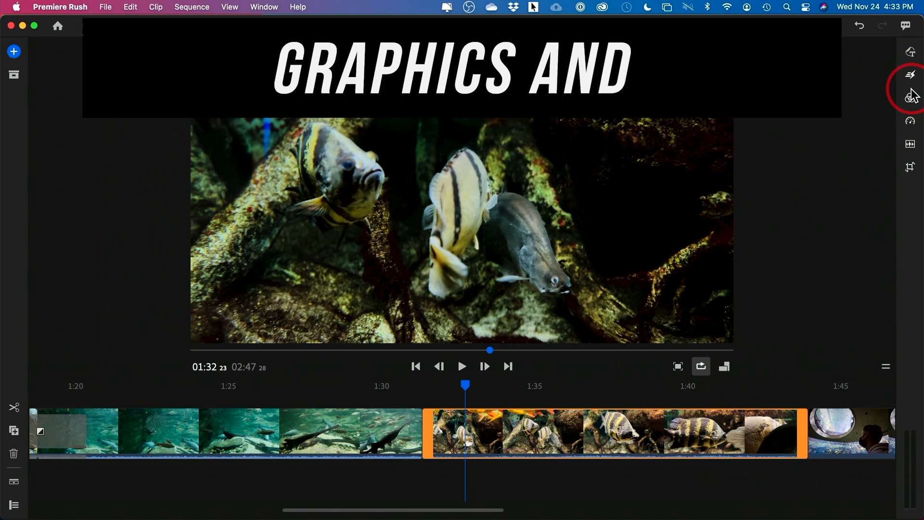
Browse the graphics templates and place the Transition With Title graphic above the clips at the start of the timeline.
{"action": "left_click", "coordinate": [909, 51]}
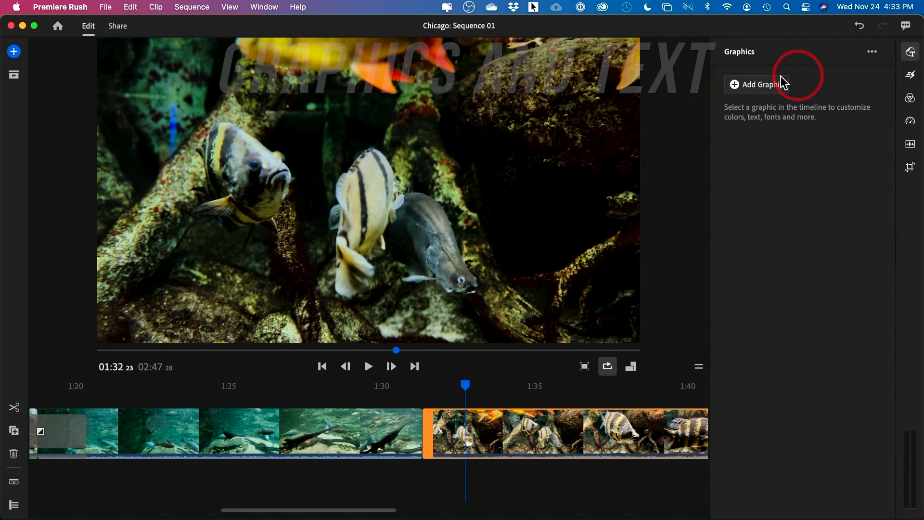
{"action": "left_click", "coordinate": [756, 84]}
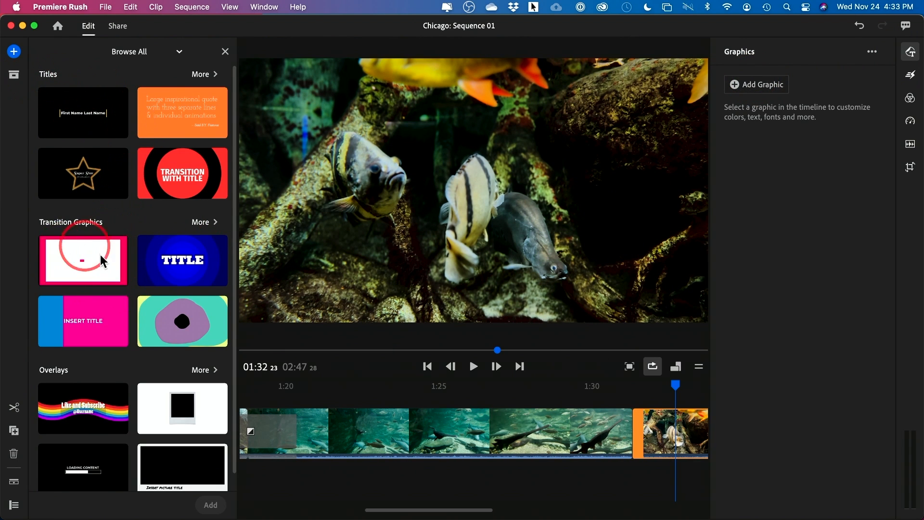
{"action": "scroll", "coordinate": [129, 299], "scroll_direction": "down", "scroll_amount": 1}
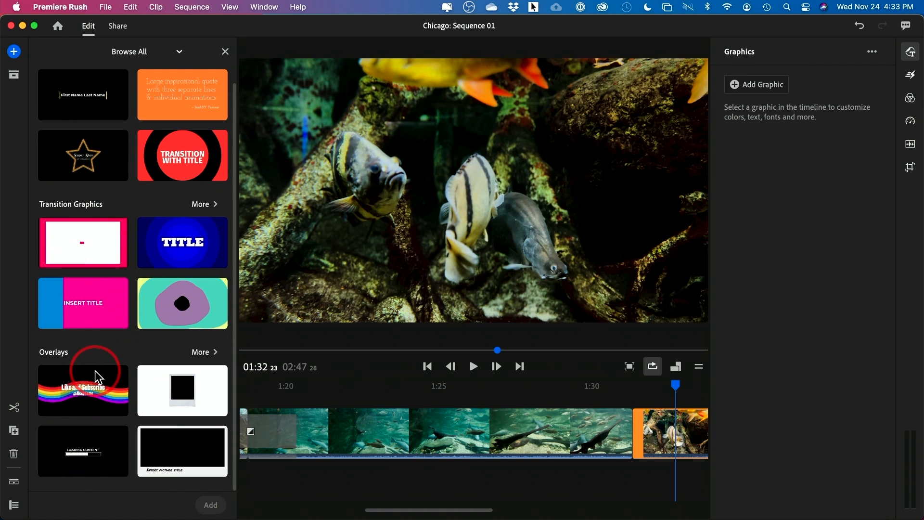
{"action": "scroll", "coordinate": [94, 370], "scroll_direction": "up", "scroll_amount": 1}
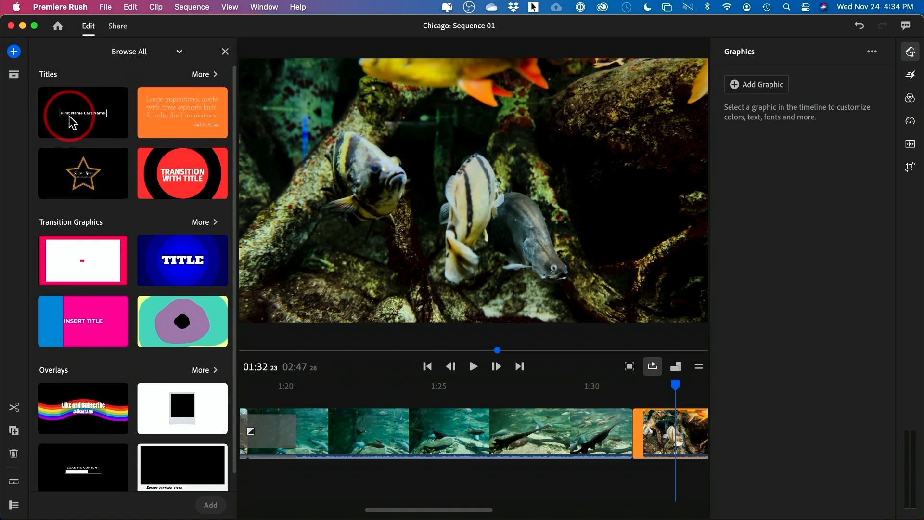
{"action": "scroll", "coordinate": [360, 394], "scroll_direction": "left", "scroll_amount": 15}
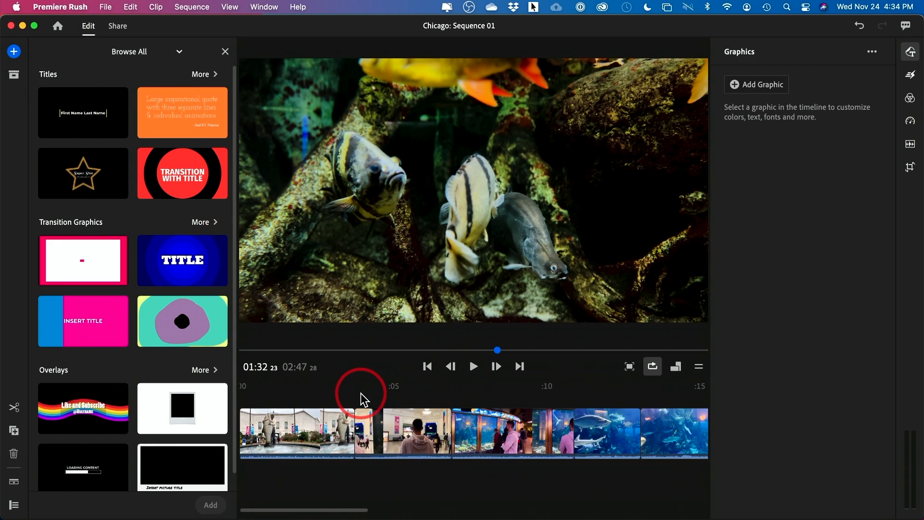
{"action": "left_click", "coordinate": [62, 101]}
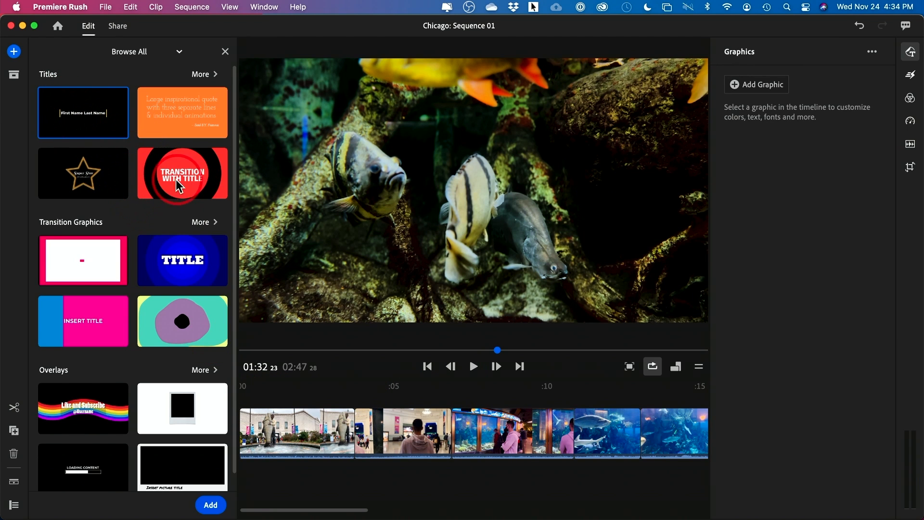
{"action": "left_click_drag", "start_coordinate": [172, 173], "coordinate": [244, 400]}
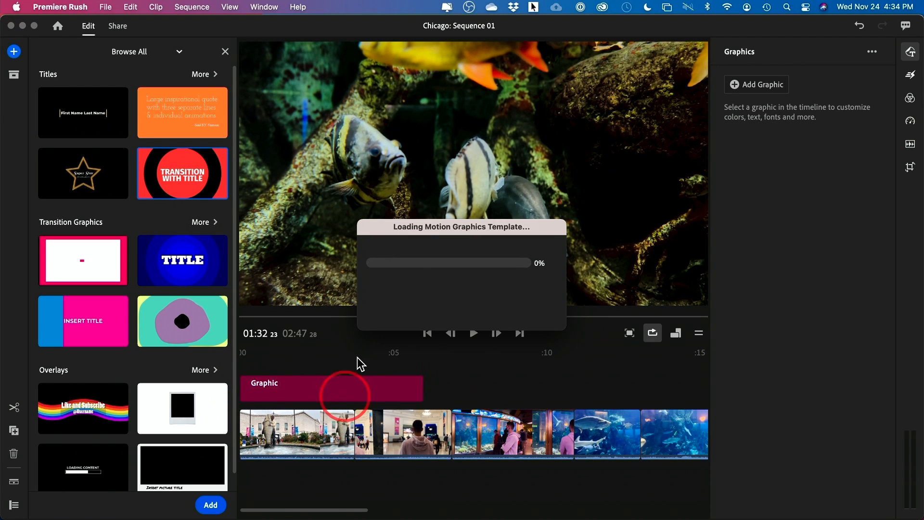
Preview the title graphic's animation from 00:00 13 to 00:03 02.
{"action": "left_click", "coordinate": [254, 356]}
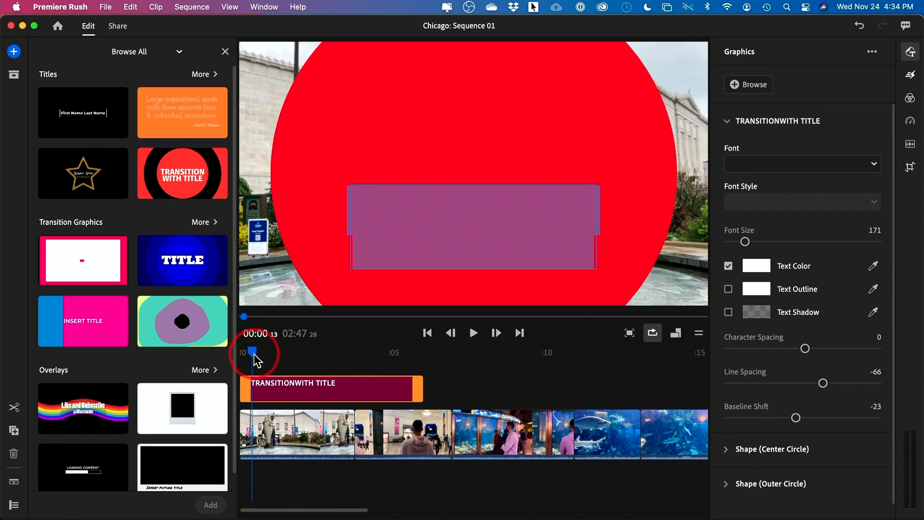
{"action": "key", "text": "space"}
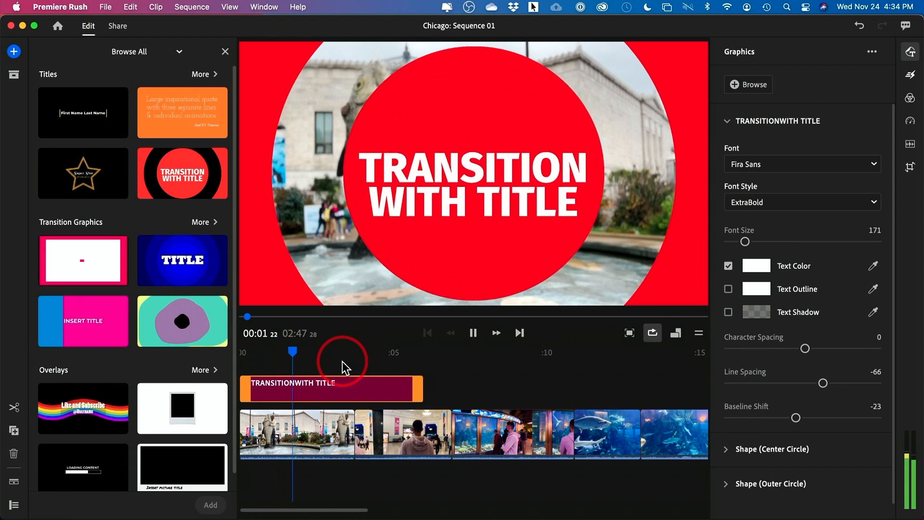
{"action": "key", "text": "space"}
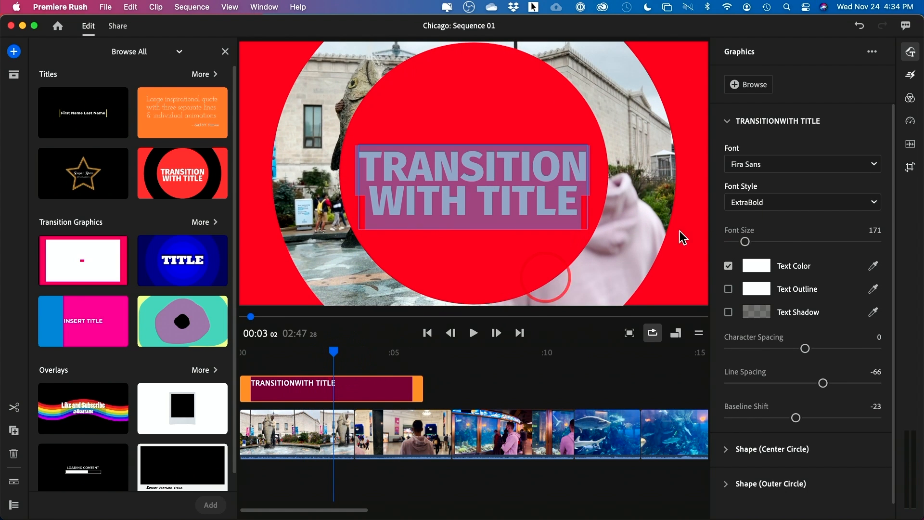
Replace the graphic's title text with "DAY IN CHICAGO" on two lines, with CHICAGO on the second line.
{"action": "left_click", "coordinate": [484, 166]}
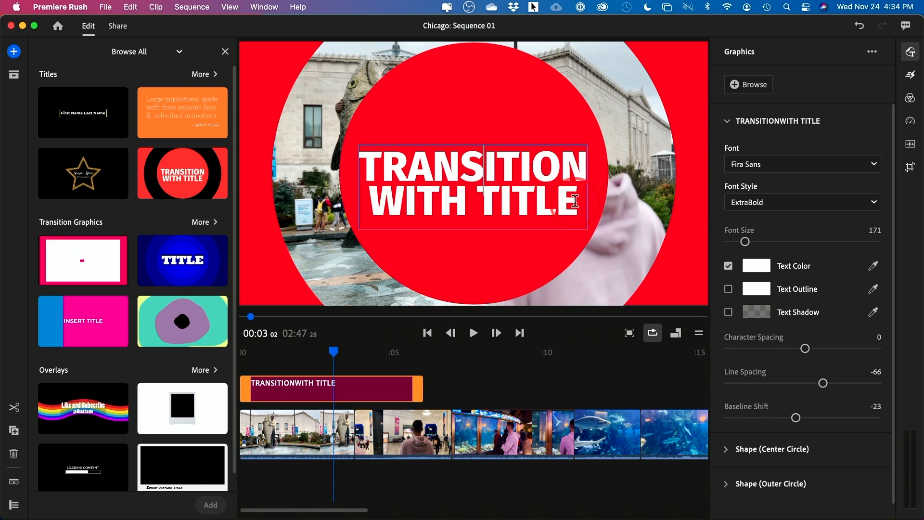
{"action": "left_click_drag", "start_coordinate": [581, 203], "coordinate": [366, 154]}
{"action": "key", "text": "BackSpace"}
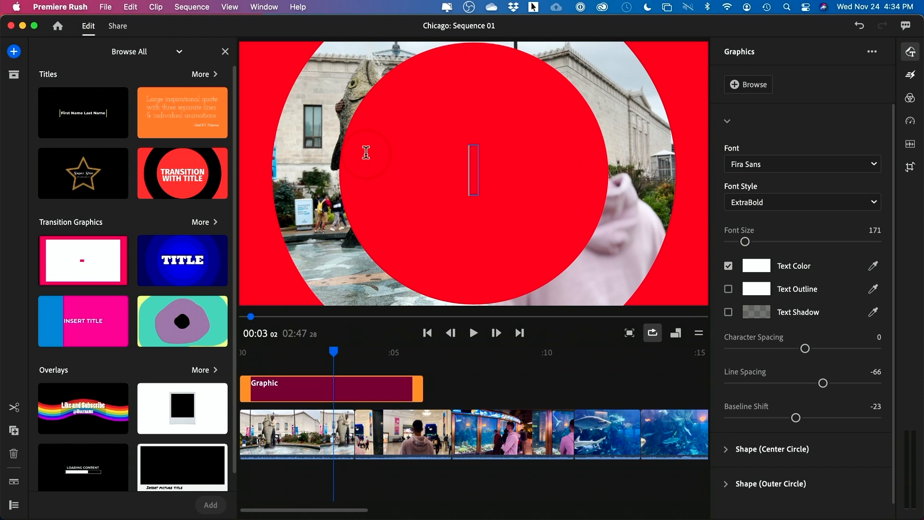
{"action": "type", "text": "chicag"}
{"action": "key", "text": "BackSpace"}
{"action": "key", "text": "BackSpace"}
{"action": "key", "text": "BackSpace"}
{"action": "key", "text": "BackSpace"}
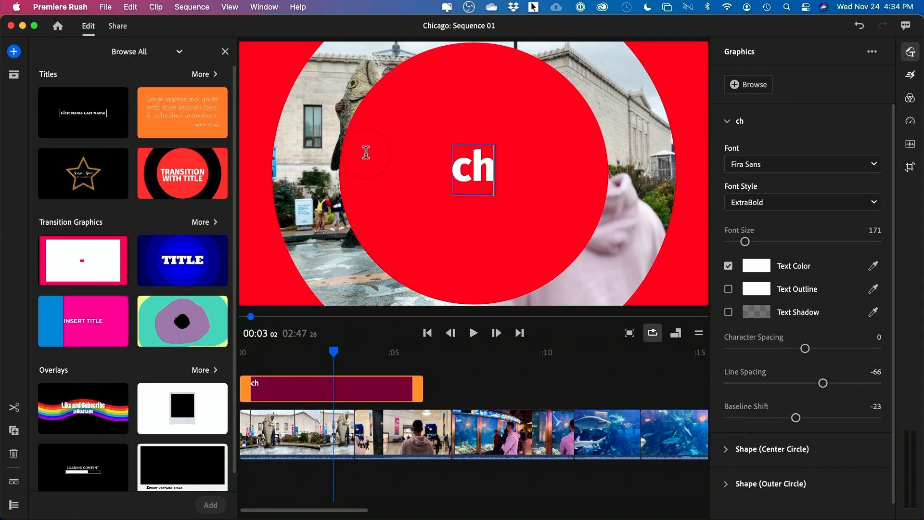
Set the title graphic's center circle shape color to blue 4734FF and toggle its shape outline on and off.
{"action": "left_click", "coordinate": [772, 457]}
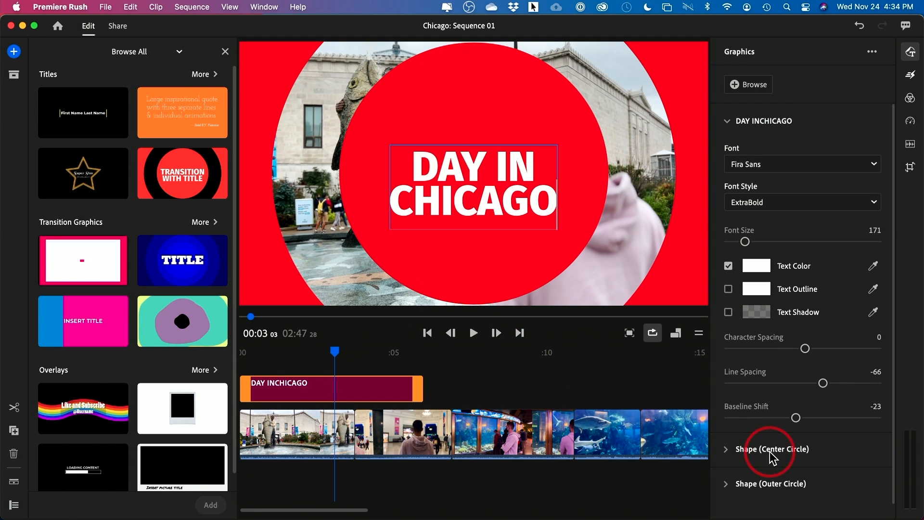
{"action": "scroll", "coordinate": [779, 464], "scroll_direction": "down", "scroll_amount": 1}
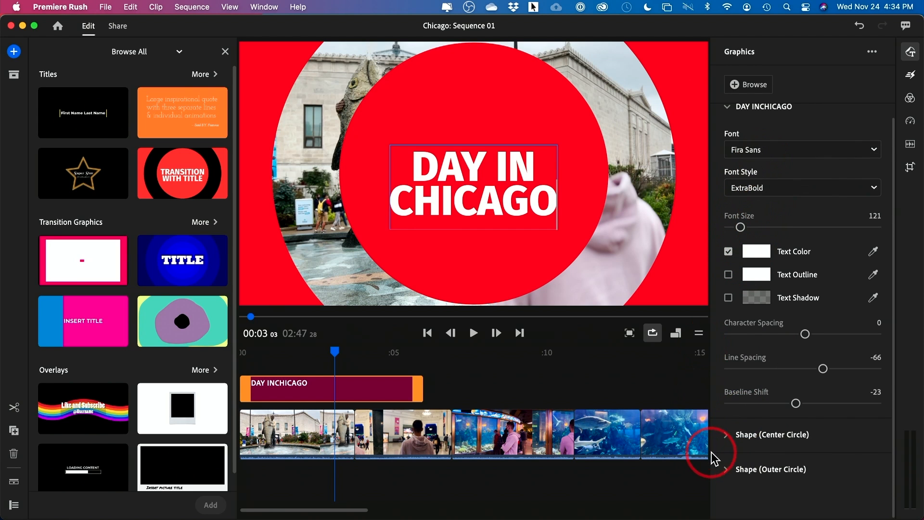
{"action": "left_click", "coordinate": [727, 436]}
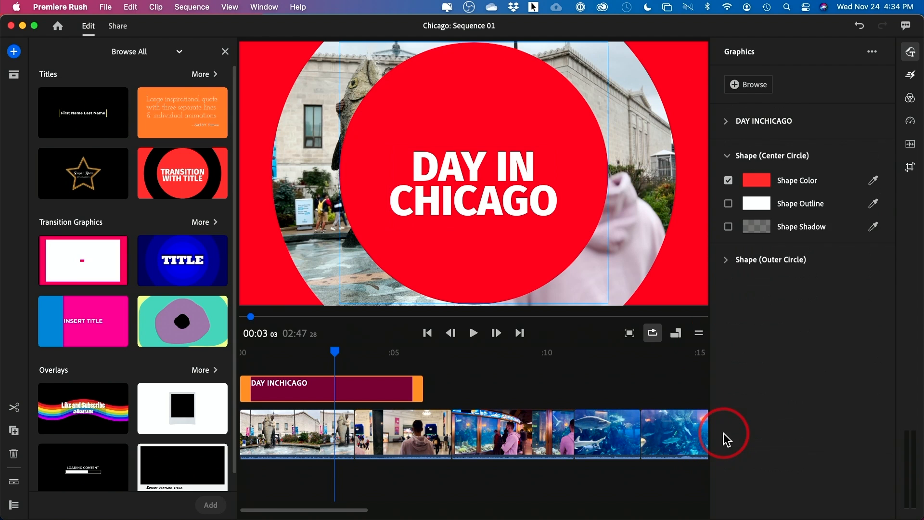
{"action": "left_click", "coordinate": [749, 188]}
{"action": "left_click_drag", "start_coordinate": [484, 314], "coordinate": [483, 301]}
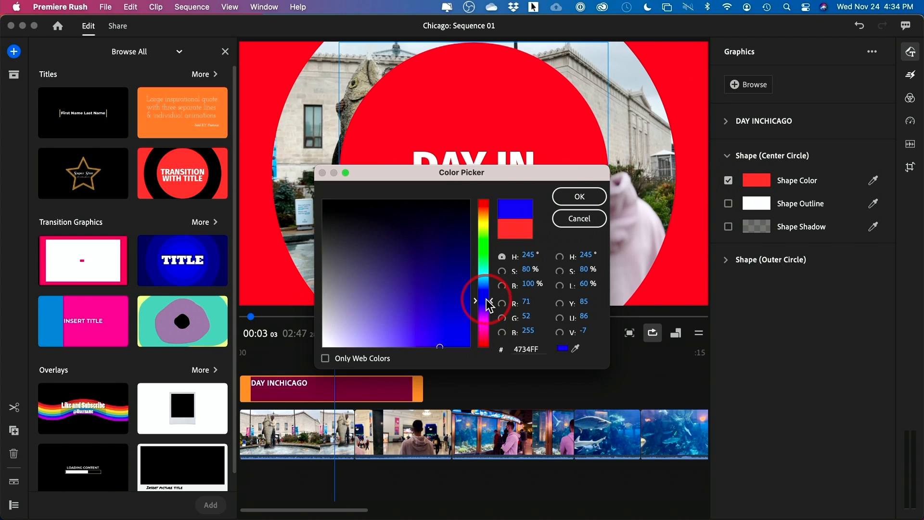
{"action": "left_click", "coordinate": [594, 201]}
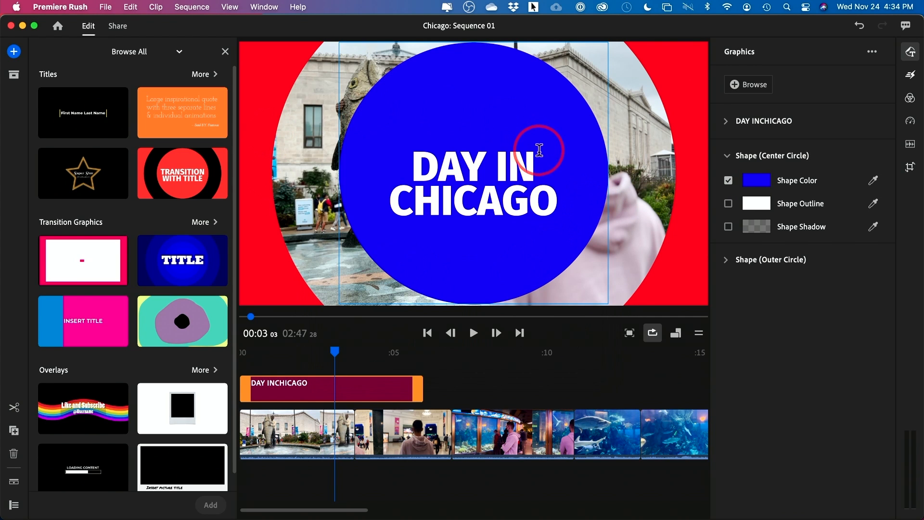
{"action": "left_click", "coordinate": [727, 202]}
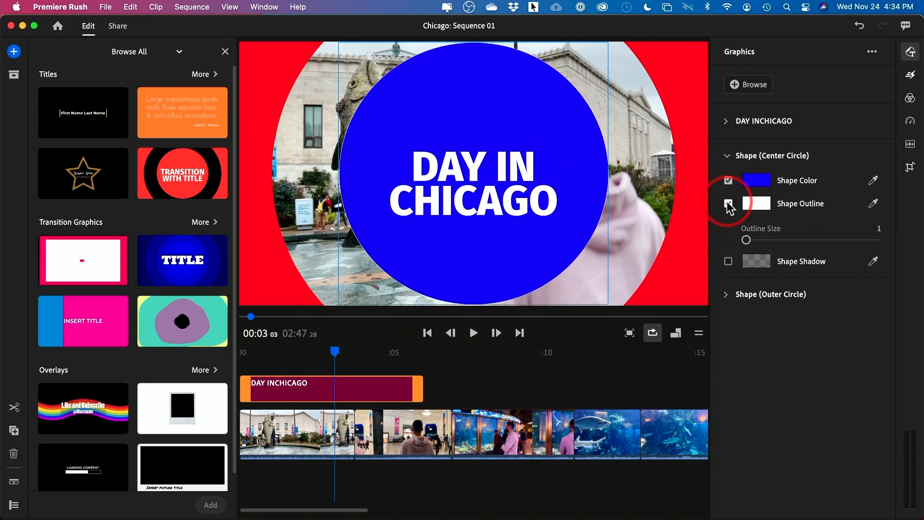
{"action": "left_click", "coordinate": [727, 203]}
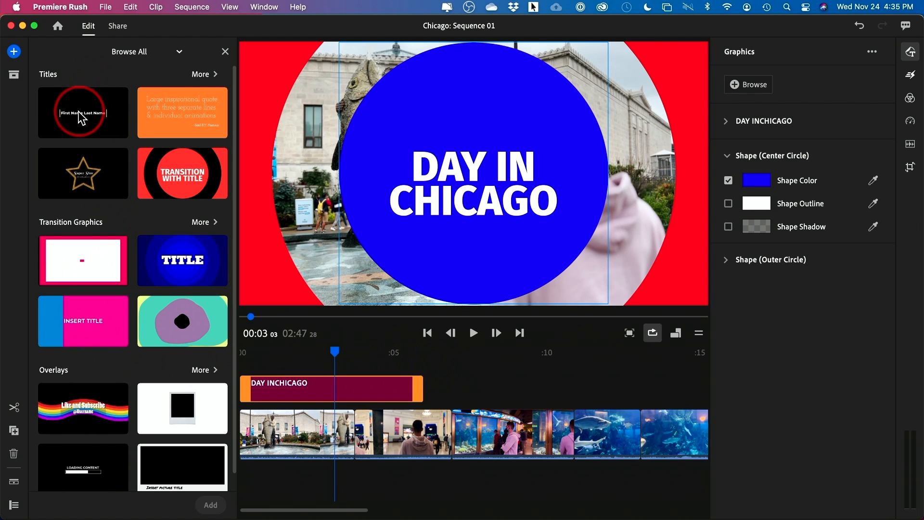
Look through the Titles and Transition Graphics template categories, return to Titles and close the graphics settings.
{"action": "left_click", "coordinate": [191, 75]}
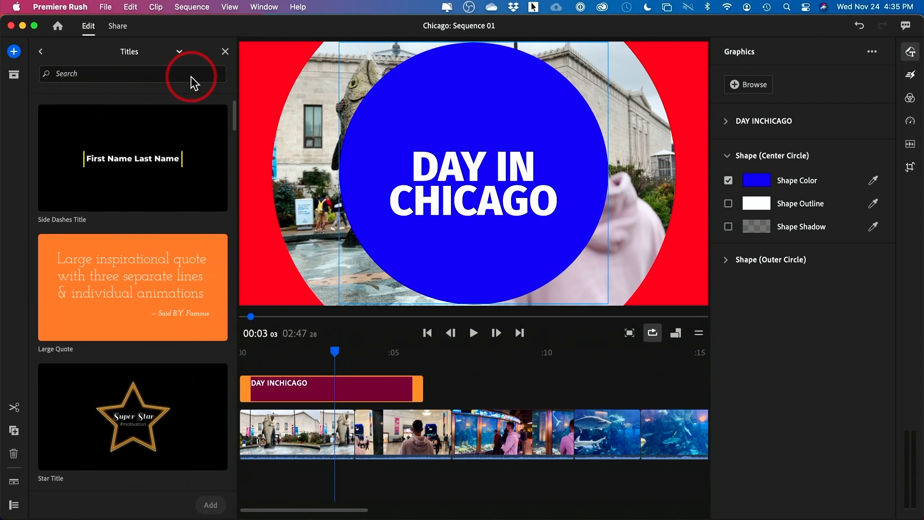
{"action": "left_click", "coordinate": [137, 52]}
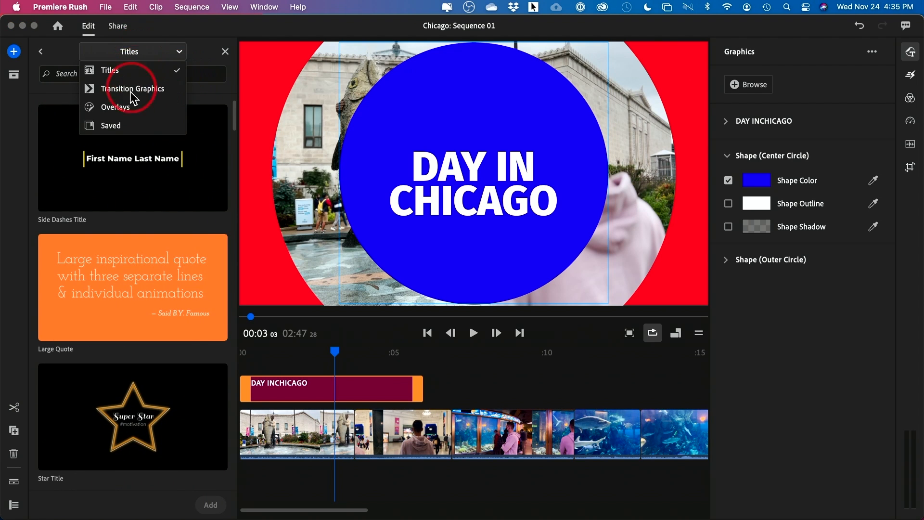
{"action": "left_click", "coordinate": [116, 89]}
{"action": "left_click", "coordinate": [138, 52]}
{"action": "left_click", "coordinate": [120, 70]}
{"action": "left_click", "coordinate": [130, 52]}
{"action": "left_click", "coordinate": [129, 51]}
{"action": "left_click", "coordinate": [910, 52]}
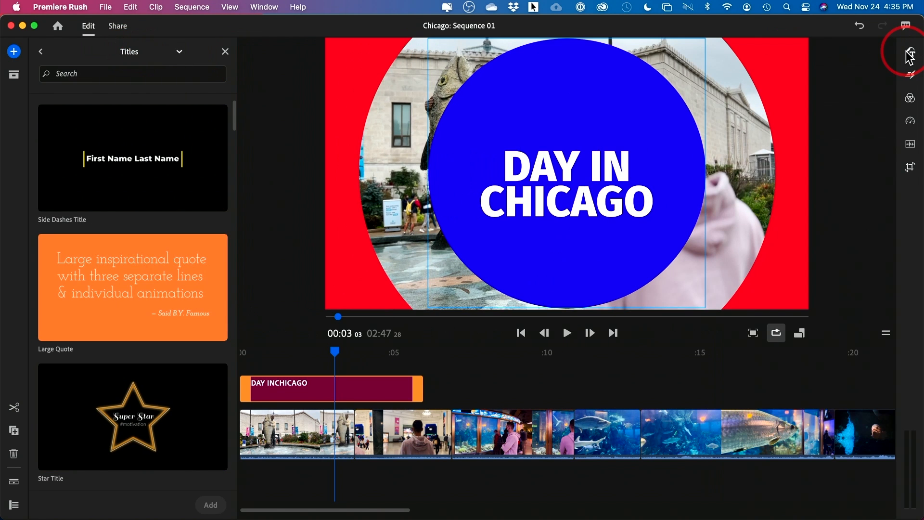
Set the playhead to 00:08 03 in the clip of the man at the fish tank and lower its clip volume.
{"action": "left_click", "coordinate": [474, 398]}
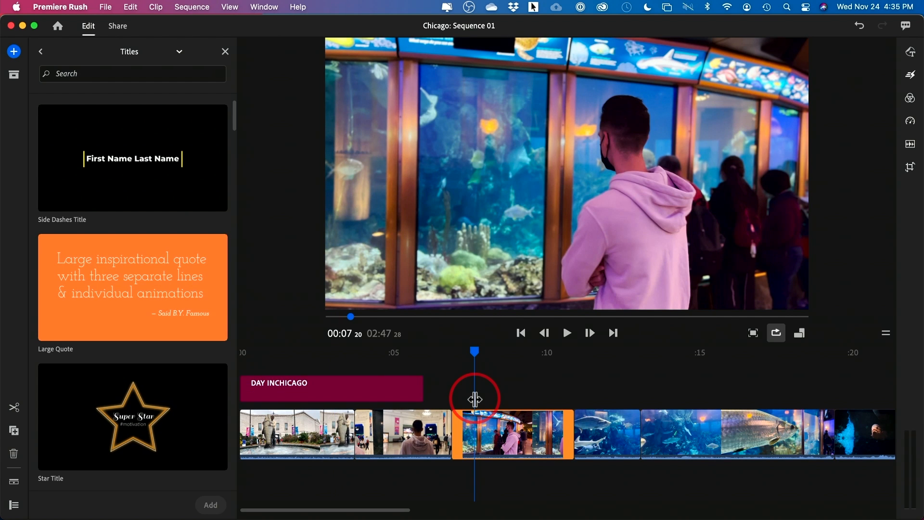
{"action": "left_click", "coordinate": [487, 393]}
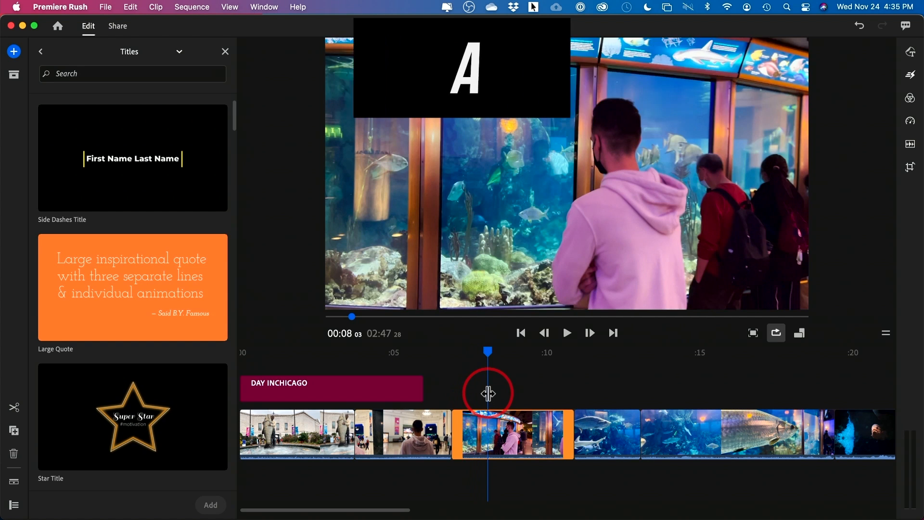
{"action": "left_click", "coordinate": [910, 147]}
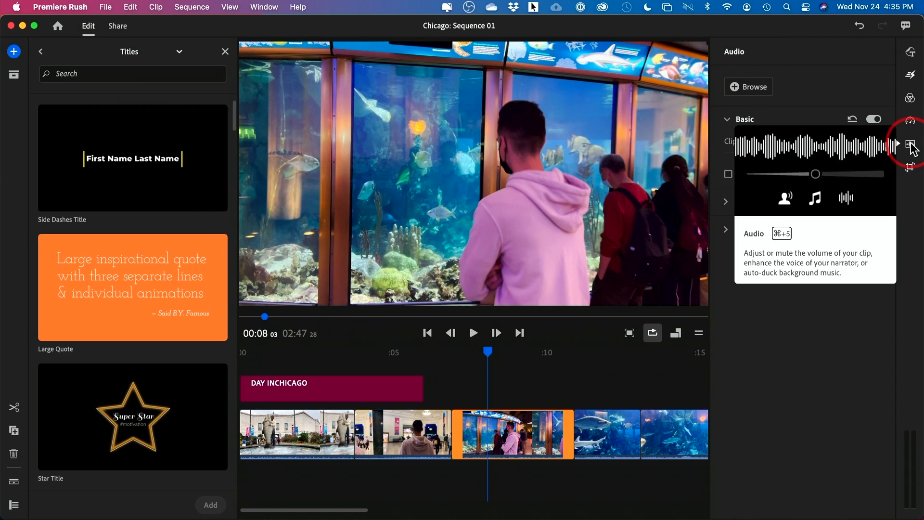
{"action": "left_click", "coordinate": [640, 279]}
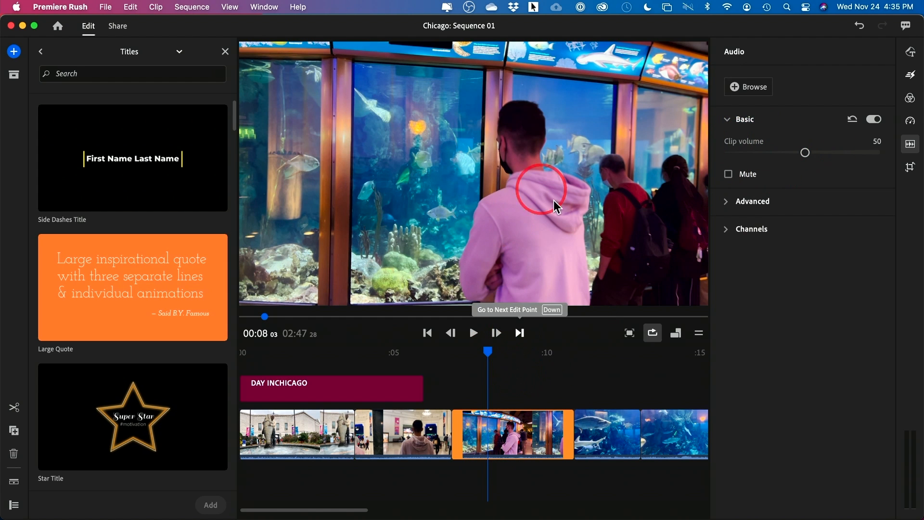
{"action": "left_click_drag", "start_coordinate": [804, 152], "coordinate": [706, 154]}
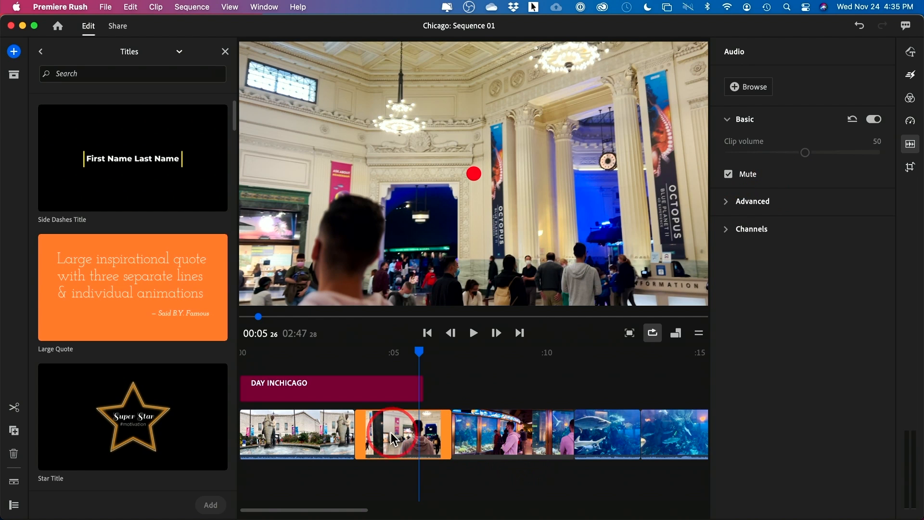
Separate the audio from the entrance hall clip onto its own track and undo the last edit made after it.
{"action": "right_click", "coordinate": [371, 435]}
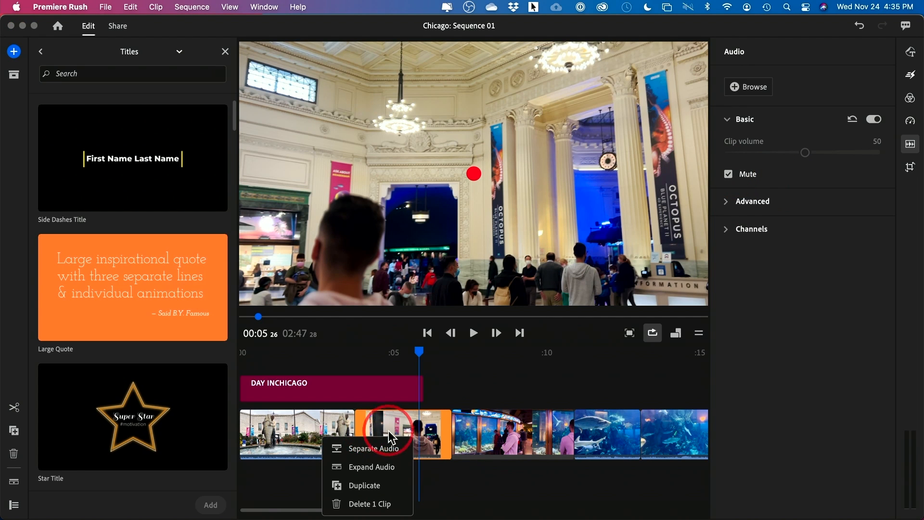
{"action": "left_click", "coordinate": [373, 452]}
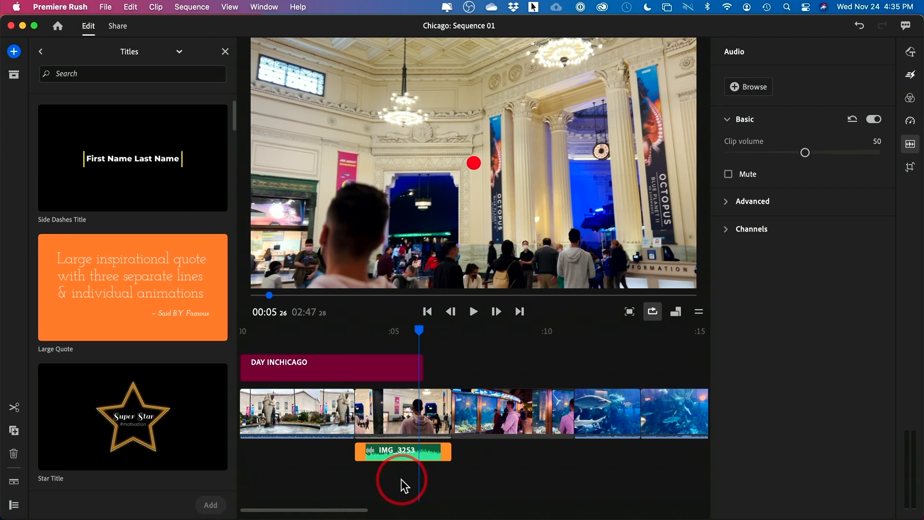
{"action": "key", "text": "super+z"}
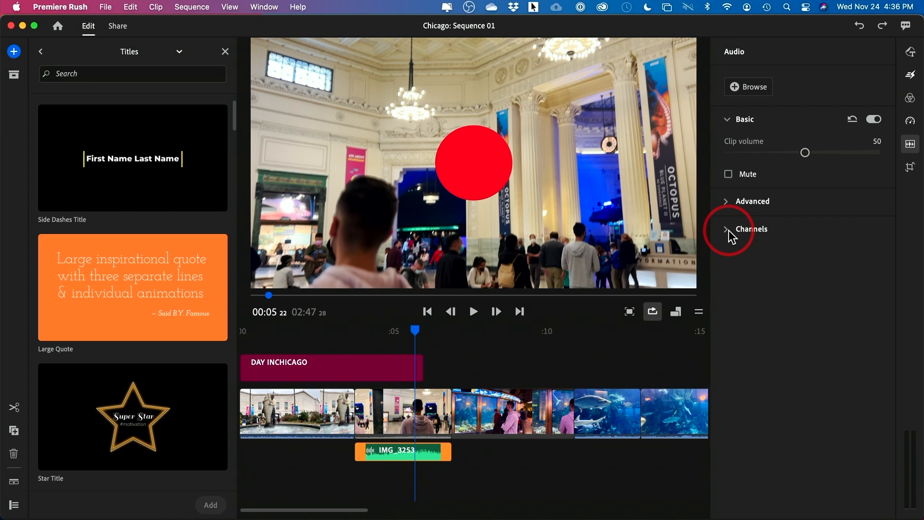
Add the soundtrack "I'm The One You're Looking For" at 00:05 22 and select the separated IMG_3253 audio clip.
{"action": "left_click", "coordinate": [746, 88]}
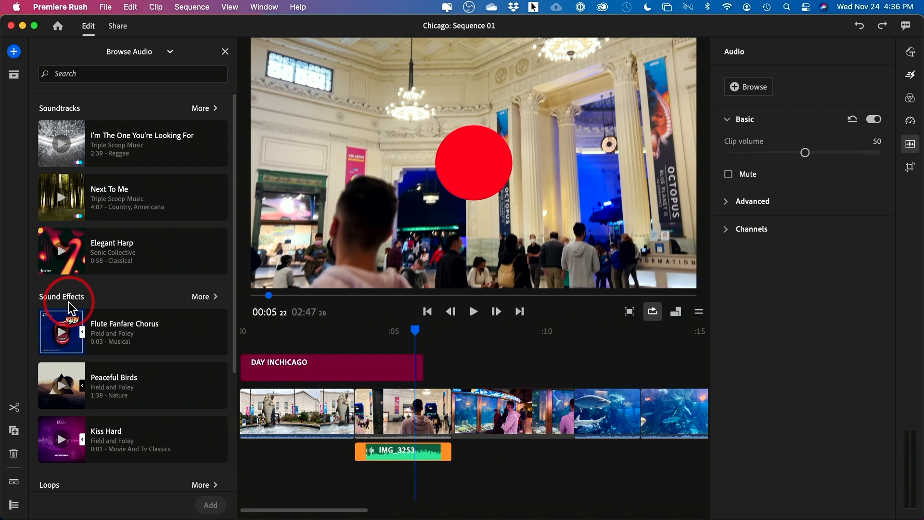
{"action": "left_click", "coordinate": [120, 153]}
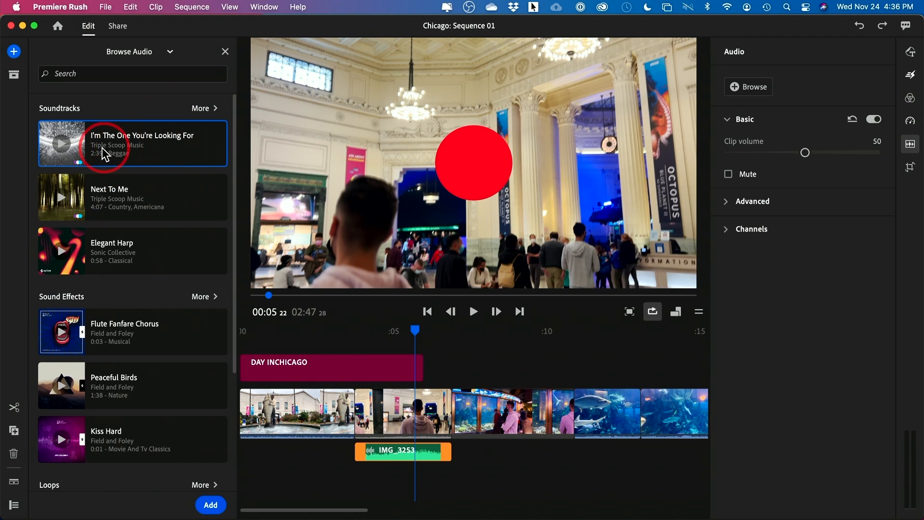
{"action": "left_click", "coordinate": [210, 505]}
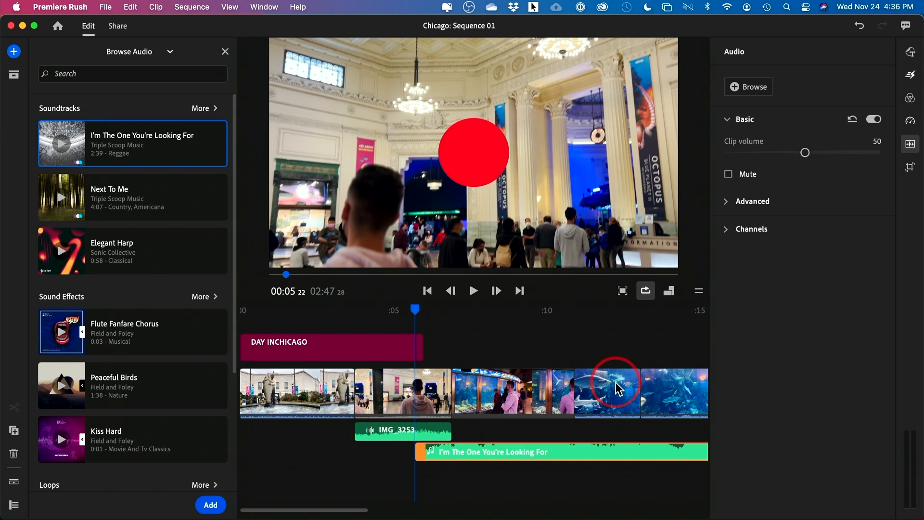
{"action": "left_click", "coordinate": [412, 437]}
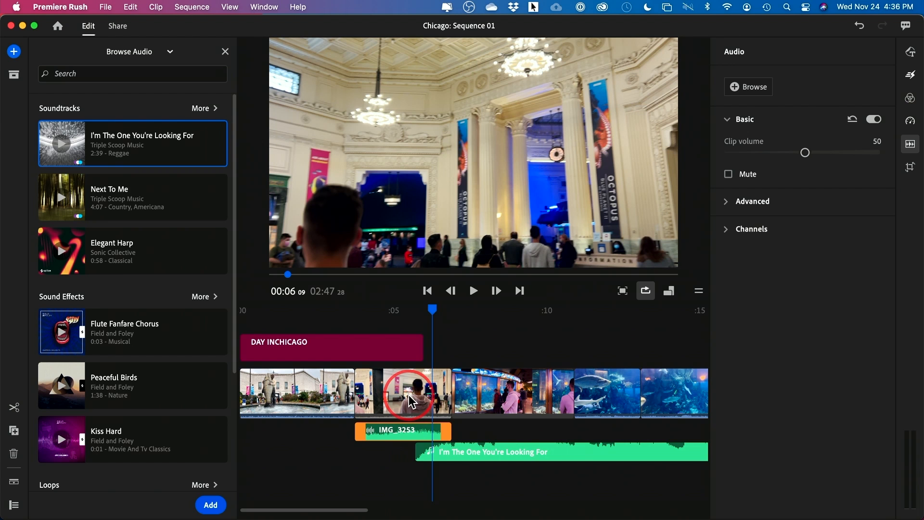
Move the "I'm The One You're Looking For" soundtrack to the very start of the sequence.
{"action": "left_click", "coordinate": [501, 455]}
{"action": "left_click_drag", "start_coordinate": [554, 450], "coordinate": [349, 458]}
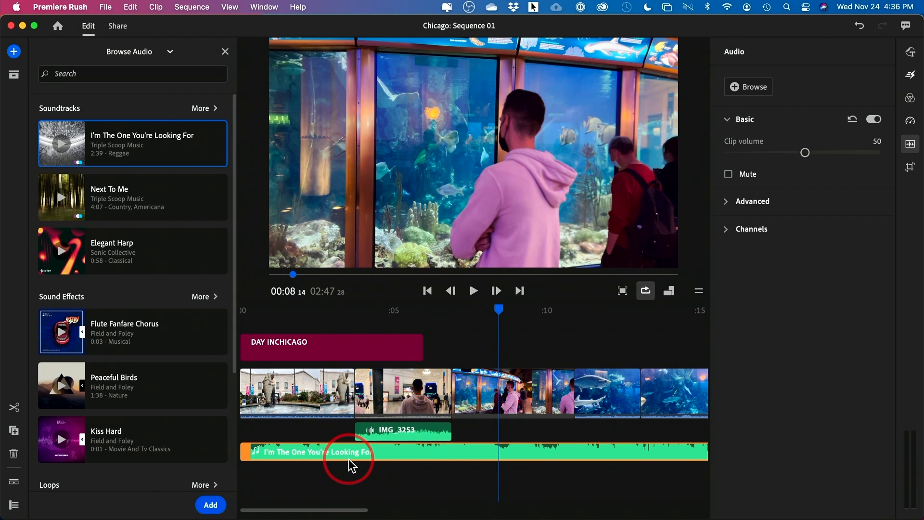
{"action": "left_click", "coordinate": [316, 324]}
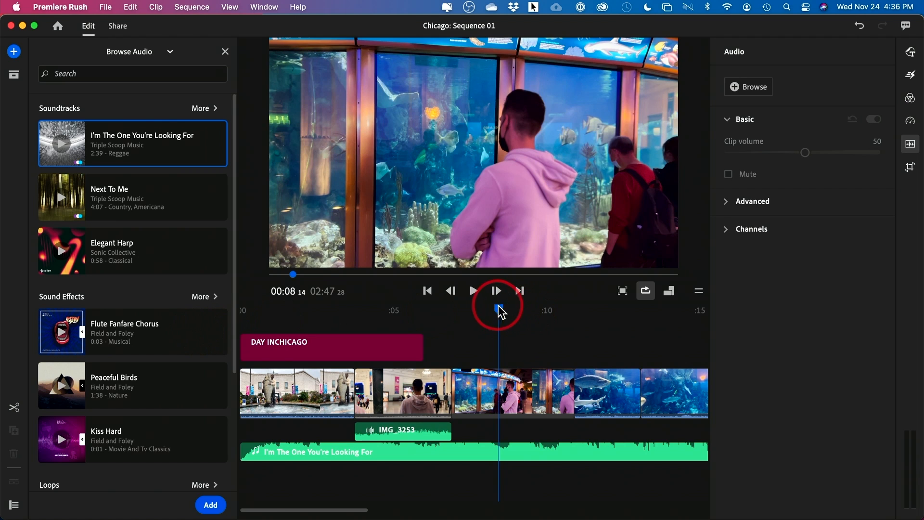
Play the opening of the sequence from 00:00 and lower the soundtrack's clip volume to 48.
{"action": "left_click_drag", "start_coordinate": [496, 304], "coordinate": [152, 307]}
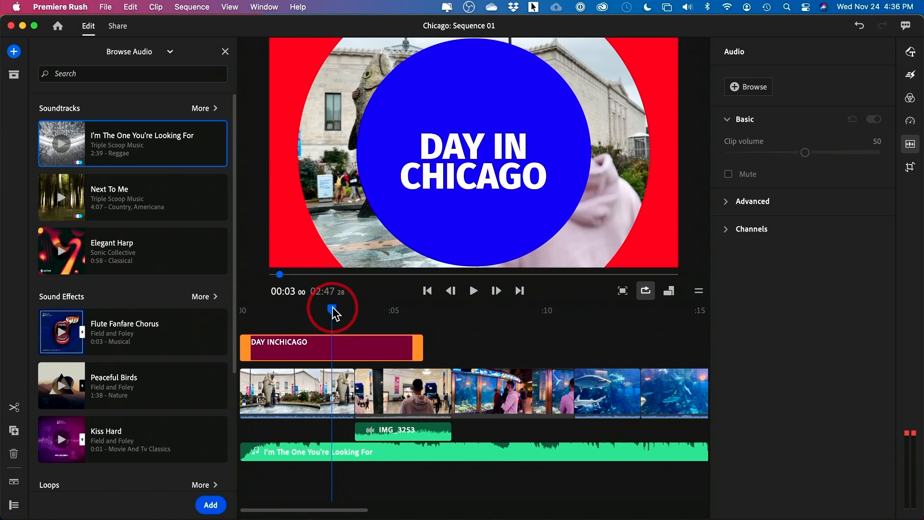
{"action": "left_click_drag", "start_coordinate": [333, 310], "coordinate": [146, 309]}
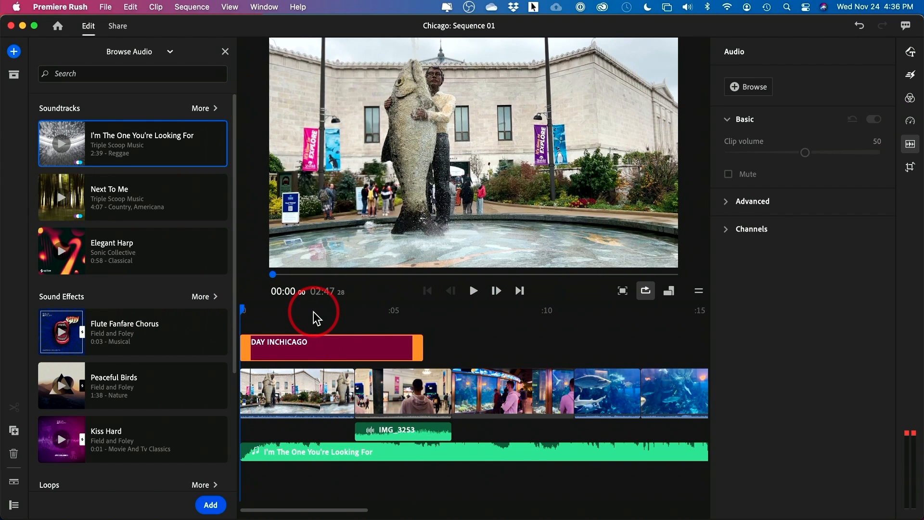
{"action": "key", "text": "space"}
{"action": "key", "text": "space"}
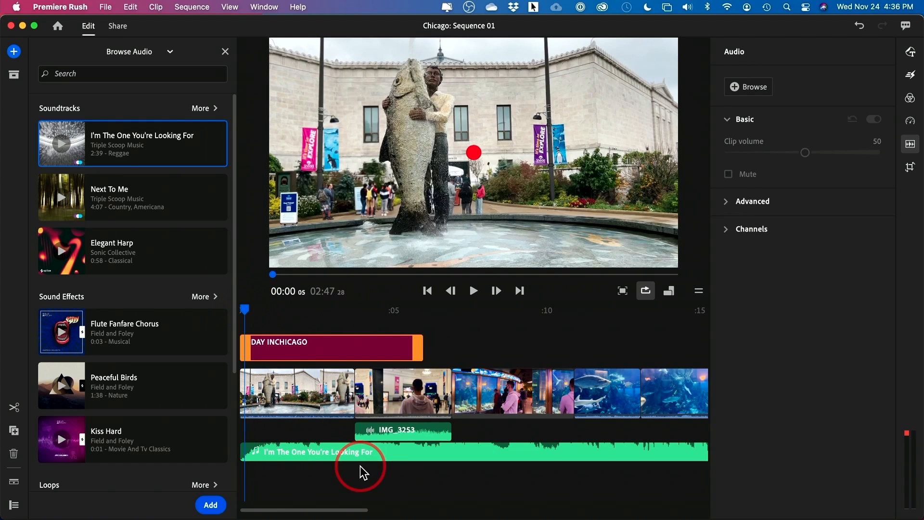
{"action": "left_click", "coordinate": [341, 451]}
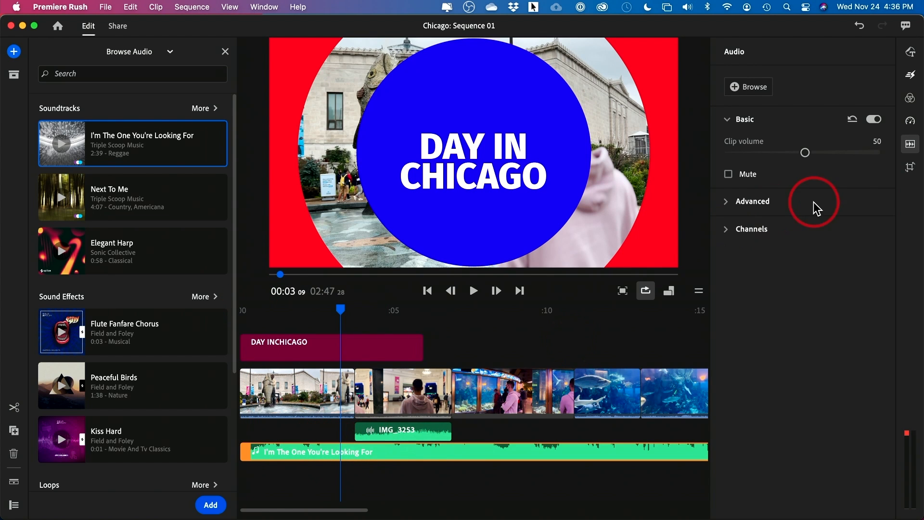
{"action": "mouse_move", "coordinate": [808, 154]}
{"action": "left_mouse_down"}
{"action": "mouse_move", "coordinate": [755, 153]}
{"action": "mouse_move", "coordinate": [797, 154]}
{"action": "left_mouse_up"}
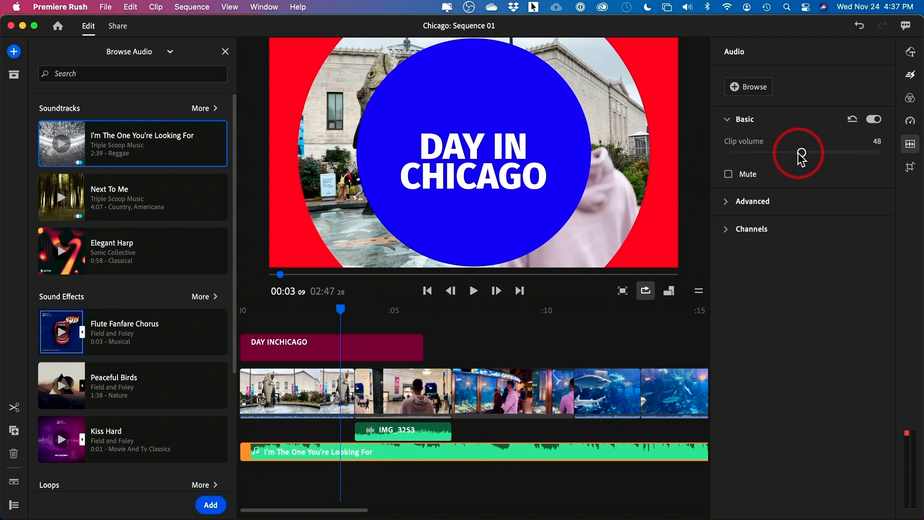
Speed up the clip of the man at the fish tank to a range speed of 114 %.
{"action": "left_click", "coordinate": [909, 124]}
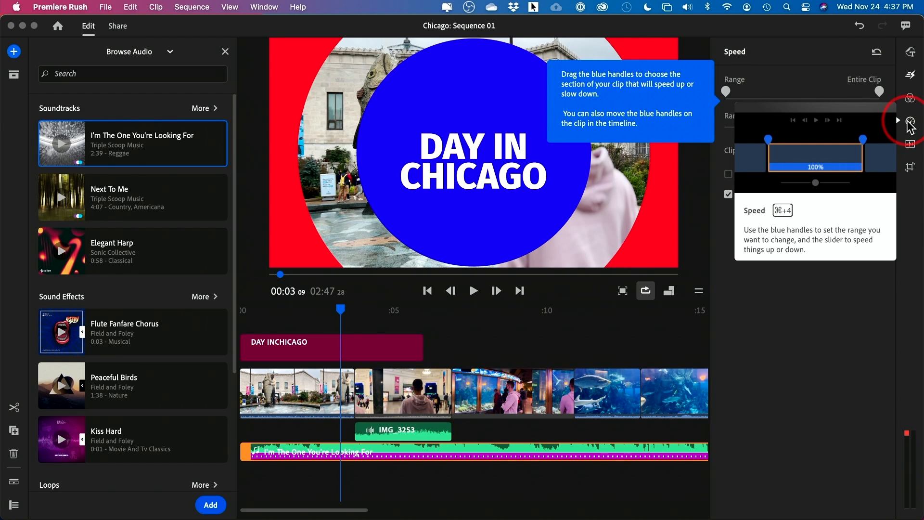
{"action": "left_click", "coordinate": [497, 399]}
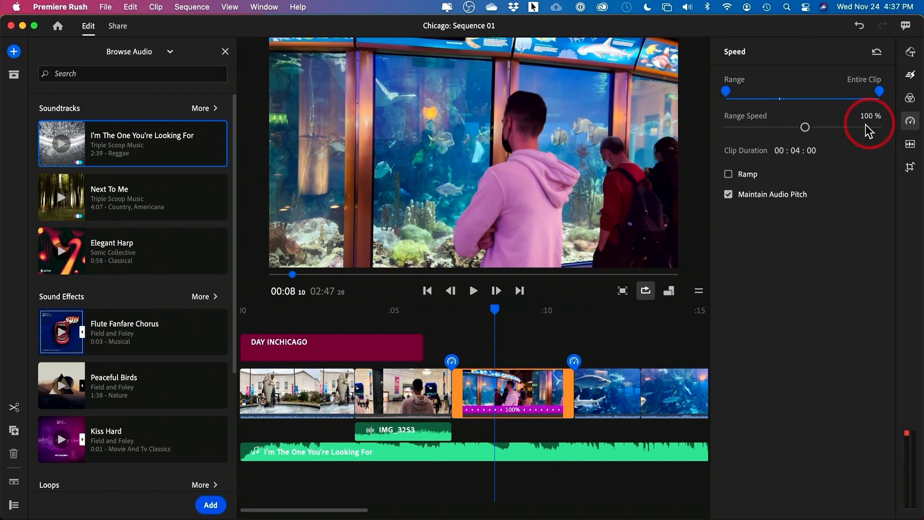
{"action": "mouse_move", "coordinate": [805, 127]}
{"action": "left_mouse_down"}
{"action": "mouse_move", "coordinate": [738, 128]}
{"action": "mouse_move", "coordinate": [807, 126]}
{"action": "left_mouse_up"}
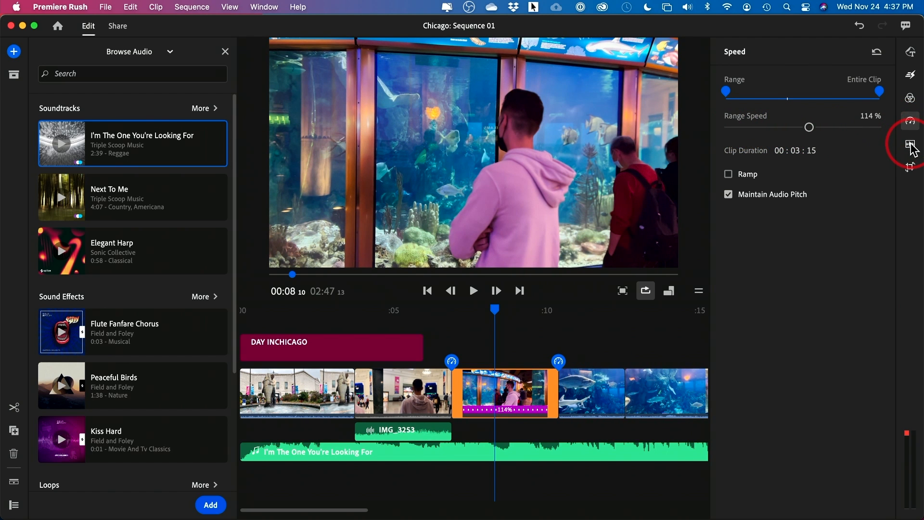
Try changing the fish tank clip's horizontal position, rotation and opacity, undoing each change.
{"action": "left_click", "coordinate": [909, 166]}
{"action": "mouse_move", "coordinate": [806, 144]}
{"action": "left_mouse_down"}
{"action": "mouse_move", "coordinate": [820, 144]}
{"action": "mouse_move", "coordinate": [793, 146]}
{"action": "left_mouse_up"}
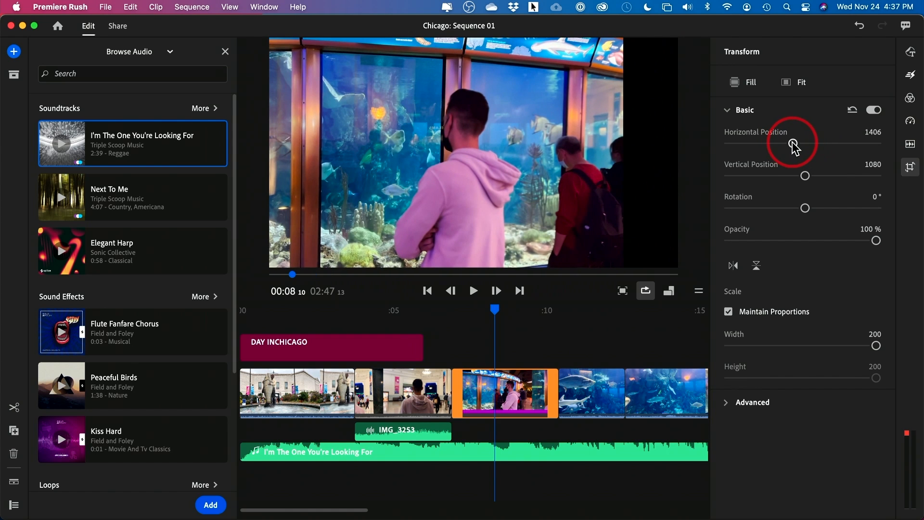
{"action": "key", "text": "super+z"}
{"action": "left_click_drag", "start_coordinate": [805, 208], "coordinate": [821, 207]}
{"action": "key", "text": "super+z"}
{"action": "left_click_drag", "start_coordinate": [875, 240], "coordinate": [752, 241]}
{"action": "key", "text": "super+z"}
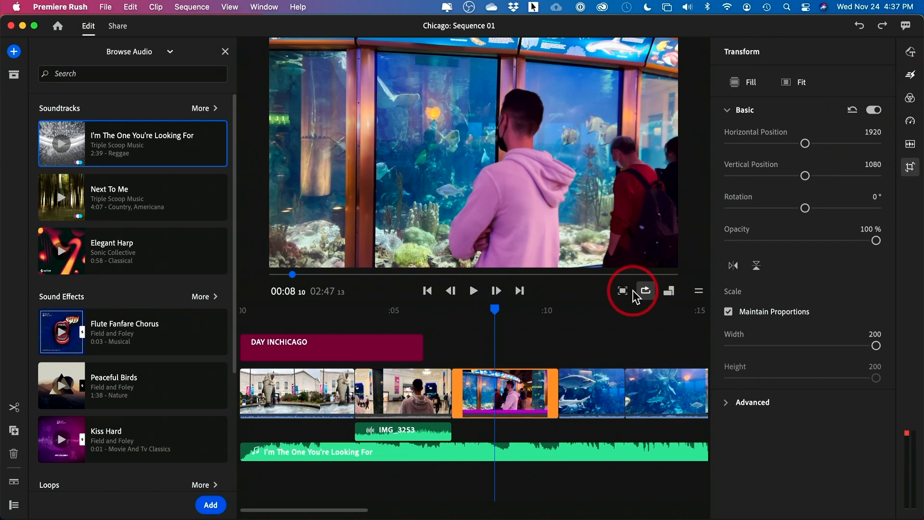
Open the sharing settings, check the YouTube destination's options and return to the Local destination with YouTube disabled.
{"action": "left_click", "coordinate": [114, 27]}
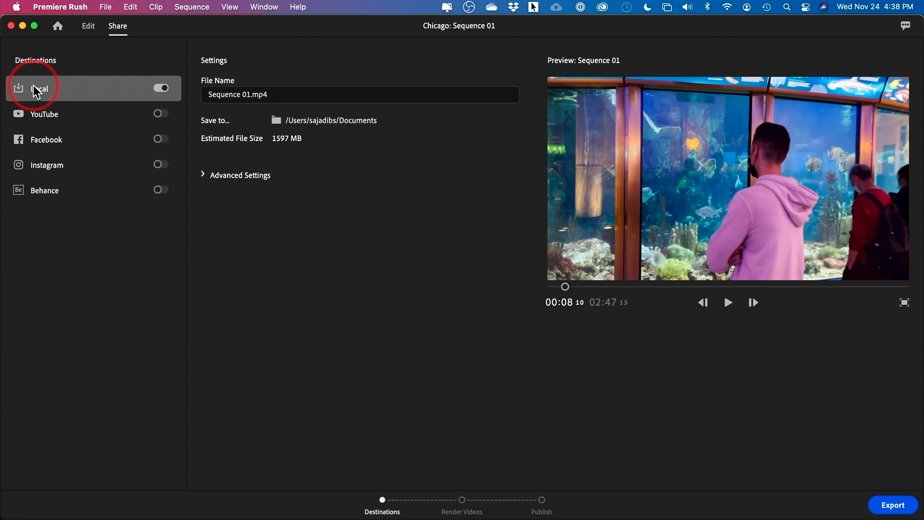
{"action": "left_click", "coordinate": [162, 115]}
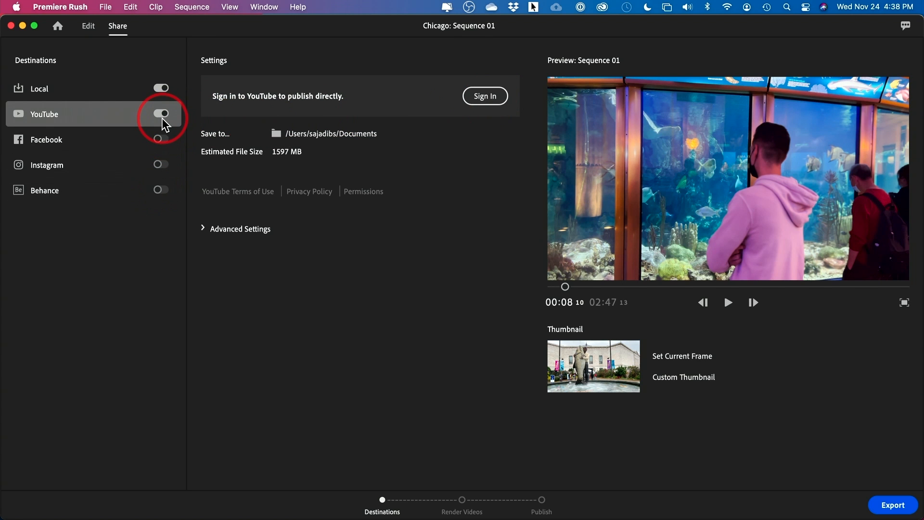
{"action": "left_click", "coordinate": [96, 90]}
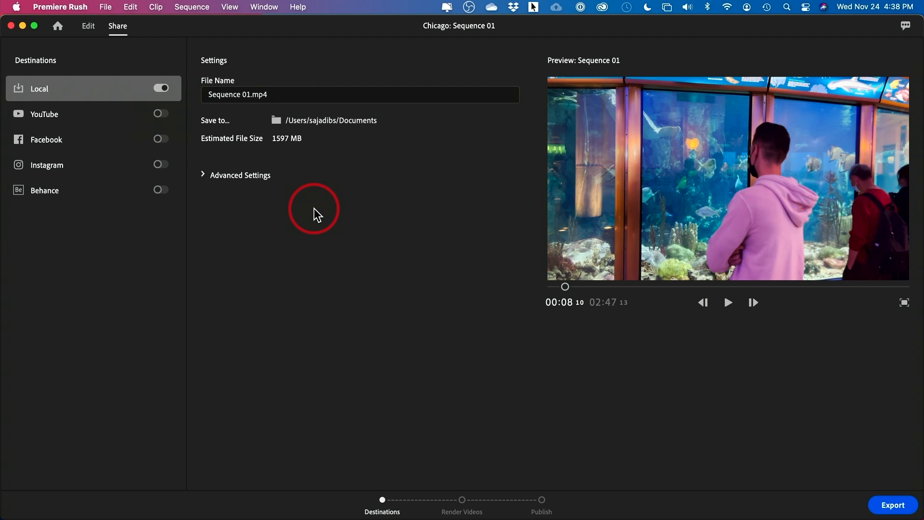
Compare the Automatic and YouTube 1080p Full HD presets and set the local export to YouTube 1080p Full HD.
{"action": "left_click", "coordinate": [204, 175]}
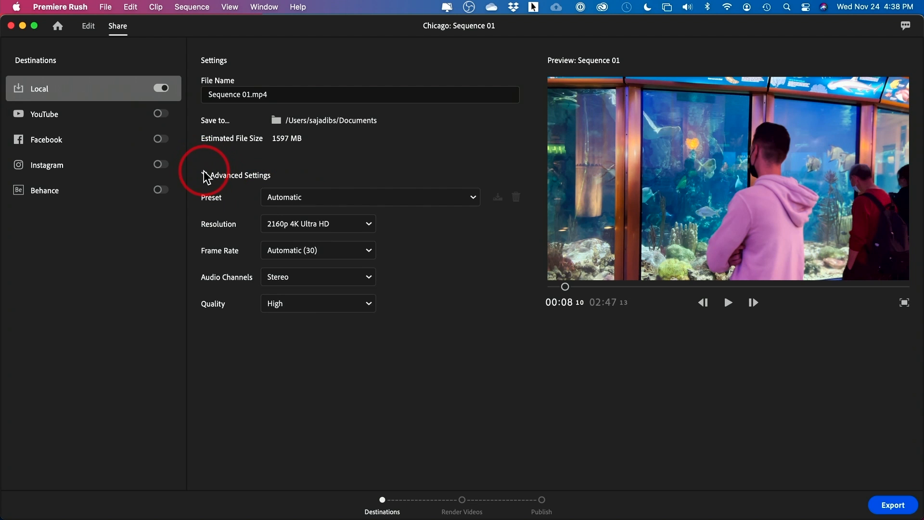
{"action": "left_click", "coordinate": [299, 198]}
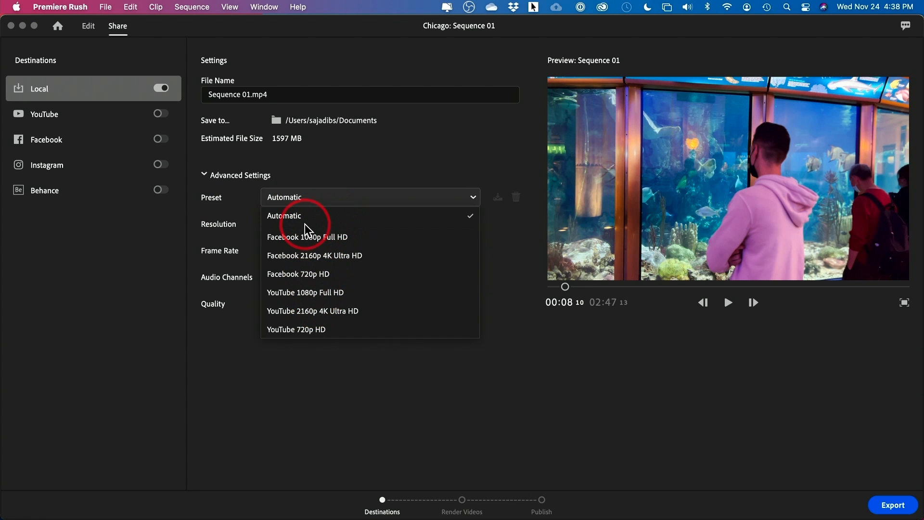
{"action": "left_click", "coordinate": [294, 293]}
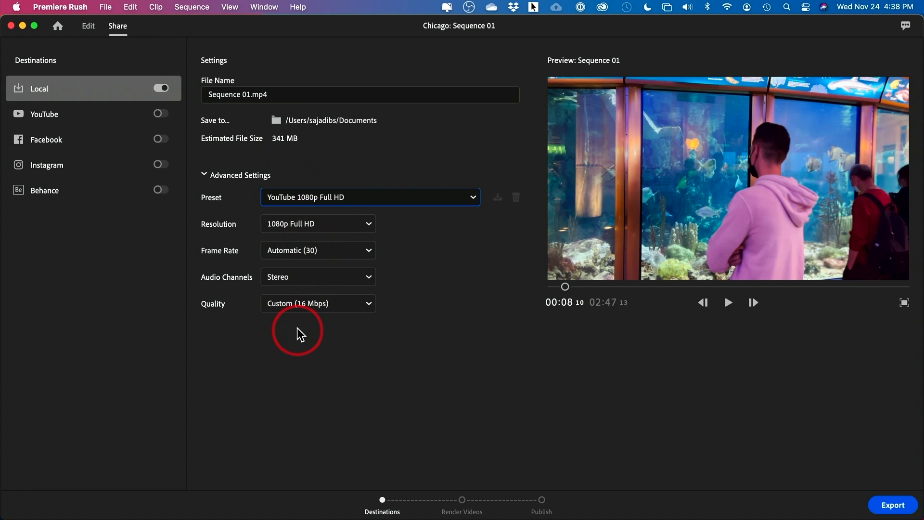
{"action": "left_click", "coordinate": [318, 199]}
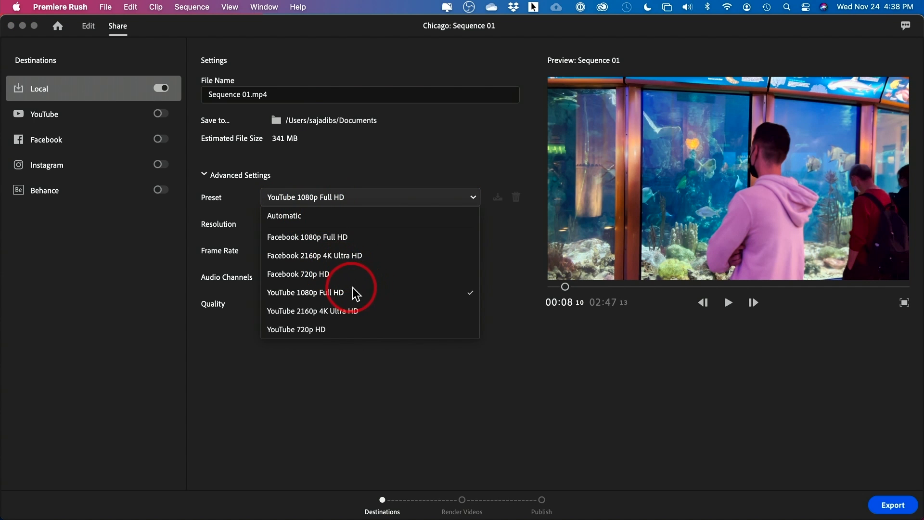
{"action": "left_click", "coordinate": [291, 216]}
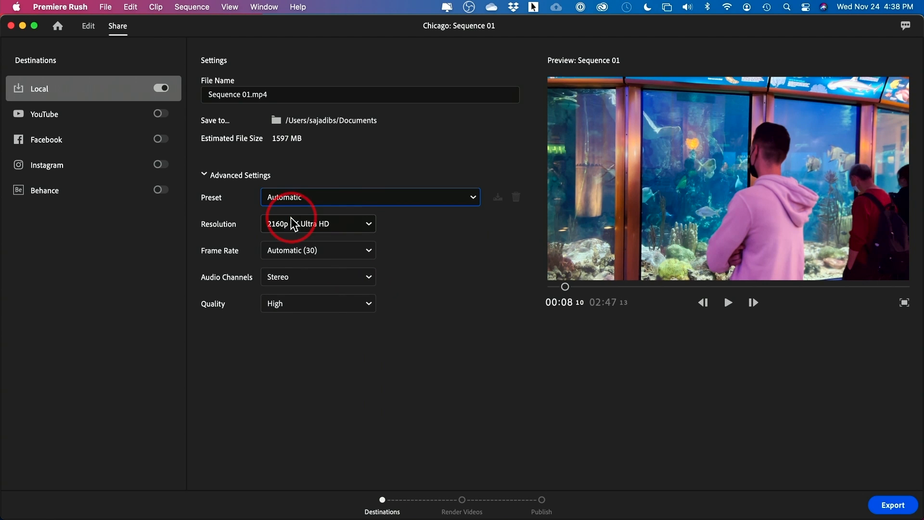
{"action": "left_click", "coordinate": [313, 201]}
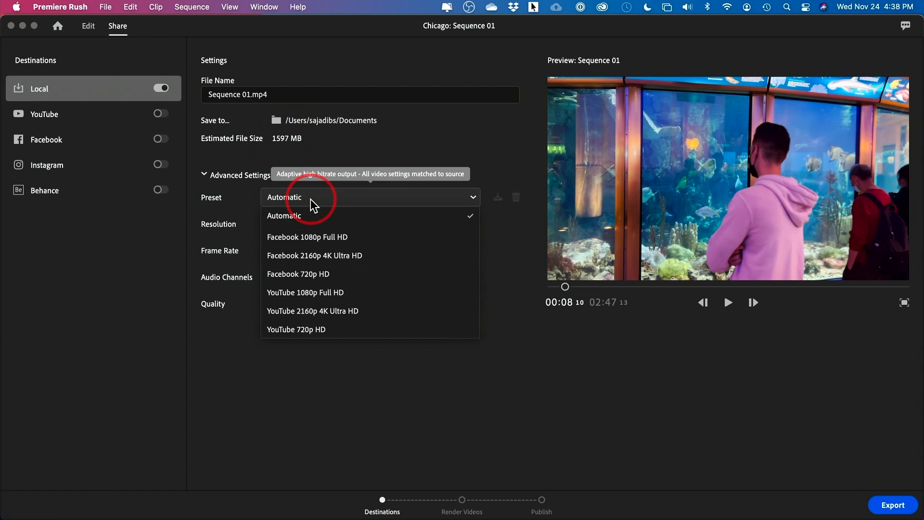
{"action": "left_click", "coordinate": [304, 295]}
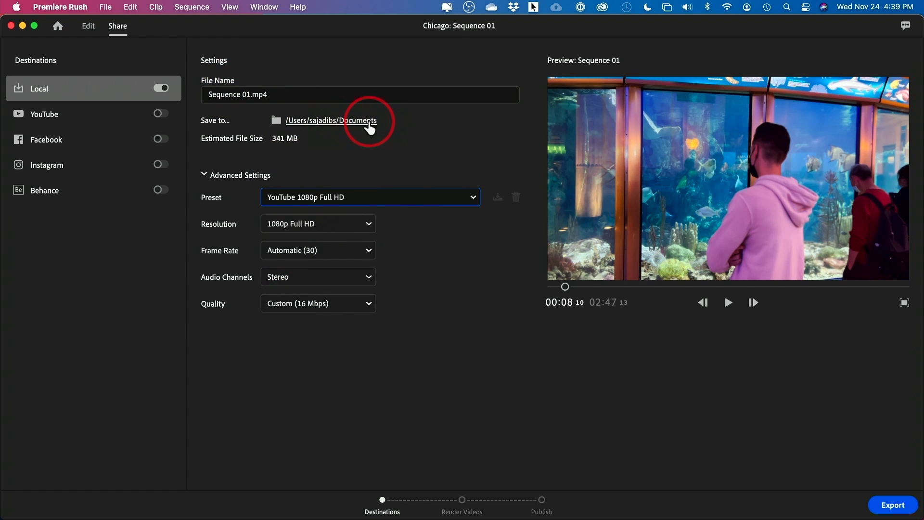
Export the sequence as Sequence 01.mp4, switch to Finder and preview the rendered file at several points.
{"action": "left_click", "coordinate": [896, 506]}
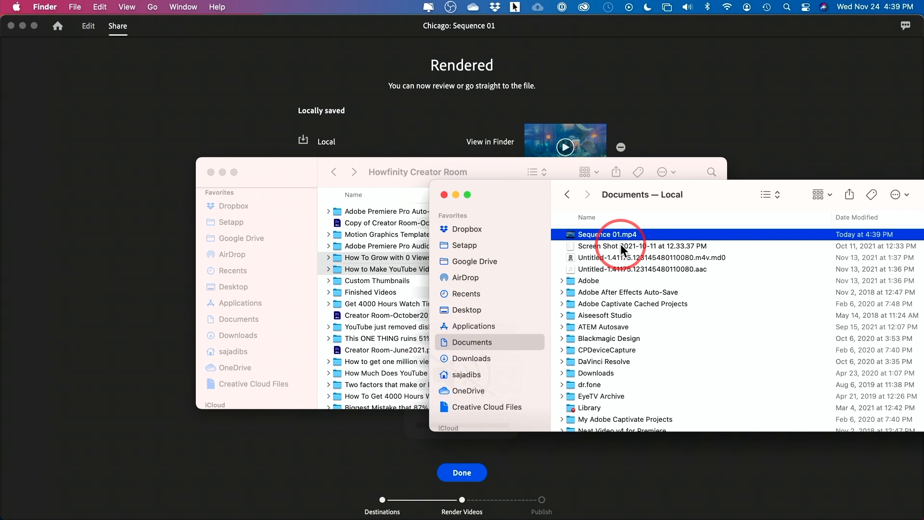
{"action": "key", "text": "space"}
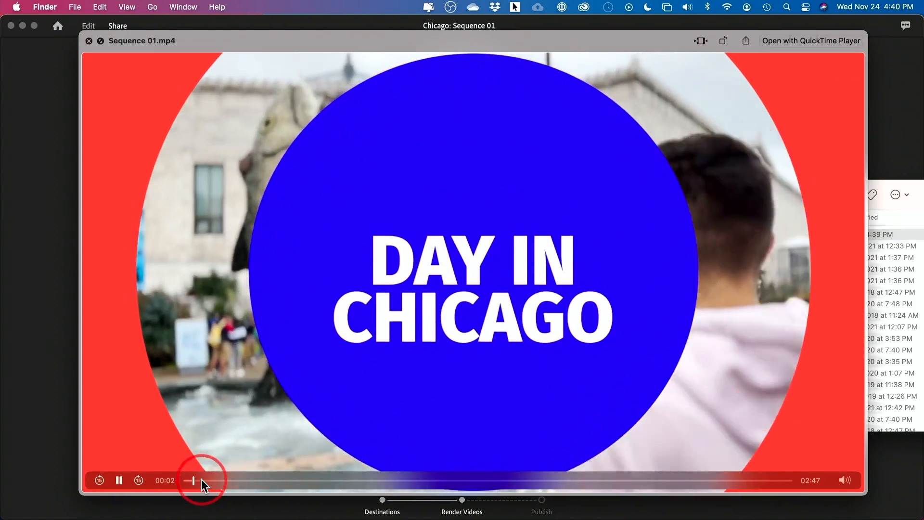
{"action": "left_click_drag", "start_coordinate": [201, 480], "coordinate": [462, 371]}
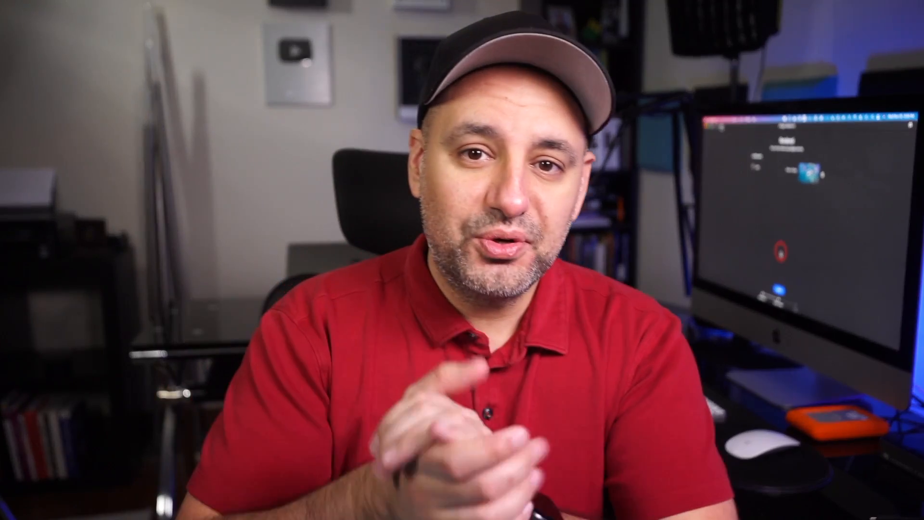